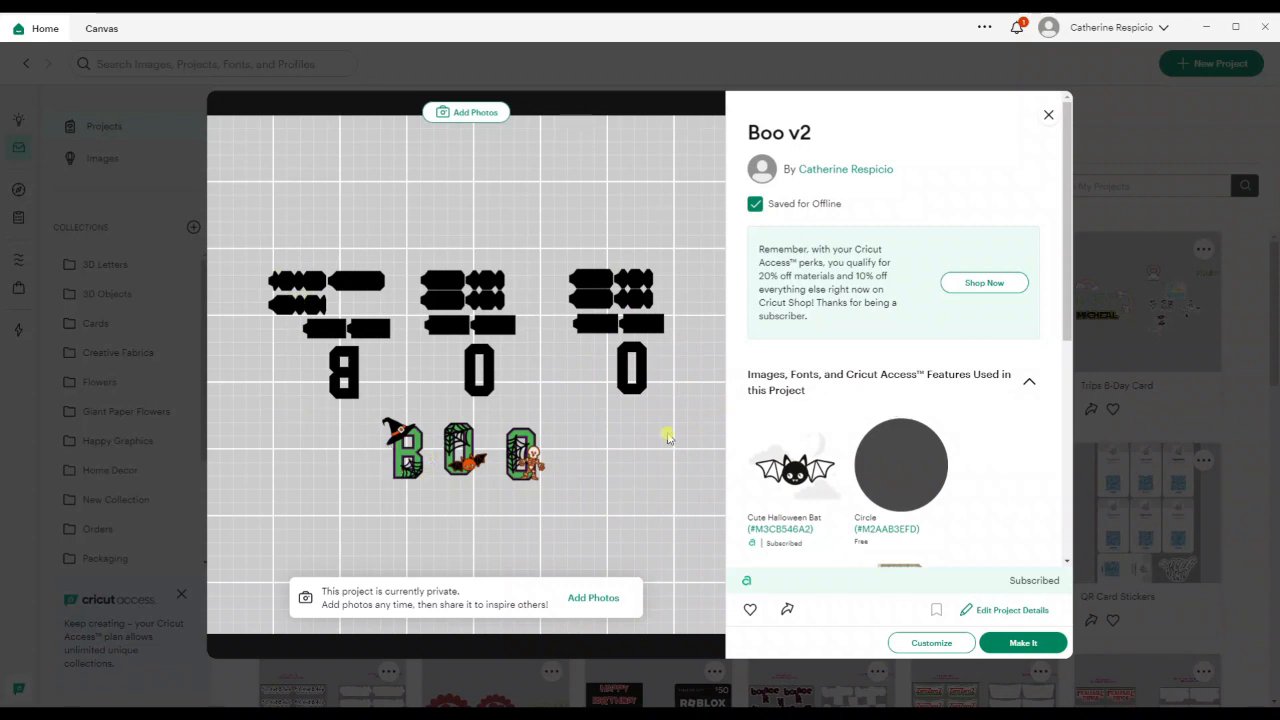
# Examine the images used in the Boo v2 project and close the project details.
pyautogui.scroll(-1, 829, 333)
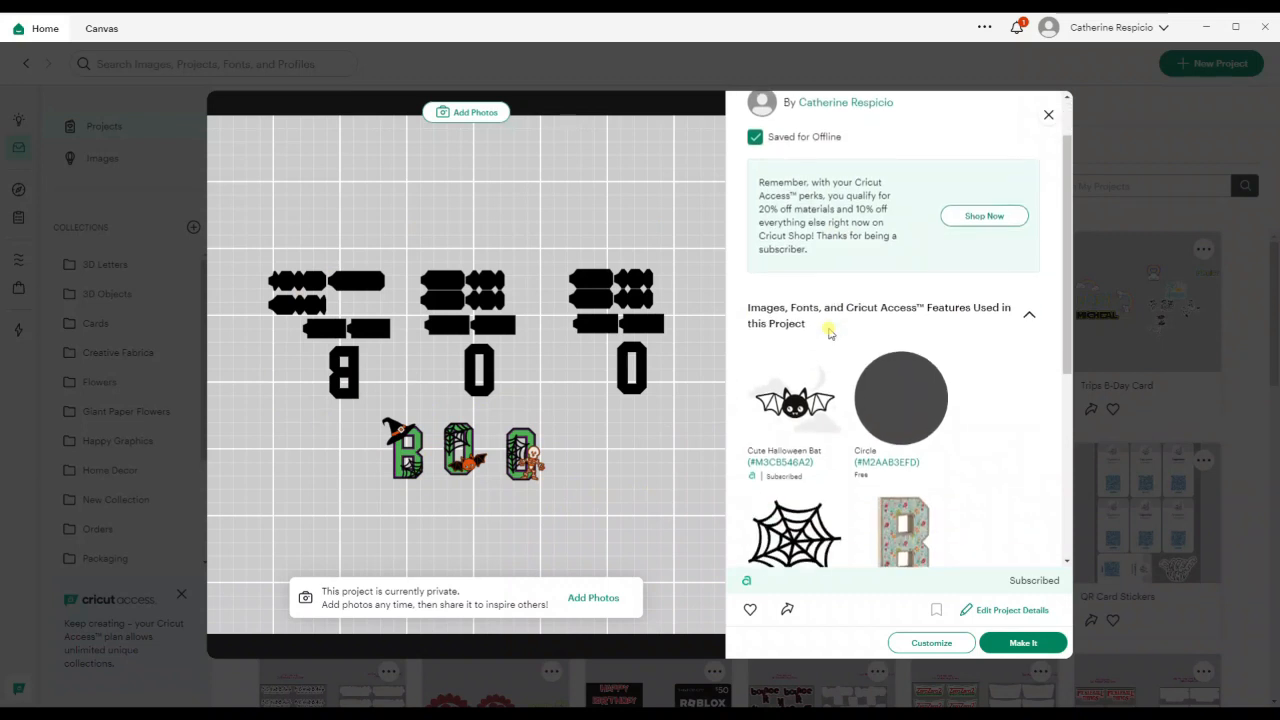
pyautogui.scroll(1, 987, 380)
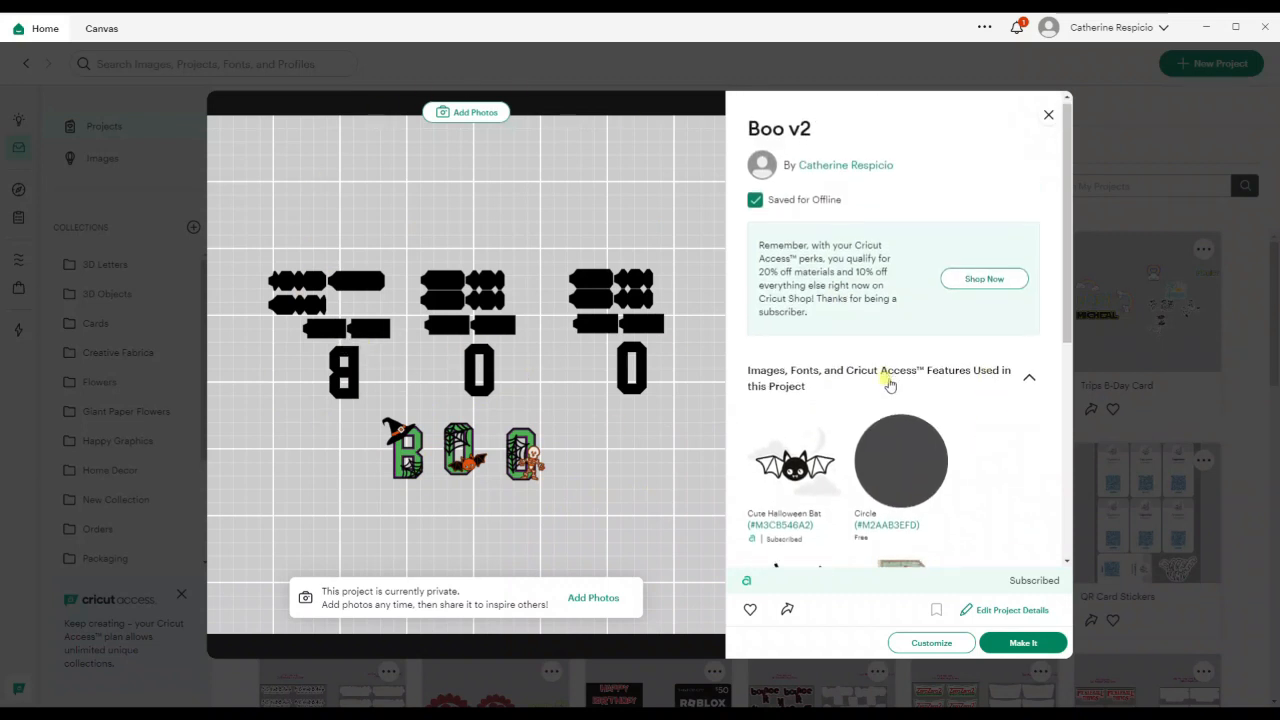
pyautogui.scroll(-1, 894, 380)
pyautogui.scroll(-2, 1013, 402)
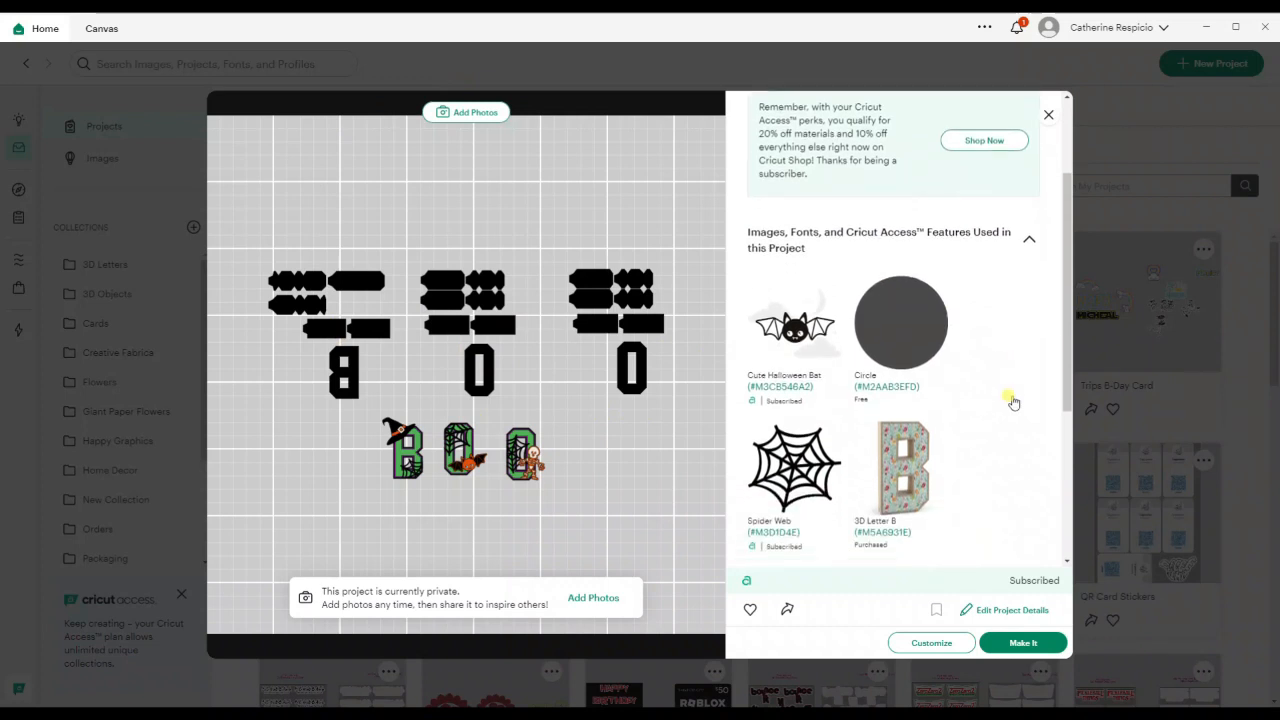
pyautogui.scroll(-2, 1012, 401)
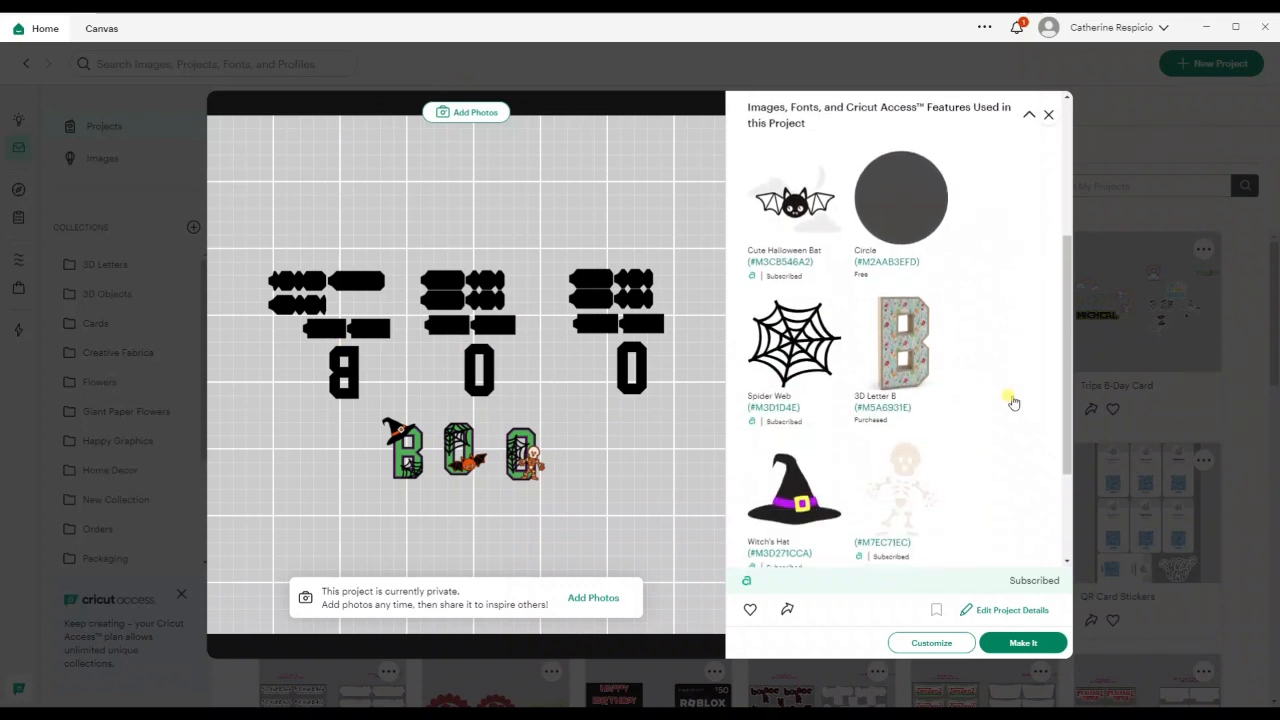
pyautogui.scroll(1, 1012, 401)
pyautogui.scroll(-2, 1012, 476)
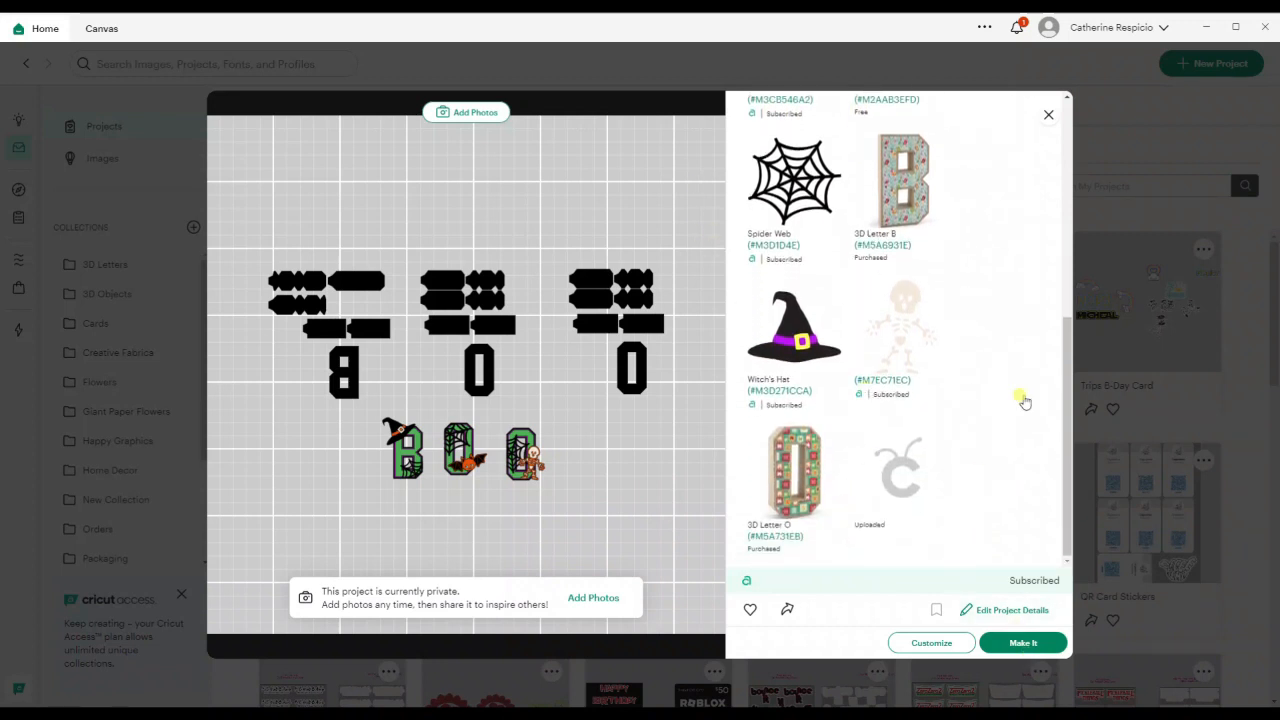
pyautogui.click(1042, 115)
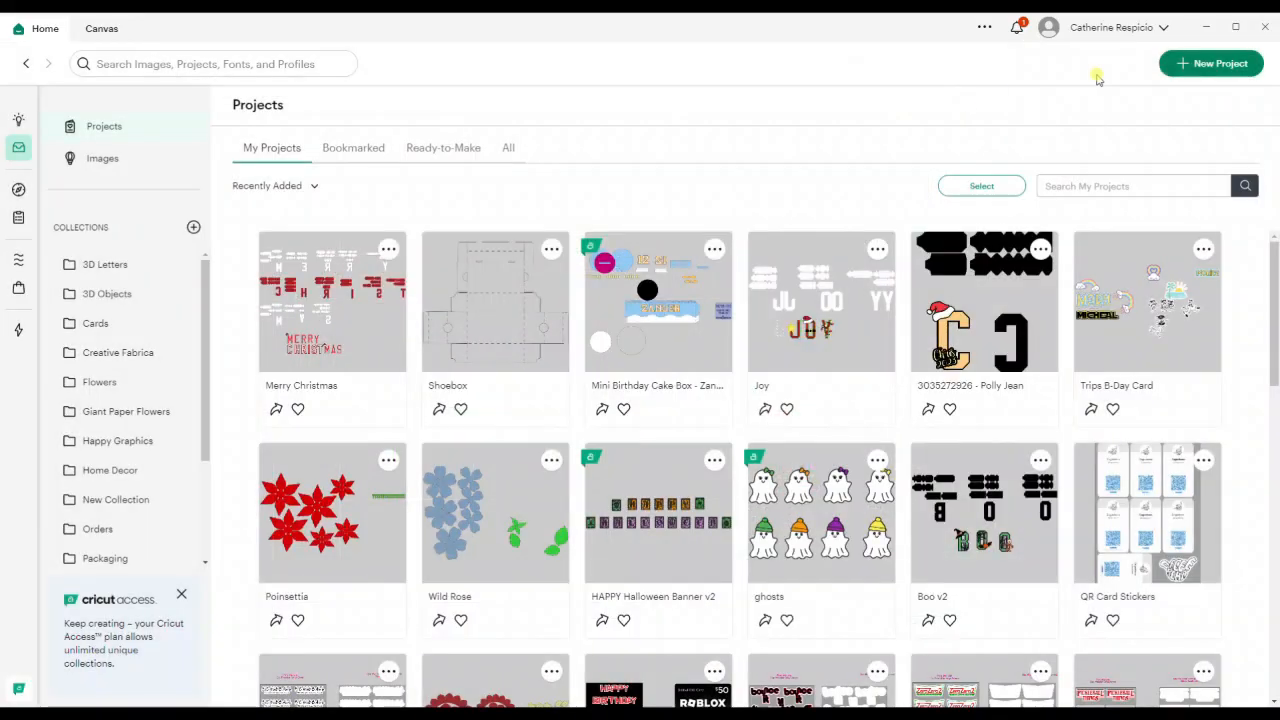
# Start a new project and search the image library for #M5A6931E.
pyautogui.click(1182, 66)
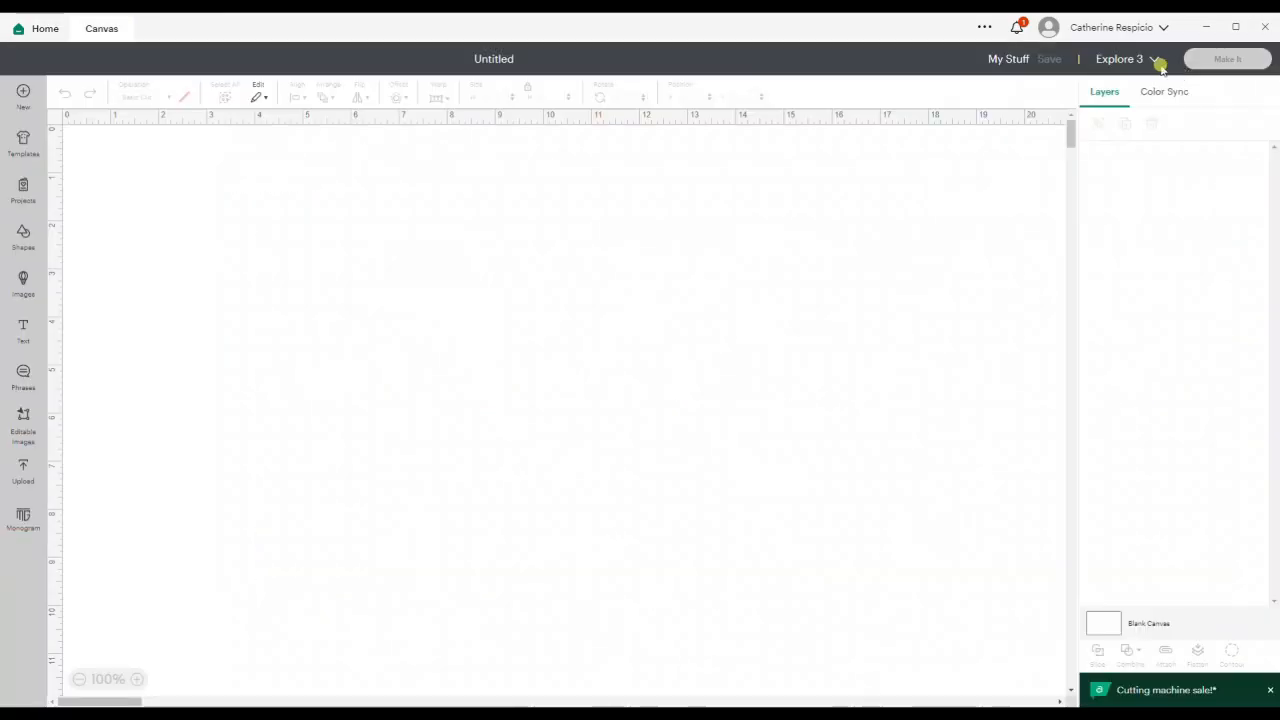
pyautogui.click(20, 283)
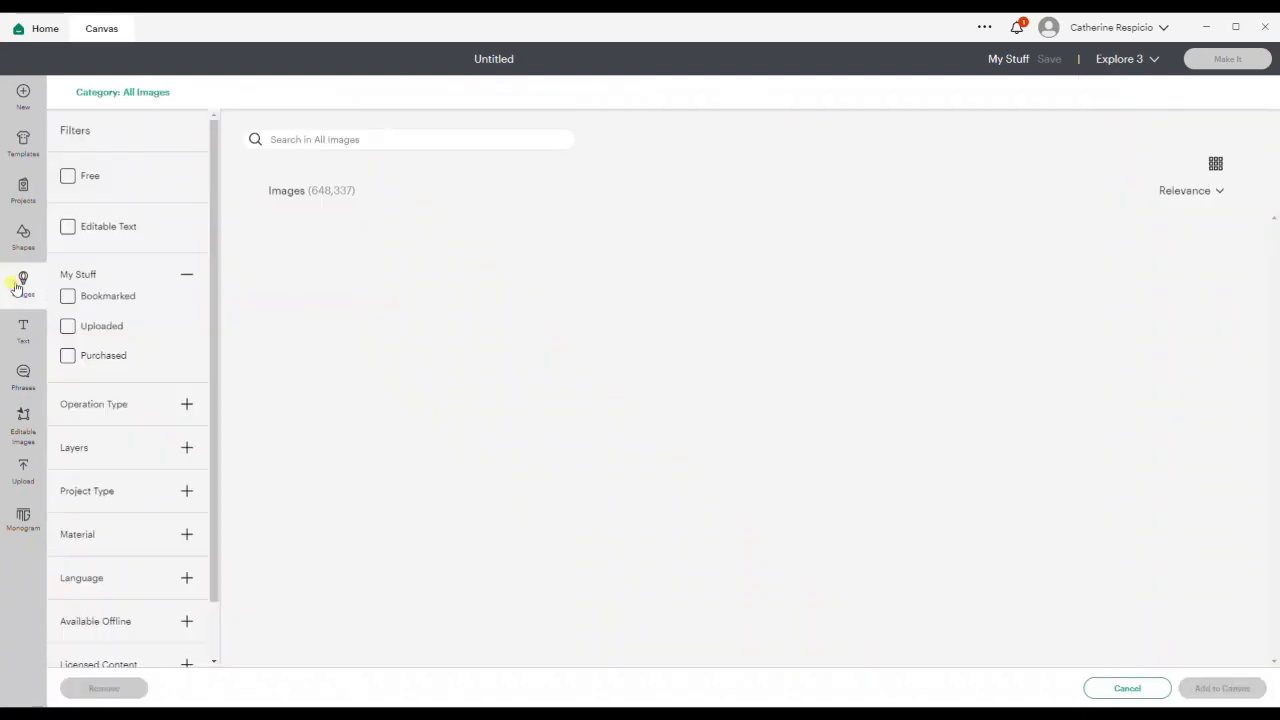
pyautogui.click(618, 139)
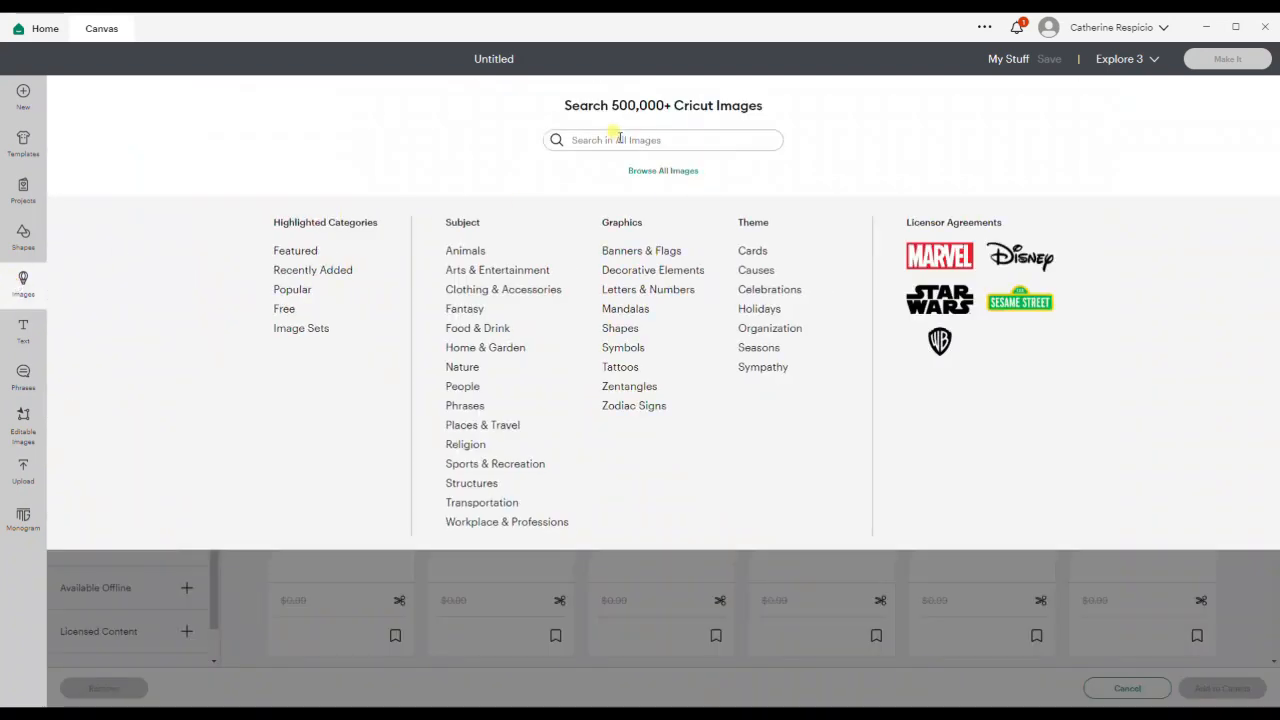
pyautogui.write('s')
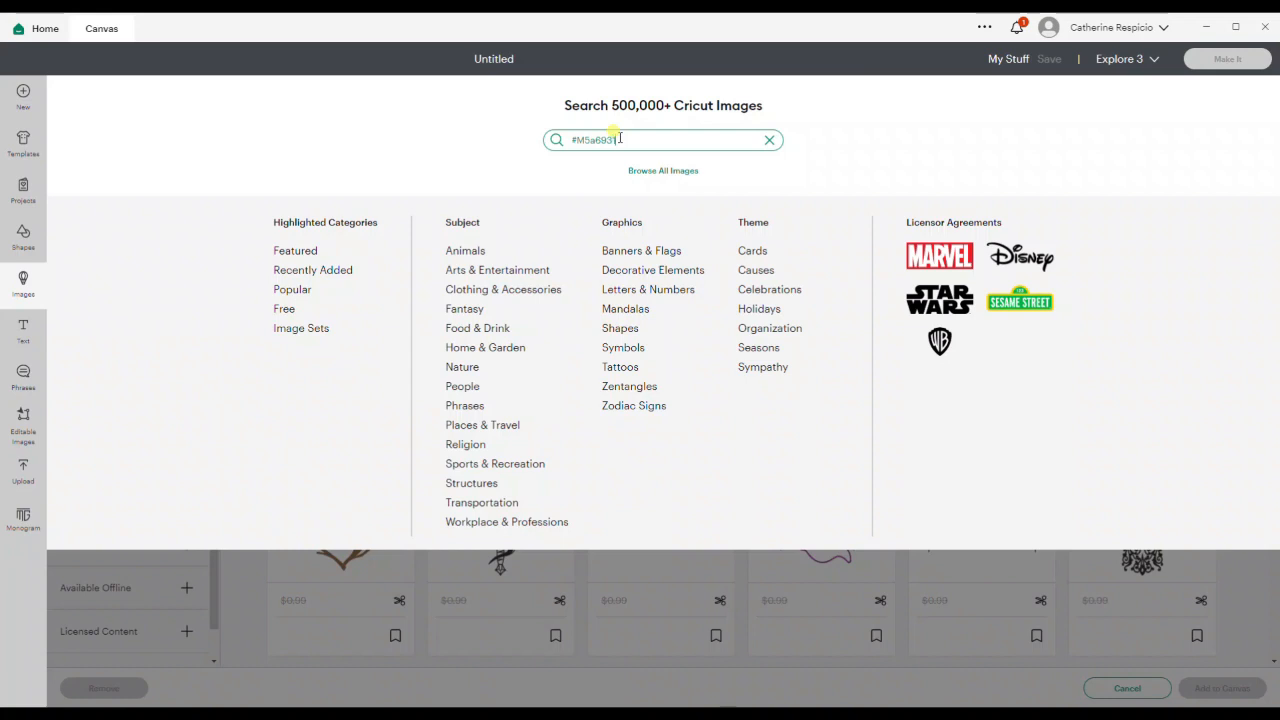
pyautogui.press('Return')
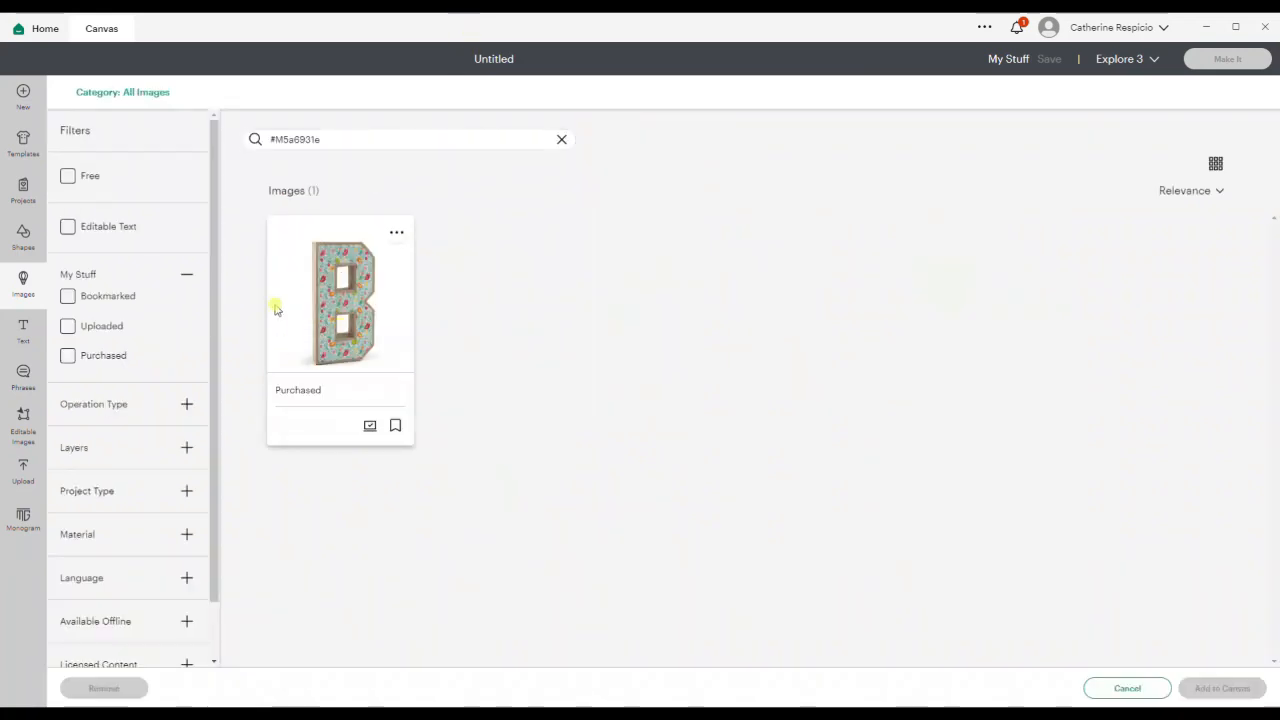
# Open the 3D Alphabet image set that the found 3D Letter B belongs to.
pyautogui.click(396, 233)
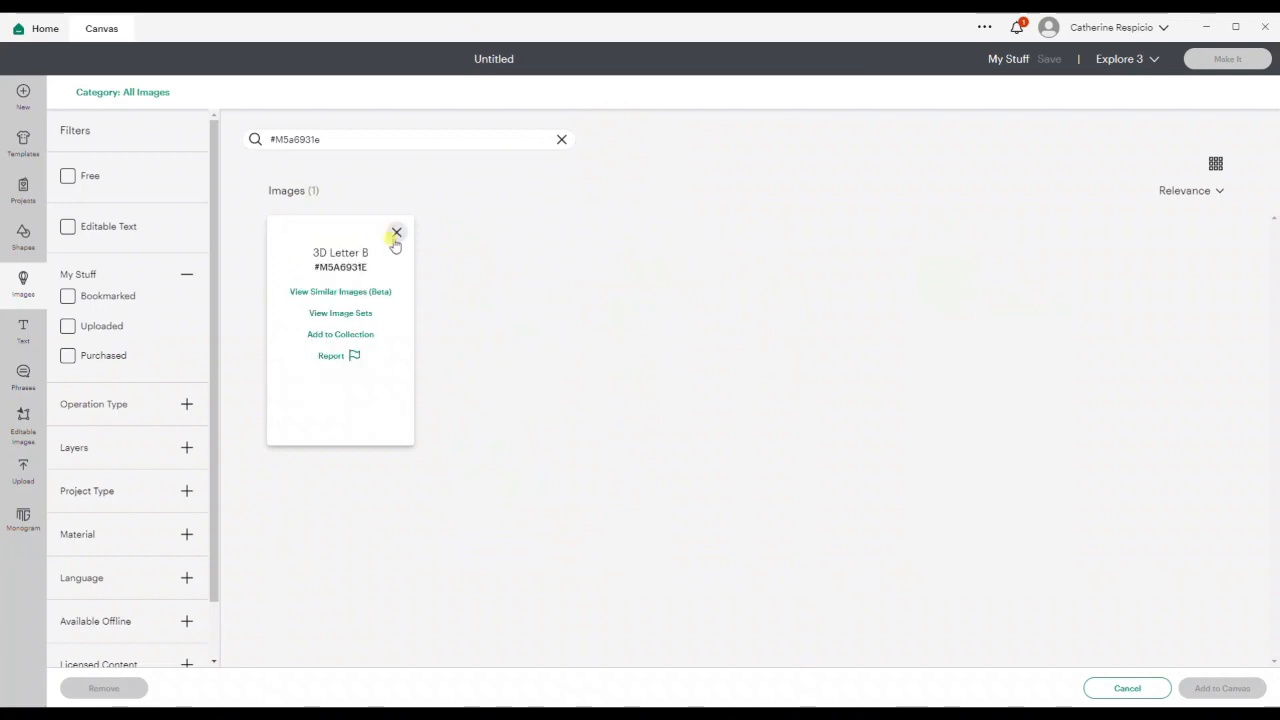
pyautogui.click(367, 316)
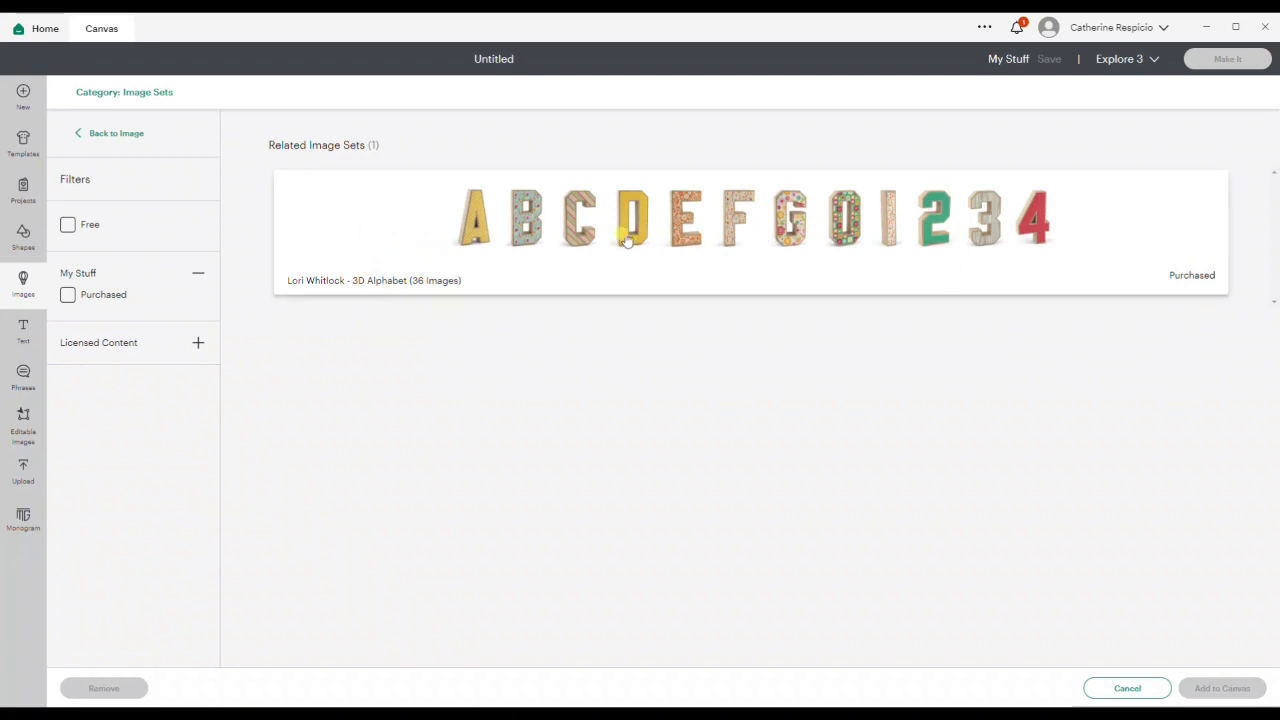
pyautogui.click(633, 282)
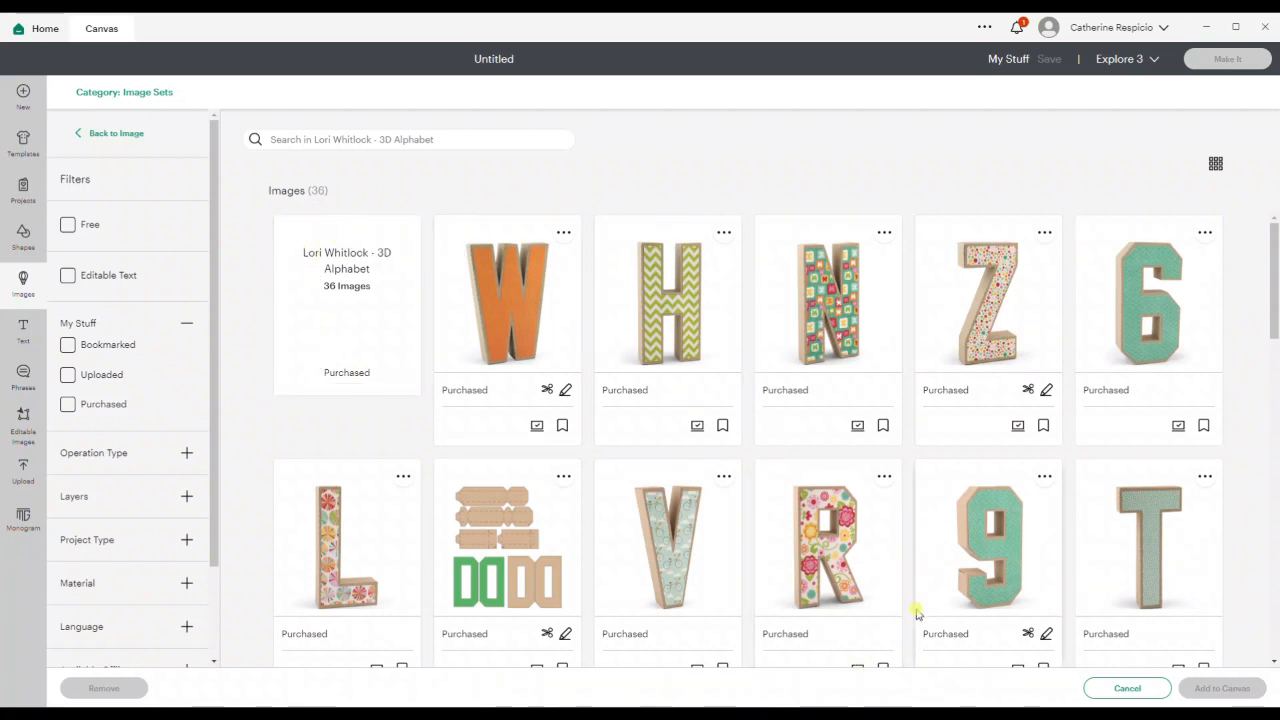
# Add the 3D letters B and O from the image set to the canvas.
pyautogui.scroll(-2, 914, 607)
pyautogui.scroll(-2, 917, 613)
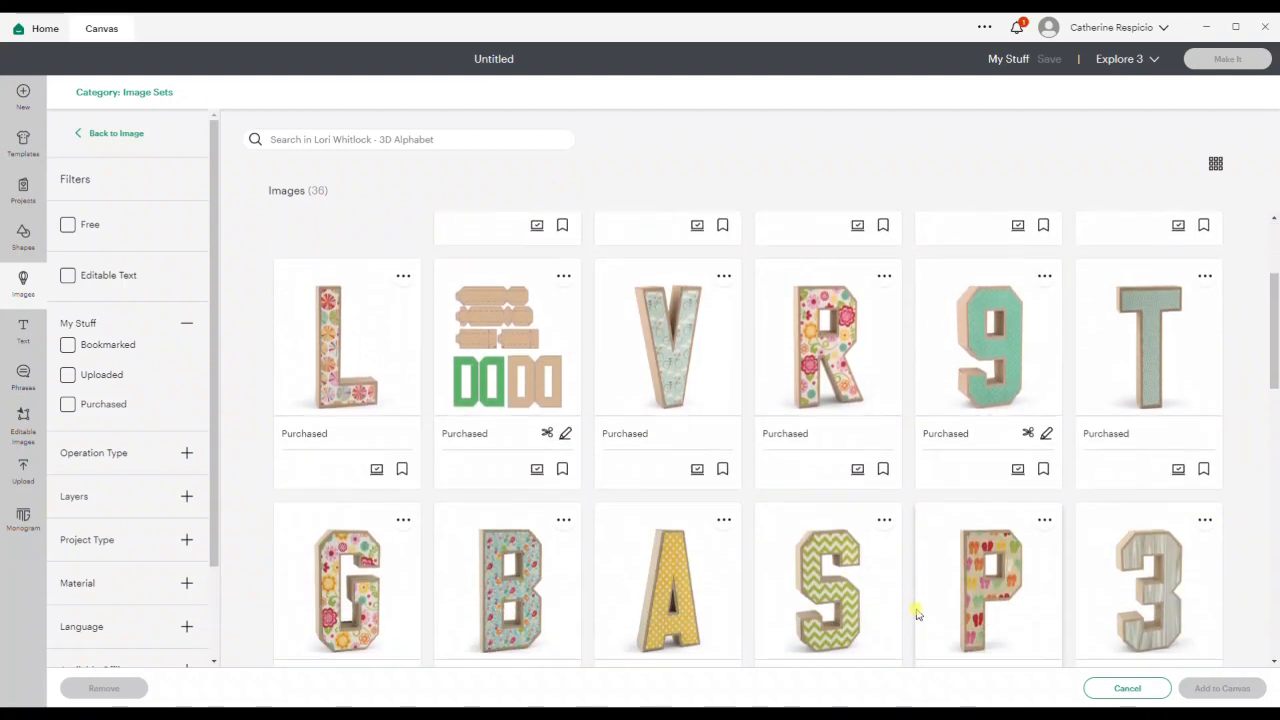
pyautogui.click(530, 540)
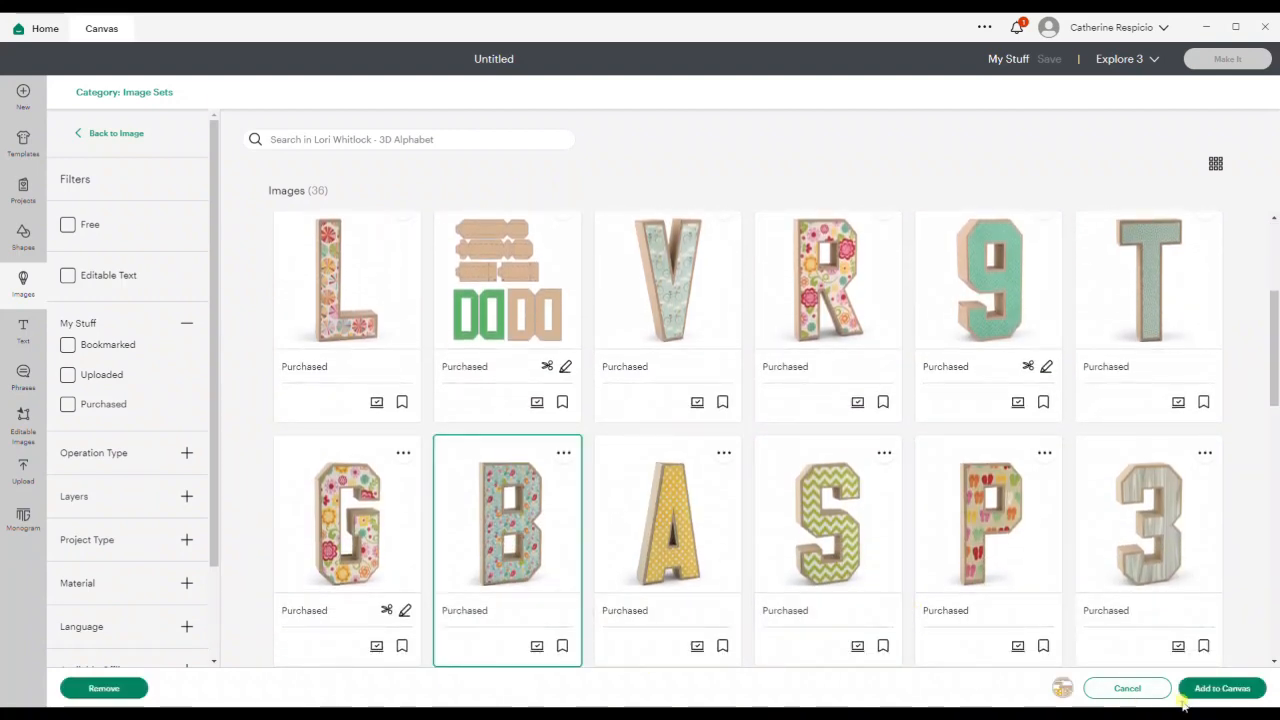
pyautogui.scroll(-1, 845, 636)
pyautogui.scroll(-5, 845, 636)
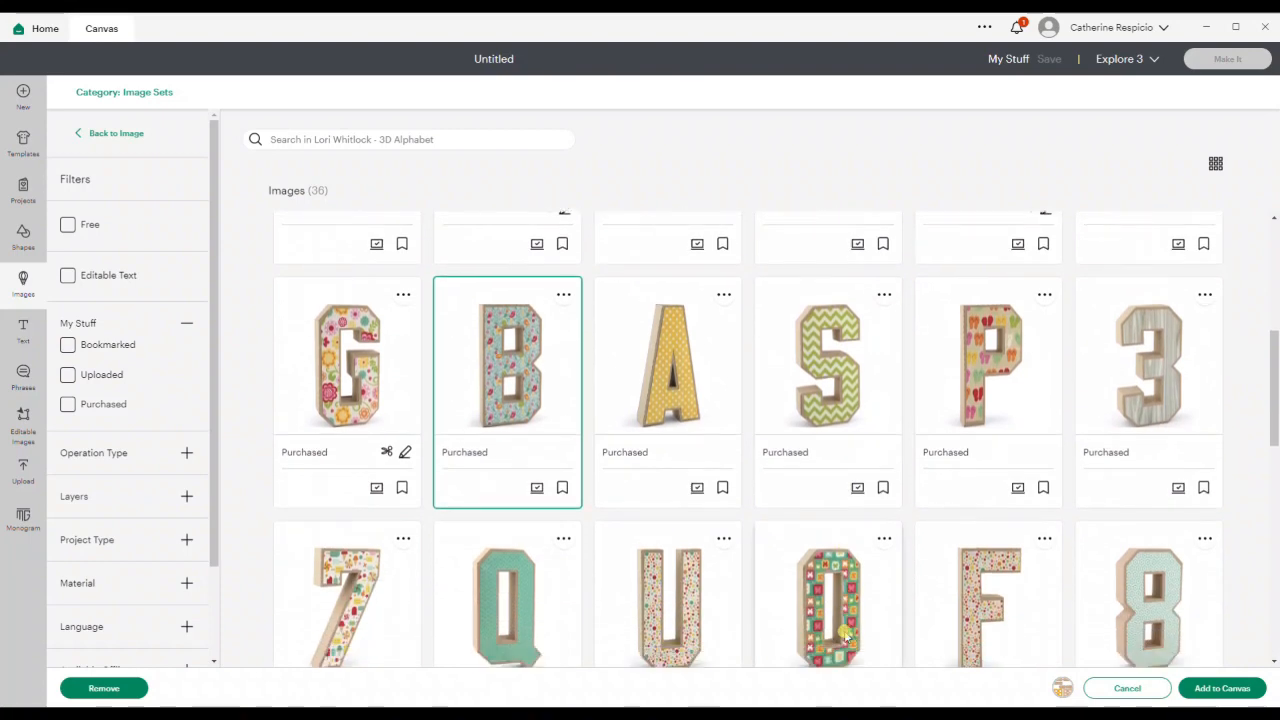
pyautogui.scroll(-3, 845, 636)
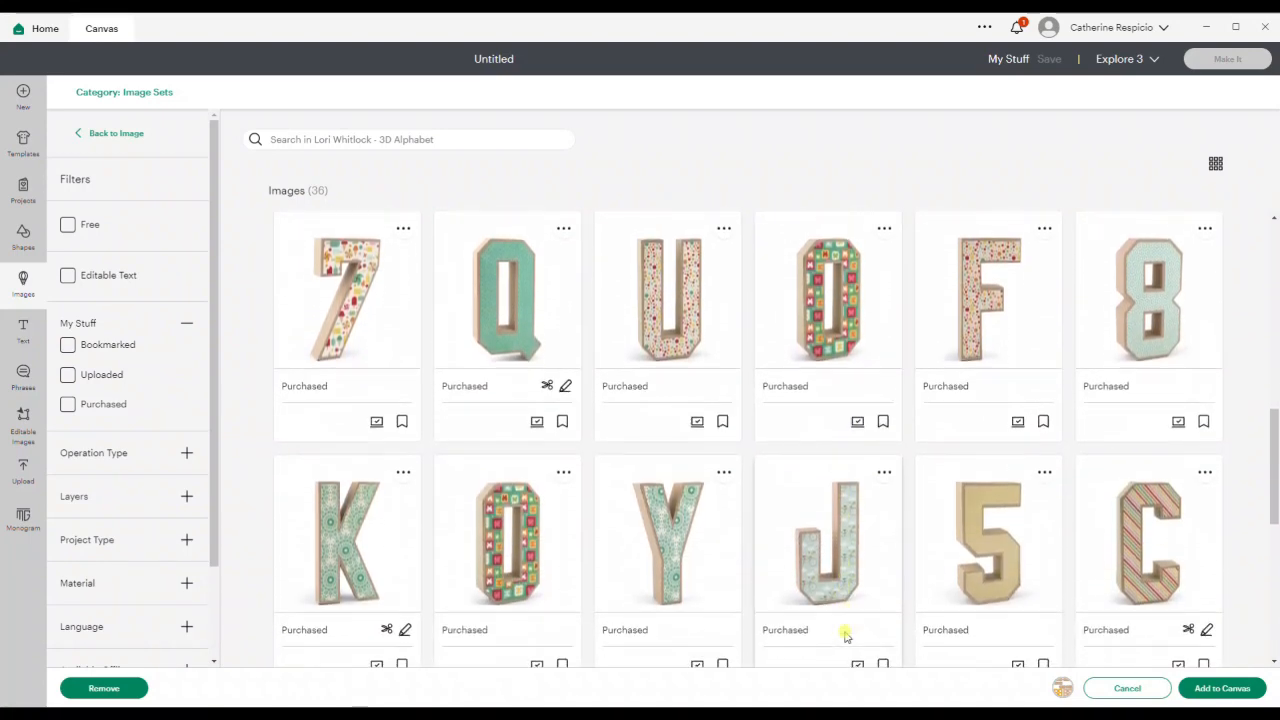
pyautogui.click(520, 384)
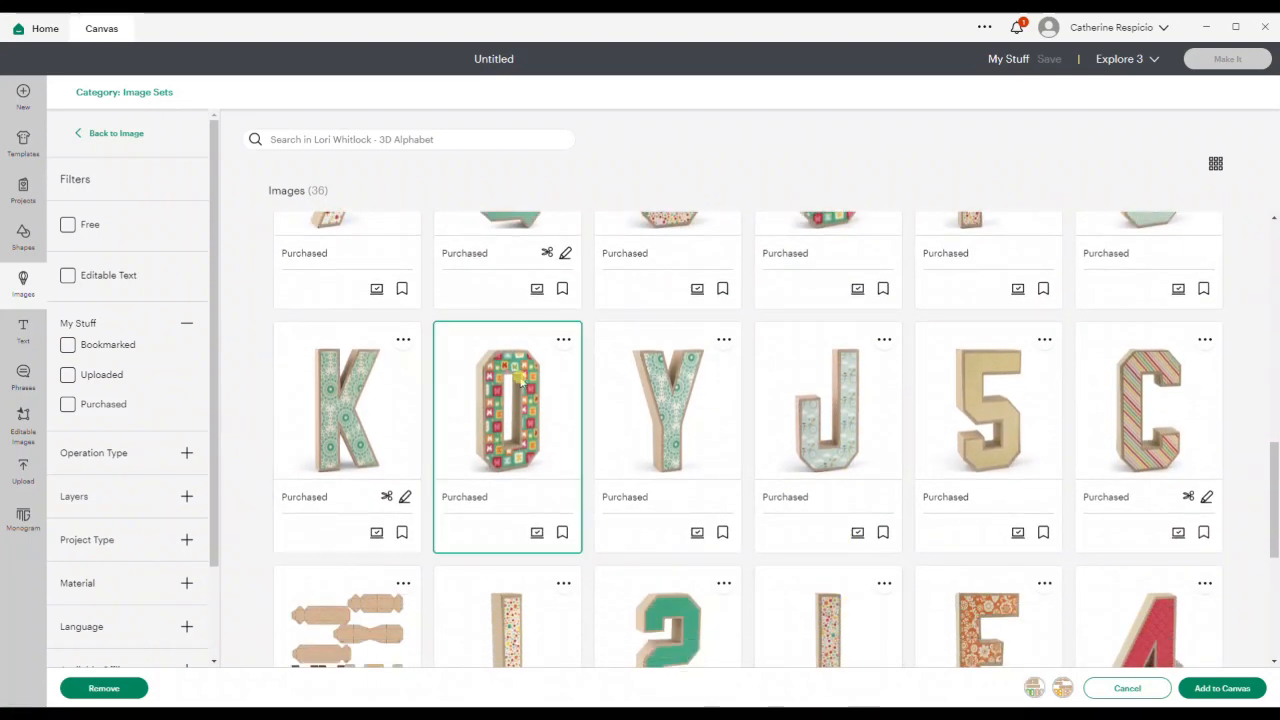
pyautogui.click(1240, 700)
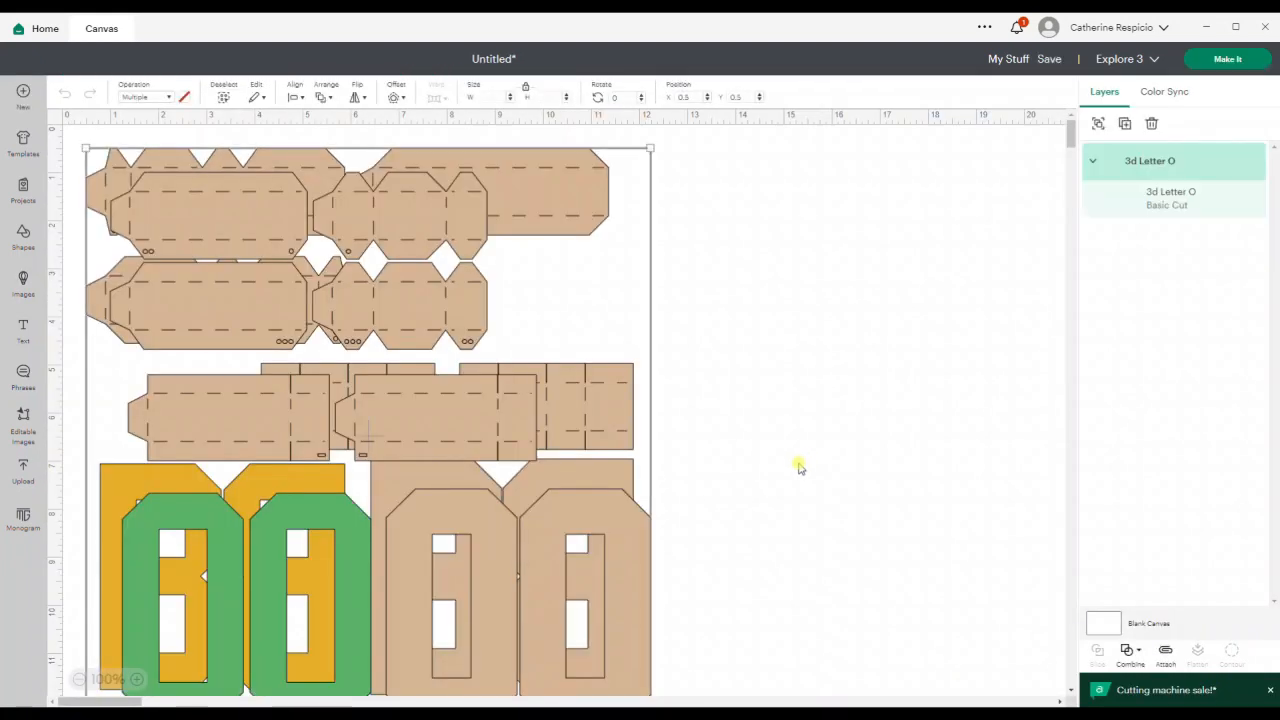
# Move the letter O group to the right of the letter B group so their pieces no longer overlap.
pyautogui.moveTo(784, 582); pyautogui.dragTo(322, 309)
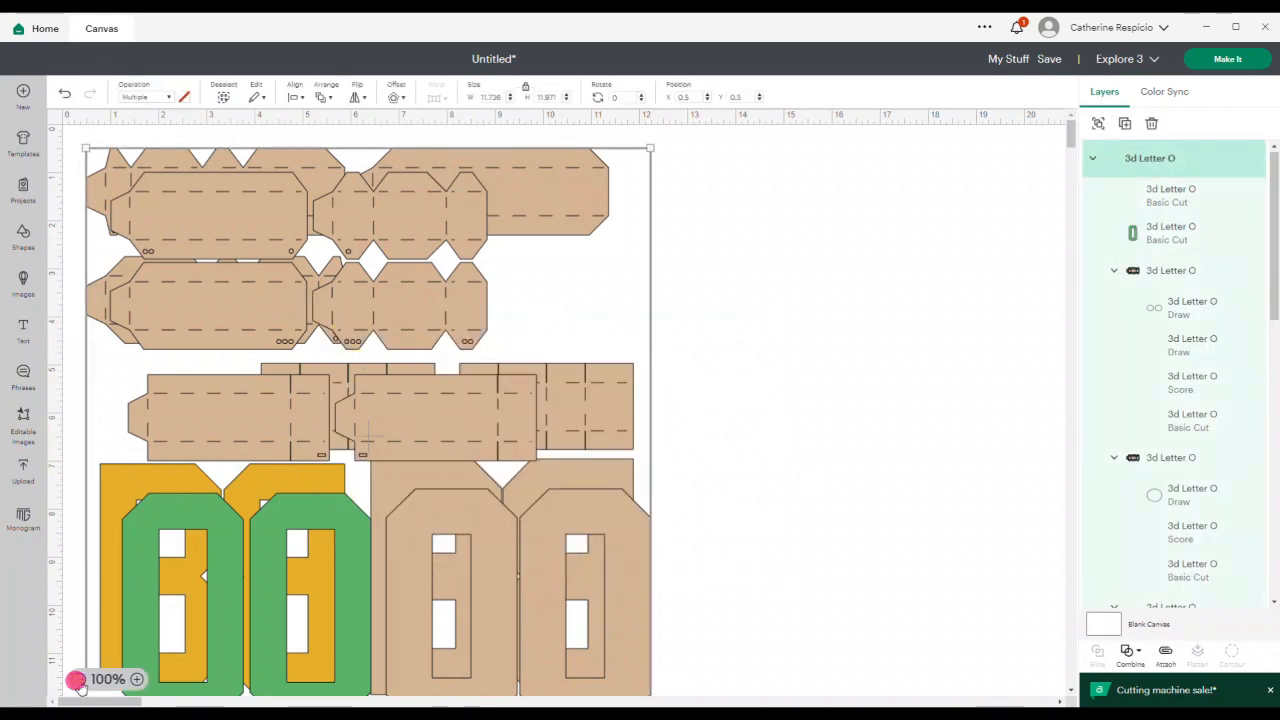
pyautogui.click(79, 679)
pyautogui.click(251, 543)
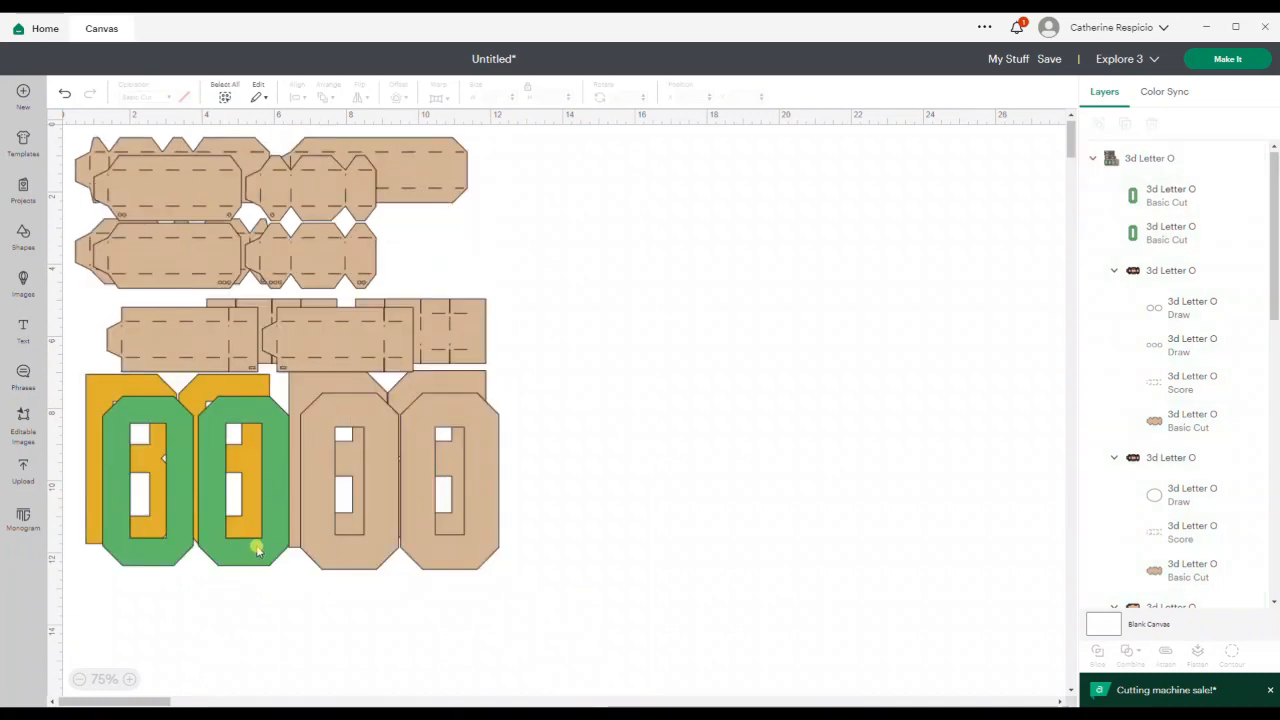
pyautogui.moveTo(234, 543); pyautogui.dragTo(636, 532)
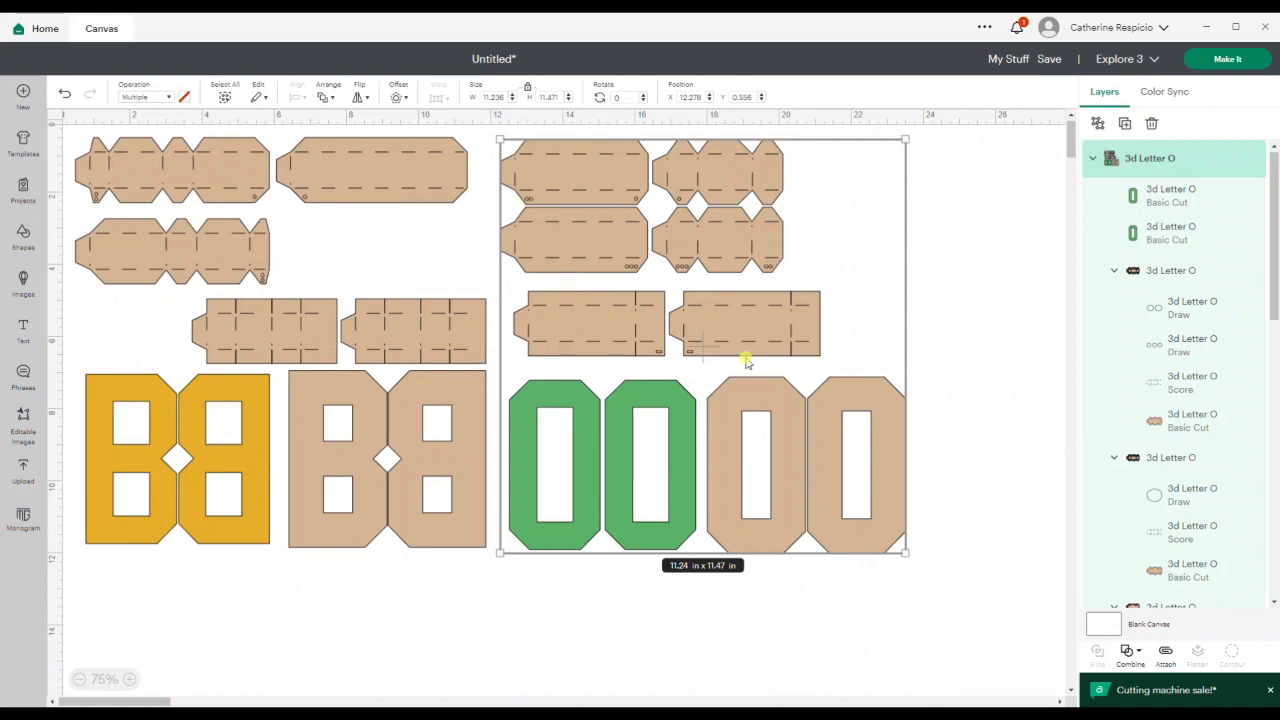
pyautogui.click(109, 312)
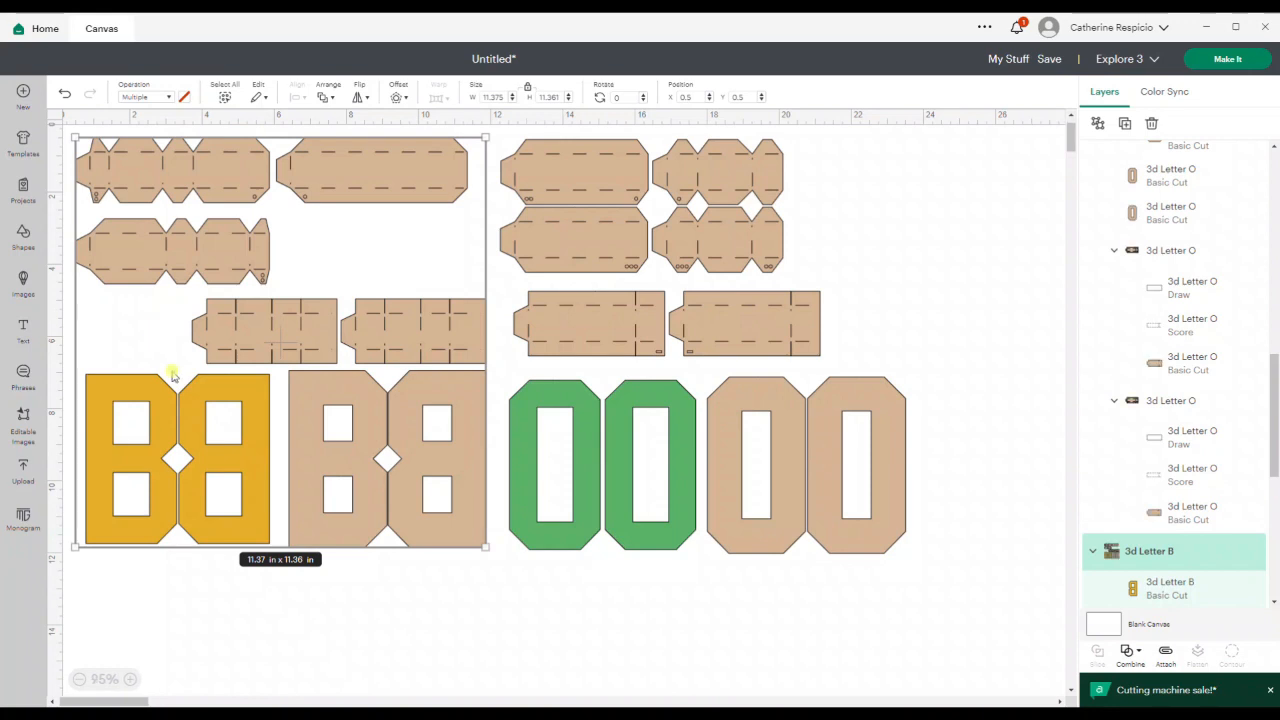
pyautogui.scroll(2, 172, 375)
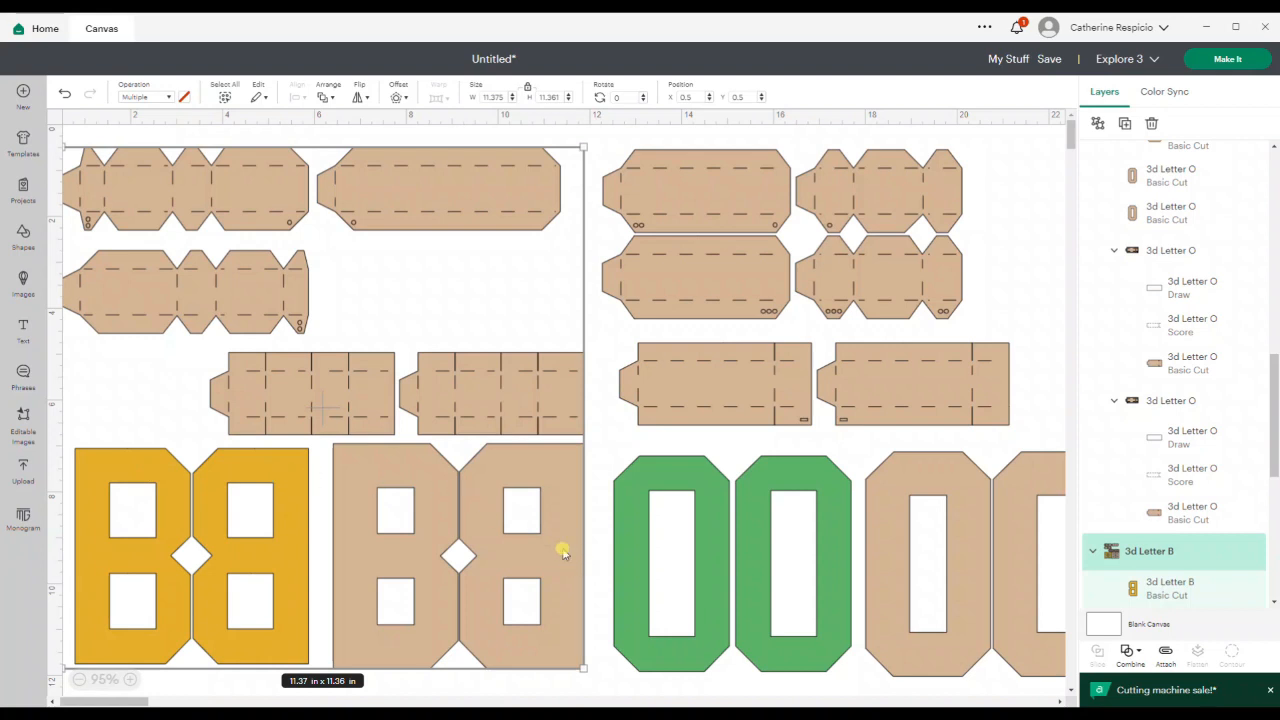
pyautogui.click(79, 679)
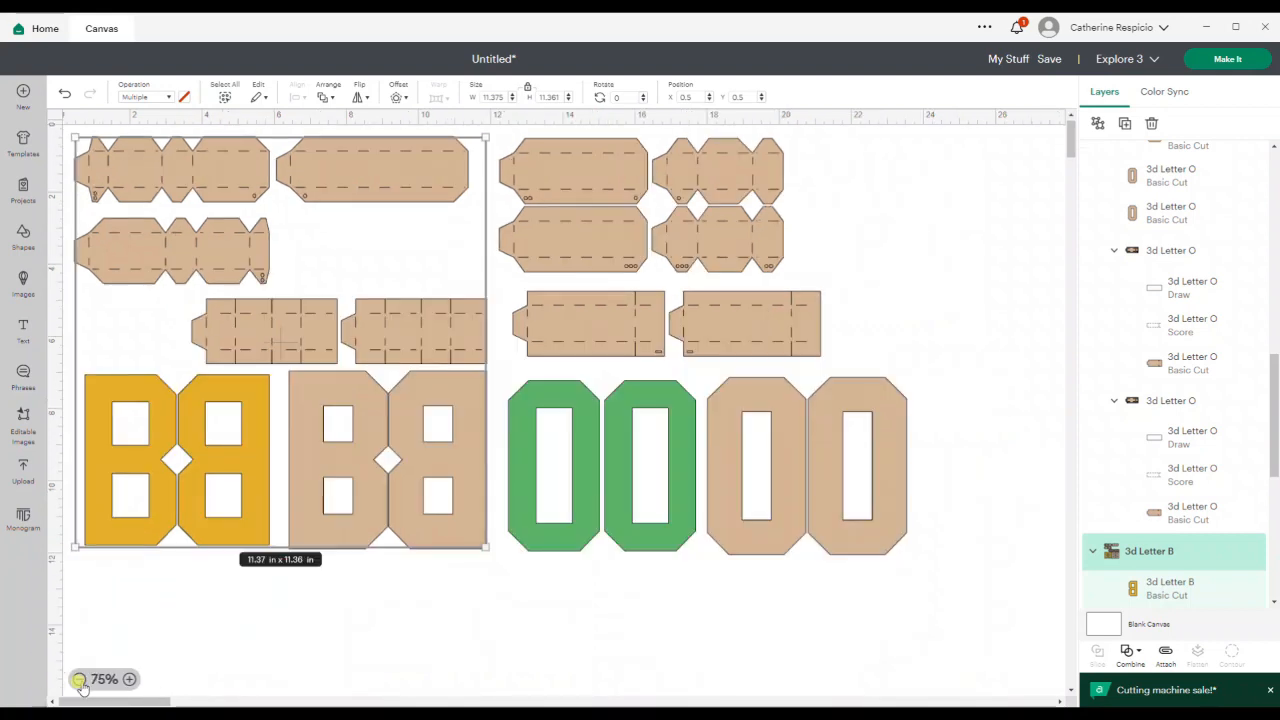
pyautogui.click(501, 650)
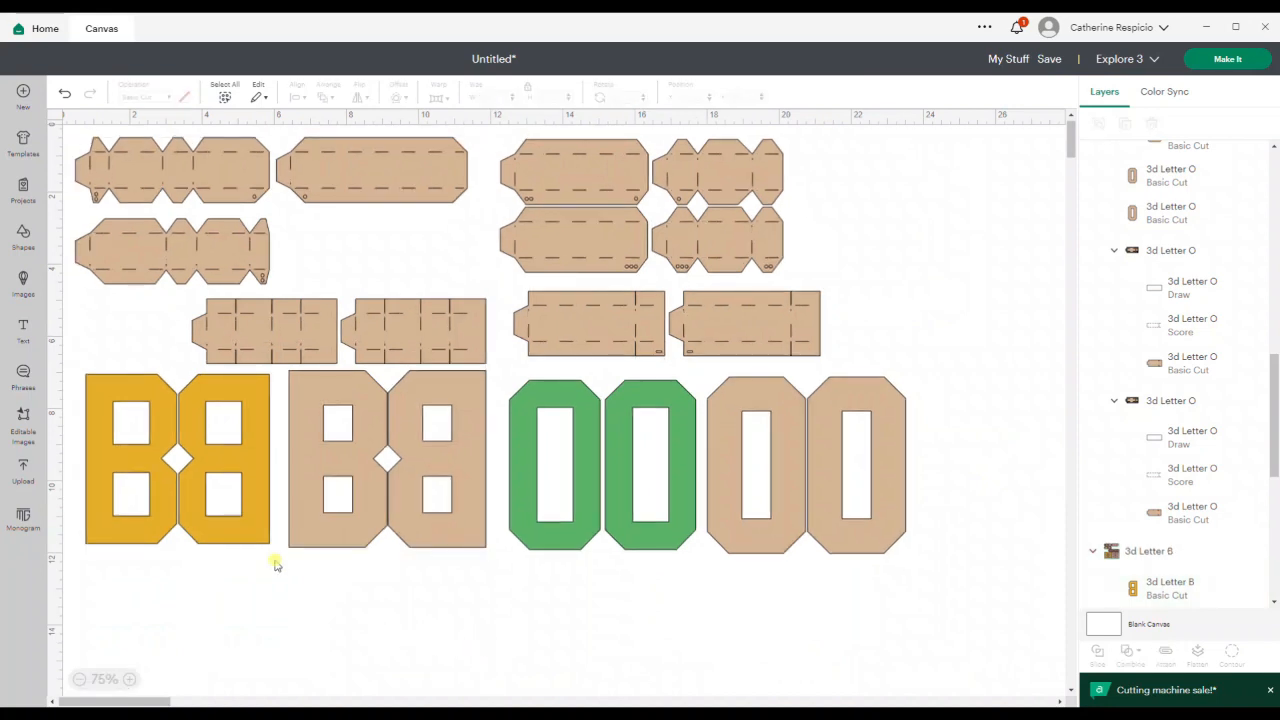
# Ungroup the letter B and letter O sets into separate pieces.
pyautogui.click(452, 508)
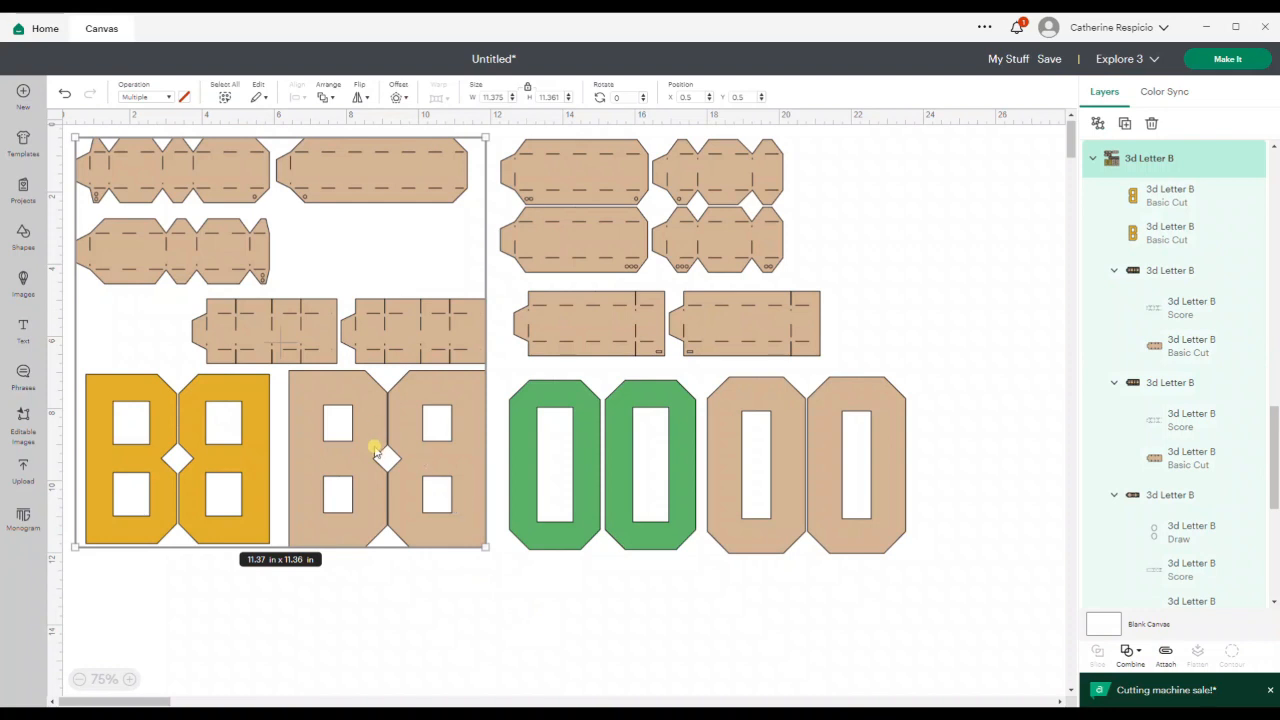
pyautogui.click(1098, 122)
pyautogui.click(765, 295)
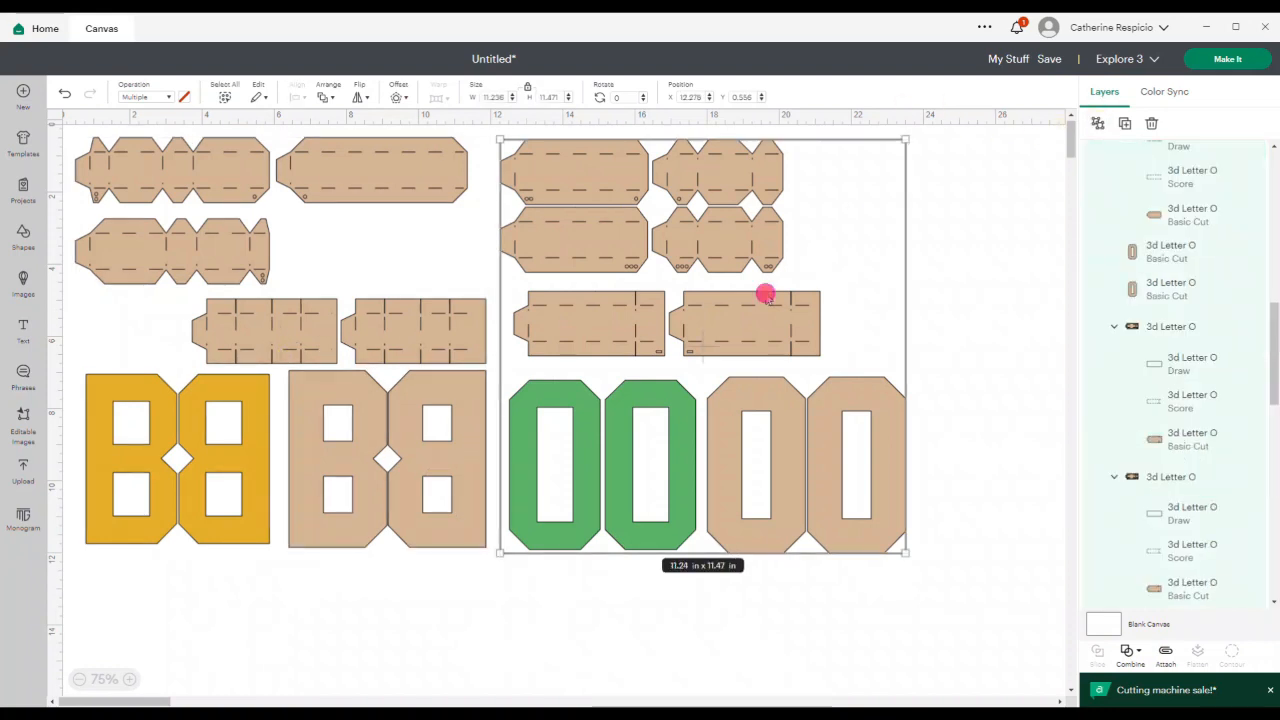
pyautogui.click(1098, 122)
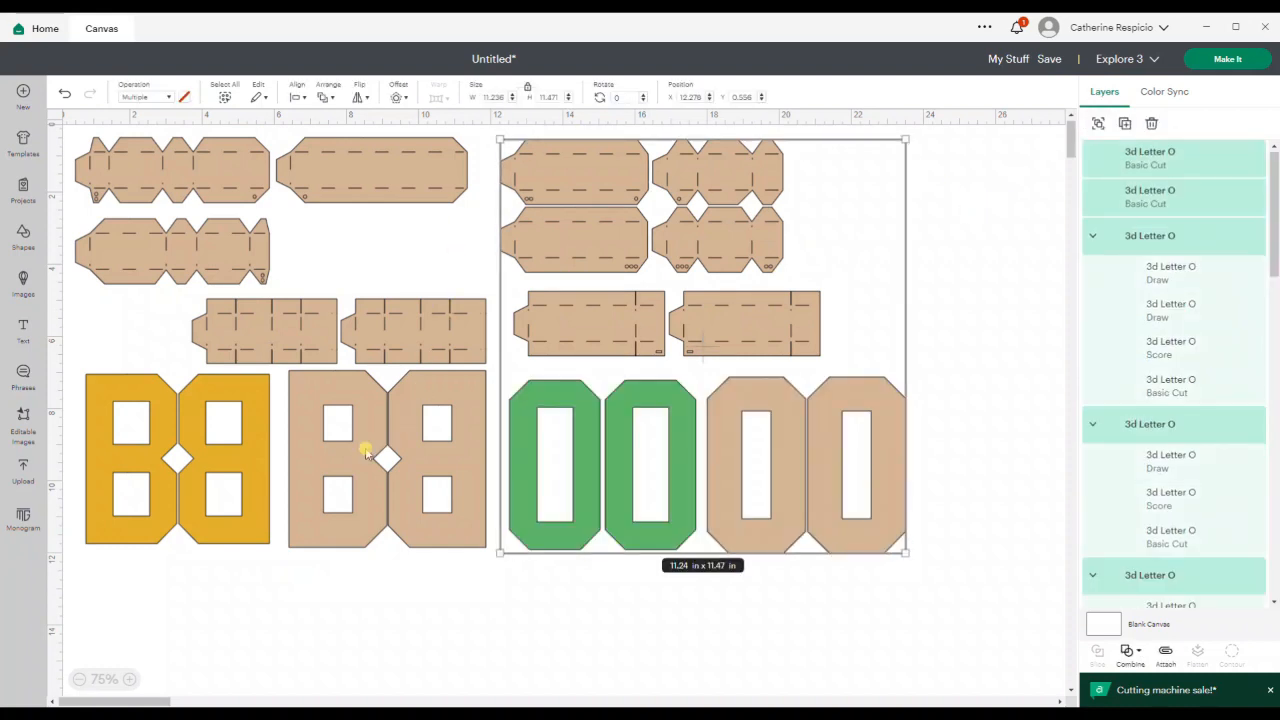
pyautogui.click(991, 466)
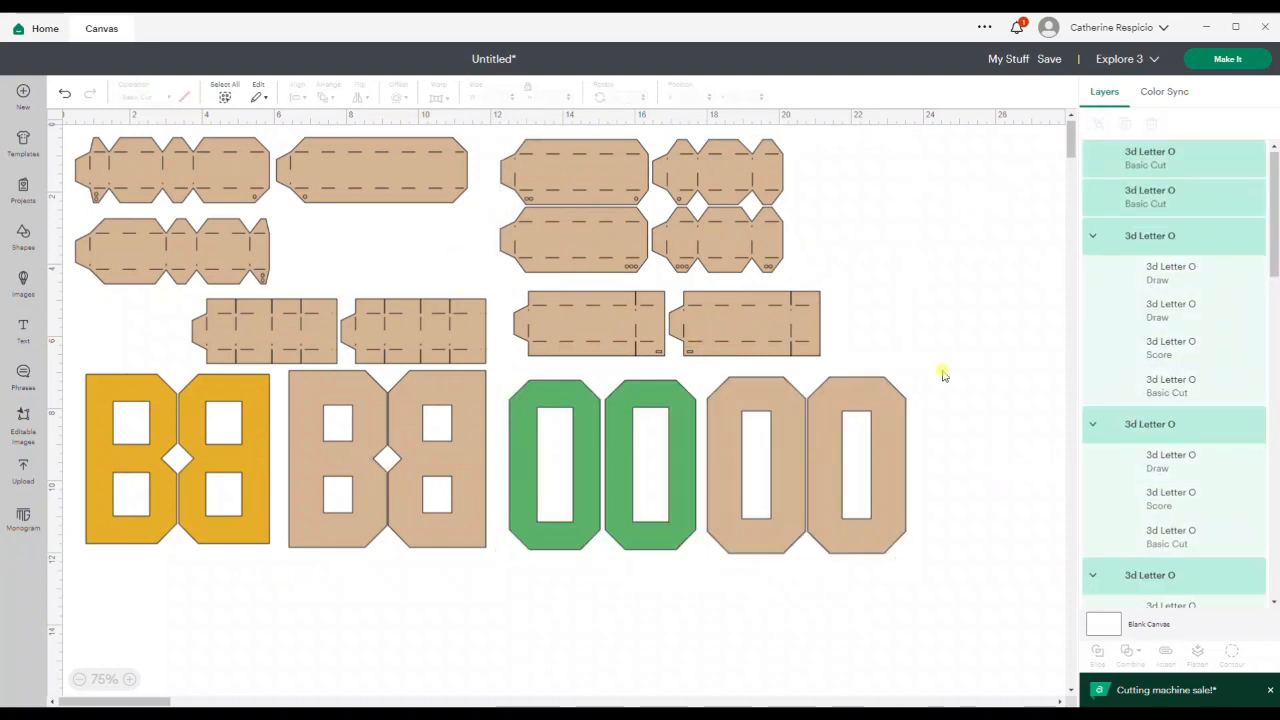
# Enlarge all letter pieces together to about 27.65 × 13.85 in, shift them slightly right and up, and check the tan B's size.
pyautogui.click(322, 470)
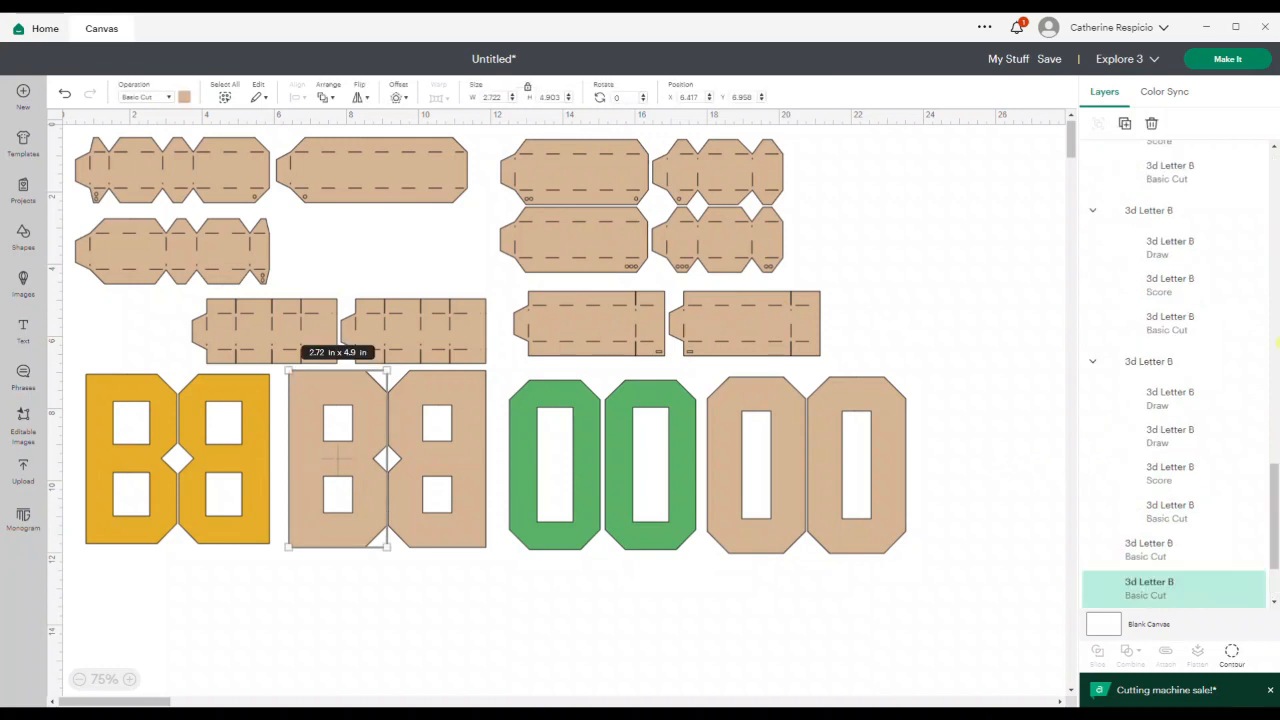
pyautogui.scroll(-1, 1188, 524)
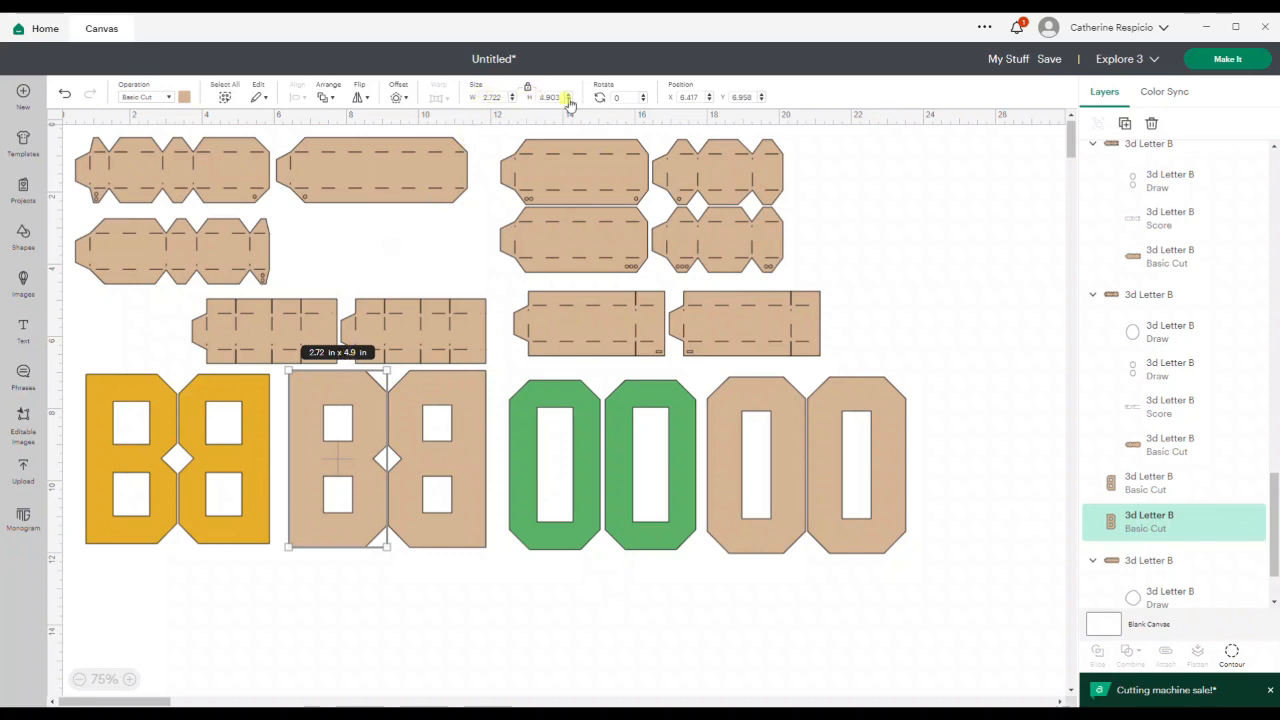
pyautogui.moveTo(1001, 641); pyautogui.dragTo(62, 108)
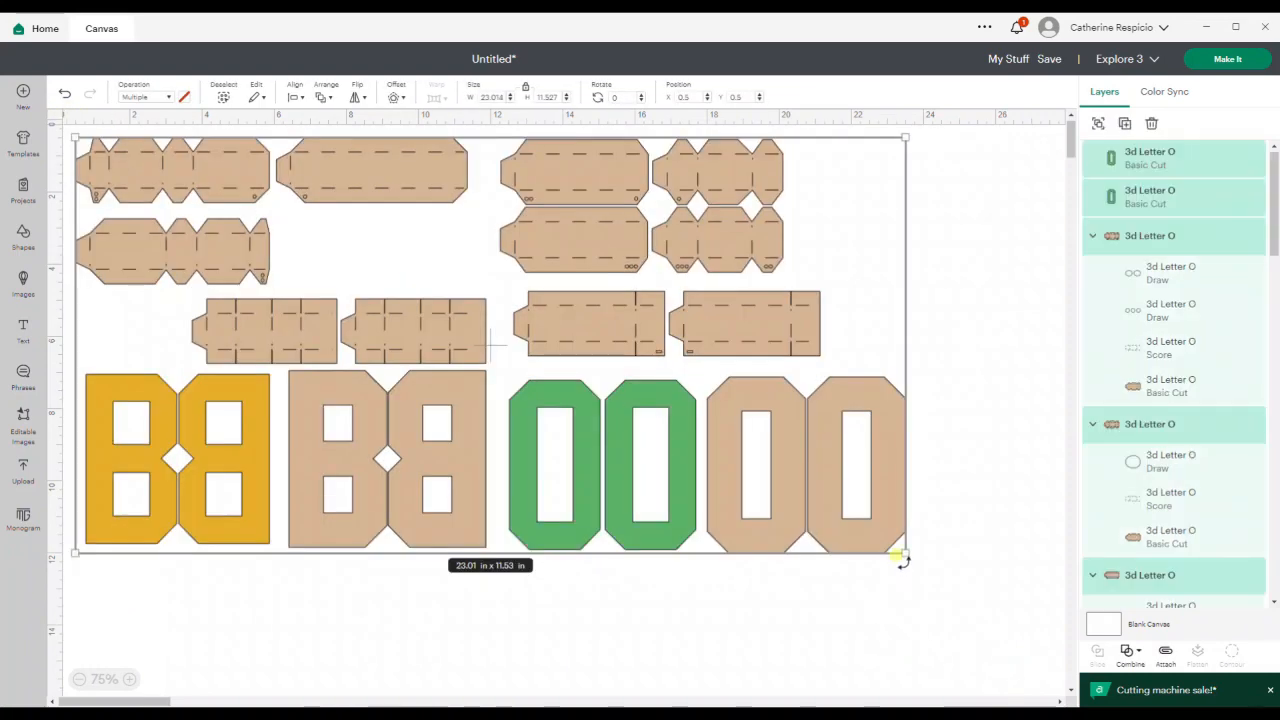
pyautogui.moveTo(900, 548); pyautogui.dragTo(966, 632)
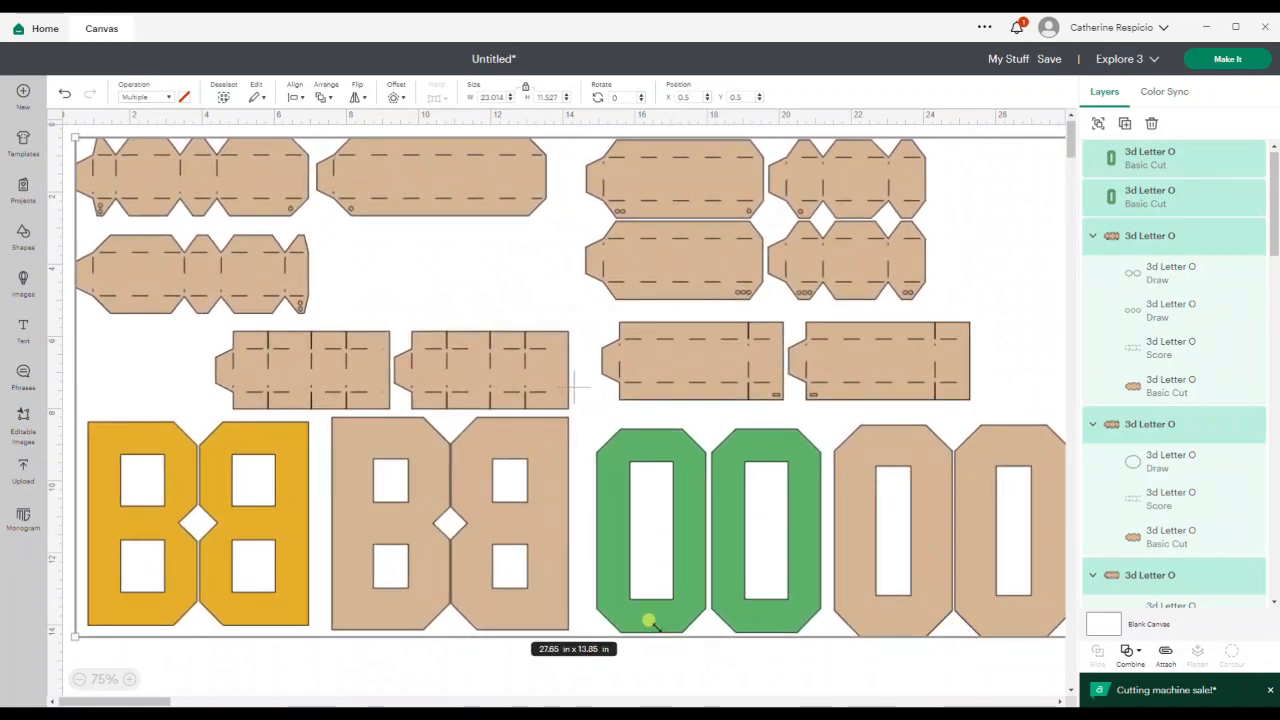
pyautogui.moveTo(597, 488); pyautogui.dragTo(625, 470)
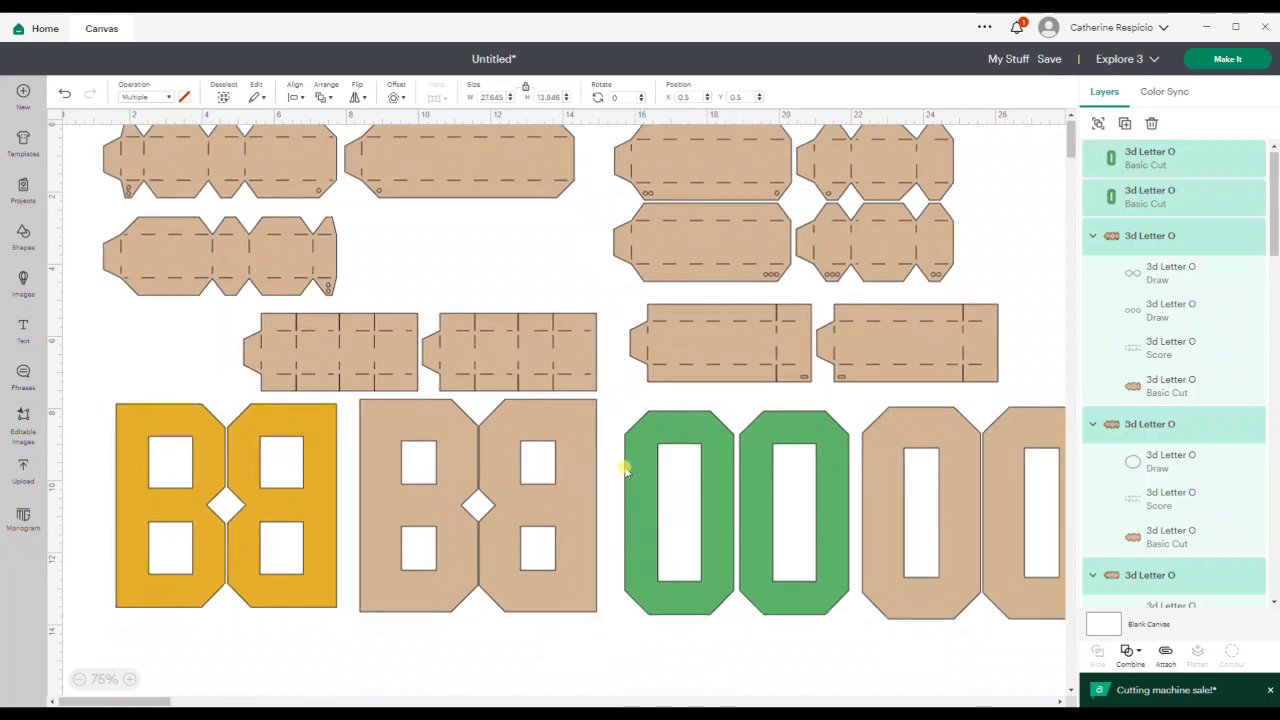
pyautogui.click(517, 650)
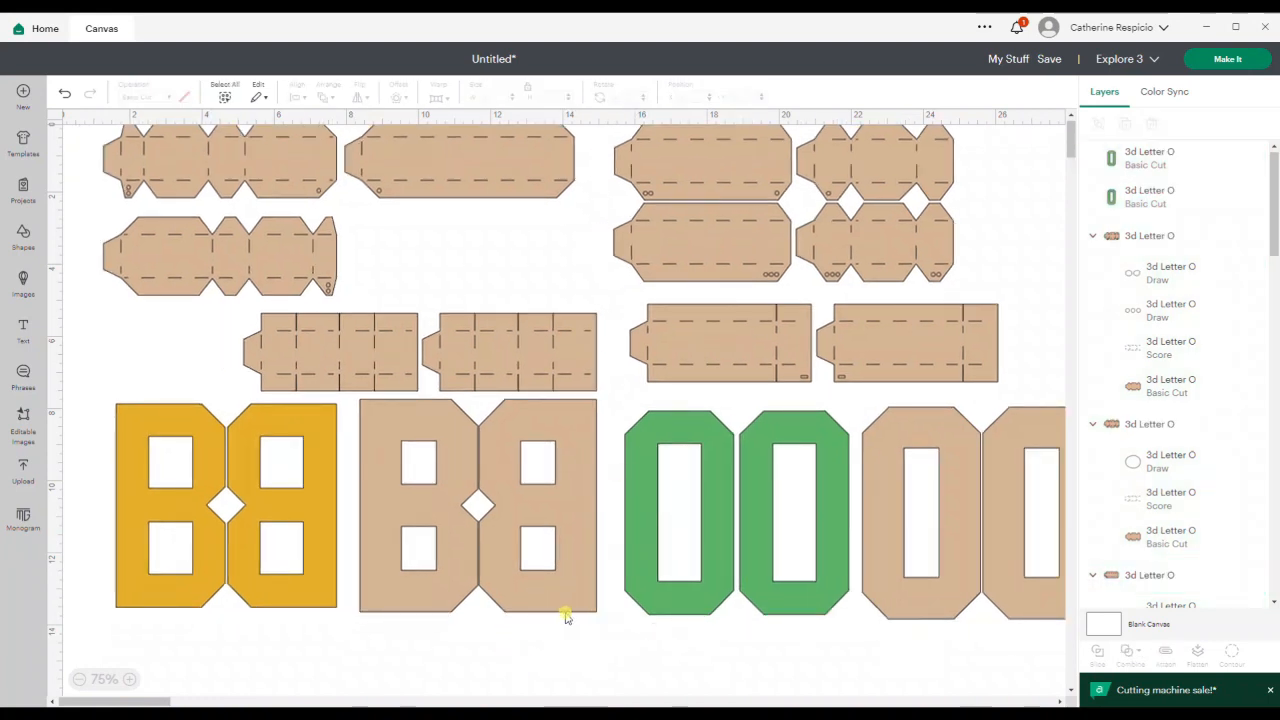
pyautogui.click(418, 594)
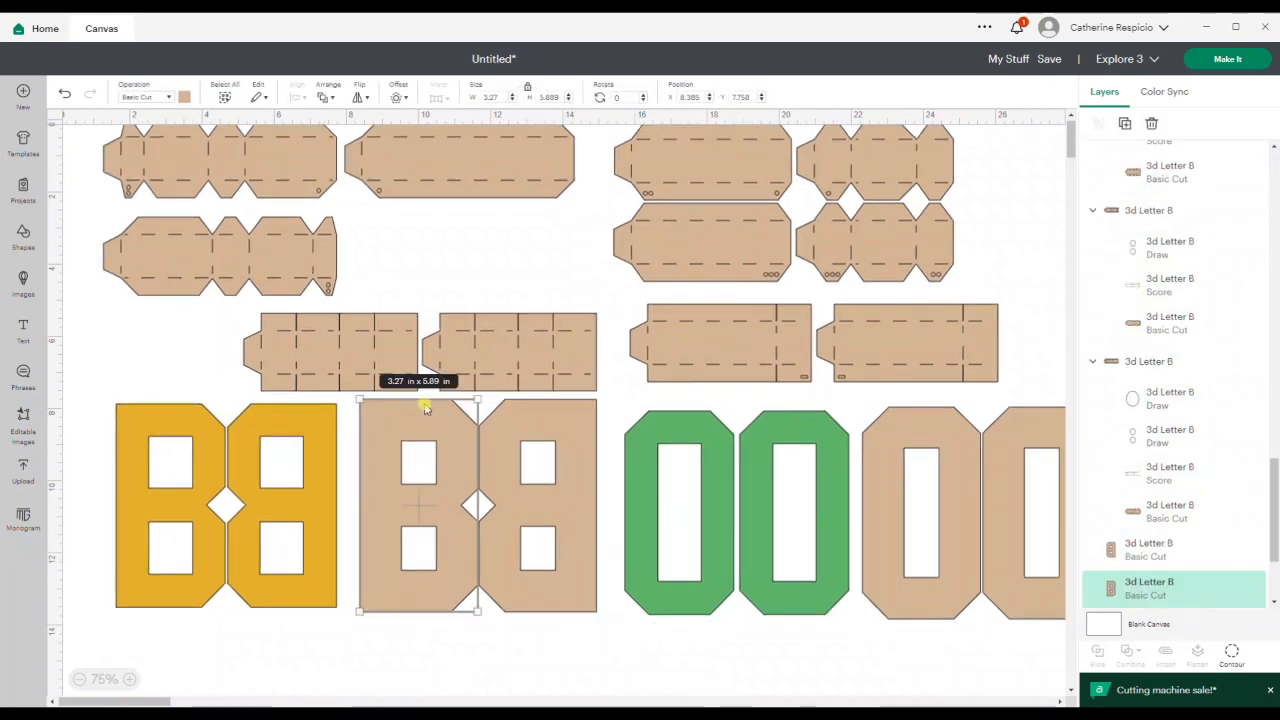
# Scale all letter pieces up together to about 32.59 × 16.32 in and check the size of the tan B piece.
pyautogui.click(79, 679)
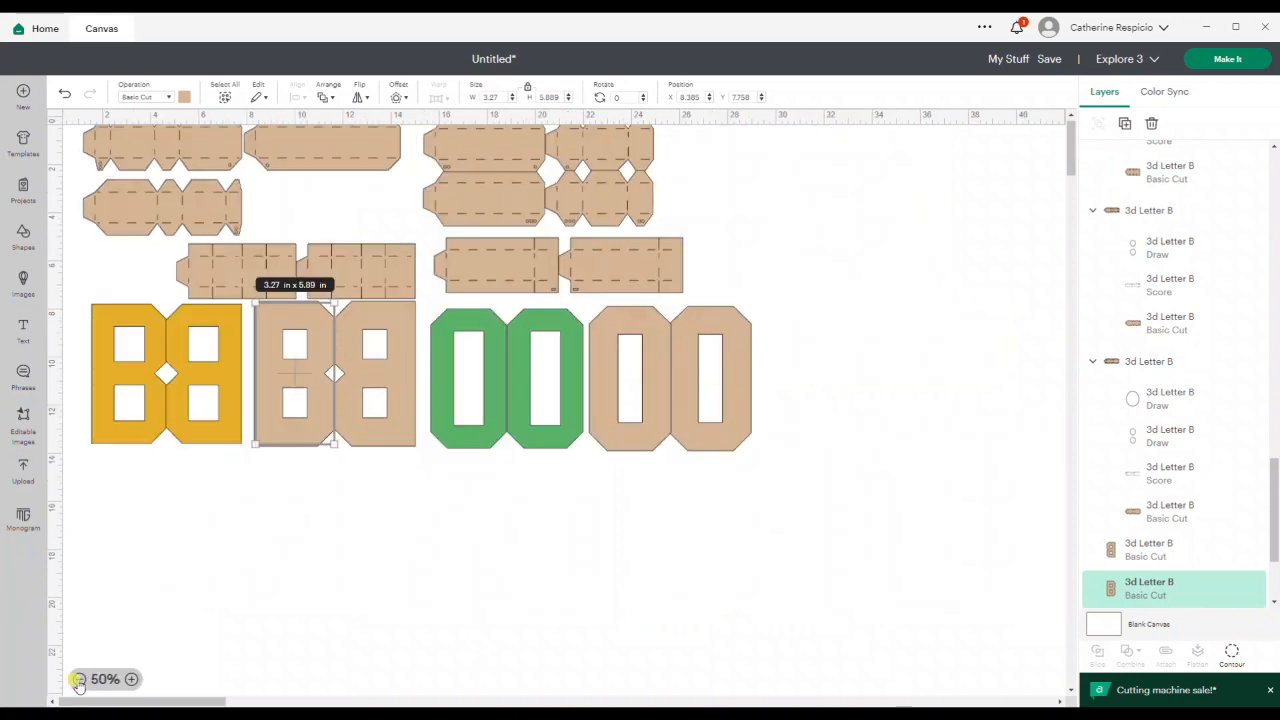
pyautogui.click(806, 551)
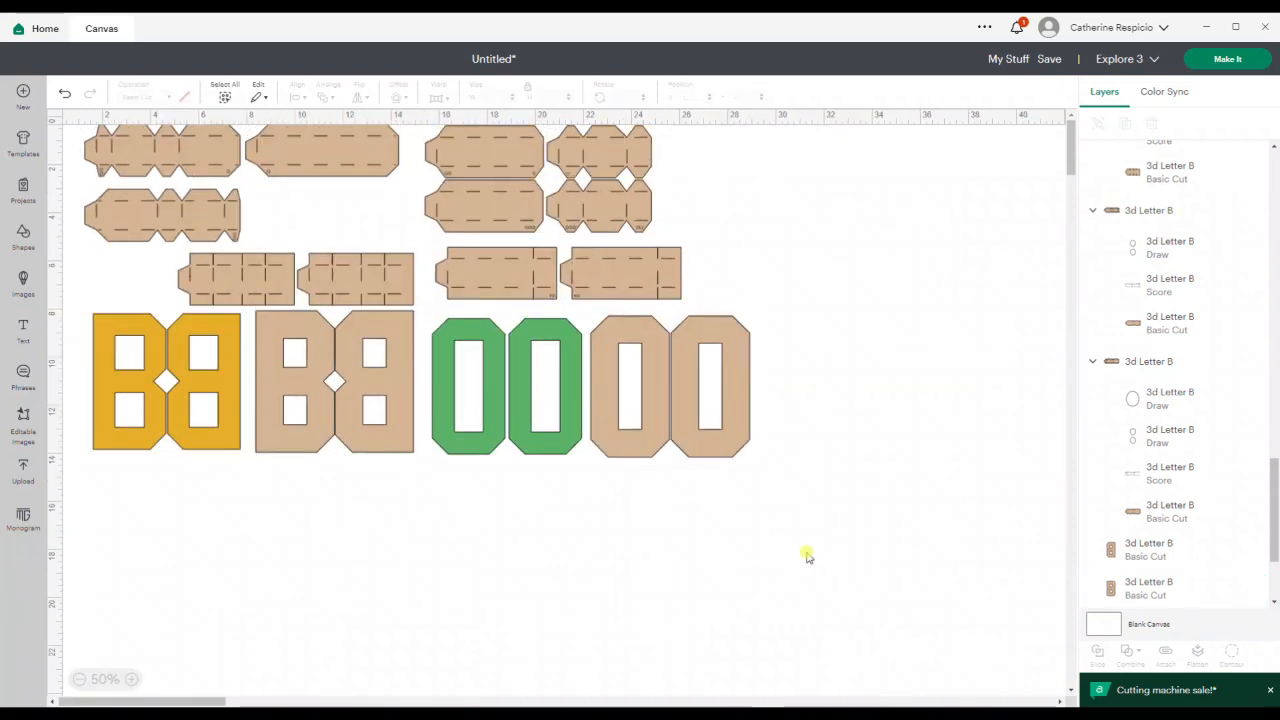
pyautogui.moveTo(797, 532); pyautogui.dragTo(97, 146)
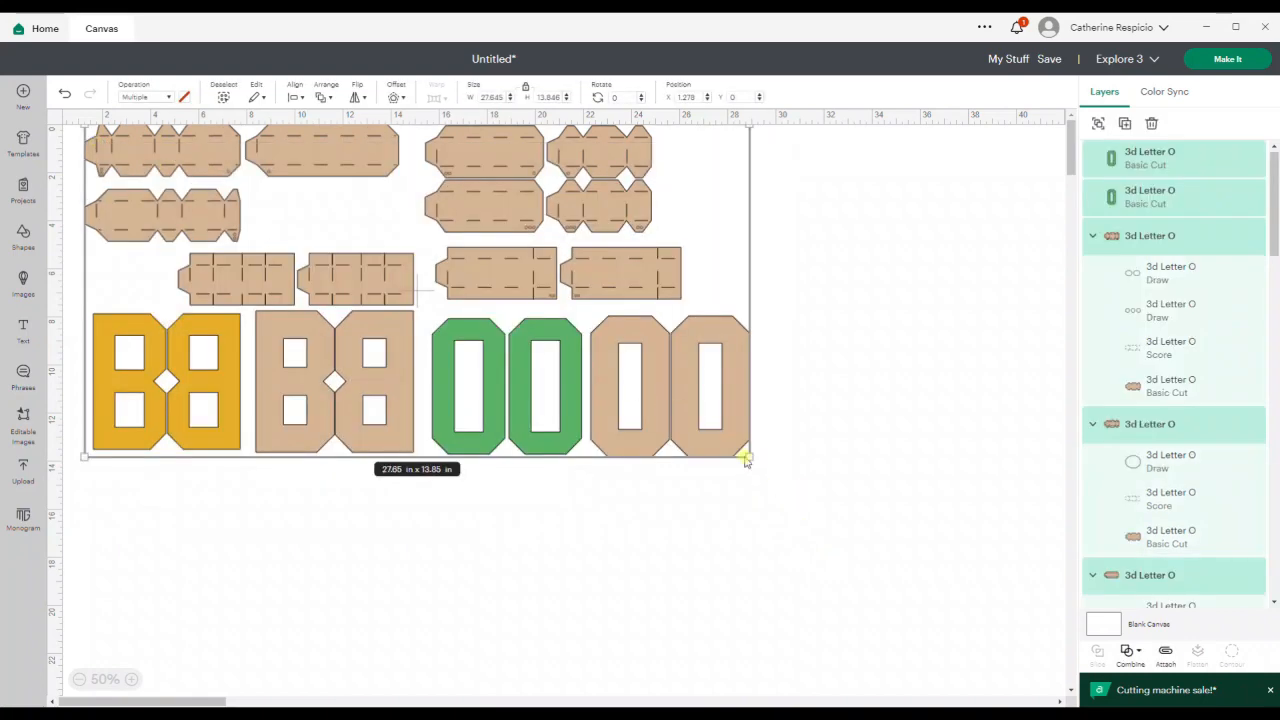
pyautogui.moveTo(744, 455); pyautogui.dragTo(867, 515)
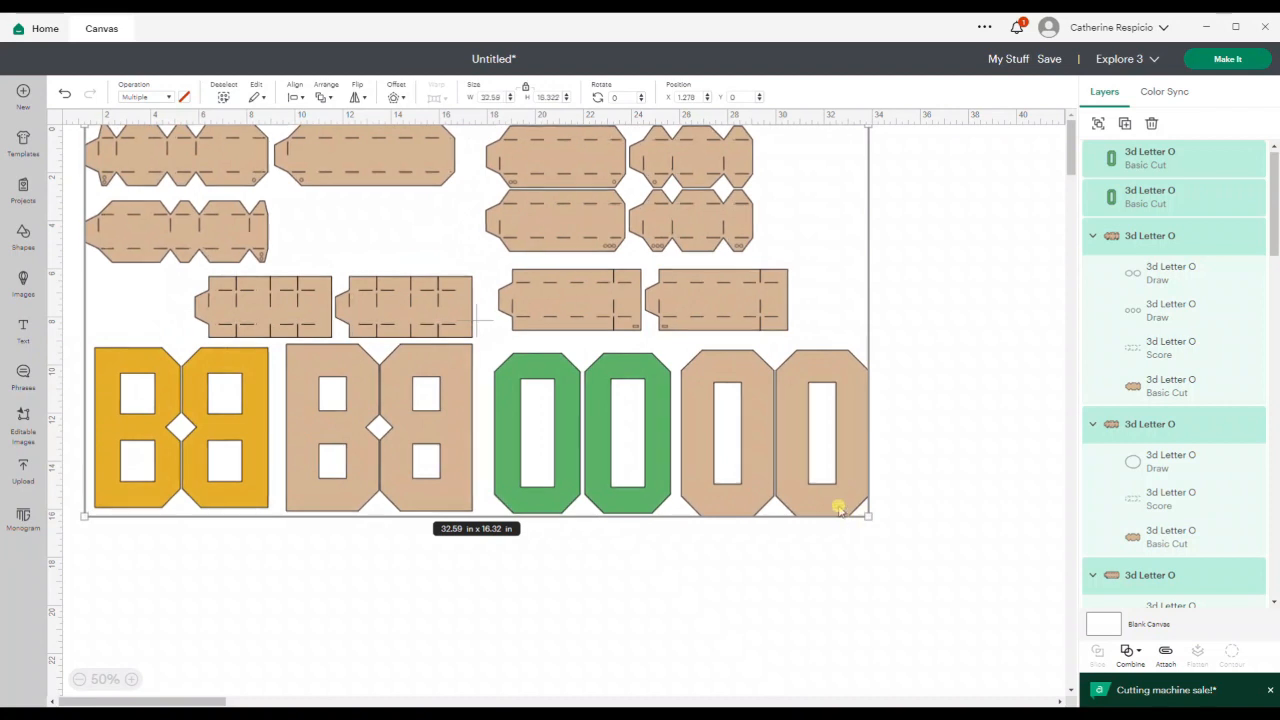
pyautogui.click(432, 624)
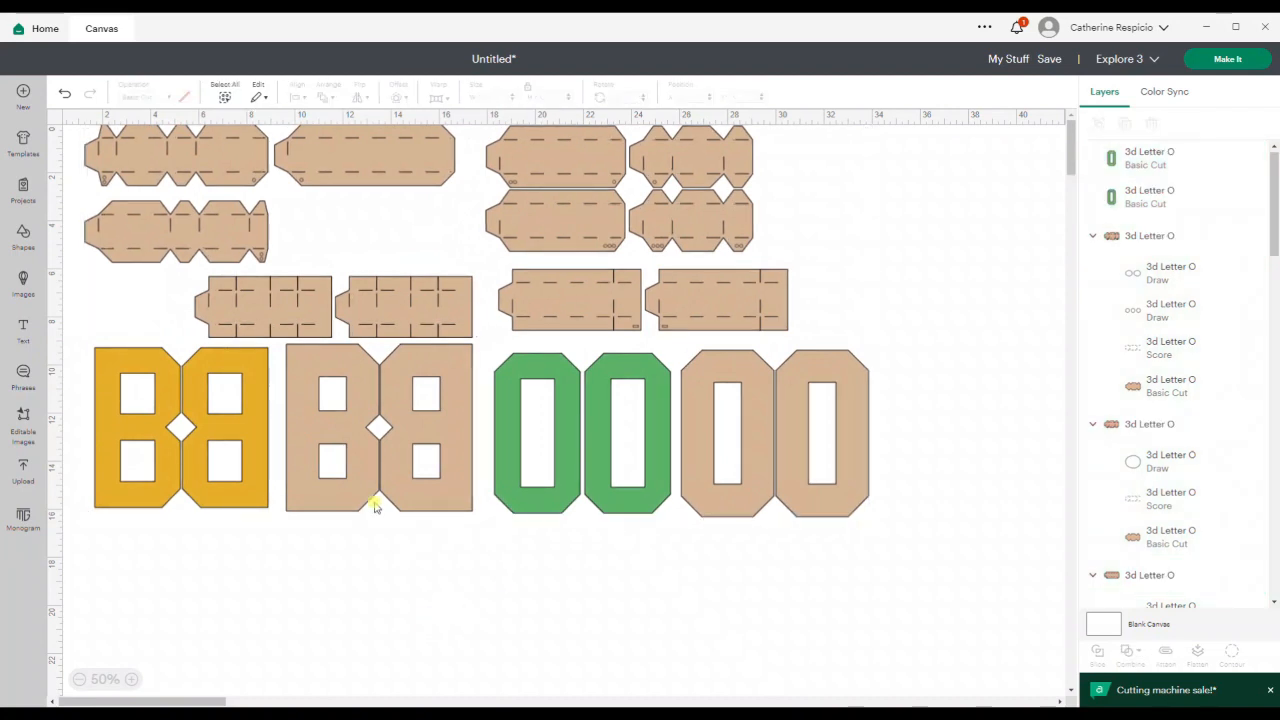
pyautogui.click(306, 449)
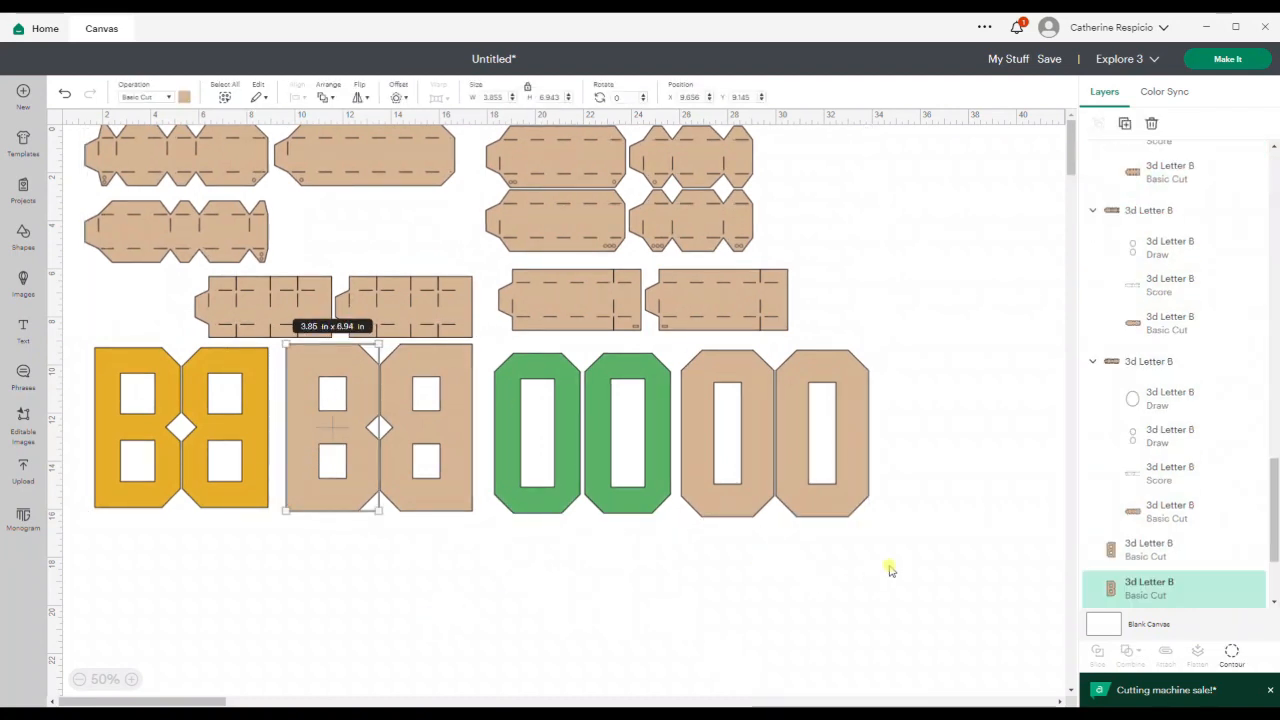
# Enlarge the whole set of letter pieces to about 40.63 × 20.35 in and check the tan B's dimensions.
pyautogui.moveTo(890, 570); pyautogui.dragTo(56, 86)
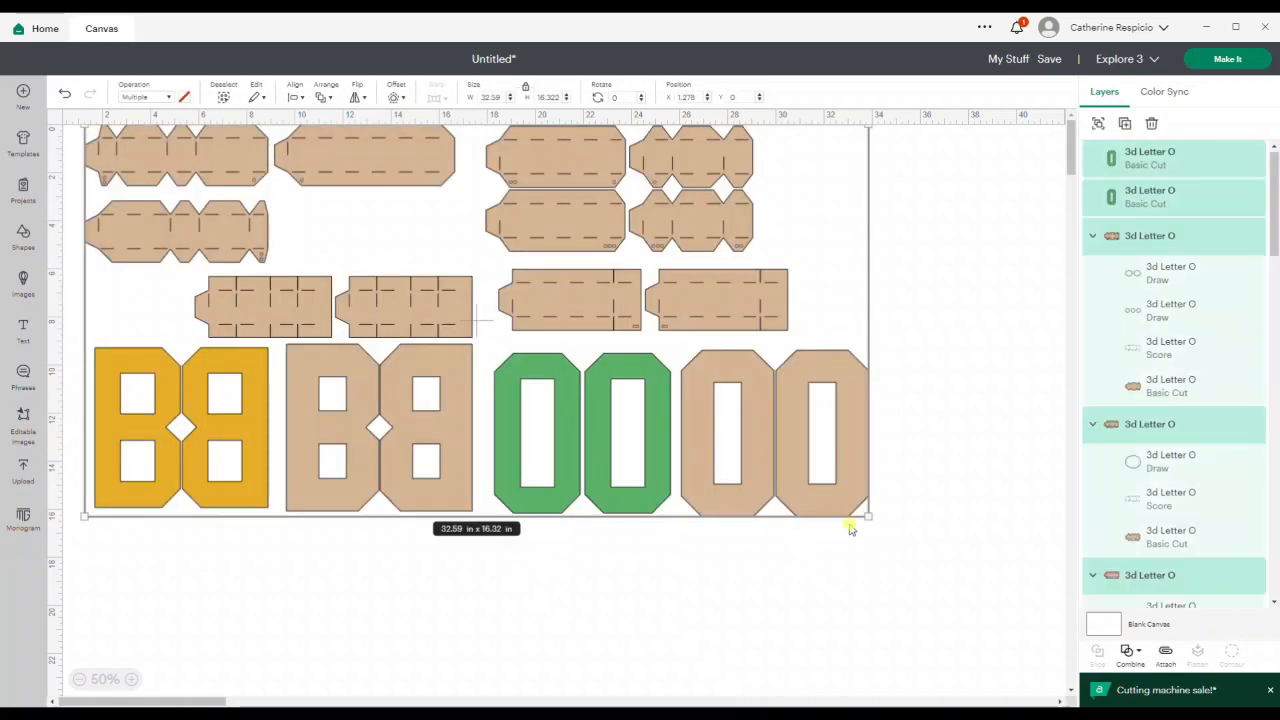
pyautogui.moveTo(866, 514); pyautogui.dragTo(1040, 610)
pyautogui.click(700, 651)
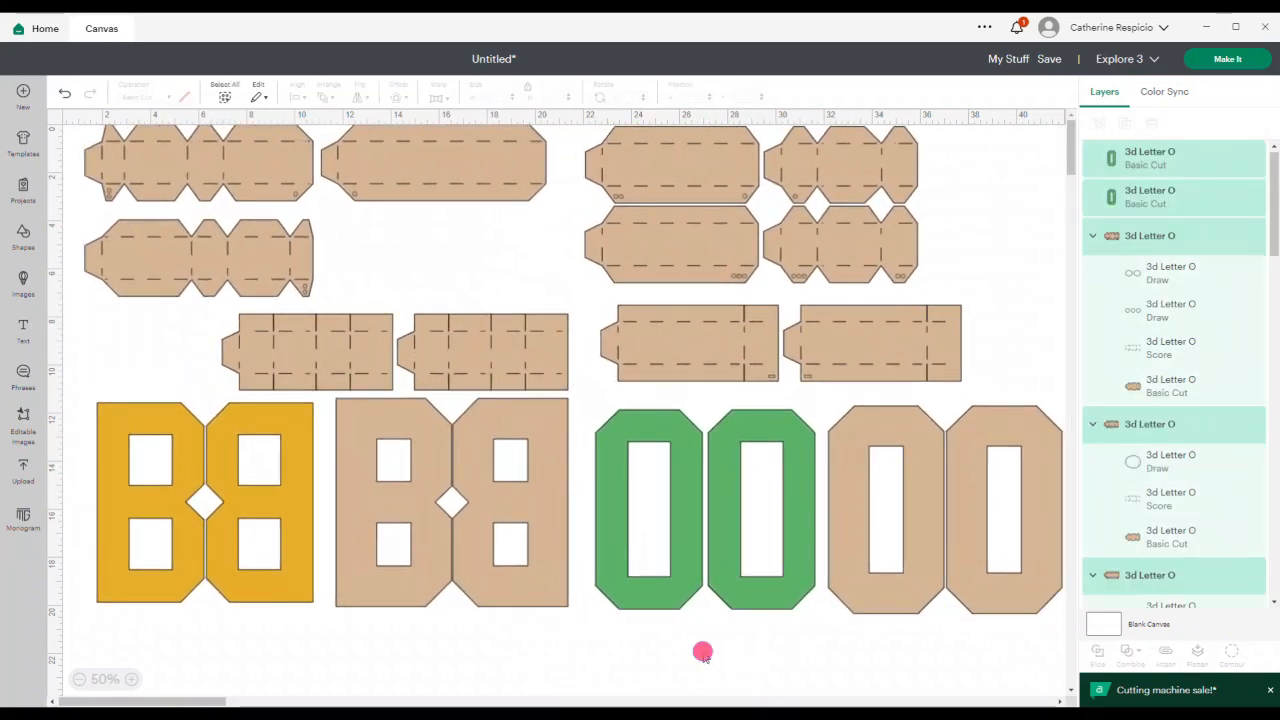
pyautogui.click(419, 529)
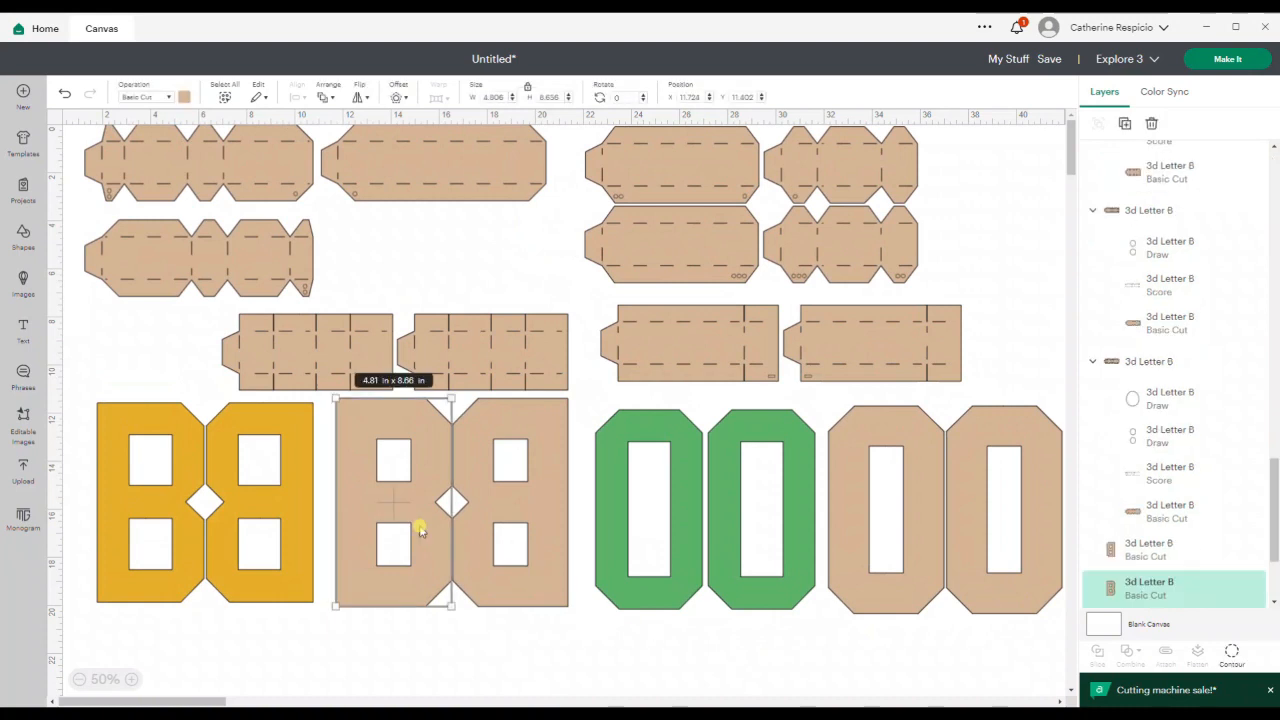
# Reduce all letter pieces together to about 39.19 × 19.63 in and check the tan B's dimensions.
pyautogui.moveTo(1000, 643); pyautogui.dragTo(180, 163)
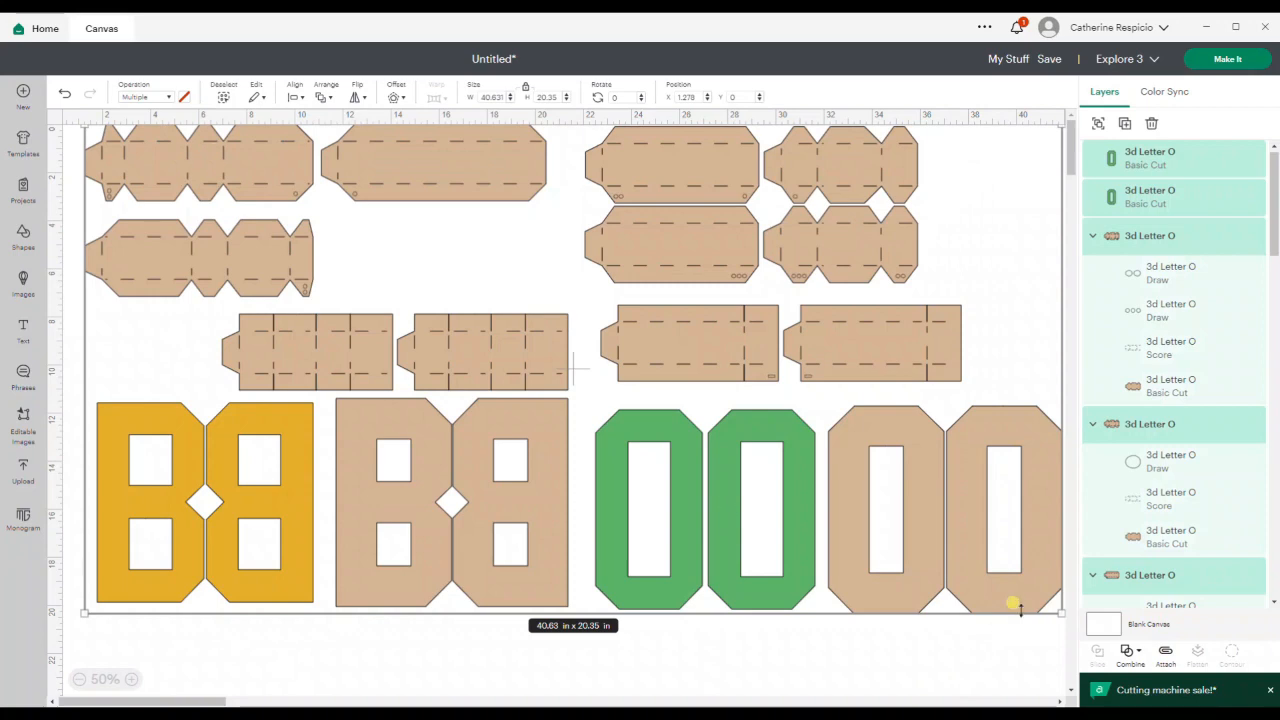
pyautogui.moveTo(1052, 608); pyautogui.dragTo(969, 591)
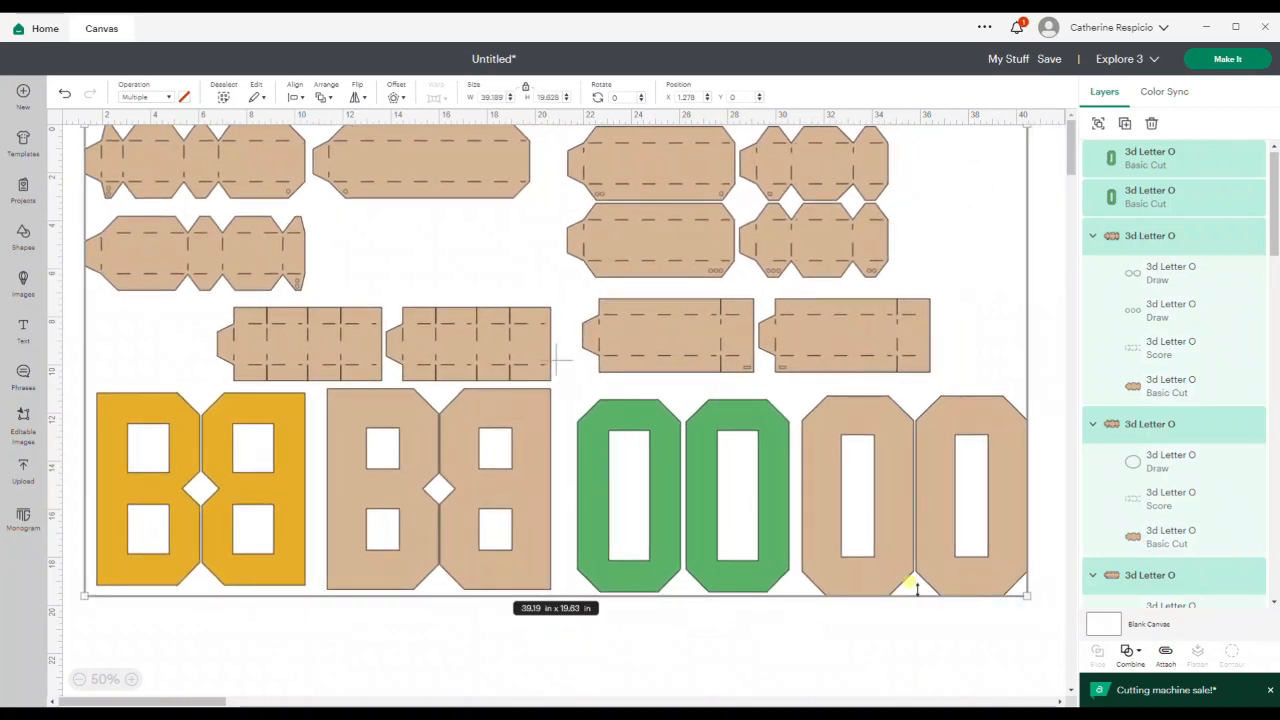
pyautogui.click(711, 631)
pyautogui.click(414, 508)
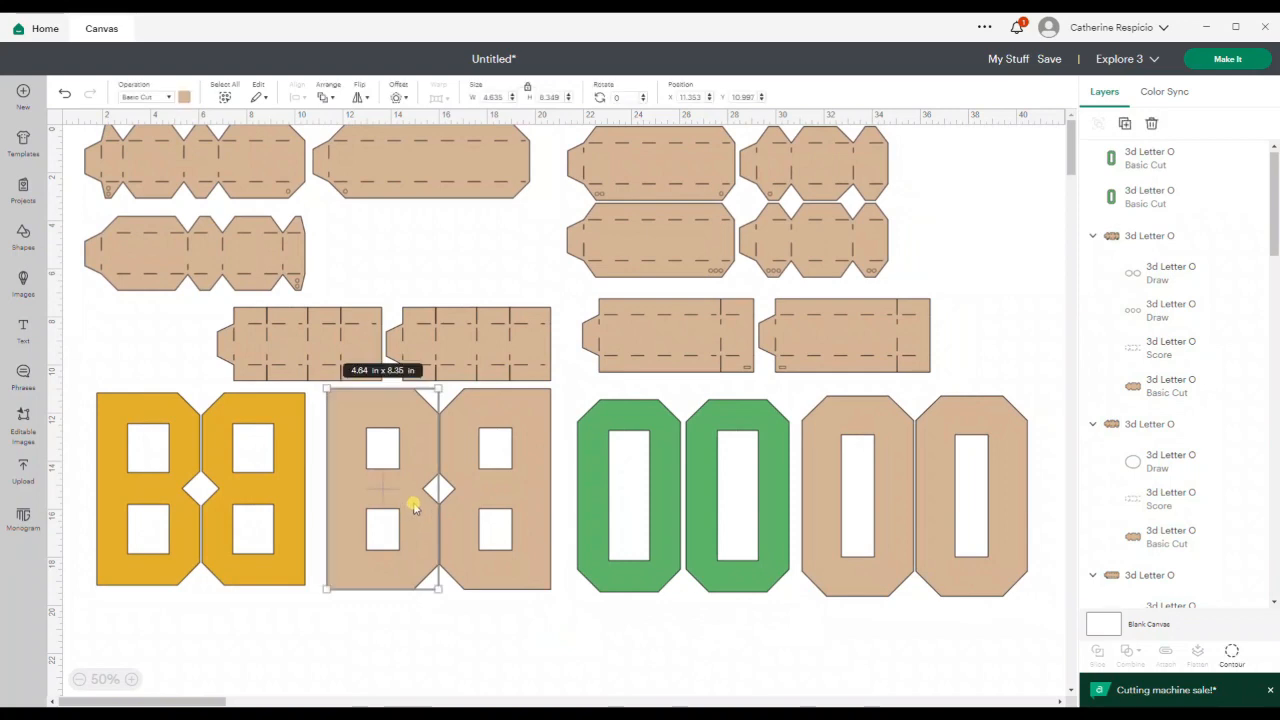
# Shrink all letter pieces together to about 37.02 × 18.54 in and check the size of the tan B piece.
pyautogui.moveTo(1010, 638); pyautogui.dragTo(115, 110)
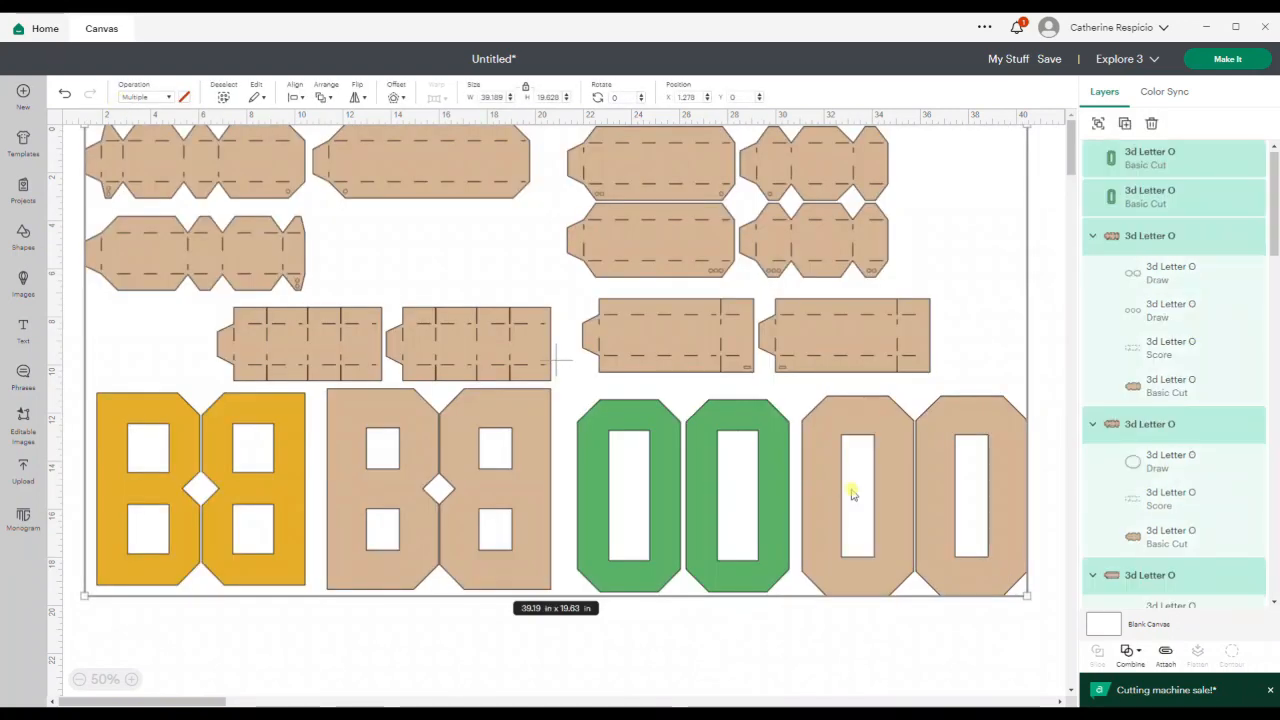
pyautogui.moveTo(1027, 593); pyautogui.dragTo(983, 570)
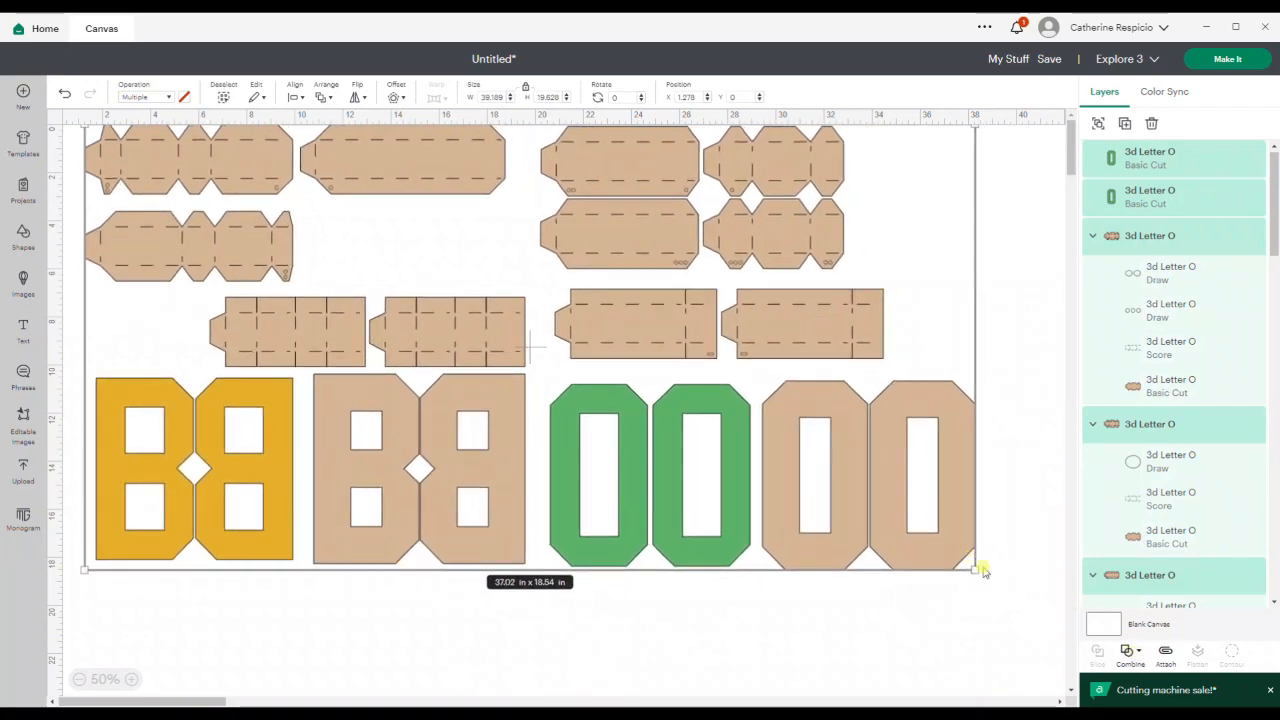
pyautogui.click(380, 597)
pyautogui.click(344, 526)
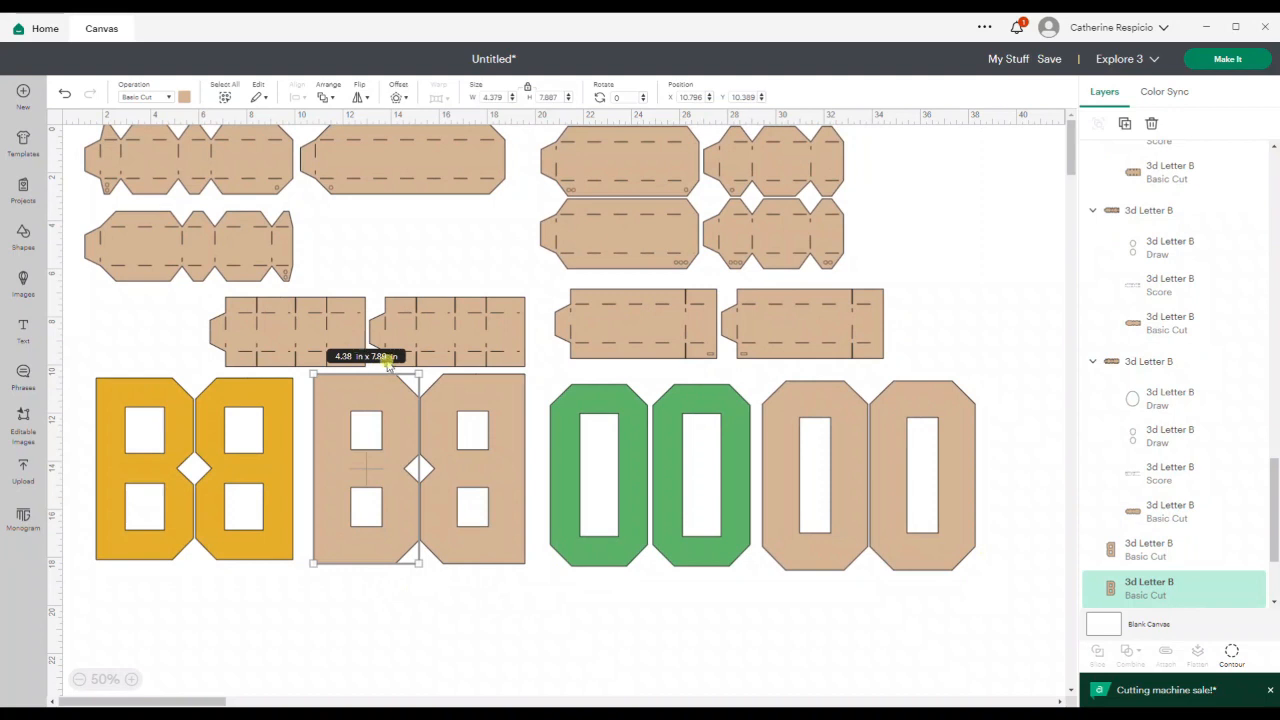
pyautogui.click(459, 596)
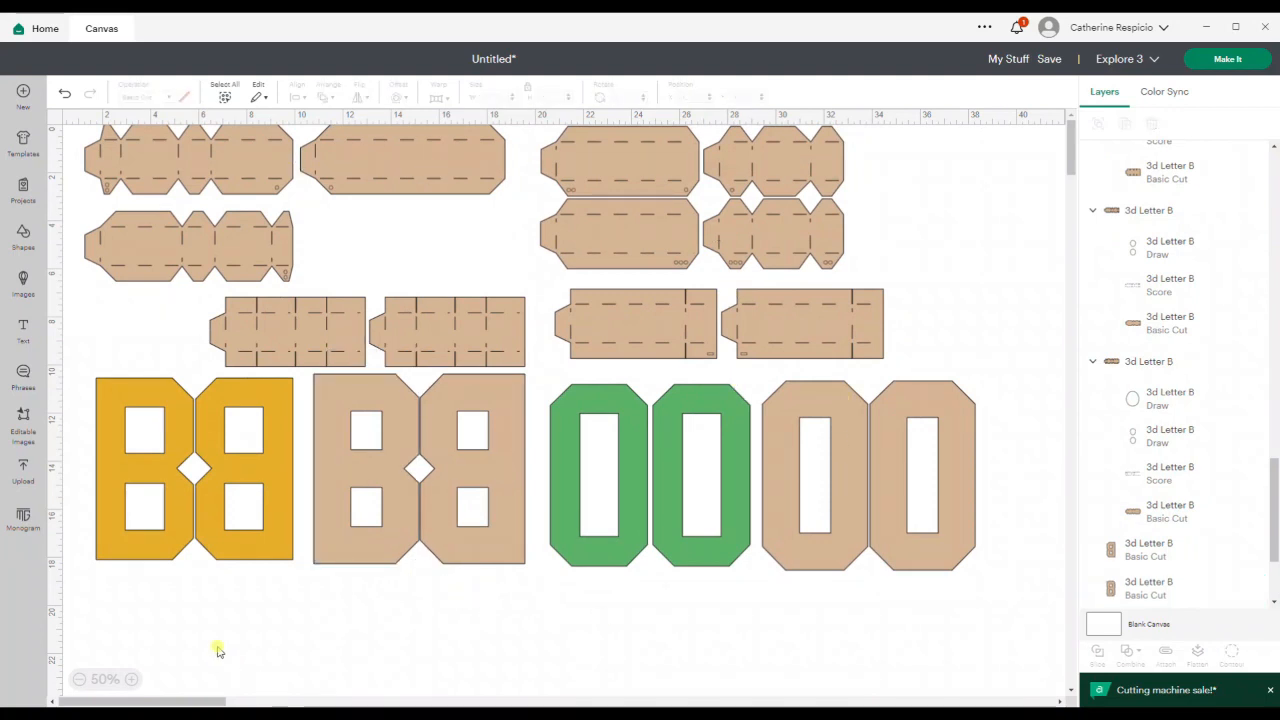
# Duplicate all letter O pieces and place the copy to the right of the original O set for the second O.
pyautogui.moveTo(909, 651); pyautogui.dragTo(585, 172)
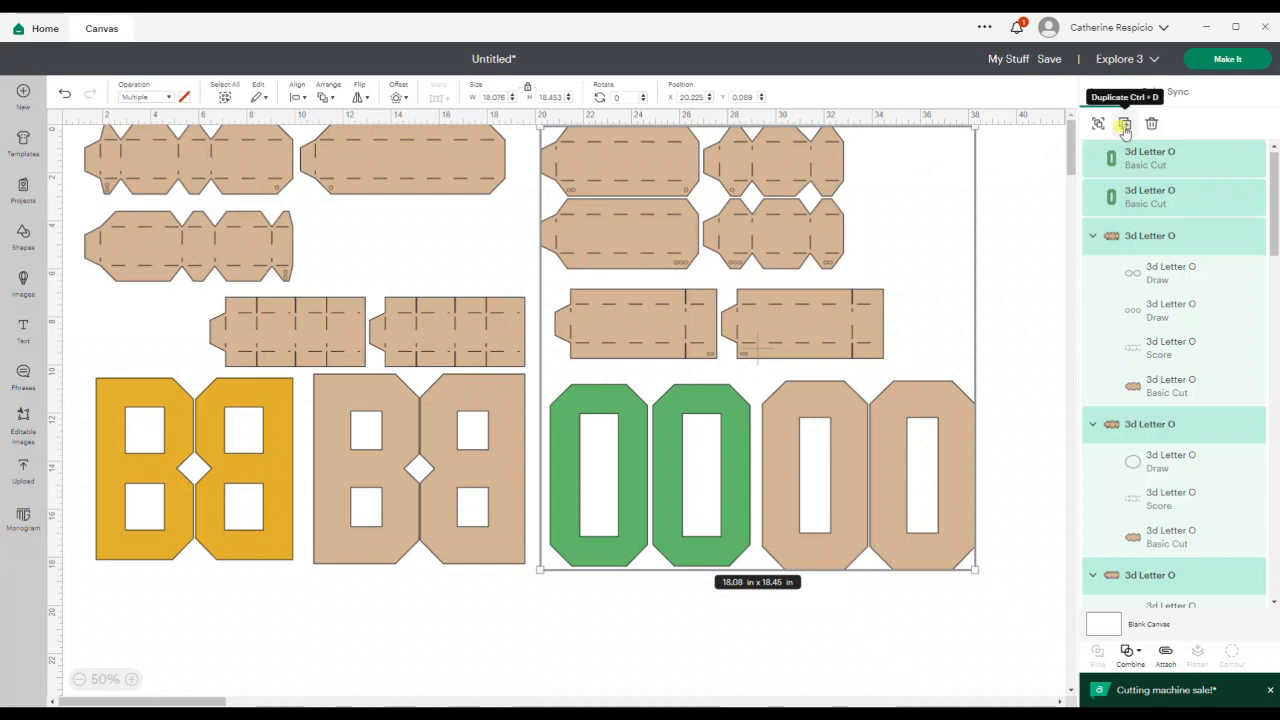
pyautogui.hotkey('ctrl', 'd')
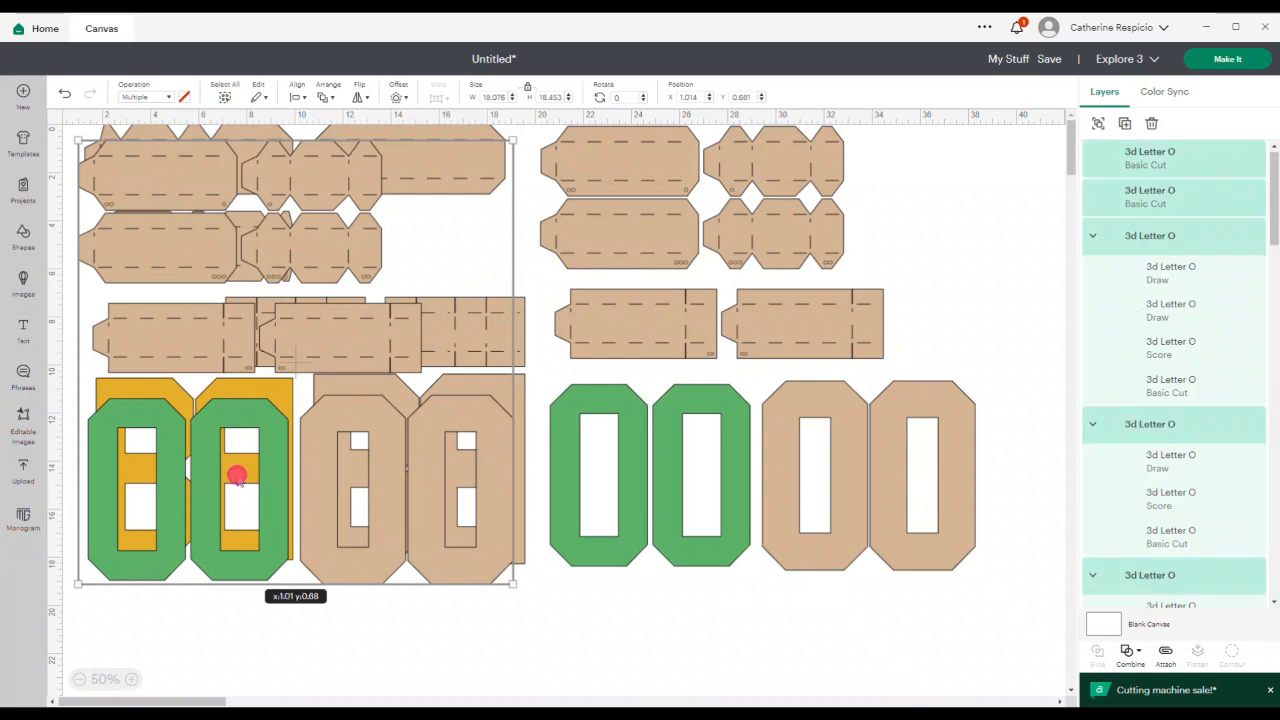
pyautogui.moveTo(237, 471); pyautogui.dragTo(1124, 460)
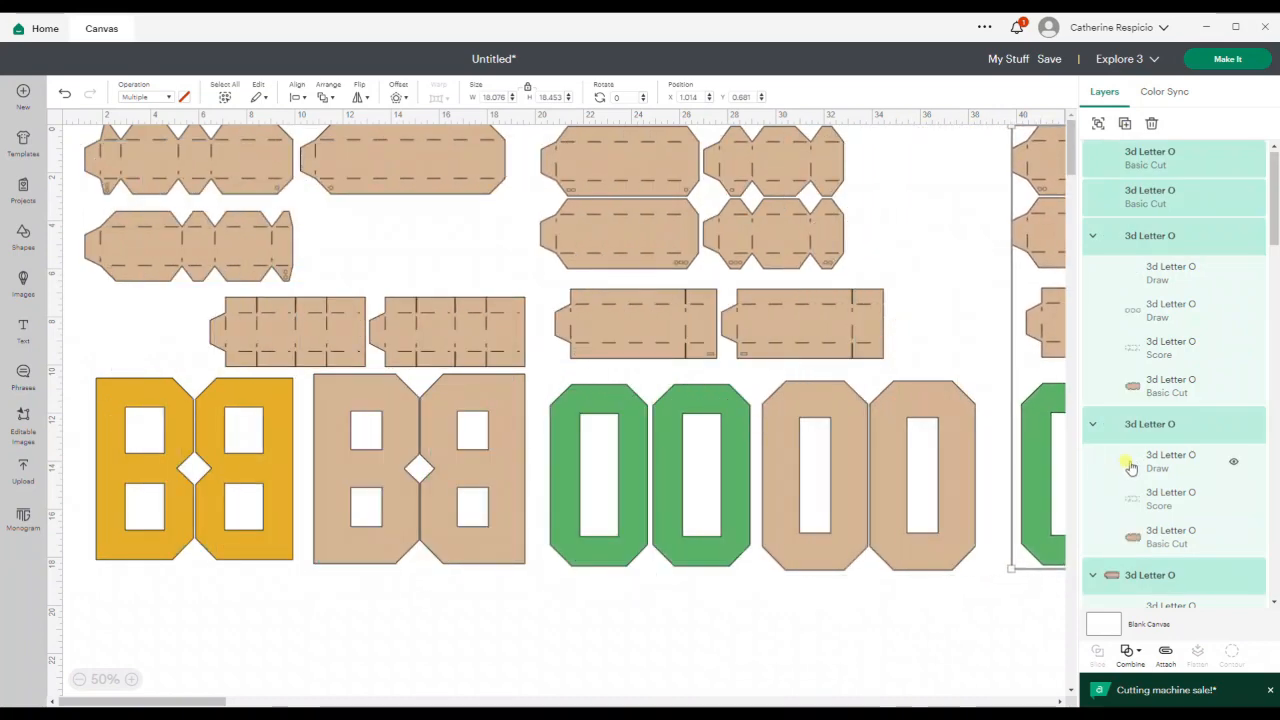
pyautogui.click(79, 679)
pyautogui.click(268, 503)
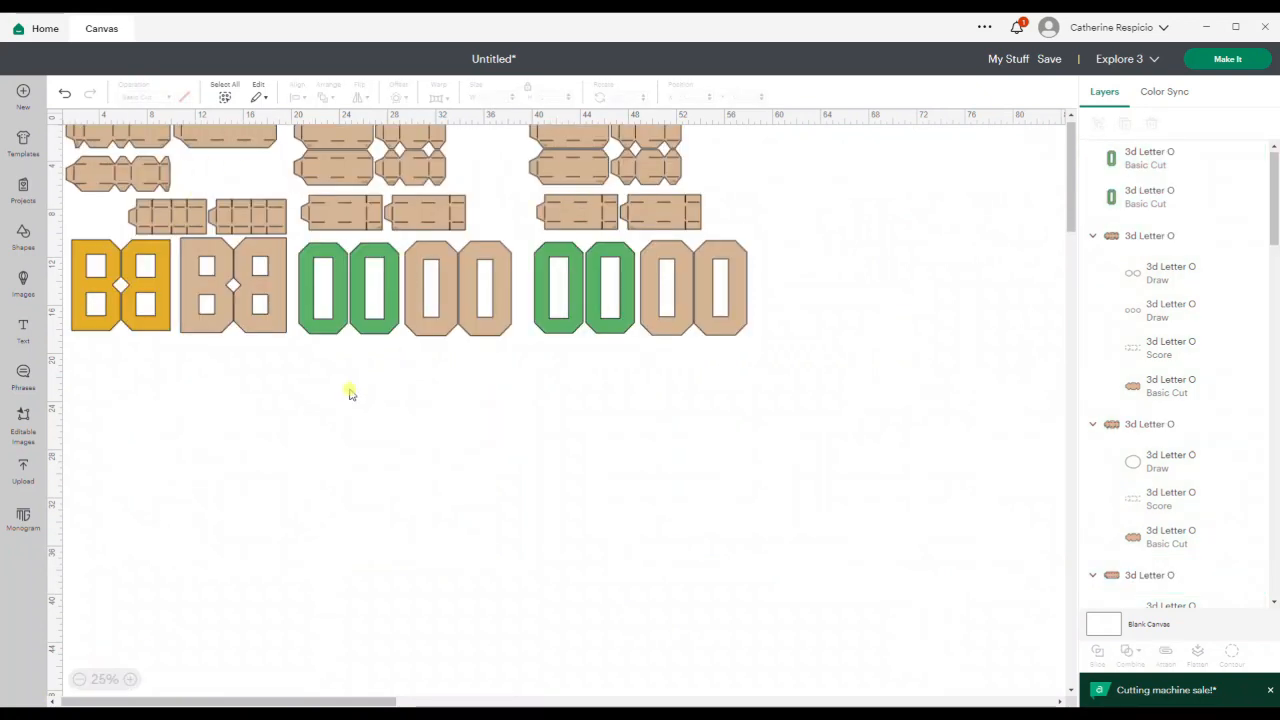
pyautogui.scroll(1, 222, 400)
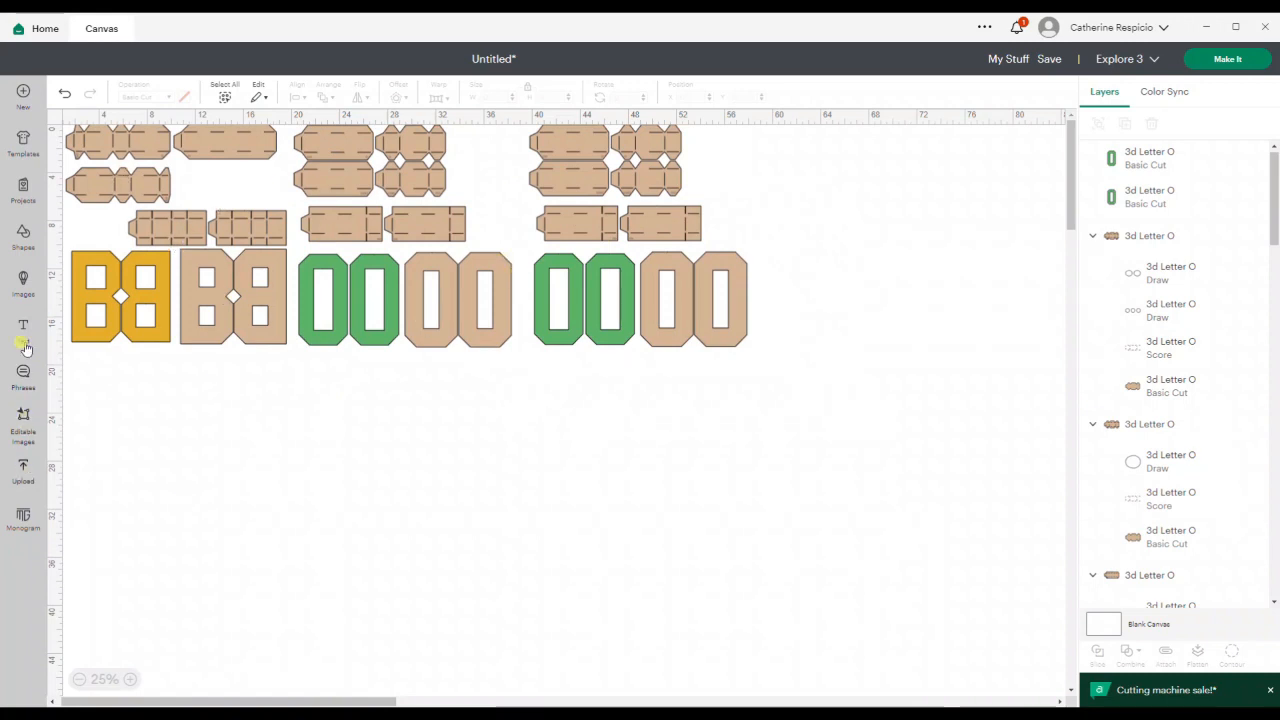
# Open the image library and search the current image set for #M3cb546a2.
pyautogui.click(23, 275)
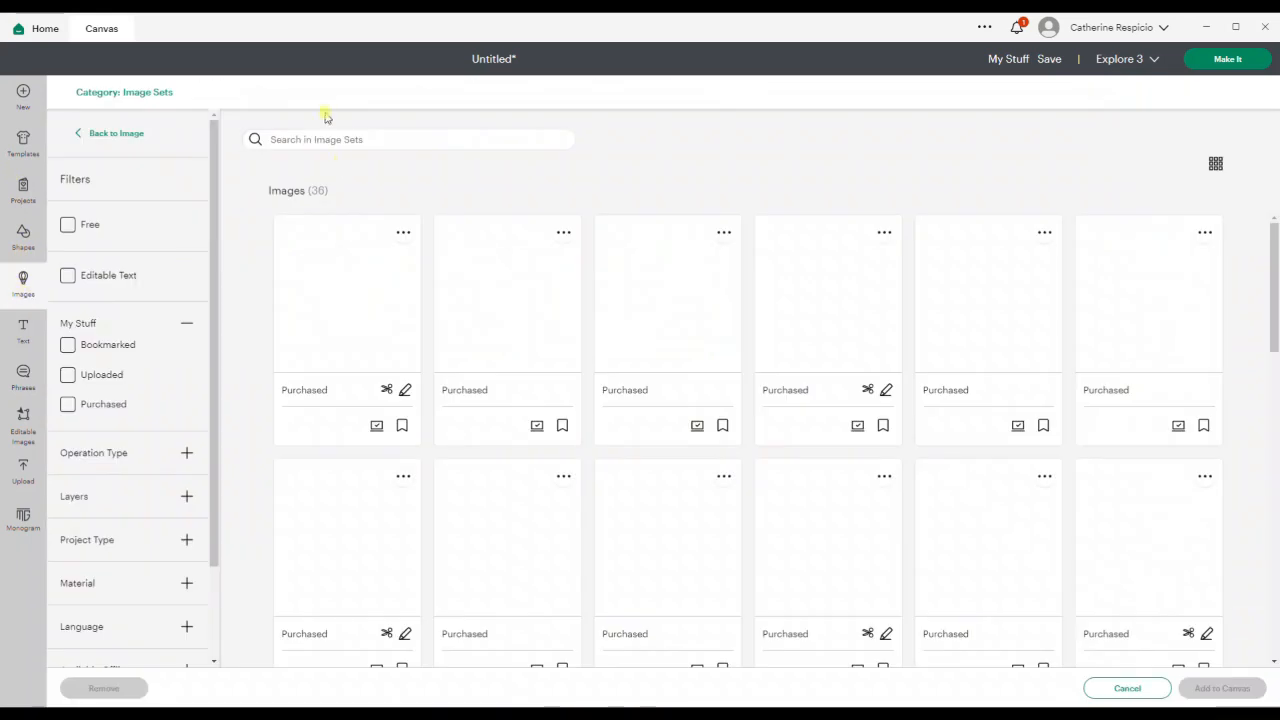
pyautogui.click(314, 136)
pyautogui.write('3cb54')
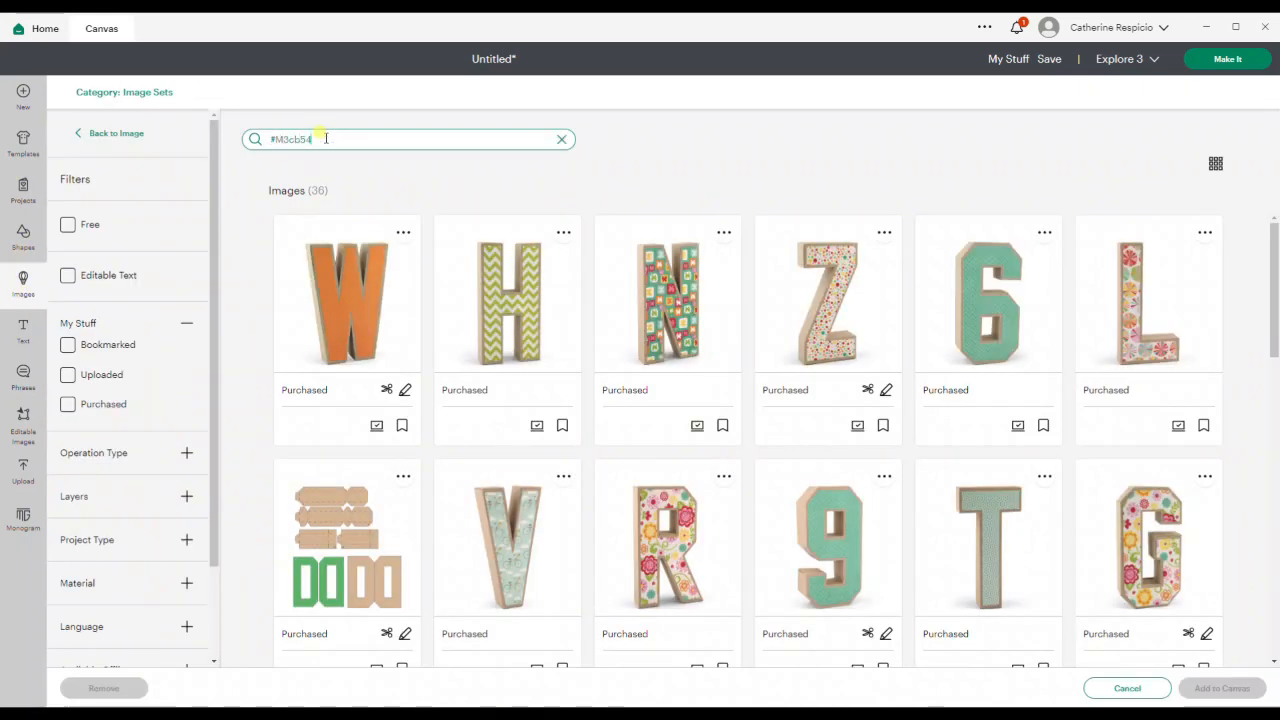
pyautogui.write('M3cb546a2')
pyautogui.press('Return')
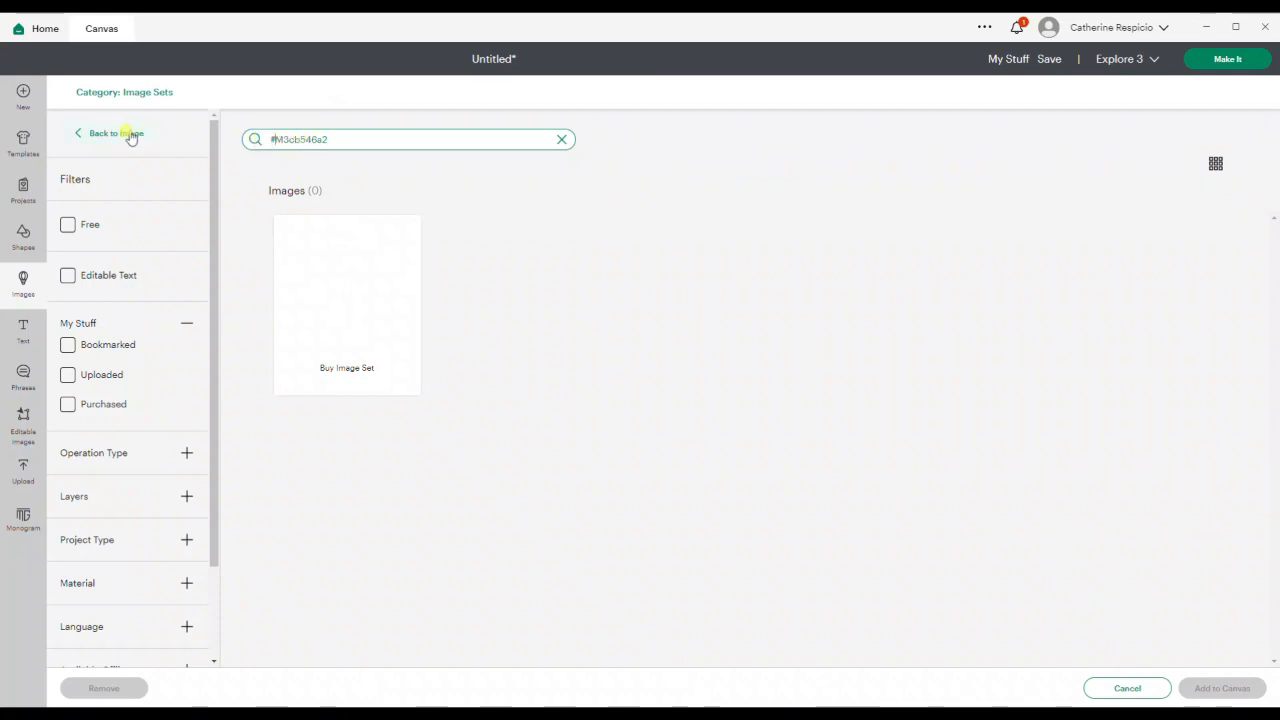
# Leave the image set and search all images for #M3cb546a2.
pyautogui.click(90, 133)
pyautogui.click(561, 139)
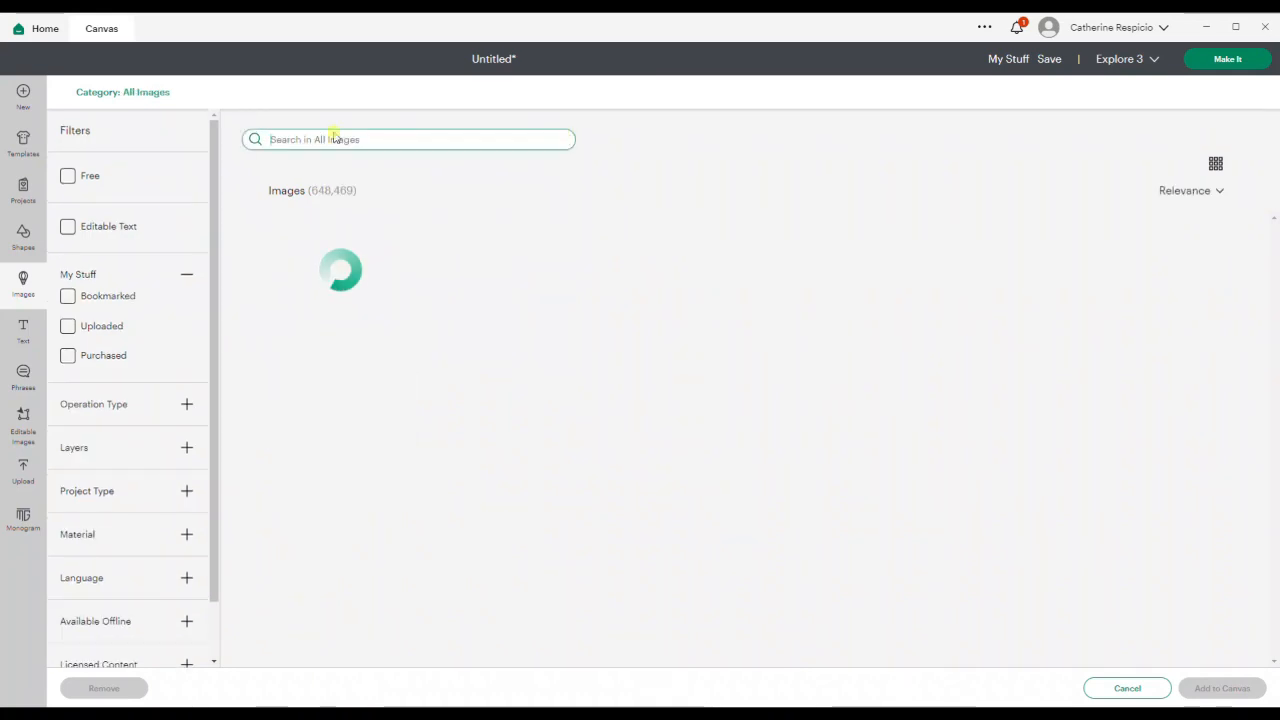
pyautogui.write('#3cb546a2')
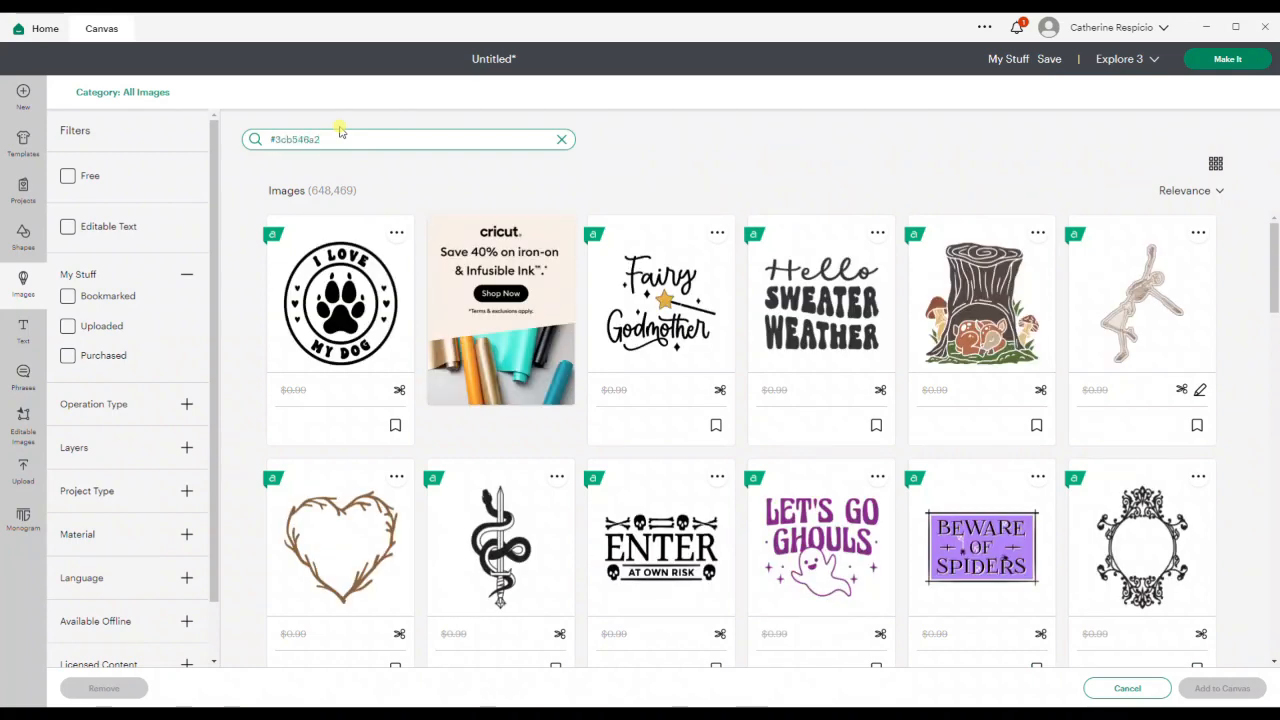
pyautogui.press('Return')
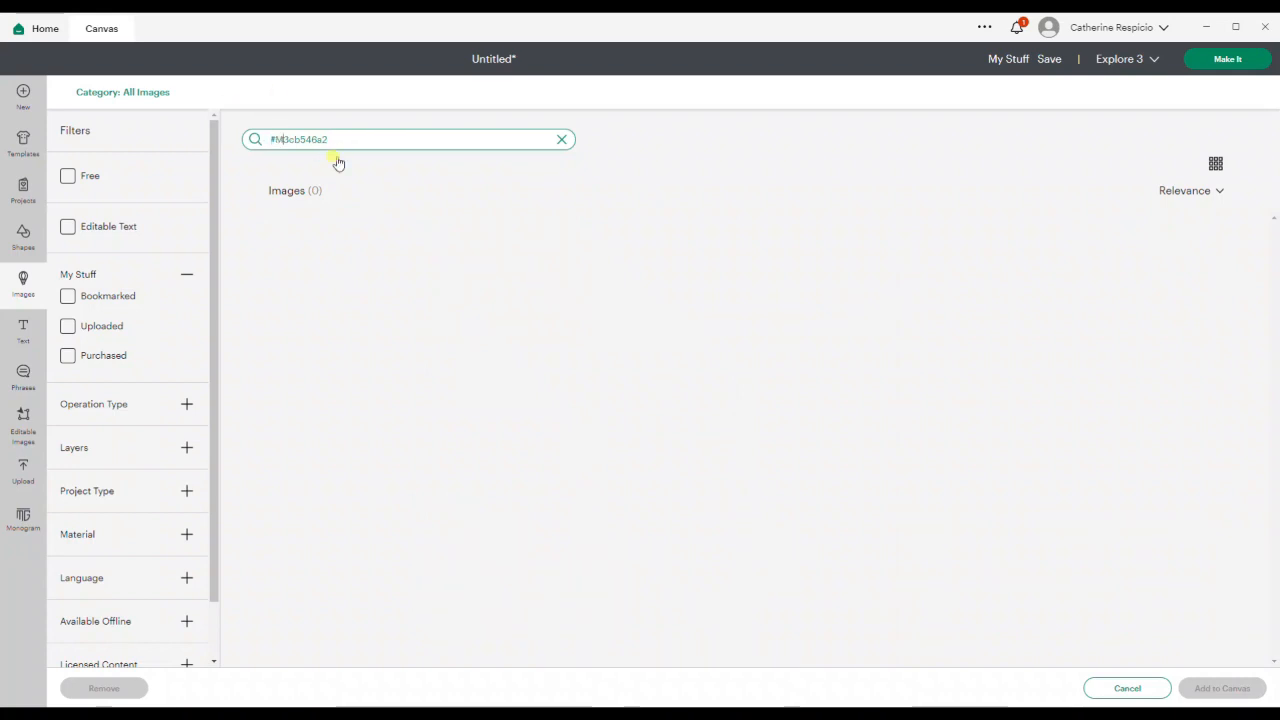
pyautogui.click(369, 131)
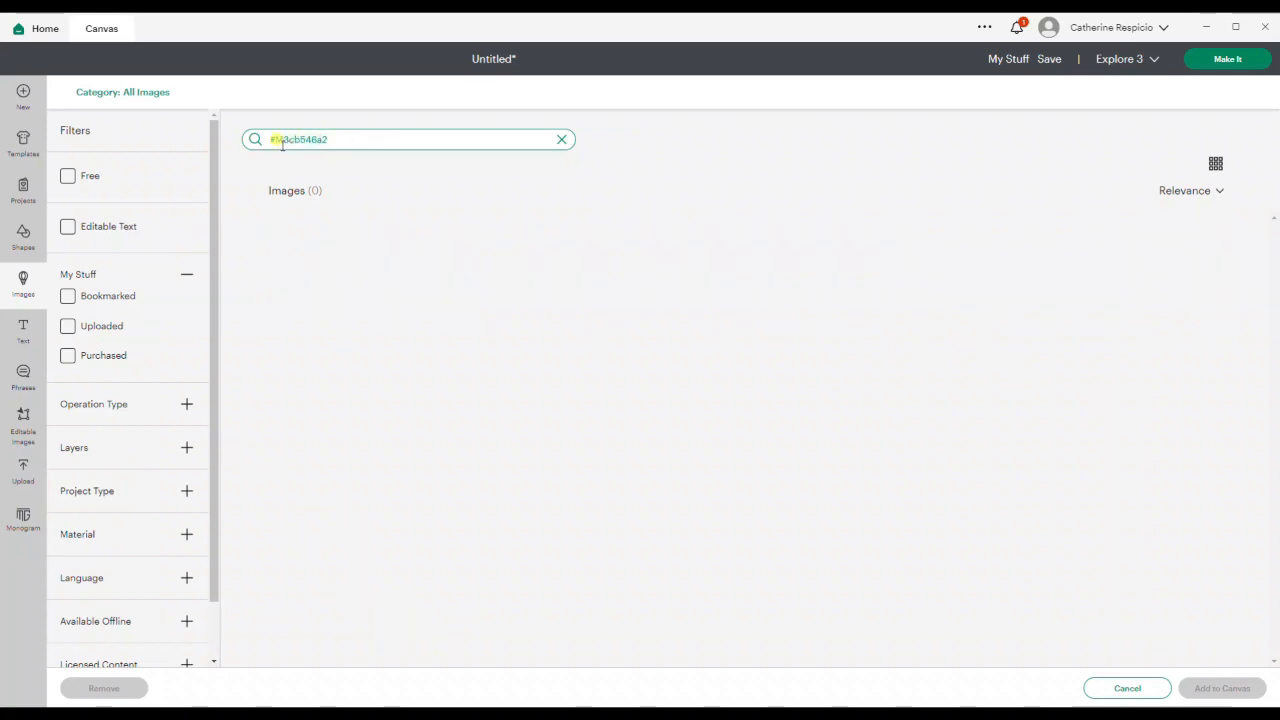
pyautogui.click(392, 134)
pyautogui.press('Return')
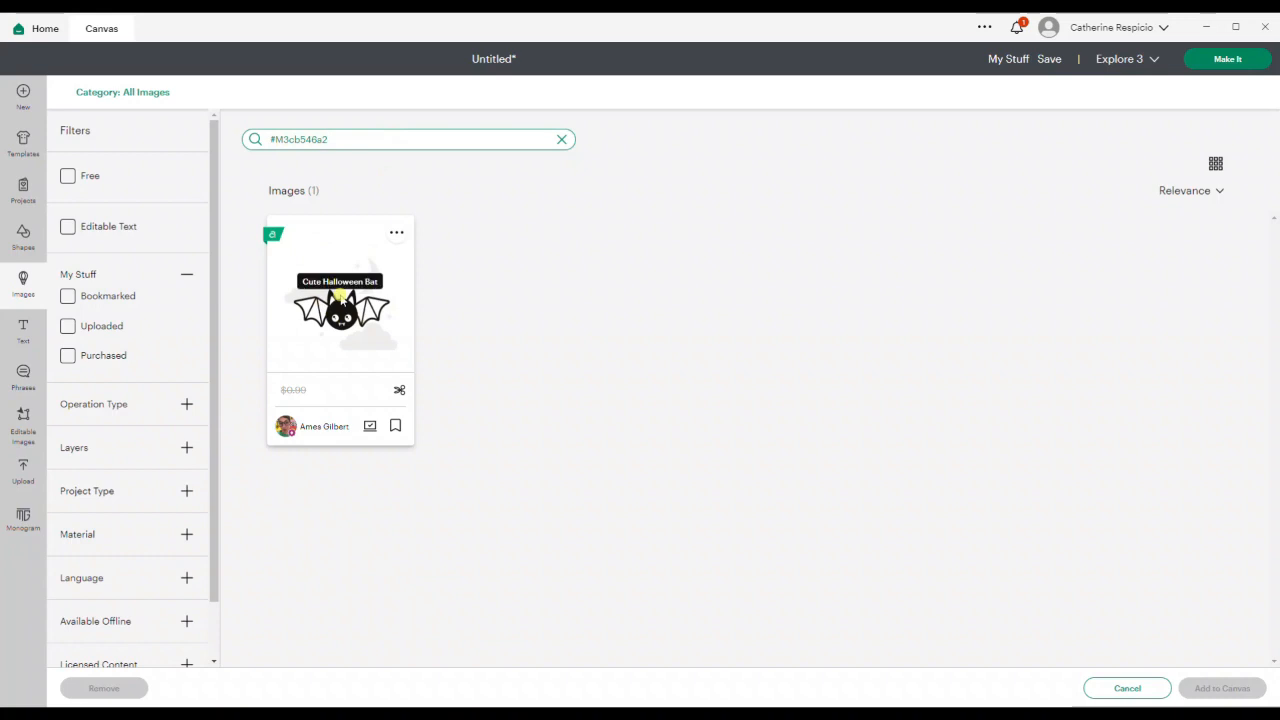
# Add the Cute Halloween Bat image to the canvas and place it below the letter pieces, enlarged to about 15.73 × 11.78 in.
pyautogui.click(334, 339)
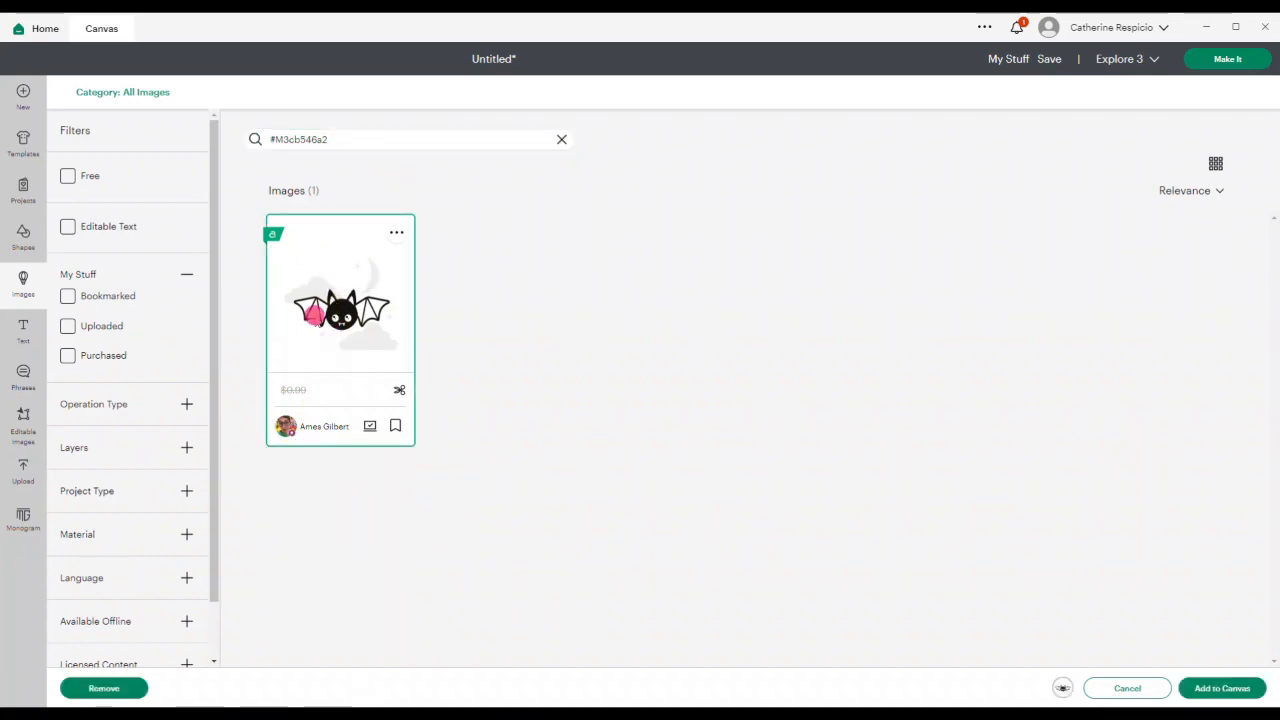
pyautogui.click(1224, 689)
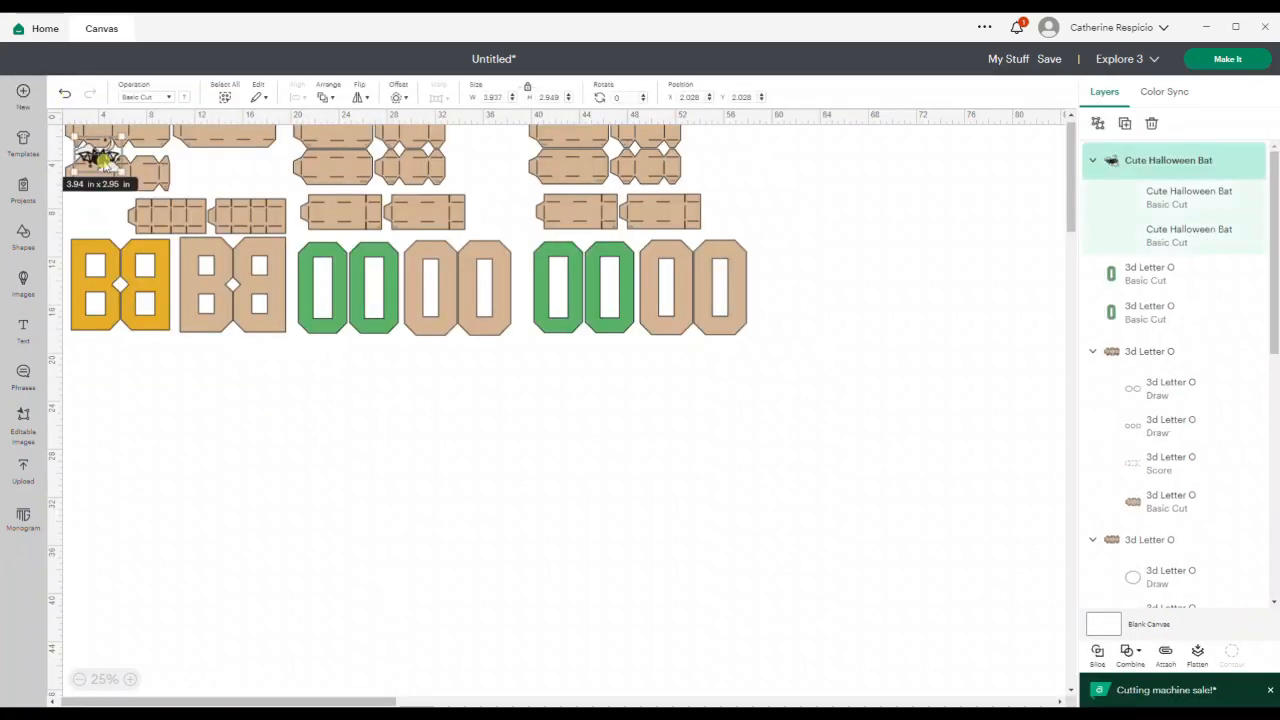
pyautogui.moveTo(104, 165); pyautogui.dragTo(449, 556)
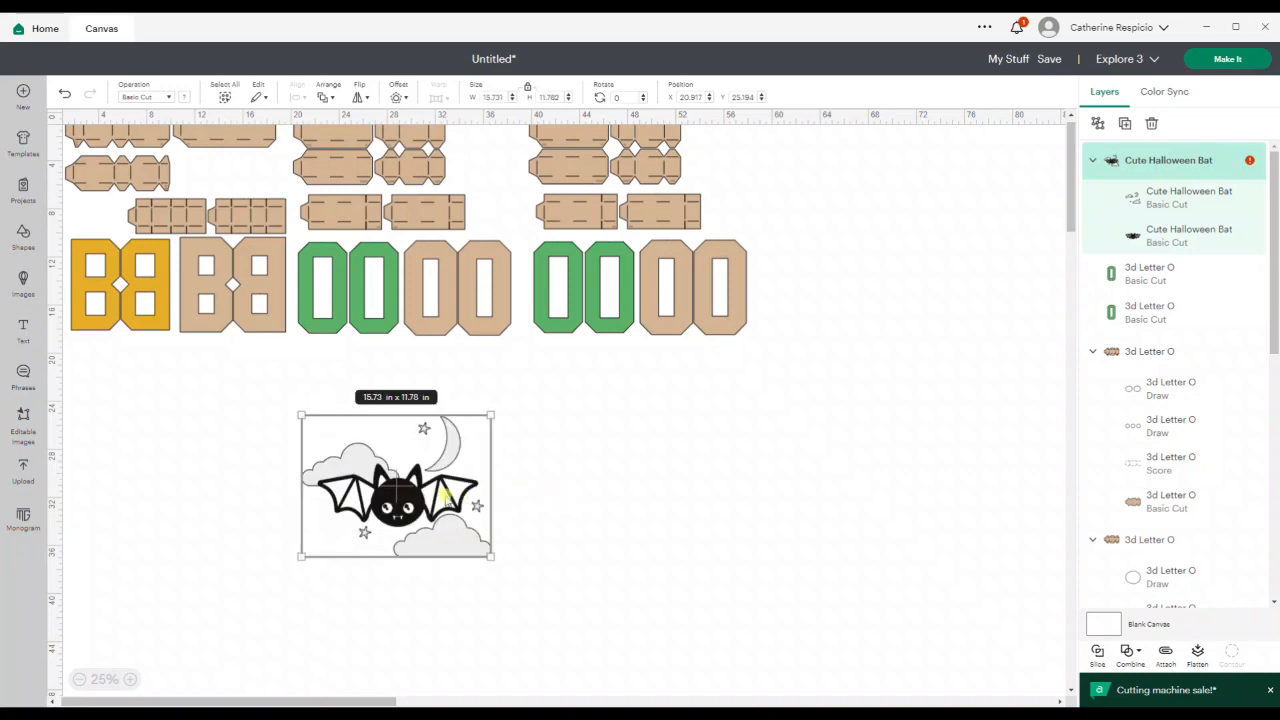
pyautogui.moveTo(444, 495); pyautogui.dragTo(382, 487)
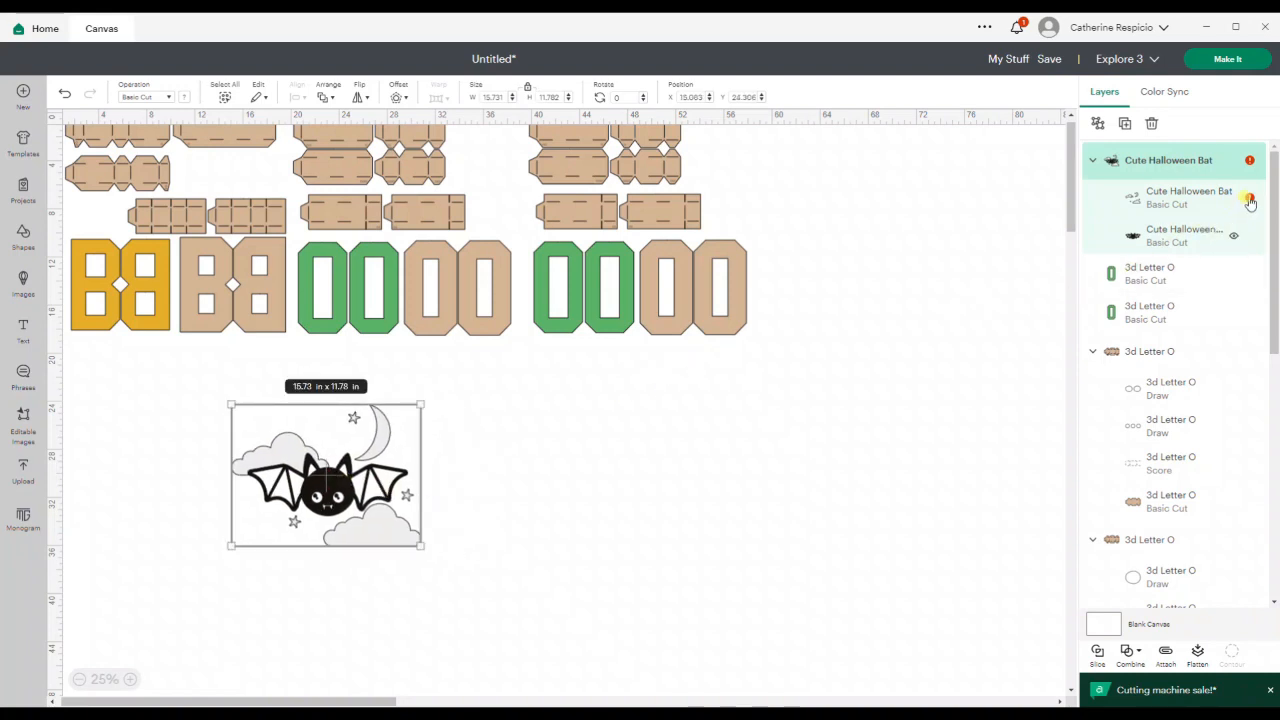
# Hide and show the bat image's first sublayer to check which parts of the artwork it holds.
pyautogui.click(1187, 200)
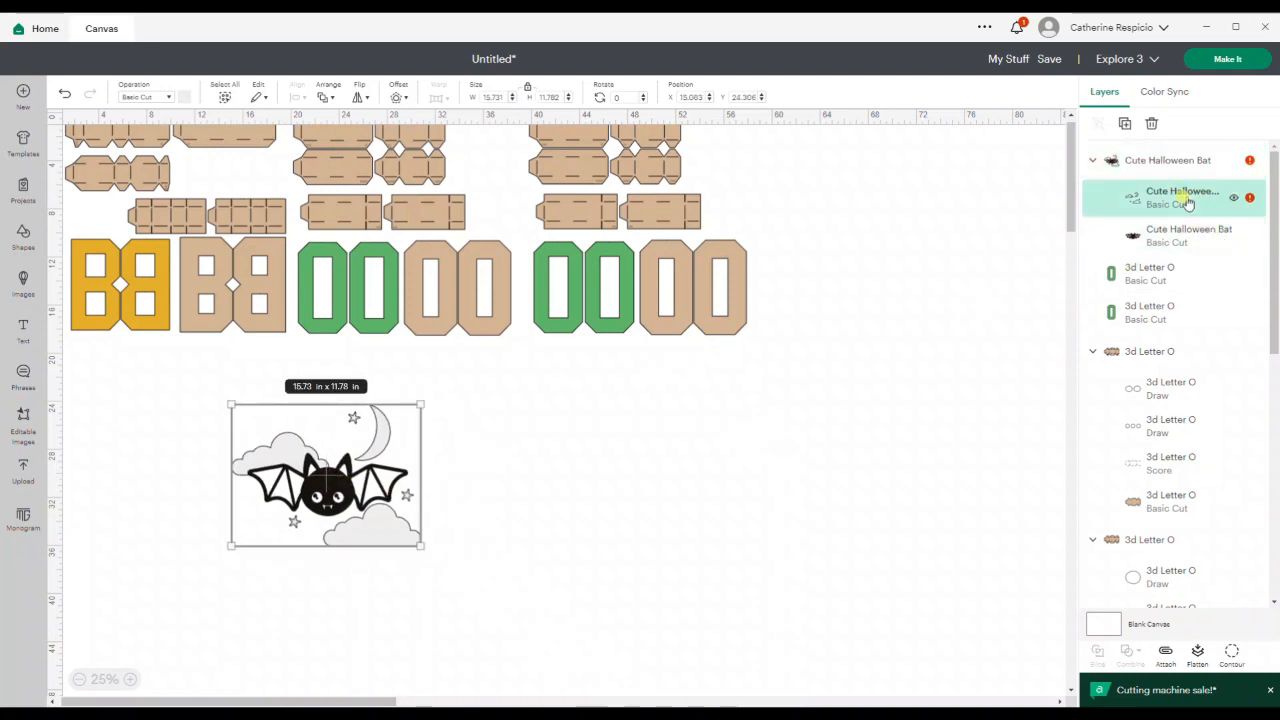
pyautogui.click(1234, 200)
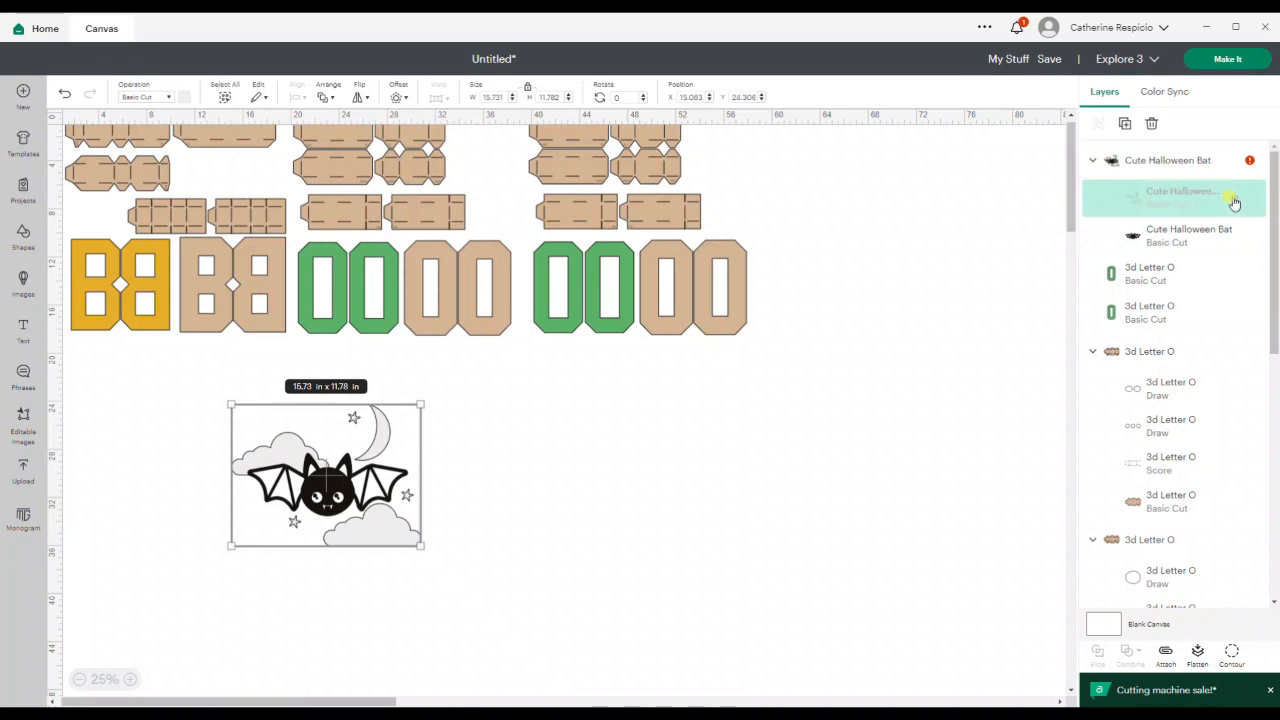
pyautogui.click(1234, 200)
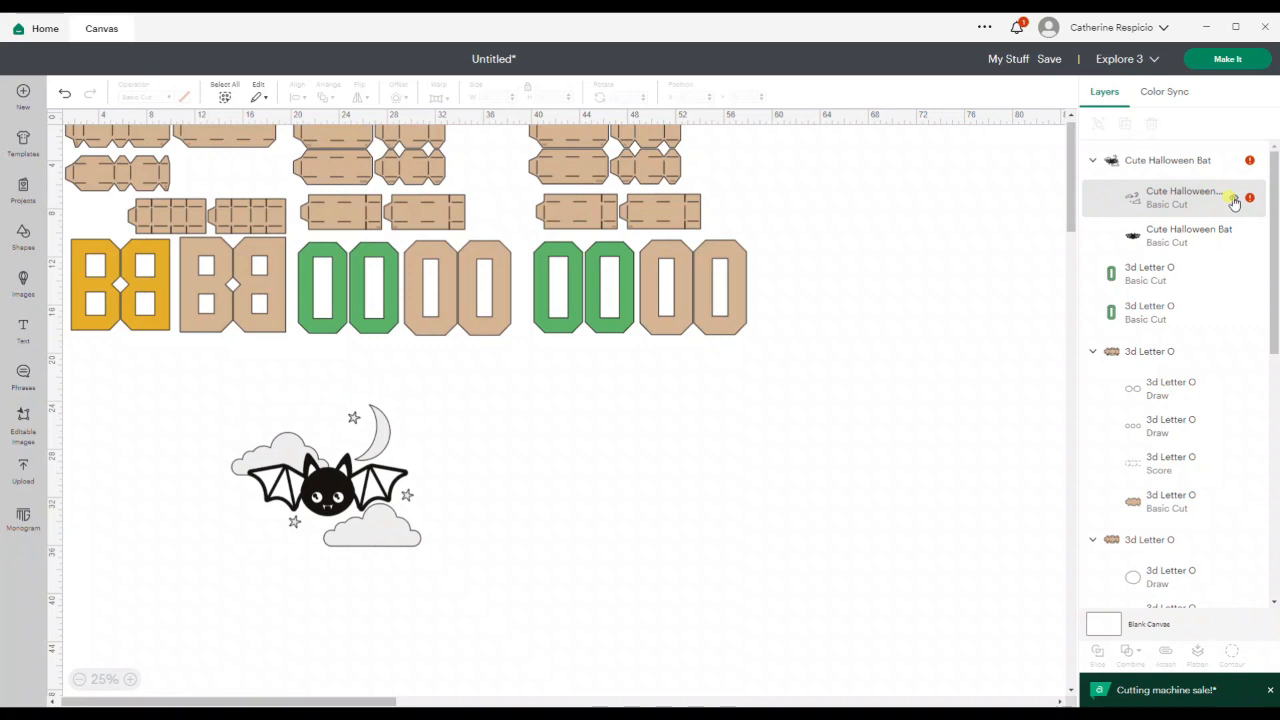
# Ungroup the bat image to delete its clouds, moon and stars layer, and move the remaining bat below the B pieces.
pyautogui.click(1182, 162)
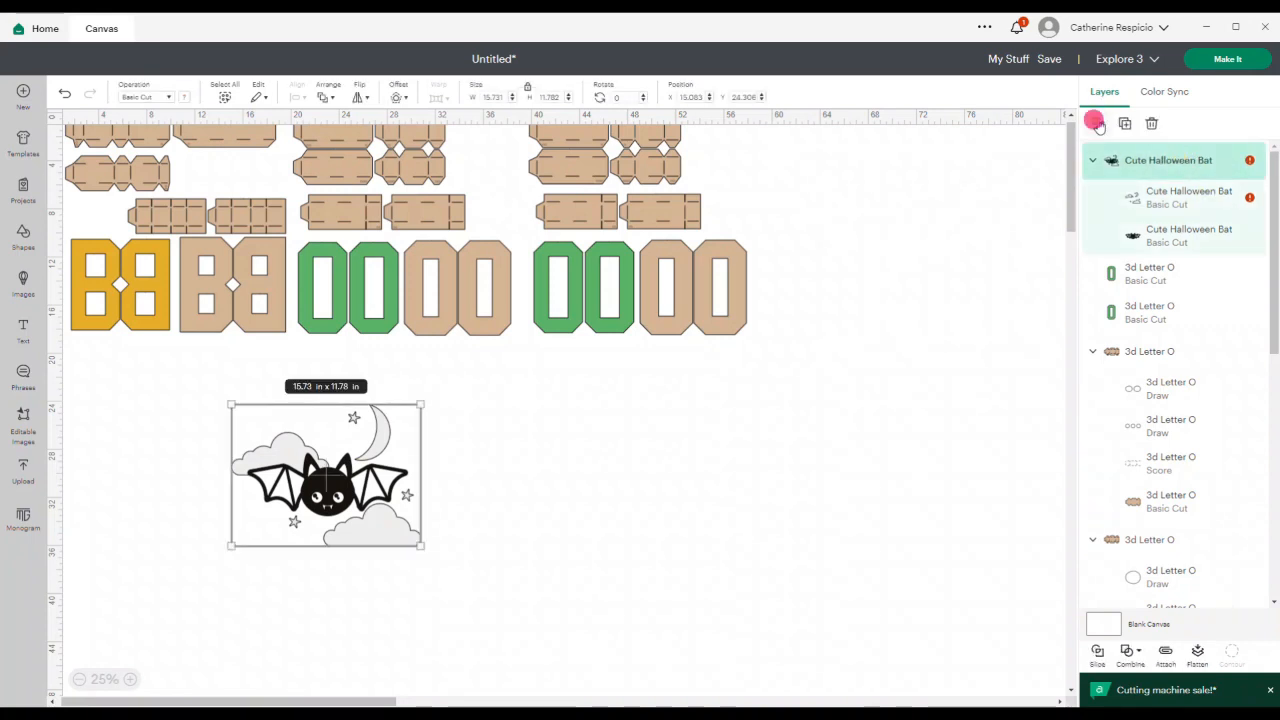
pyautogui.click(1095, 121)
pyautogui.click(1168, 168)
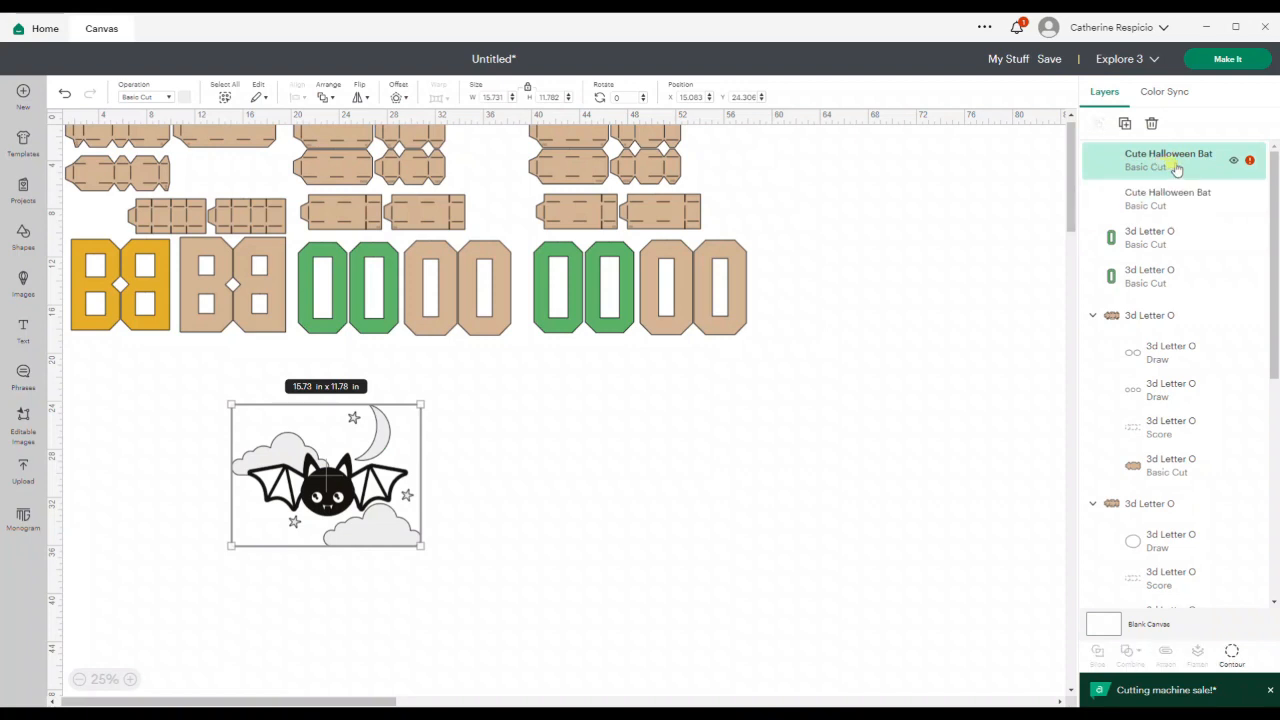
pyautogui.click(1152, 123)
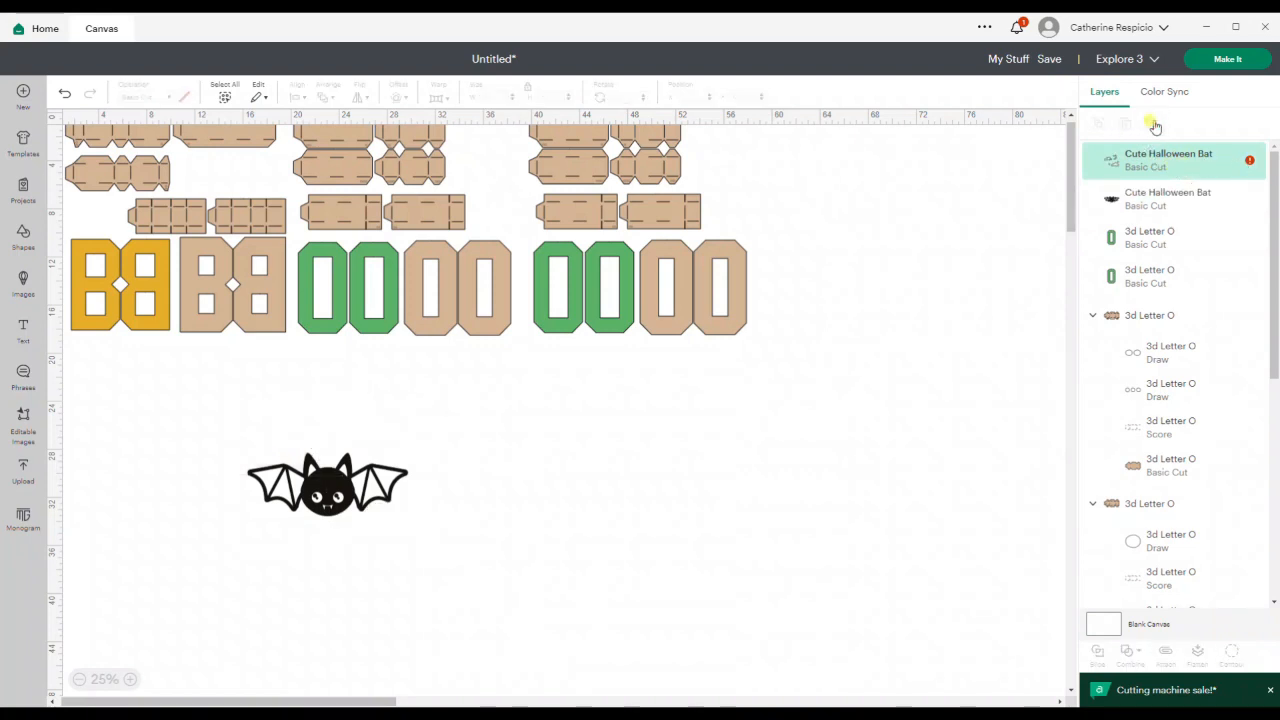
pyautogui.click(354, 503)
pyautogui.moveTo(340, 503); pyautogui.dragTo(190, 474)
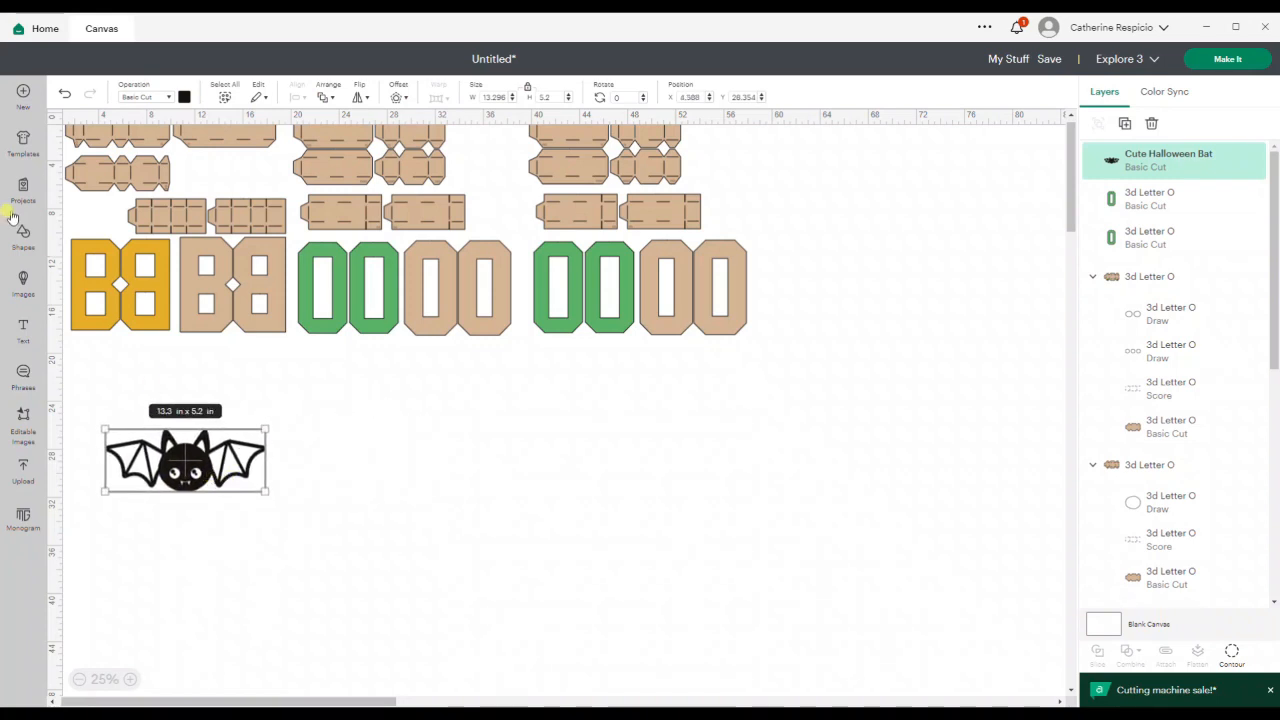
# Search all images for #M3D1d4e and add the Spider Web image to the canvas.
pyautogui.click(20, 283)
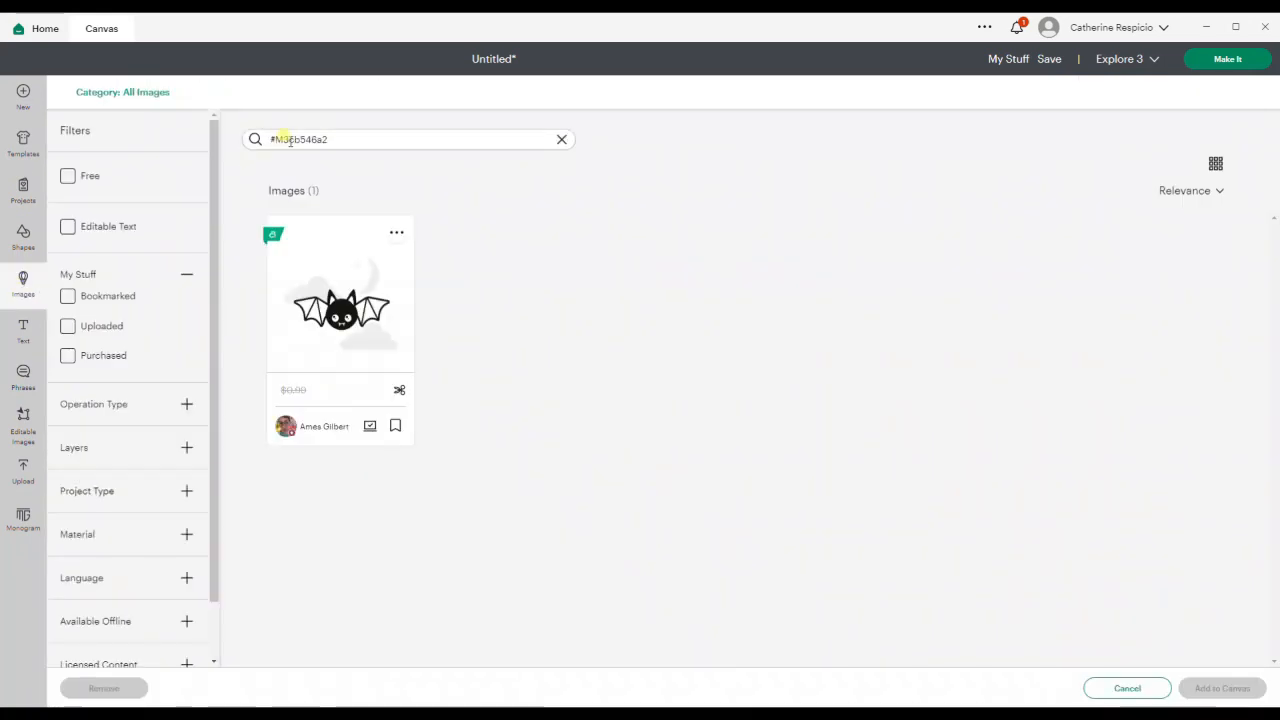
pyautogui.click(561, 139)
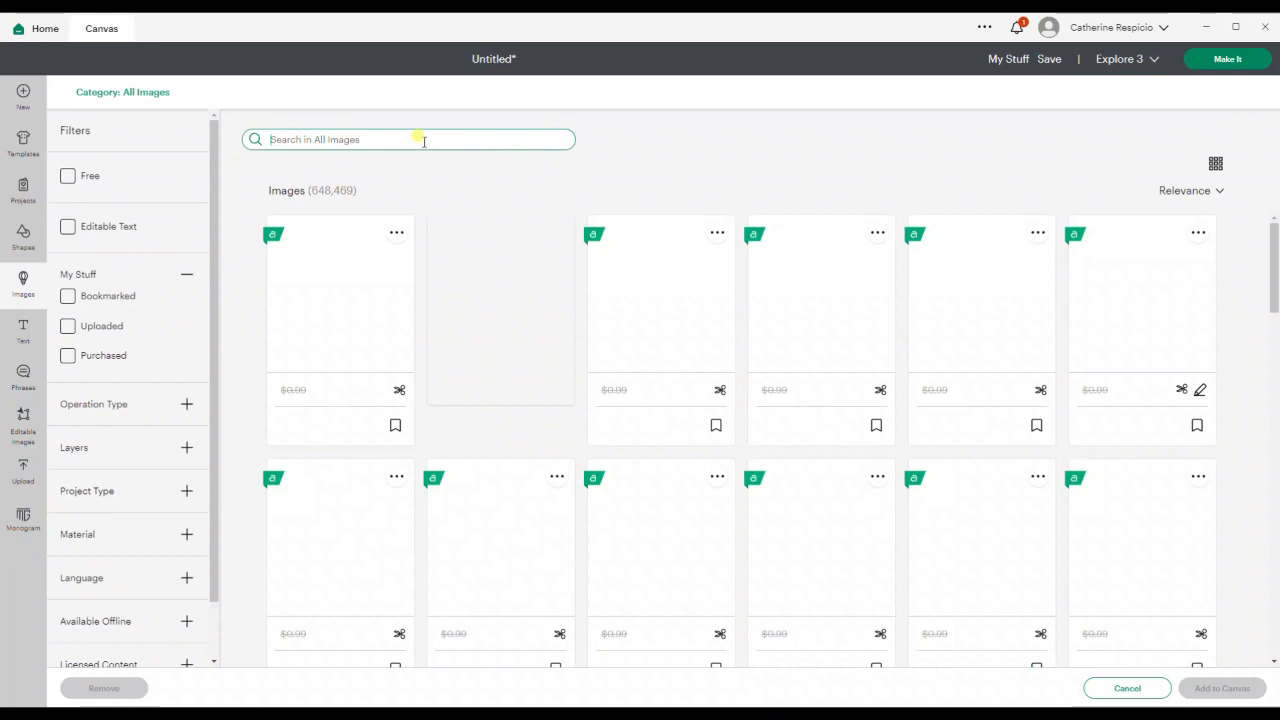
pyautogui.write('#M')
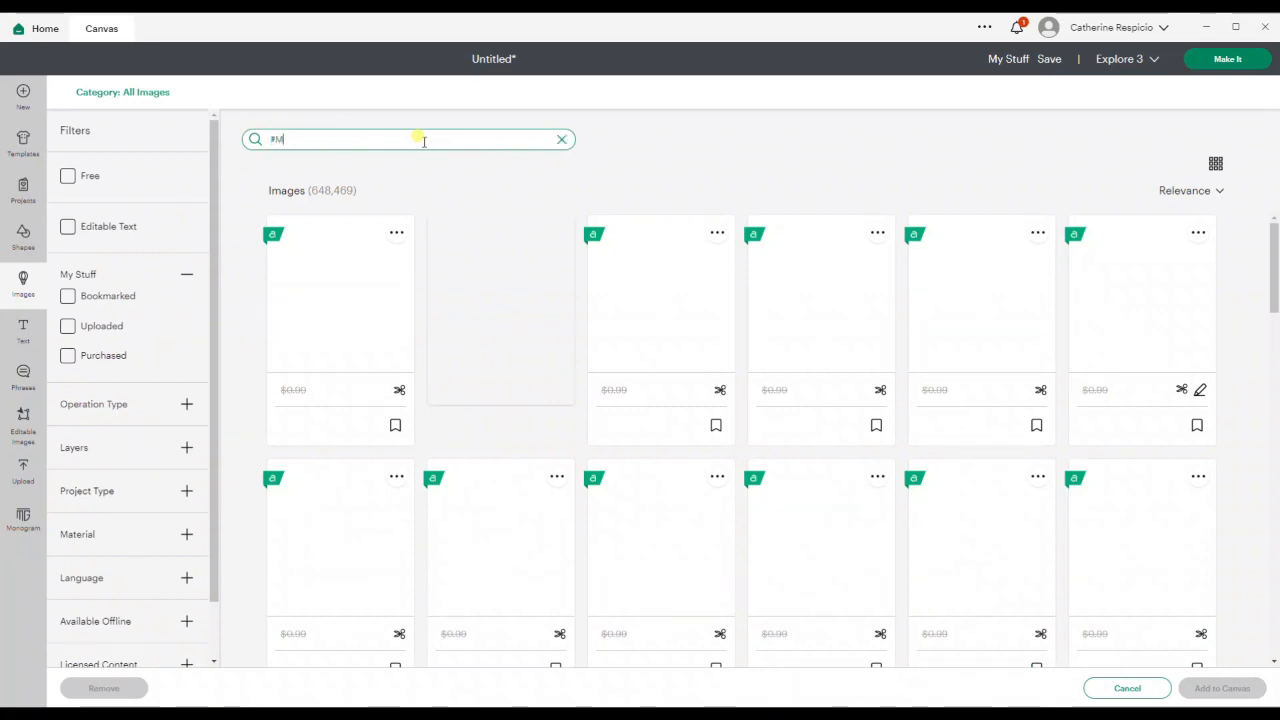
pyautogui.write('3D1d4')
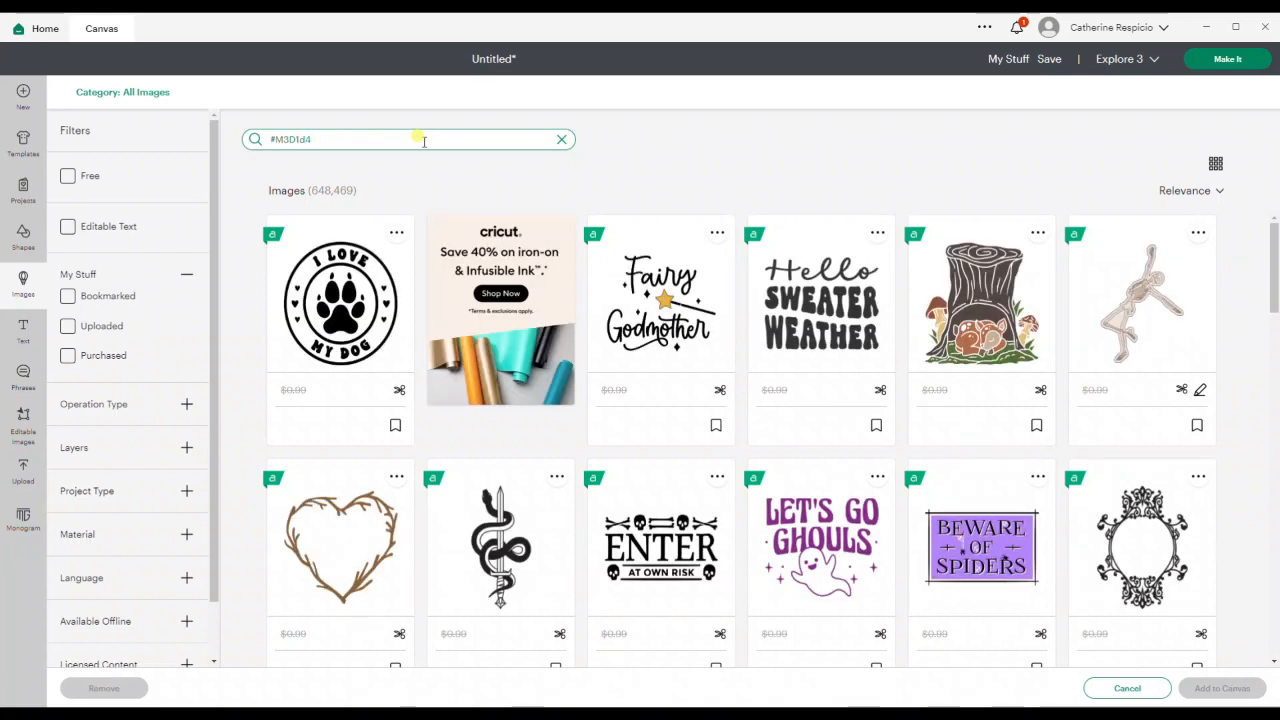
pyautogui.write('e')
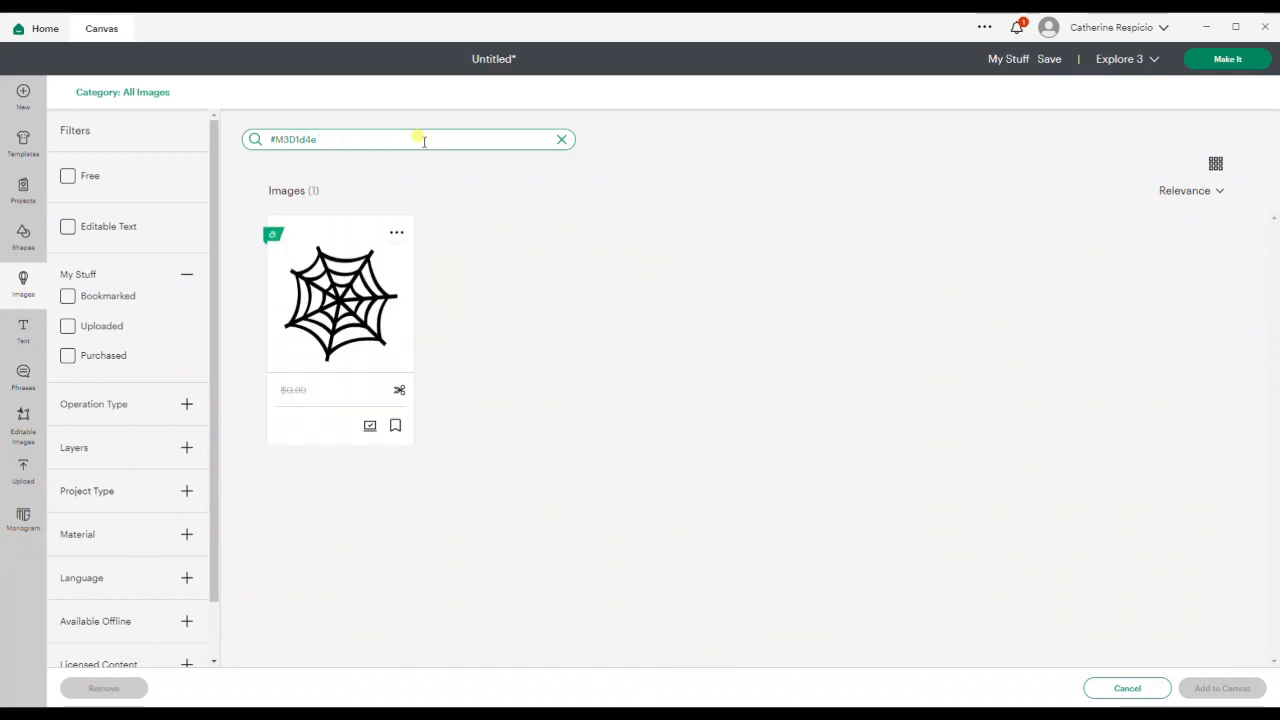
pyautogui.click(380, 288)
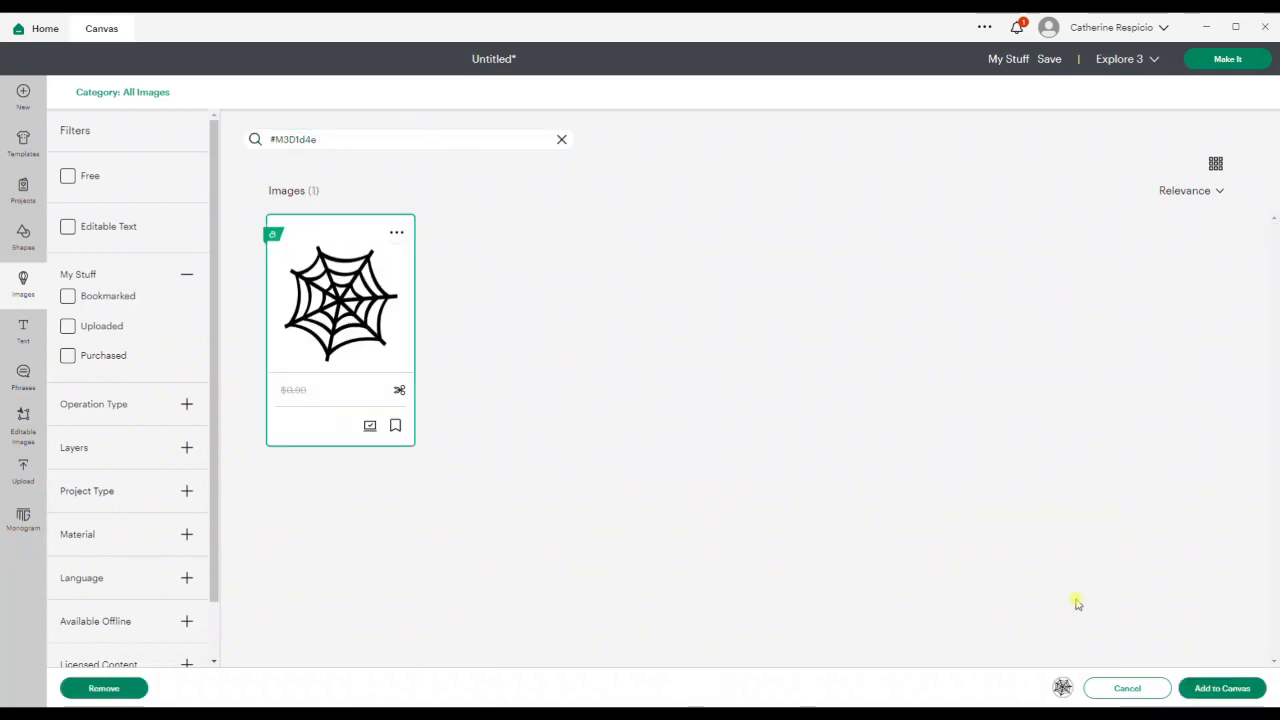
pyautogui.click(1200, 686)
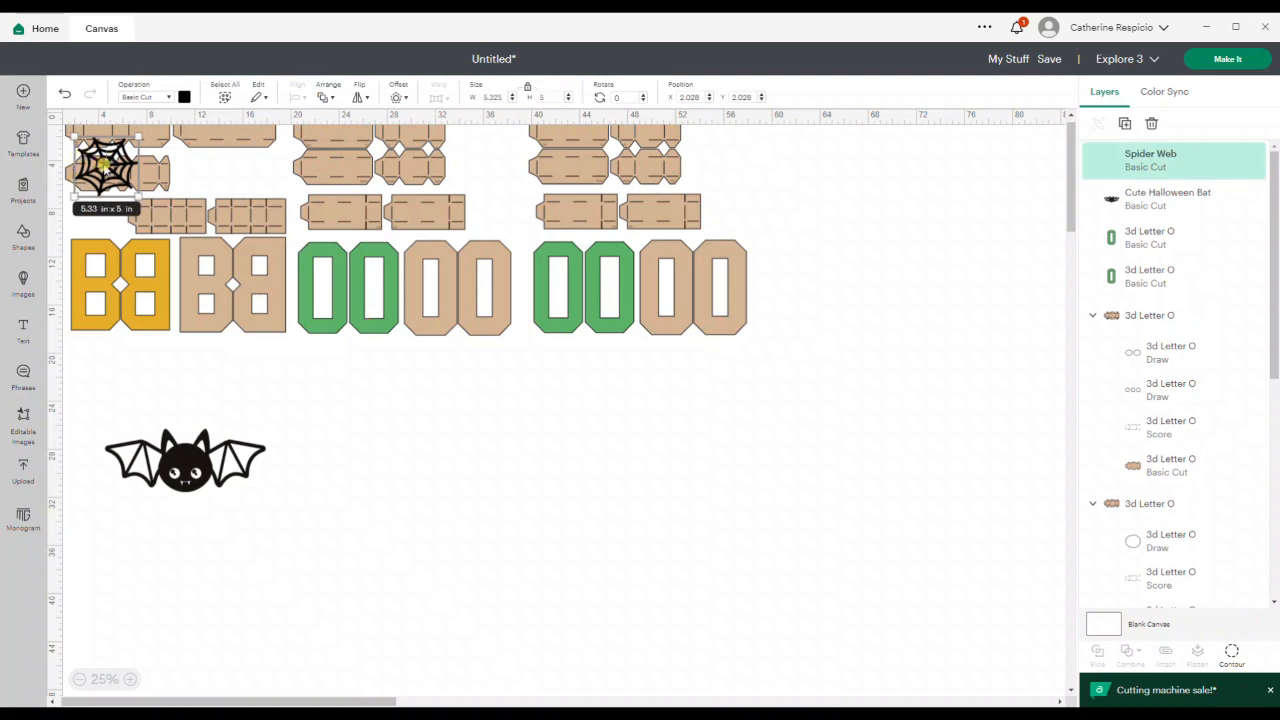
# Move the spider web below the first O pieces and enlarge it to about 14.16 × 13.29 in.
pyautogui.moveTo(86, 152); pyautogui.dragTo(371, 371)
pyautogui.moveTo(366, 447); pyautogui.dragTo(506, 557)
pyautogui.moveTo(417, 476); pyautogui.dragTo(404, 470)
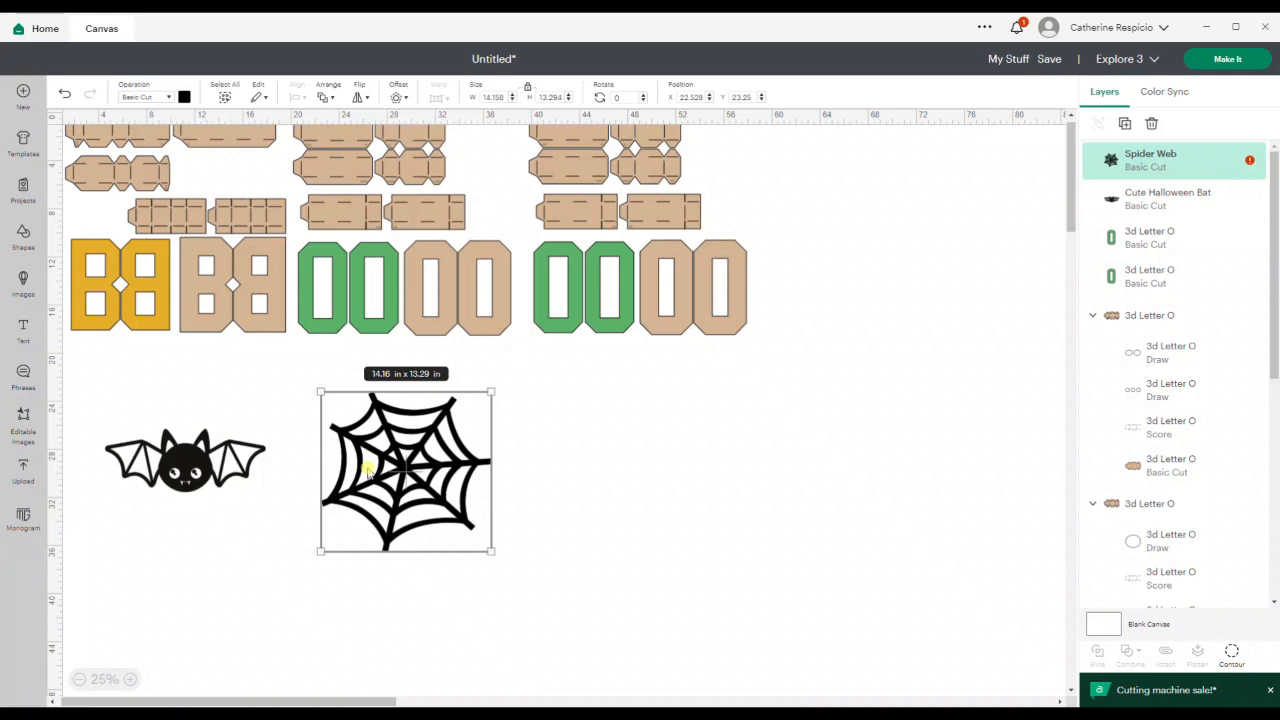
# Add the Witch's Hat image (#m3d271cca) to the canvas and place it, slightly enlarged, below the second O pieces.
pyautogui.click(21, 285)
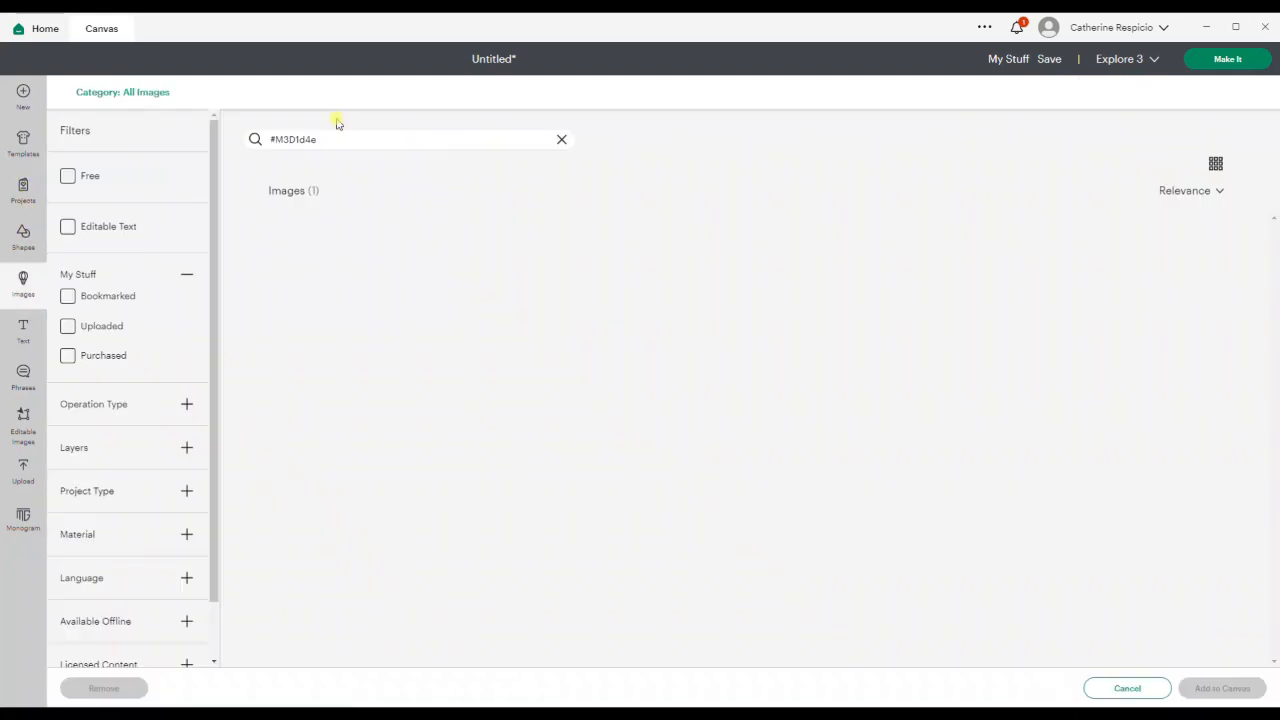
pyautogui.click(432, 141)
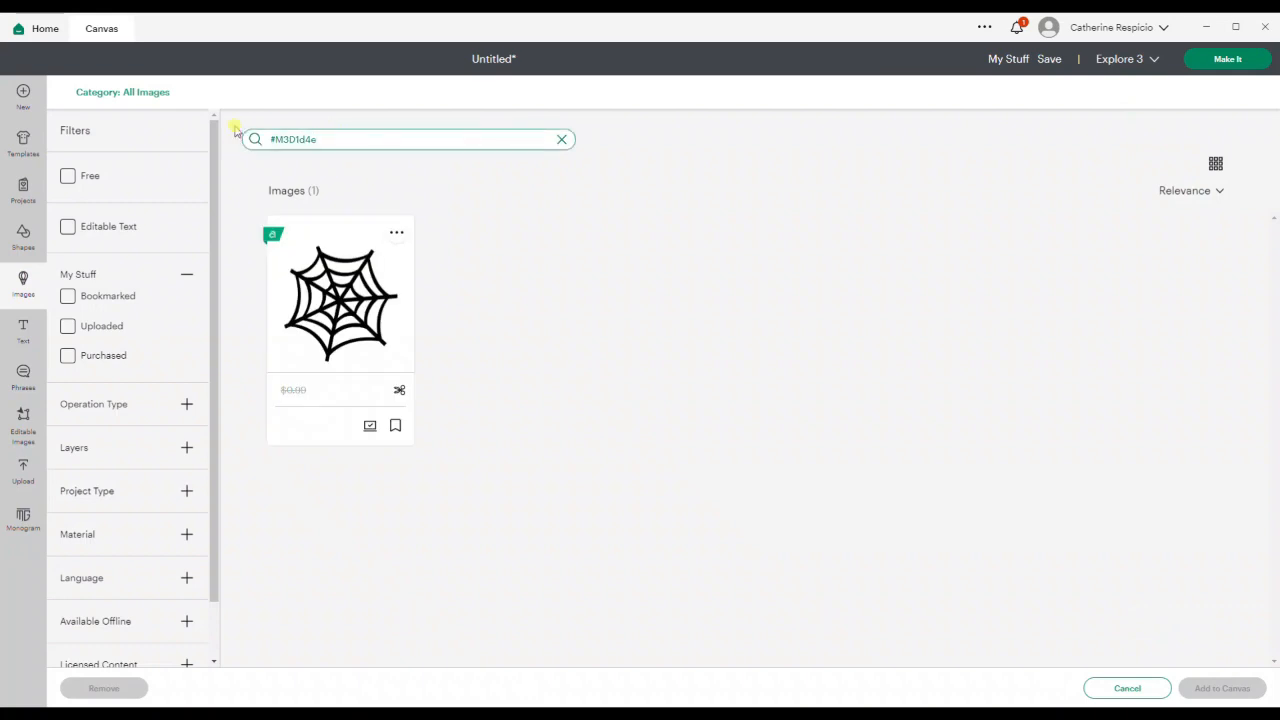
pyautogui.press('BackSpace')
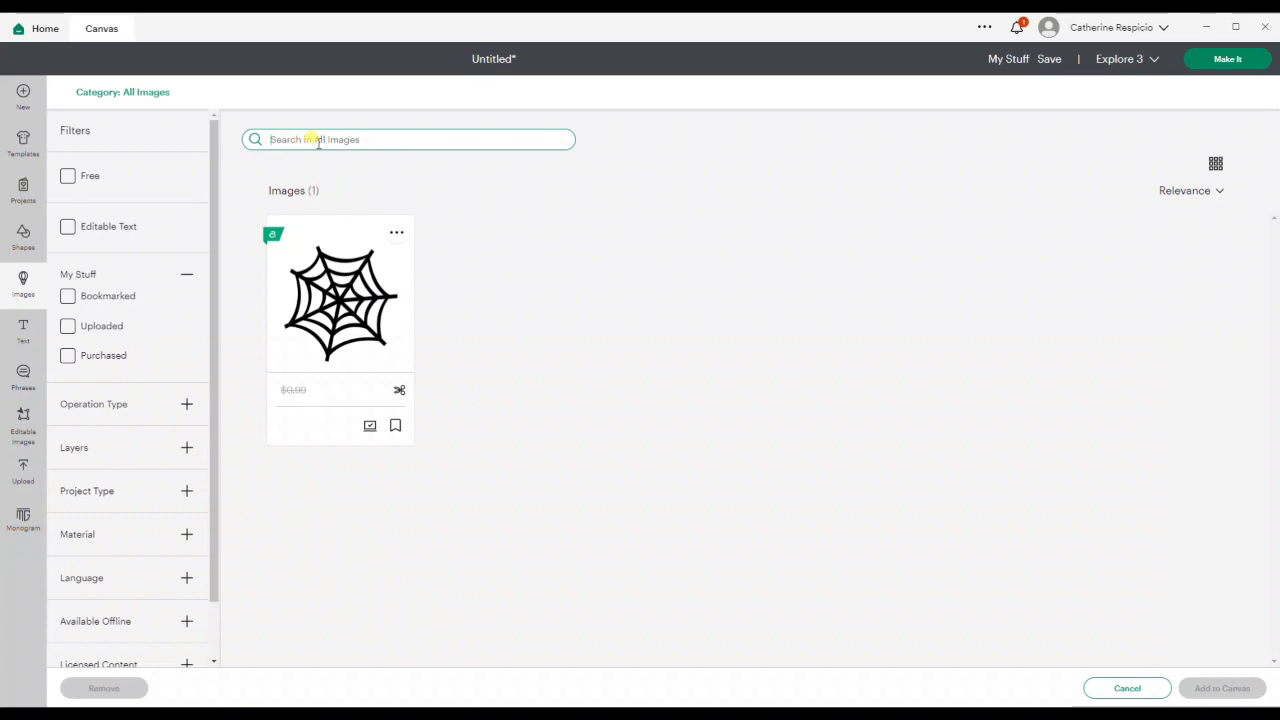
pyautogui.write('#m3d271cca')
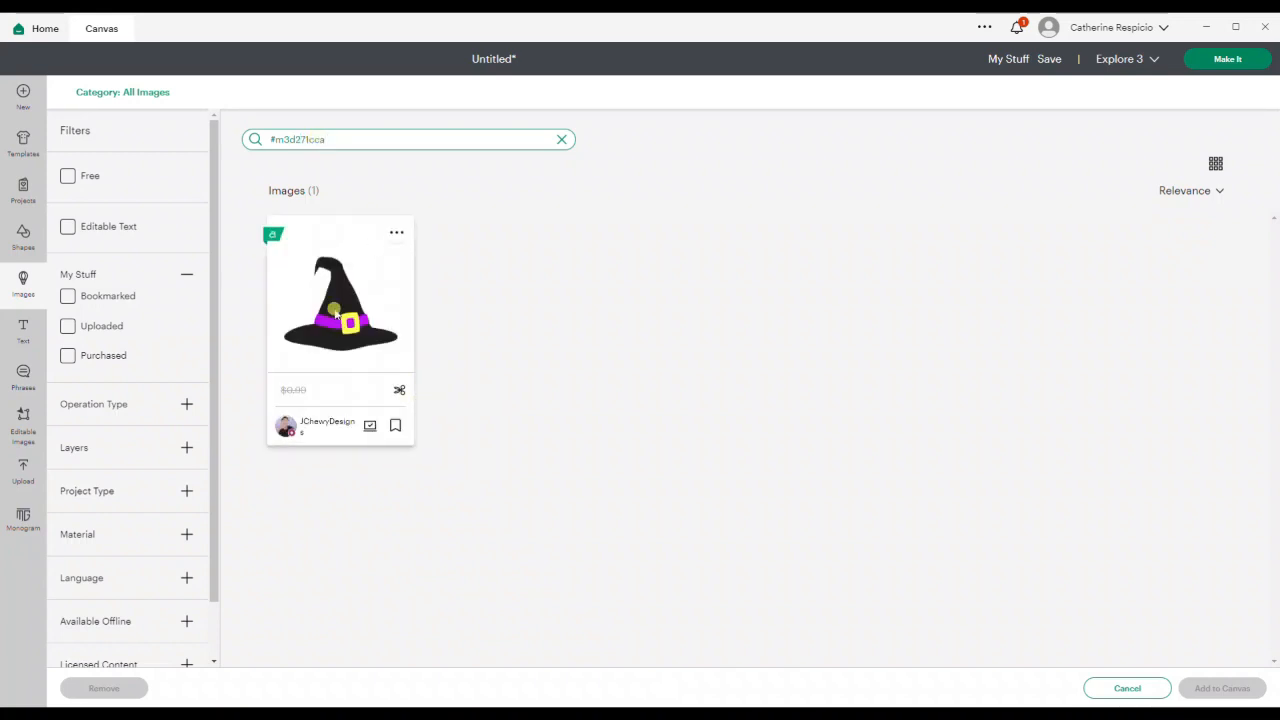
pyautogui.click(337, 316)
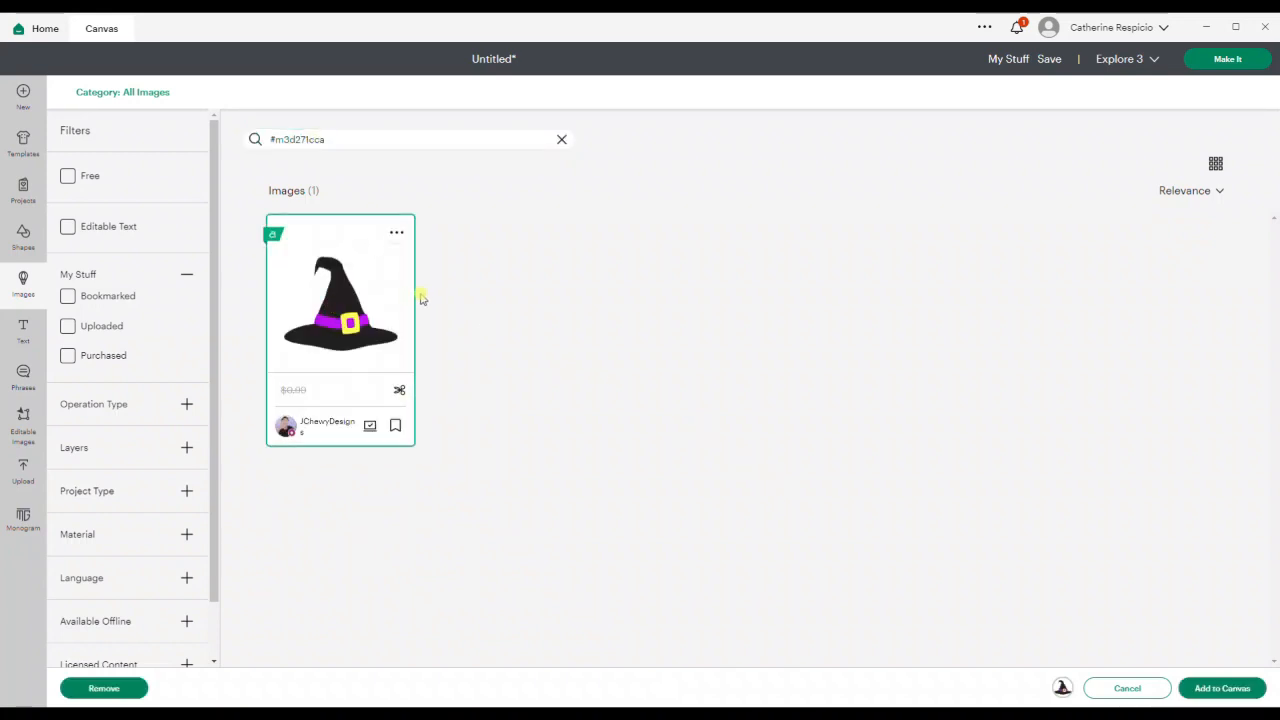
pyautogui.click(1222, 688)
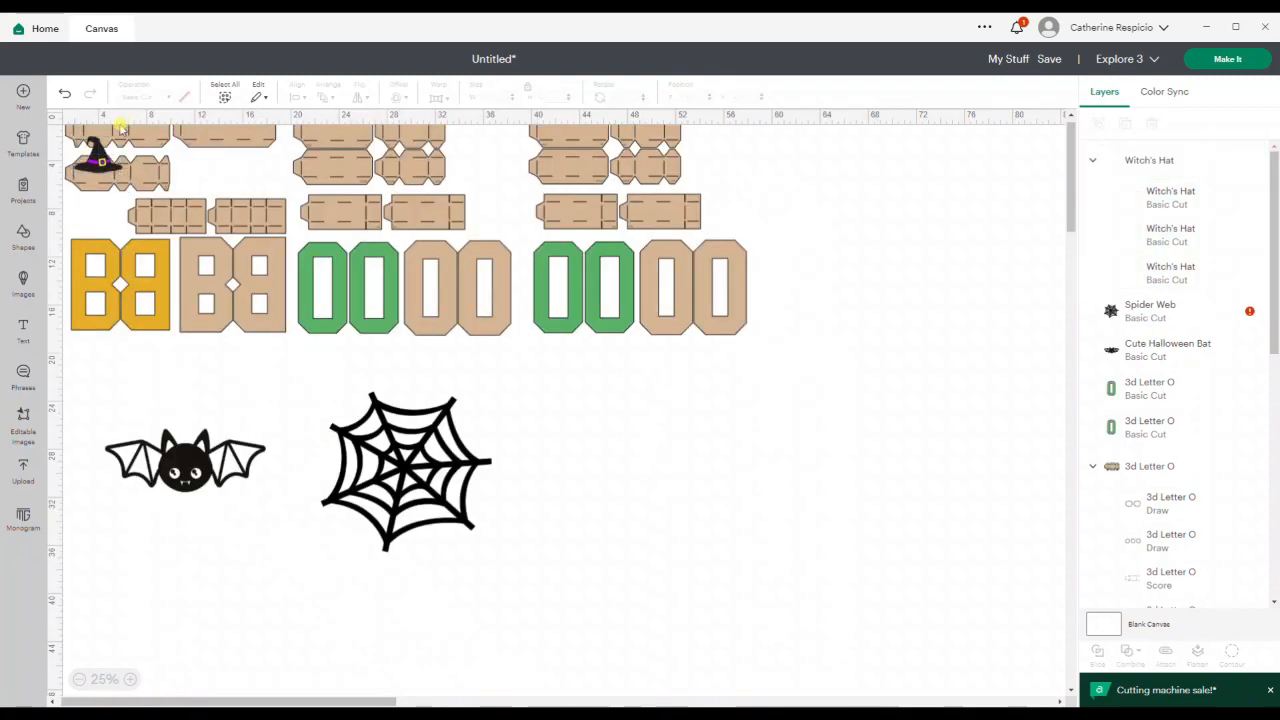
pyautogui.moveTo(119, 176); pyautogui.dragTo(619, 462)
pyautogui.click(704, 535)
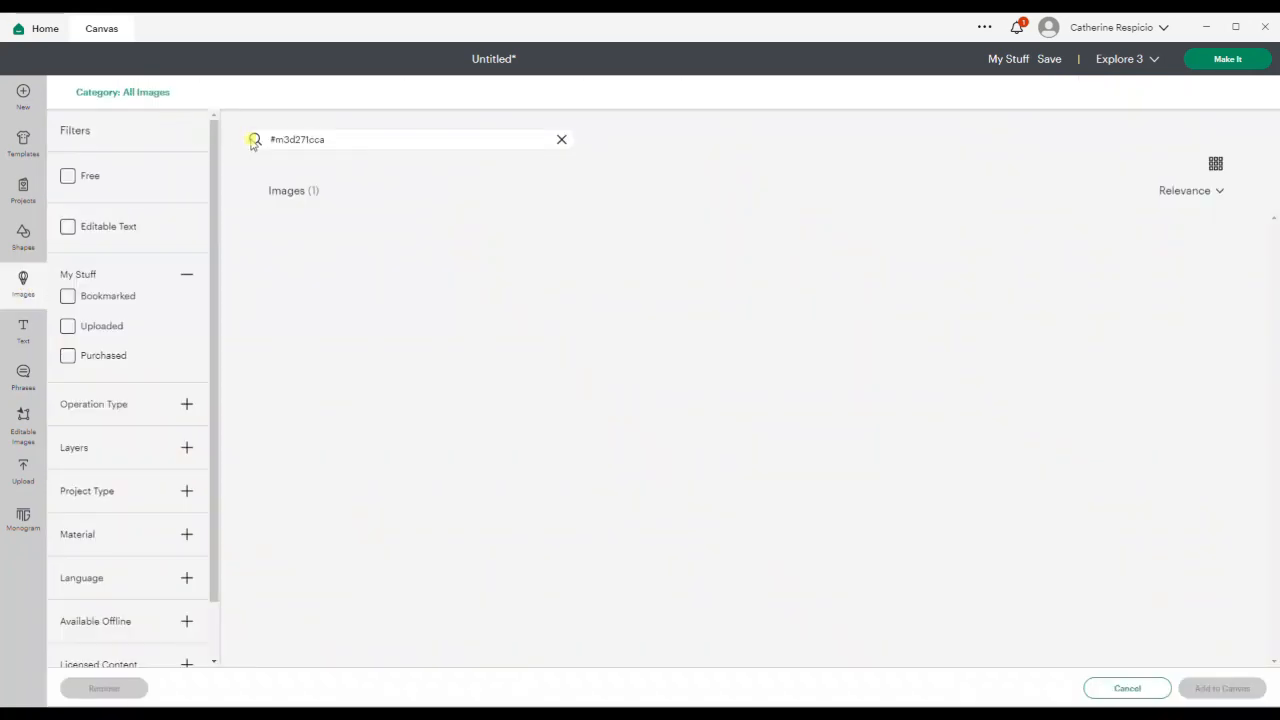
# Search all images for #M7ec71ec and add the Skeleton image to the canvas.
pyautogui.click(338, 140)
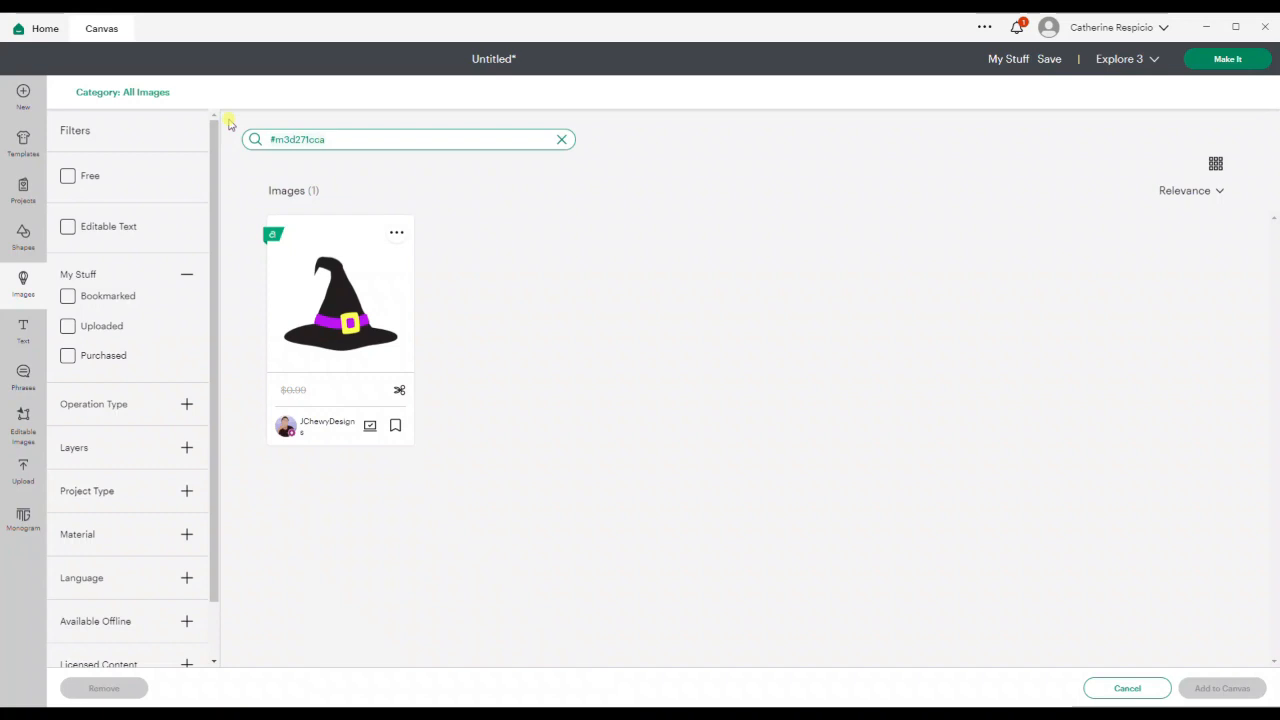
pyautogui.press('BackSpace')
pyautogui.write('M')
pyautogui.press('BackSpace')
pyautogui.write('#M7ec71ec')
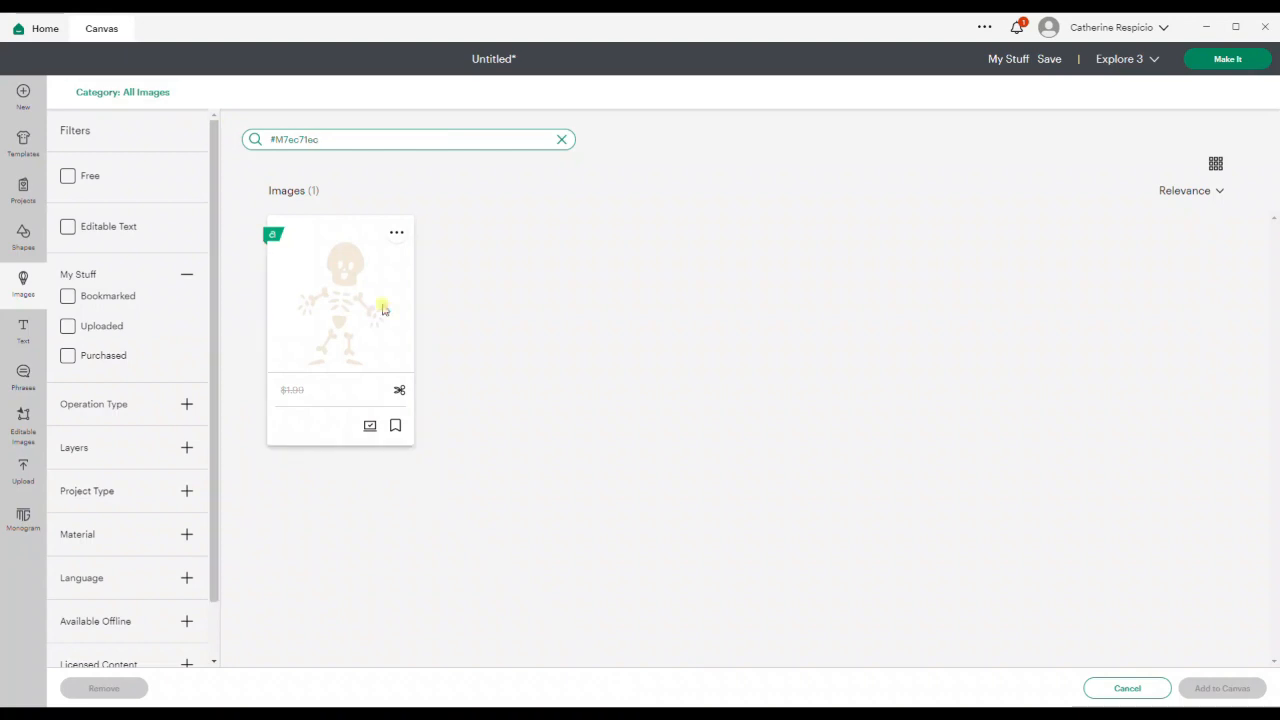
pyautogui.click(382, 312)
pyautogui.click(1199, 686)
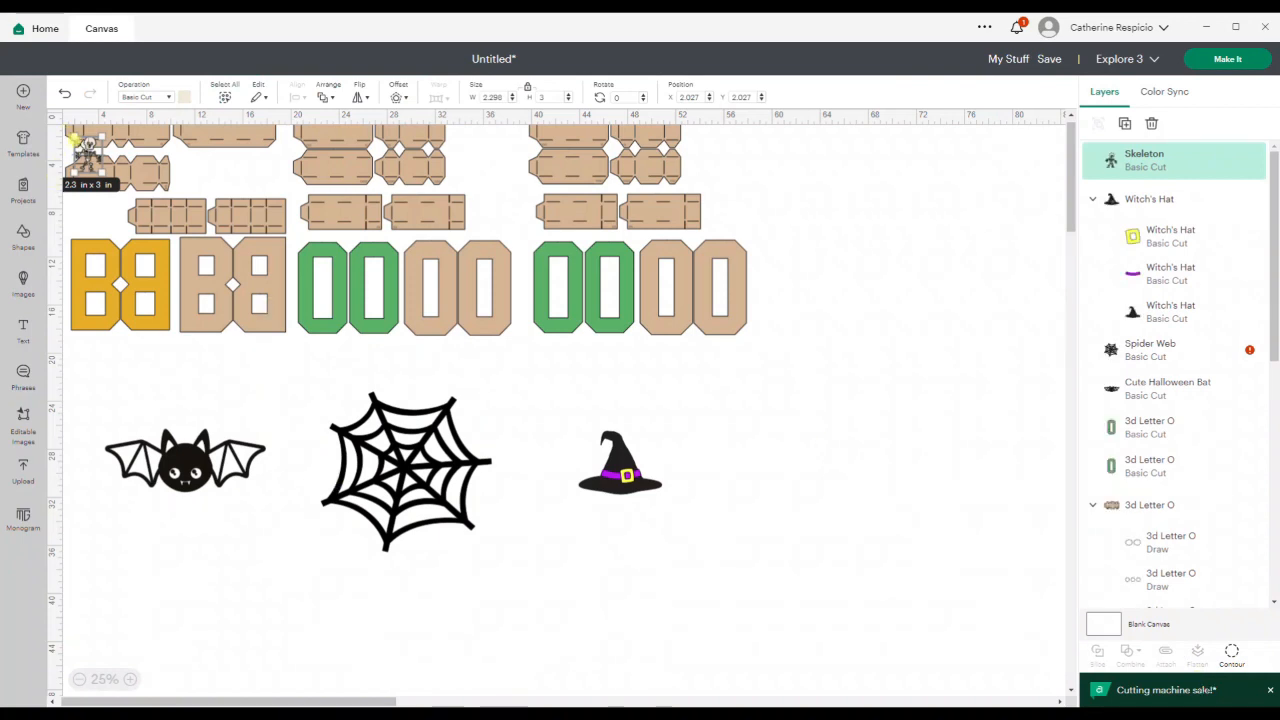
pyautogui.click(273, 395)
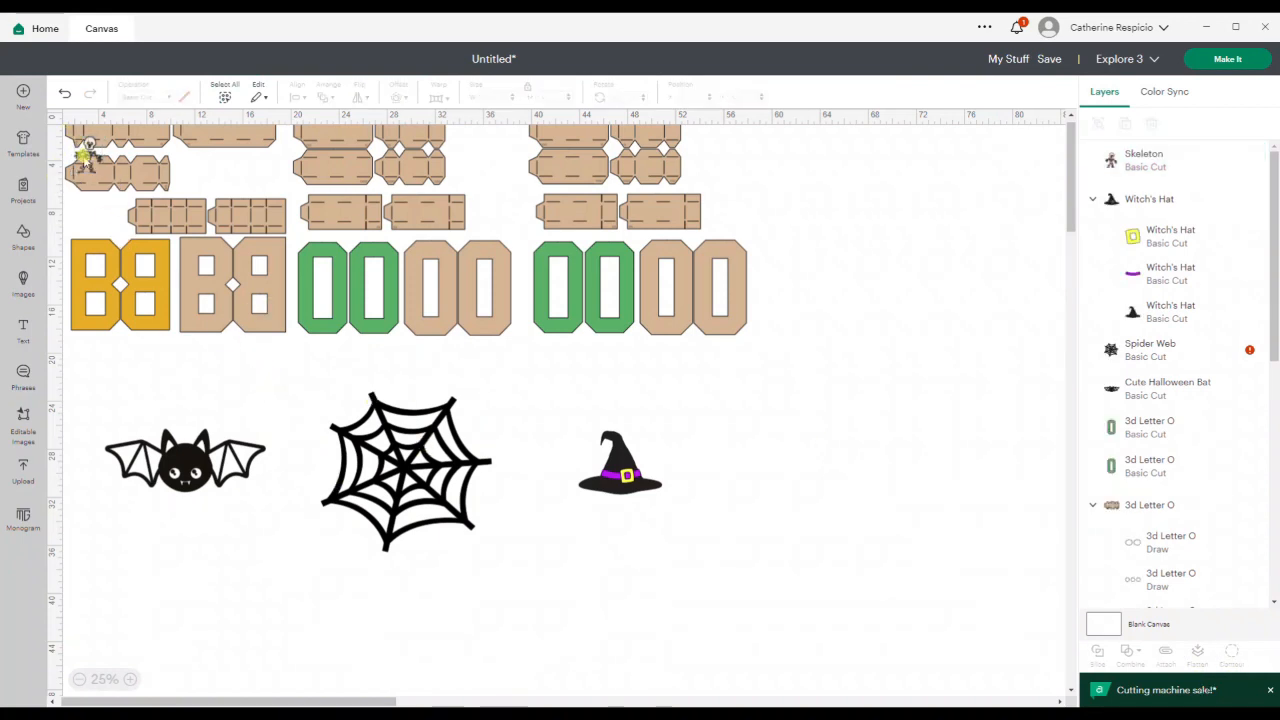
# Place the skeleton beside the witch's hat and shrink both it and the spider web.
pyautogui.moveTo(610, 425); pyautogui.dragTo(776, 500)
pyautogui.click(780, 497)
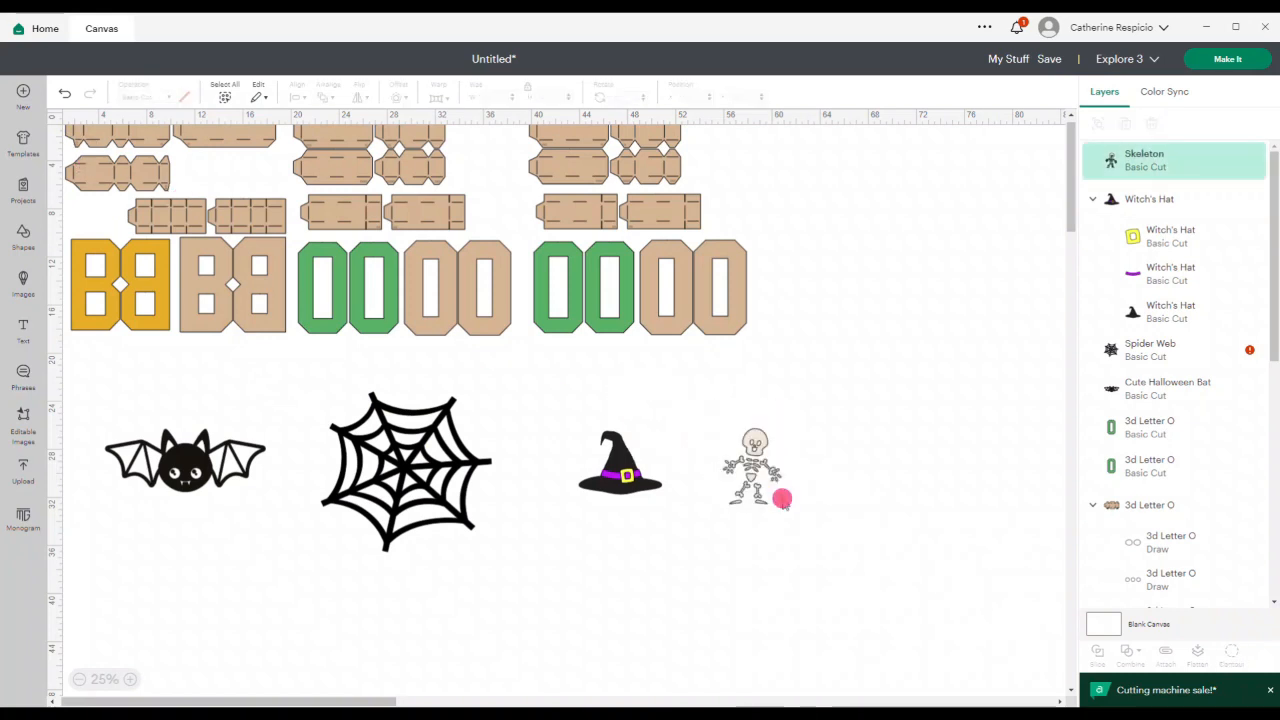
pyautogui.click(750, 485)
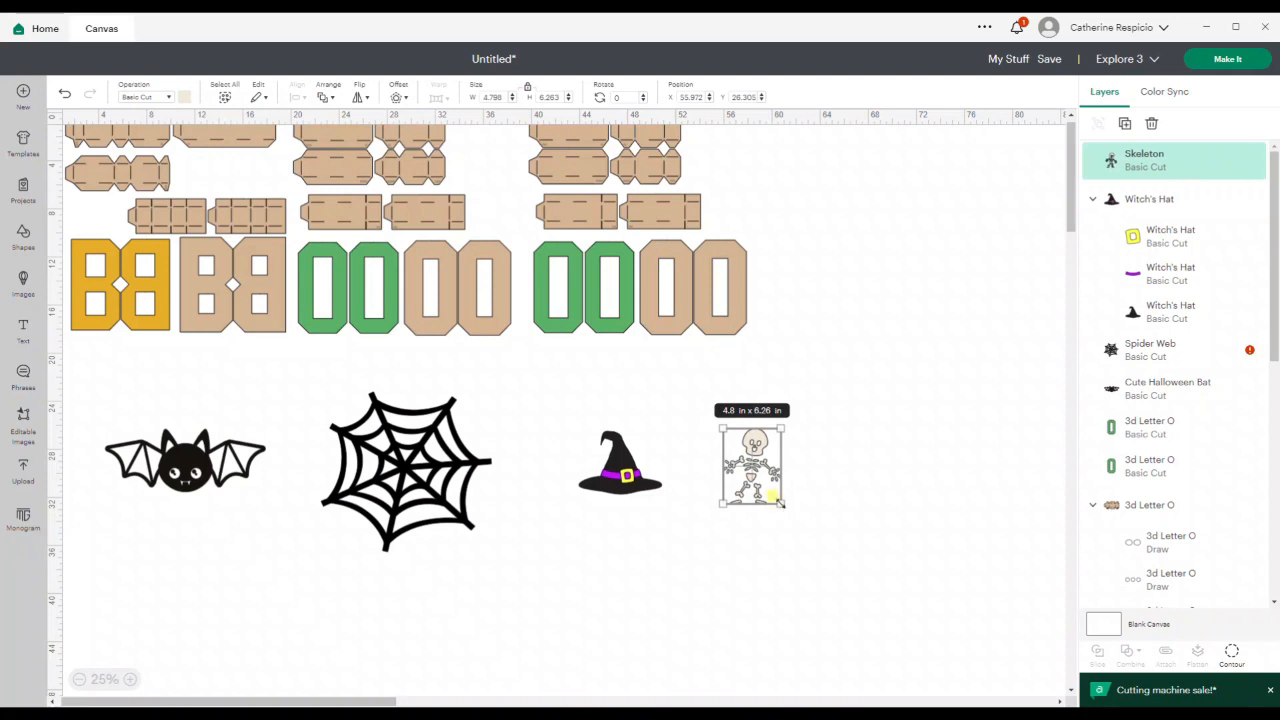
pyautogui.click(452, 505)
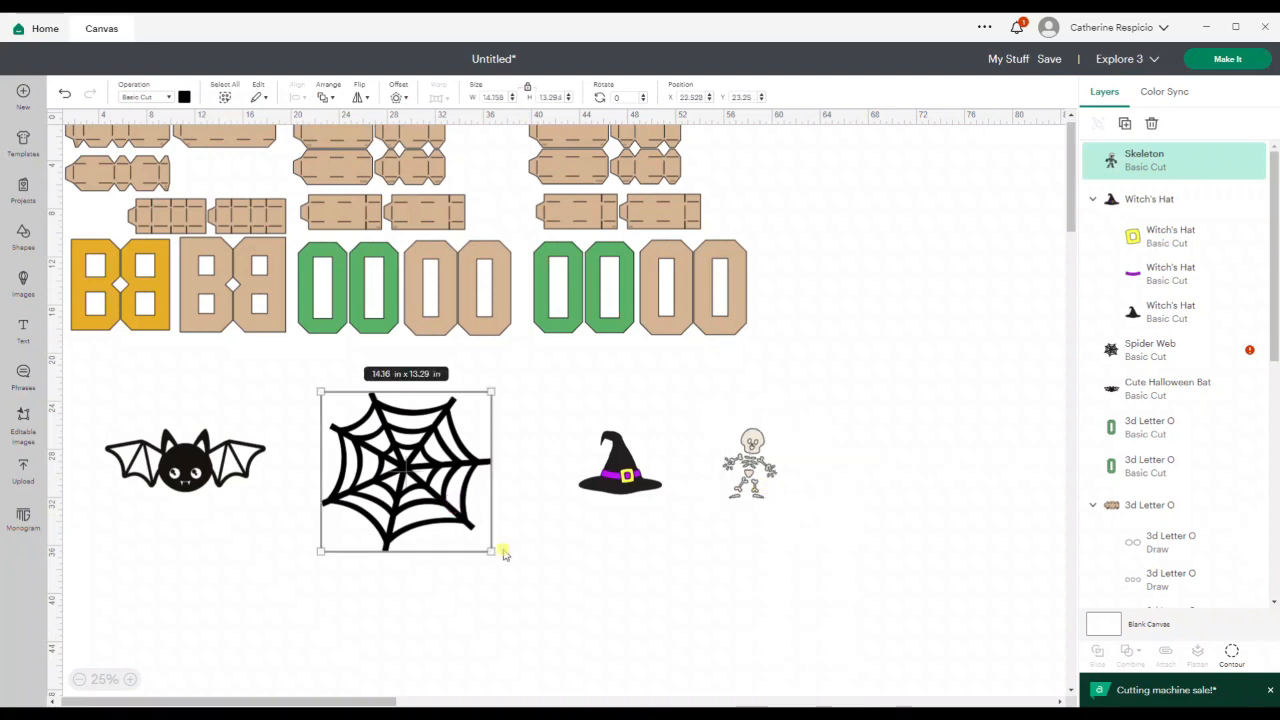
pyautogui.moveTo(490, 545); pyautogui.dragTo(440, 503)
# Move the spider web, skeleton, witch's hat and bat into a cluster in the empty area beside the second O pieces.
pyautogui.moveTo(372, 443); pyautogui.dragTo(893, 241)
pyautogui.moveTo(750, 462); pyautogui.dragTo(981, 214)
pyautogui.moveTo(625, 465); pyautogui.dragTo(883, 331)
pyautogui.moveTo(181, 474); pyautogui.dragTo(990, 336)
pyautogui.moveTo(872, 348); pyautogui.dragTo(848, 345)
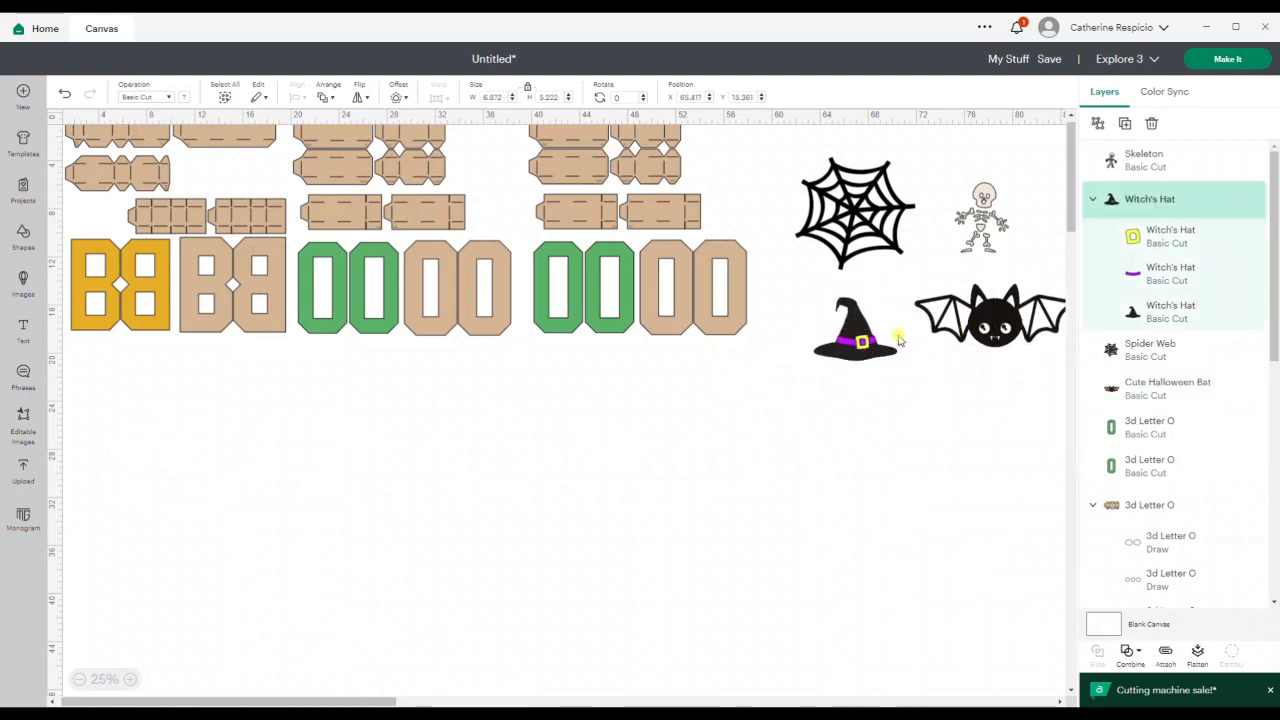
pyautogui.moveTo(982, 331); pyautogui.dragTo(977, 331)
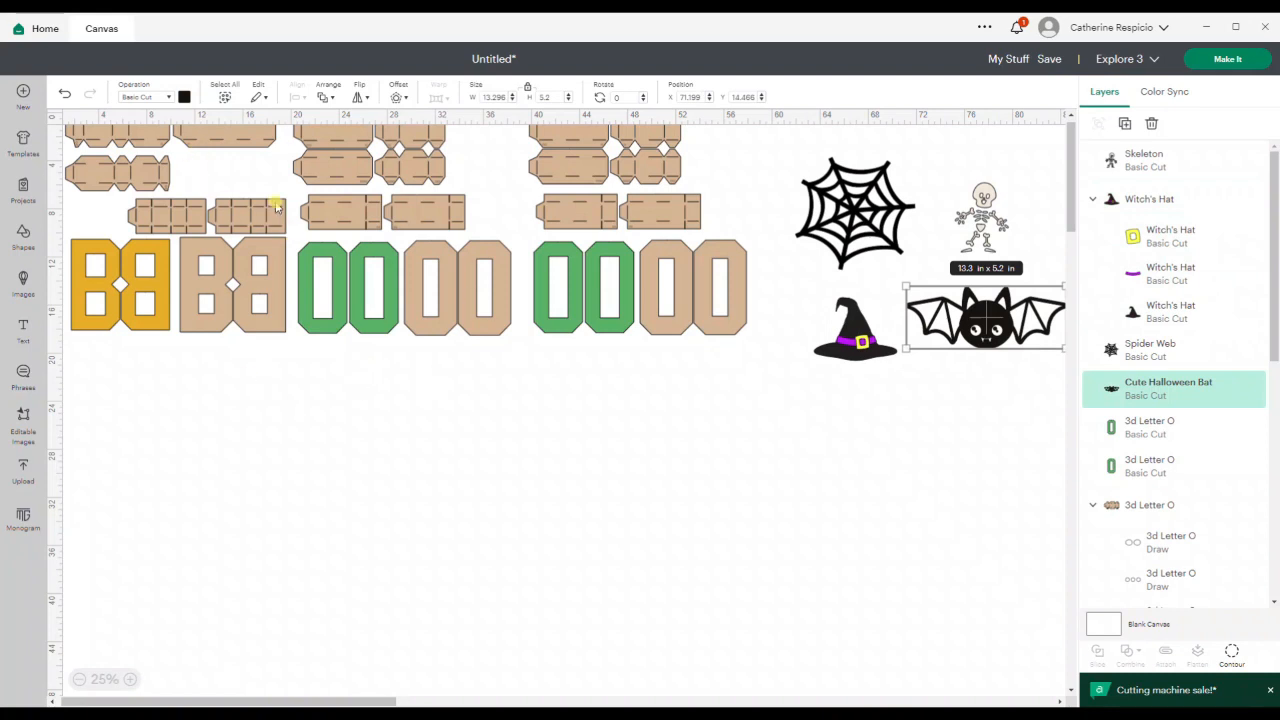
# Change the colour of the non-mirrored tan B face piece to black.
pyautogui.click(207, 288)
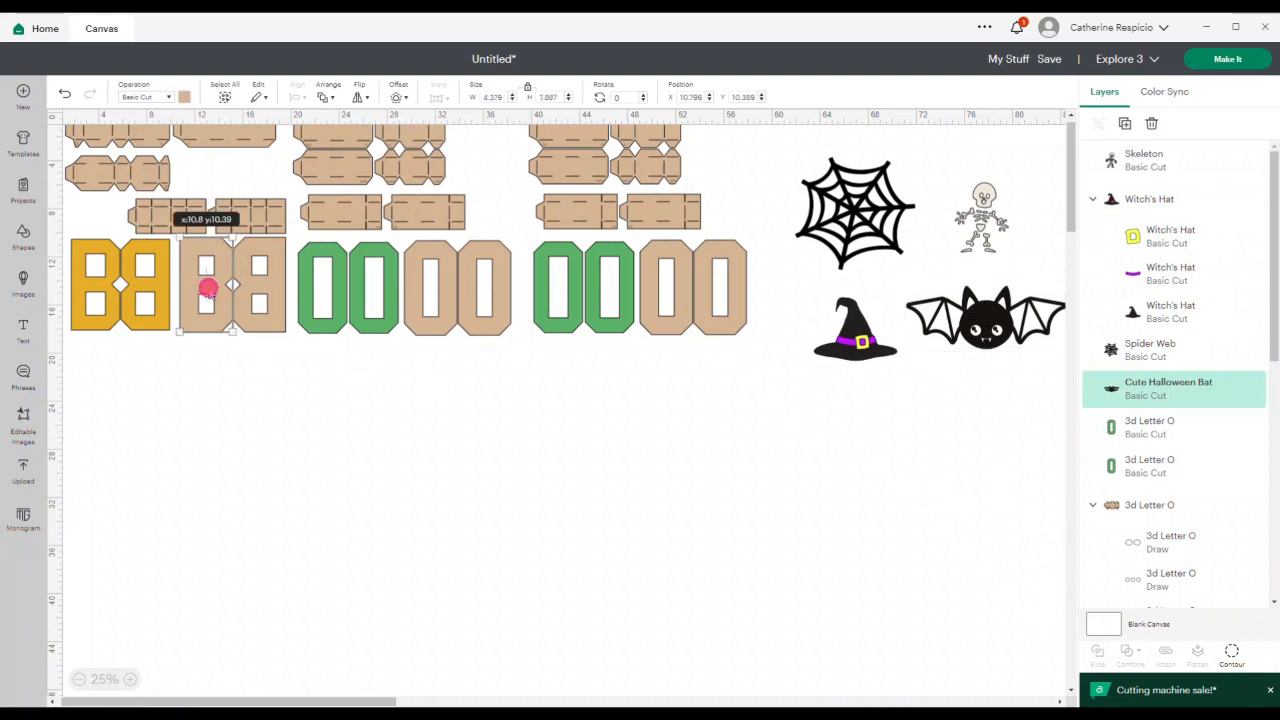
pyautogui.click(249, 447)
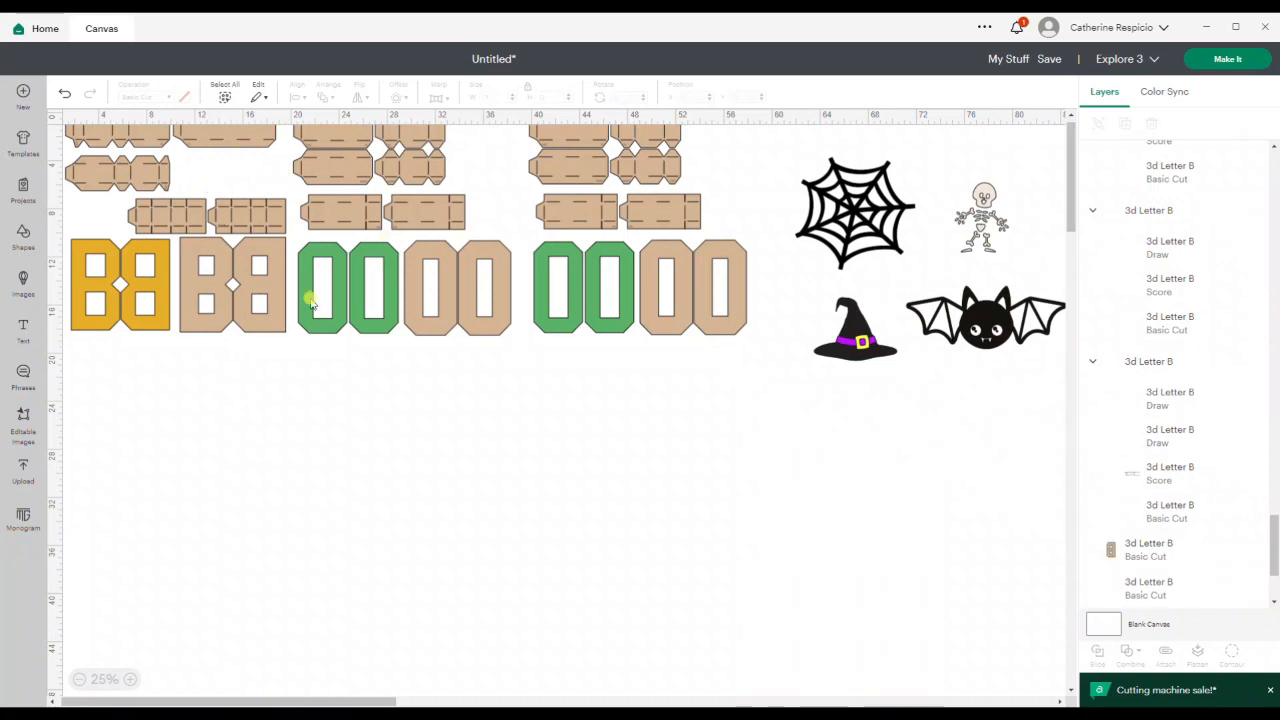
pyautogui.click(200, 317)
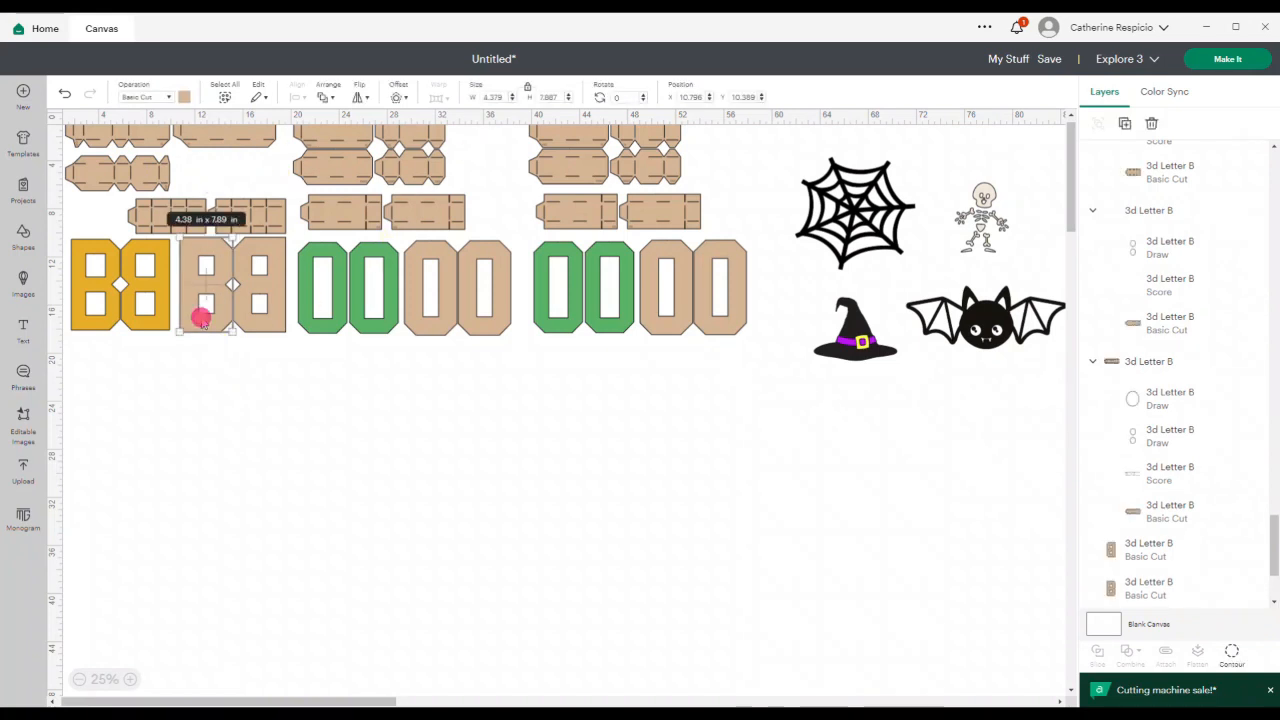
pyautogui.click(181, 99)
pyautogui.click(215, 153)
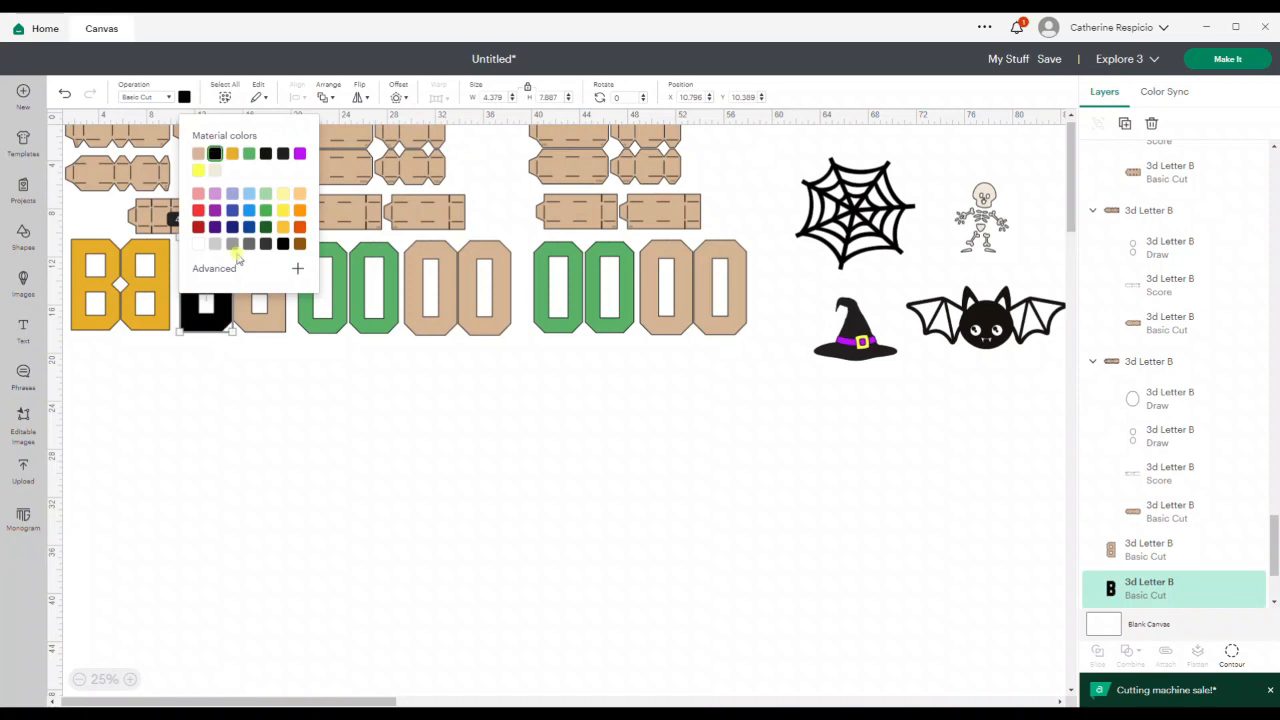
pyautogui.click(300, 401)
pyautogui.click(206, 318)
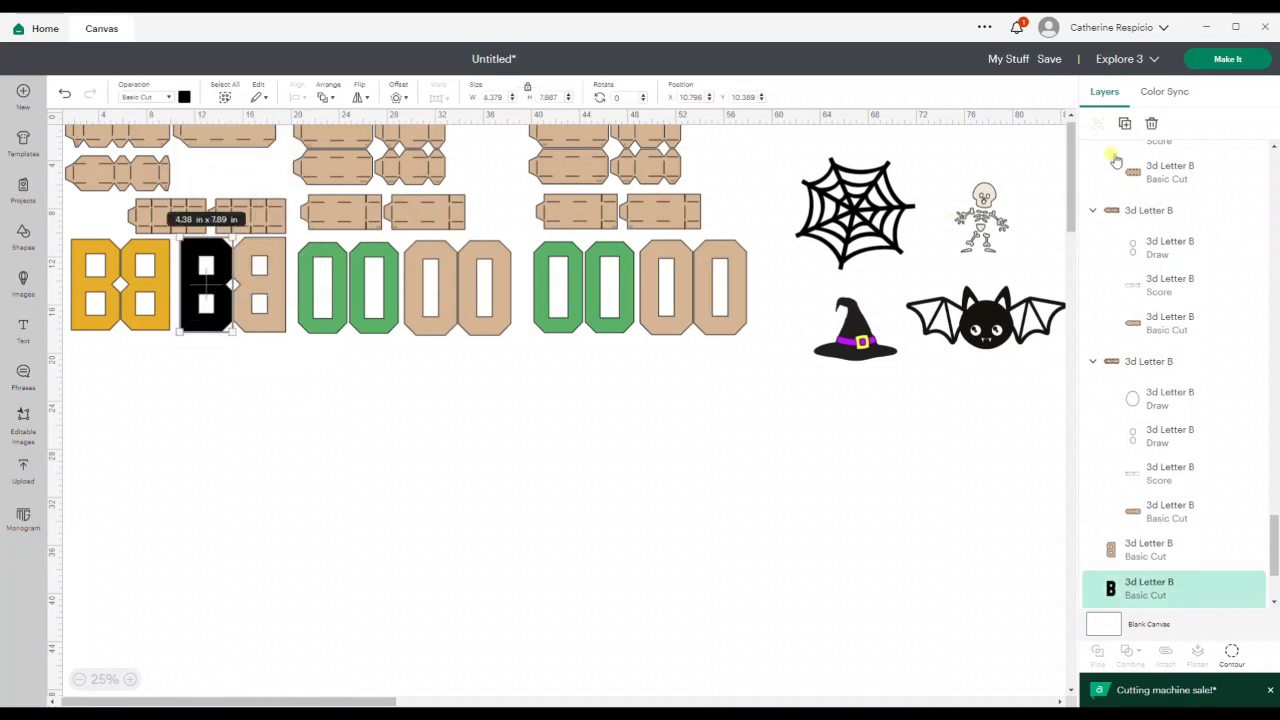
# Use Color Sync to merge all tan #D6B493 layers into black #000000.
pyautogui.click(1160, 91)
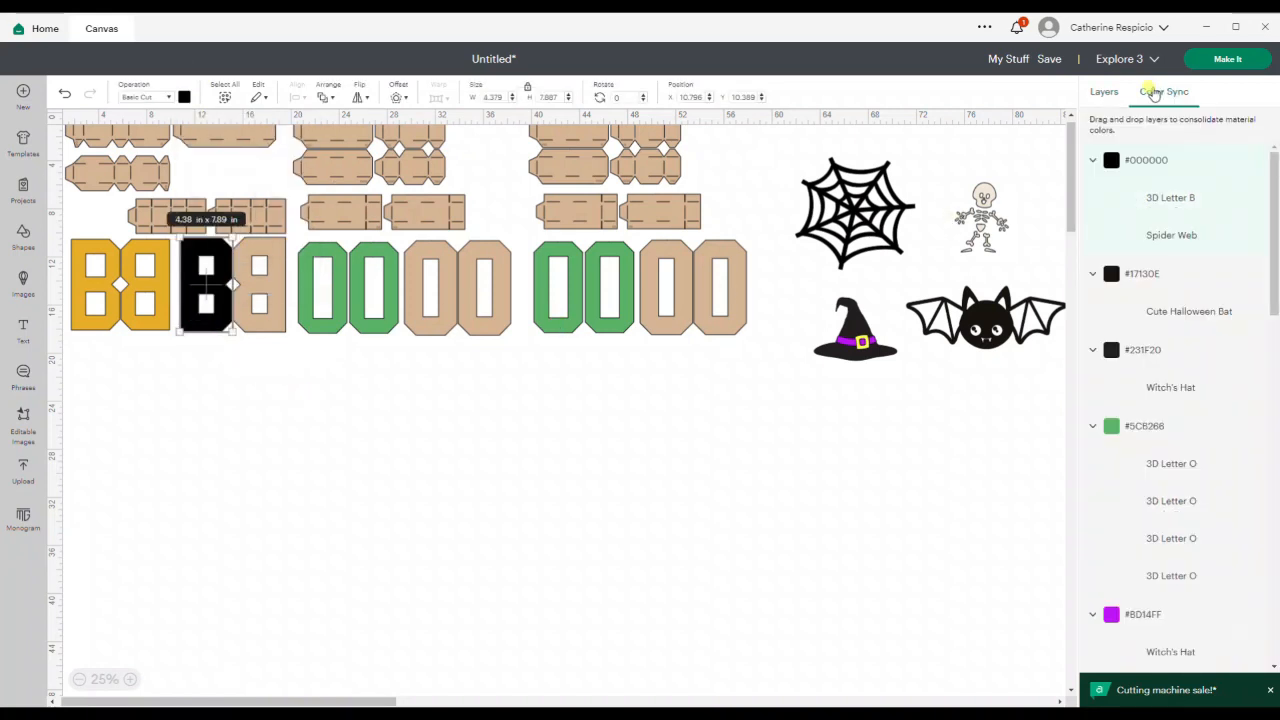
pyautogui.click(1092, 274)
pyautogui.click(1092, 313)
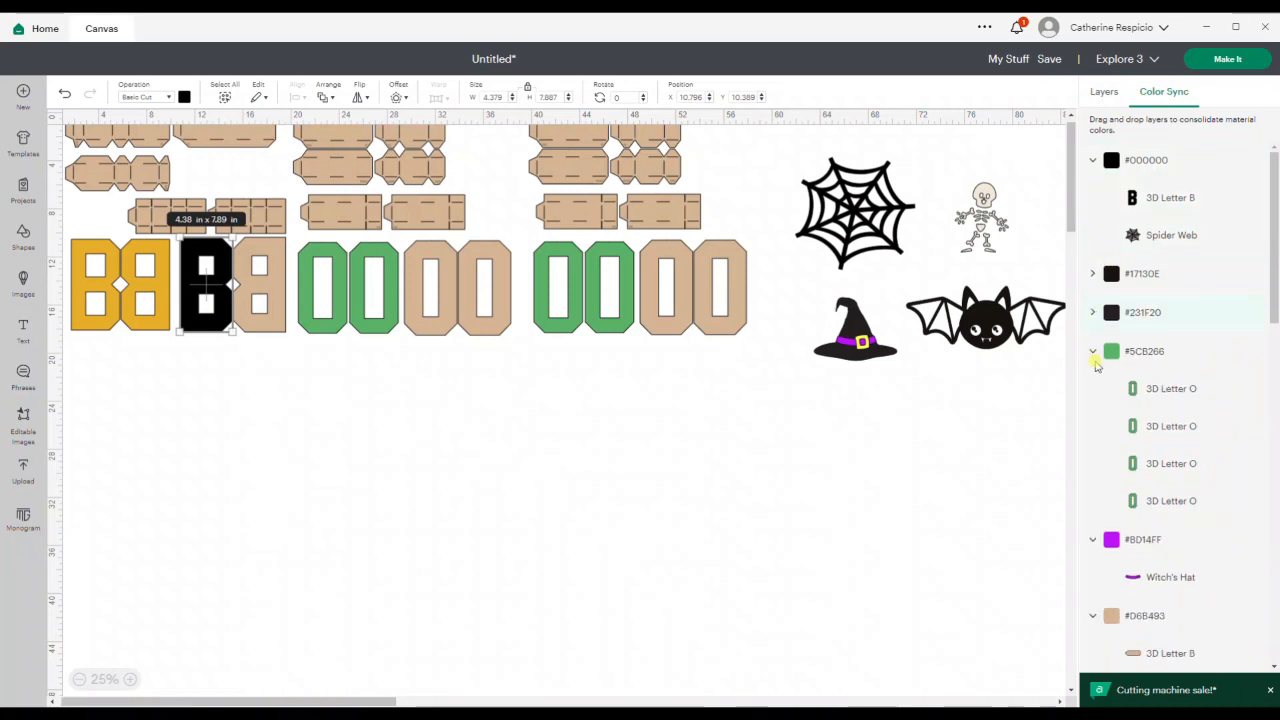
pyautogui.click(1092, 351)
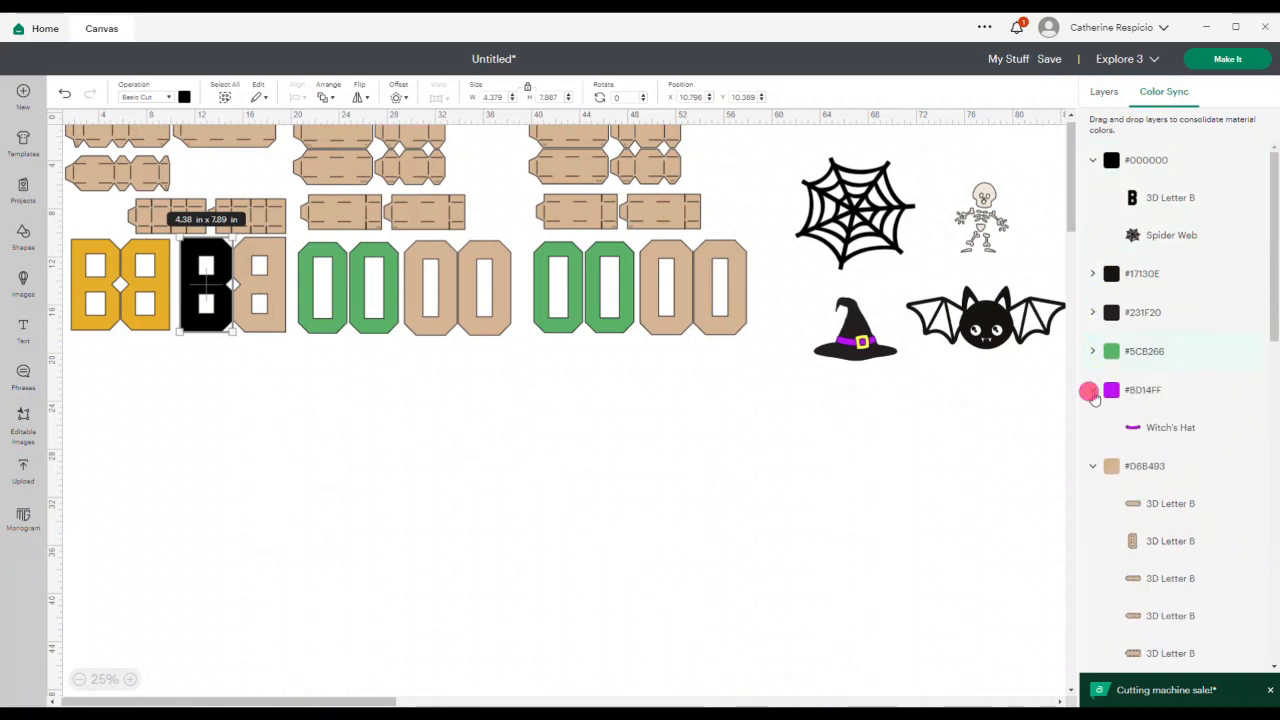
pyautogui.click(1092, 391)
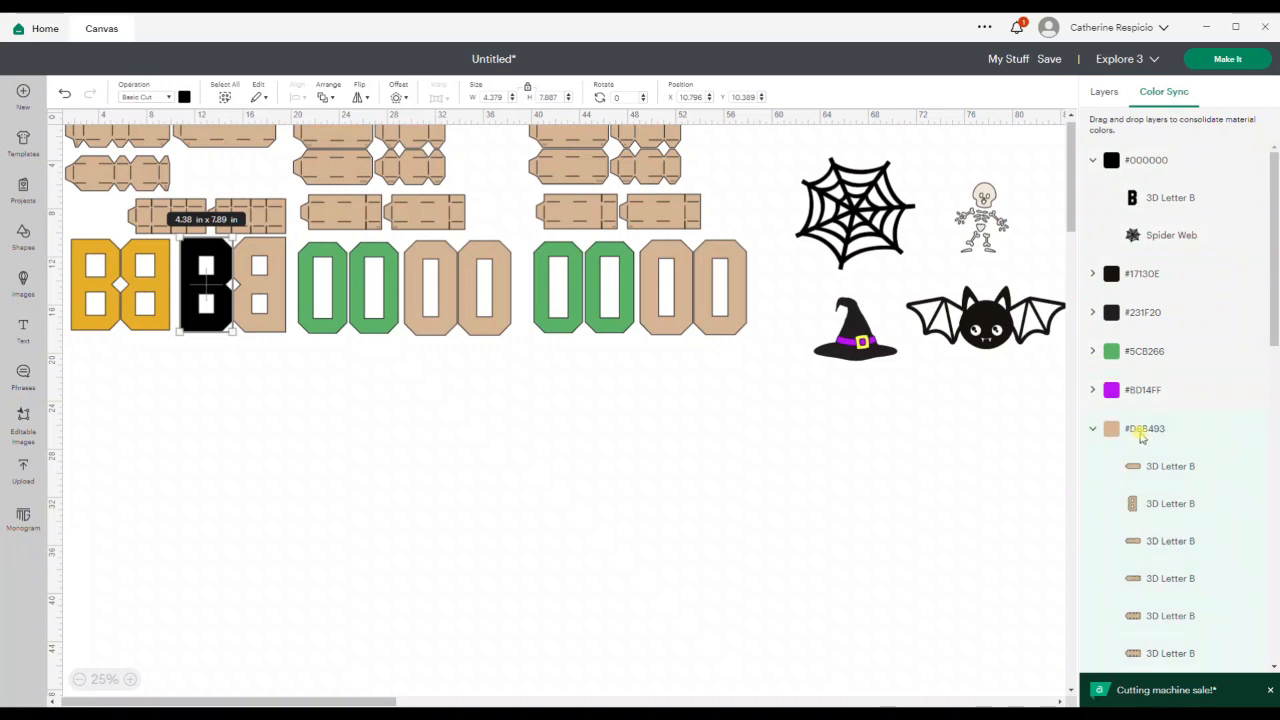
pyautogui.click(1091, 429)
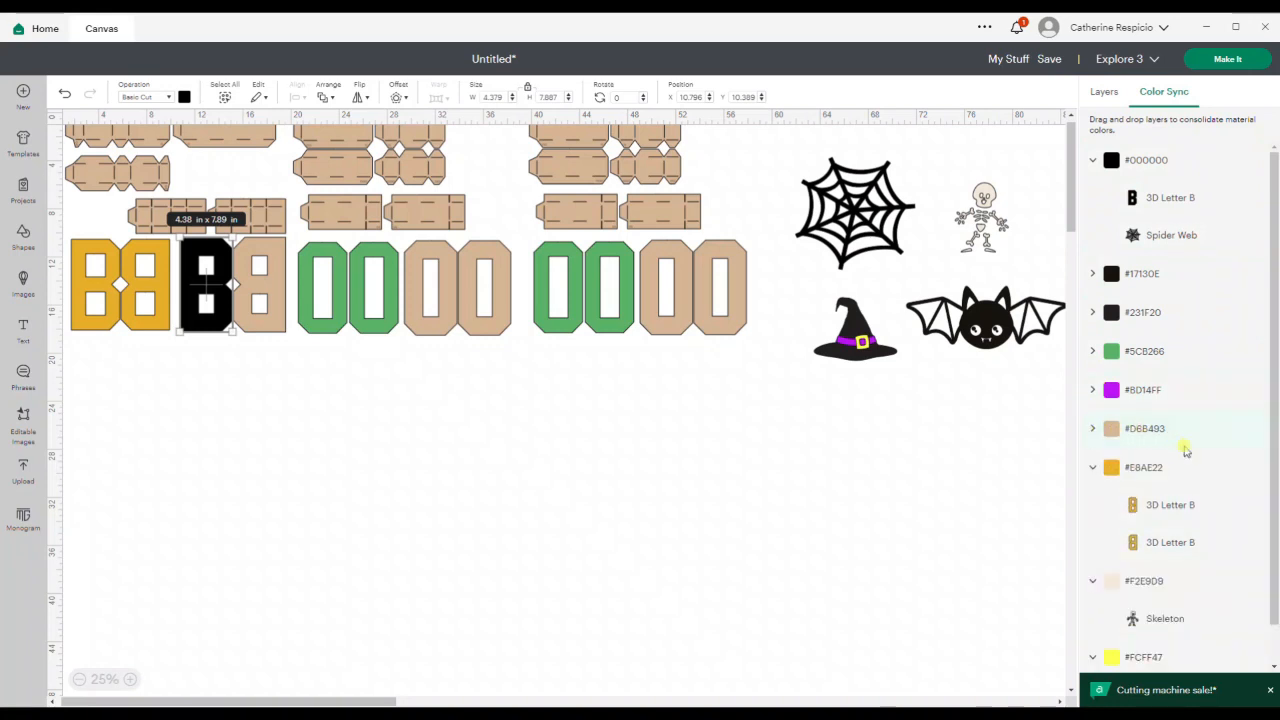
pyautogui.moveTo(1139, 435); pyautogui.dragTo(1150, 255)
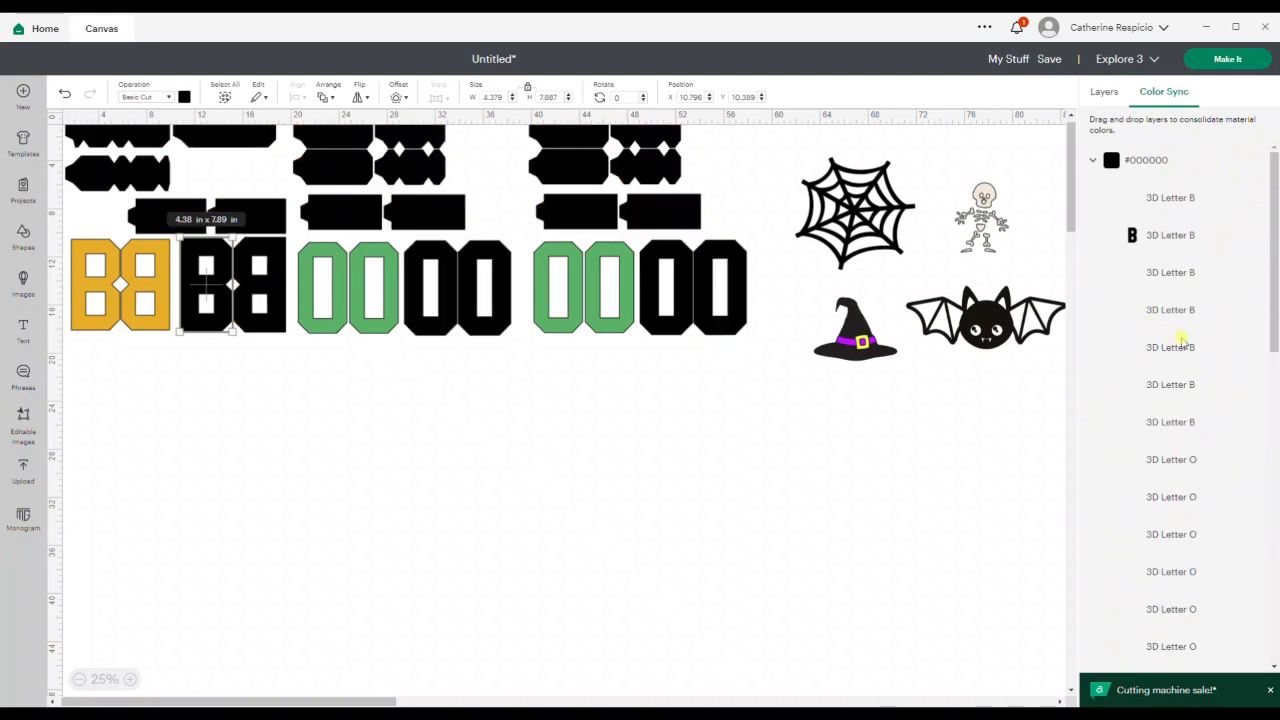
# Merge the bat's #17130E and the witch's hat's #231F20 colour groups into #000000 in Color Sync.
pyautogui.click(1094, 164)
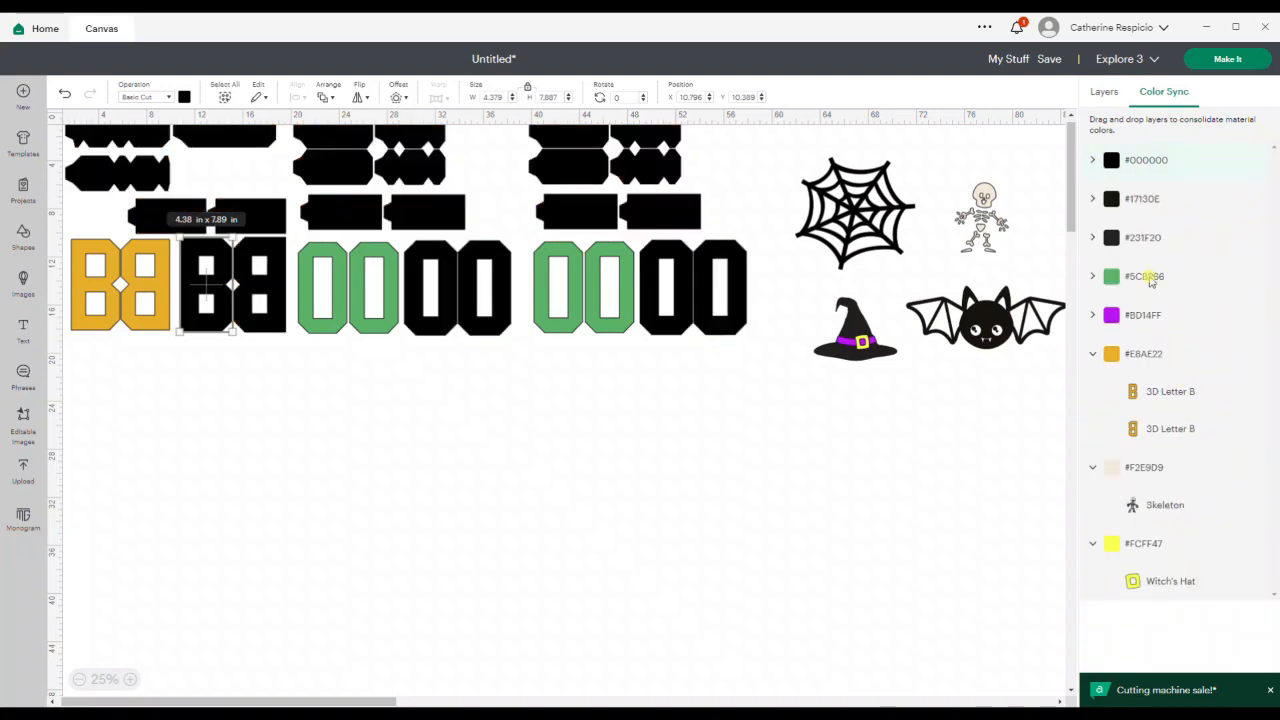
pyautogui.click(1093, 200)
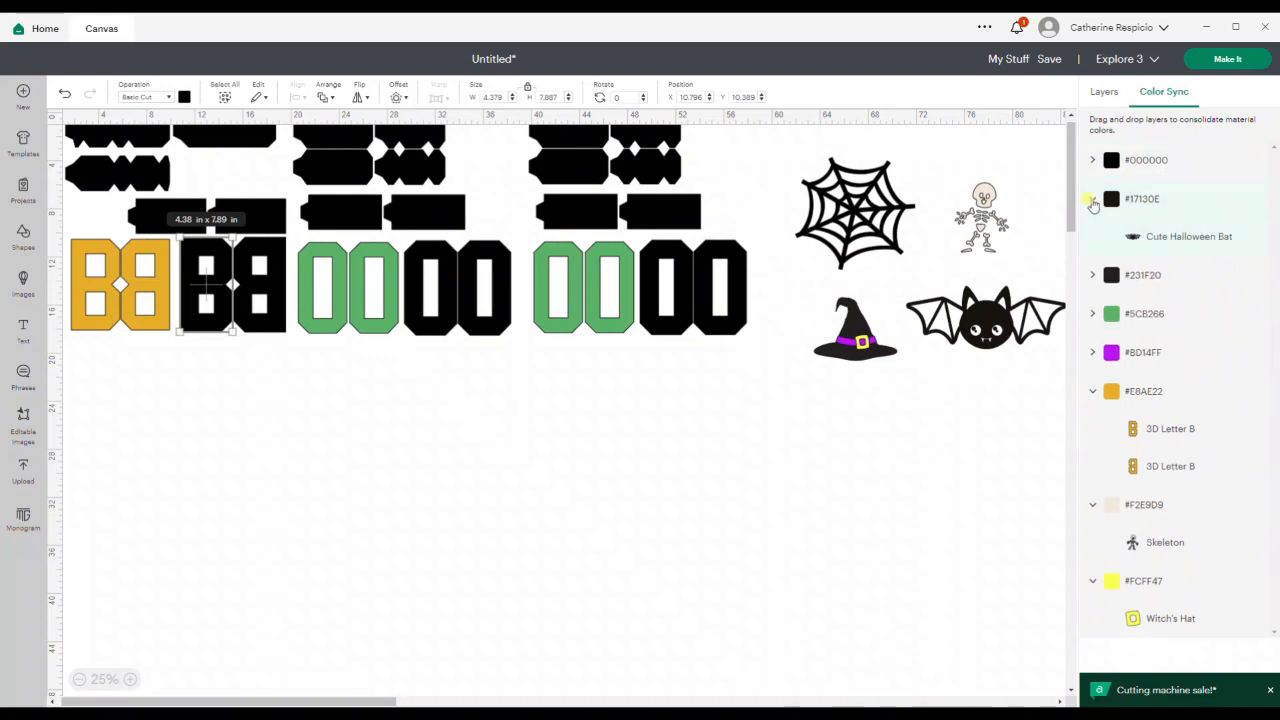
pyautogui.click(1093, 200)
pyautogui.click(1093, 238)
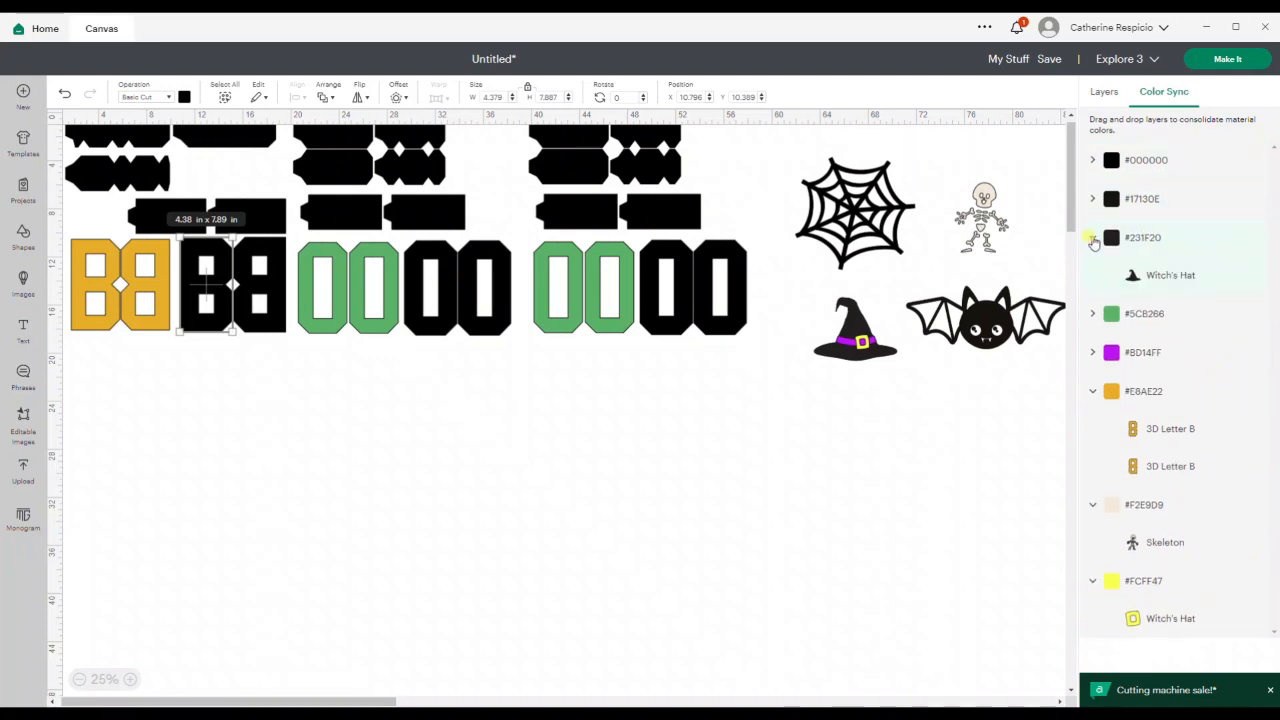
pyautogui.click(1092, 238)
pyautogui.moveTo(1150, 198); pyautogui.dragTo(1162, 168)
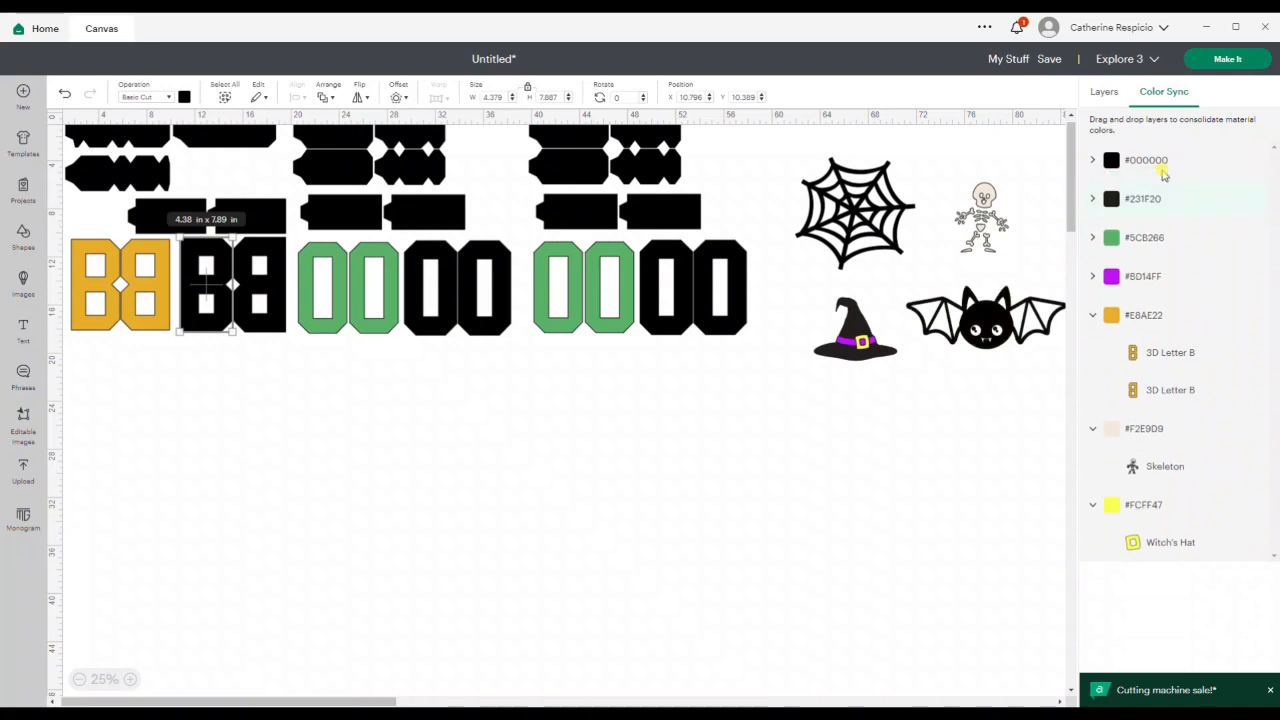
pyautogui.click(1091, 163)
pyautogui.moveTo(1150, 198); pyautogui.dragTo(1151, 170)
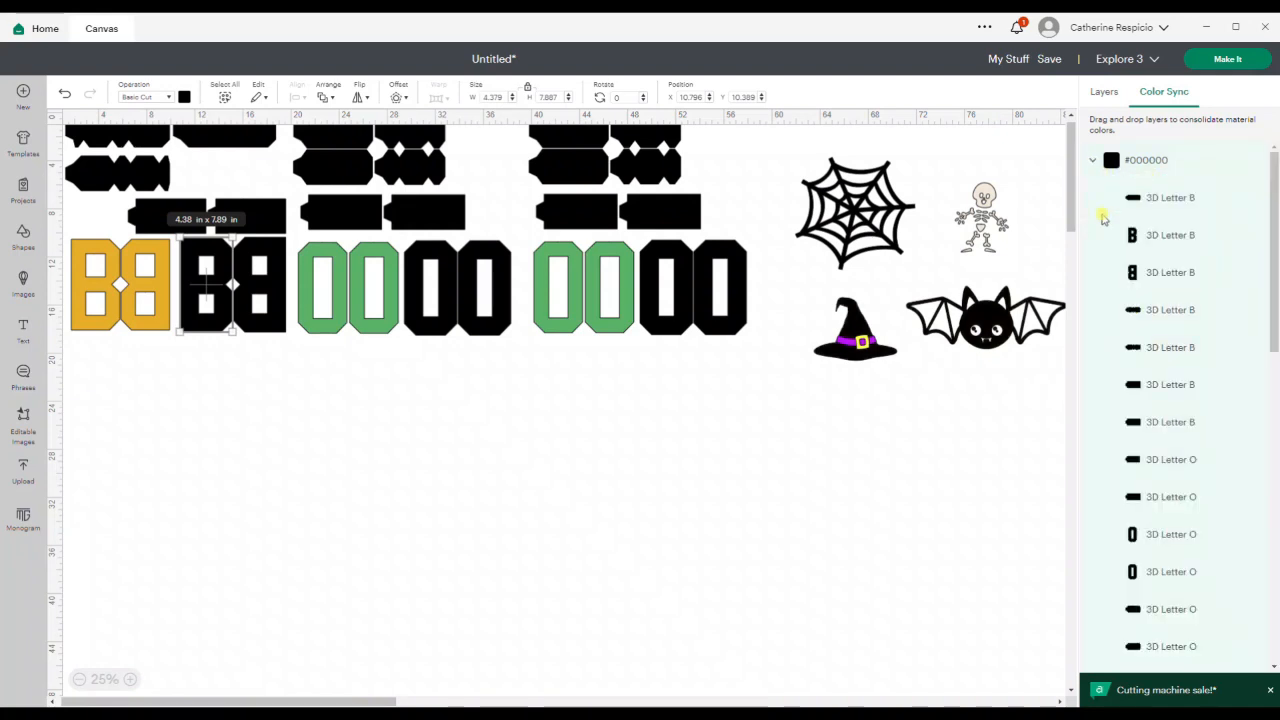
pyautogui.click(1093, 162)
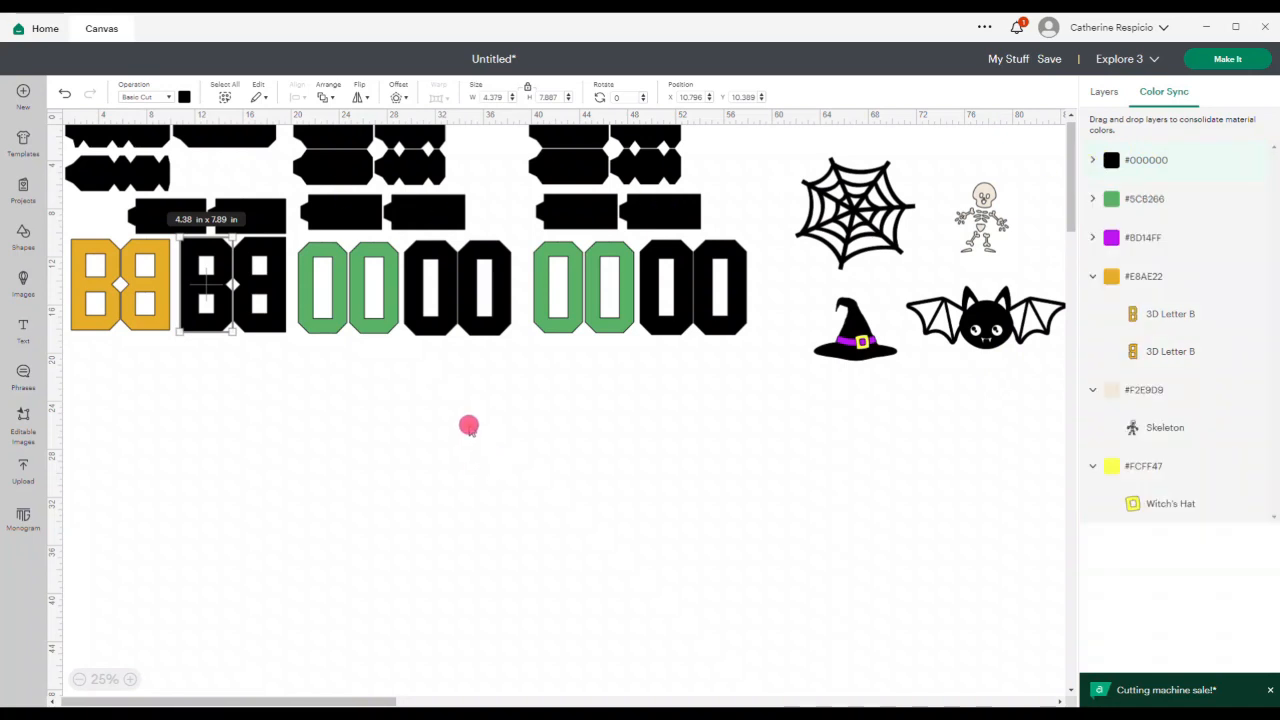
# Separate the two yellow B pieces, then delete the mirrored B and the second green O of each pair.
pyautogui.click(469, 426)
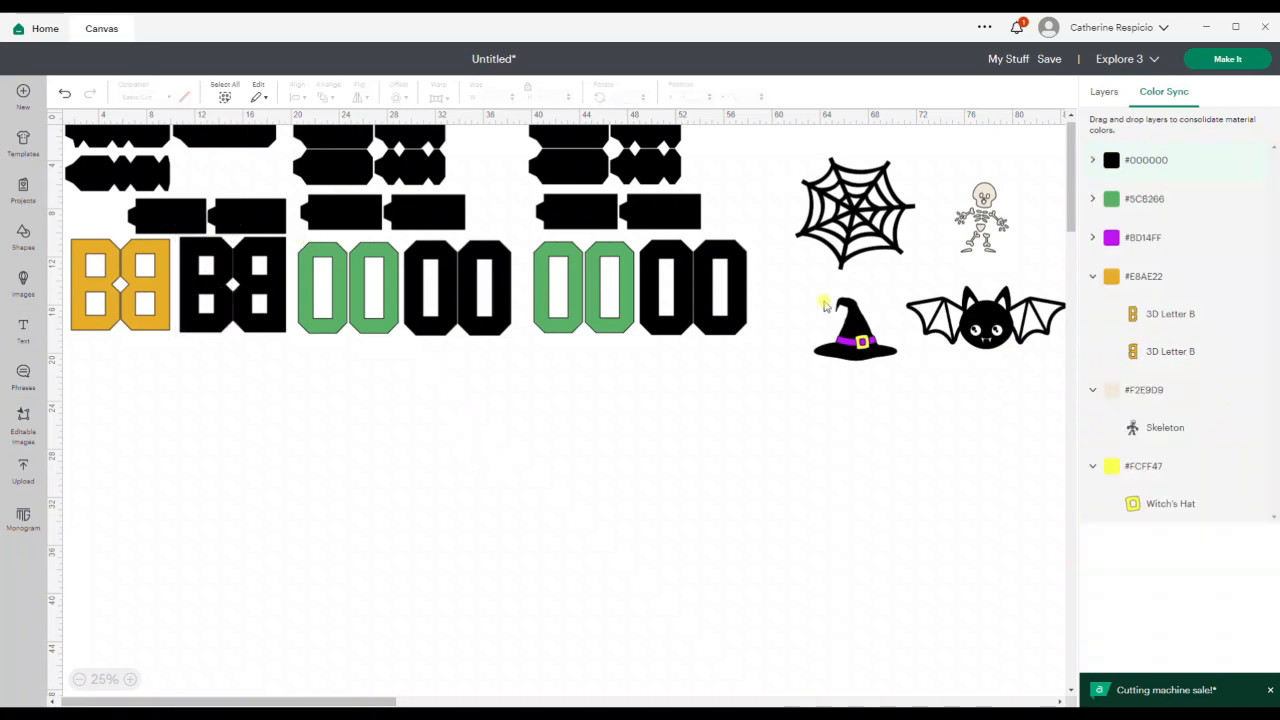
pyautogui.click(1104, 95)
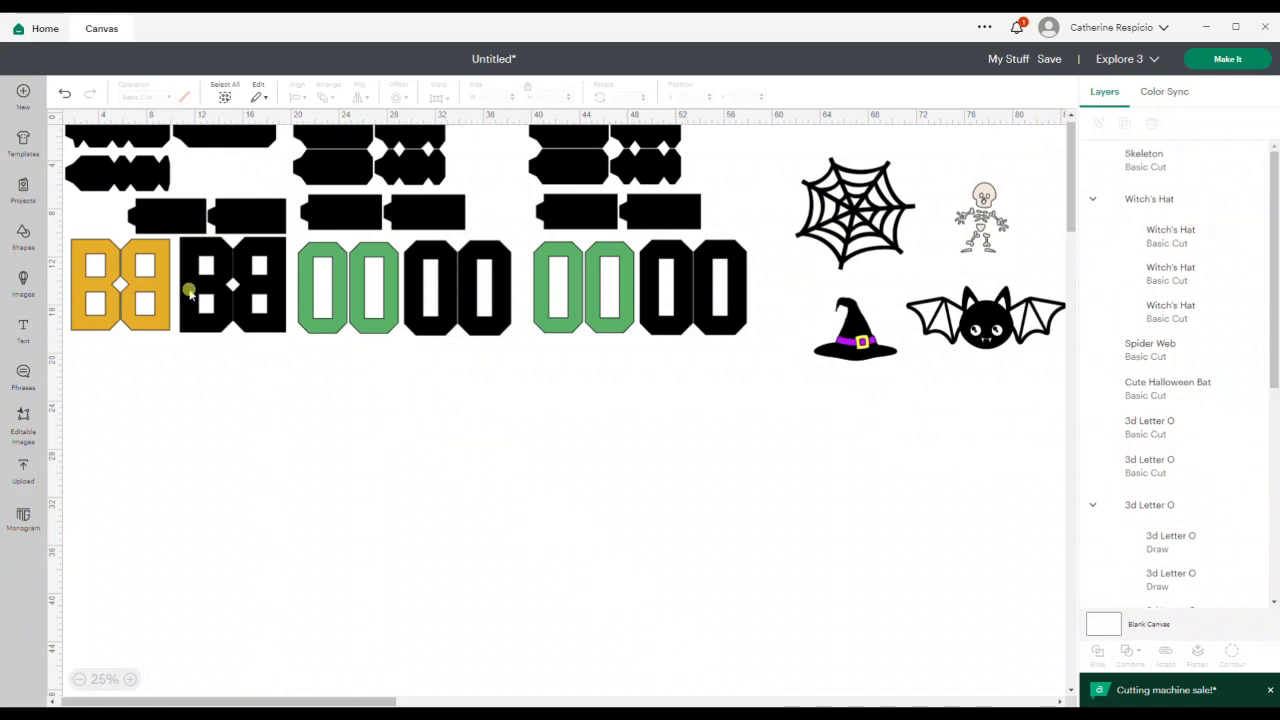
pyautogui.click(72, 313)
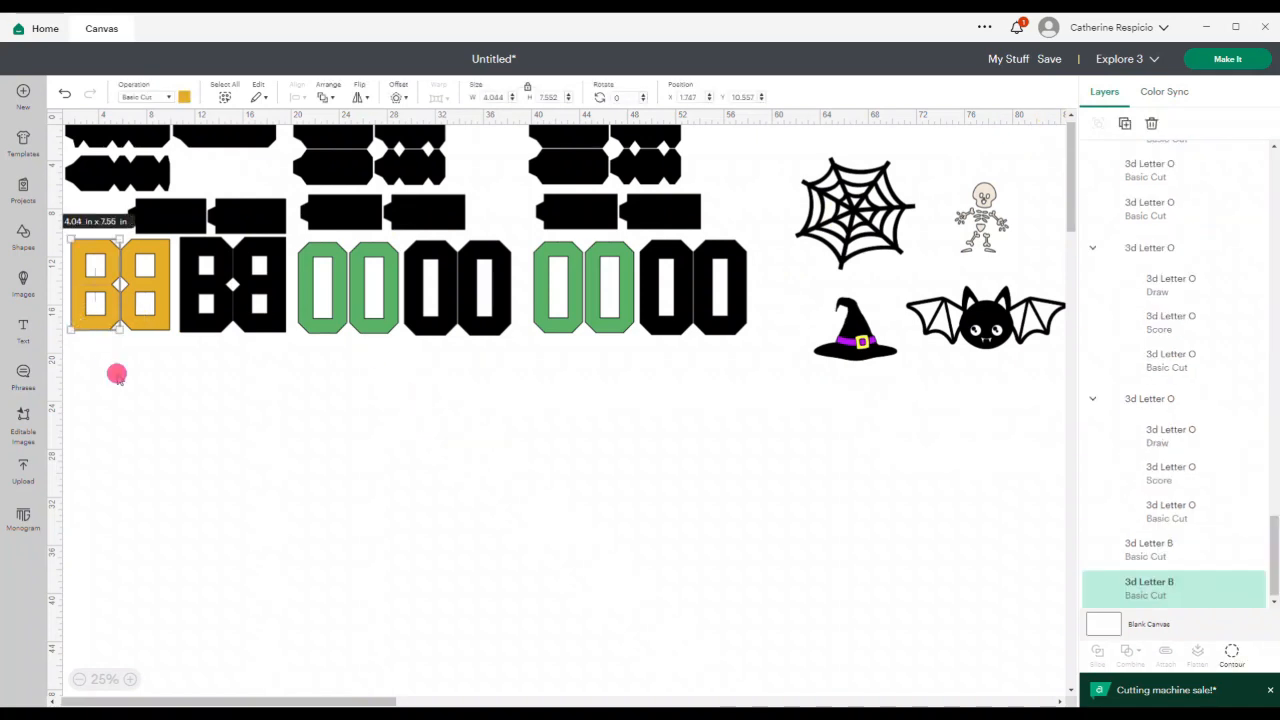
pyautogui.moveTo(94, 320); pyautogui.dragTo(142, 318)
pyautogui.click(147, 316)
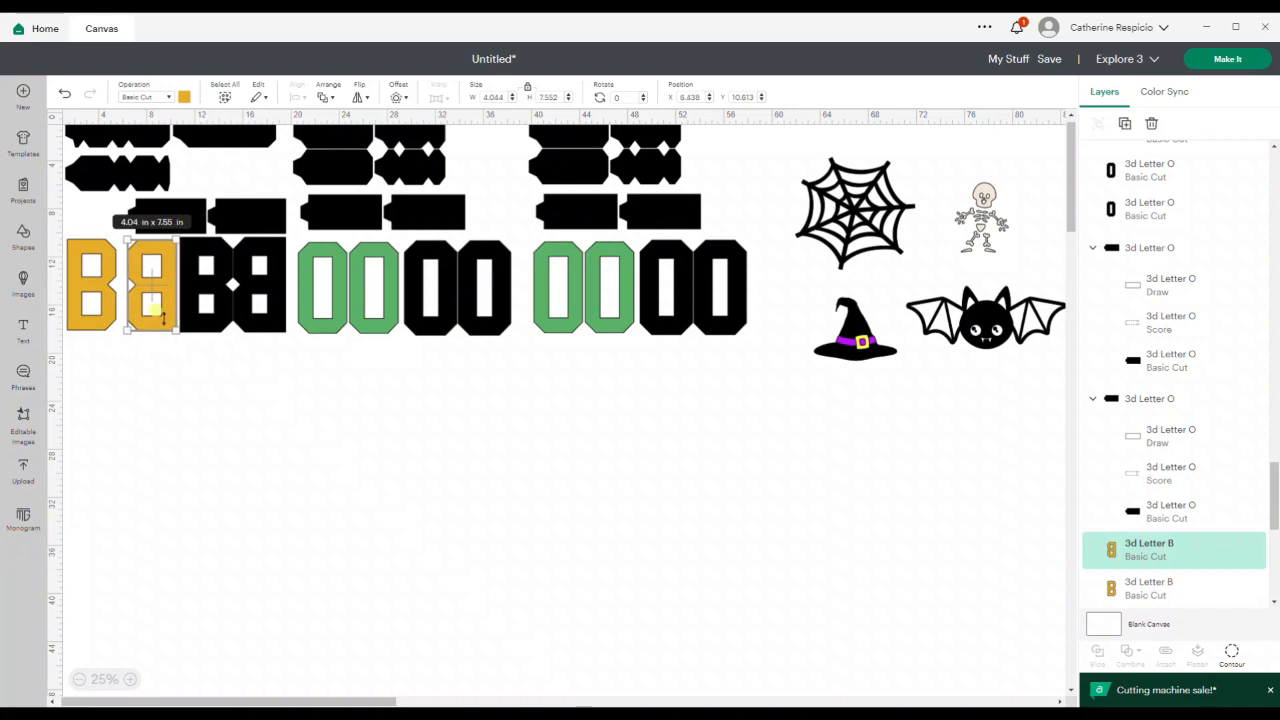
pyautogui.press('Delete')
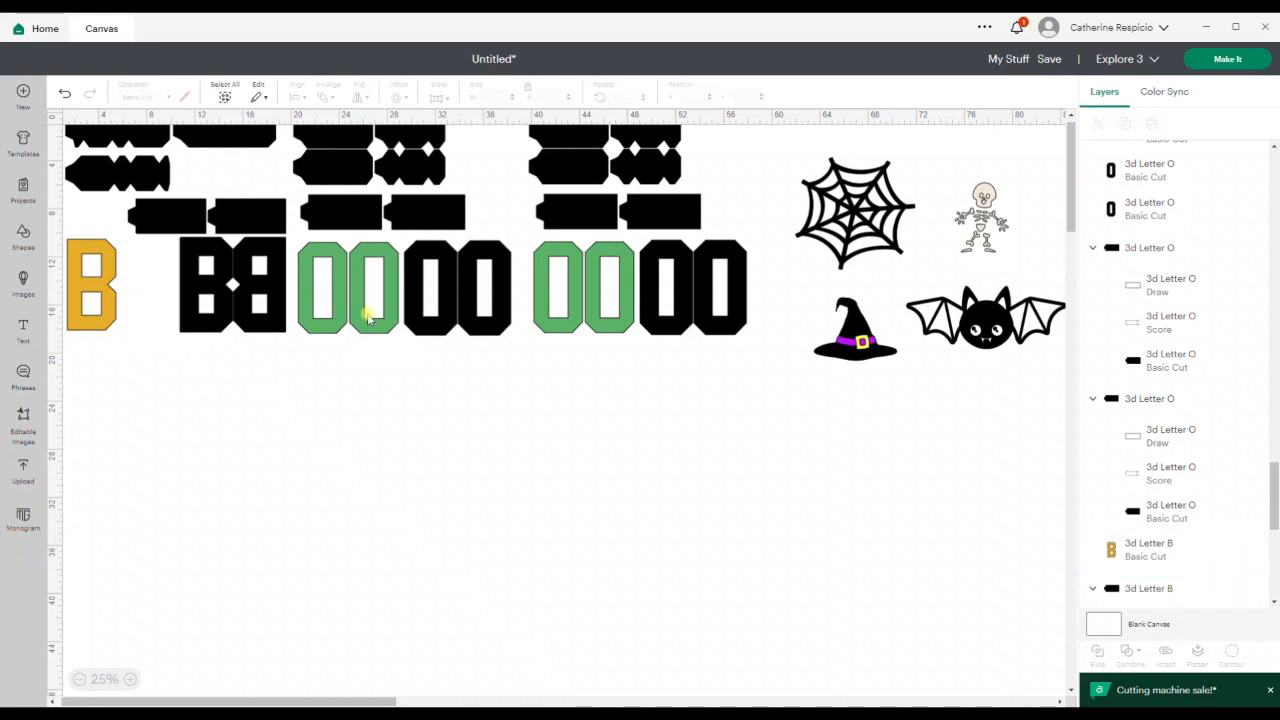
pyautogui.click(372, 300)
pyautogui.press('Delete')
pyautogui.click(616, 316)
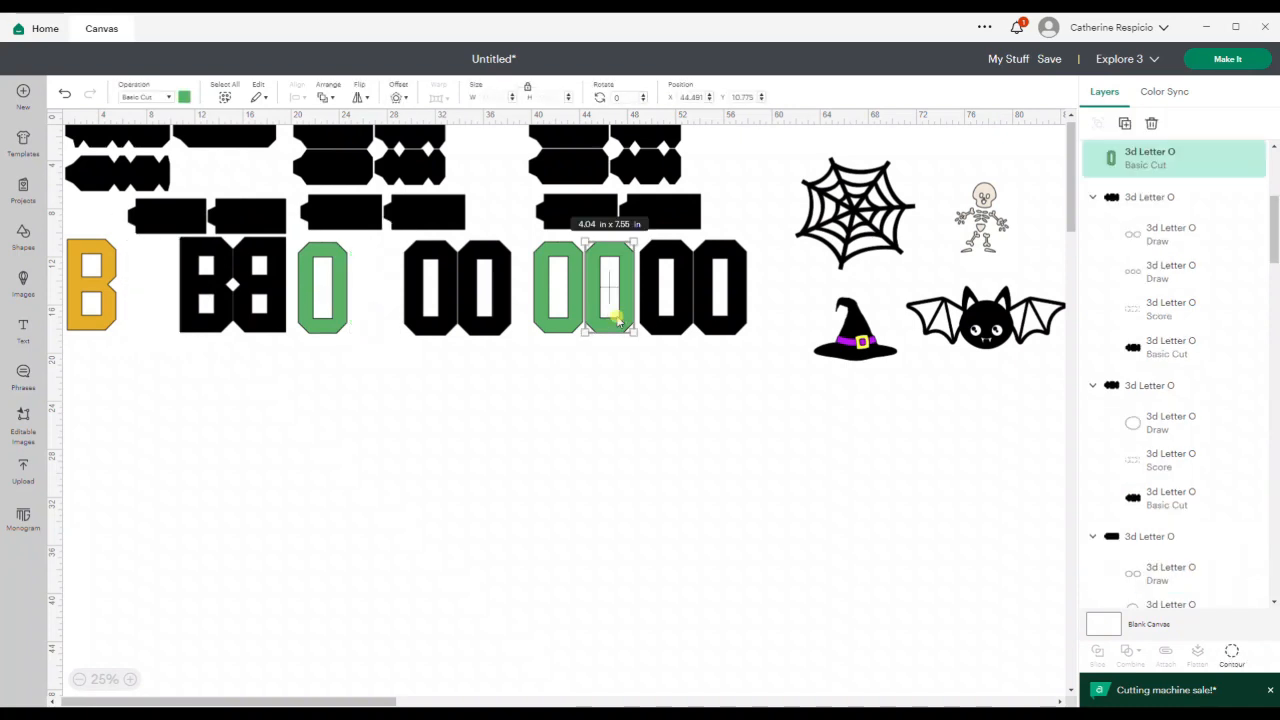
pyautogui.press('Delete')
pyautogui.click(518, 440)
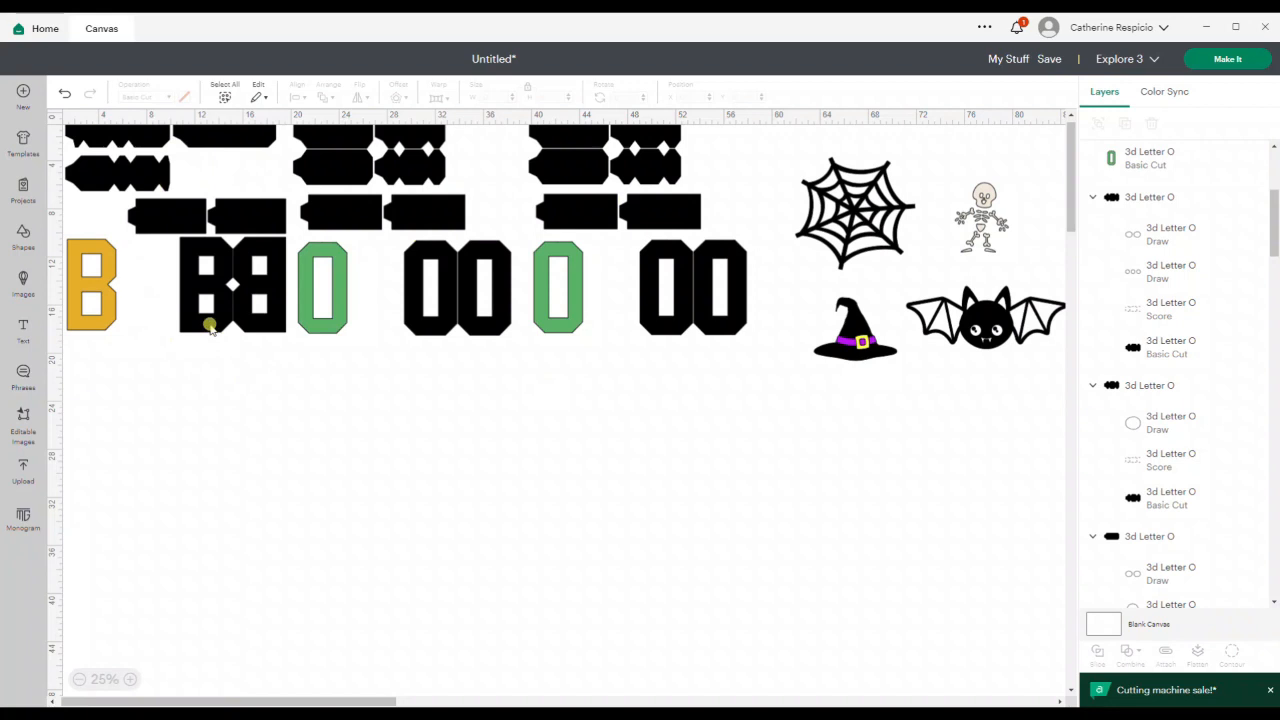
# Select the yellow B, both green Os and the first black face of each letter, and move them together below the other pieces.
pyautogui.click(82, 319)
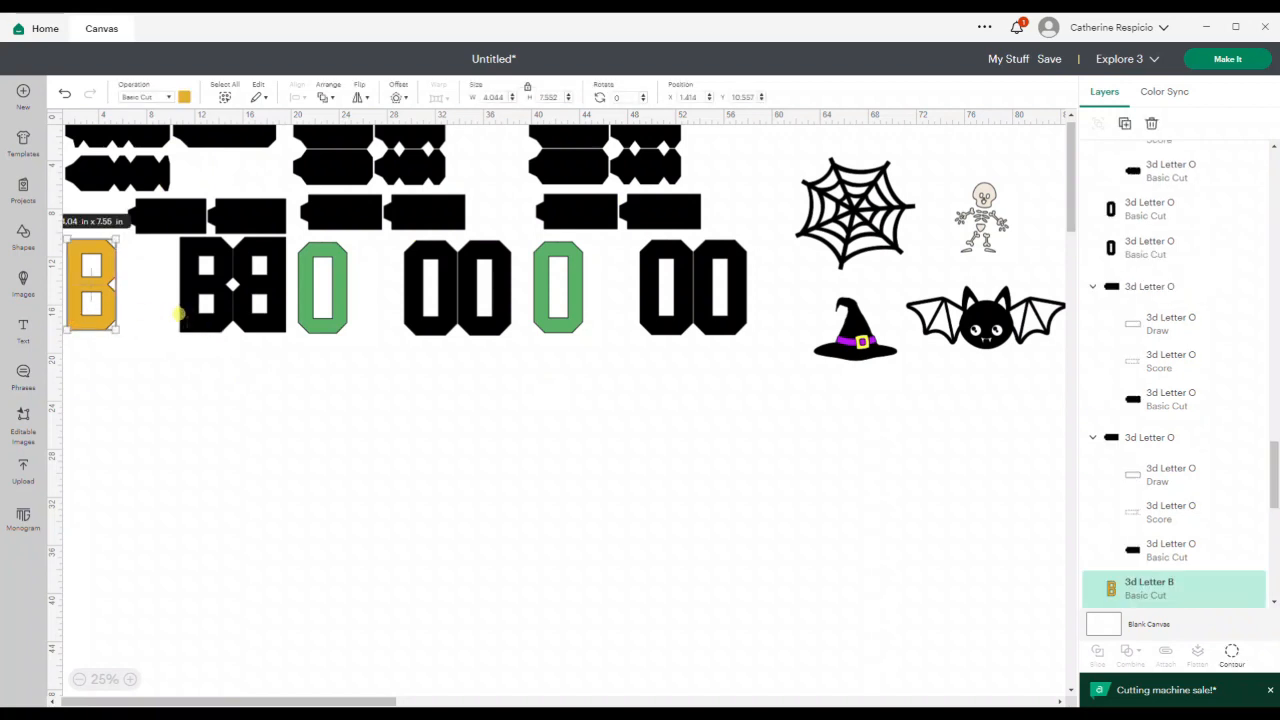
pyautogui.keyDown('shift'); pyautogui.click(190, 284); pyautogui.keyUp('shift')
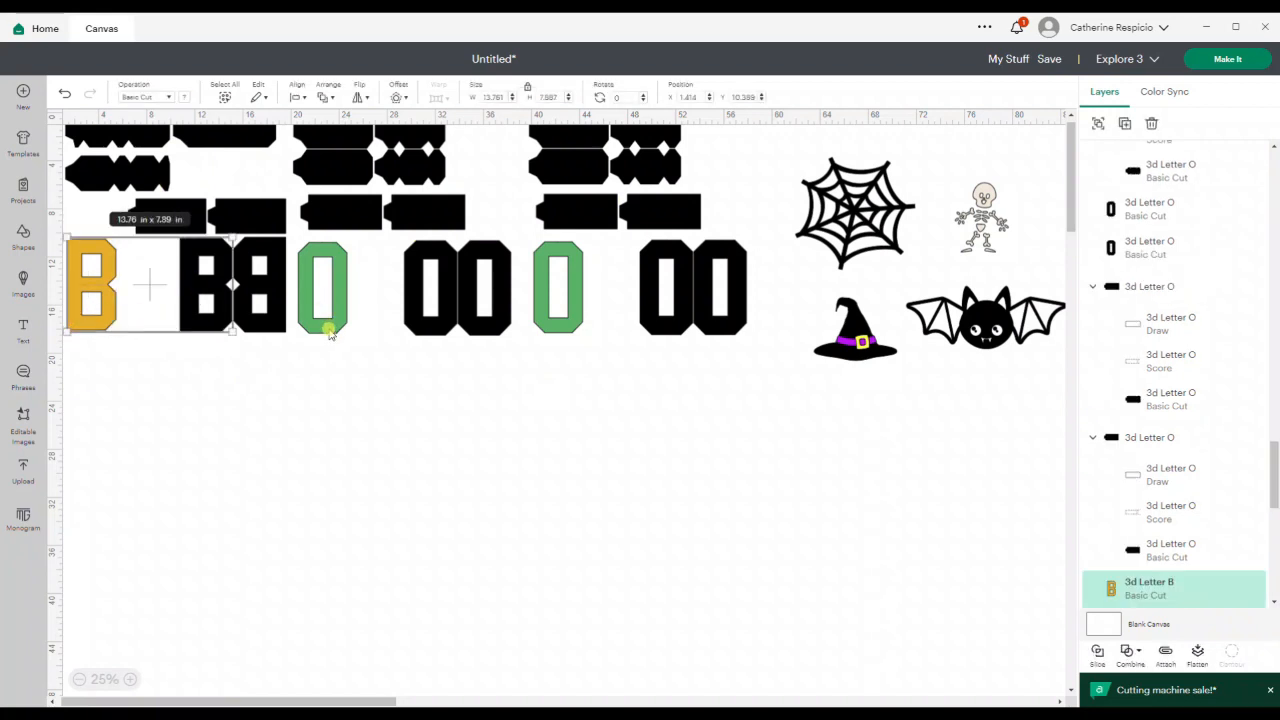
pyautogui.keyDown('shift'); pyautogui.click(330, 334); pyautogui.keyUp('shift')
pyautogui.keyDown('shift'); pyautogui.click(440, 328); pyautogui.keyUp('shift')
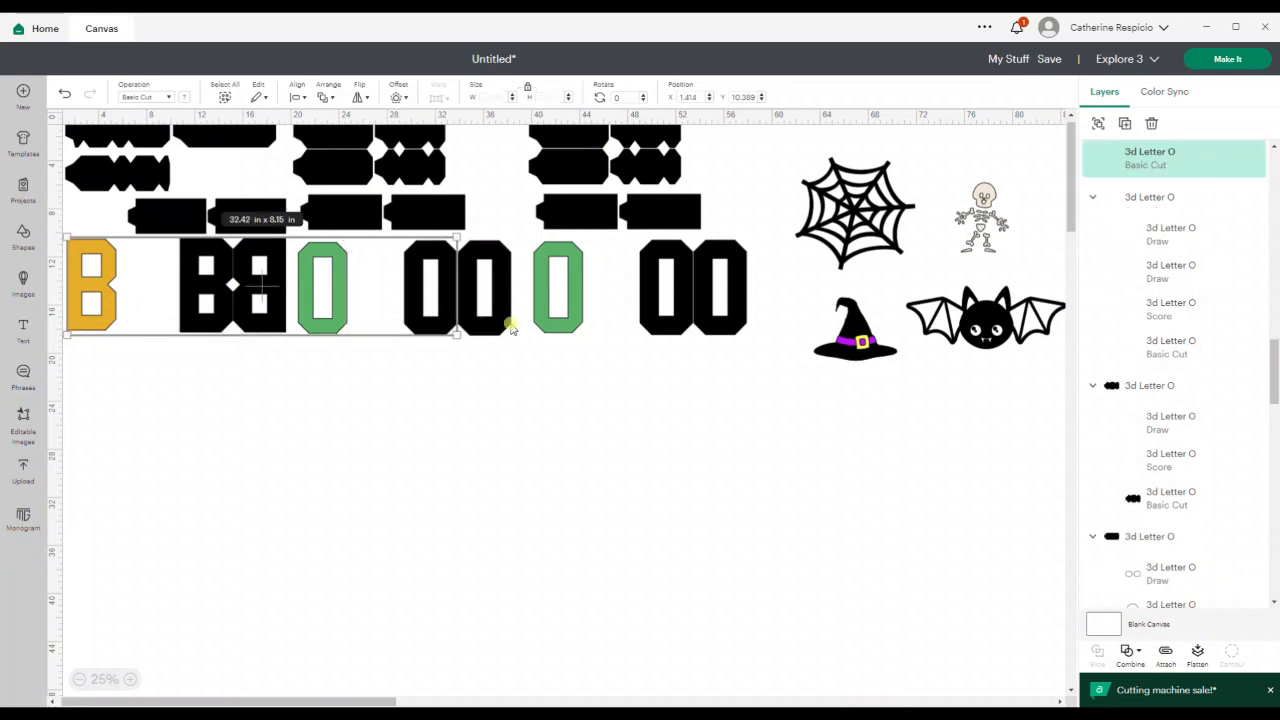
pyautogui.keyDown('shift'); pyautogui.click(564, 328); pyautogui.keyUp('shift')
pyautogui.keyDown('shift'); pyautogui.click(671, 329); pyautogui.keyUp('shift')
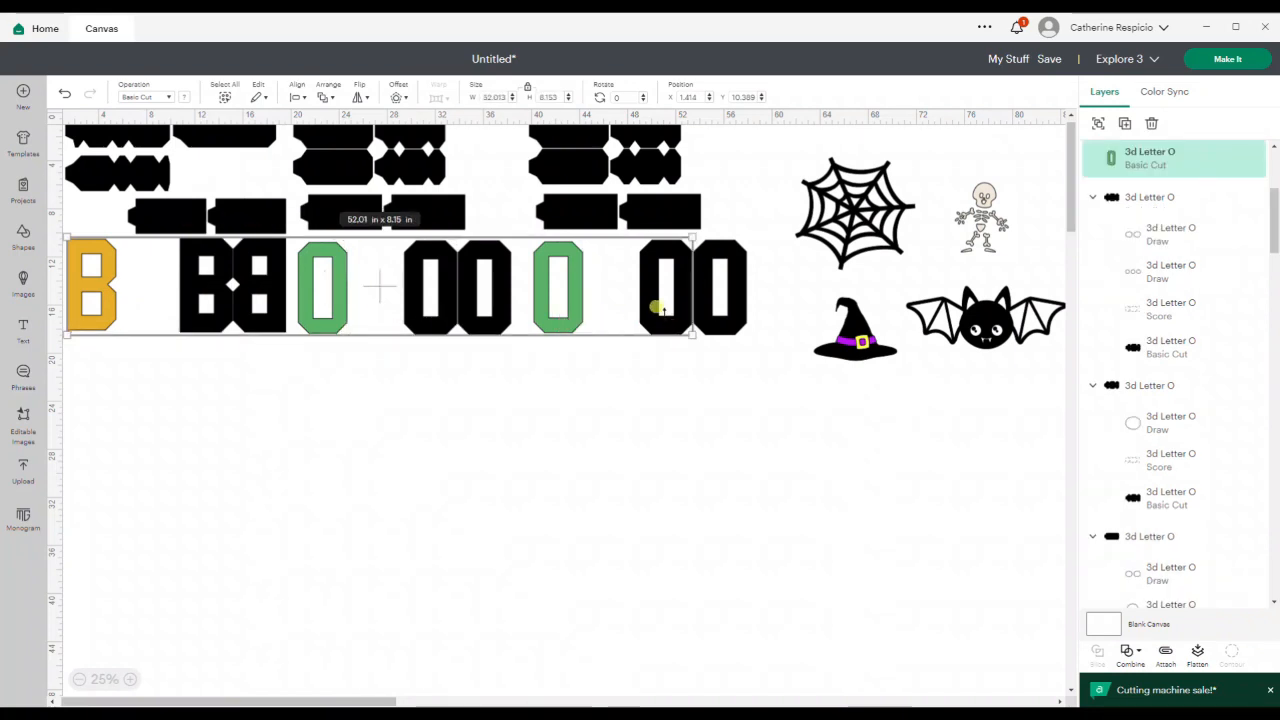
pyautogui.moveTo(655, 325); pyautogui.dragTo(679, 498)
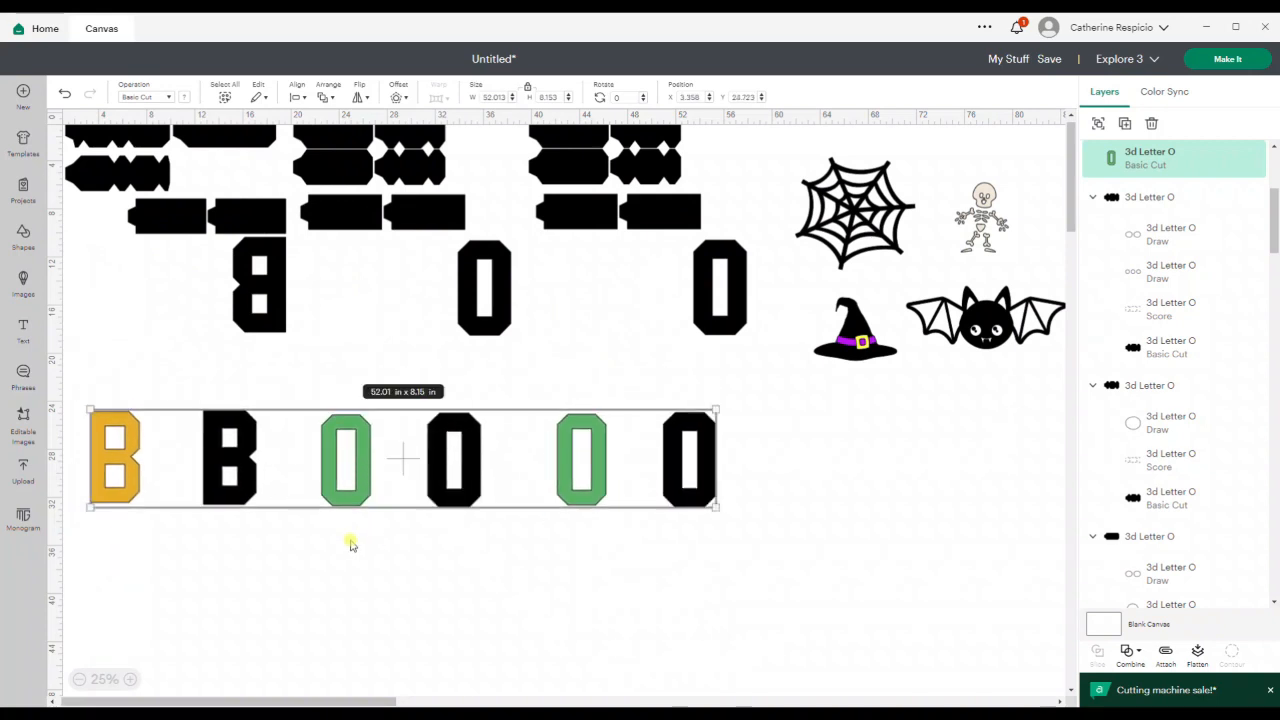
# Place the yellow B and both green Os over their matching black letter faces.
pyautogui.click(134, 497)
pyautogui.moveTo(134, 497); pyautogui.dragTo(243, 500)
pyautogui.moveTo(337, 494); pyautogui.dragTo(447, 494)
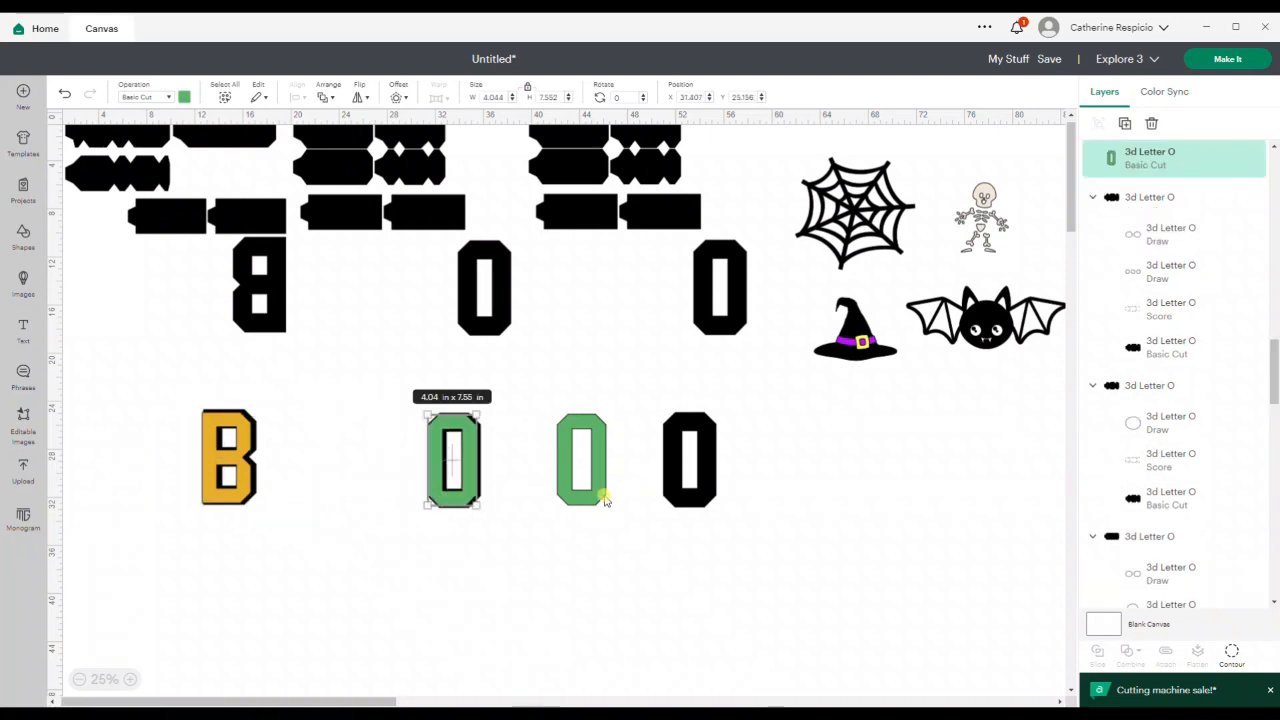
pyautogui.moveTo(668, 490); pyautogui.dragTo(708, 498)
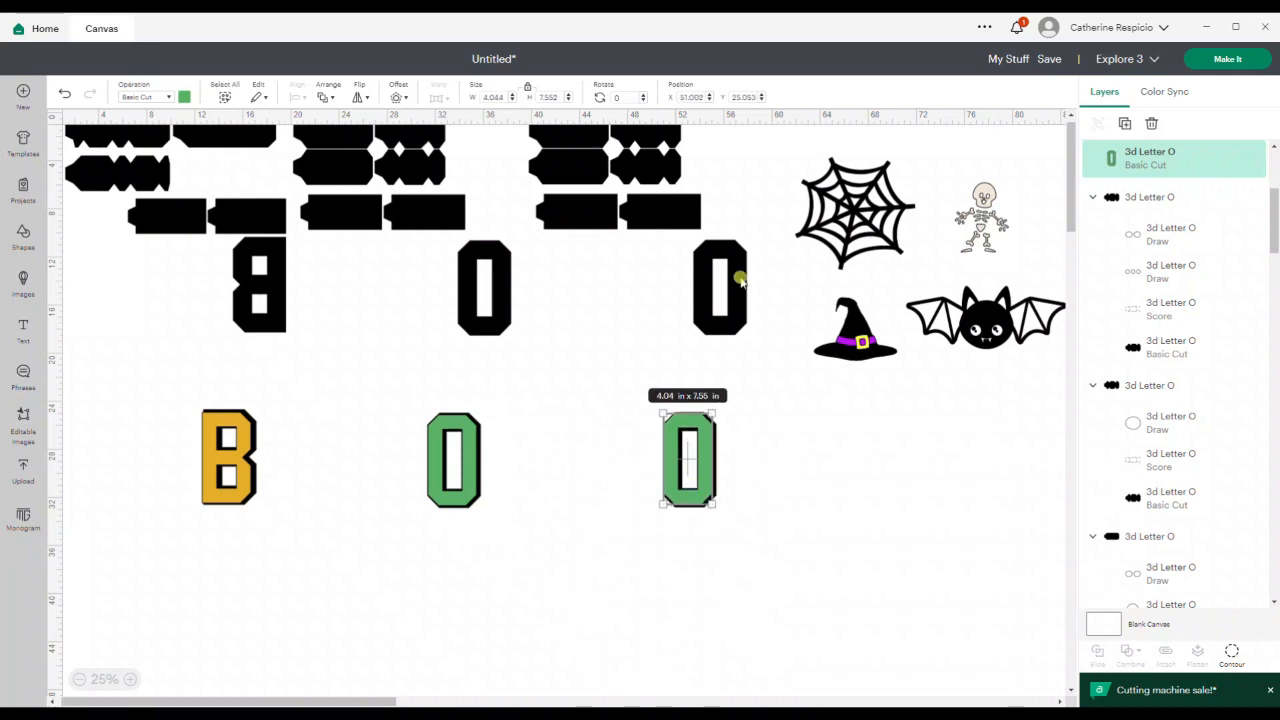
# Save the project as Boo Tut and add it to the 3D Letters collection.
pyautogui.click(1051, 61)
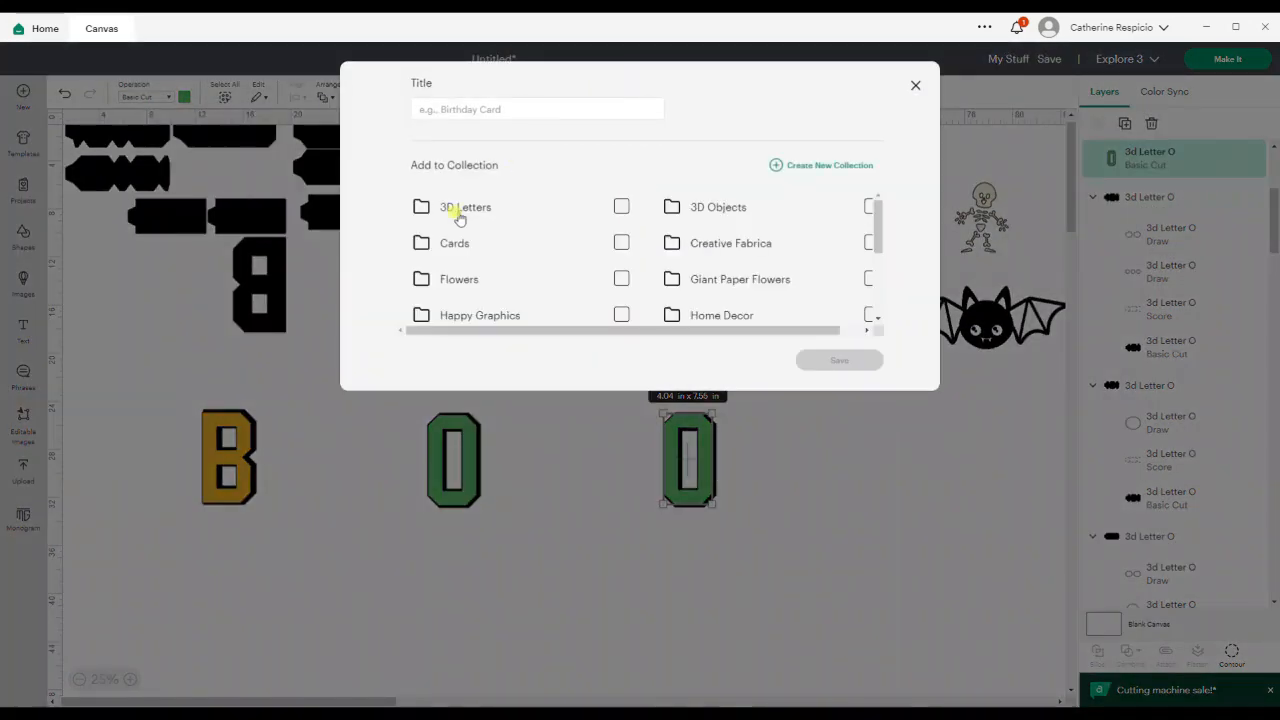
pyautogui.click(458, 212)
pyautogui.click(457, 109)
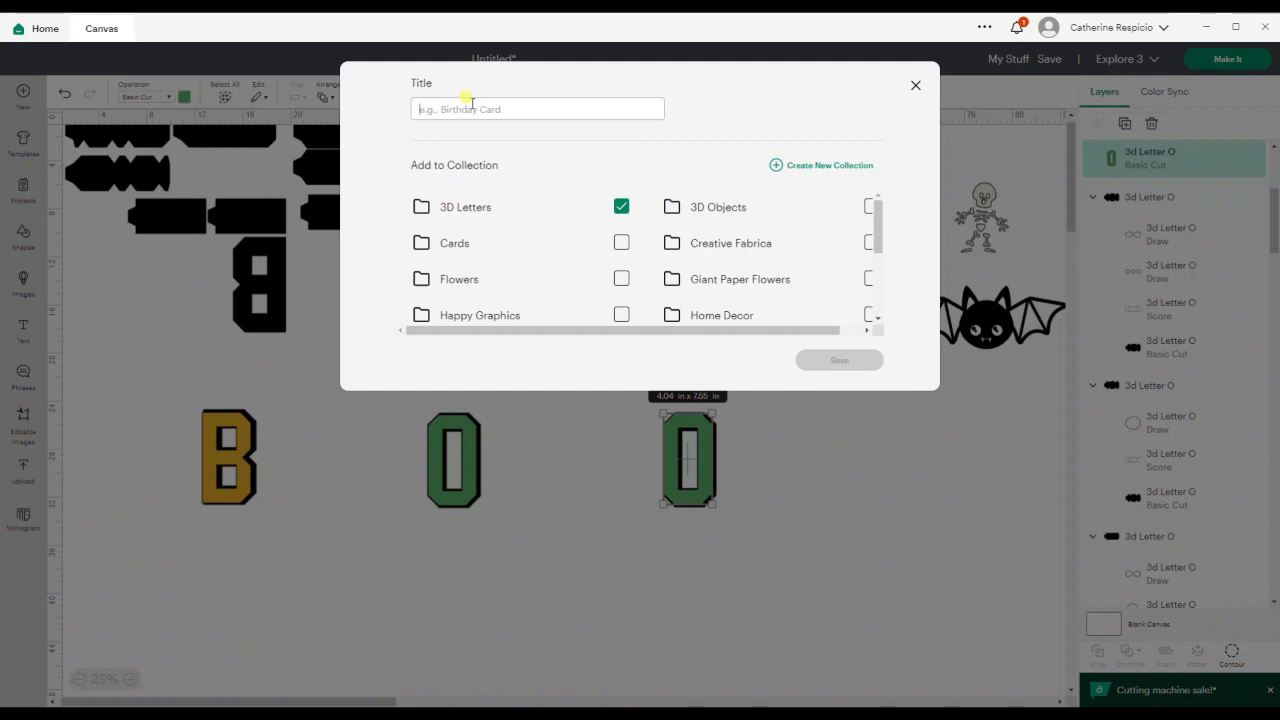
pyautogui.write('Boo Tut')
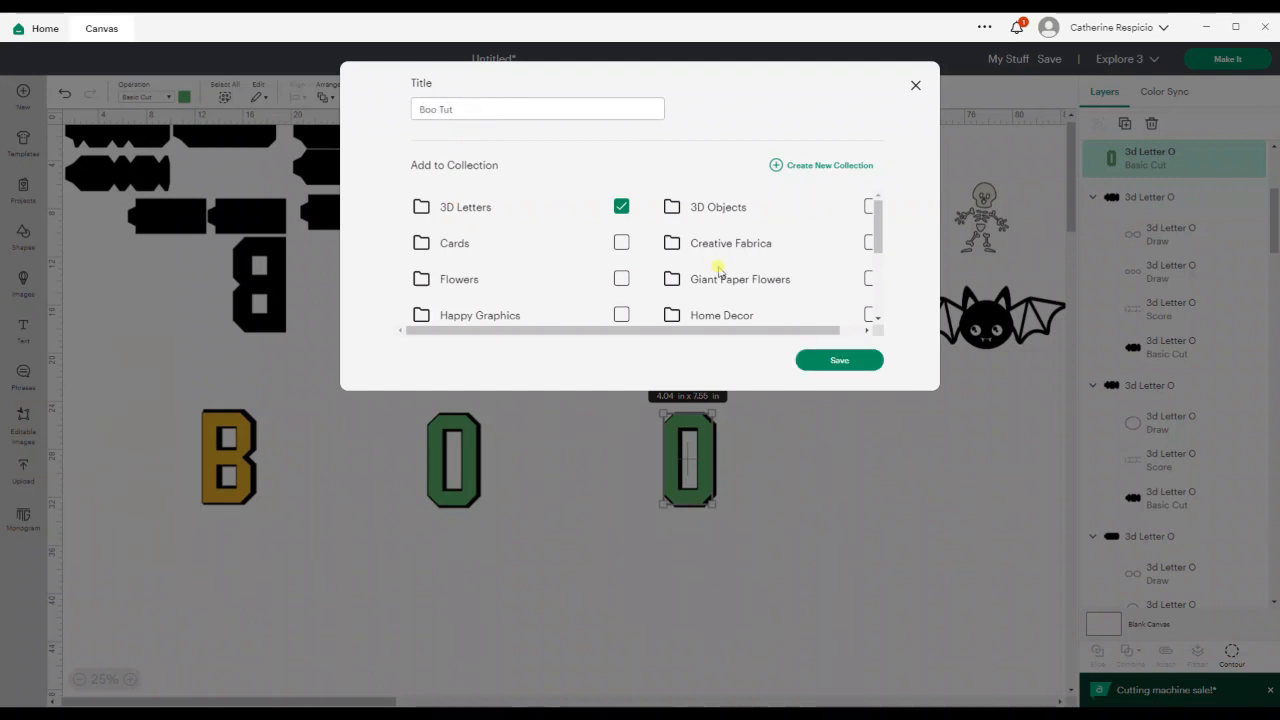
pyautogui.click(840, 362)
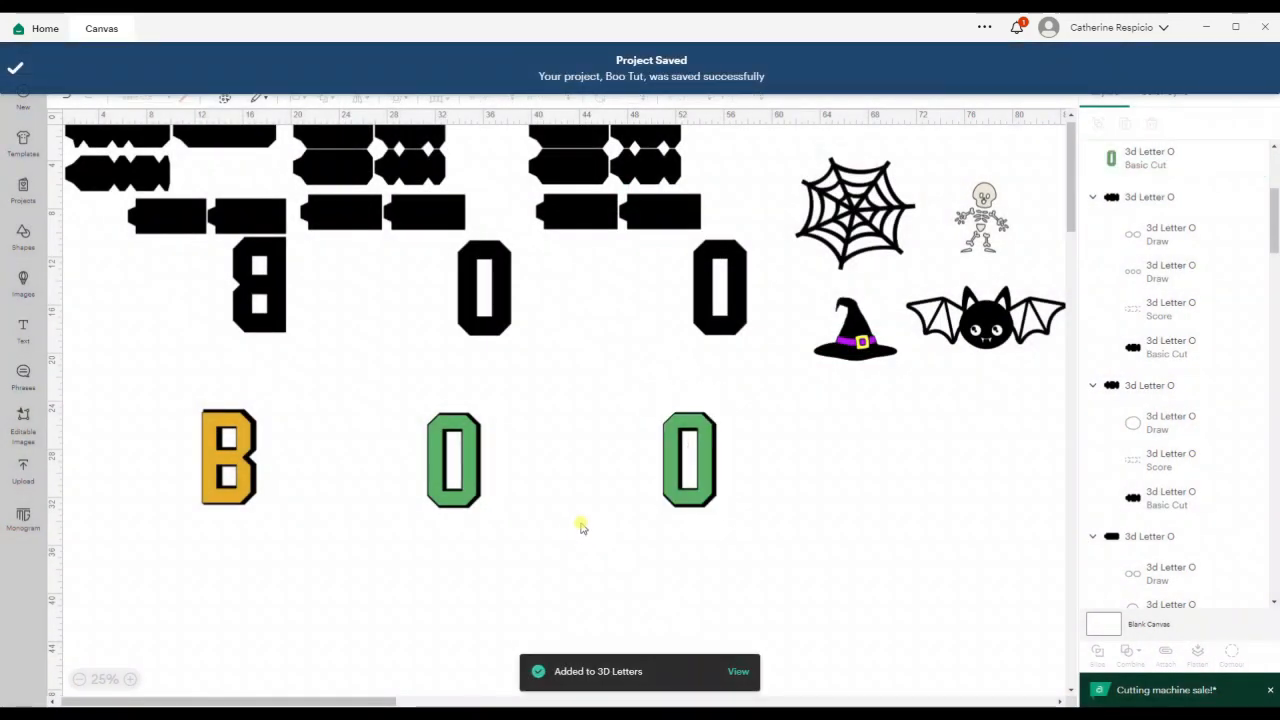
# Move the spider web, skeleton, witch's hat and bat together to just below the layered BOO letters.
pyautogui.click(206, 490)
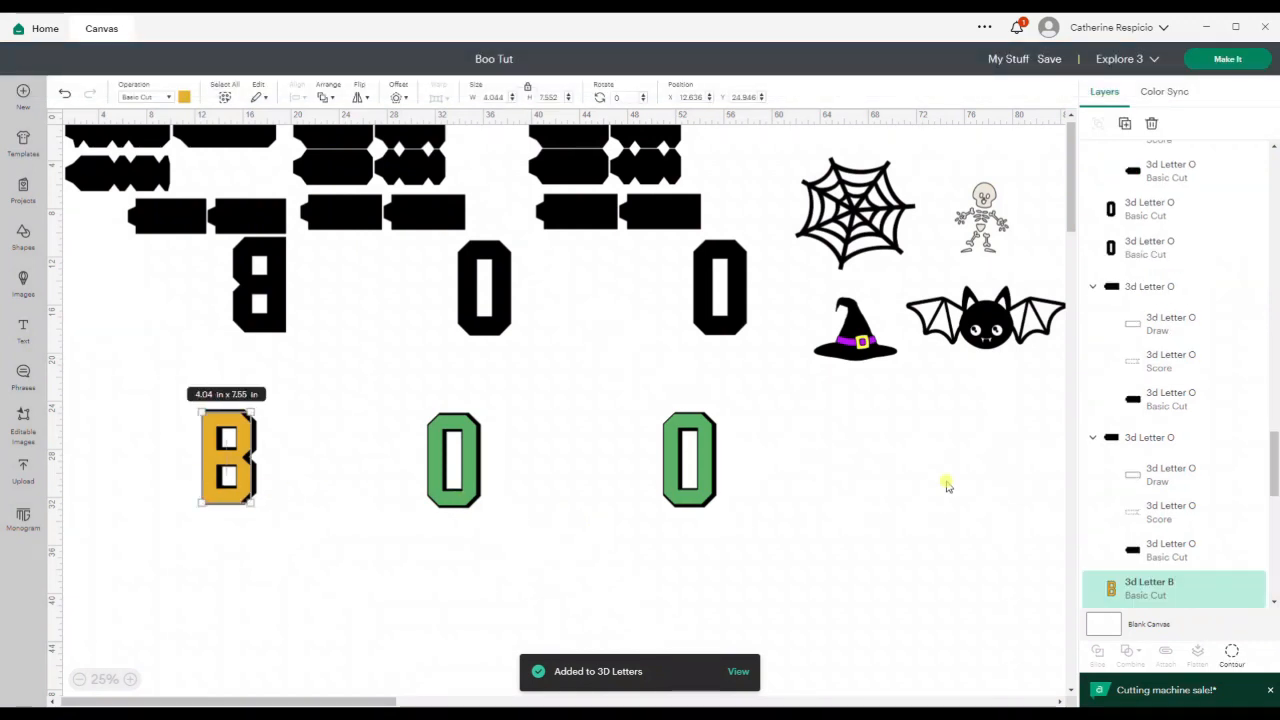
pyautogui.moveTo(1011, 406); pyautogui.dragTo(292, 550)
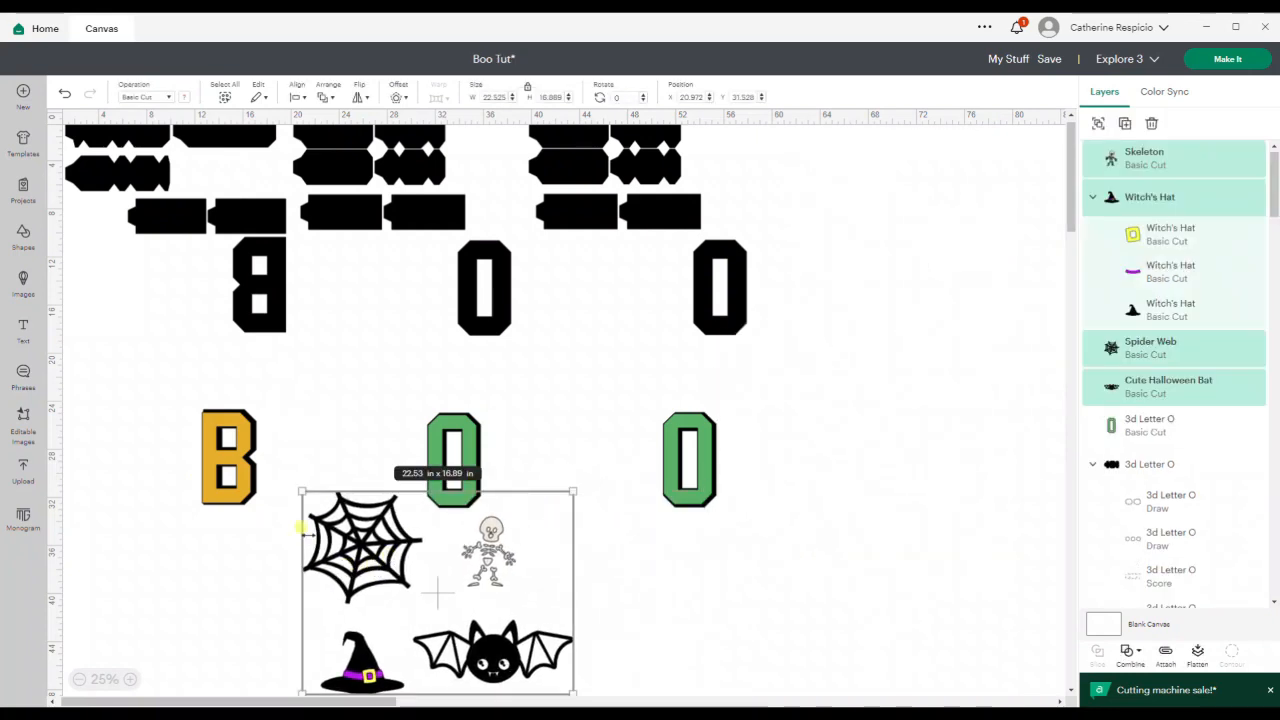
pyautogui.click(250, 541)
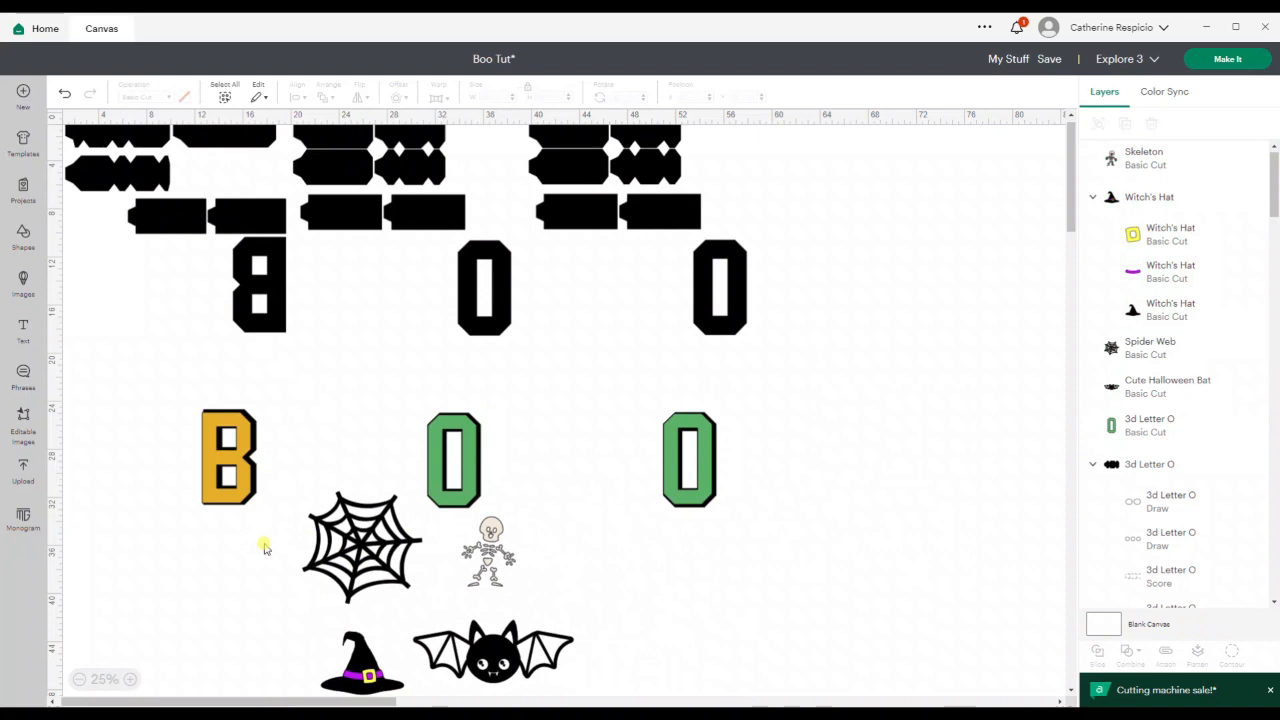
# Move the black B face closer to the Os and place the yellow B back over it.
pyautogui.click(127, 680)
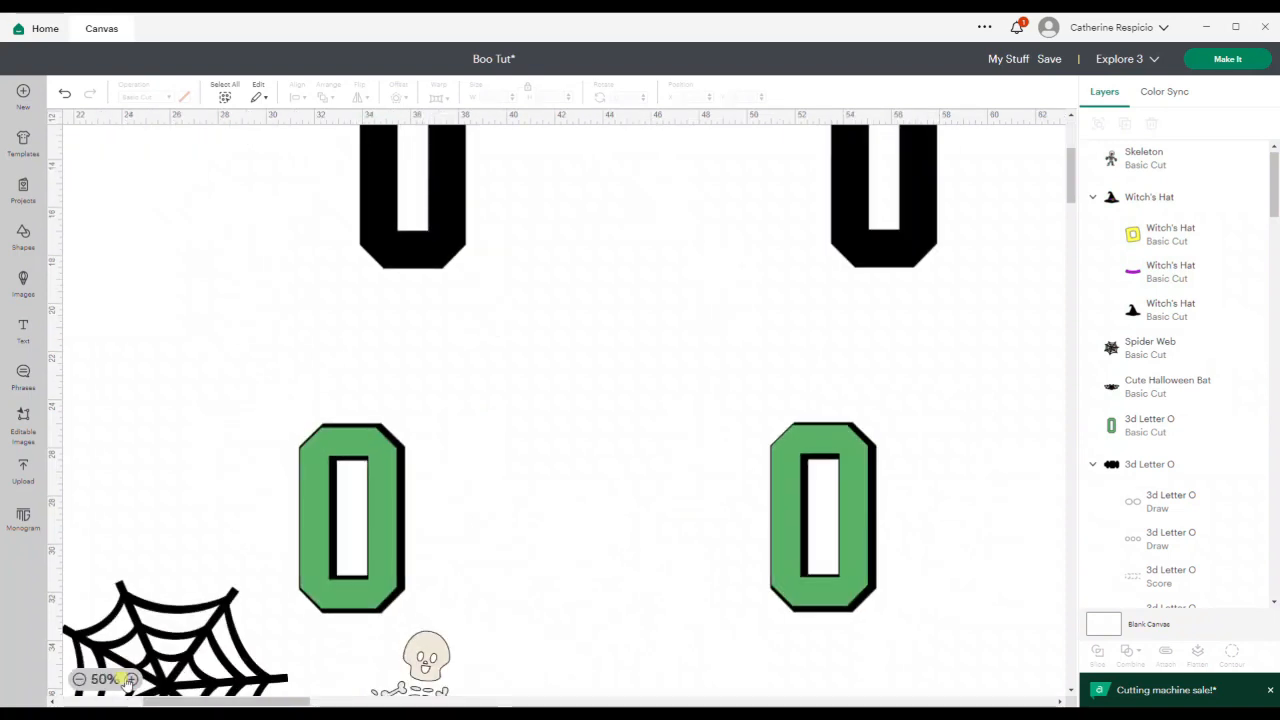
pyautogui.moveTo(219, 701); pyautogui.dragTo(181, 703)
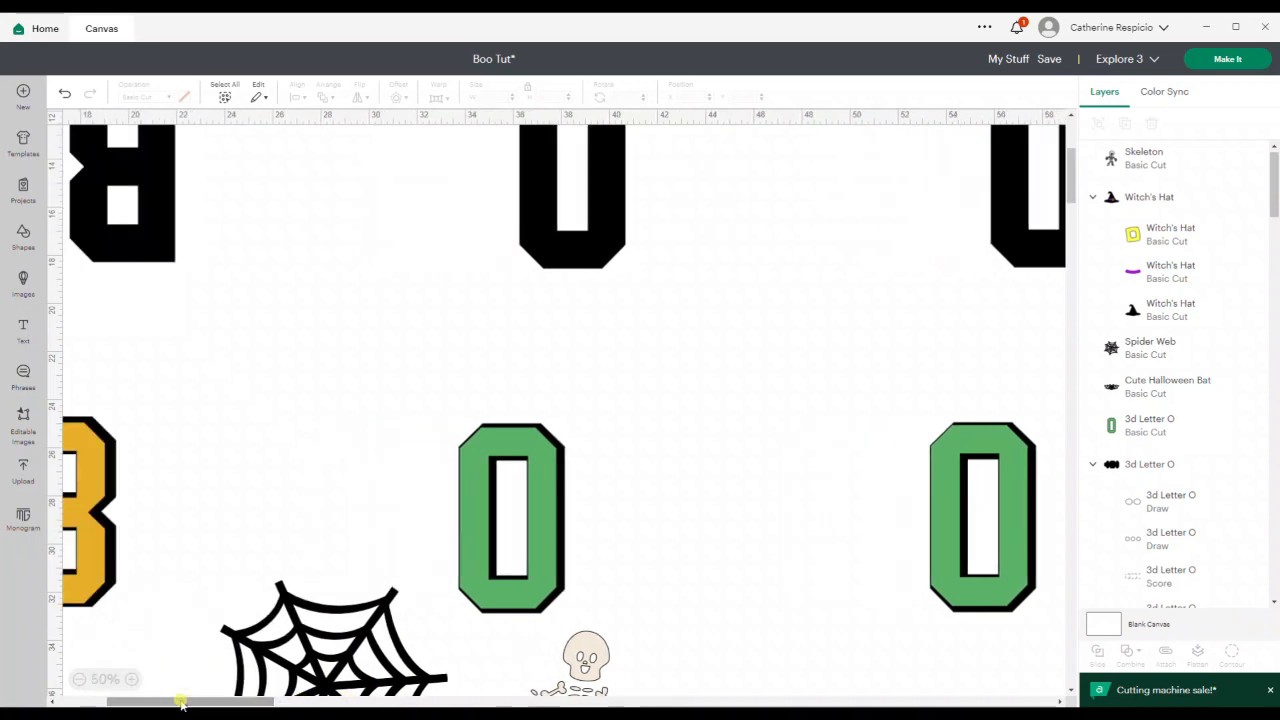
pyautogui.click(112, 453)
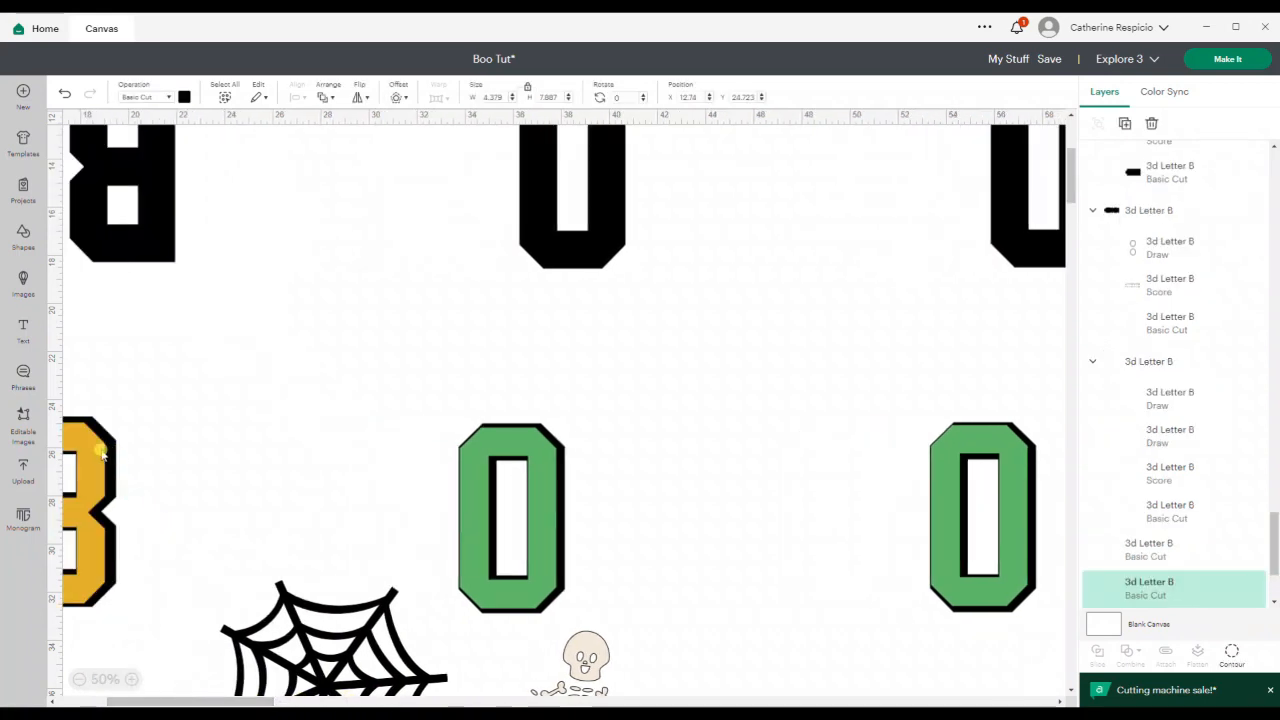
pyautogui.moveTo(101, 452); pyautogui.dragTo(106, 460)
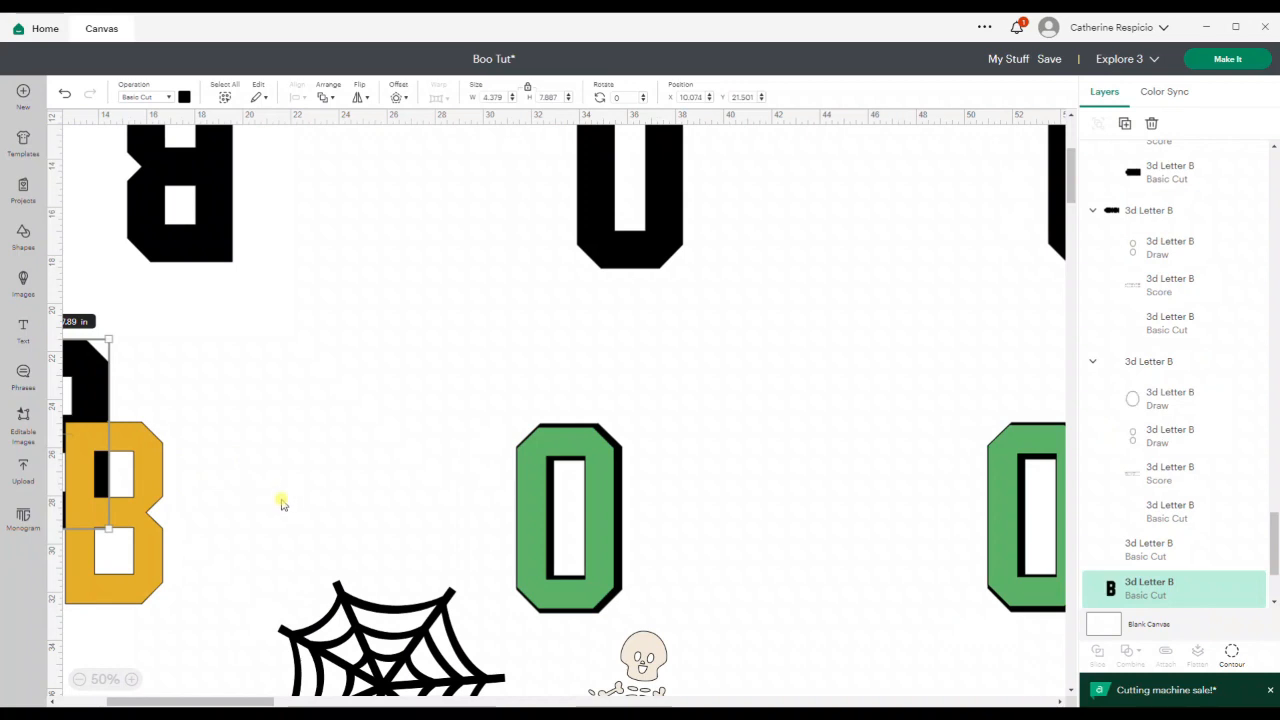
pyautogui.moveTo(94, 388); pyautogui.dragTo(351, 418)
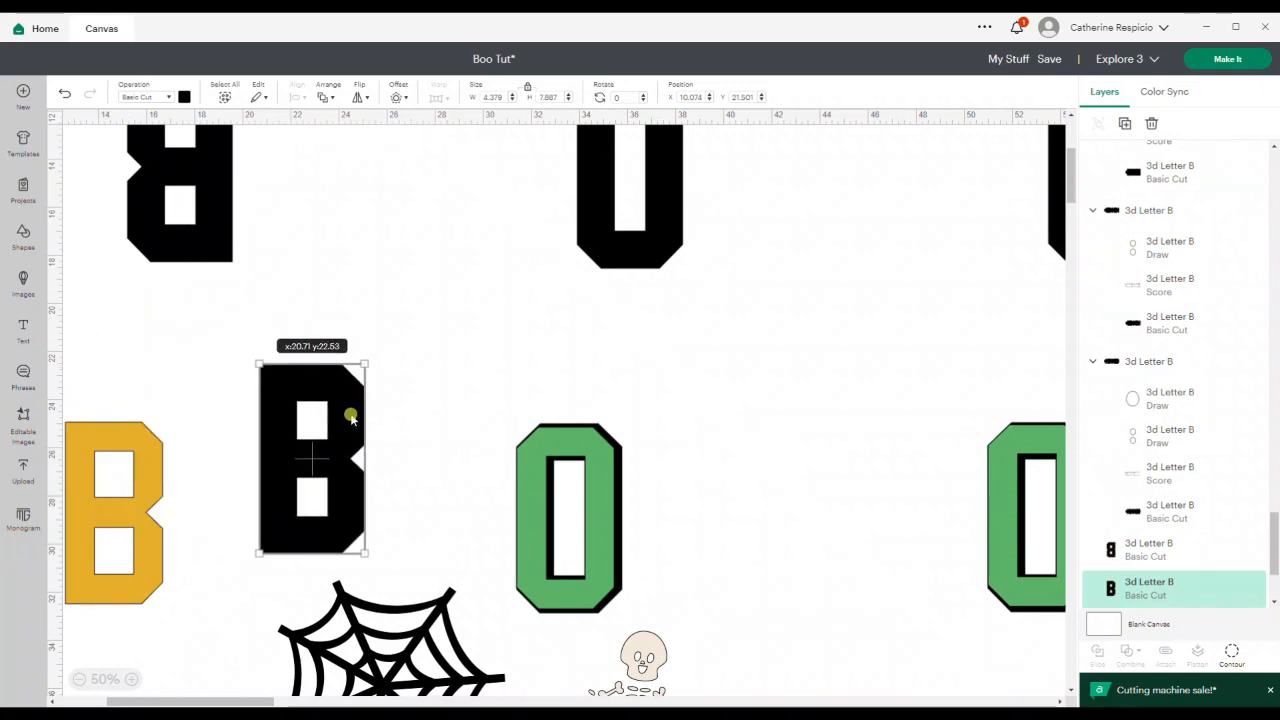
pyautogui.moveTo(166, 494); pyautogui.dragTo(333, 463)
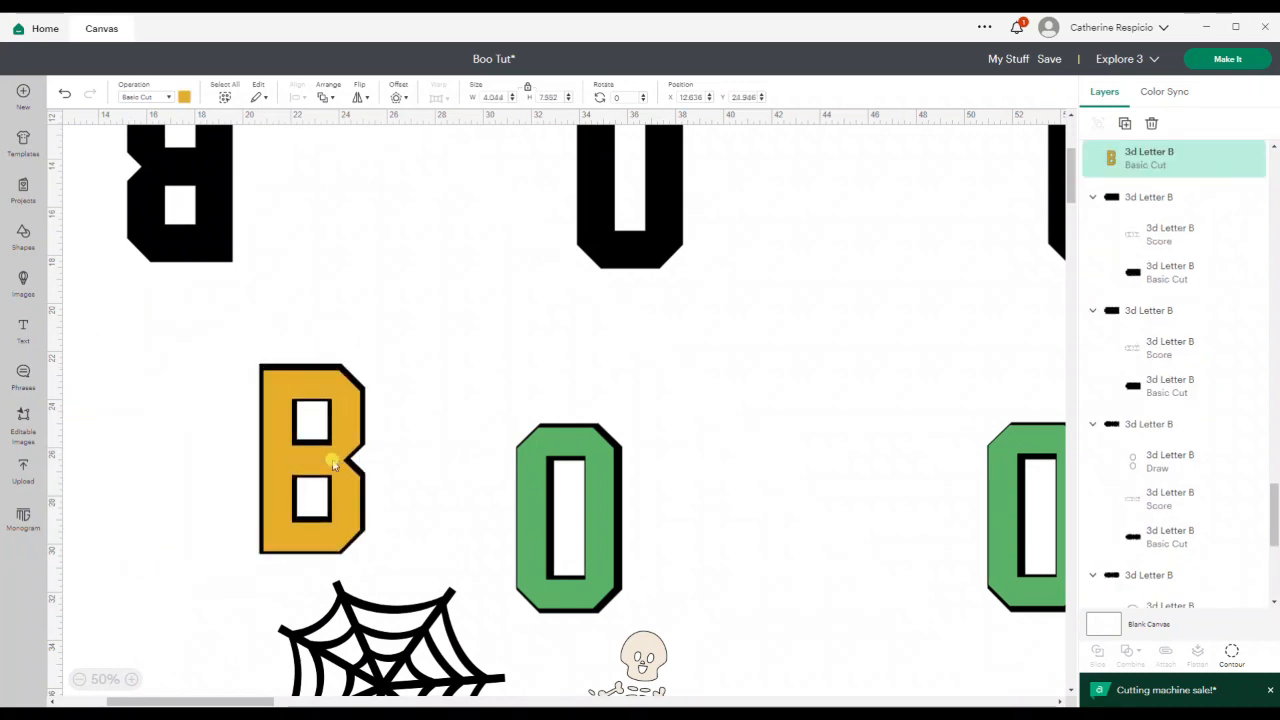
# Move each green O together with its black face closer to the B so the three letters form the word BOO.
pyautogui.moveTo(491, 395); pyautogui.dragTo(574, 430)
pyautogui.moveTo(1003, 453); pyautogui.dragTo(652, 373)
pyautogui.moveTo(548, 362); pyautogui.dragTo(561, 401)
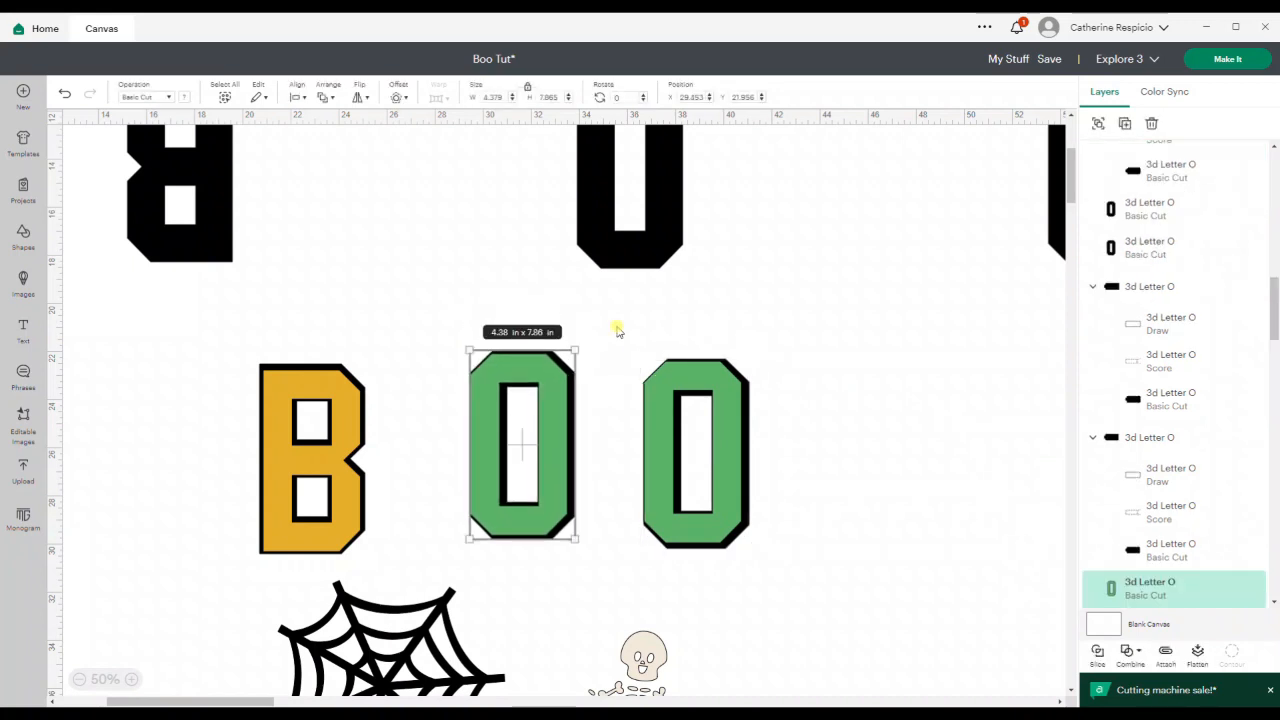
pyautogui.click(618, 331)
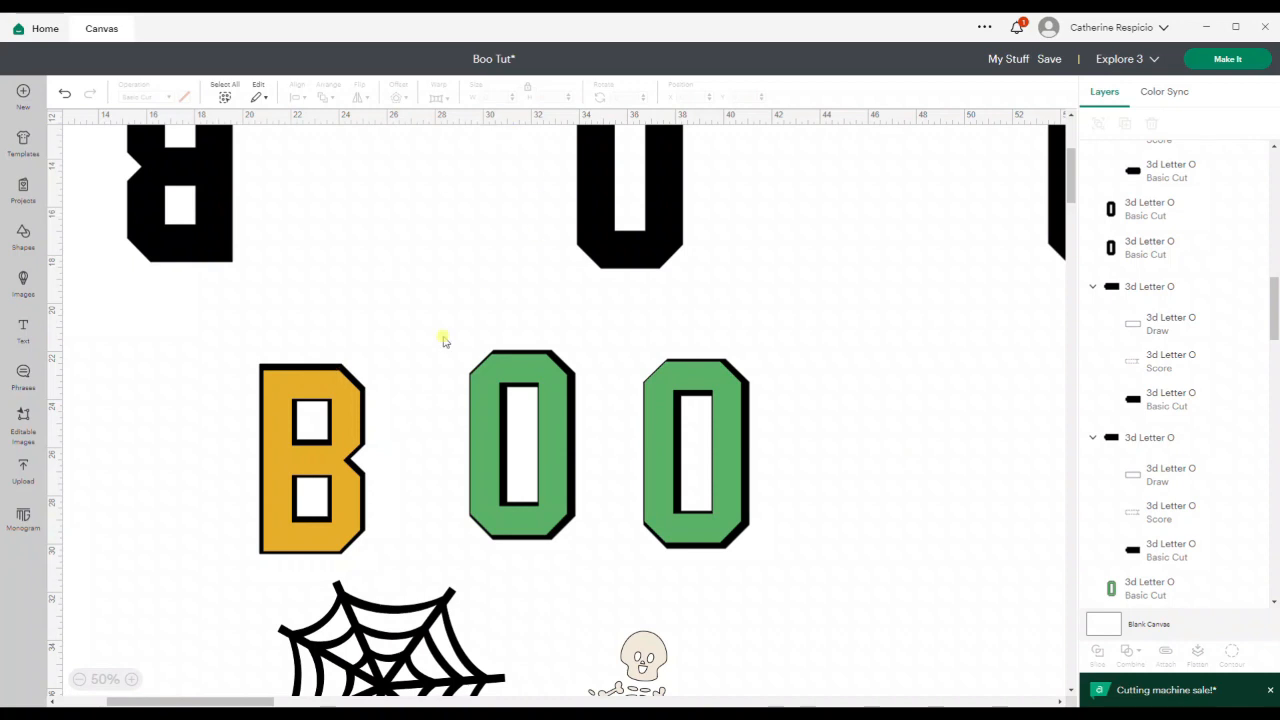
# Select all the layered BOO letters and align them with Center Vertically.
pyautogui.click(347, 419)
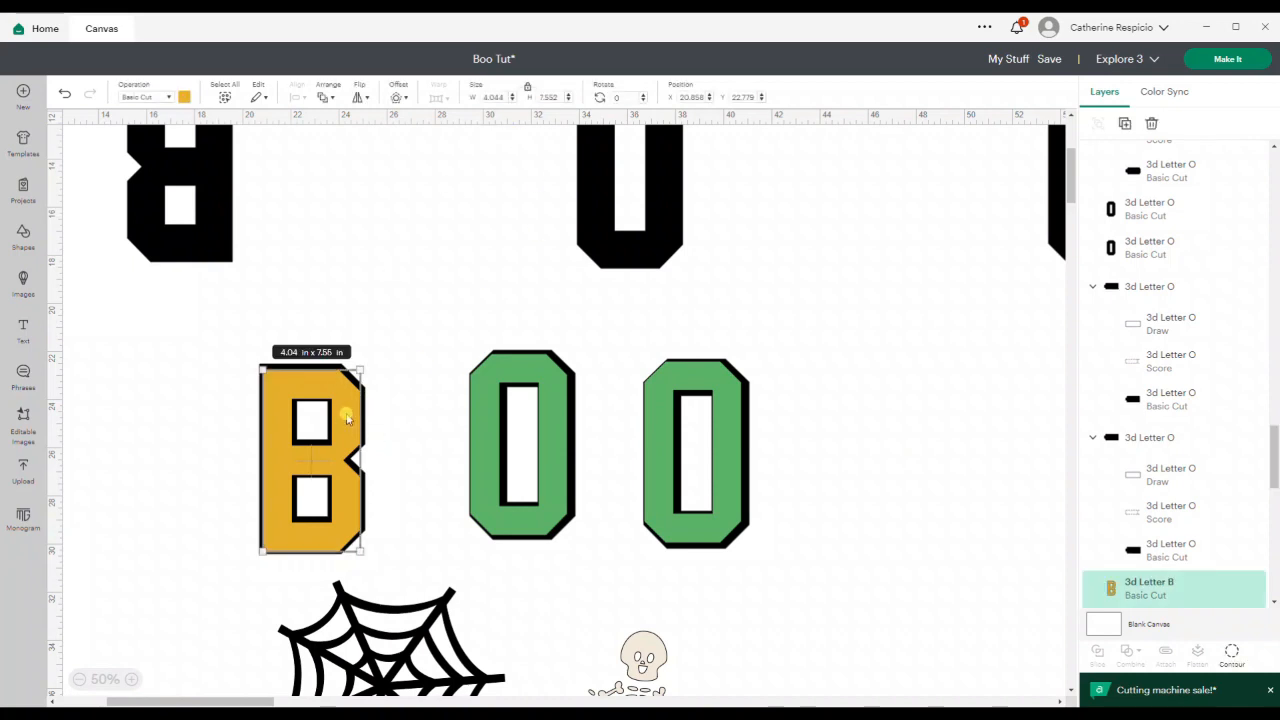
pyautogui.click(394, 337)
pyautogui.moveTo(211, 339); pyautogui.dragTo(734, 484)
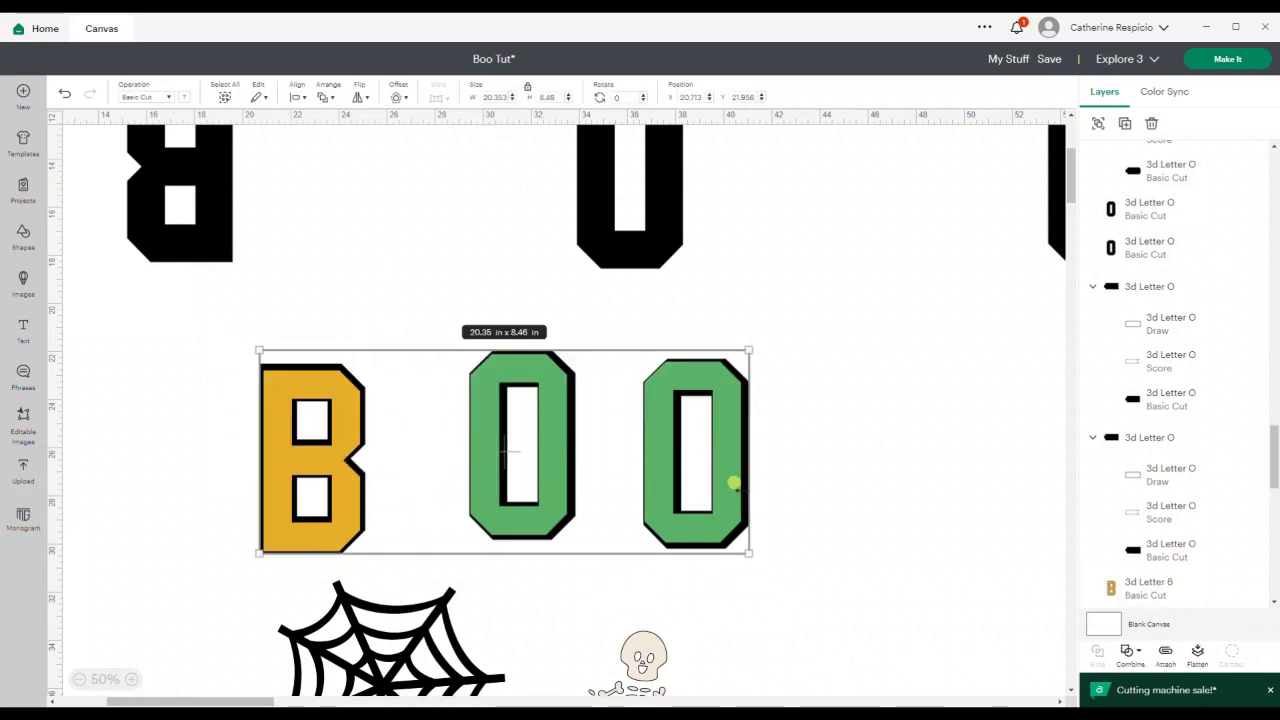
pyautogui.click(297, 100)
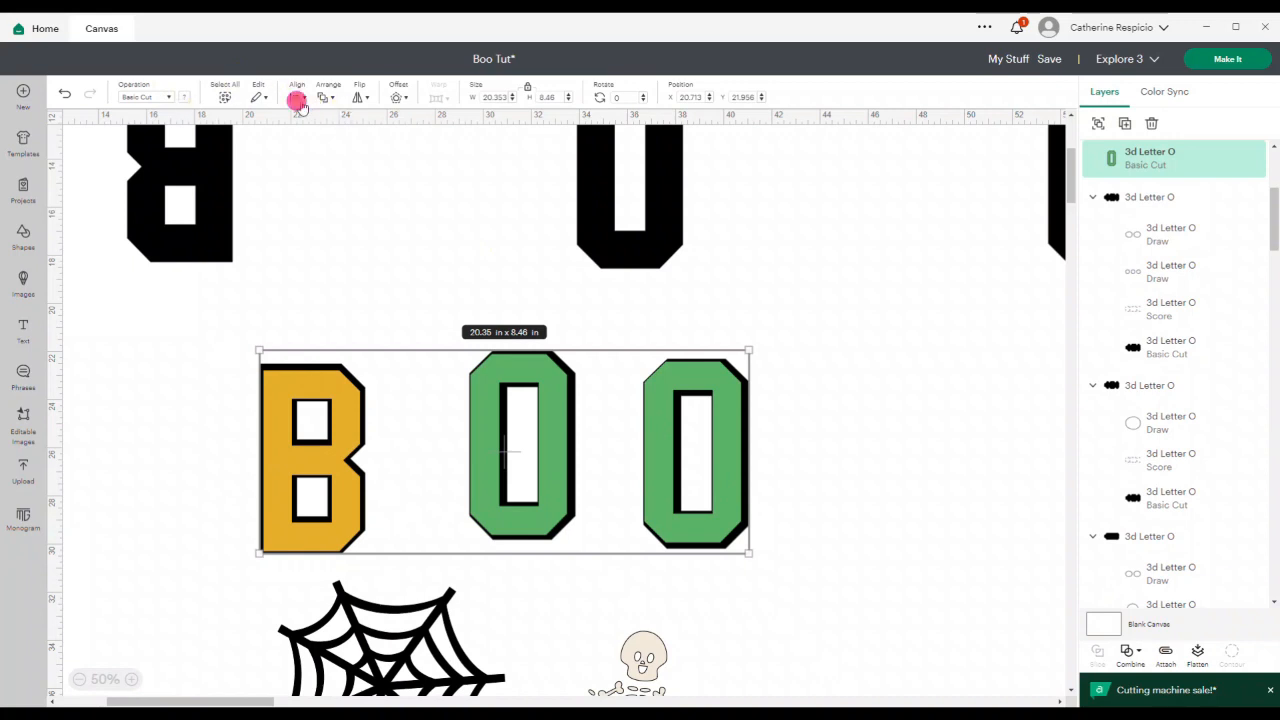
pyautogui.click(319, 234)
pyautogui.click(372, 251)
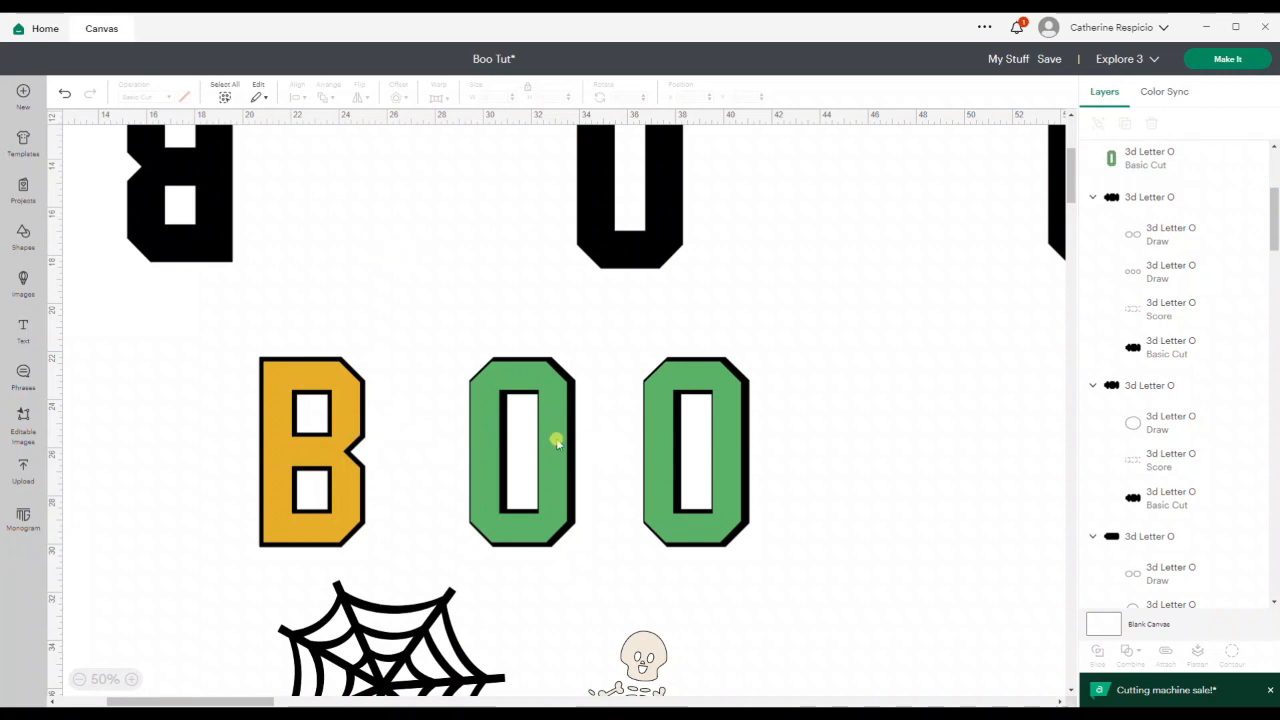
# Center each green O on its black face using the Center alignment.
pyautogui.click(523, 377)
pyautogui.click(299, 97)
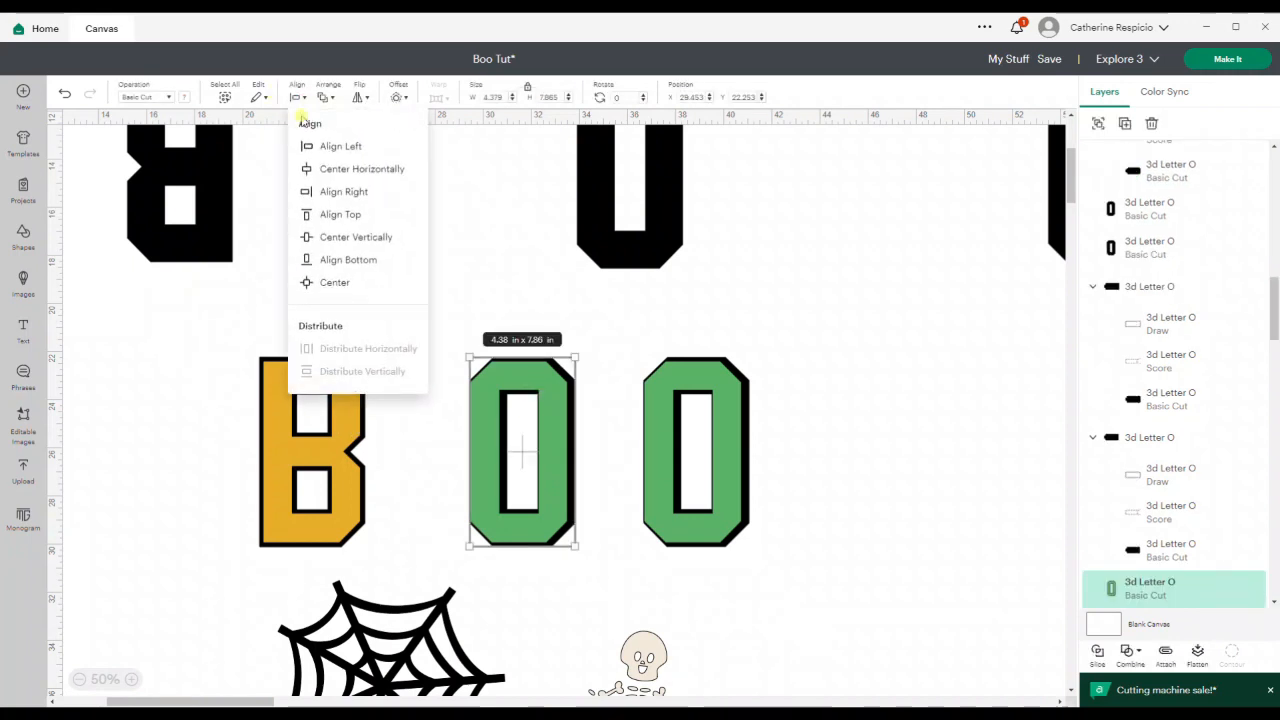
pyautogui.click(314, 280)
pyautogui.click(666, 366)
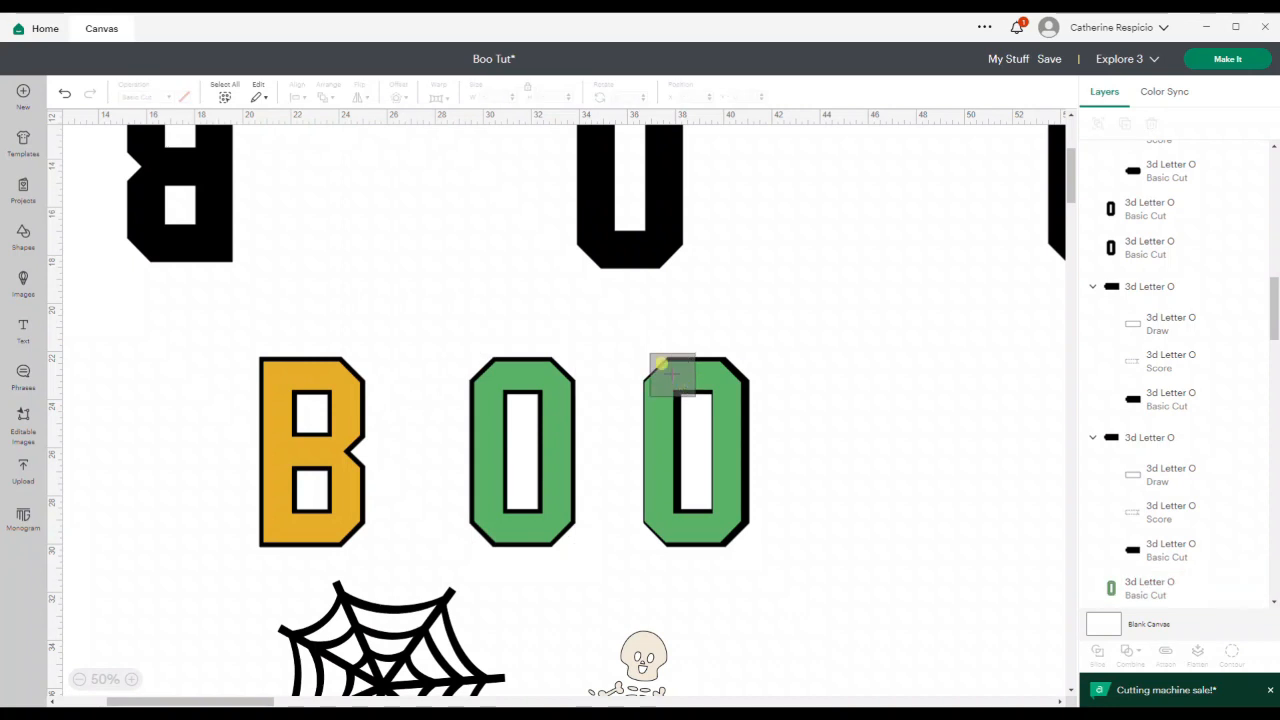
pyautogui.click(299, 97)
pyautogui.click(332, 283)
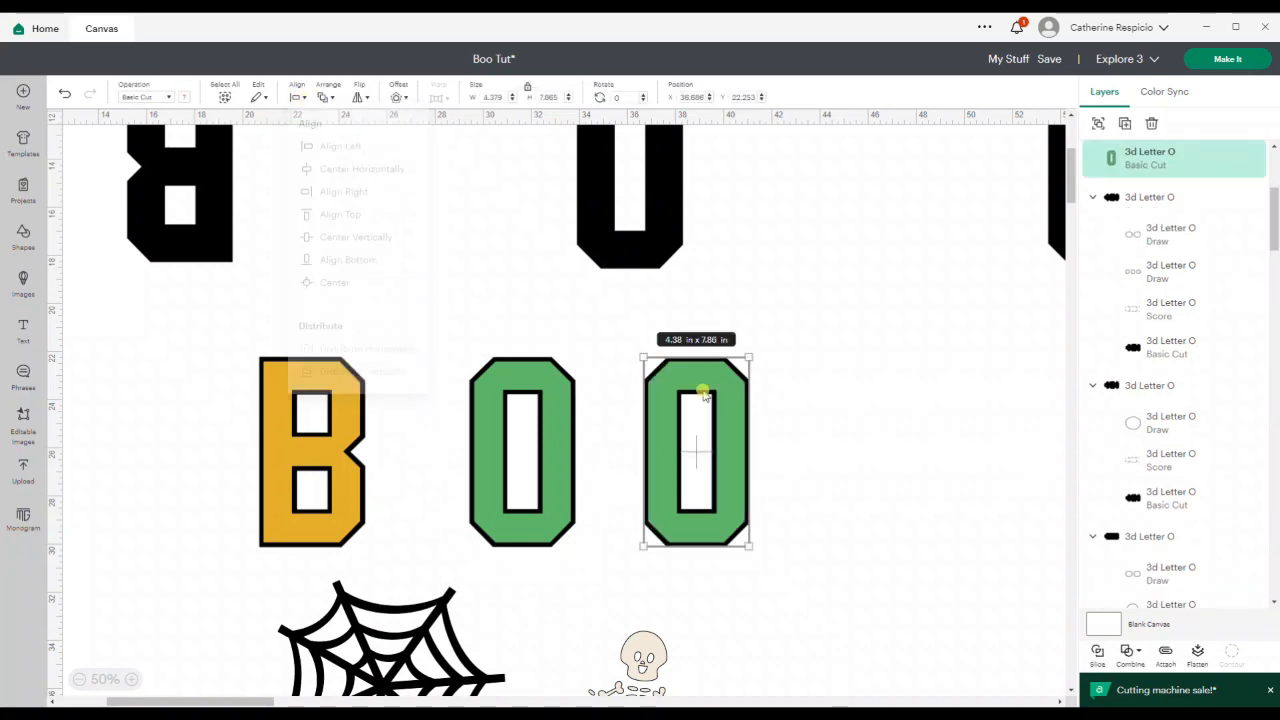
# Move the last O with its black face farther from the middle O to even out the letter spacing.
pyautogui.click(834, 460)
pyautogui.moveTo(838, 485); pyautogui.dragTo(786, 410)
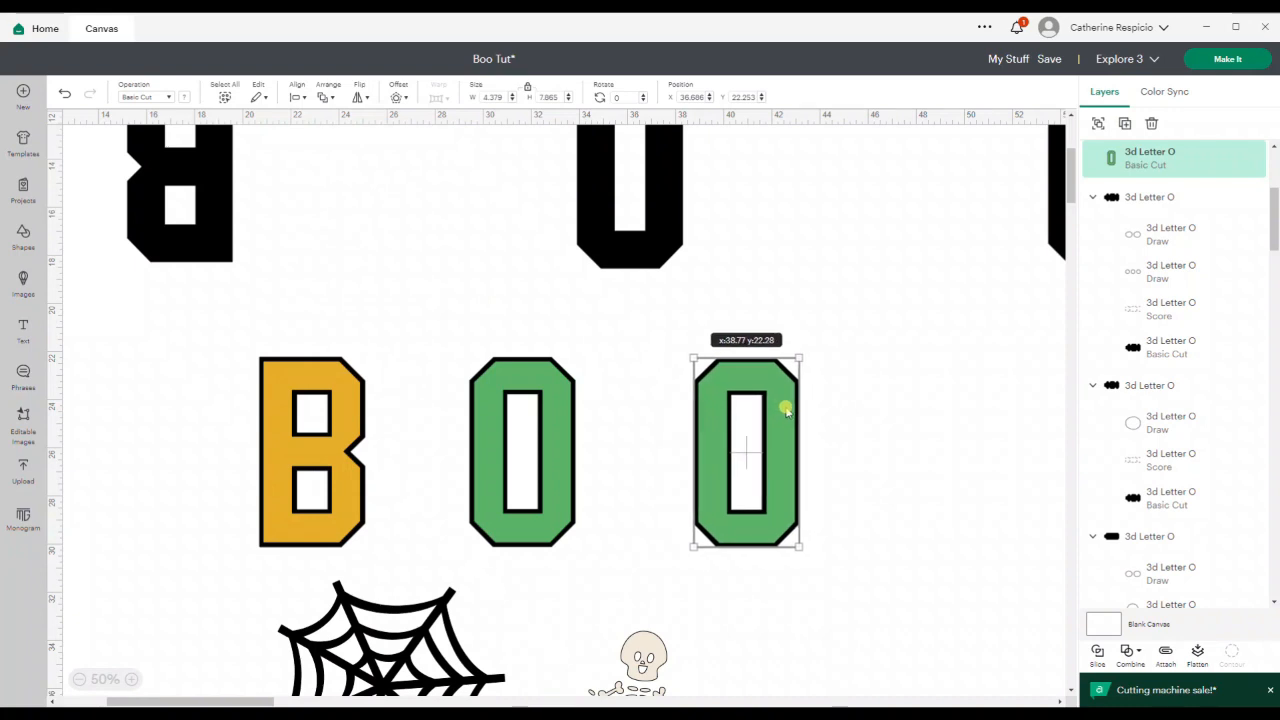
pyautogui.click(660, 420)
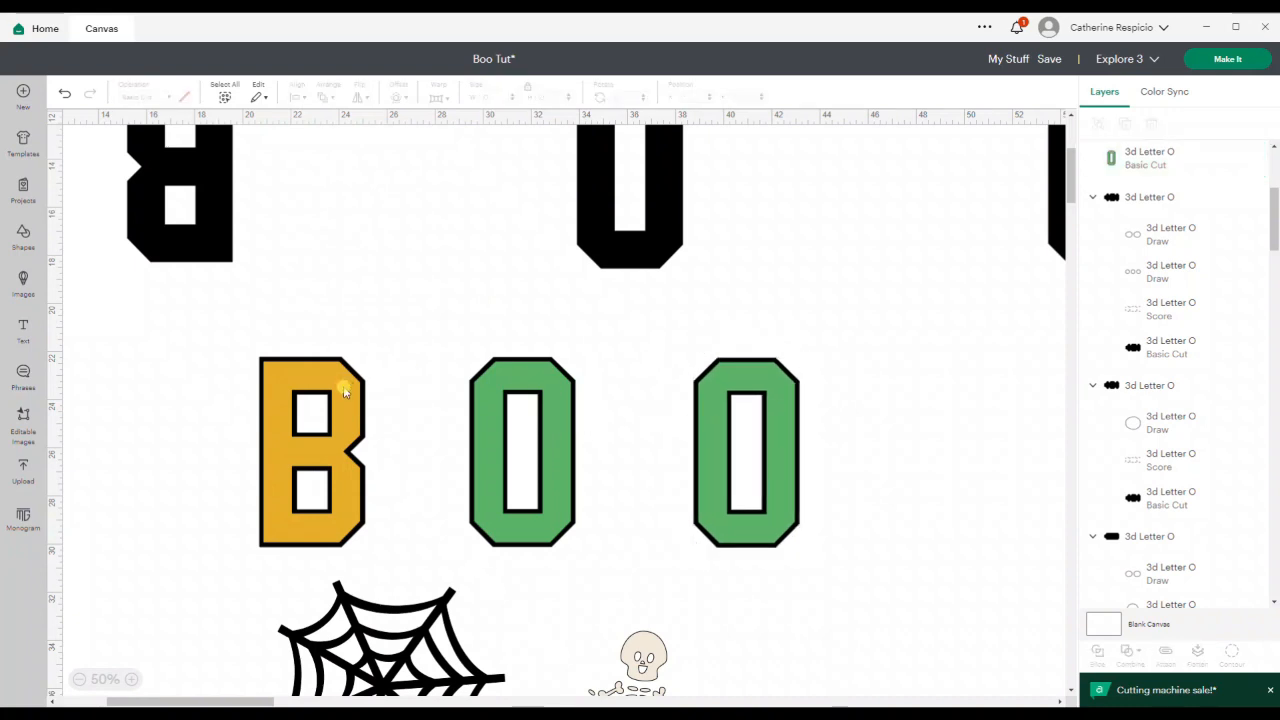
# Recolour the yellow B and both green O overlays with the purple from the project's material colours.
pyautogui.click(343, 392)
pyautogui.keyDown('shift'); pyautogui.click(512, 378); pyautogui.keyUp('shift')
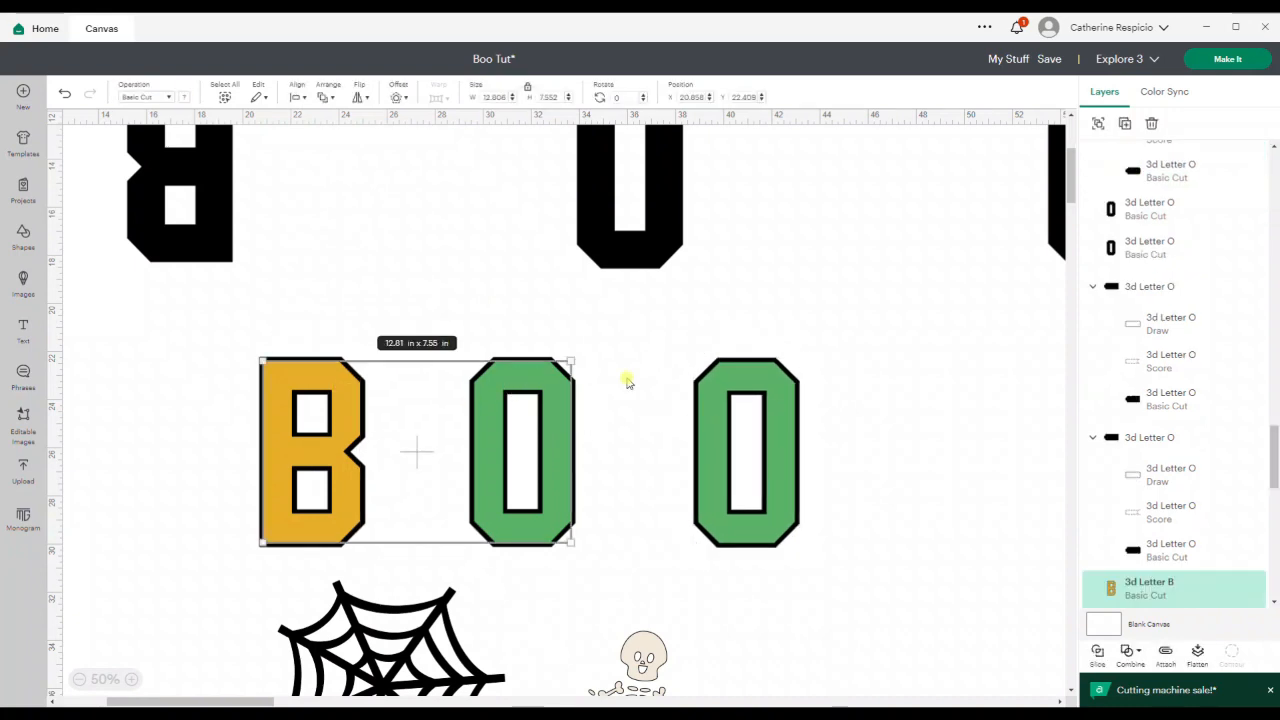
pyautogui.keyDown('shift'); pyautogui.click(717, 390); pyautogui.keyUp('shift')
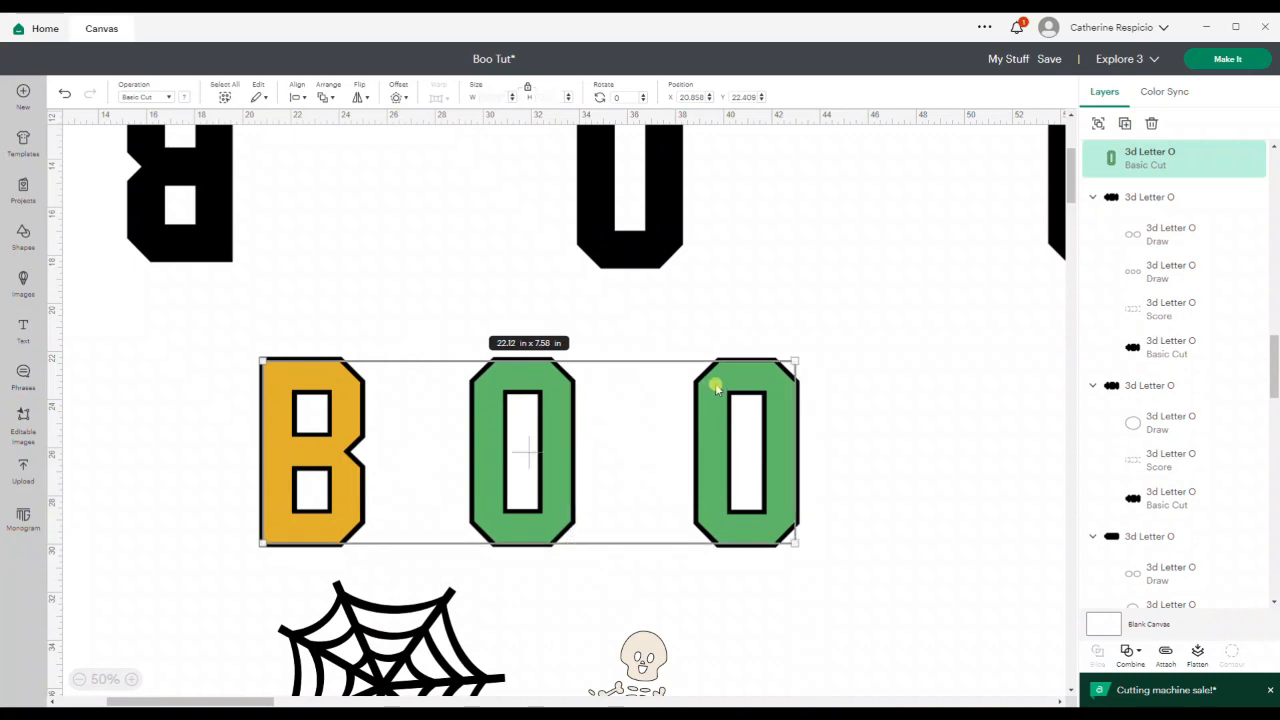
pyautogui.click(181, 99)
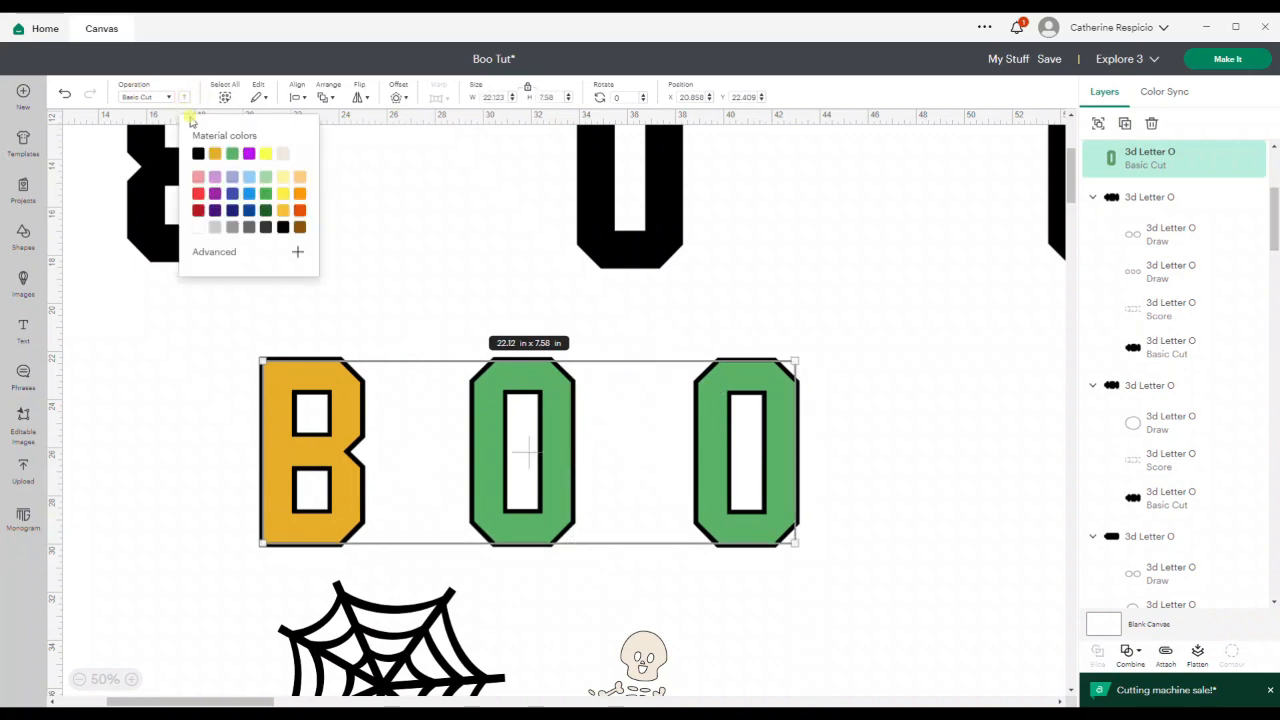
pyautogui.click(250, 156)
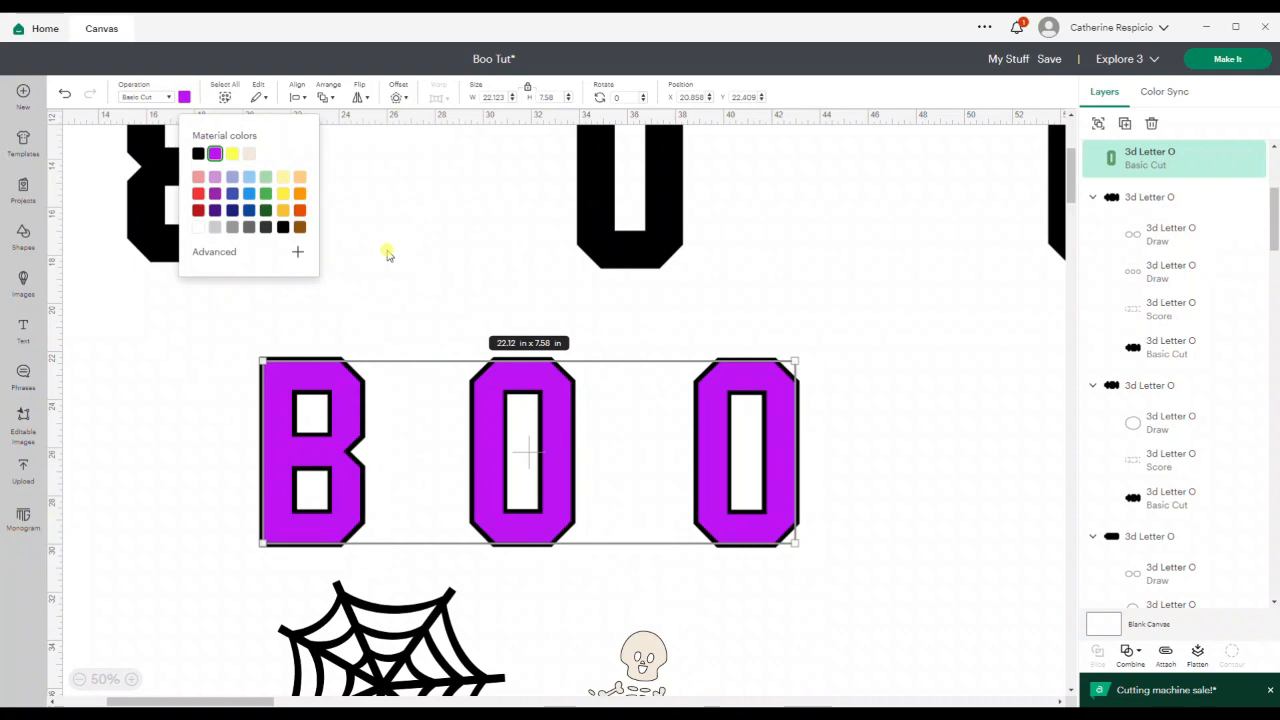
pyautogui.click(388, 254)
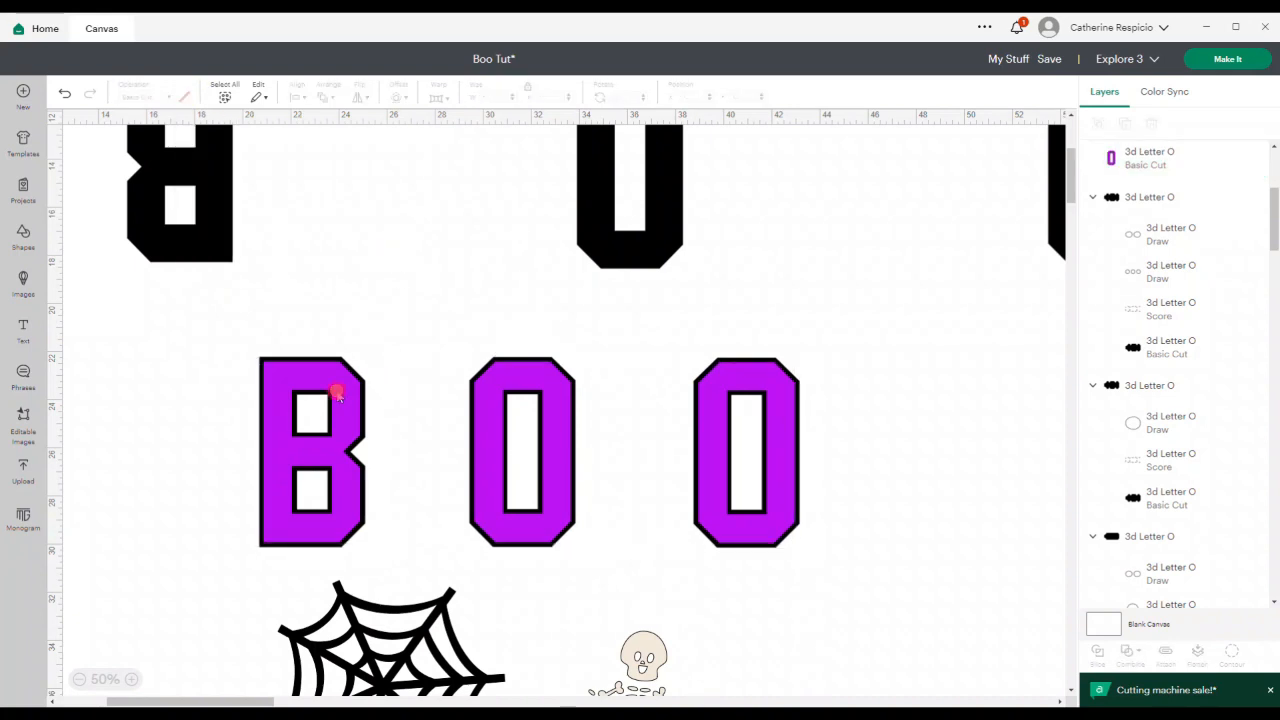
# Set up an Offset on the purple B and both purple O overlays with a distance of -.25 in.
pyautogui.click(338, 395)
pyautogui.keyDown('shift'); pyautogui.click(511, 374); pyautogui.keyUp('shift')
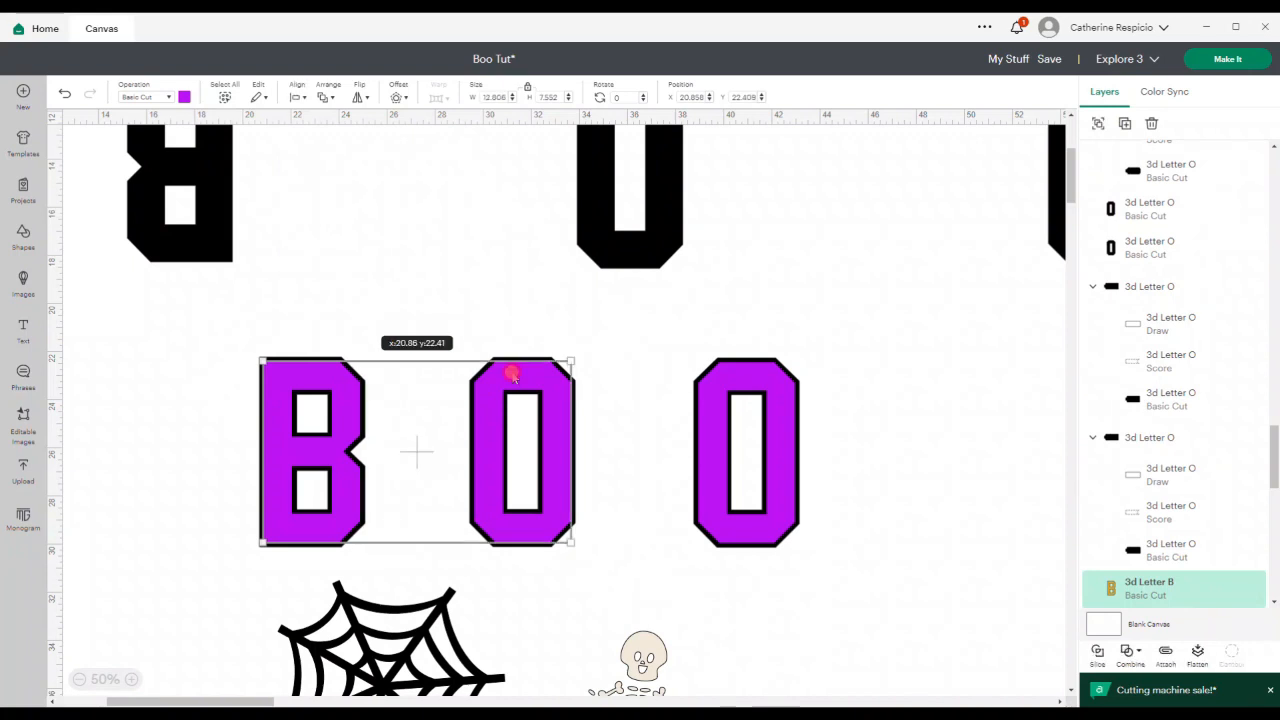
pyautogui.keyDown('shift'); pyautogui.click(738, 372); pyautogui.keyUp('shift')
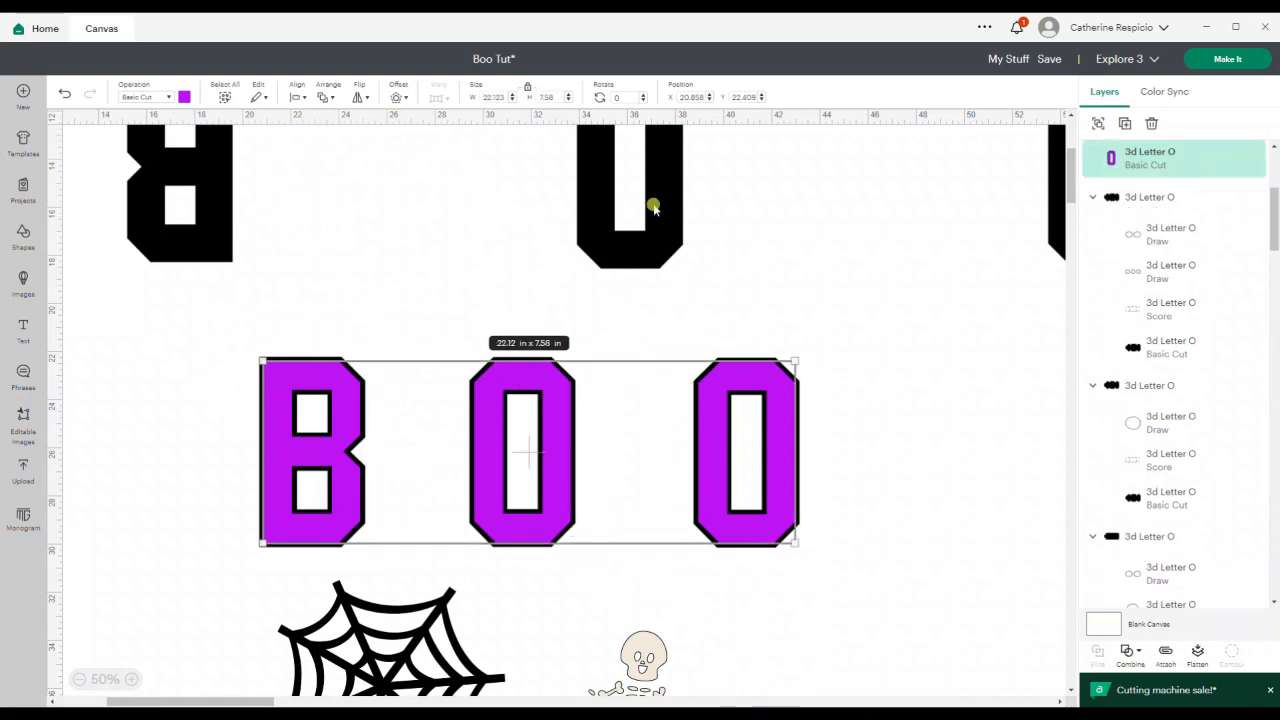
pyautogui.click(398, 98)
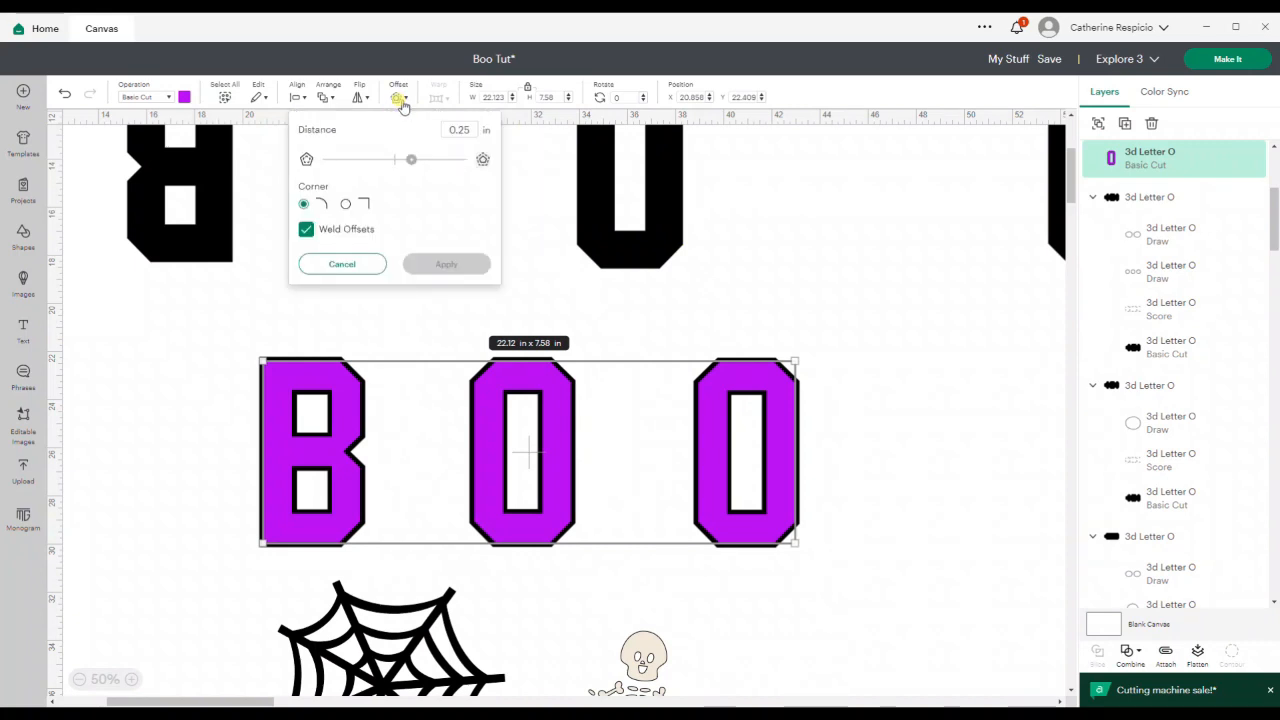
pyautogui.click(473, 129)
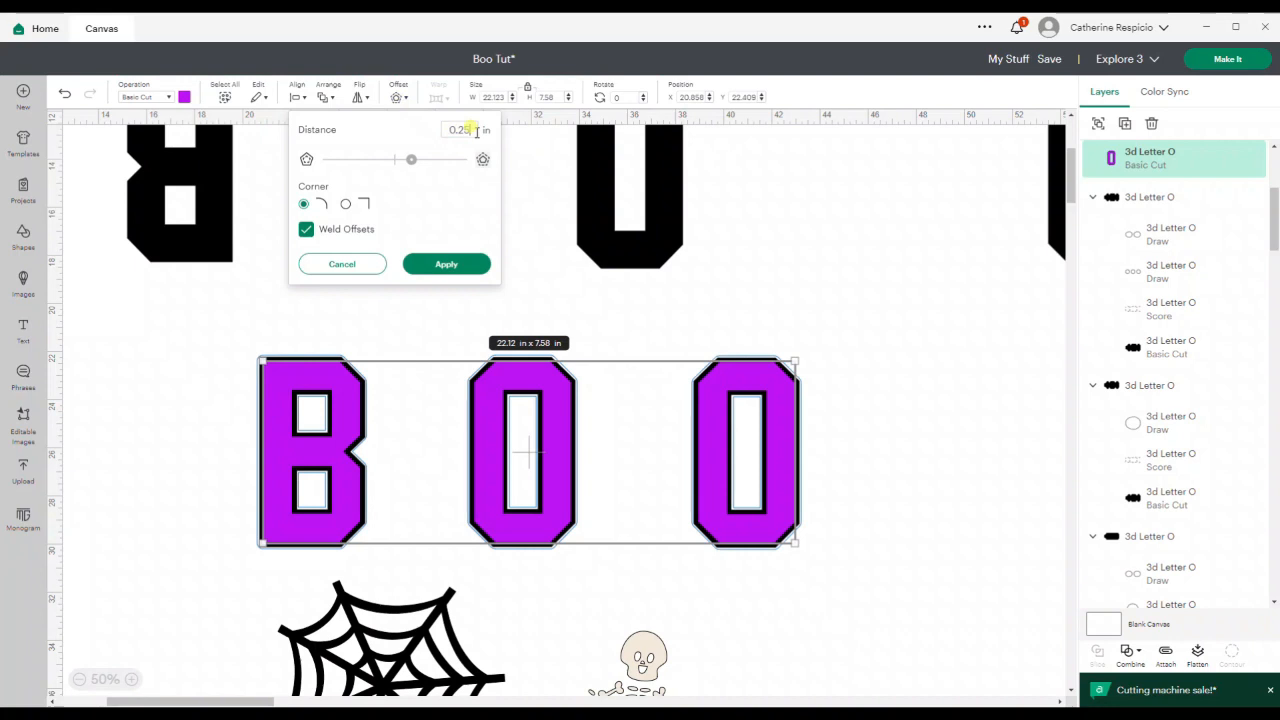
pyautogui.moveTo(476, 131); pyautogui.dragTo(463, 133)
pyautogui.click(430, 205)
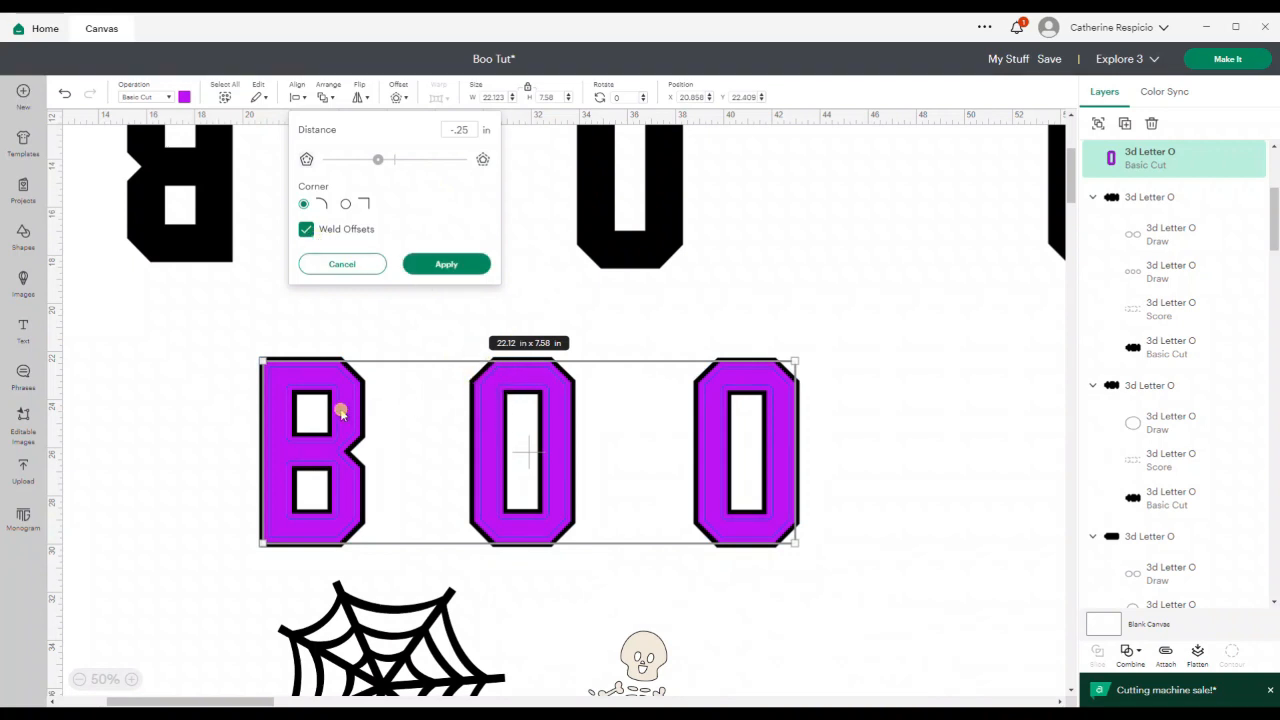
# Give the offset square corners and turn off Weld Offsets.
pyautogui.click(345, 205)
pyautogui.click(303, 205)
pyautogui.click(343, 206)
pyautogui.click(306, 232)
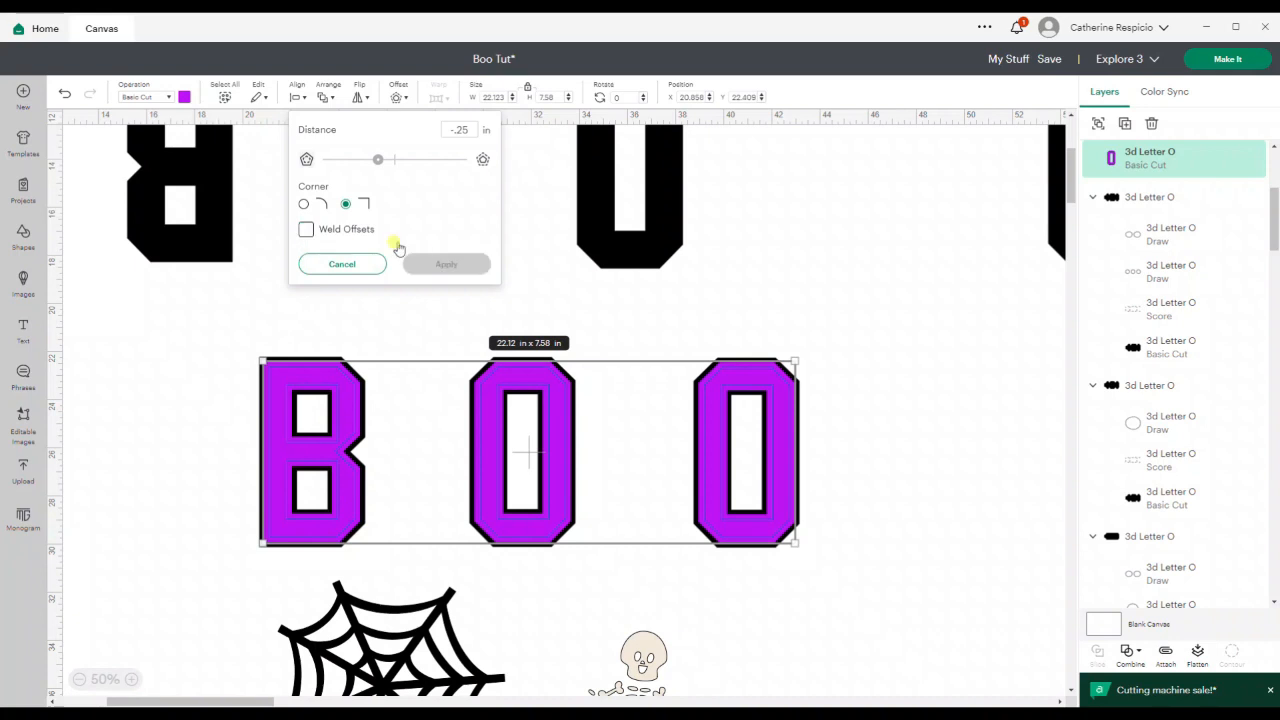
# Try the -.25 in offset on the purple letters and undo it.
pyautogui.click(428, 265)
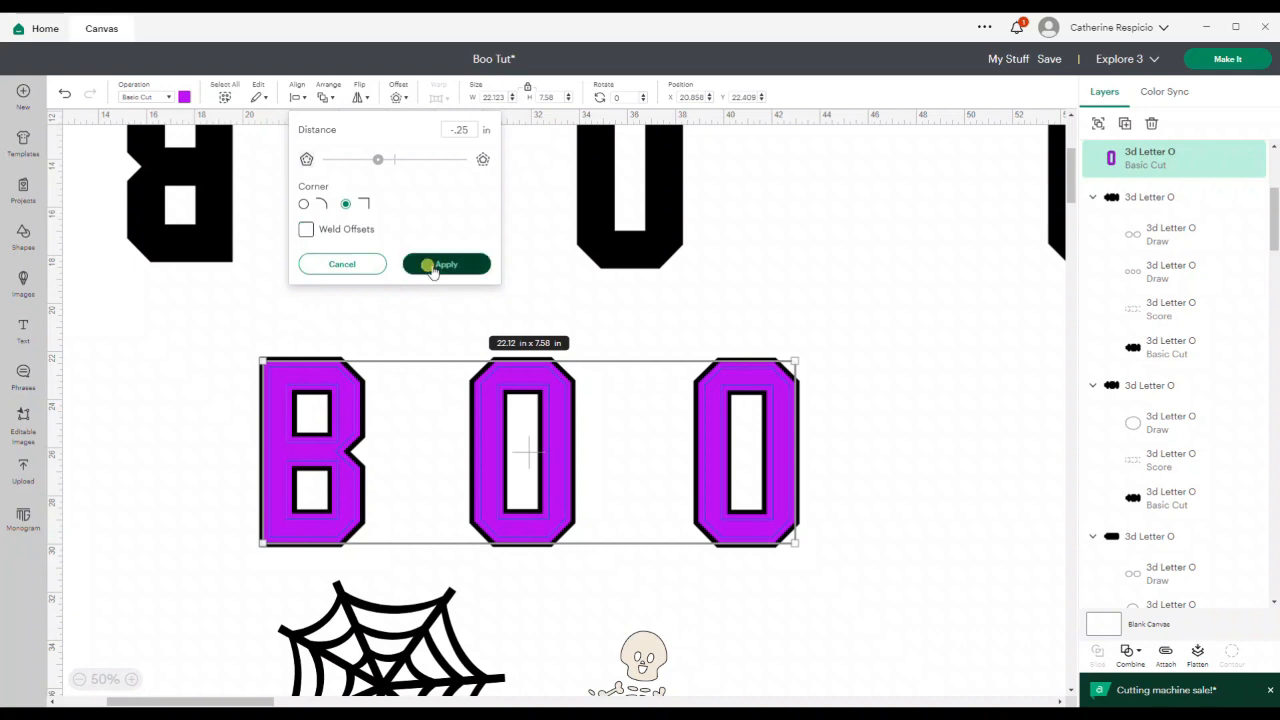
pyautogui.click(430, 265)
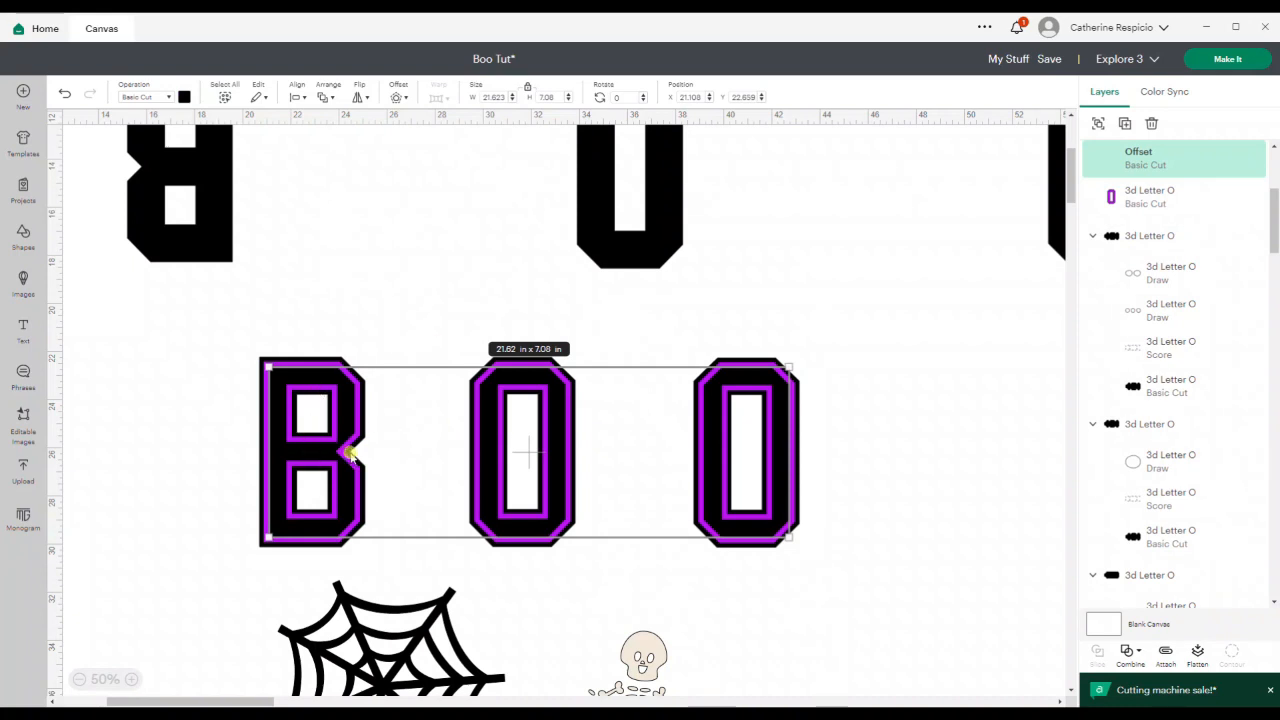
pyautogui.click(63, 97)
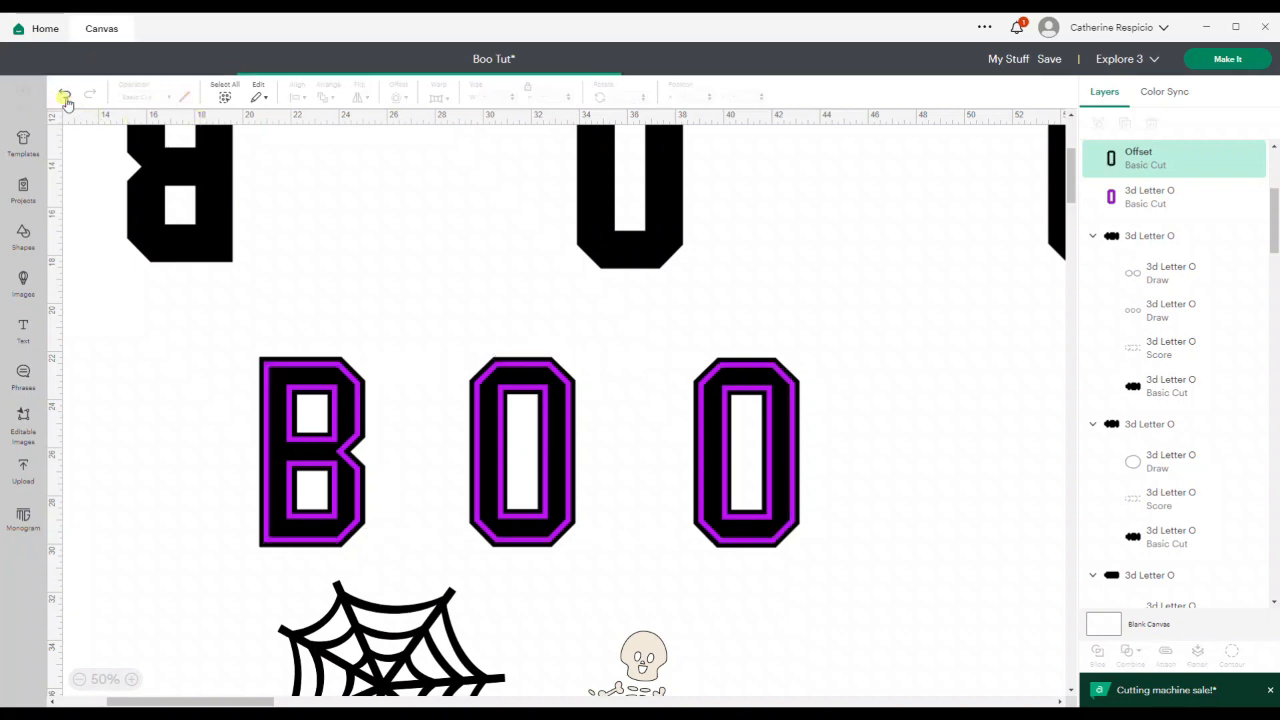
# Offset the purple B and both purple O overlays by -.15 in with square corners and without welding.
pyautogui.click(339, 399)
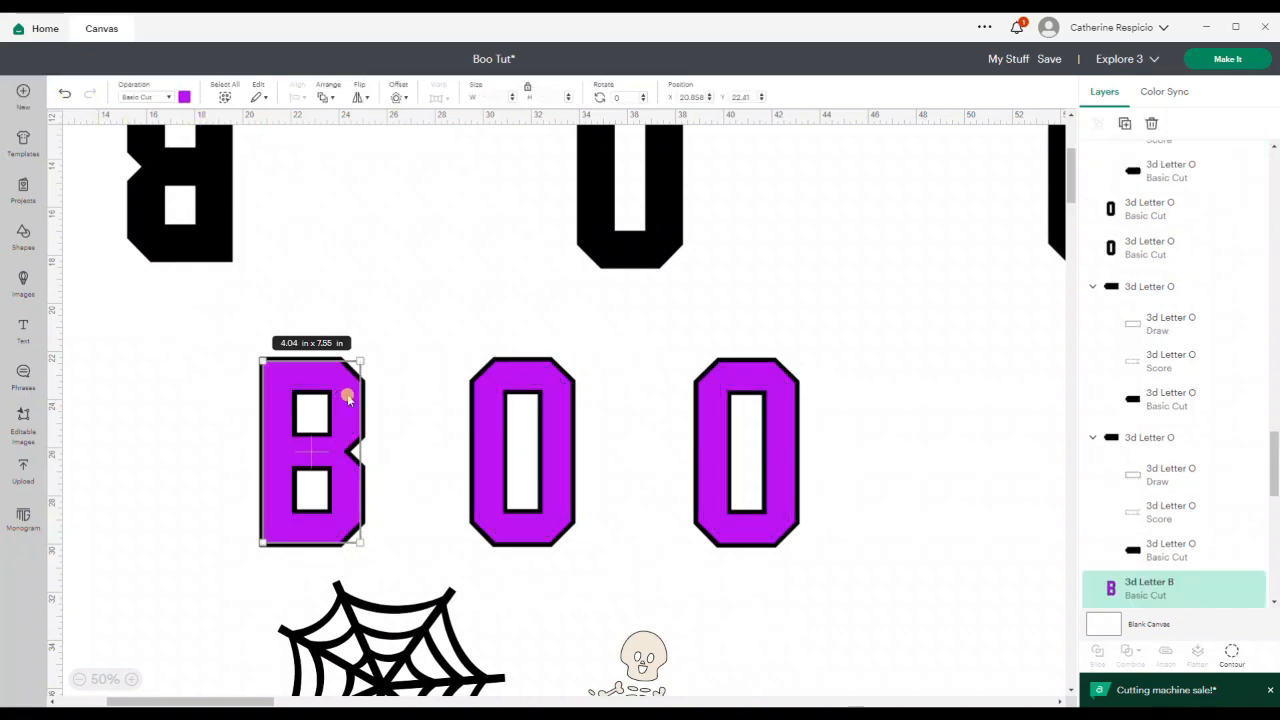
pyautogui.keyDown('shift'); pyautogui.click(500, 385); pyautogui.keyUp('shift')
pyautogui.keyDown('shift'); pyautogui.click(723, 386); pyautogui.keyUp('shift')
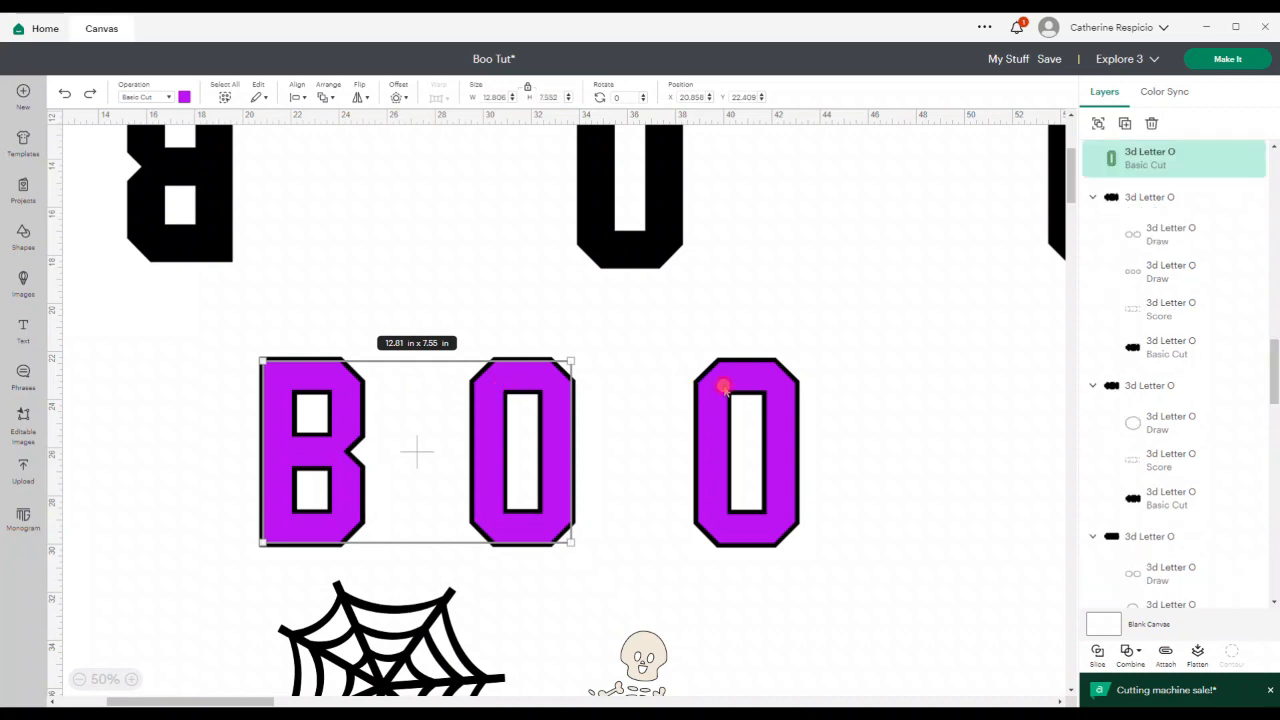
pyautogui.click(398, 98)
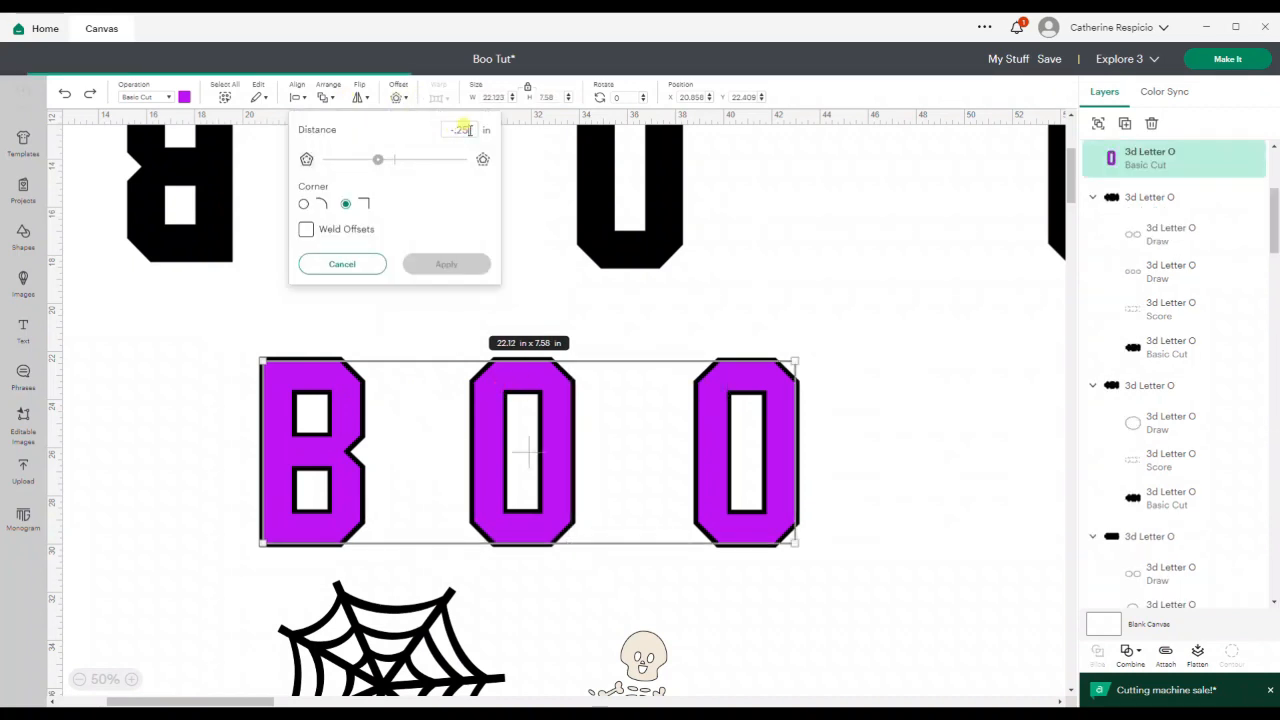
pyautogui.moveTo(470, 131); pyautogui.dragTo(463, 130)
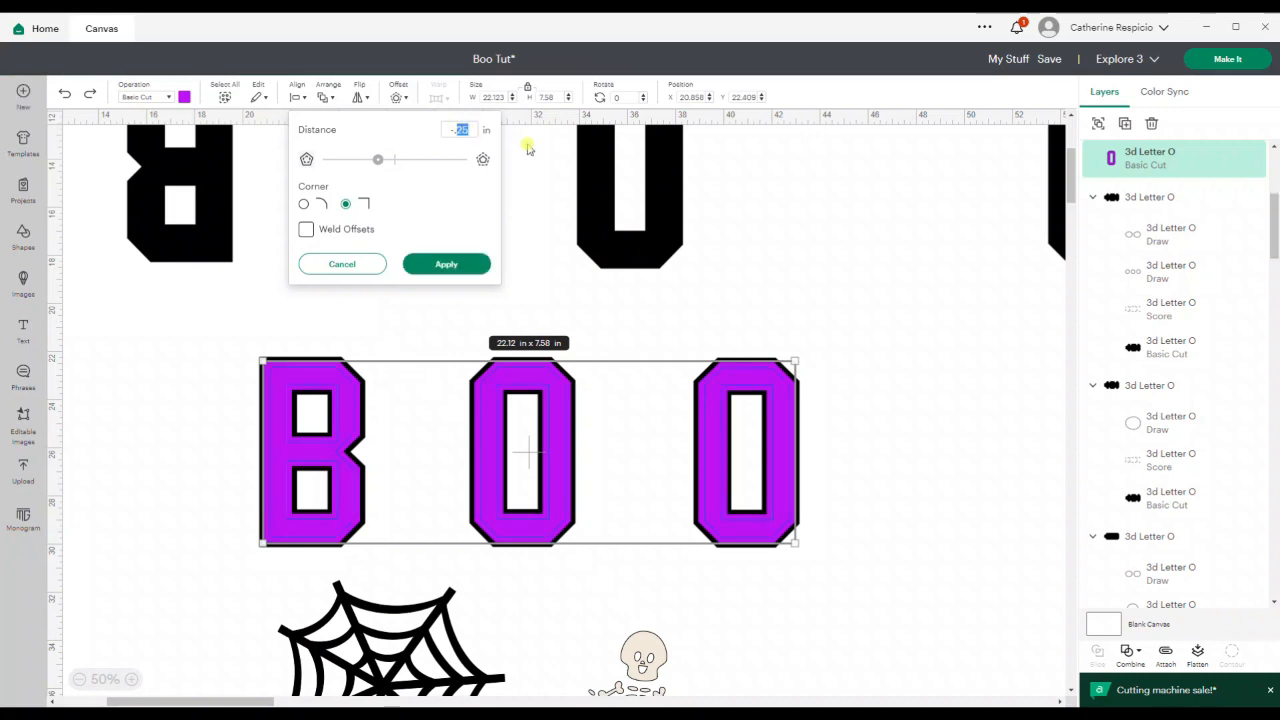
pyautogui.click(462, 204)
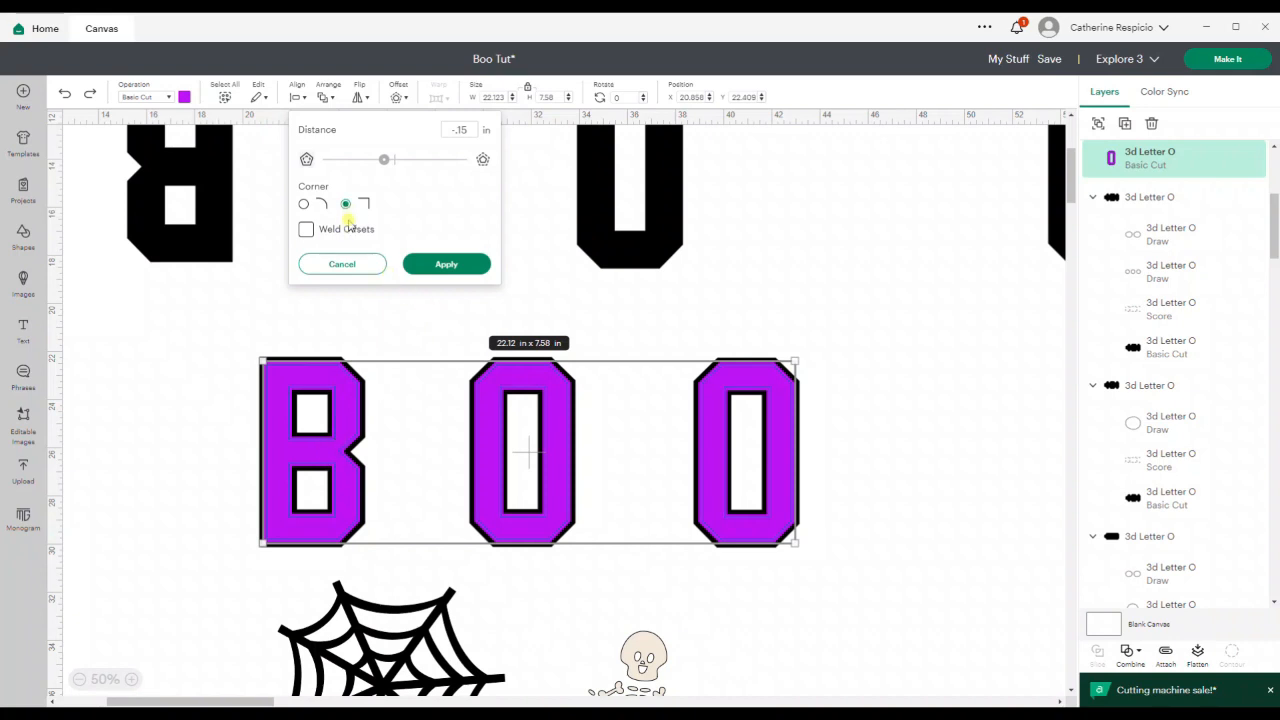
pyautogui.click(450, 263)
pyautogui.click(450, 263)
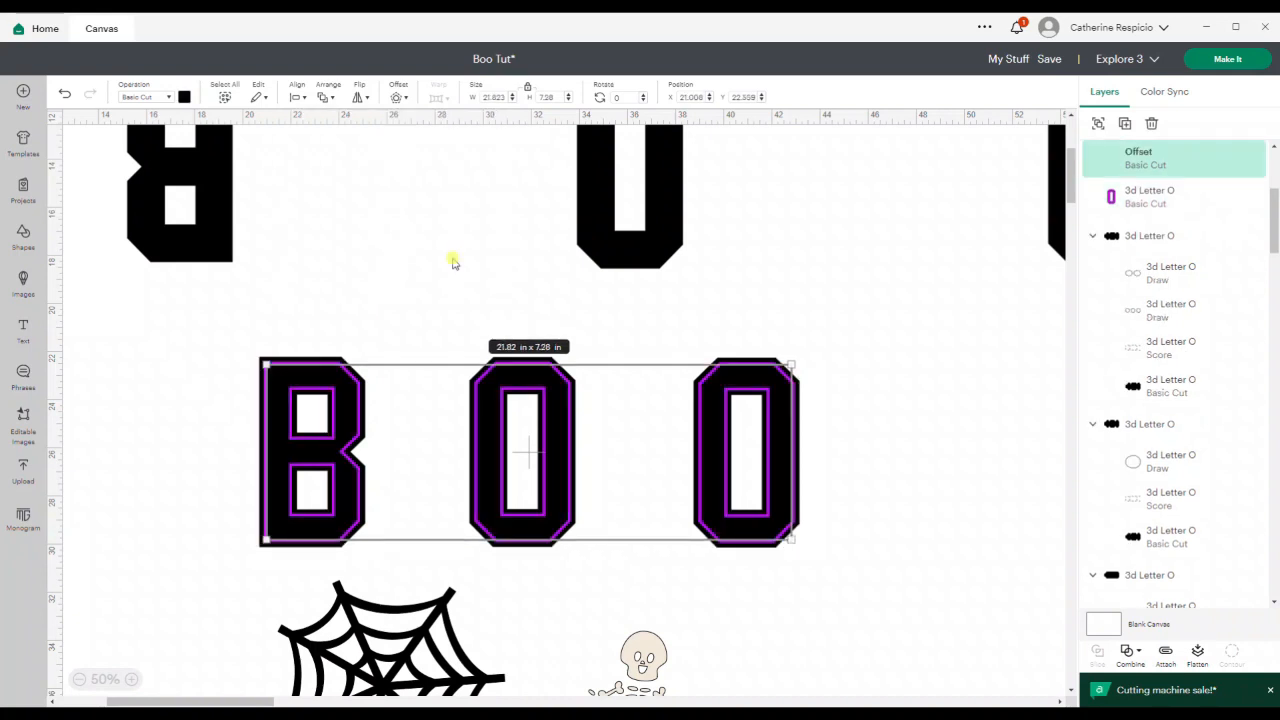
# Recolour the new offset letters green and save the project.
pyautogui.click(183, 97)
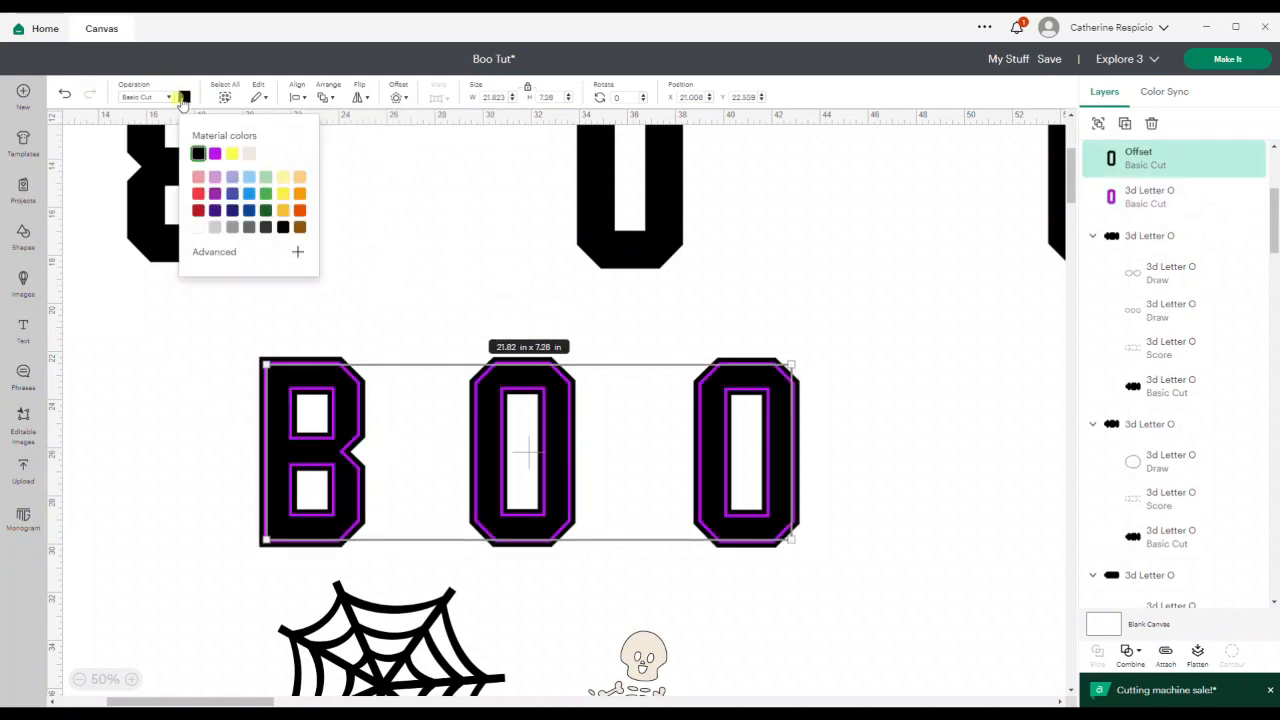
pyautogui.click(266, 194)
pyautogui.click(434, 271)
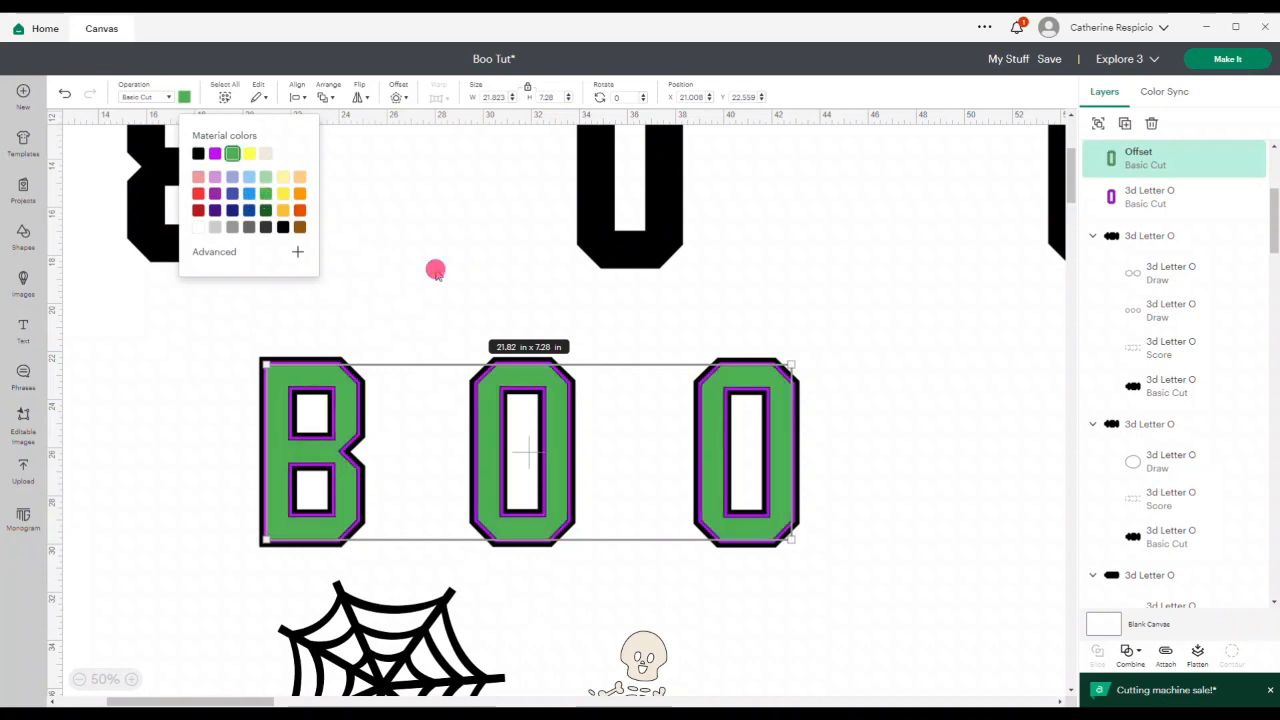
pyautogui.click(1049, 60)
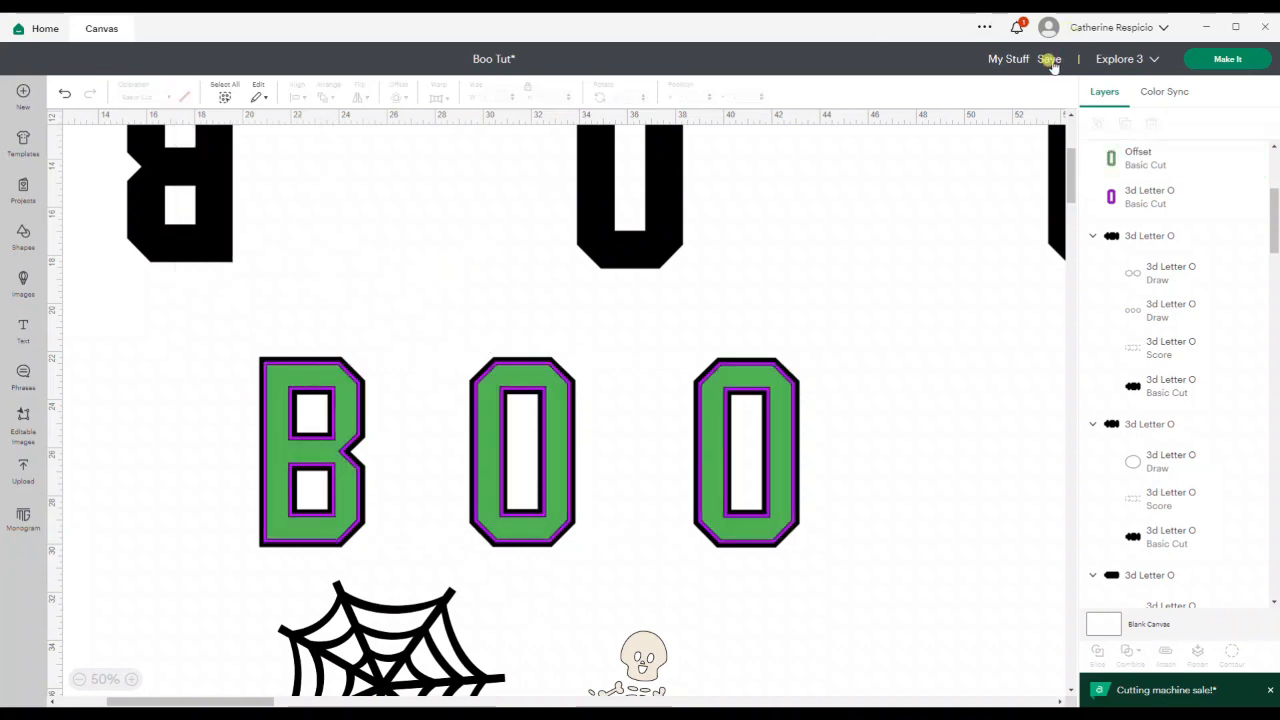
pyautogui.click(1058, 87)
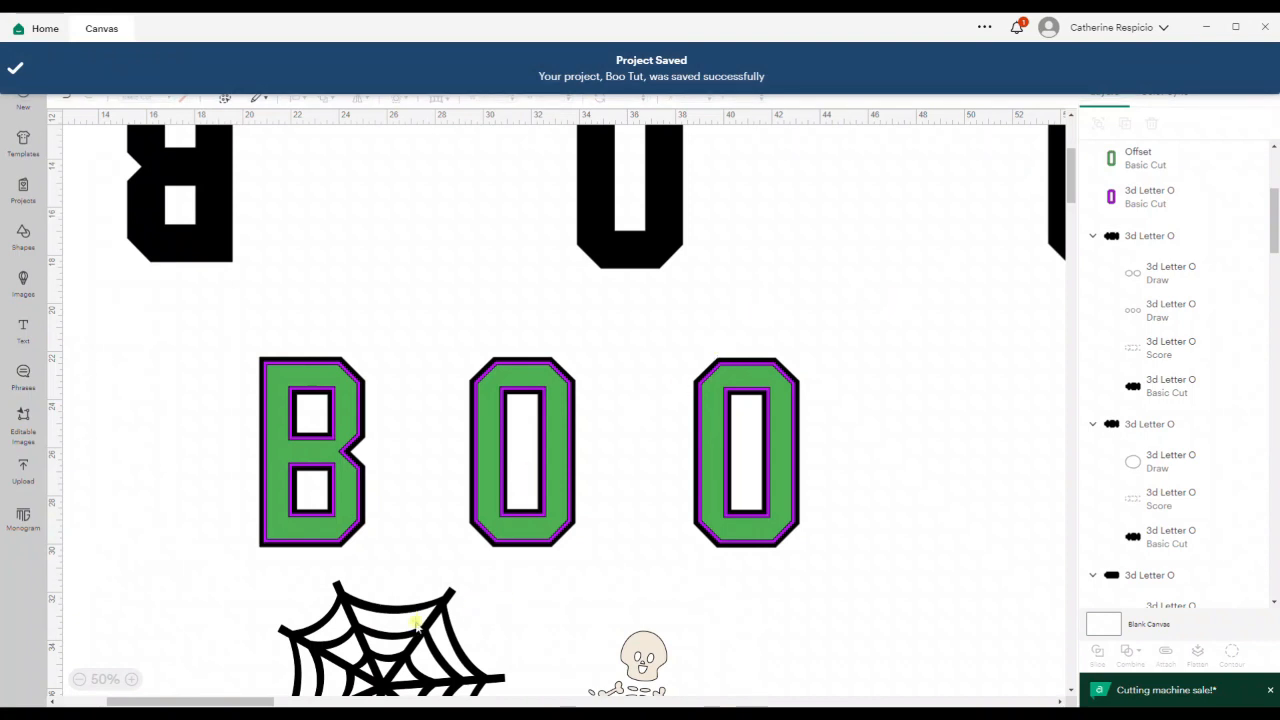
# Shrink the spider web to about 6.02 x 5.65 in and place it on the empty canvas beside the B.
pyautogui.moveTo(414, 620); pyautogui.dragTo(545, 372)
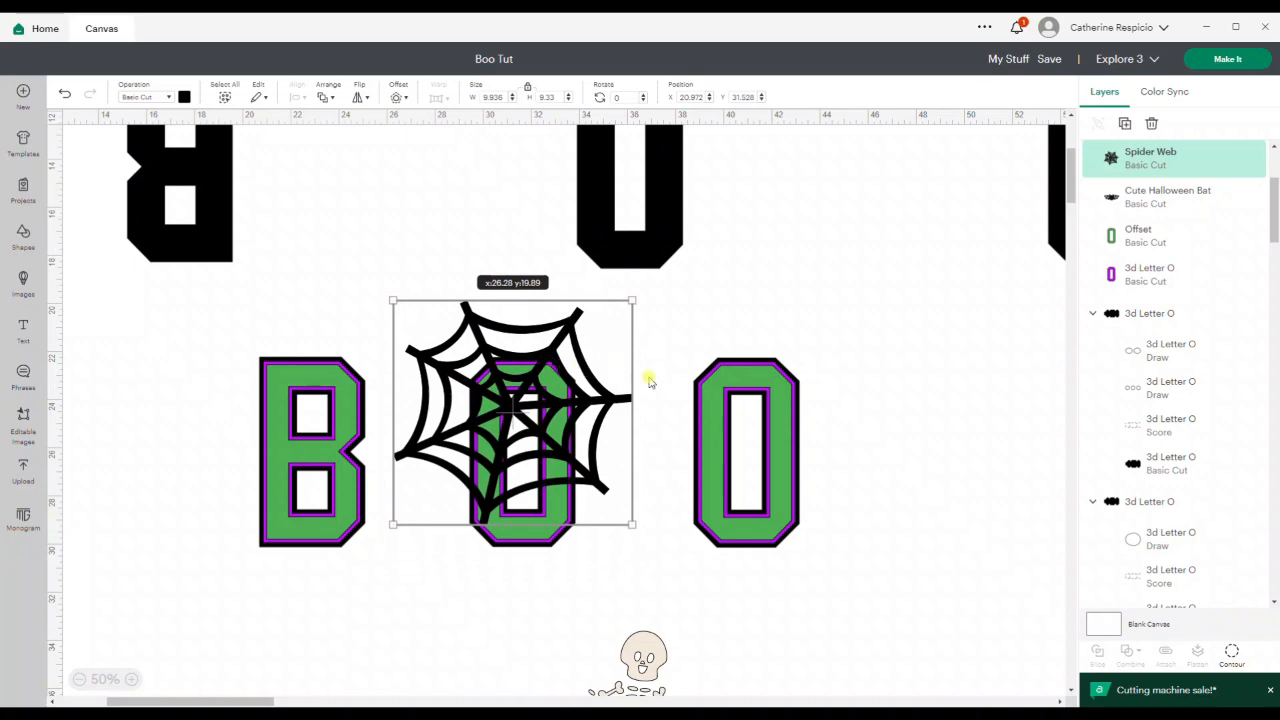
pyautogui.moveTo(648, 380); pyautogui.dragTo(483, 453)
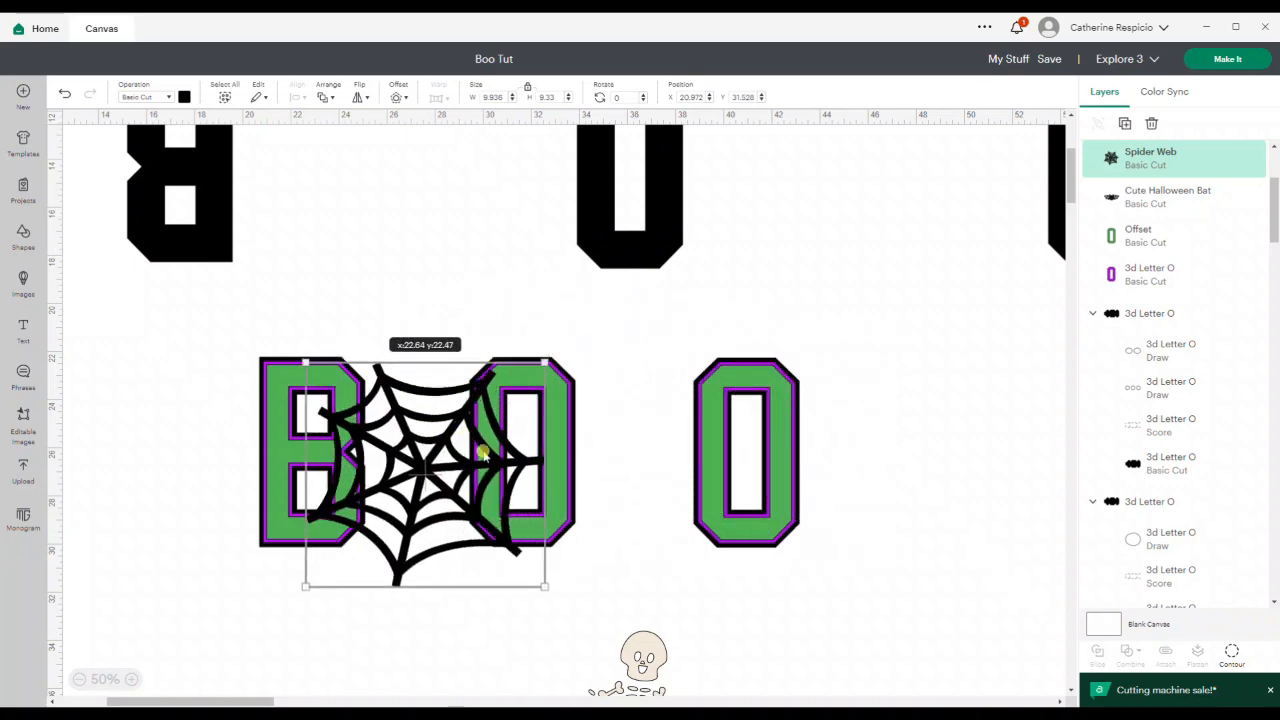
pyautogui.click(540, 609)
pyautogui.click(428, 500)
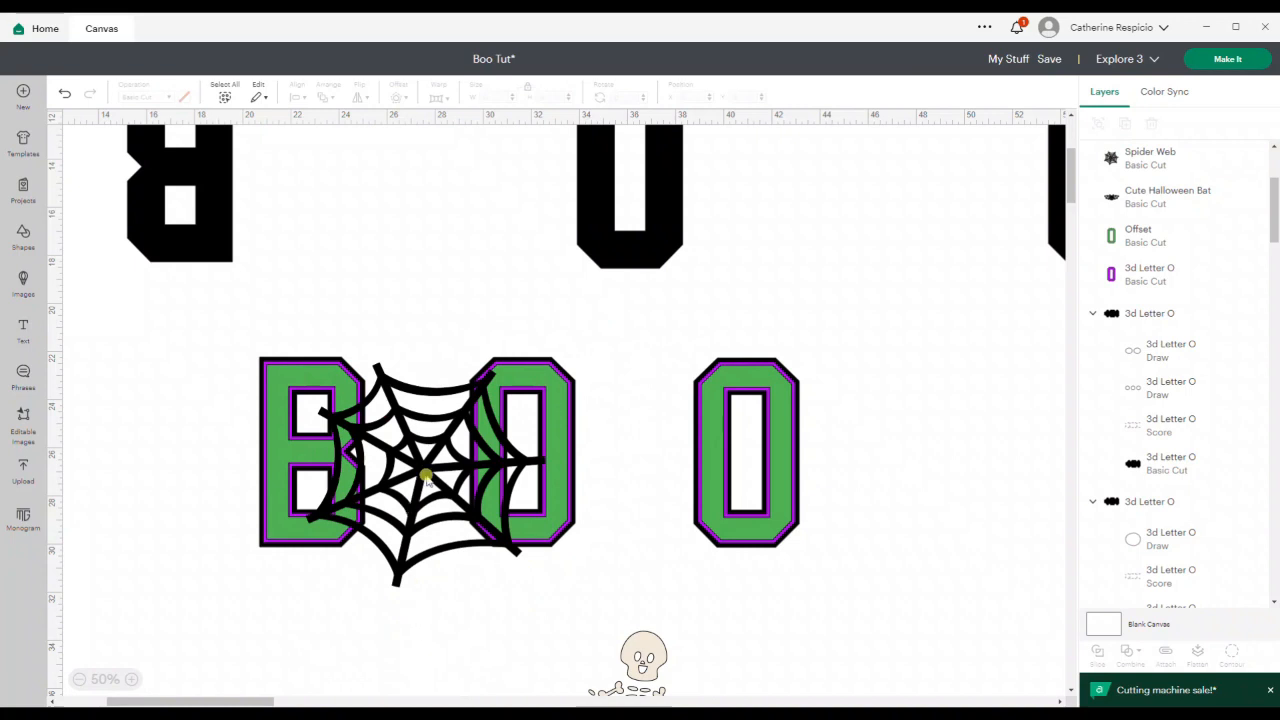
pyautogui.click(426, 477)
pyautogui.moveTo(540, 588); pyautogui.dragTo(168, 366)
pyautogui.click(168, 366)
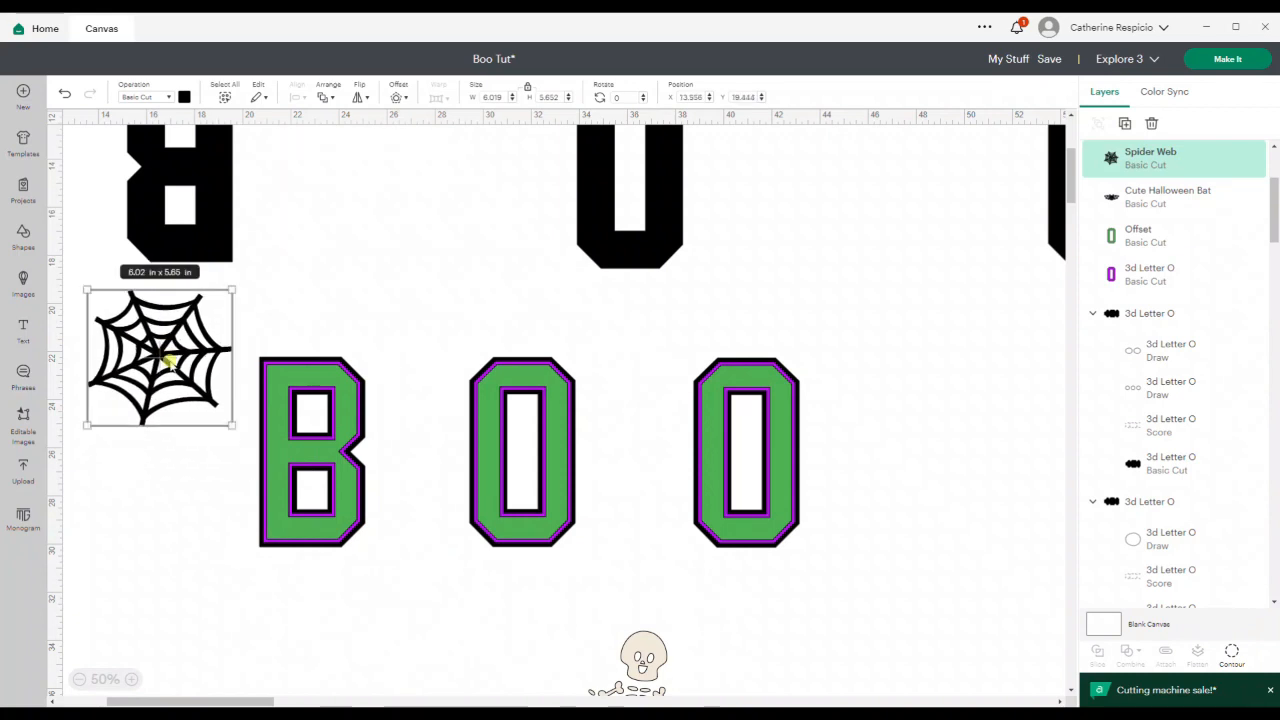
# Make three copies of the resized spider web.
pyautogui.hotkey('ctrl', 'c')
pyautogui.hotkey('ctrl', 'v')
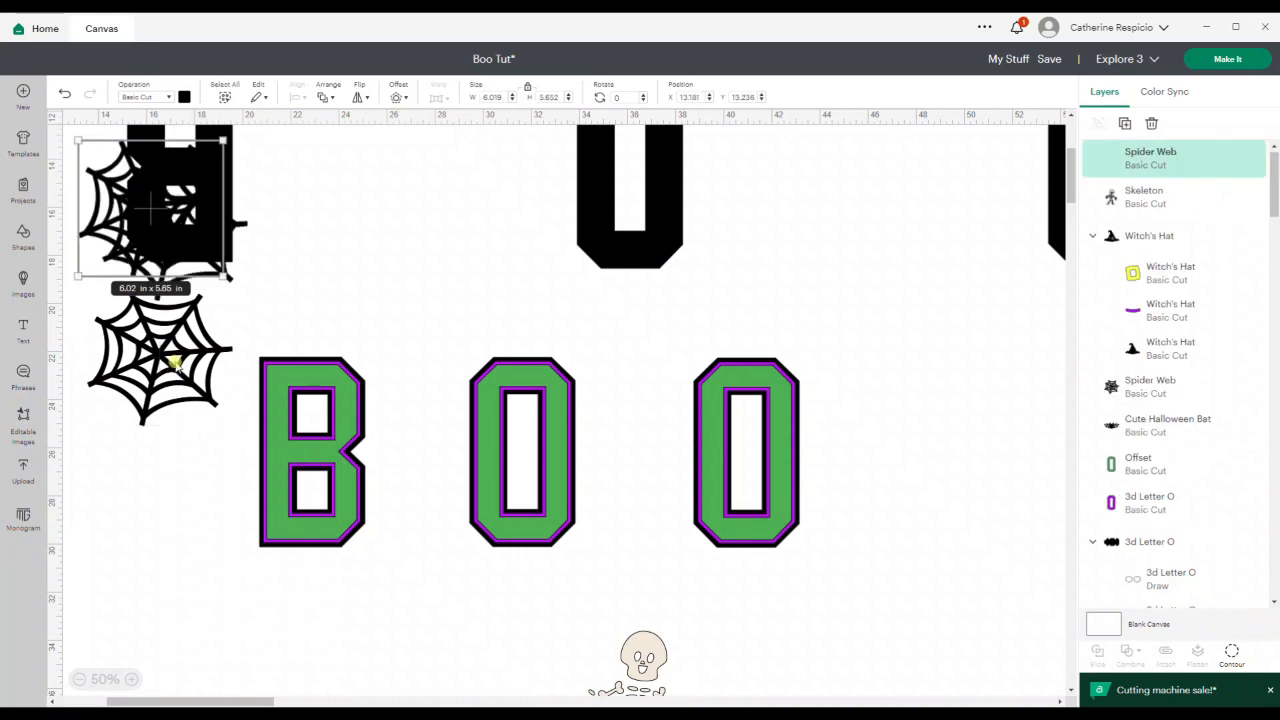
pyautogui.hotkey('ctrl', 'v')
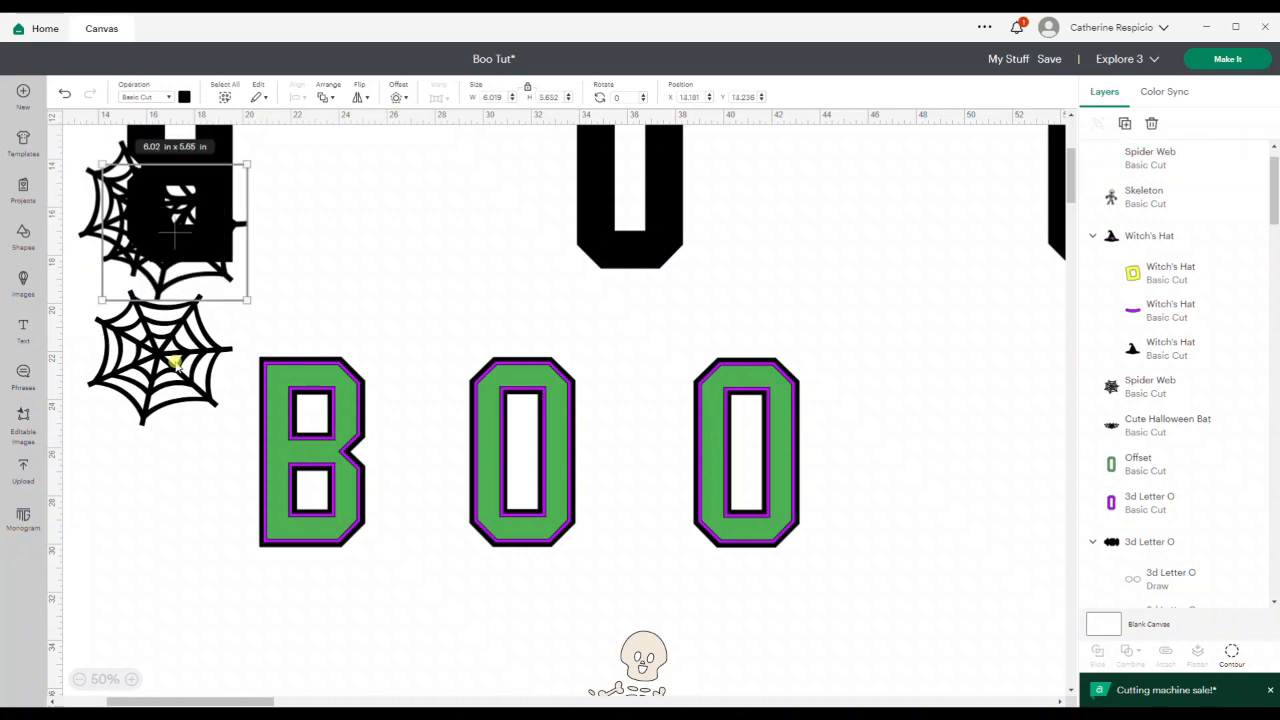
pyautogui.hotkey('ctrl', 'v')
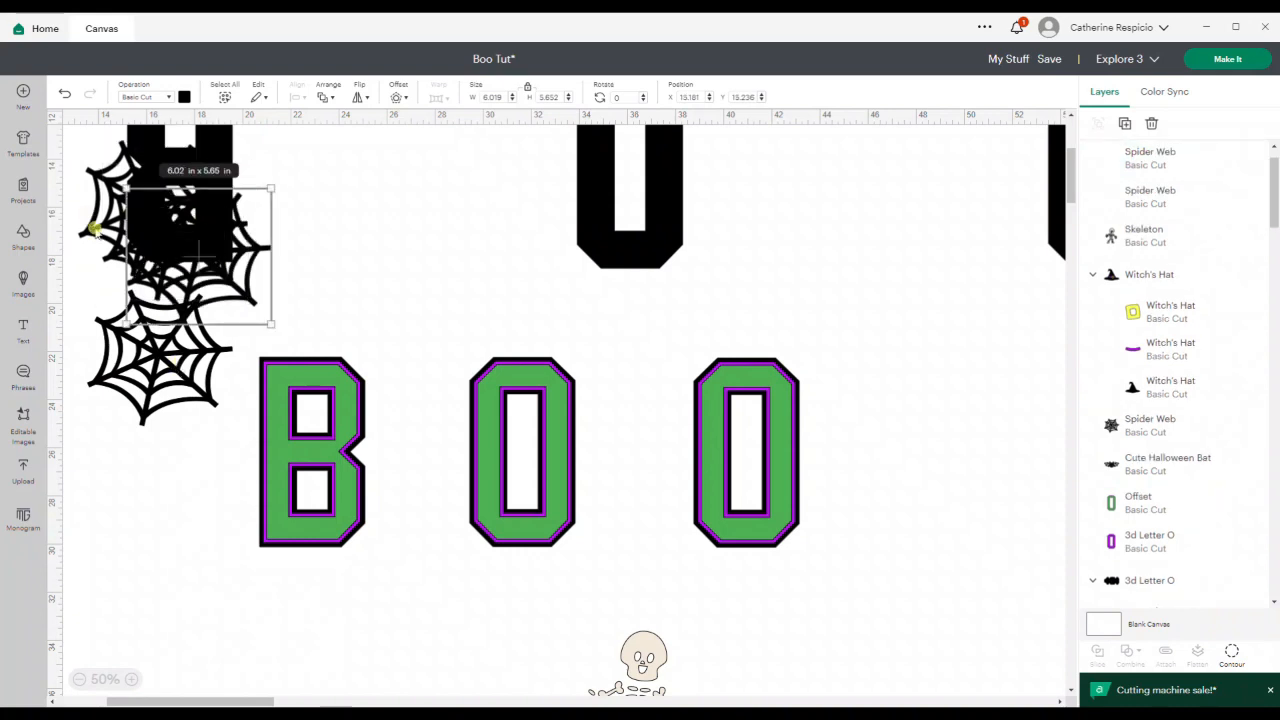
# Place one web copy over the B's lower part, one over the middle O's upper part, and one across the last O's side.
pyautogui.moveTo(284, 390); pyautogui.dragTo(265, 422)
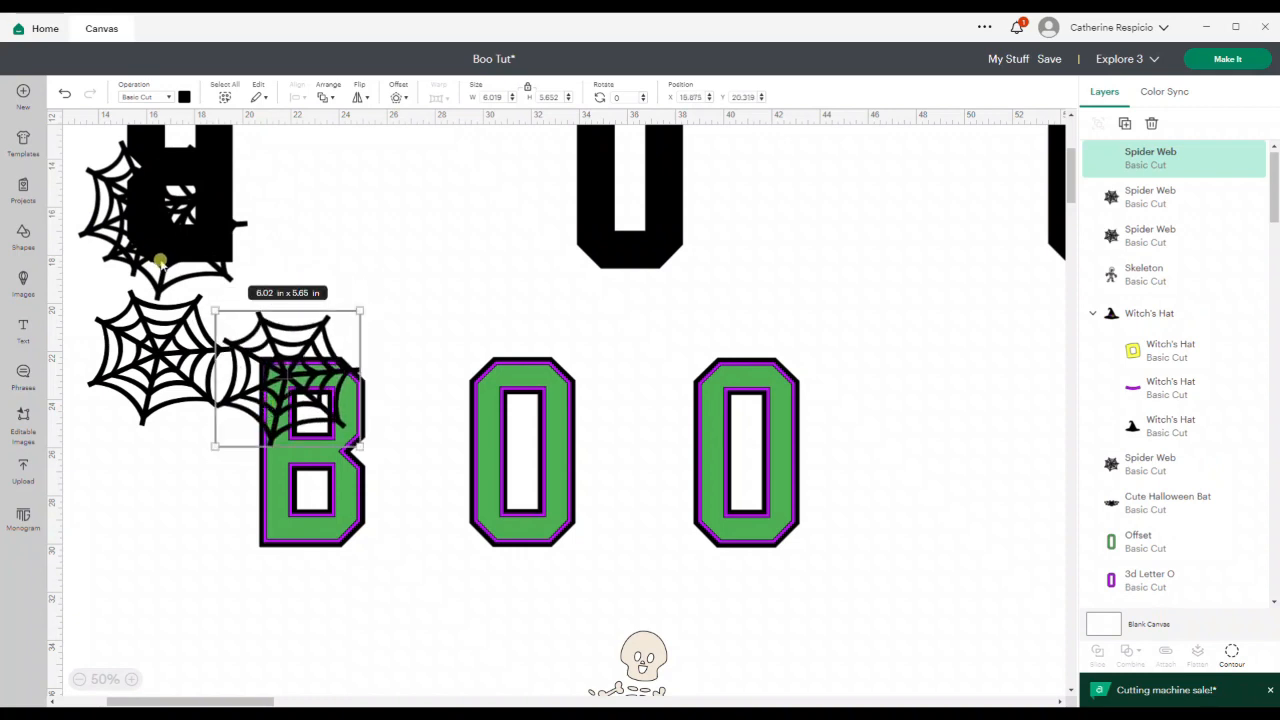
pyautogui.moveTo(160, 264); pyautogui.dragTo(472, 425)
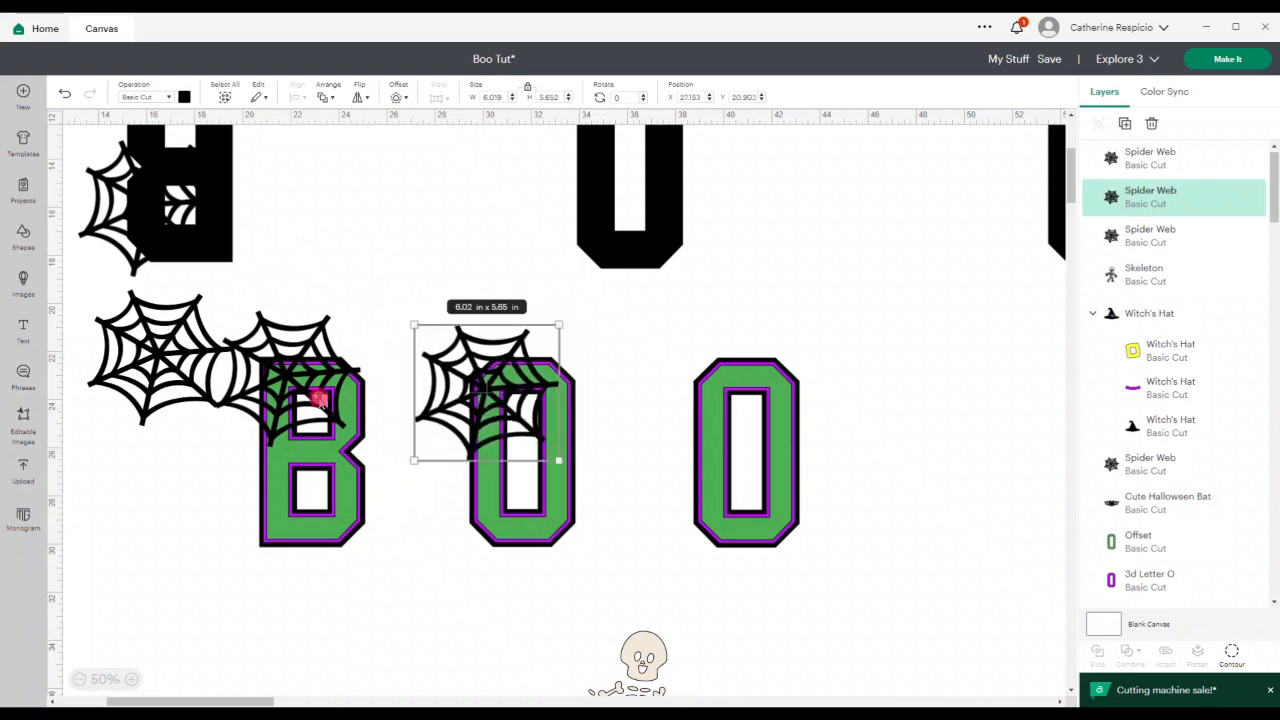
pyautogui.moveTo(310, 393); pyautogui.dragTo(360, 530)
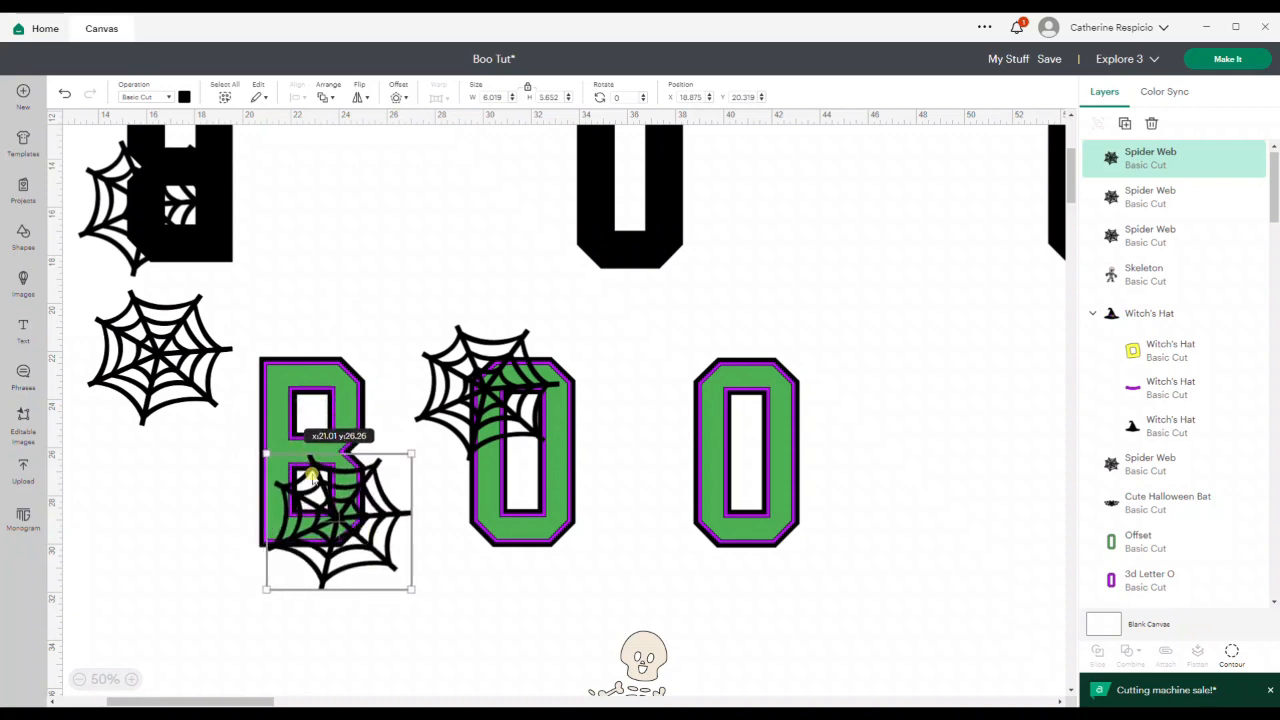
pyautogui.moveTo(115, 218); pyautogui.dragTo(662, 462)
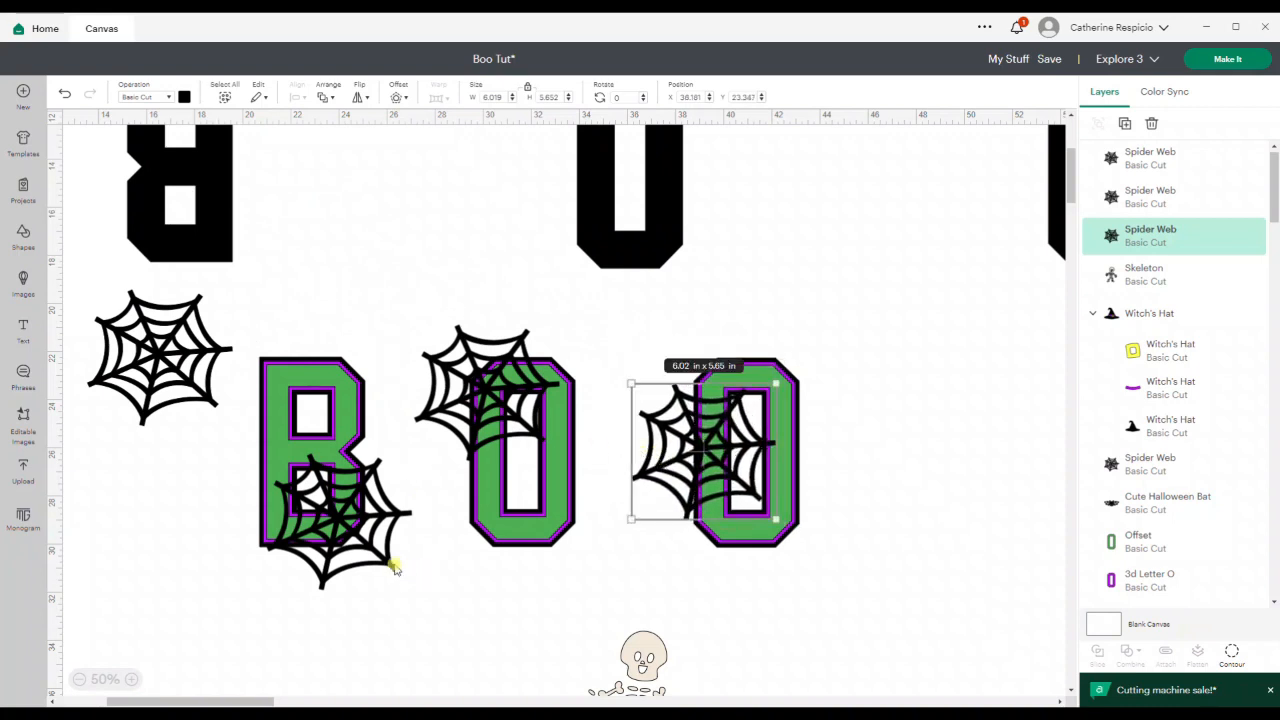
# Shrink the web on the B to about 5.78 x 5.43 in and the web on the middle O to about 5.58 x 5.24 in.
pyautogui.moveTo(395, 568); pyautogui.dragTo(396, 573)
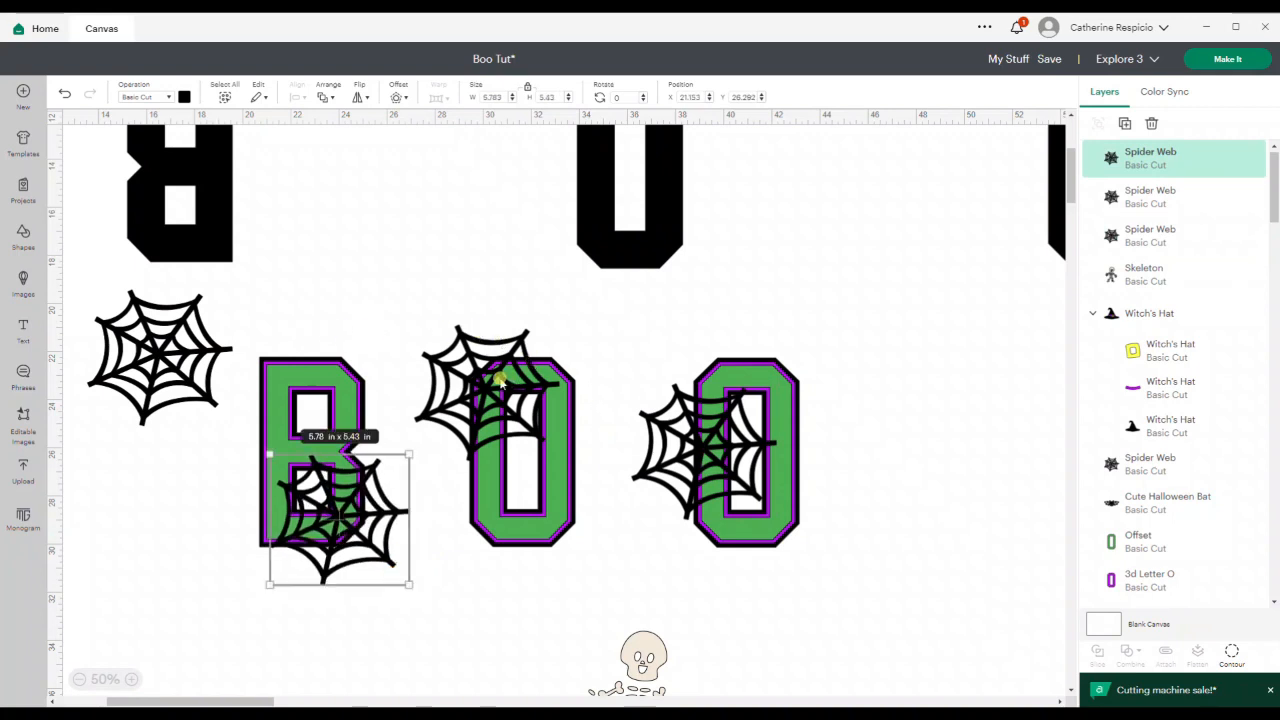
pyautogui.moveTo(498, 384)
pyautogui.mouseDown()
pyautogui.moveTo(488, 392)
pyautogui.moveTo(500, 392)
pyautogui.mouseUp()
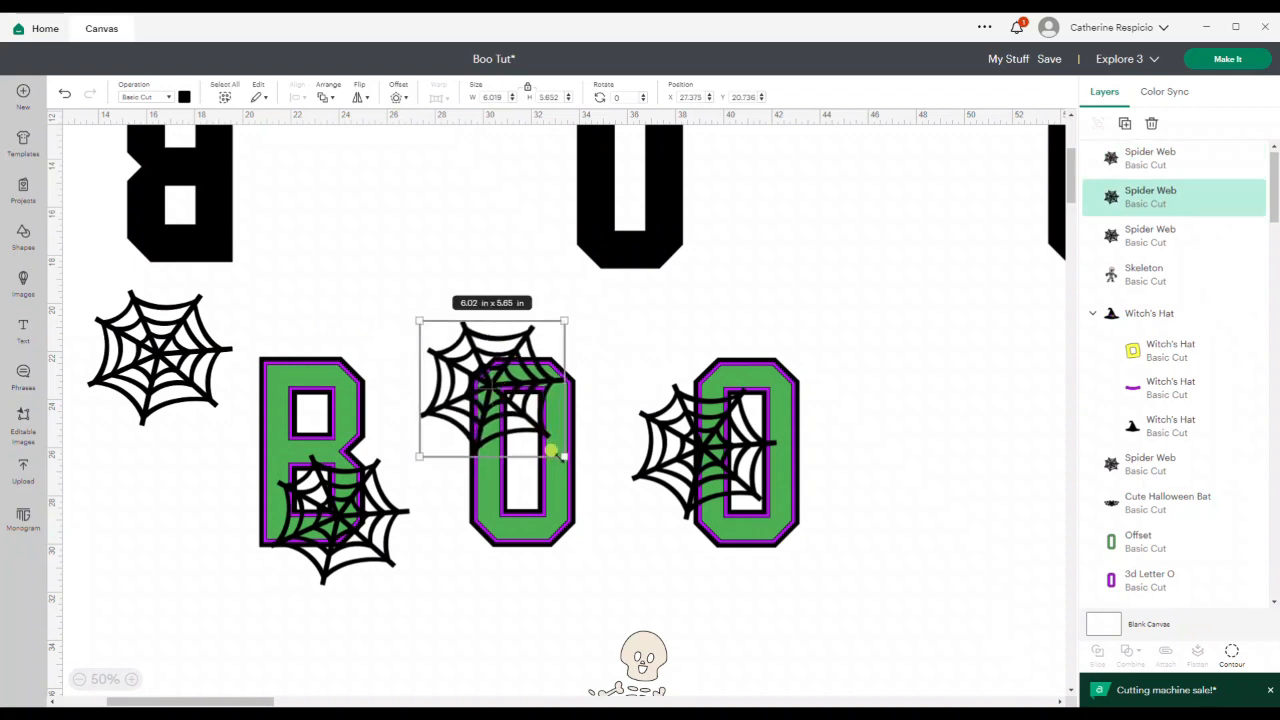
pyautogui.moveTo(565, 456); pyautogui.dragTo(554, 446)
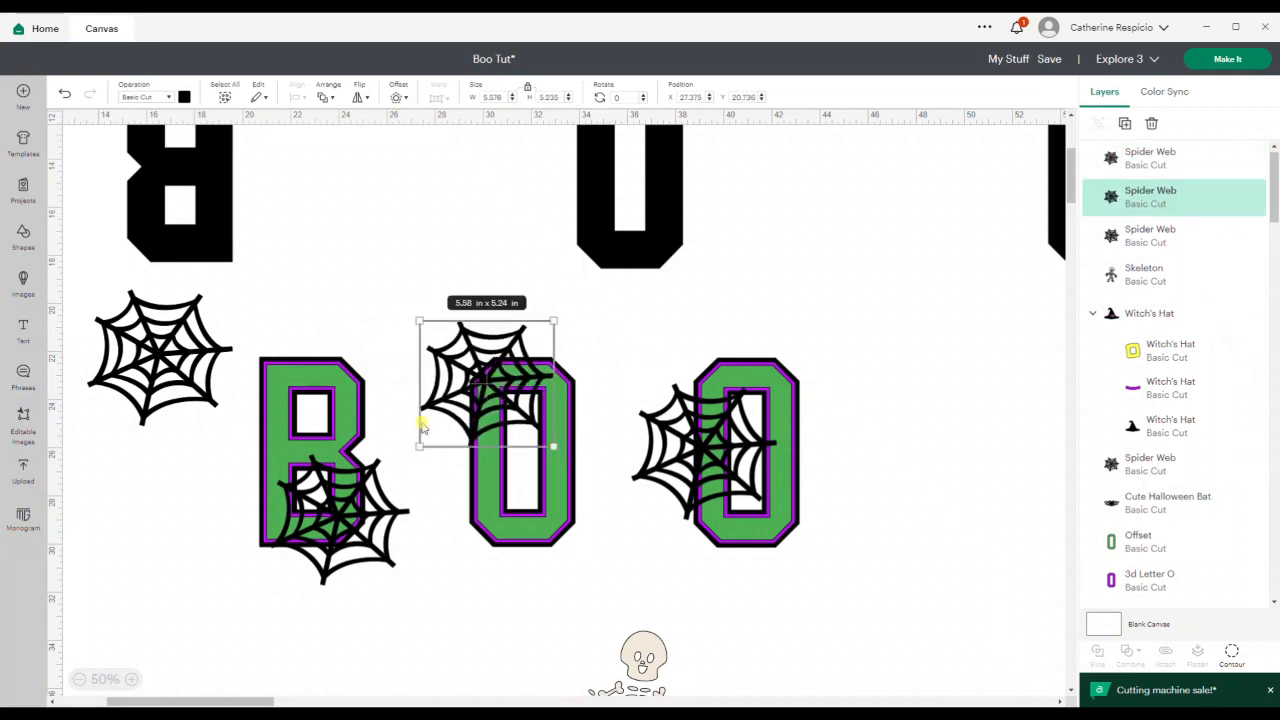
pyautogui.click(350, 405)
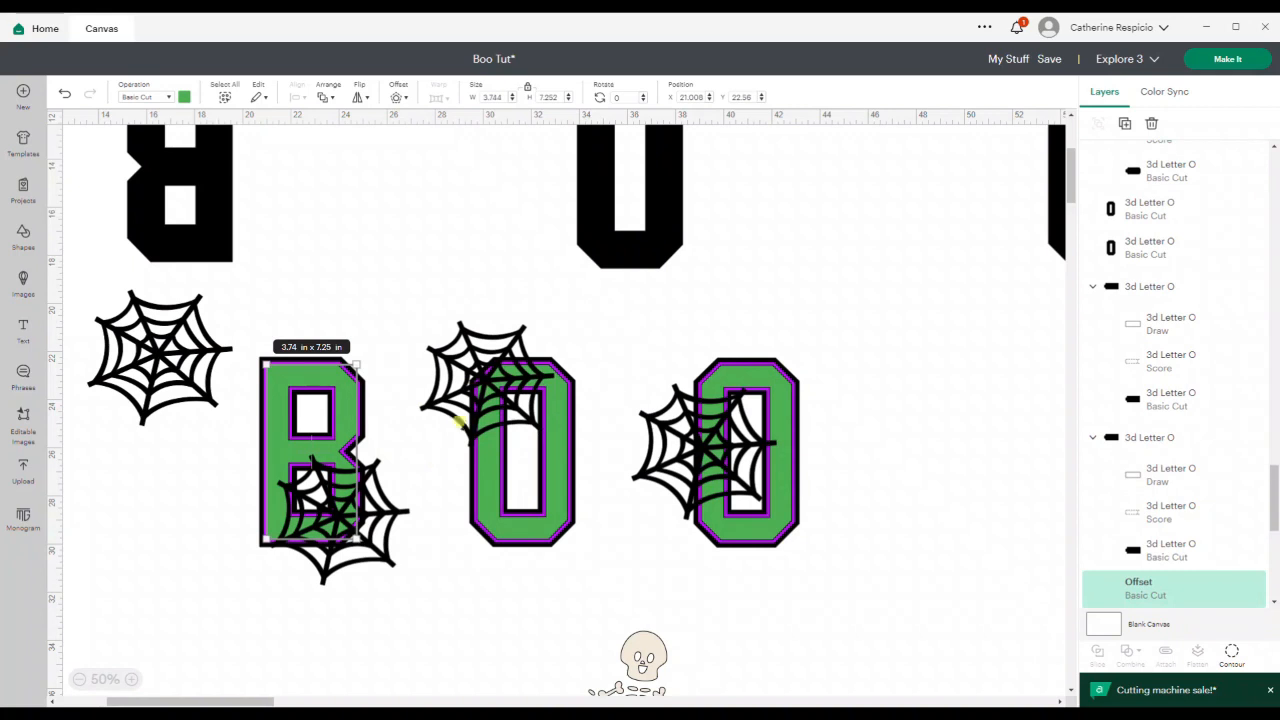
pyautogui.click(435, 466)
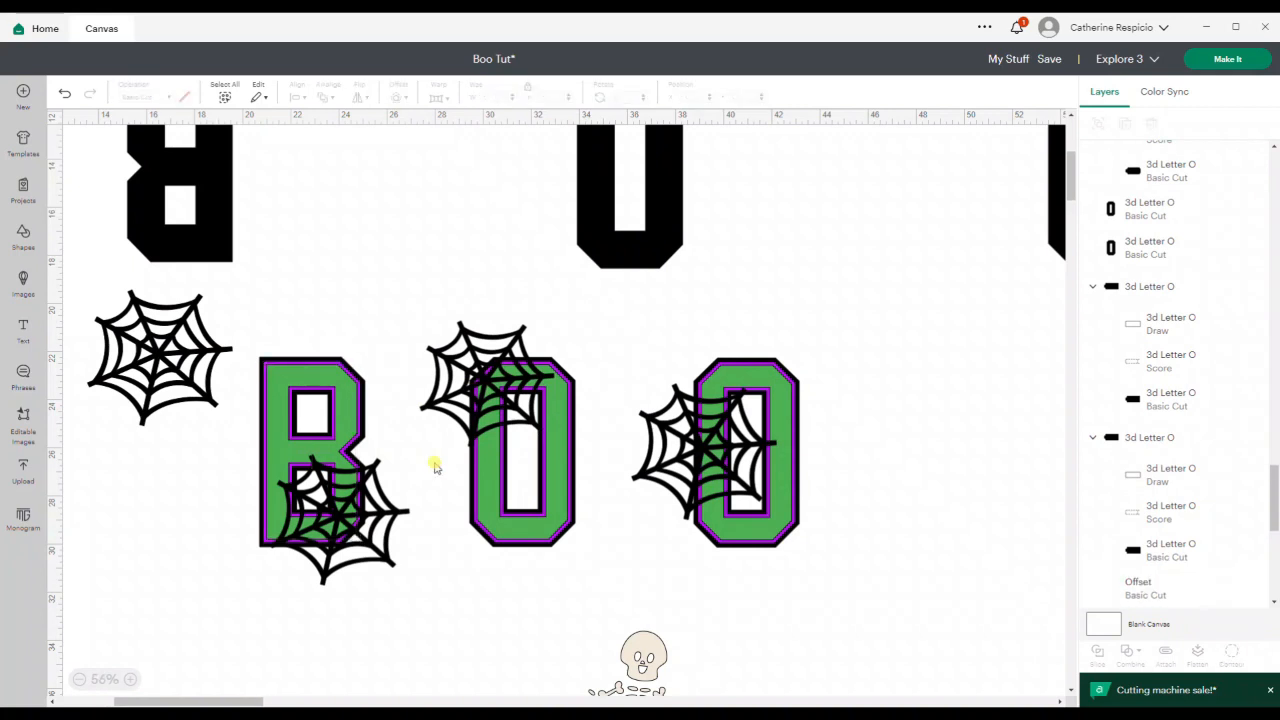
# Duplicate the black base layer of the B and place the copy directly over the assembled B.
pyautogui.scroll(1, 435, 466)
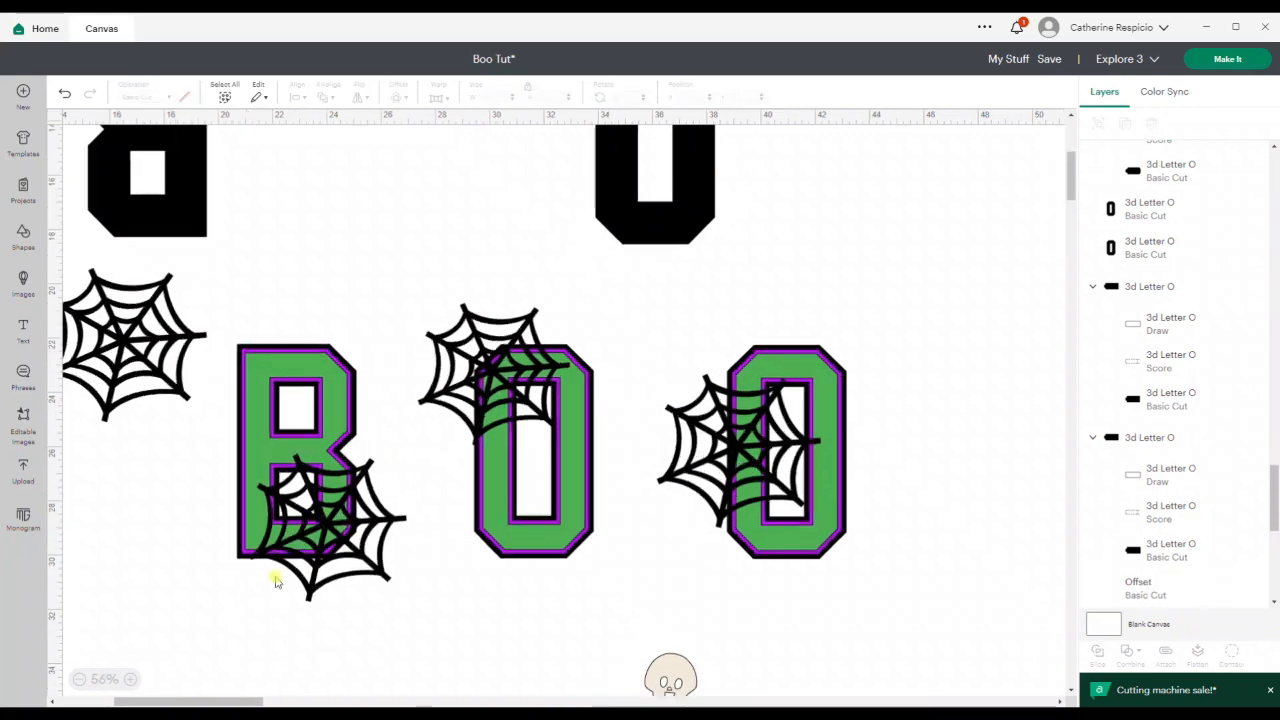
pyautogui.click(131, 679)
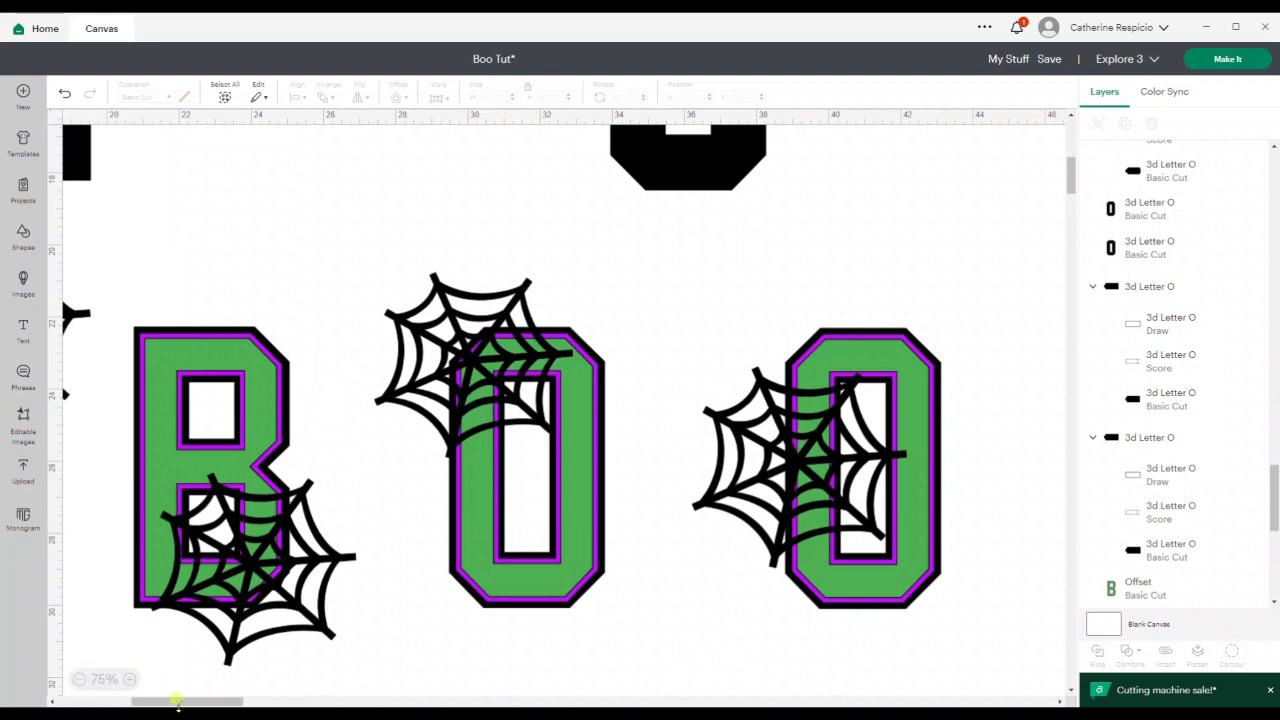
pyautogui.scroll(-1, 340, 648)
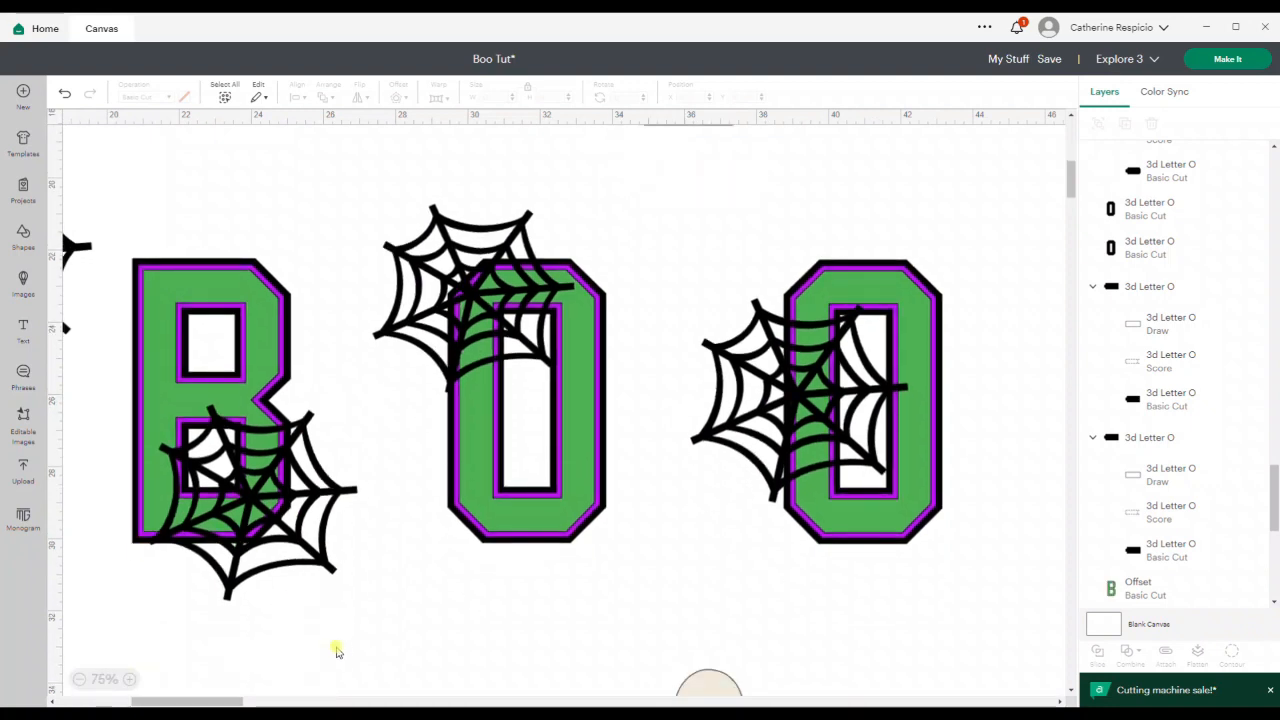
pyautogui.click(303, 476)
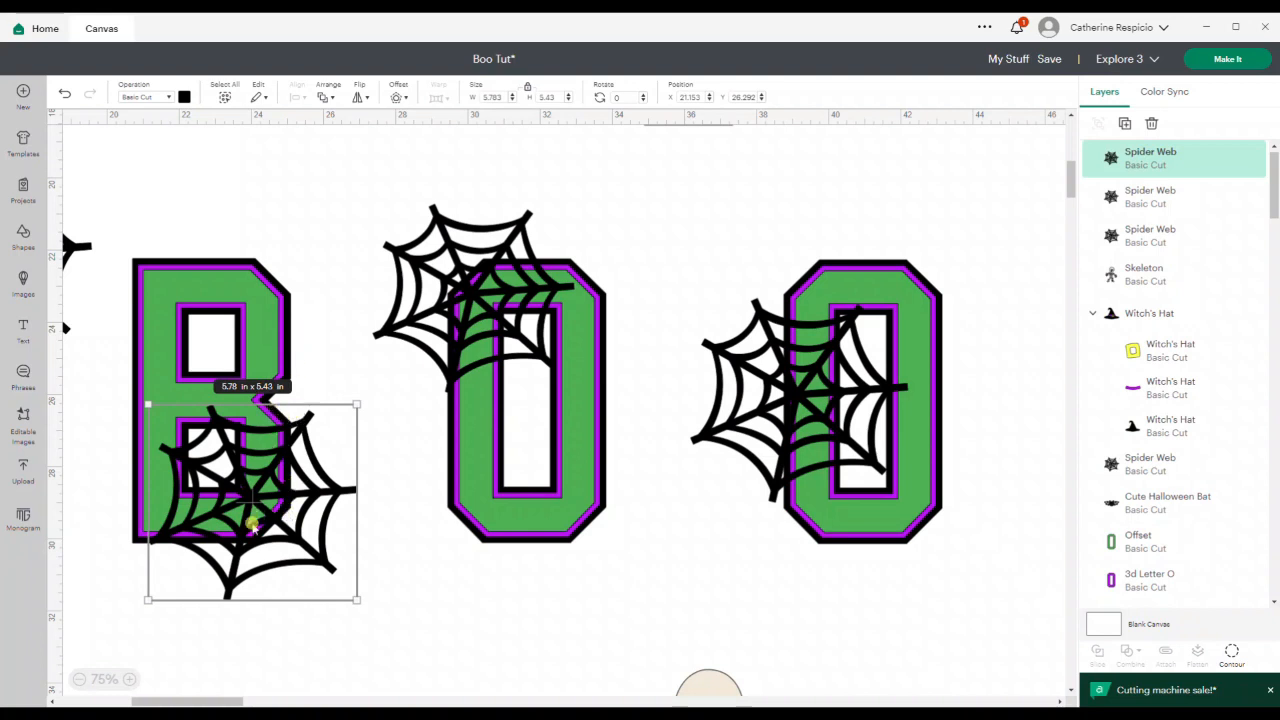
pyautogui.click(292, 314)
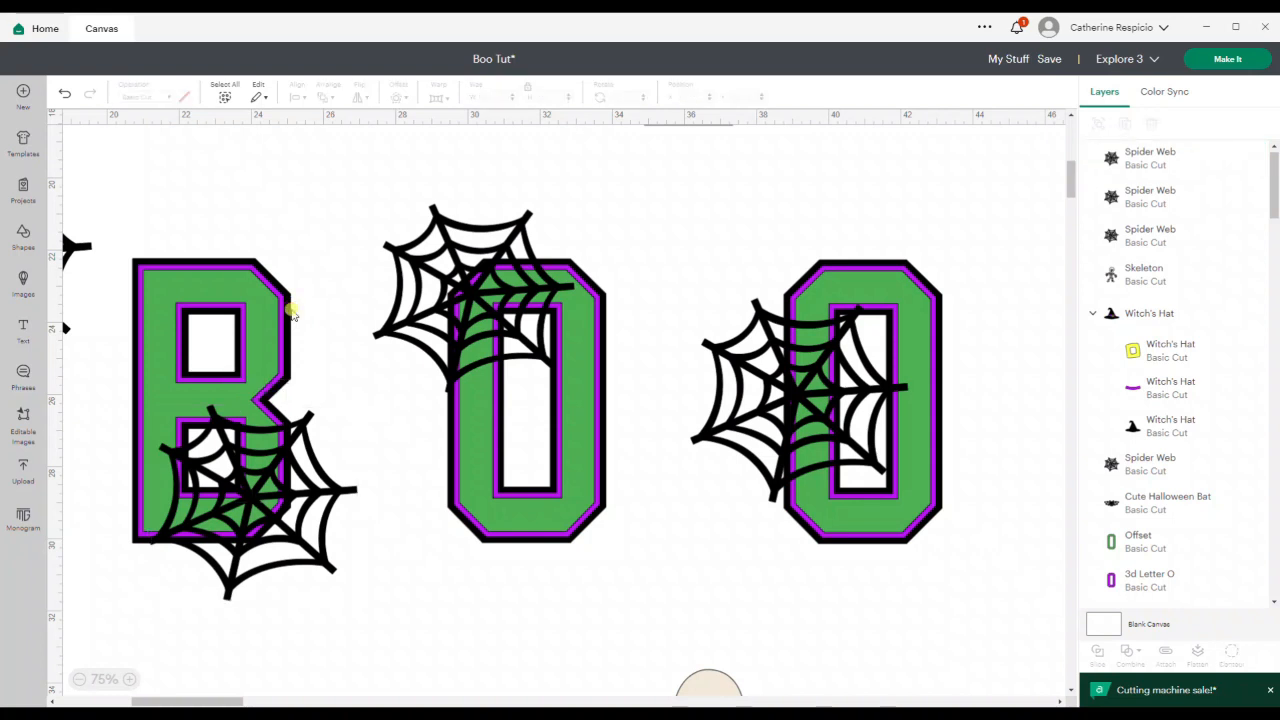
pyautogui.click(286, 308)
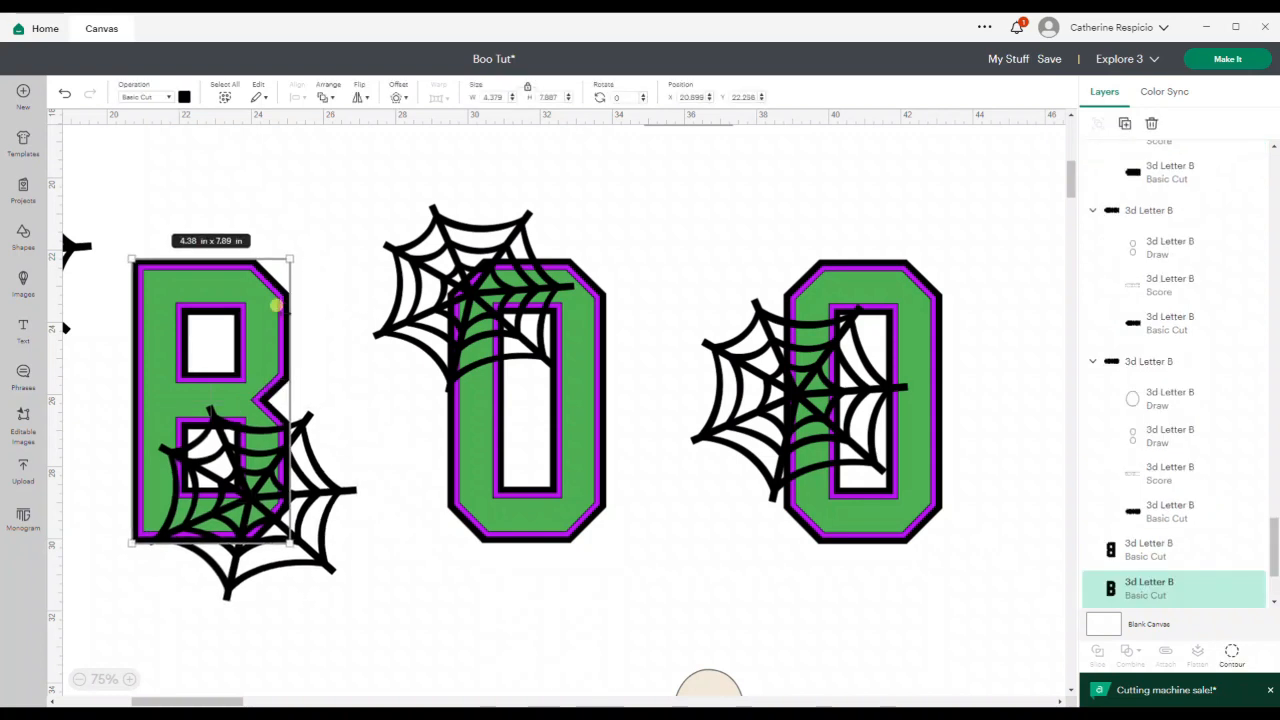
pyautogui.moveTo(276, 305); pyautogui.dragTo(260, 331)
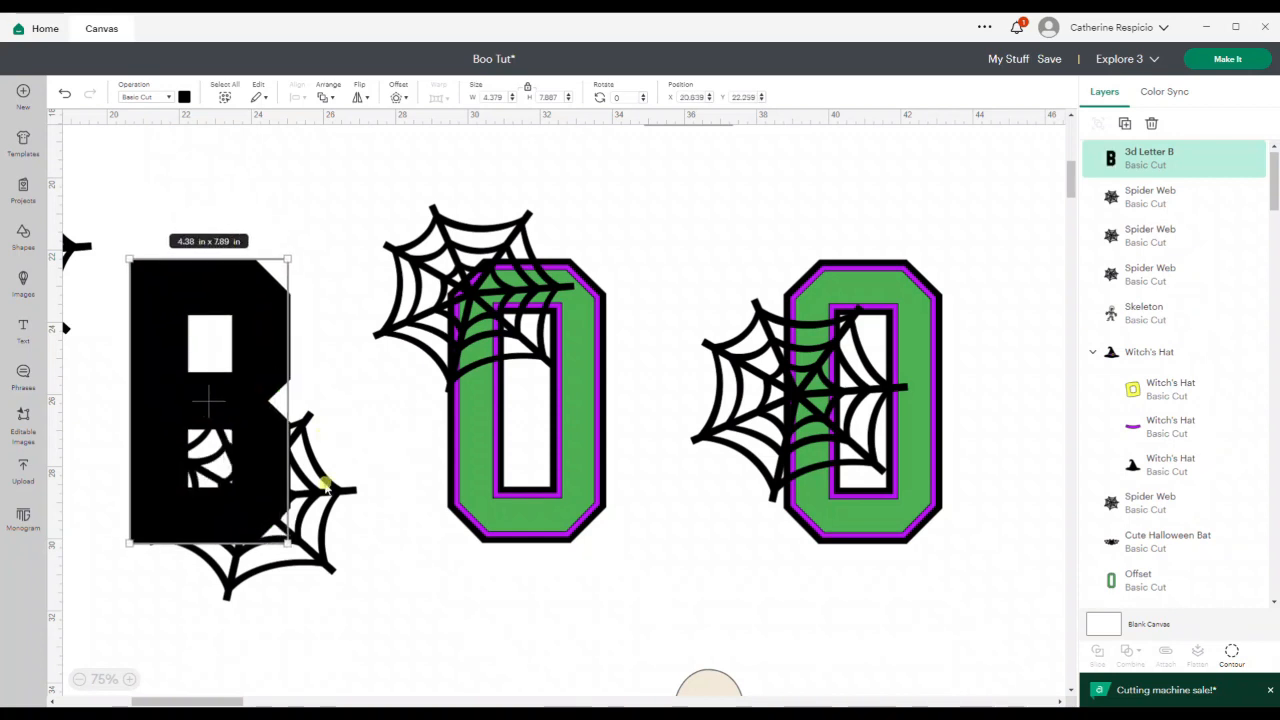
# Slice the black B copy with the spider web overlapping its lower part.
pyautogui.click(370, 451)
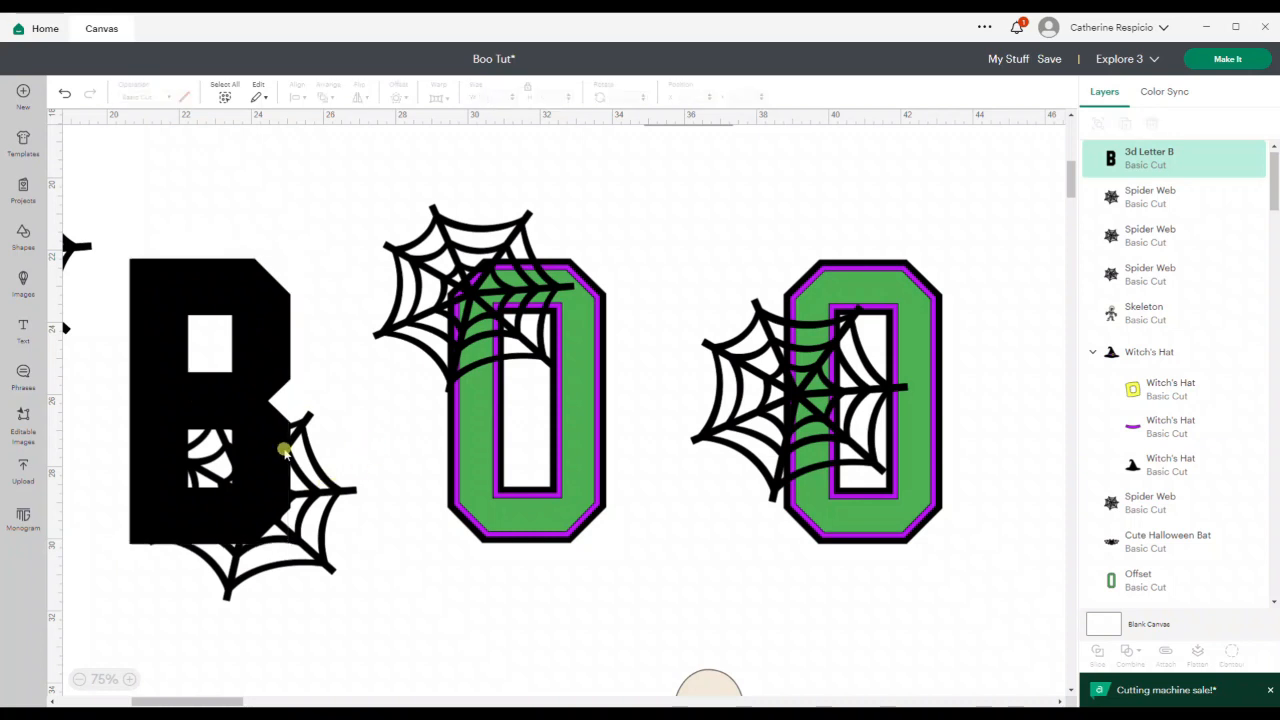
pyautogui.click(283, 448)
pyautogui.keyDown('shift'); pyautogui.click(326, 499); pyautogui.keyUp('shift')
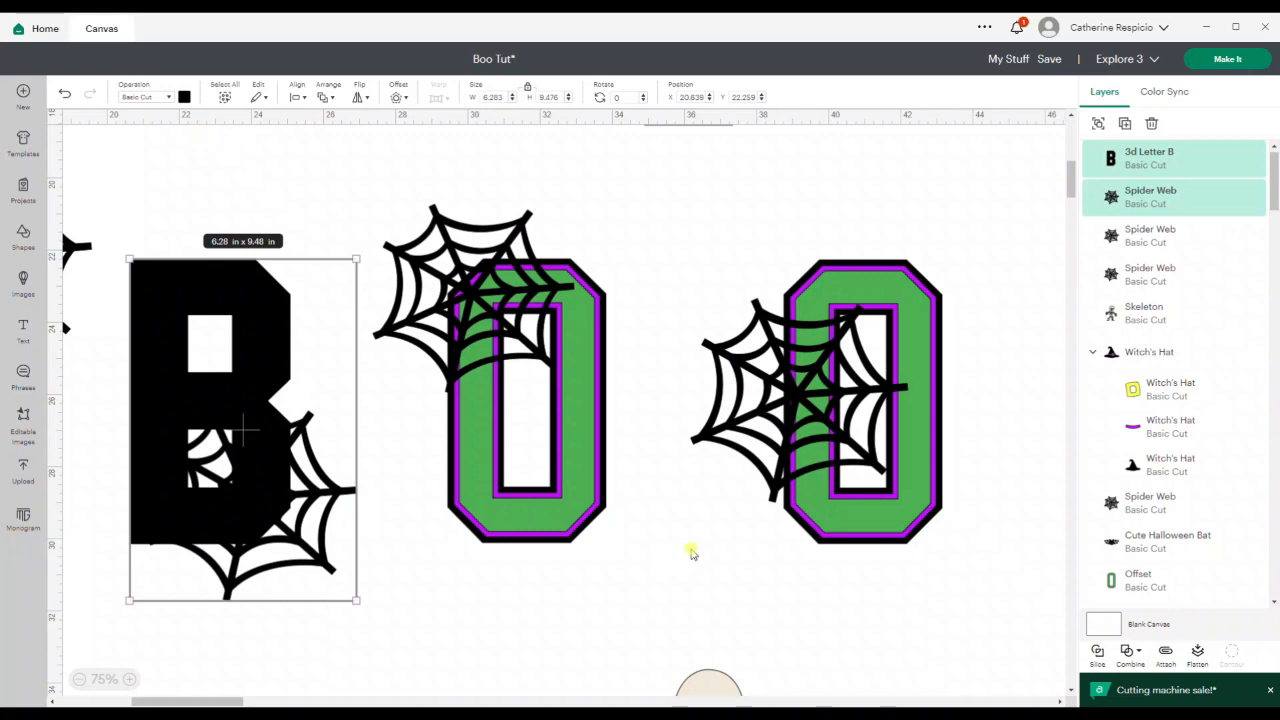
pyautogui.click(1097, 652)
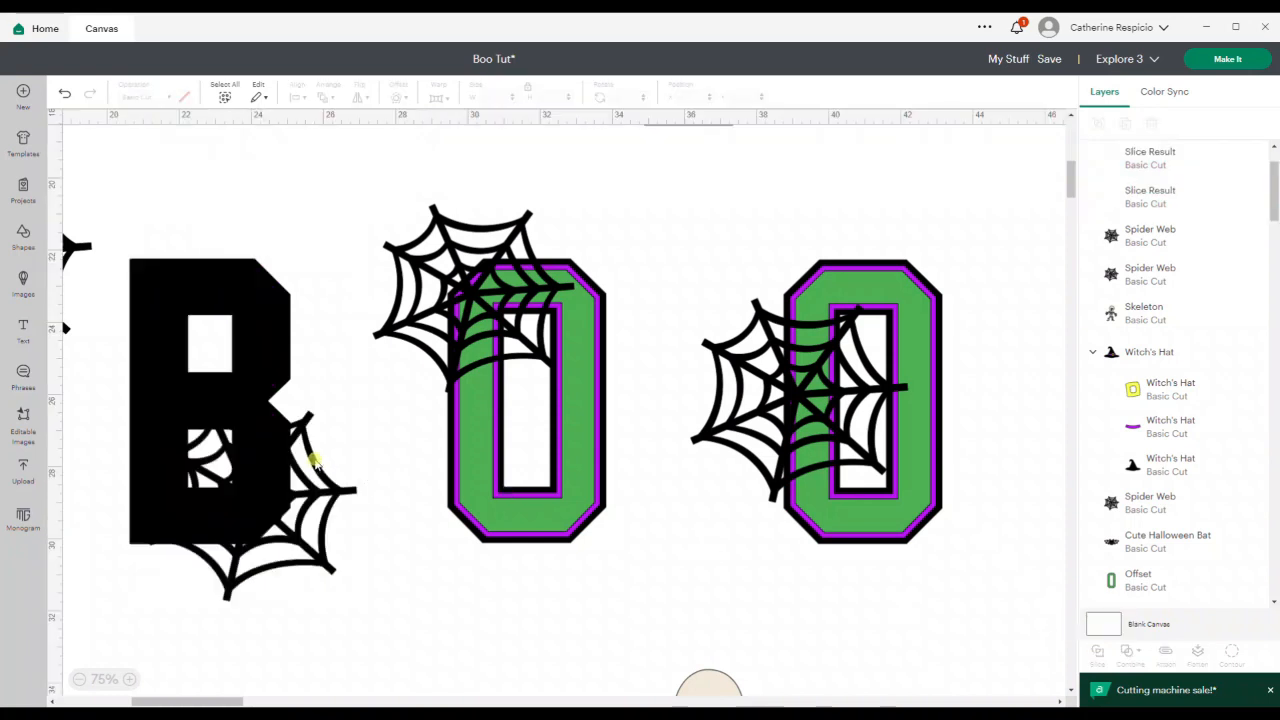
# Recolor the B-shaped slice result from the project's material colors to cream.
pyautogui.click(279, 357)
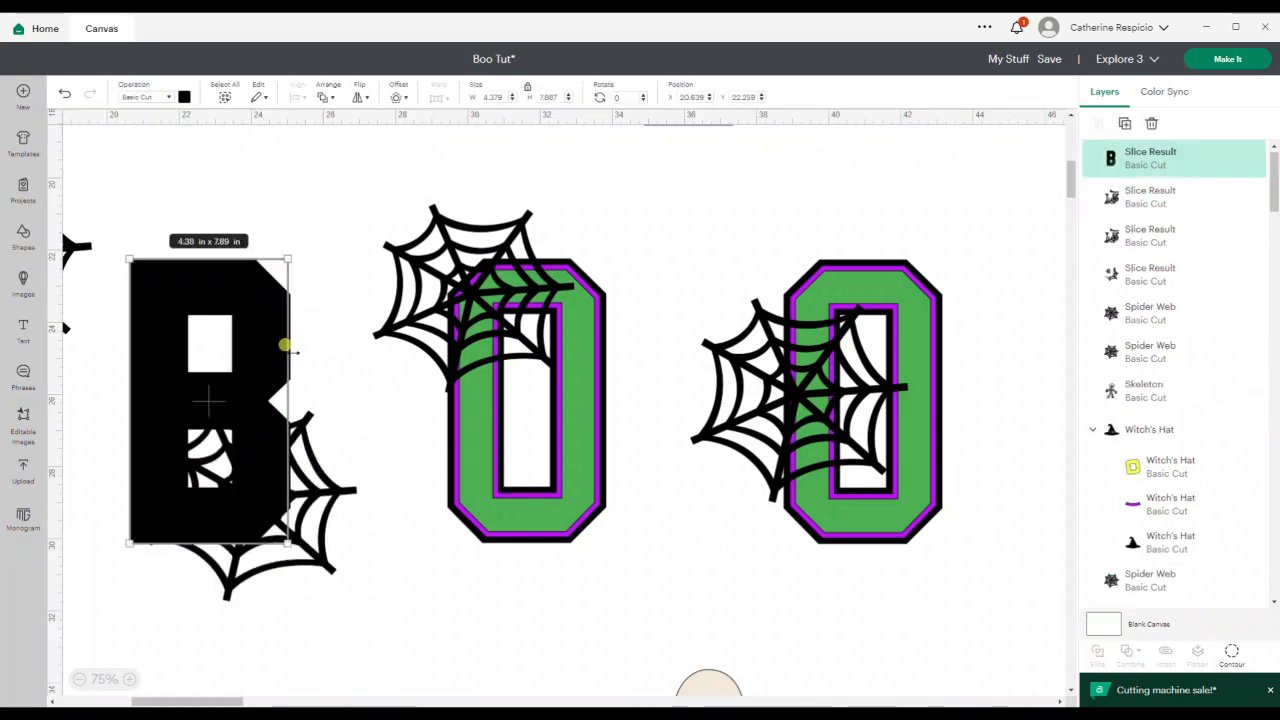
pyautogui.click(184, 98)
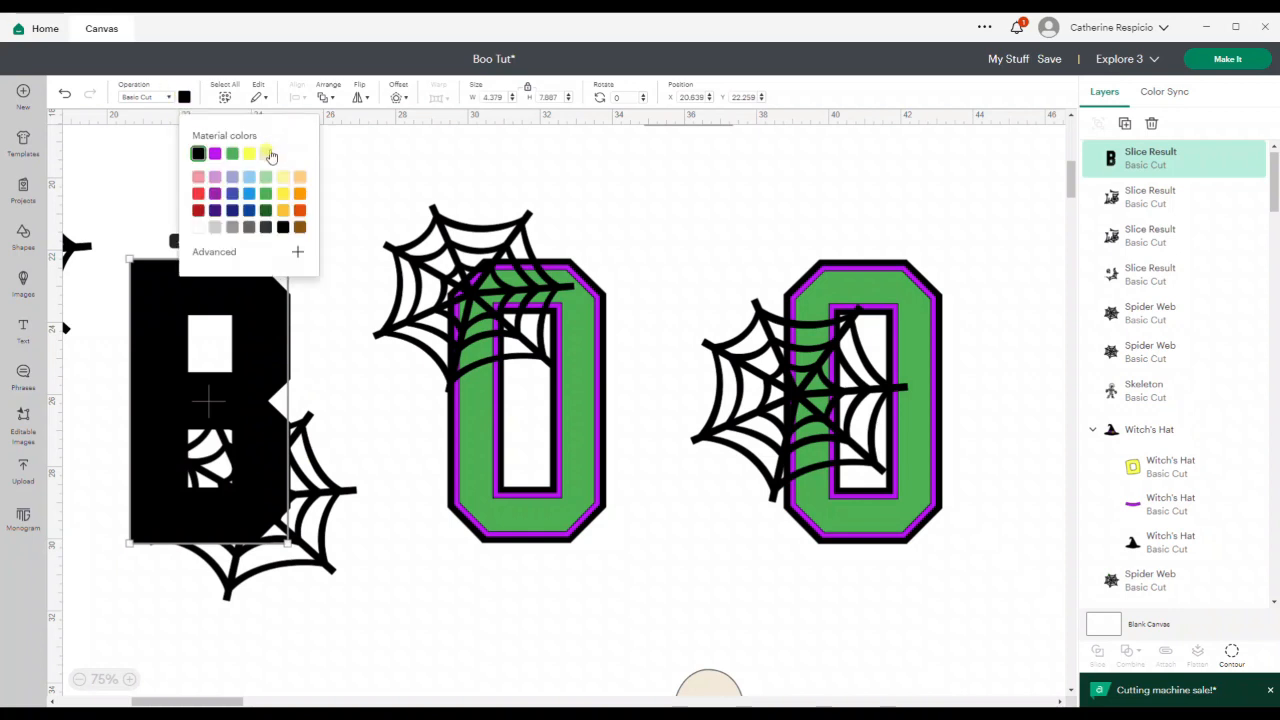
pyautogui.click(266, 154)
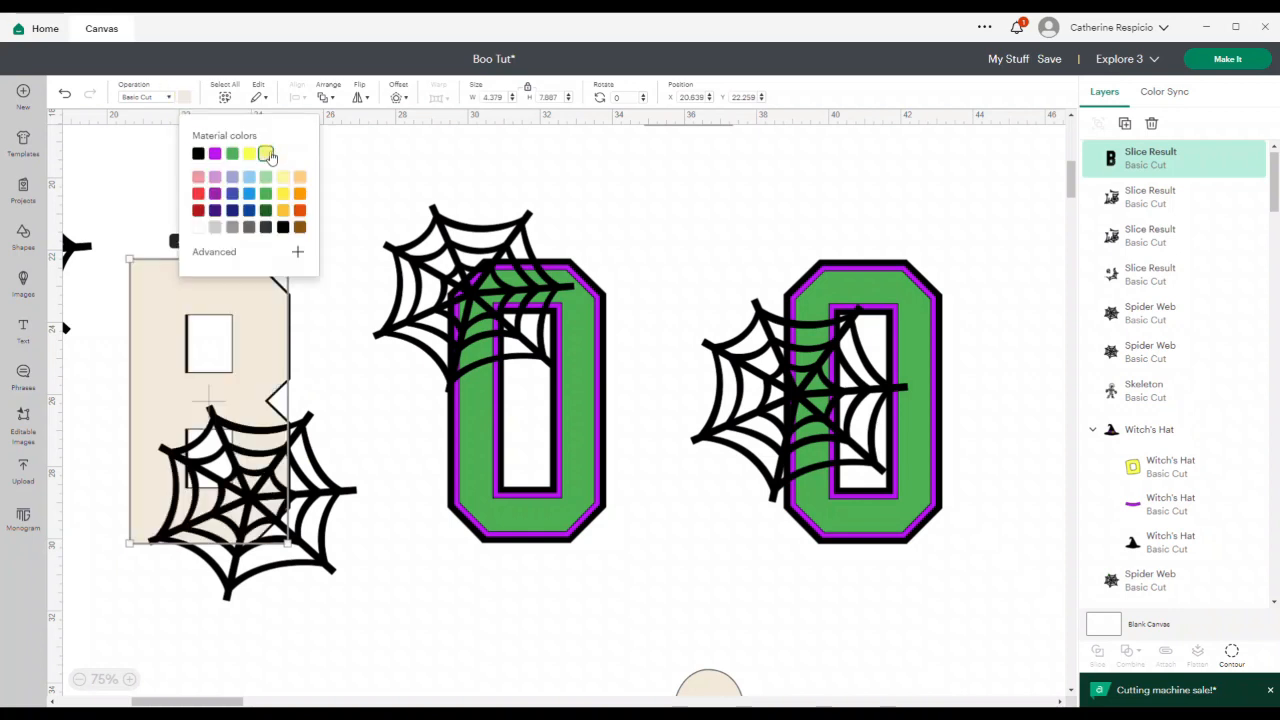
pyautogui.click(365, 171)
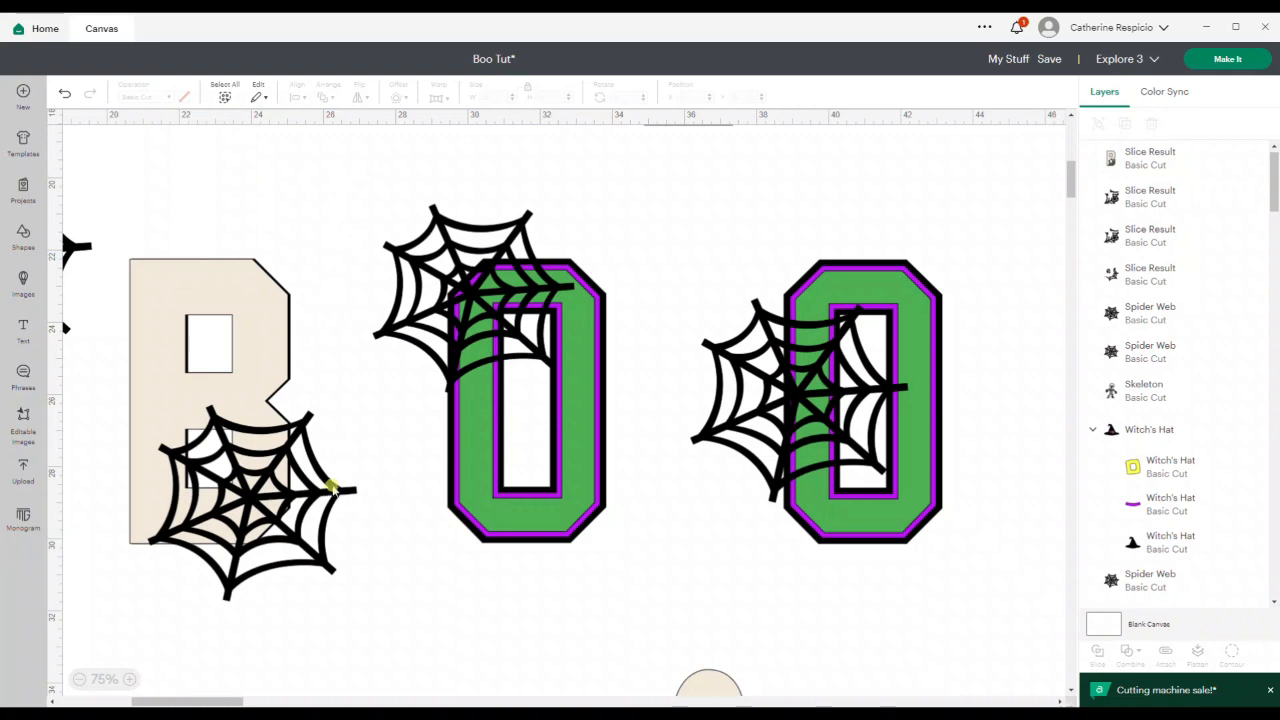
# Delete the web piece lying outside the B and the cream B slice result.
pyautogui.moveTo(322, 496); pyautogui.dragTo(486, 611)
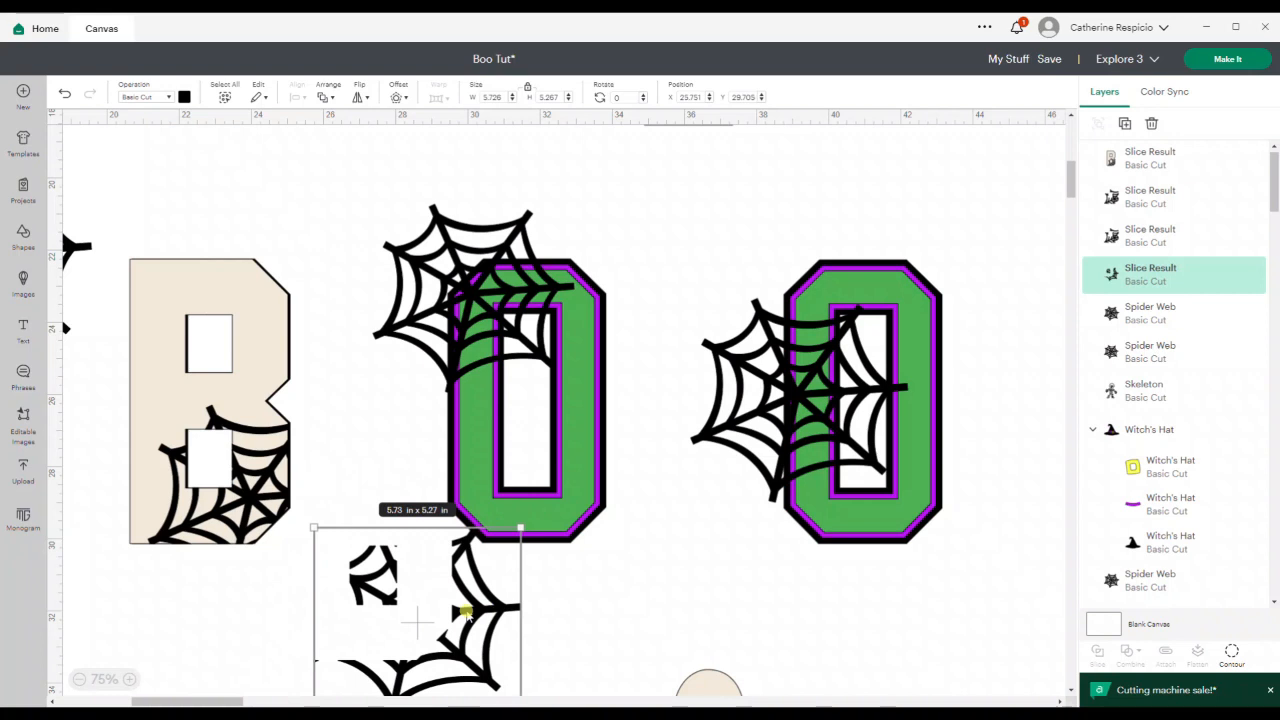
pyautogui.press('Delete')
pyautogui.click(264, 411)
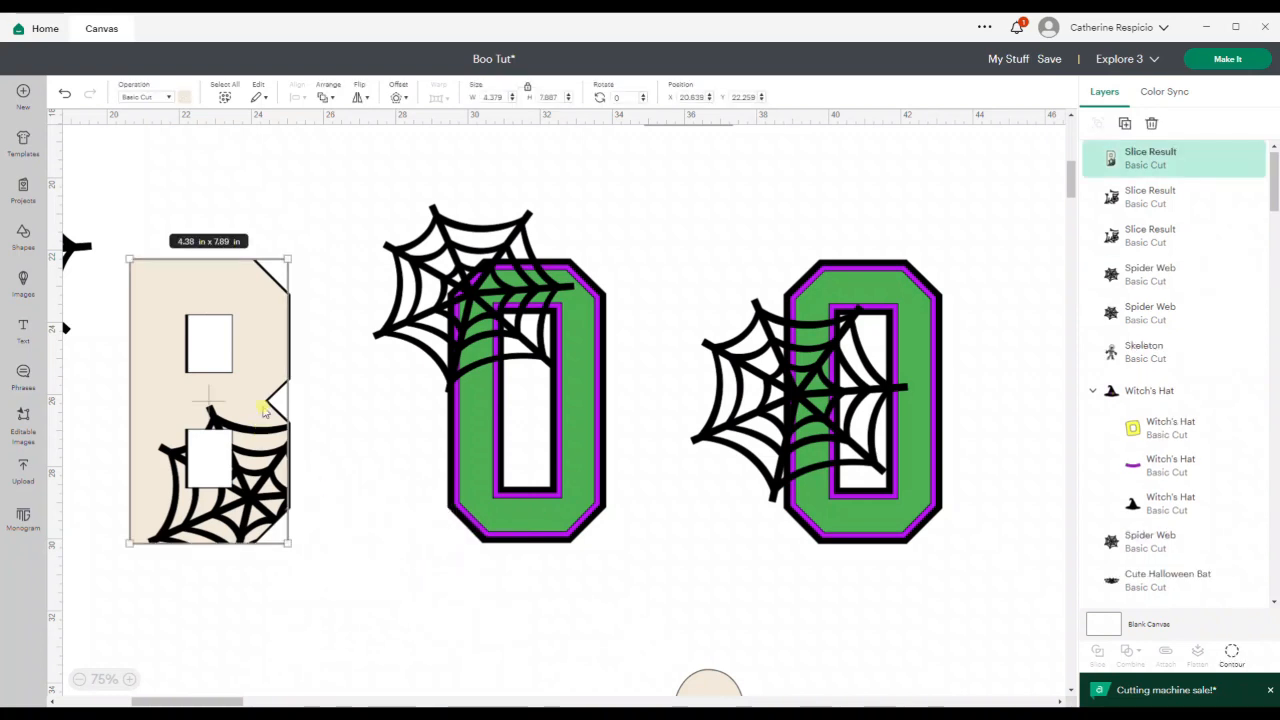
pyautogui.press('Delete')
# Move the two trimmed web pieces off the B, one to each side of its base.
pyautogui.moveTo(252, 466); pyautogui.dragTo(381, 552)
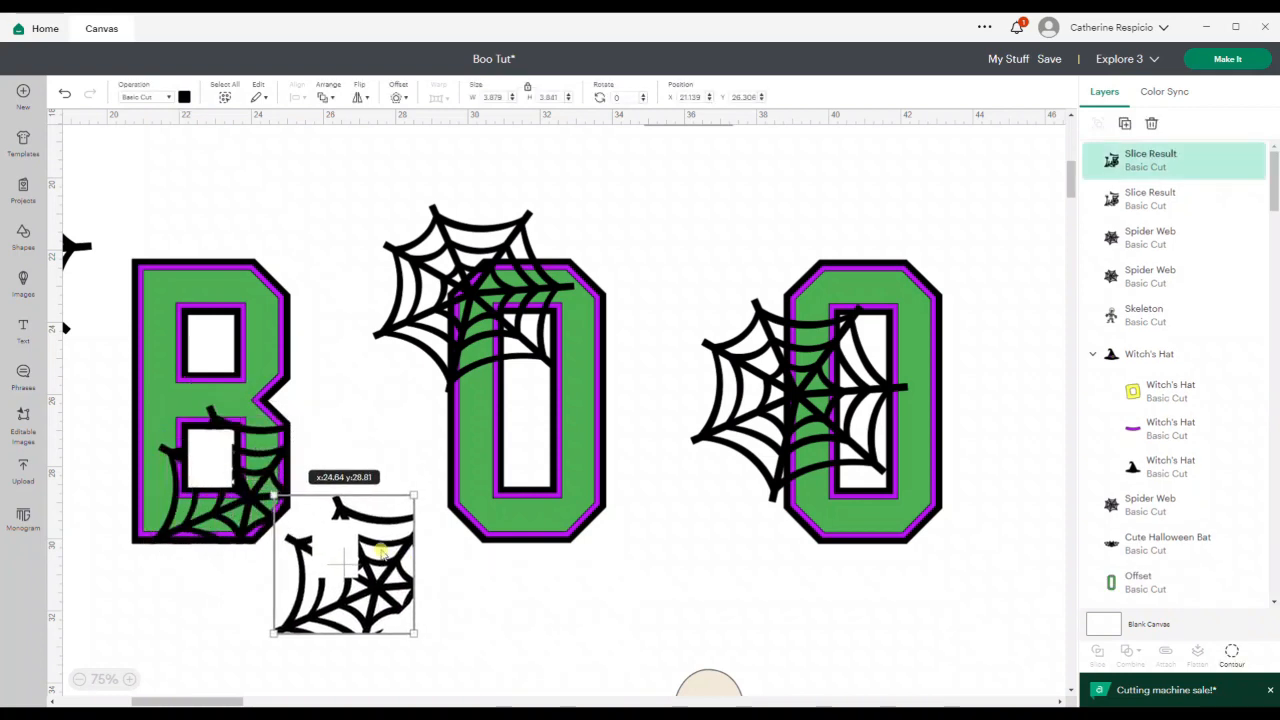
pyautogui.moveTo(258, 494); pyautogui.dragTo(148, 575)
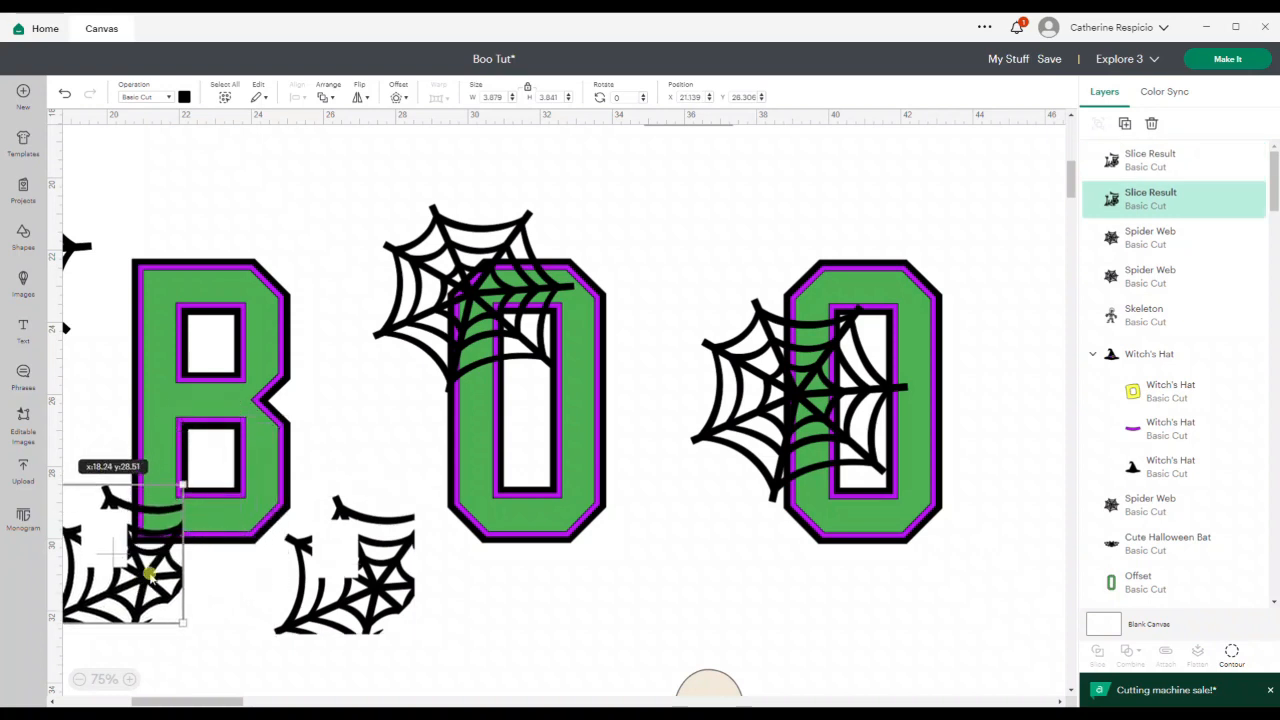
pyautogui.click(270, 464)
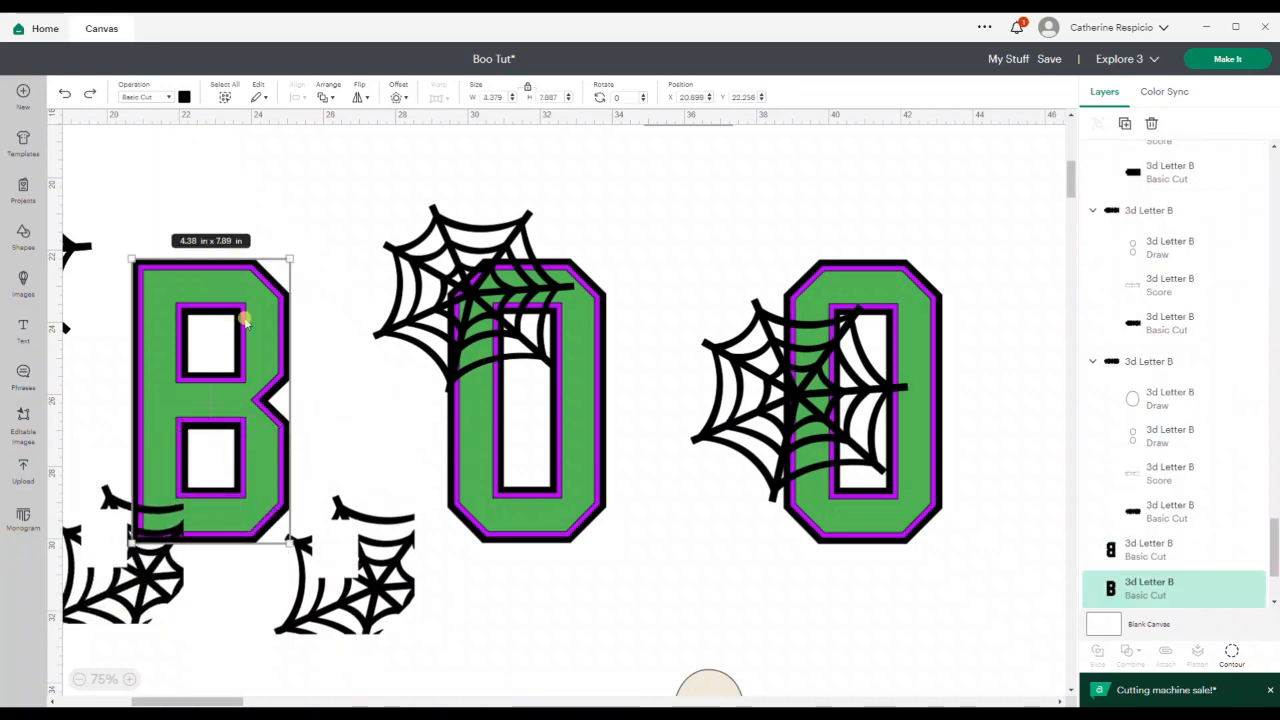
# Delete both trimmed web slice pieces next to the B.
pyautogui.moveTo(137, 569); pyautogui.dragTo(374, 428)
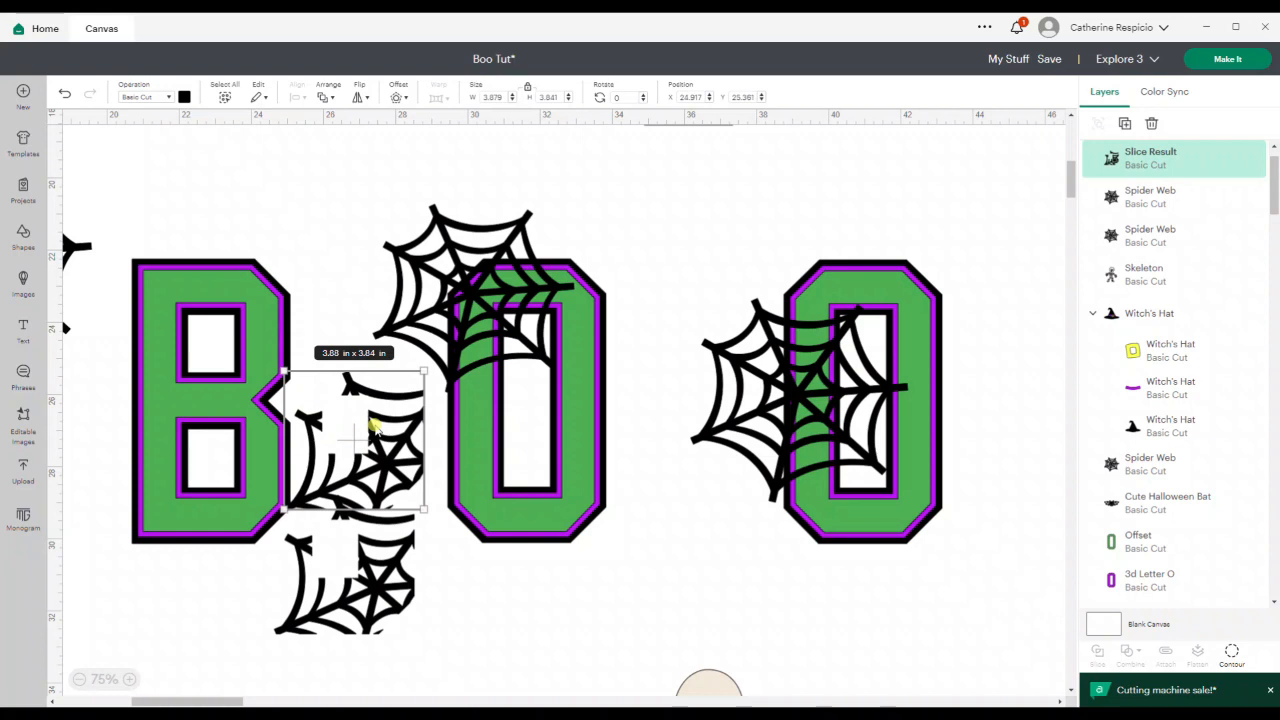
pyautogui.press('Delete')
pyautogui.click(376, 574)
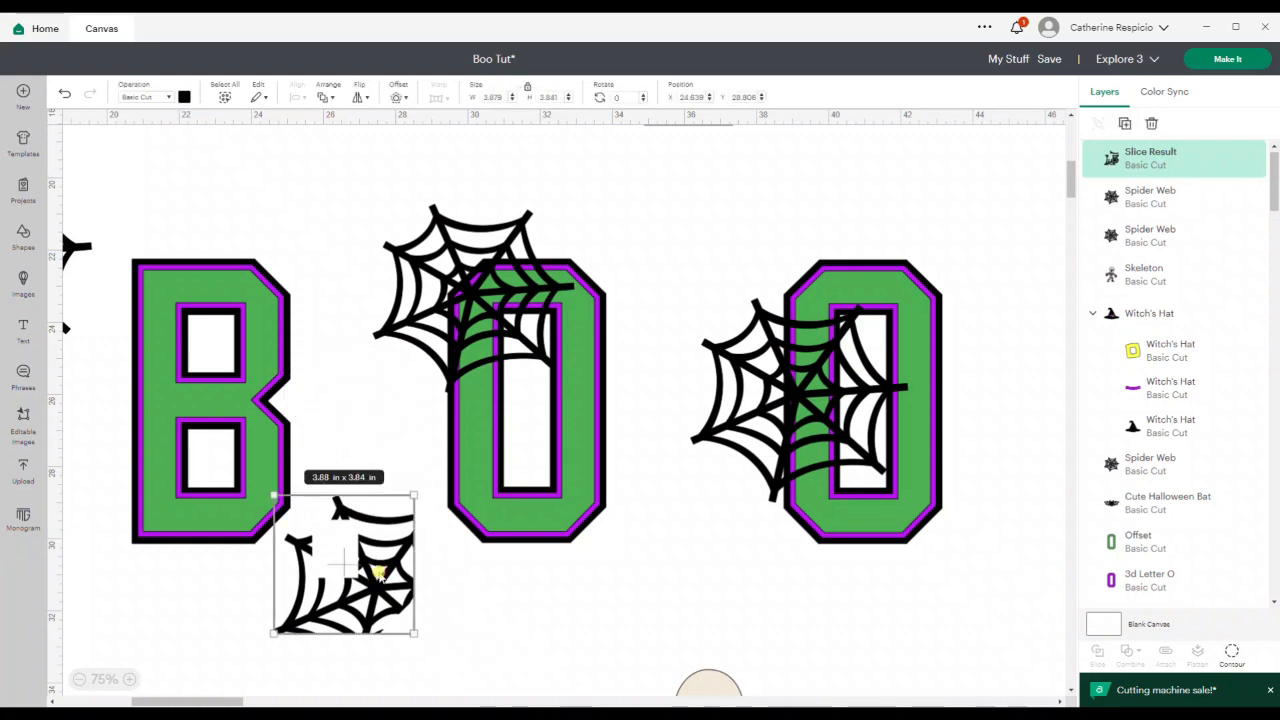
pyautogui.press('Delete')
# Place a new copy of the spare spider web over the B's lower part and shrink it to about 4.95 x 4.65 in.
pyautogui.click(77, 249)
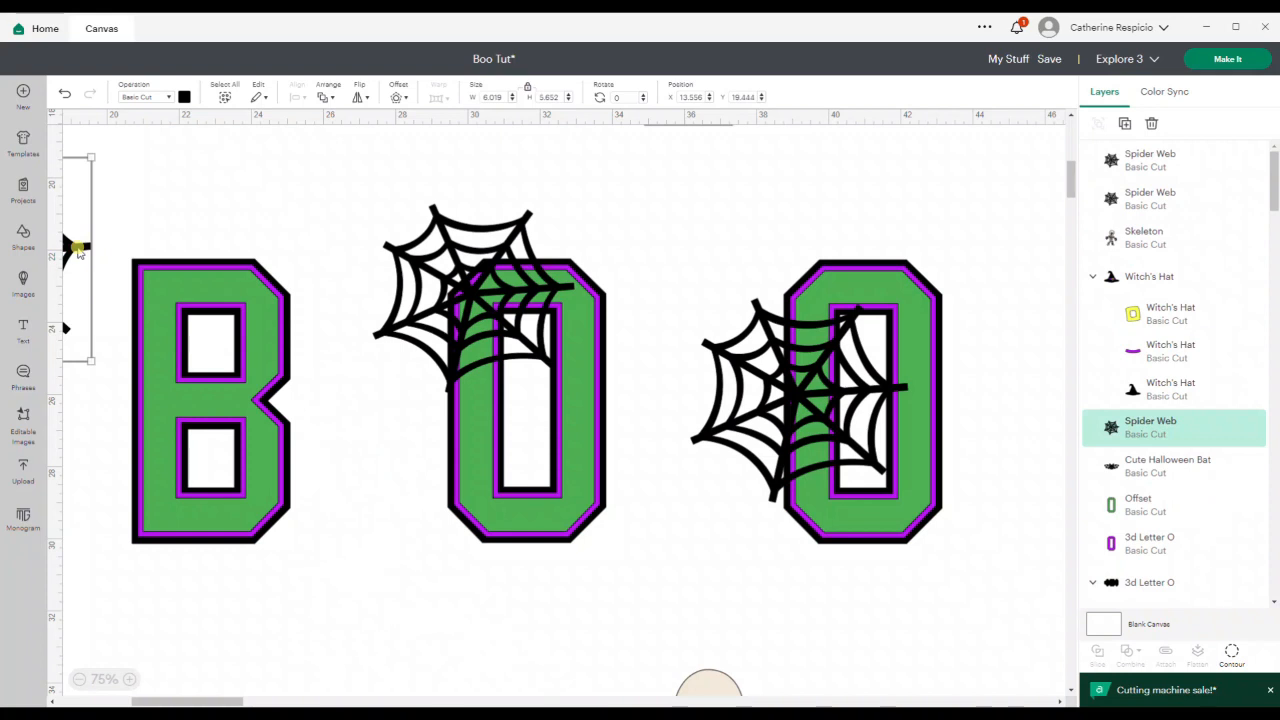
pyautogui.hotkey('ctrl', 'v')
pyautogui.moveTo(225, 261); pyautogui.dragTo(272, 505)
pyautogui.moveTo(362, 617); pyautogui.dragTo(333, 581)
pyautogui.moveTo(262, 512); pyautogui.dragTo(268, 516)
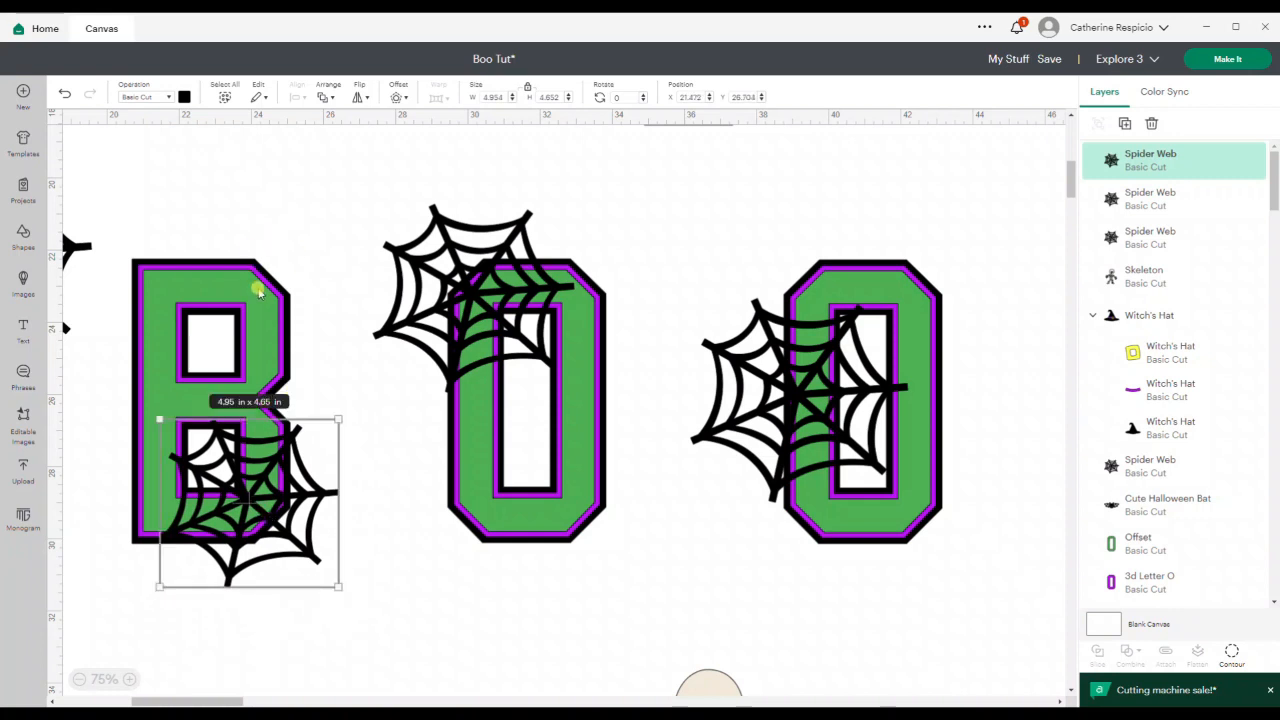
# Duplicate the B's black base layer again and recolor the copy cream.
pyautogui.click(286, 314)
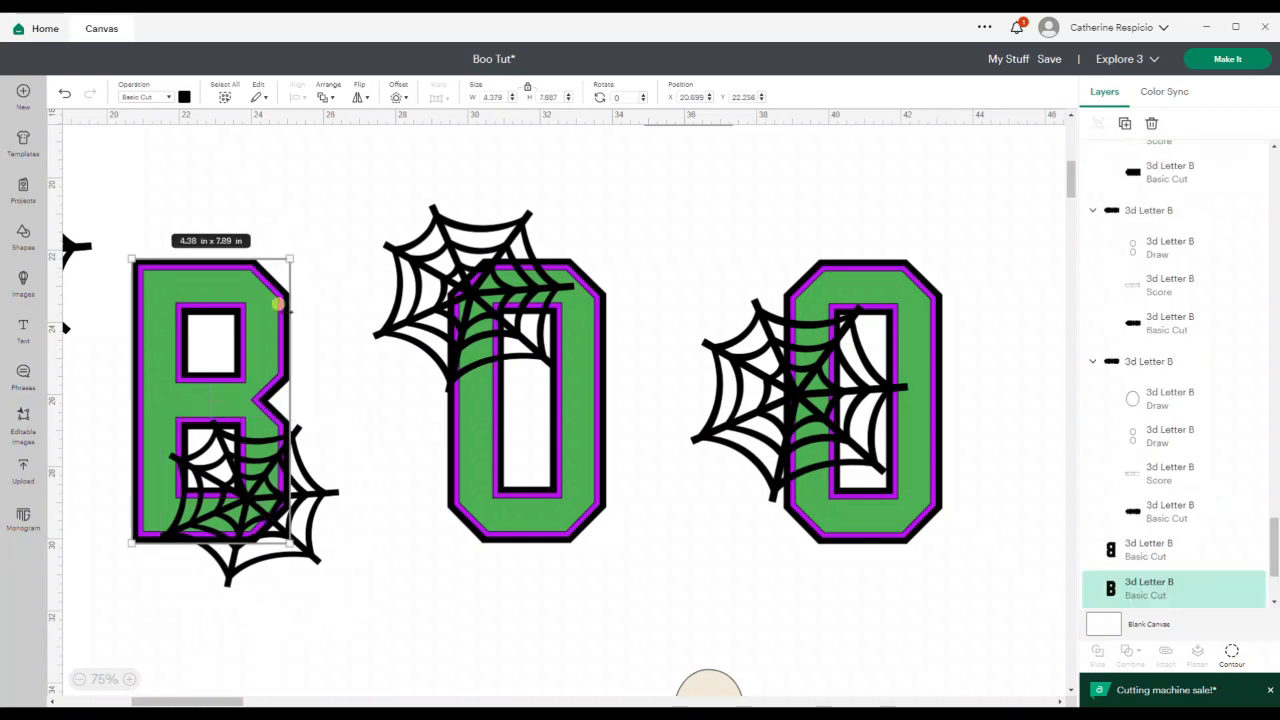
pyautogui.hotkey('ctrl', 'v')
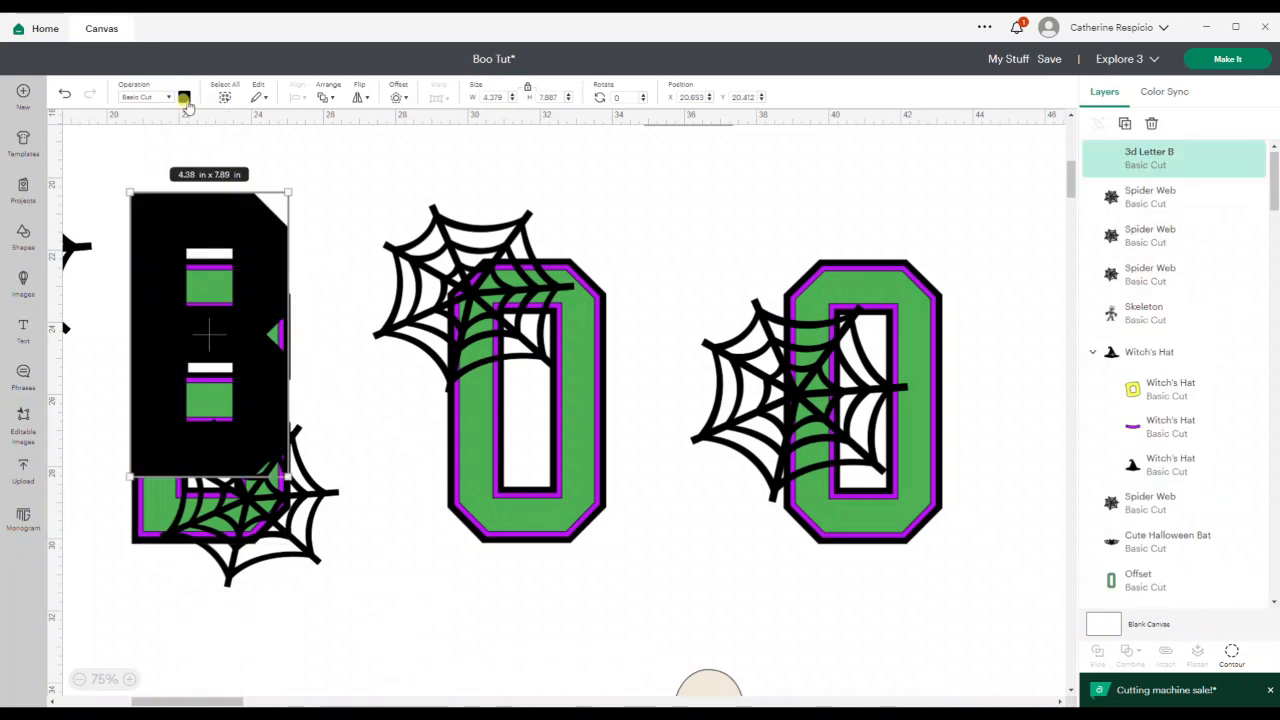
pyautogui.click(184, 97)
pyautogui.click(265, 153)
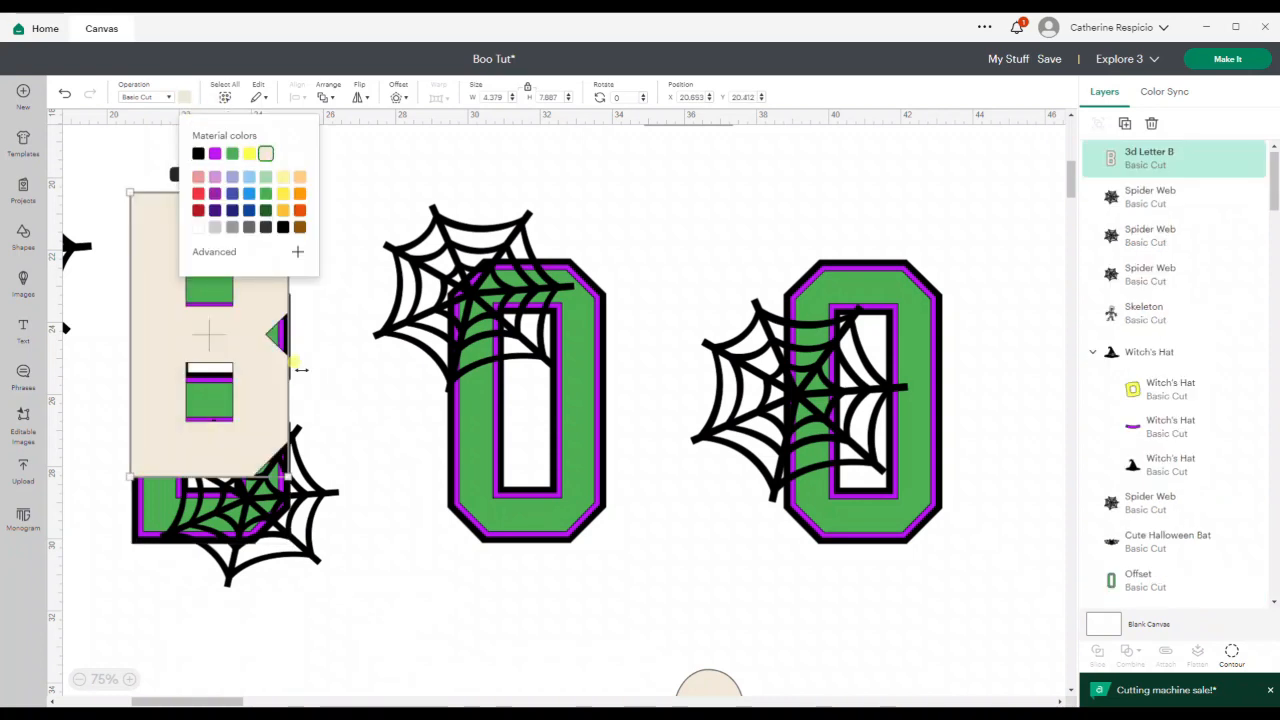
# Move the beige letter B copy over the original B and center it on the black base layer.
pyautogui.moveTo(269, 399); pyautogui.dragTo(269, 468)
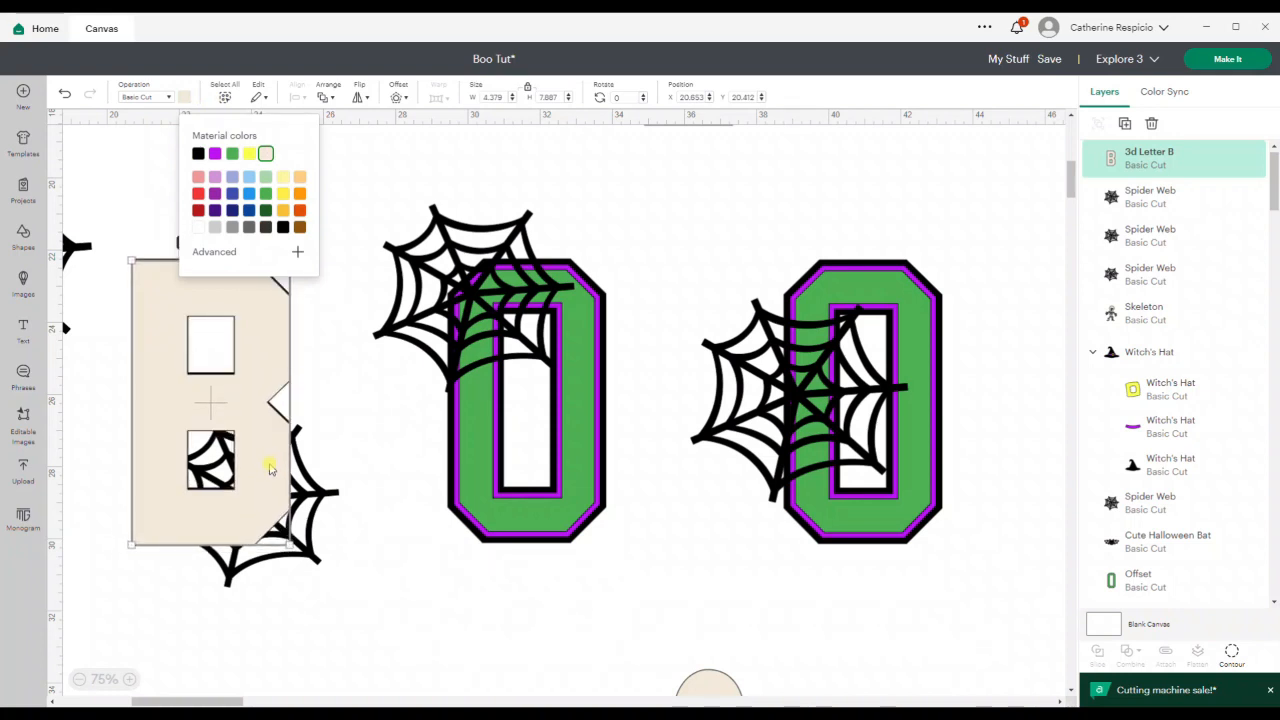
pyautogui.click(350, 555)
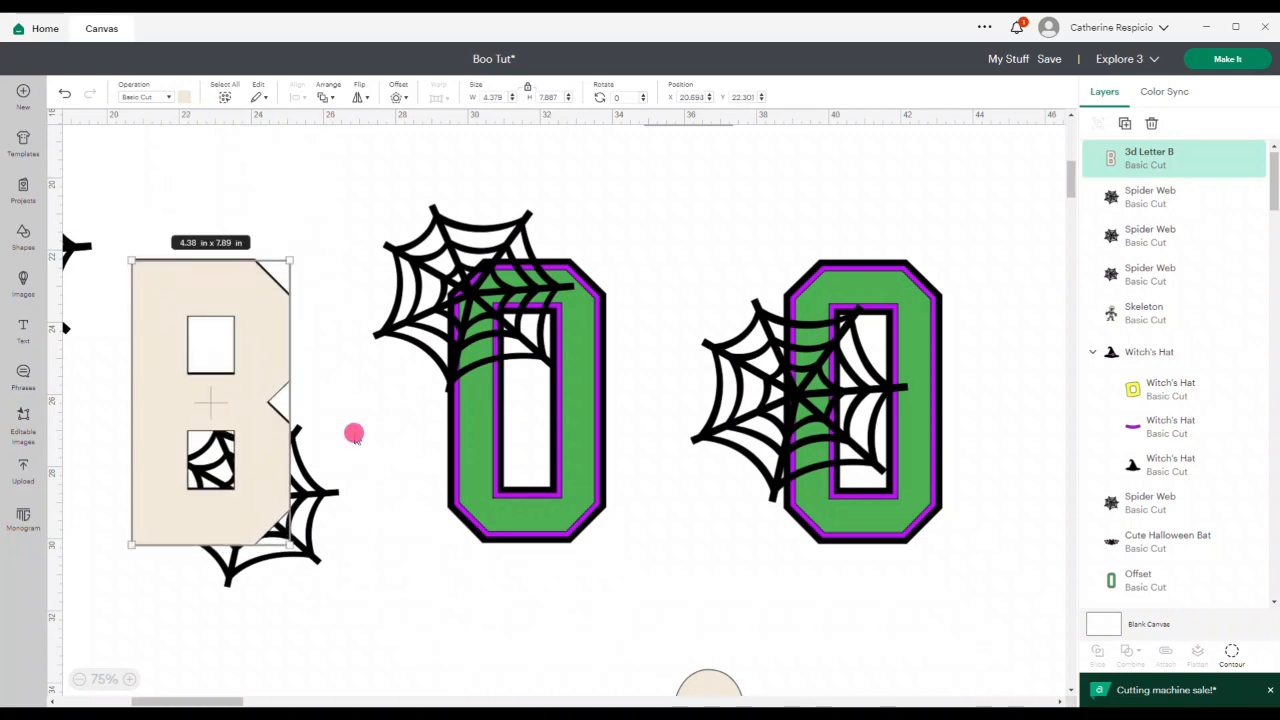
pyautogui.moveTo(323, 343); pyautogui.dragTo(240, 213)
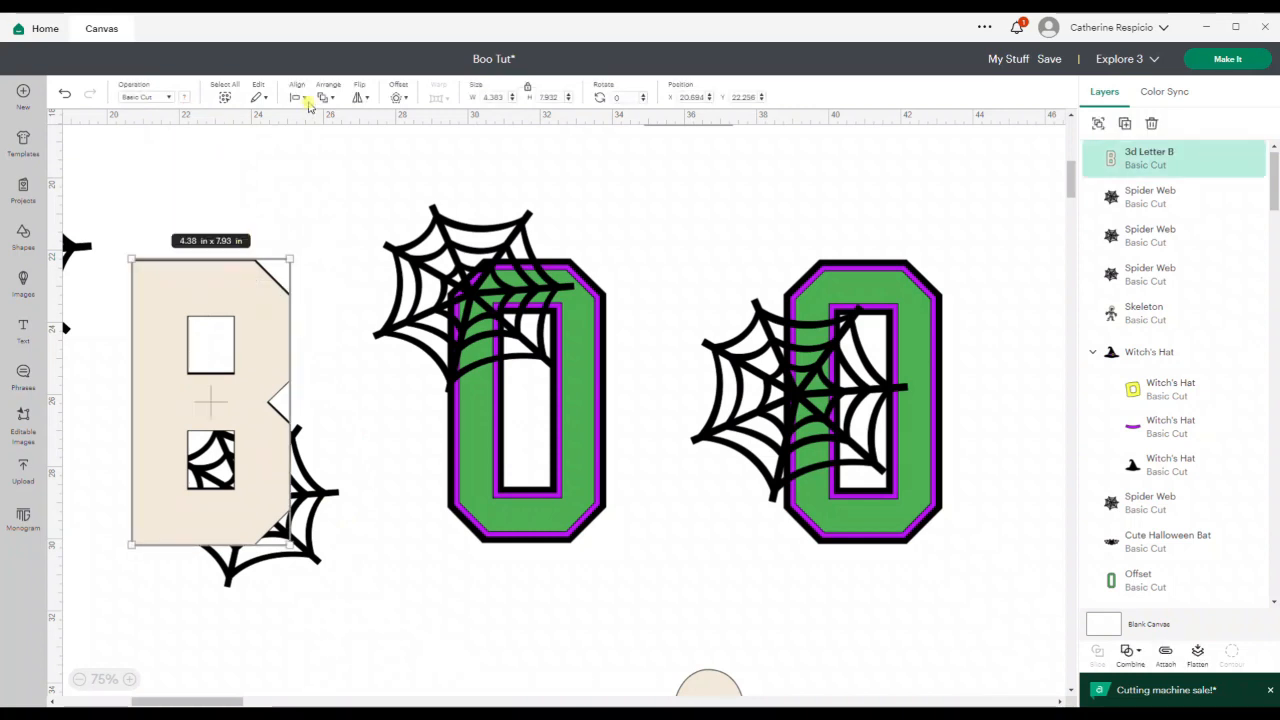
pyautogui.click(298, 97)
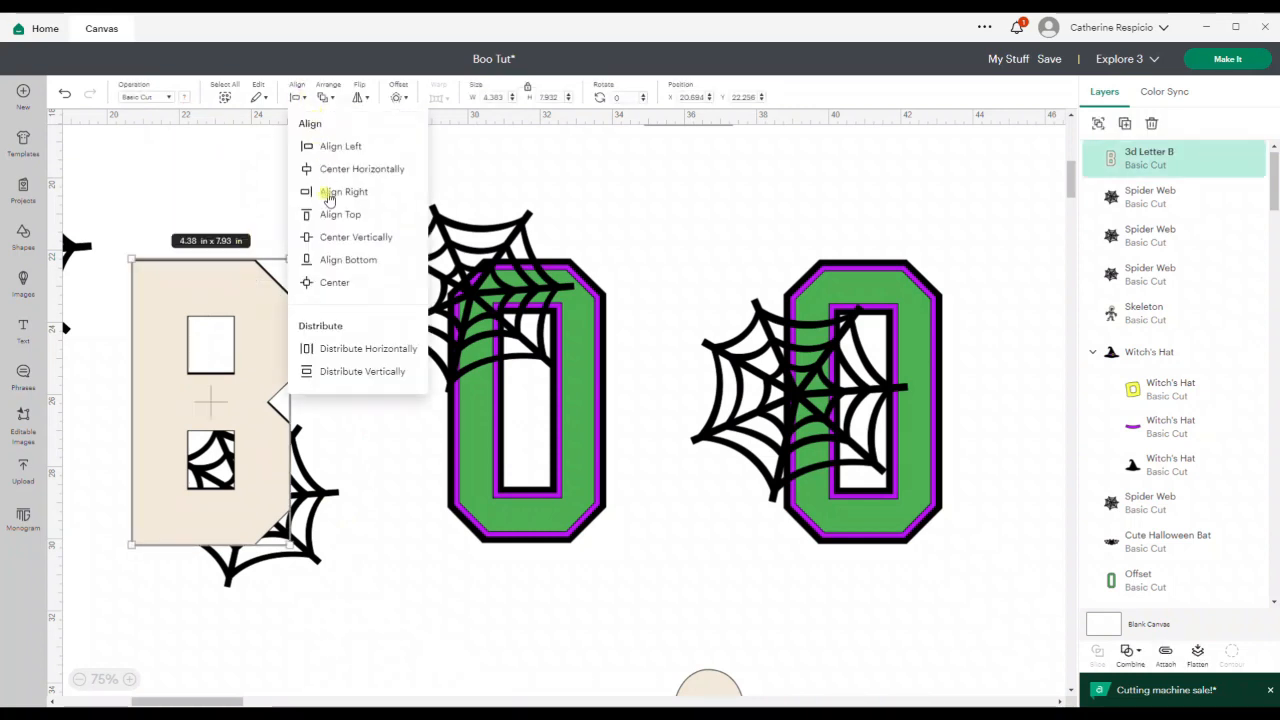
pyautogui.click(327, 285)
# Hide the contours of both inner holes of the beige letter B.
pyautogui.click(306, 521)
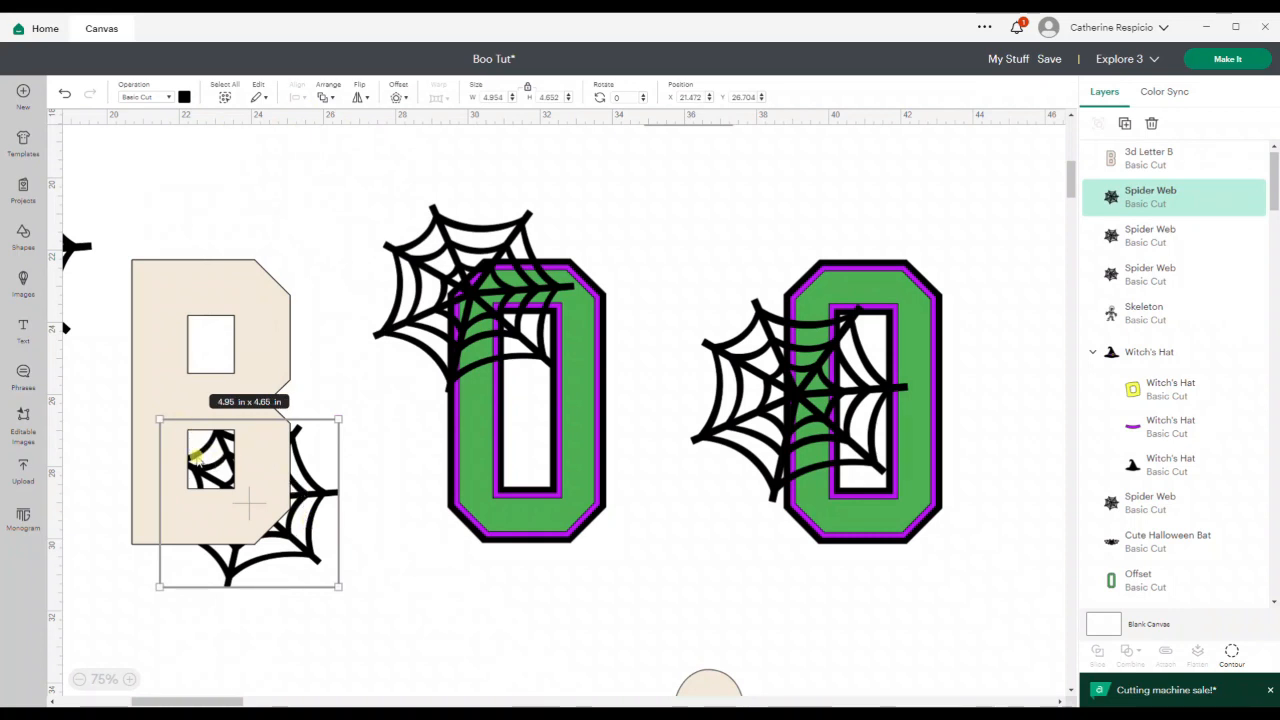
pyautogui.click(222, 264)
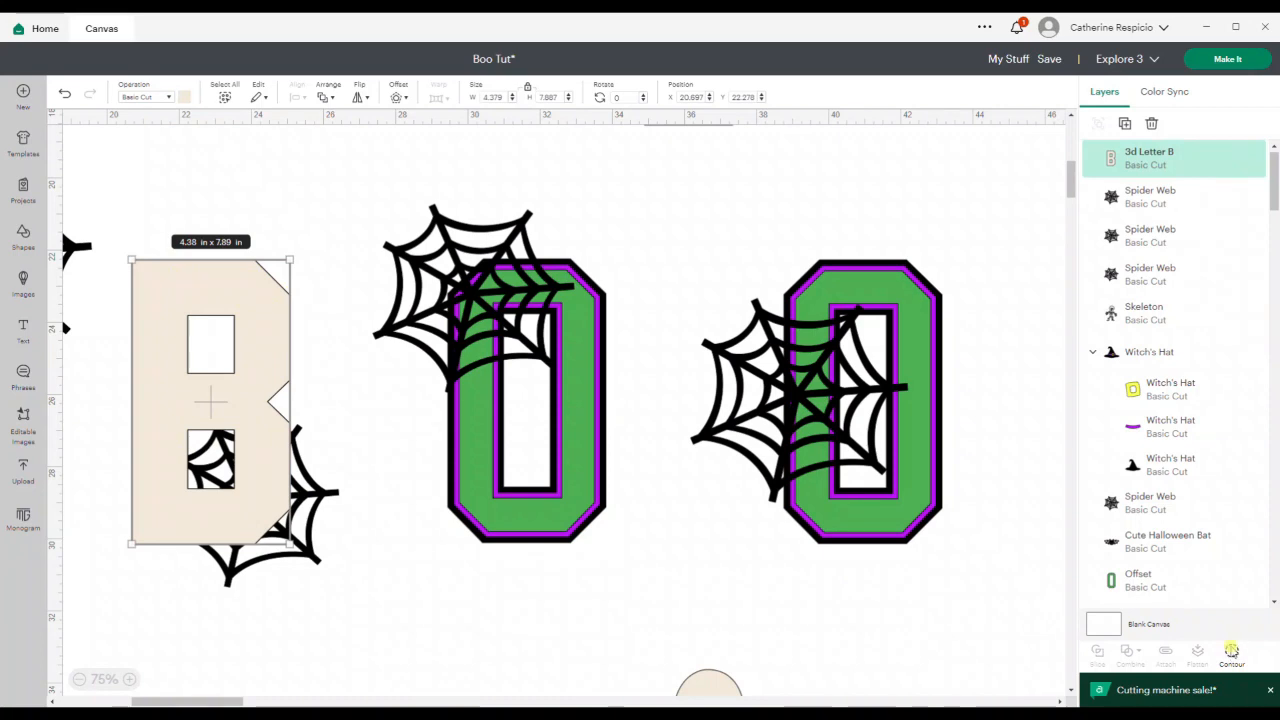
pyautogui.click(1232, 651)
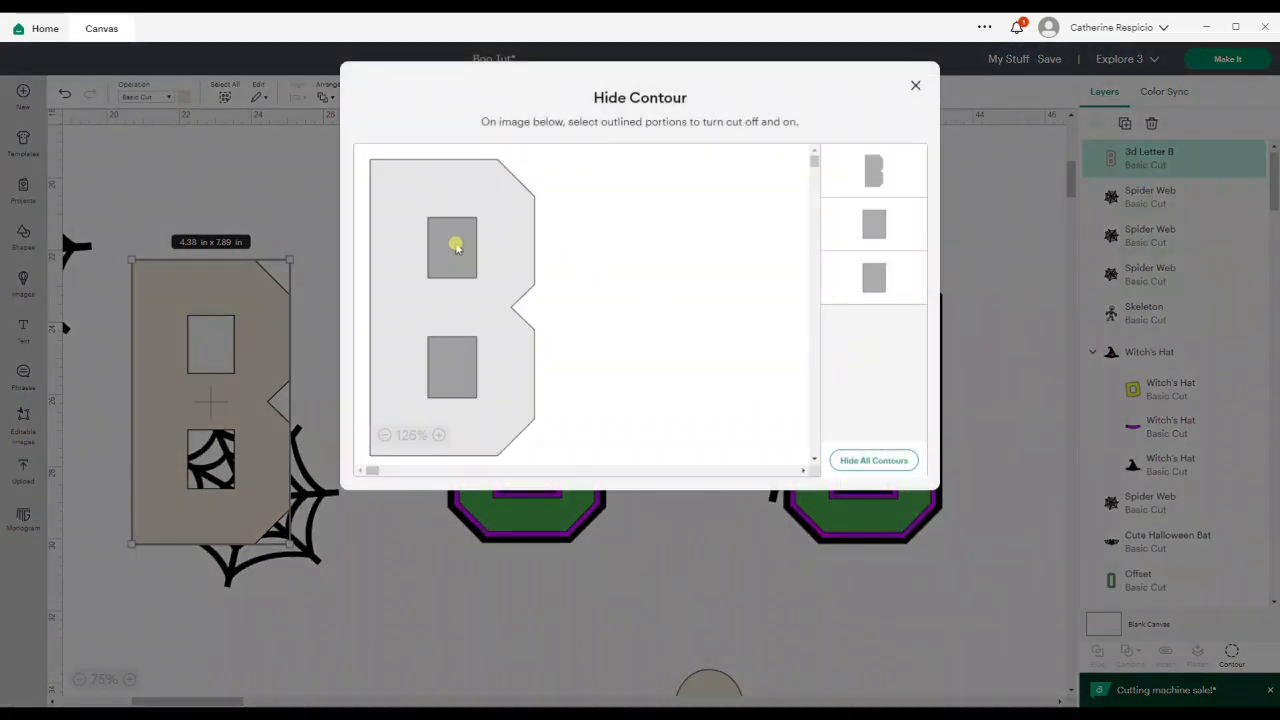
pyautogui.click(452, 248)
pyautogui.click(469, 370)
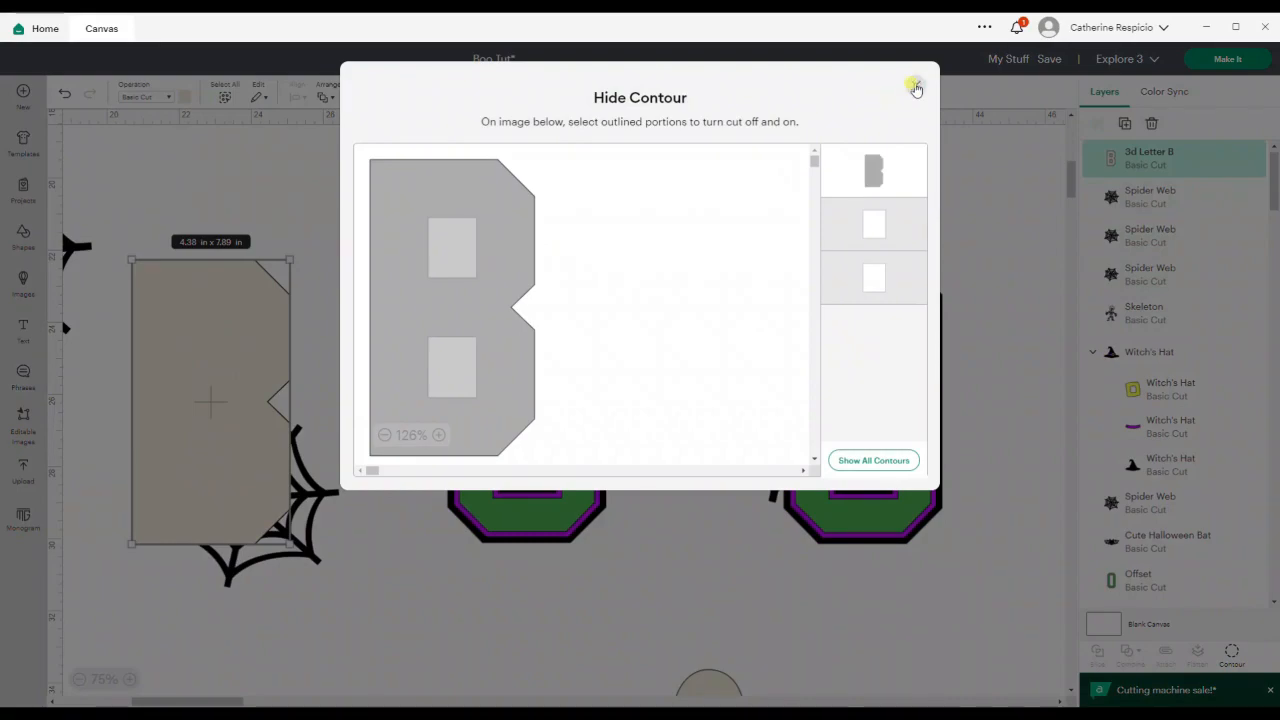
pyautogui.click(915, 88)
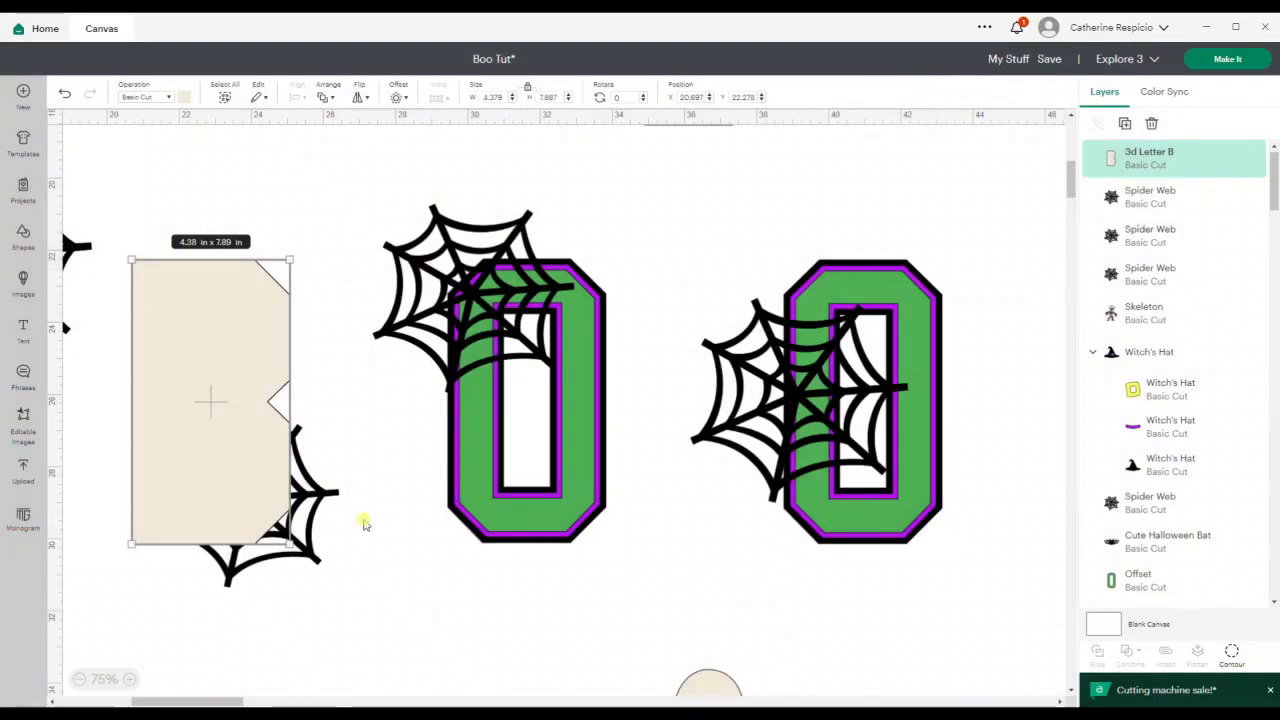
# Bring the spider web on the letter B to the front.
pyautogui.click(296, 536)
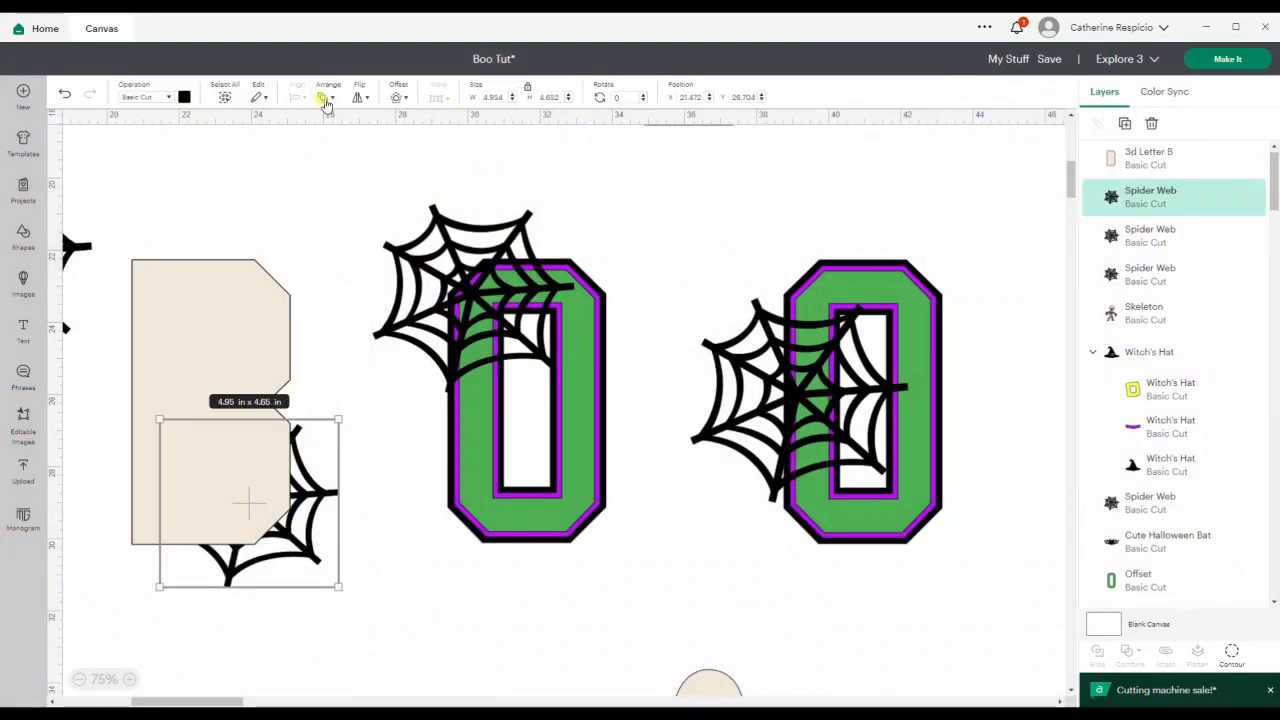
pyautogui.click(325, 98)
pyautogui.click(376, 128)
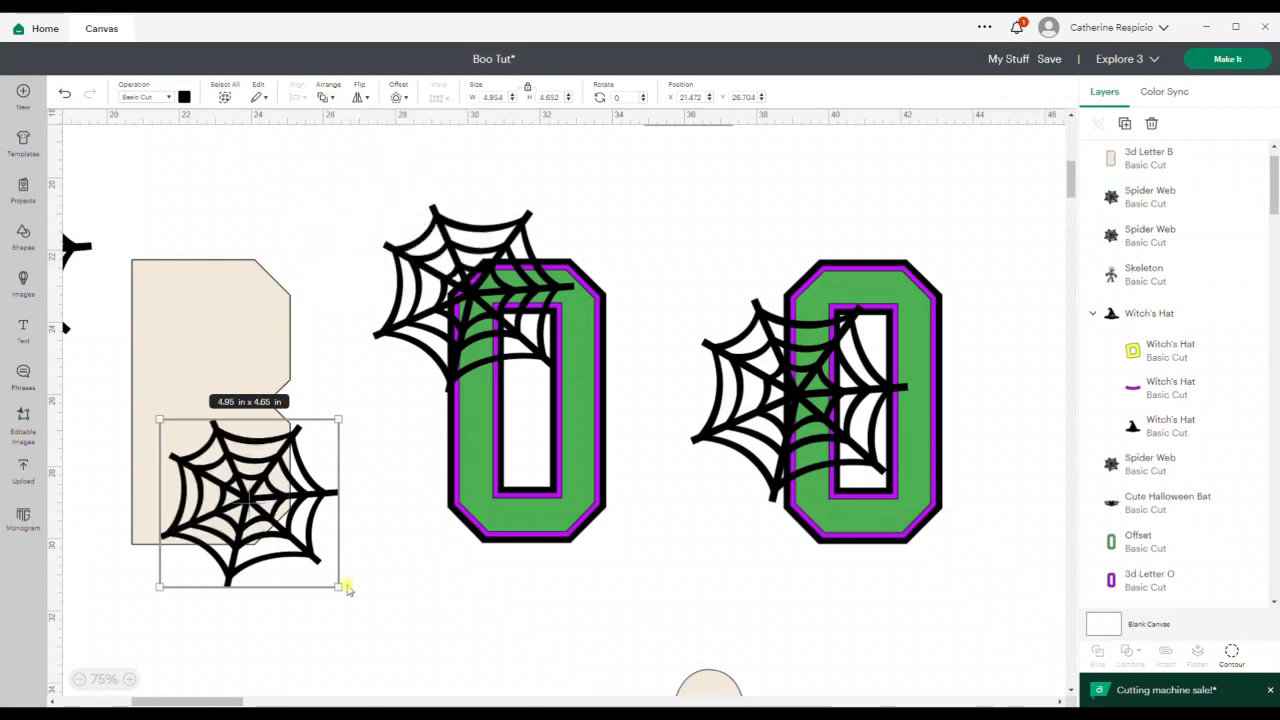
pyautogui.click(406, 624)
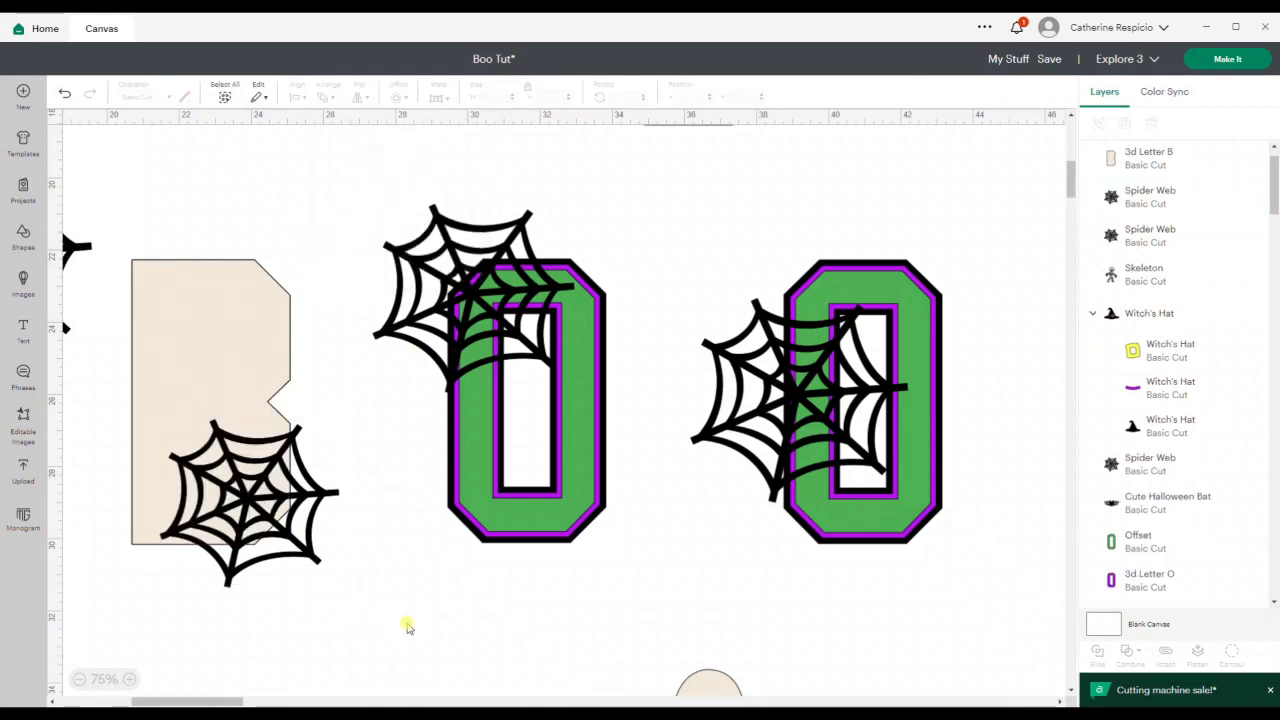
# Slice the spider web with the solid beige letter B and check the slice results in the layer list.
pyautogui.click(289, 504)
pyautogui.keyDown('shift'); pyautogui.click(254, 381); pyautogui.keyUp('shift')
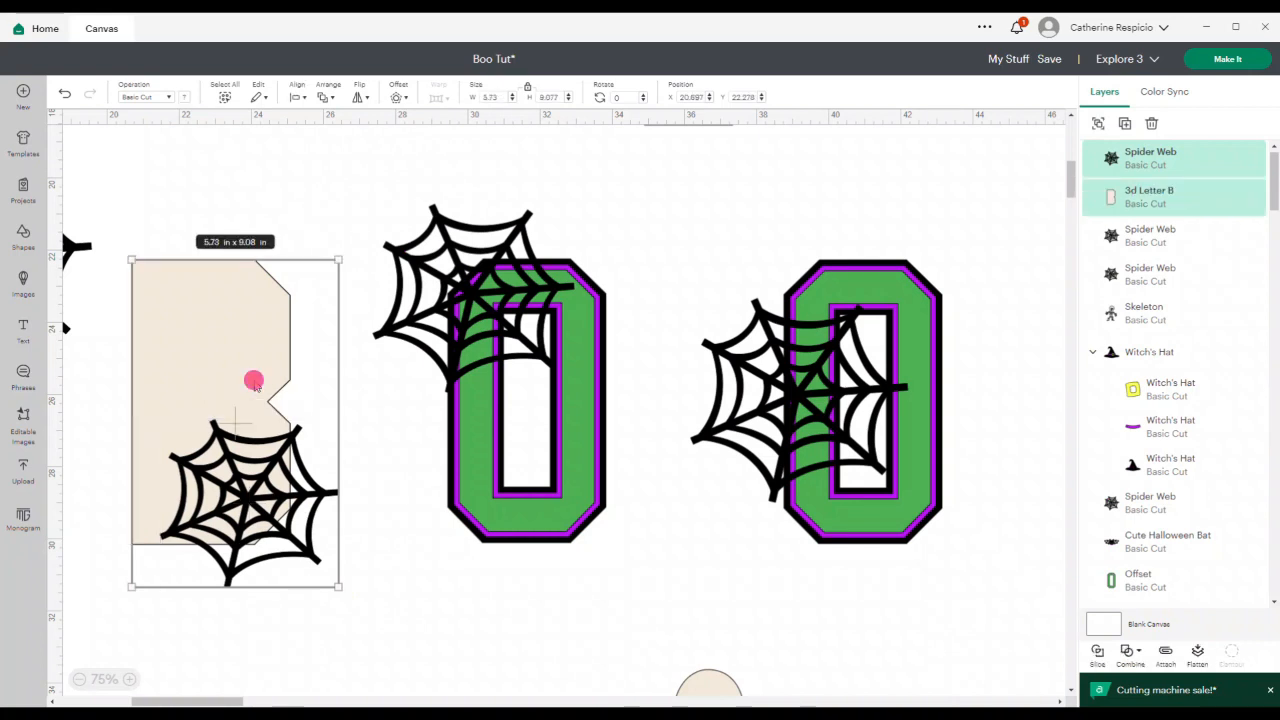
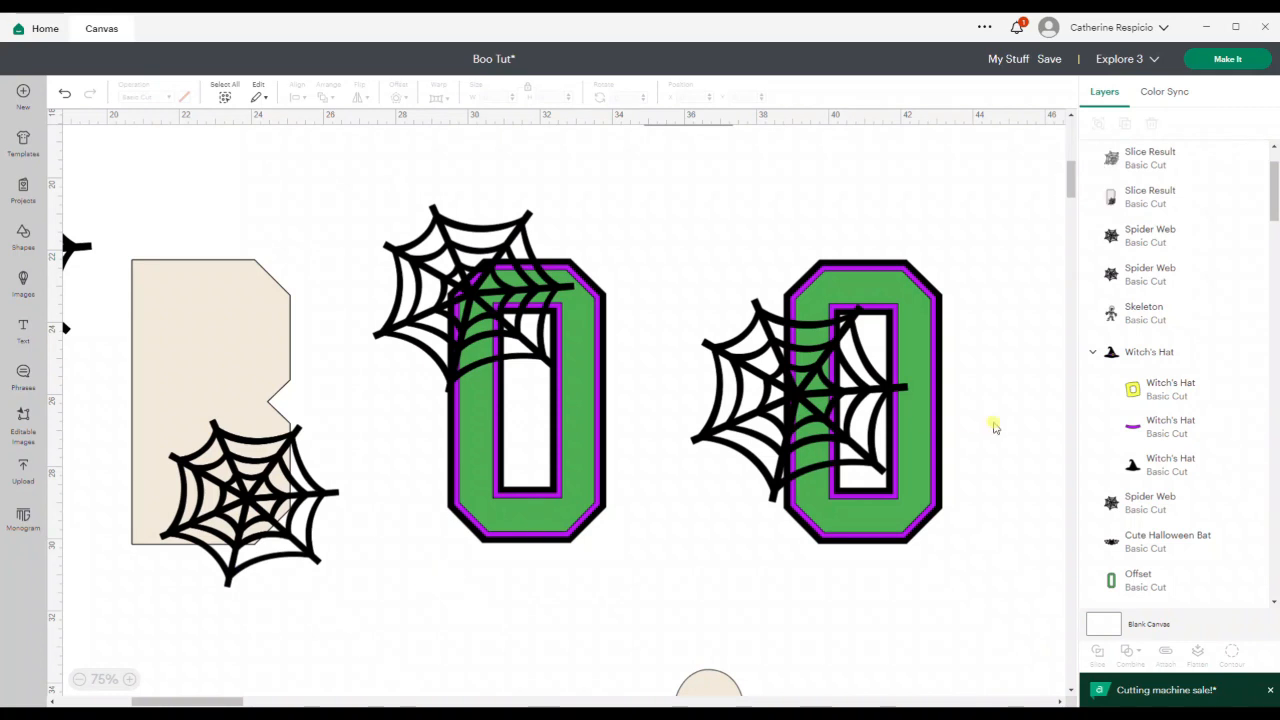
pyautogui.click(1146, 212)
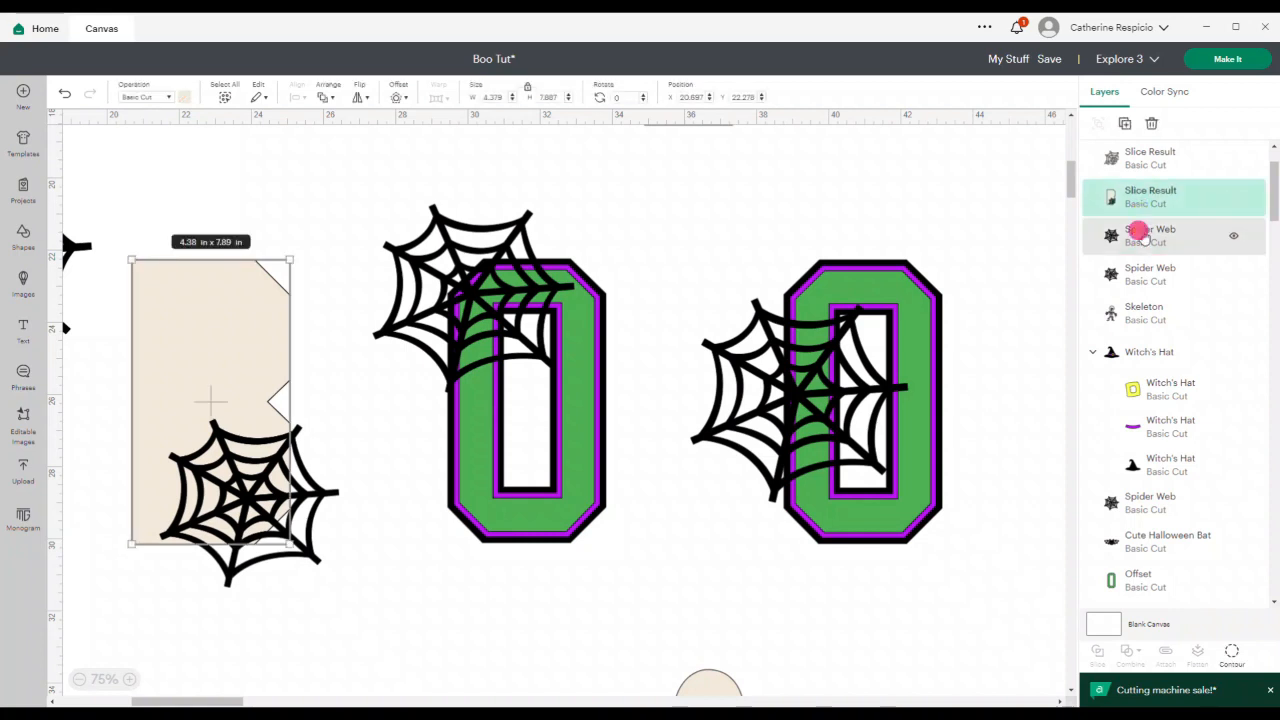
pyautogui.click(1145, 235)
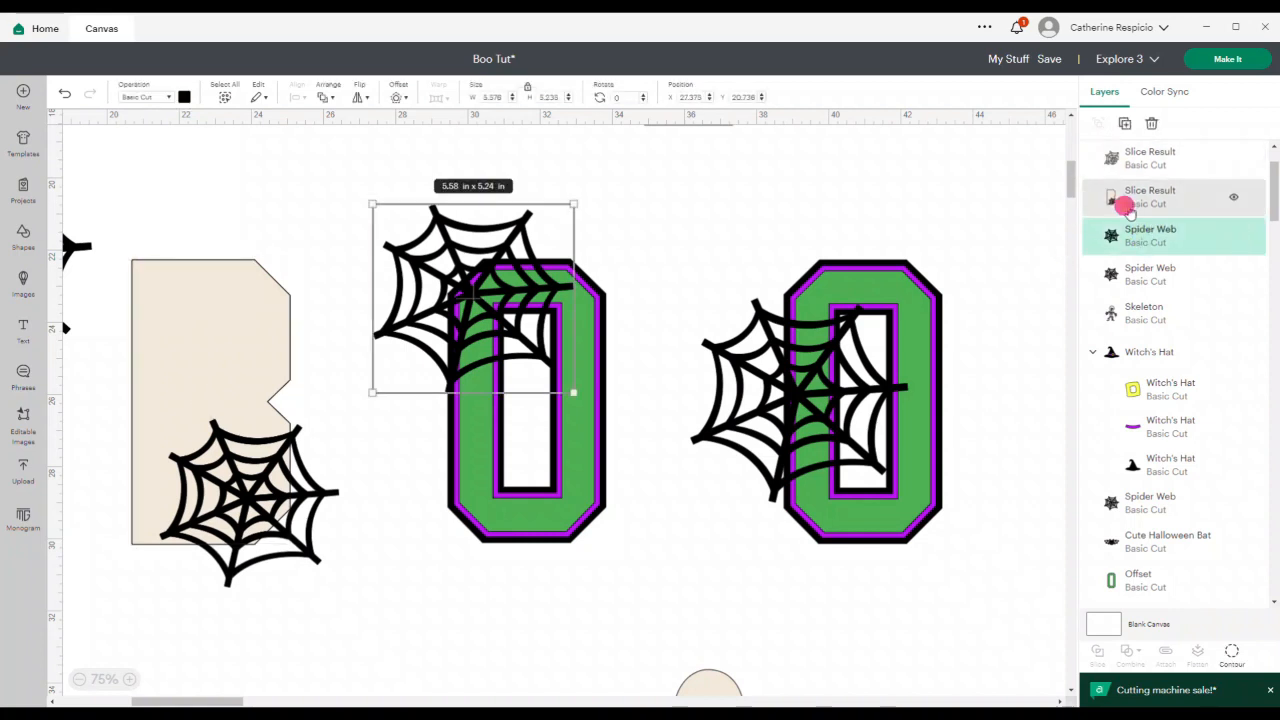
pyautogui.click(1130, 207)
pyautogui.click(1143, 160)
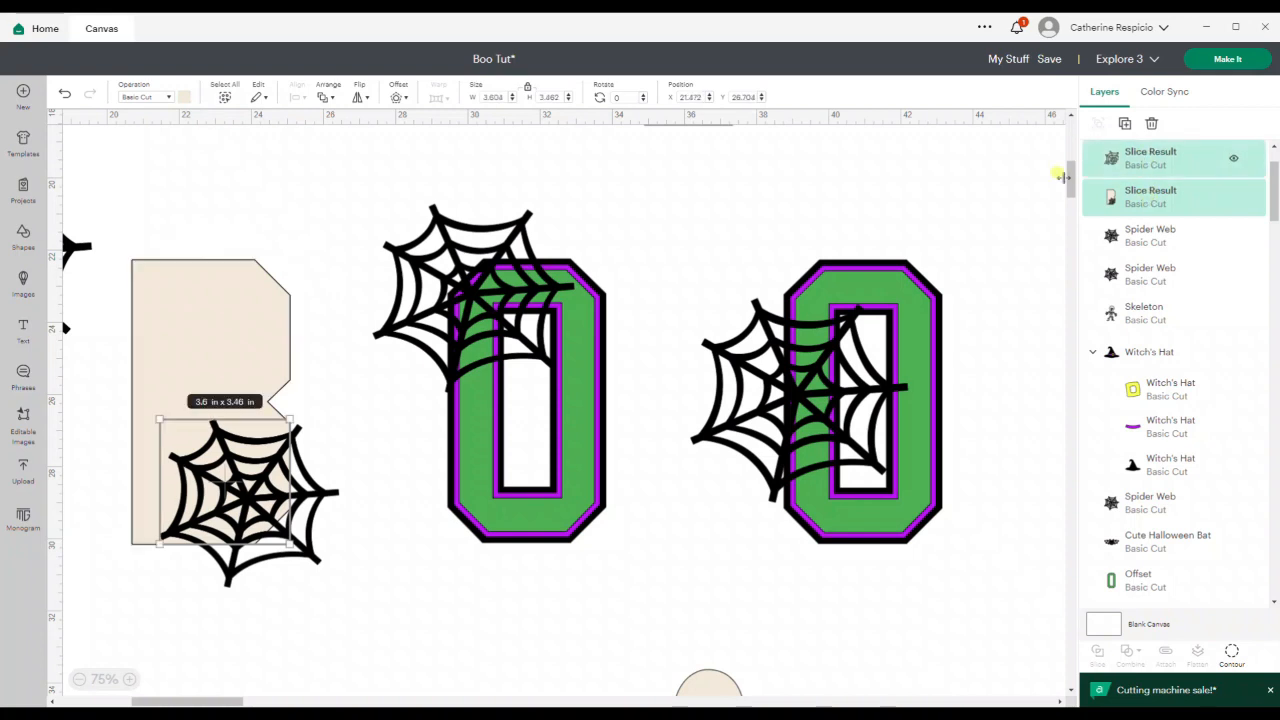
# Pull away and delete the leftover beige B and the web piece that extends beyond the letter.
pyautogui.click(268, 326)
pyautogui.moveTo(310, 390); pyautogui.dragTo(400, 457)
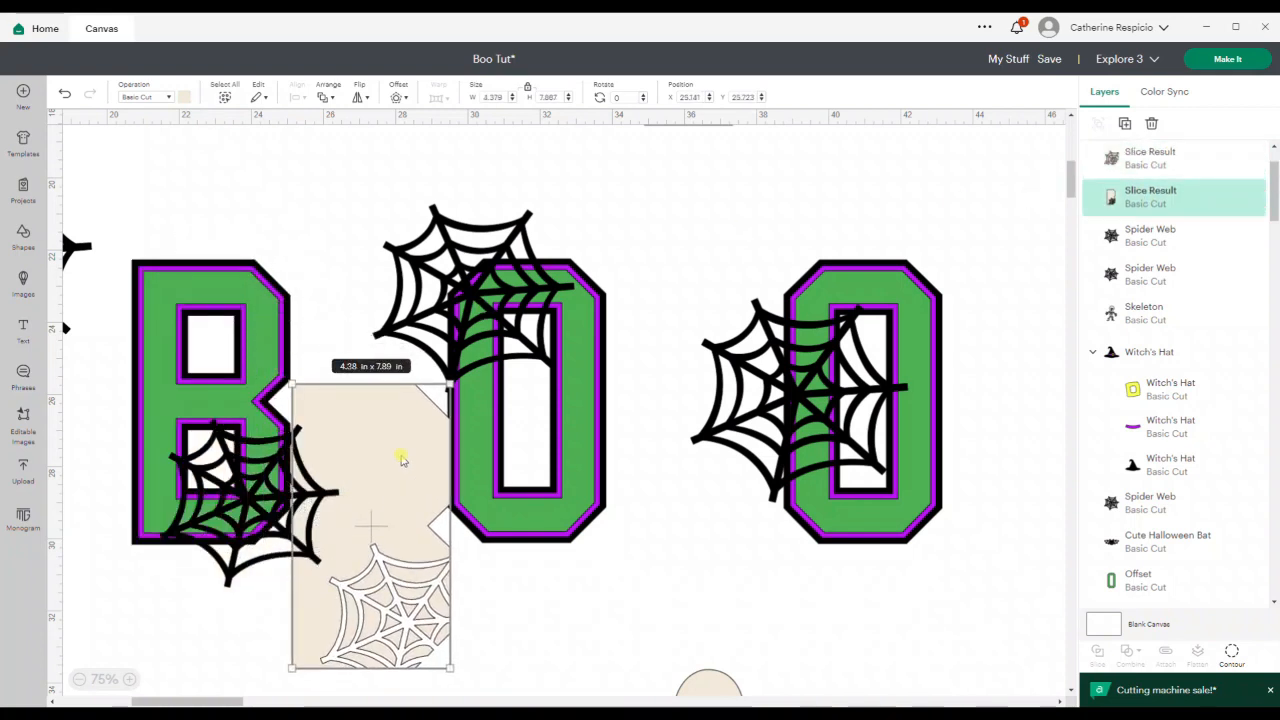
pyautogui.press('Delete')
pyautogui.click(302, 545)
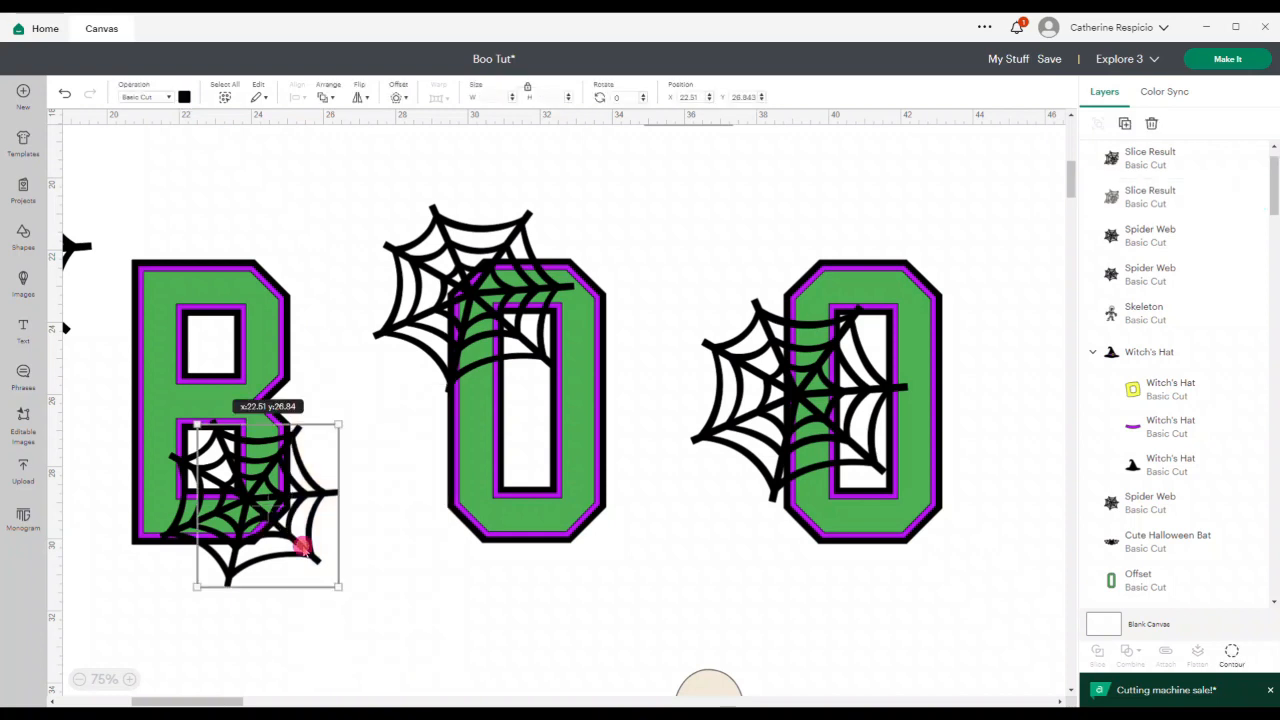
pyautogui.moveTo(304, 547); pyautogui.dragTo(392, 603)
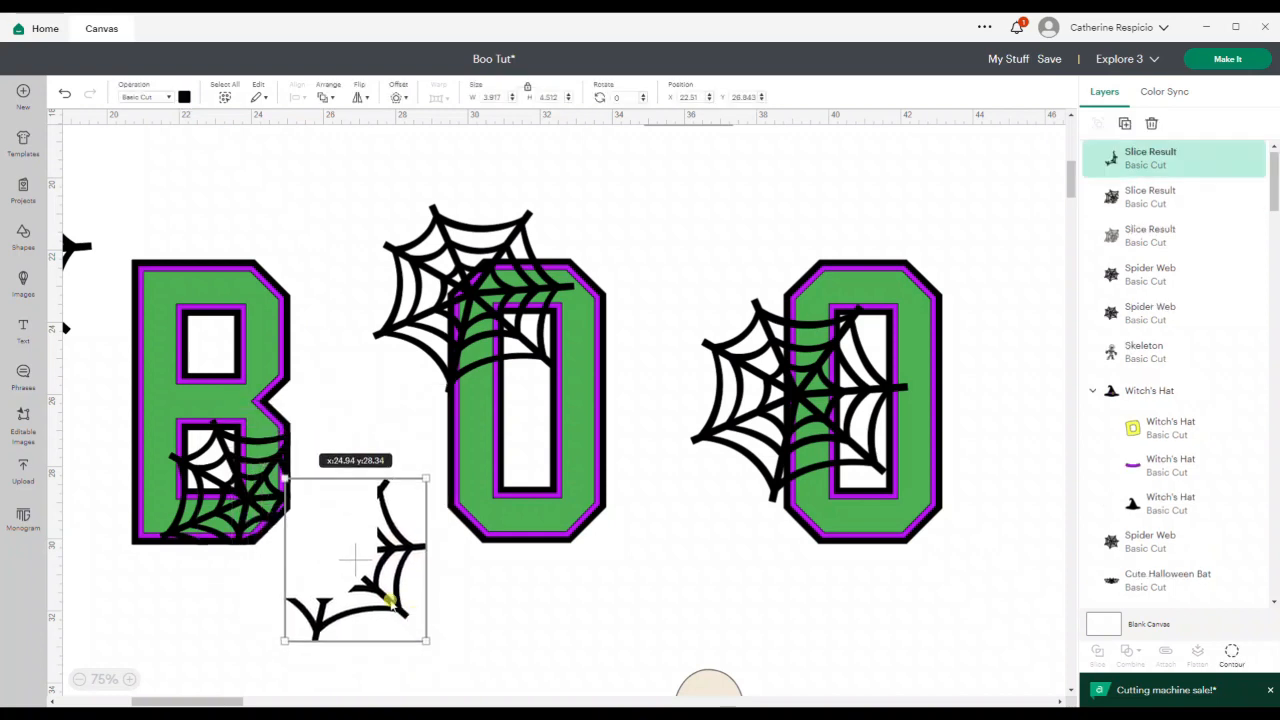
pyautogui.press('Delete')
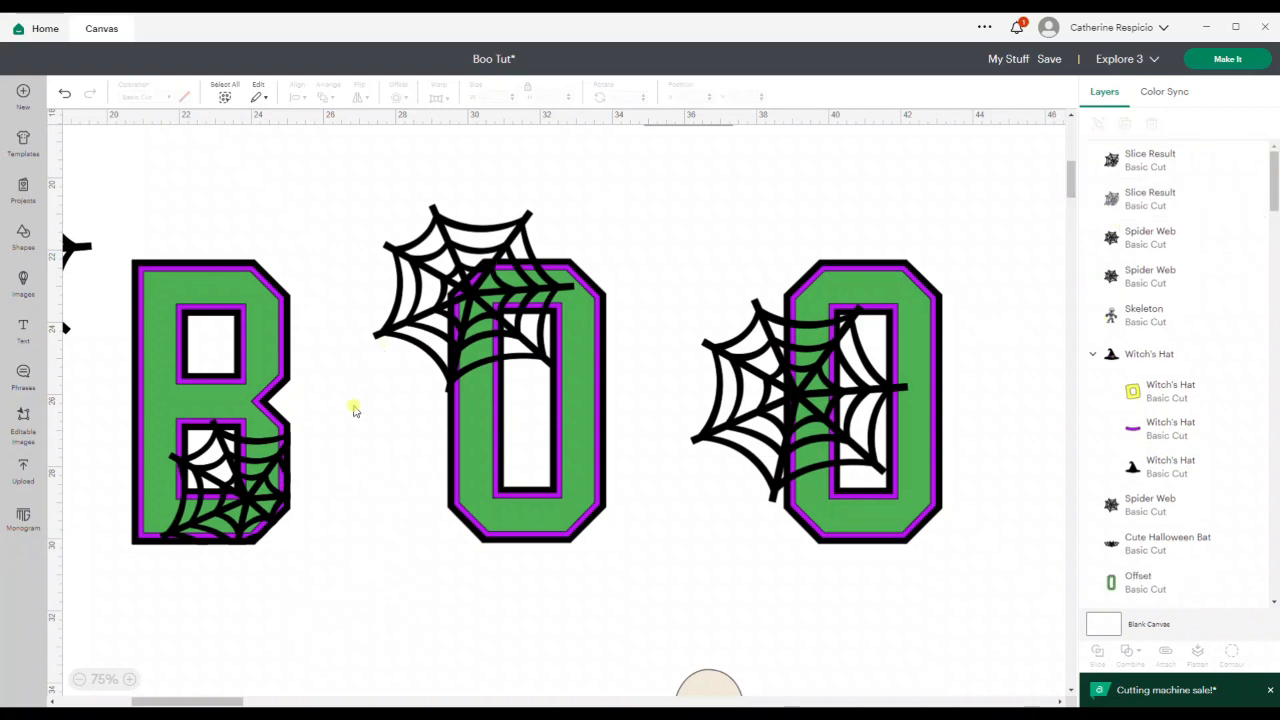
# Remove the beige web-shaped slice from the B and place the trimmed black web back on the letter's lower part.
pyautogui.moveTo(197, 457); pyautogui.dragTo(344, 551)
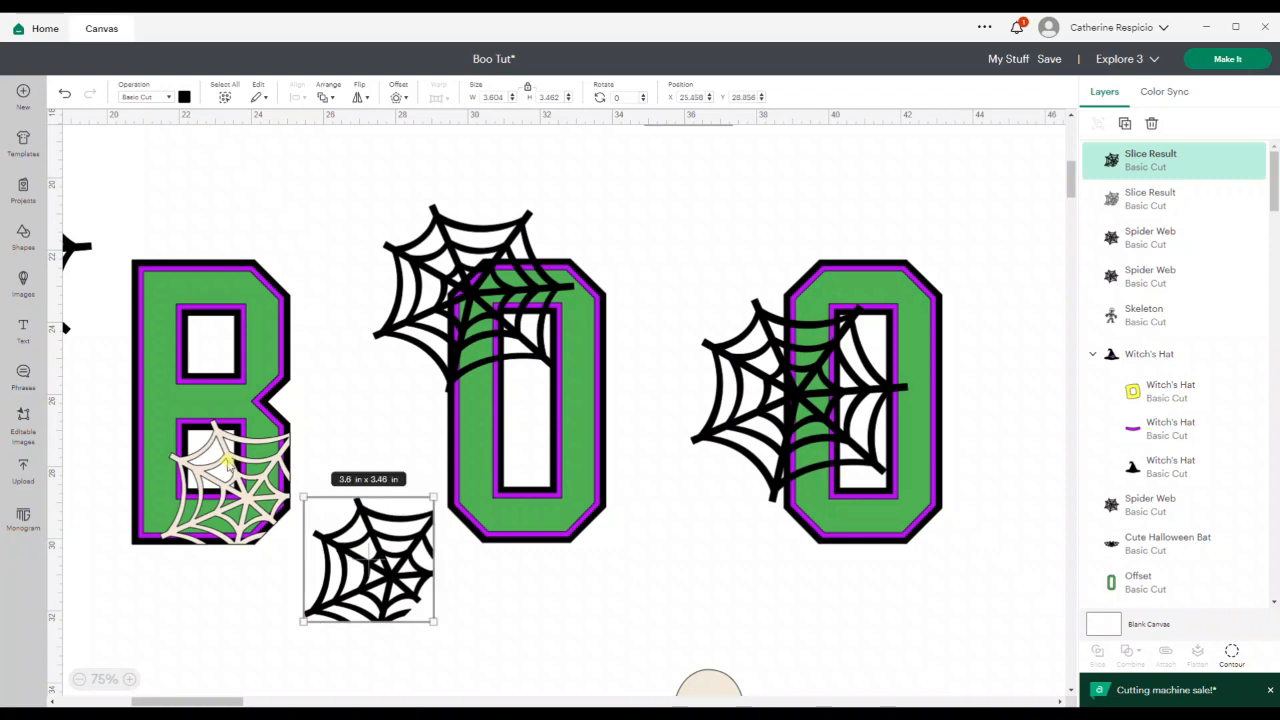
pyautogui.moveTo(228, 472); pyautogui.dragTo(230, 584)
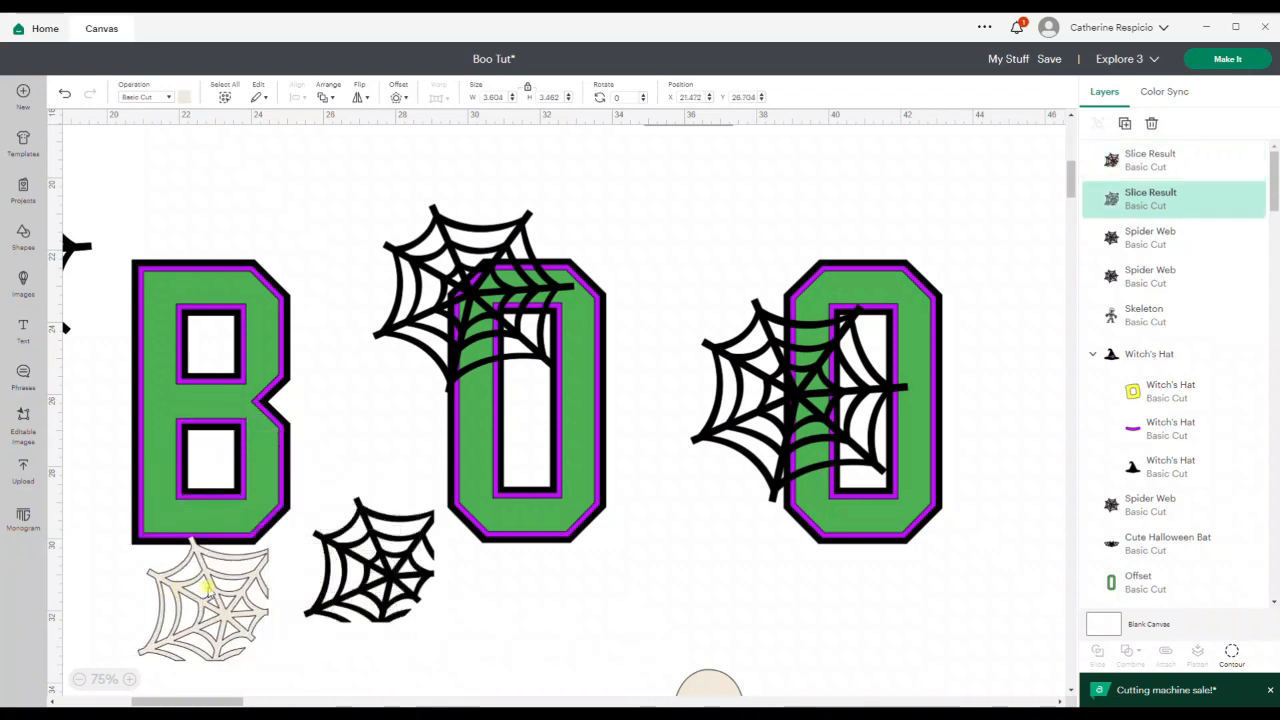
pyautogui.click(336, 562)
pyautogui.press('Delete')
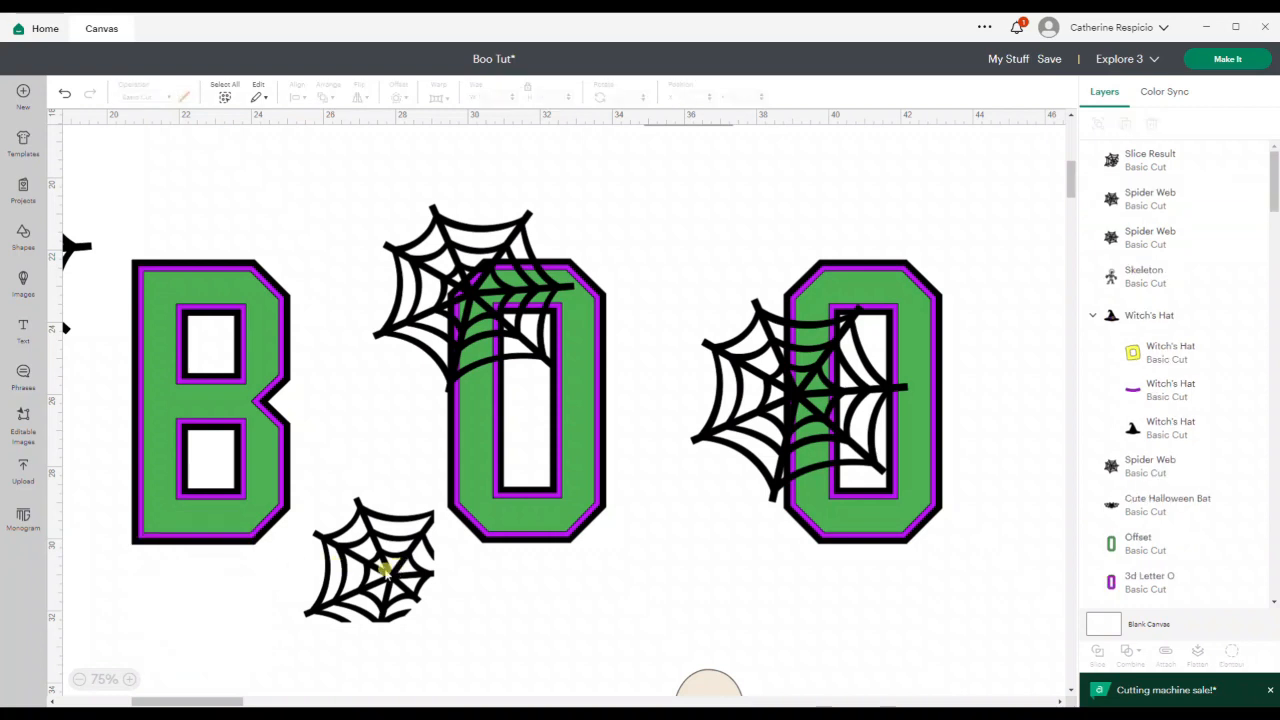
pyautogui.moveTo(385, 568); pyautogui.dragTo(265, 512)
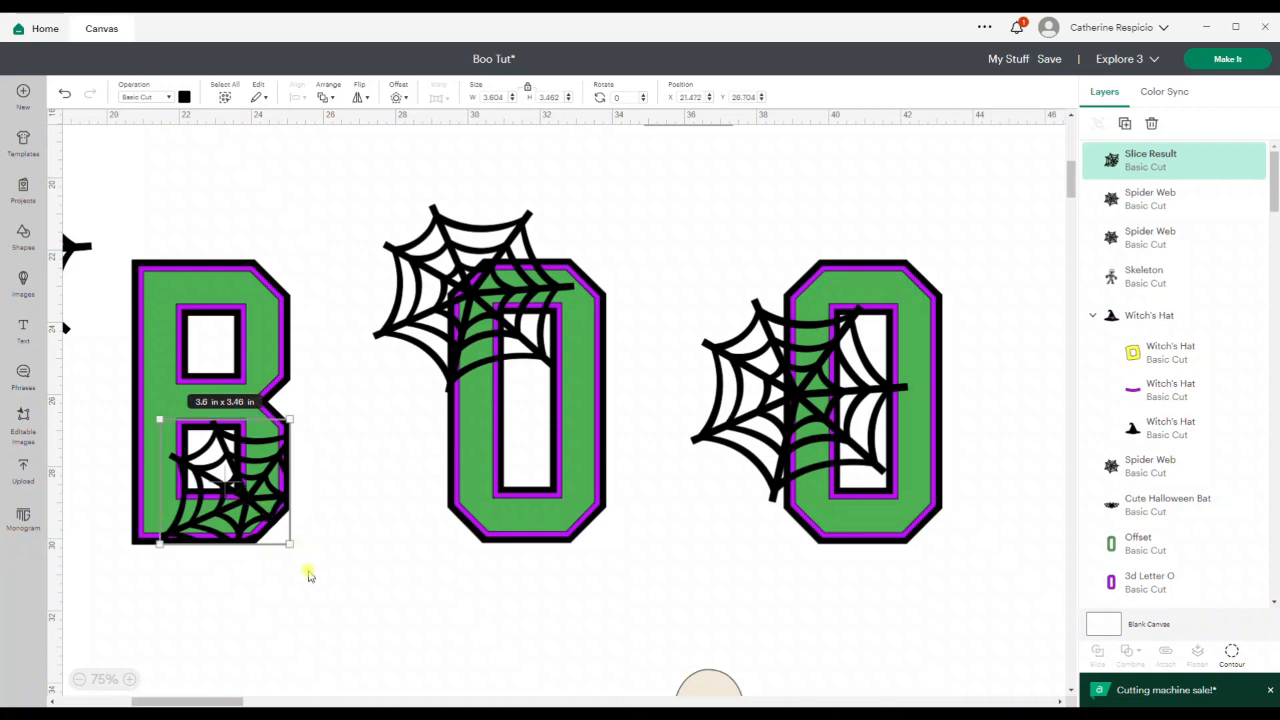
pyautogui.click(295, 550)
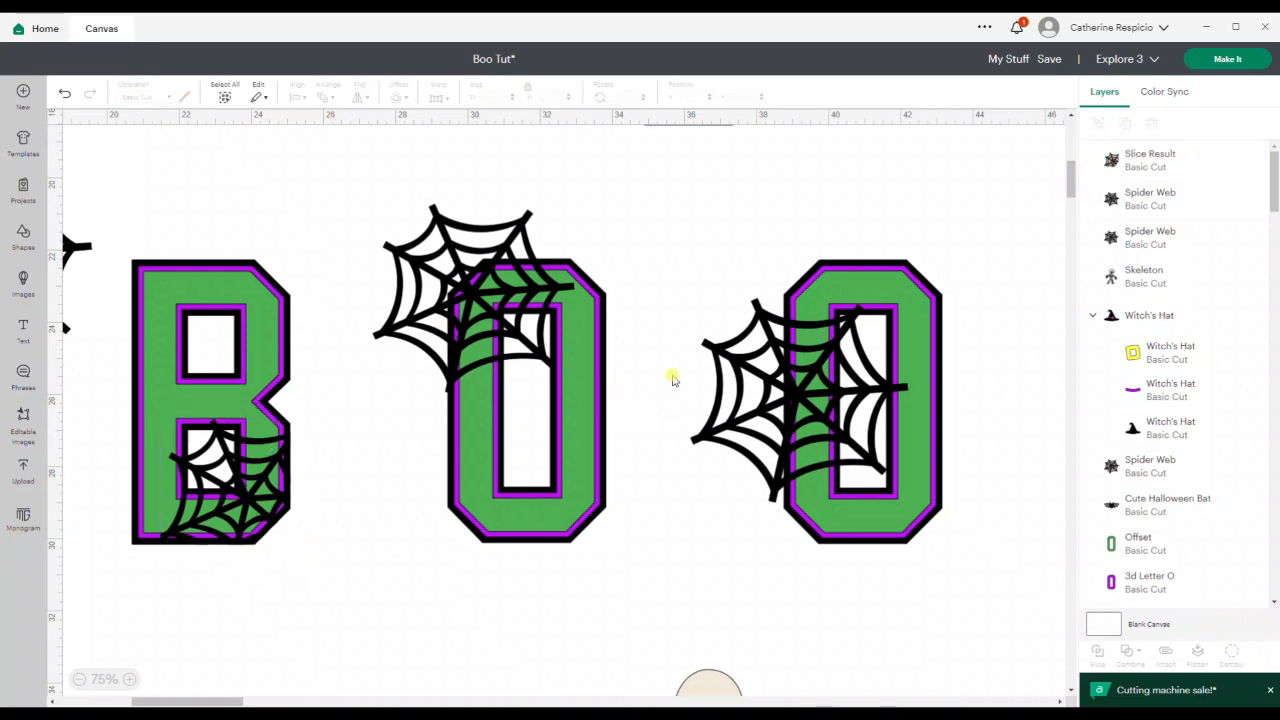
# Duplicate the black base layer of the first letter O, place the copy over the letter and recolor it beige.
pyautogui.click(499, 309)
pyautogui.click(604, 296)
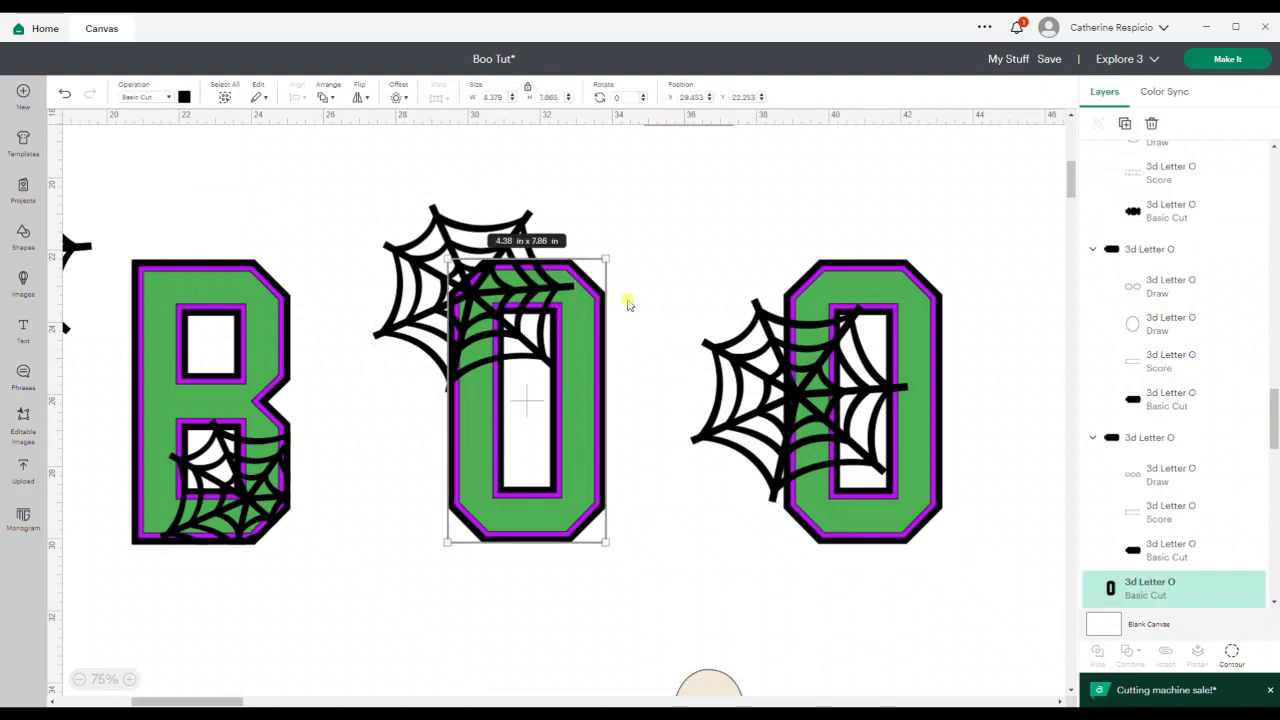
pyautogui.hotkey('ctrl', 'c')
pyautogui.hotkey('ctrl', 'v')
pyautogui.moveTo(232, 258); pyautogui.dragTo(527, 302)
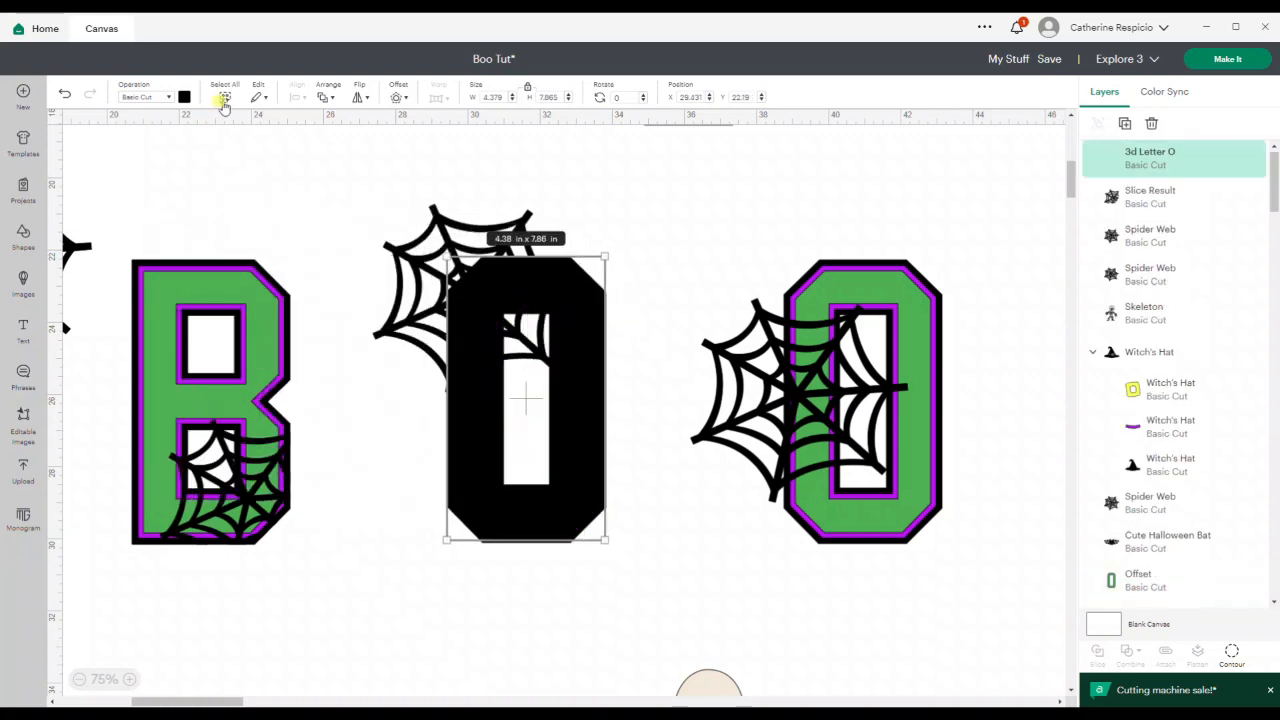
pyautogui.click(185, 99)
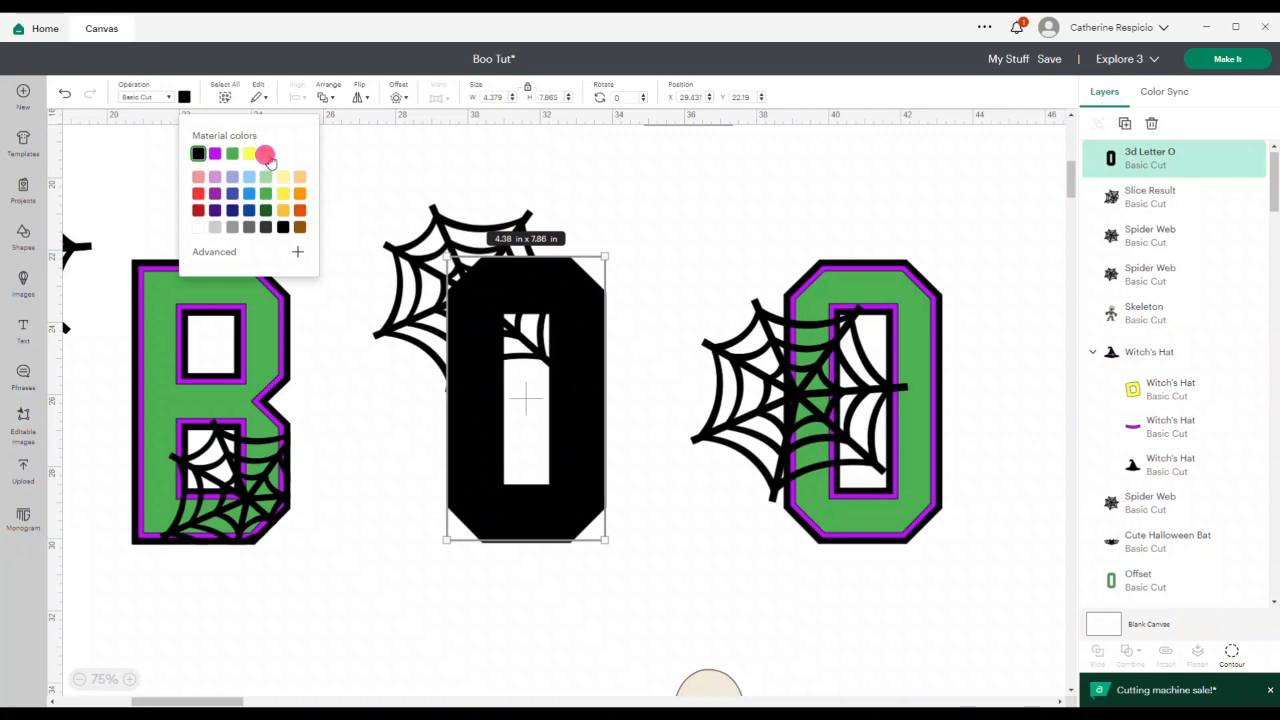
pyautogui.click(268, 157)
pyautogui.click(658, 474)
# Center the beige O copy on the black base layer of the first letter O.
pyautogui.moveTo(638, 566); pyautogui.dragTo(533, 470)
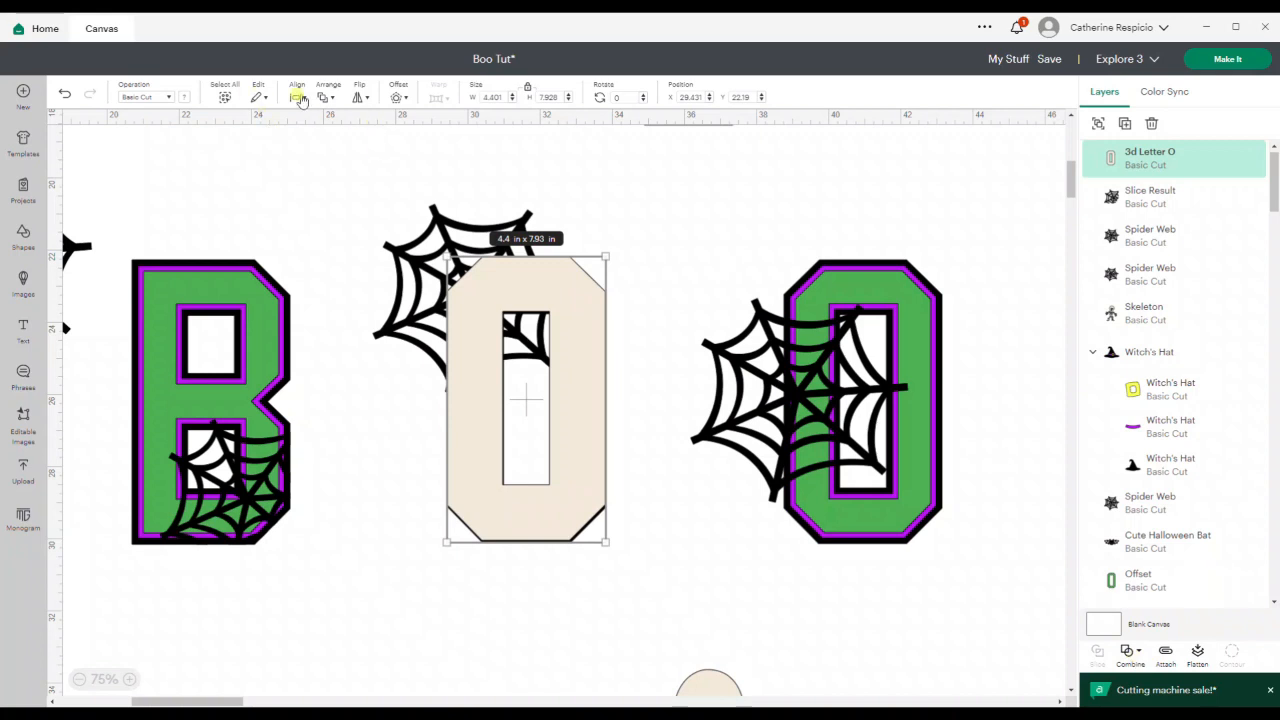
pyautogui.click(300, 100)
pyautogui.click(322, 280)
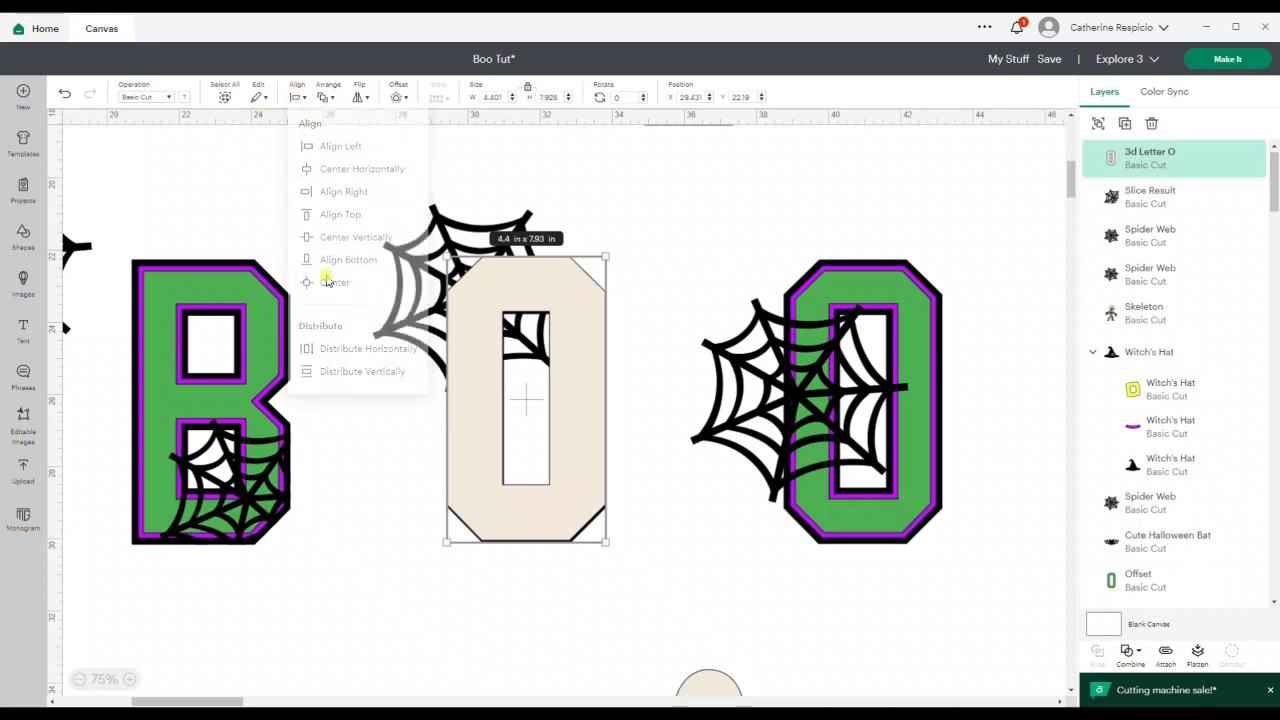
pyautogui.click(690, 264)
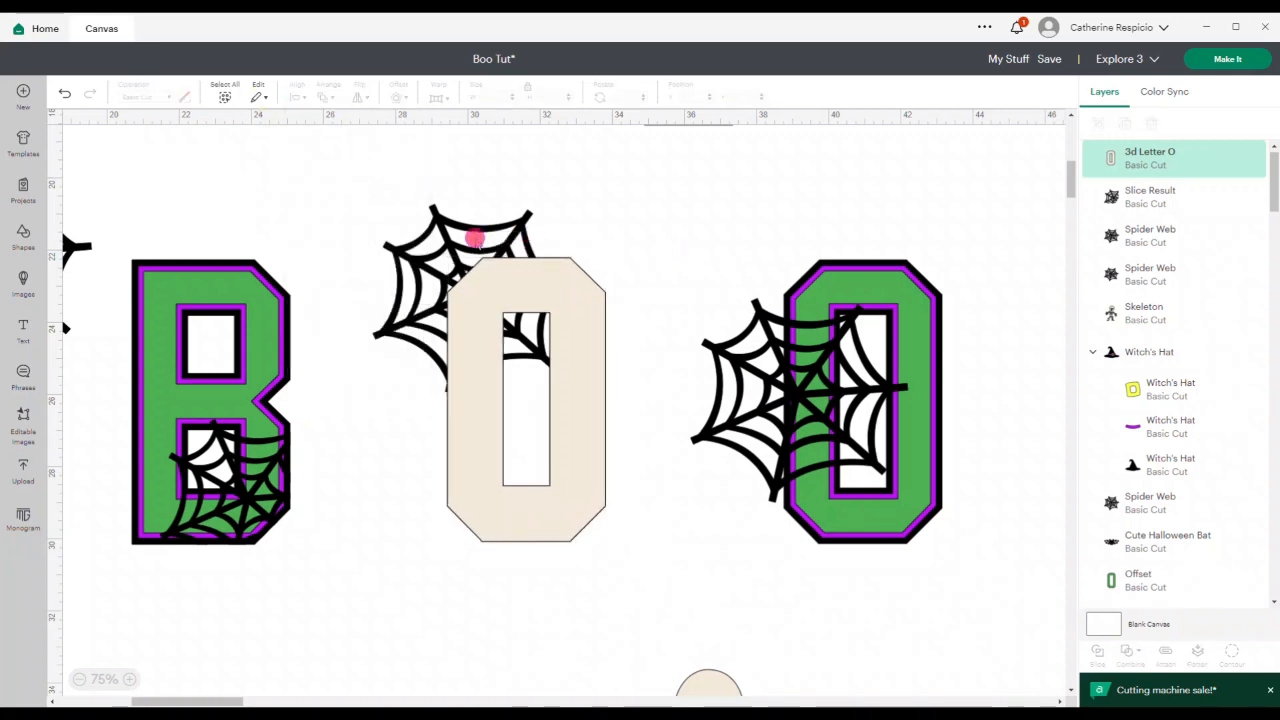
# Bring the spider web on the first letter O to the front.
pyautogui.click(475, 238)
pyautogui.click(324, 94)
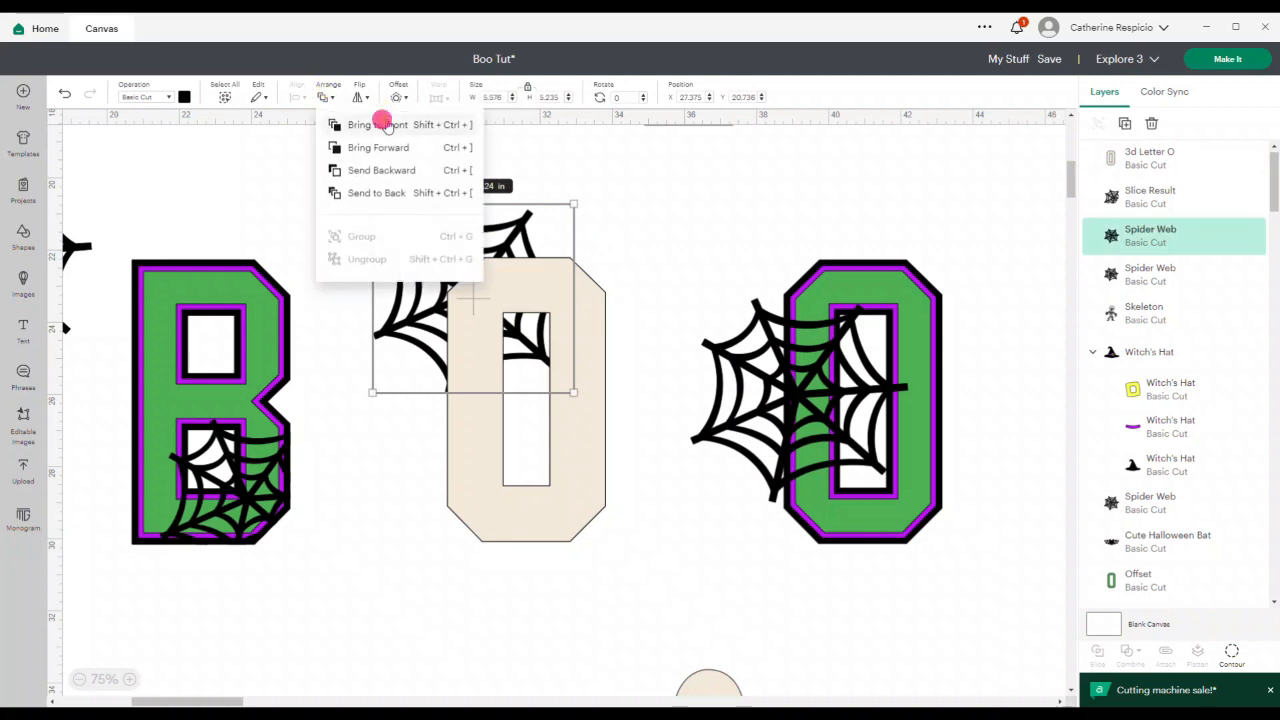
pyautogui.click(387, 124)
pyautogui.click(617, 272)
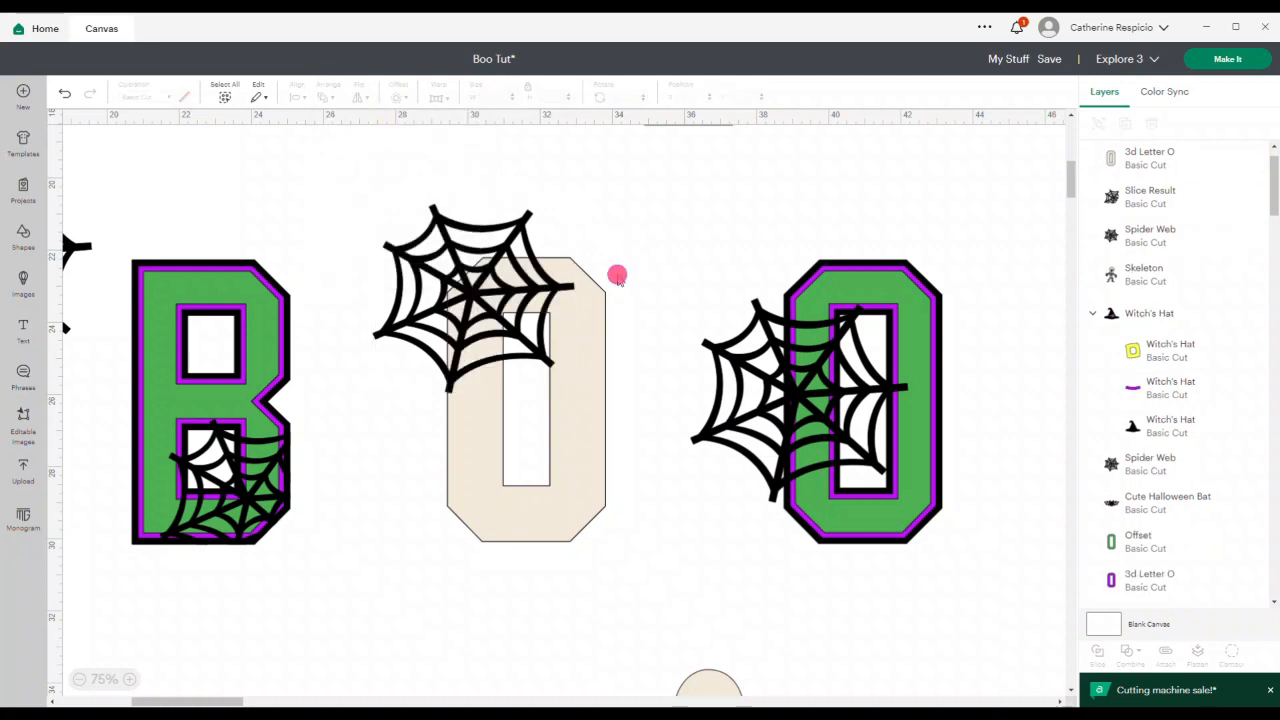
# Hide the inner cutout contour of the beige copy over the first letter O to make it solid.
pyautogui.click(590, 350)
pyautogui.click(1232, 652)
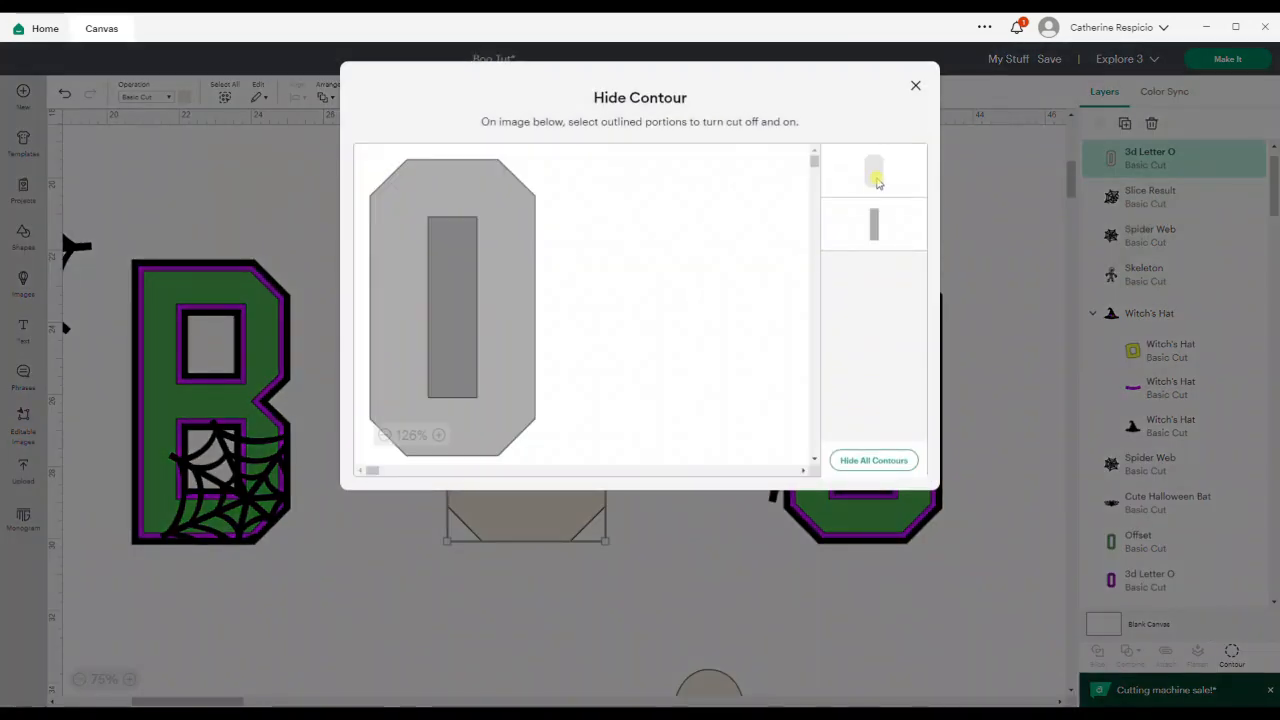
pyautogui.click(876, 233)
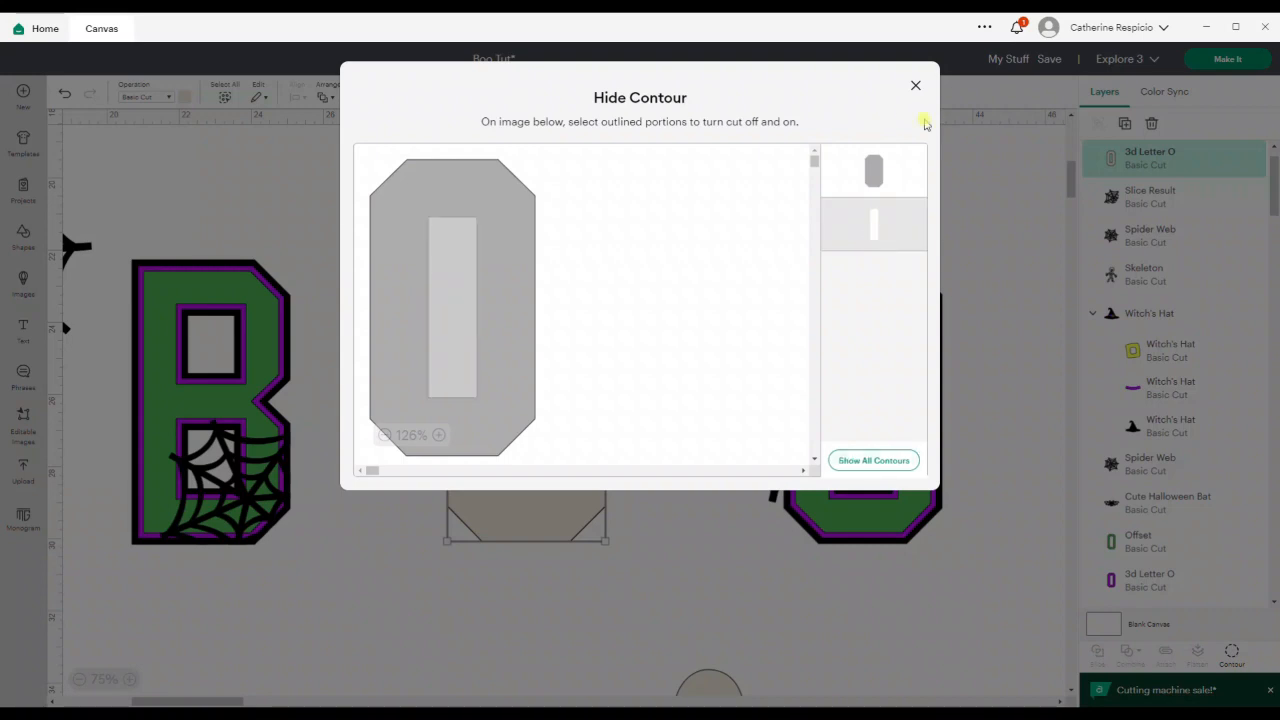
pyautogui.click(915, 85)
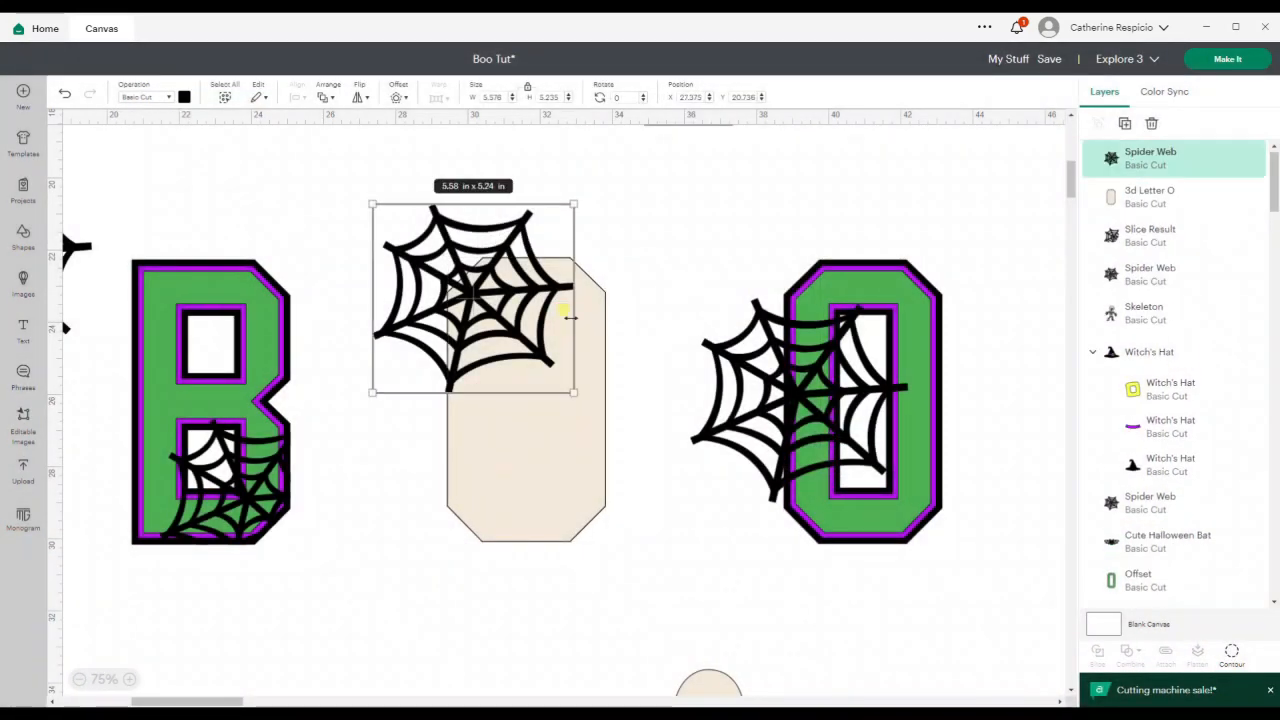
# Slice the spider web with the solid beige O and delete the web part outside the first letter O.
pyautogui.keyDown('shift'); pyautogui.click(555, 487); pyautogui.keyUp('shift')
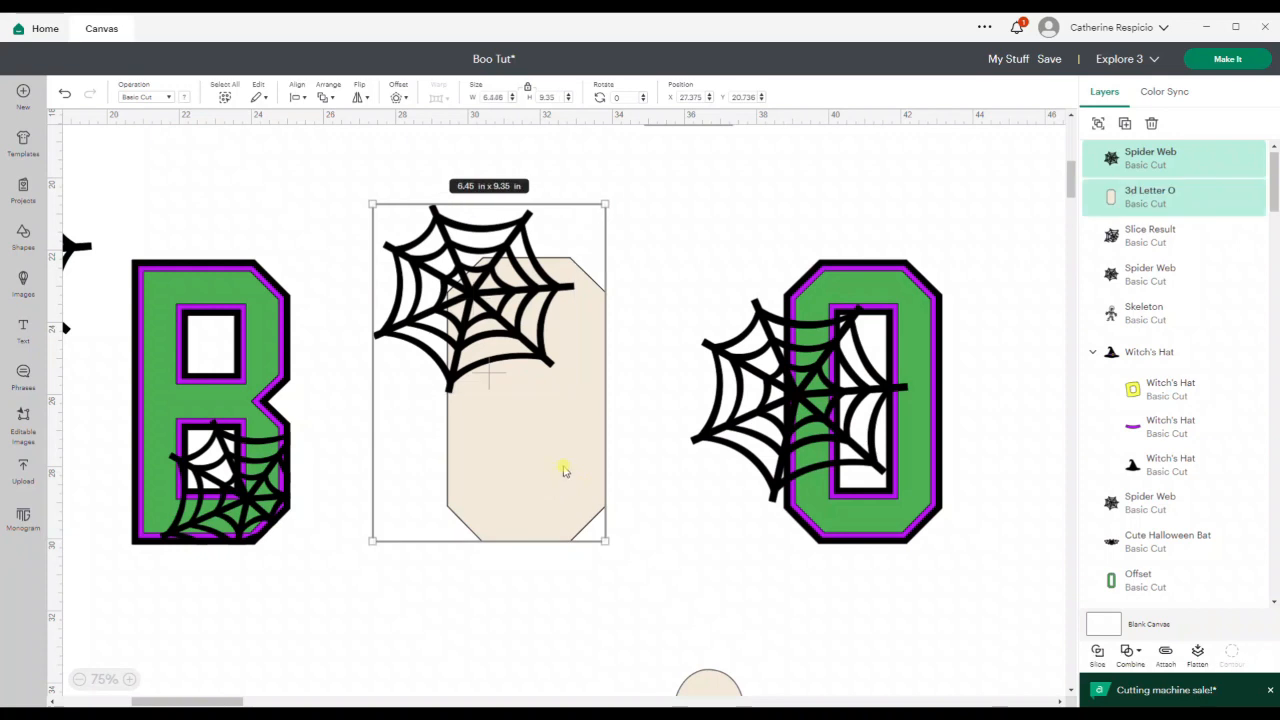
pyautogui.click(1097, 652)
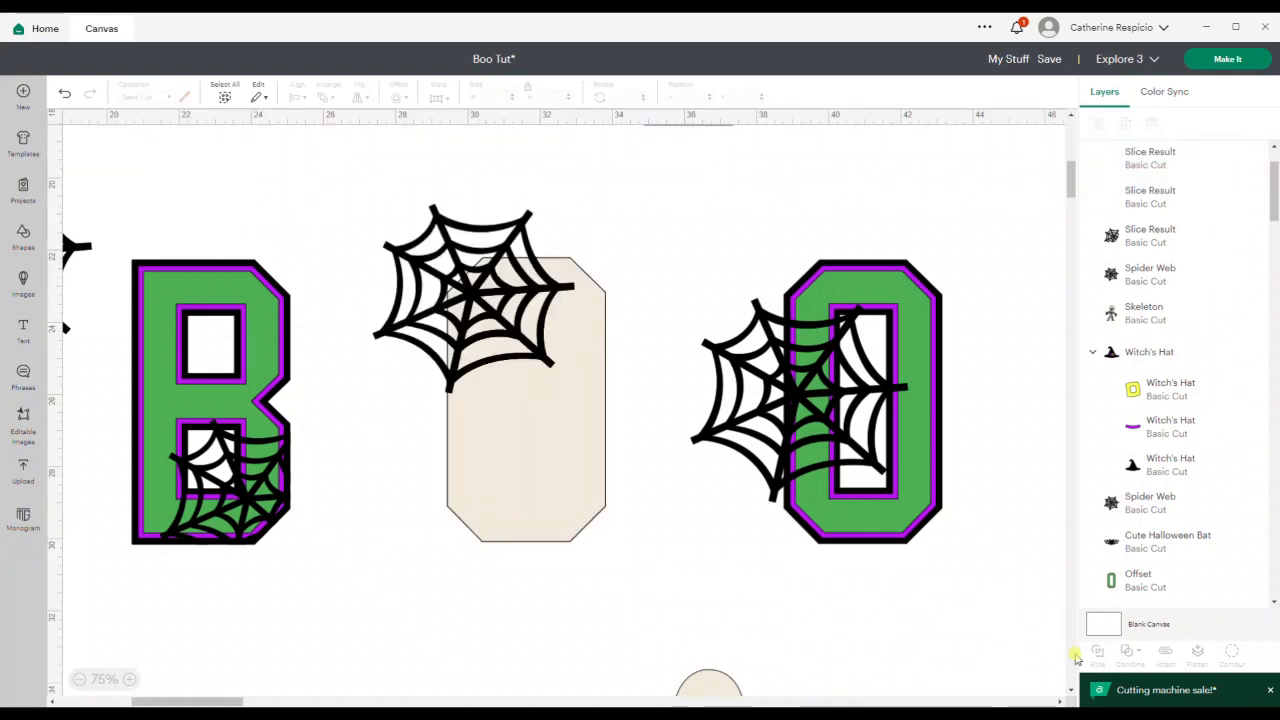
pyautogui.scroll(2, 1230, 265)
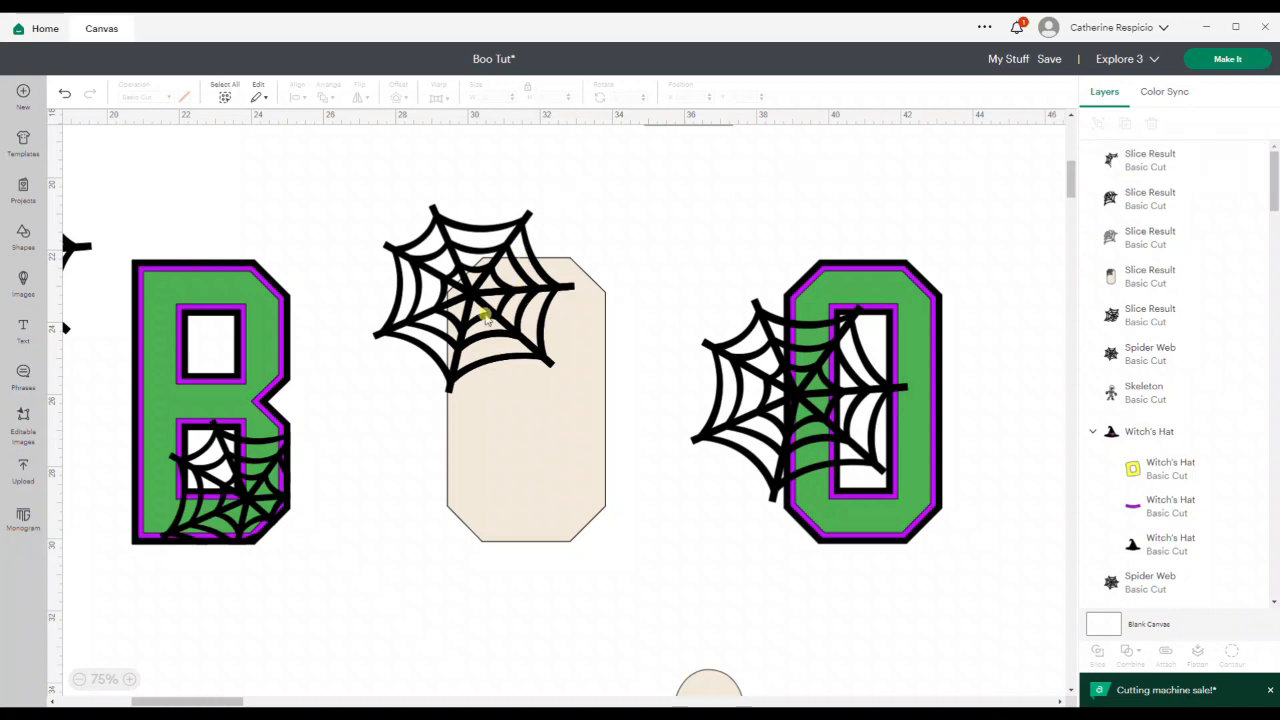
pyautogui.click(408, 303)
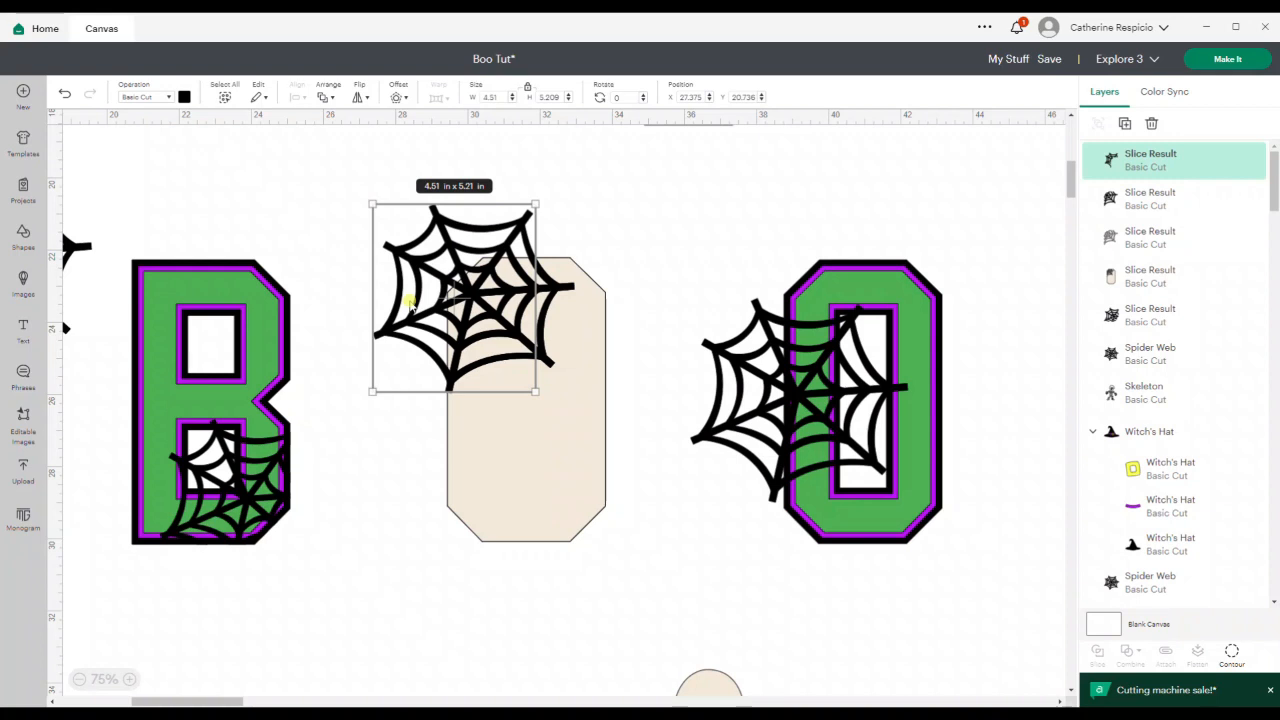
pyautogui.press('Delete')
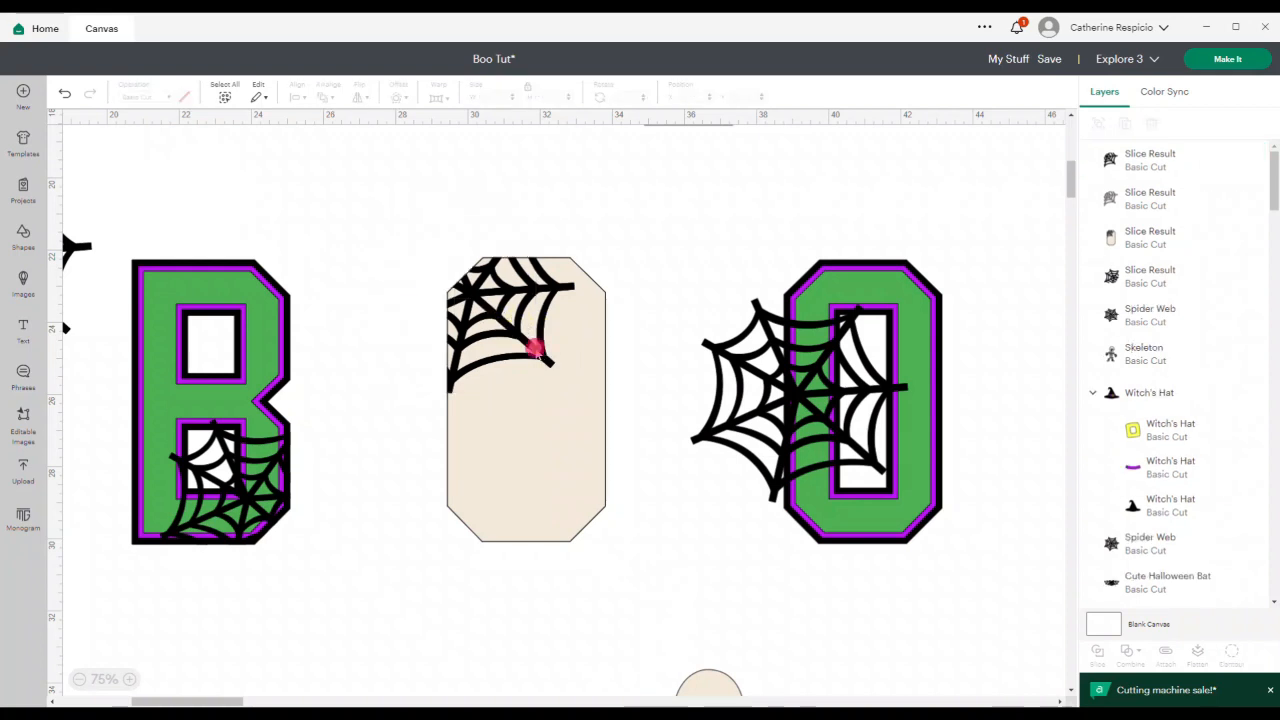
# Remove the beige slices from the first letter O and place the trimmed black web back on its upper-left corner.
pyautogui.click(535, 350)
pyautogui.moveTo(535, 350); pyautogui.dragTo(436, 312)
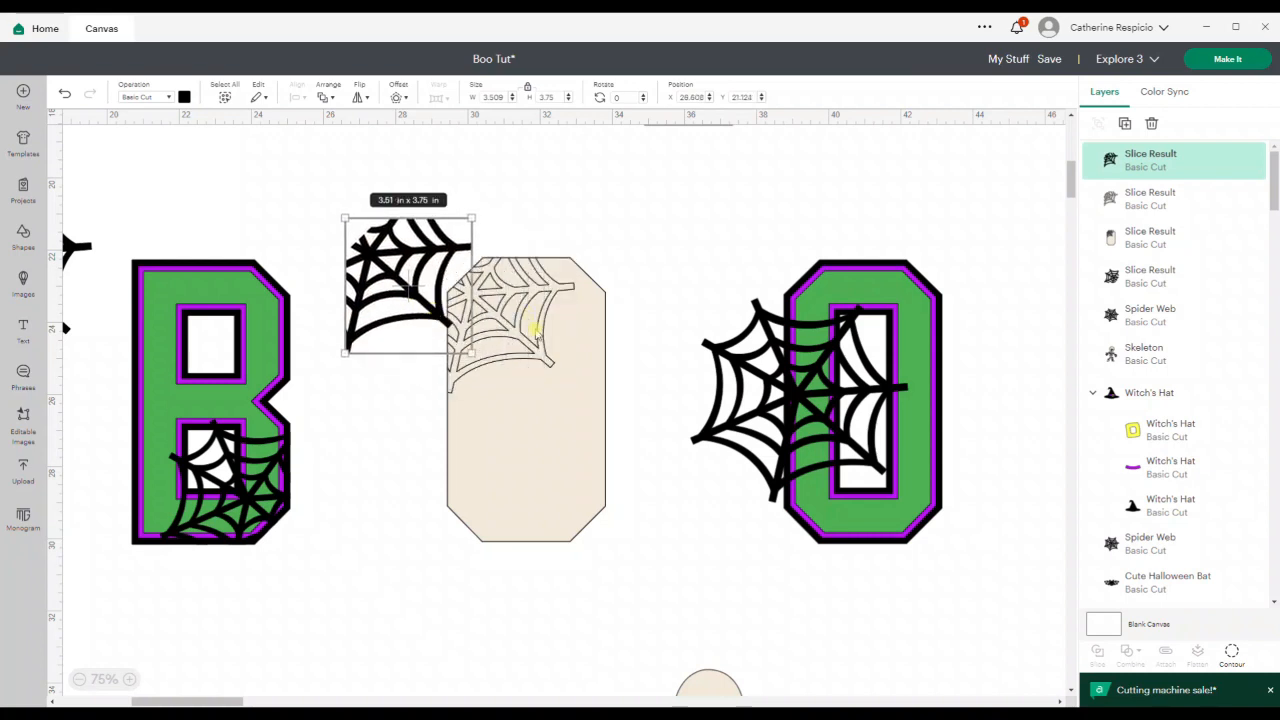
pyautogui.click(521, 334)
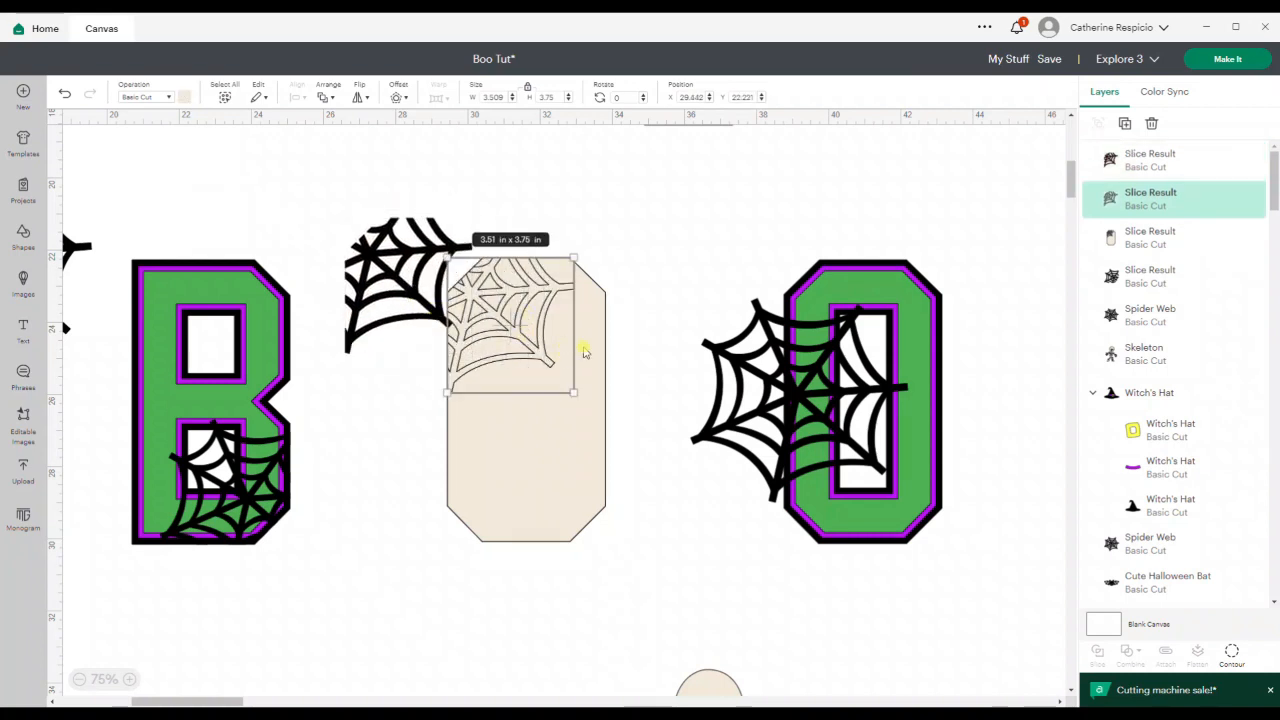
pyautogui.press('Delete')
pyautogui.click(586, 346)
pyautogui.press('Delete')
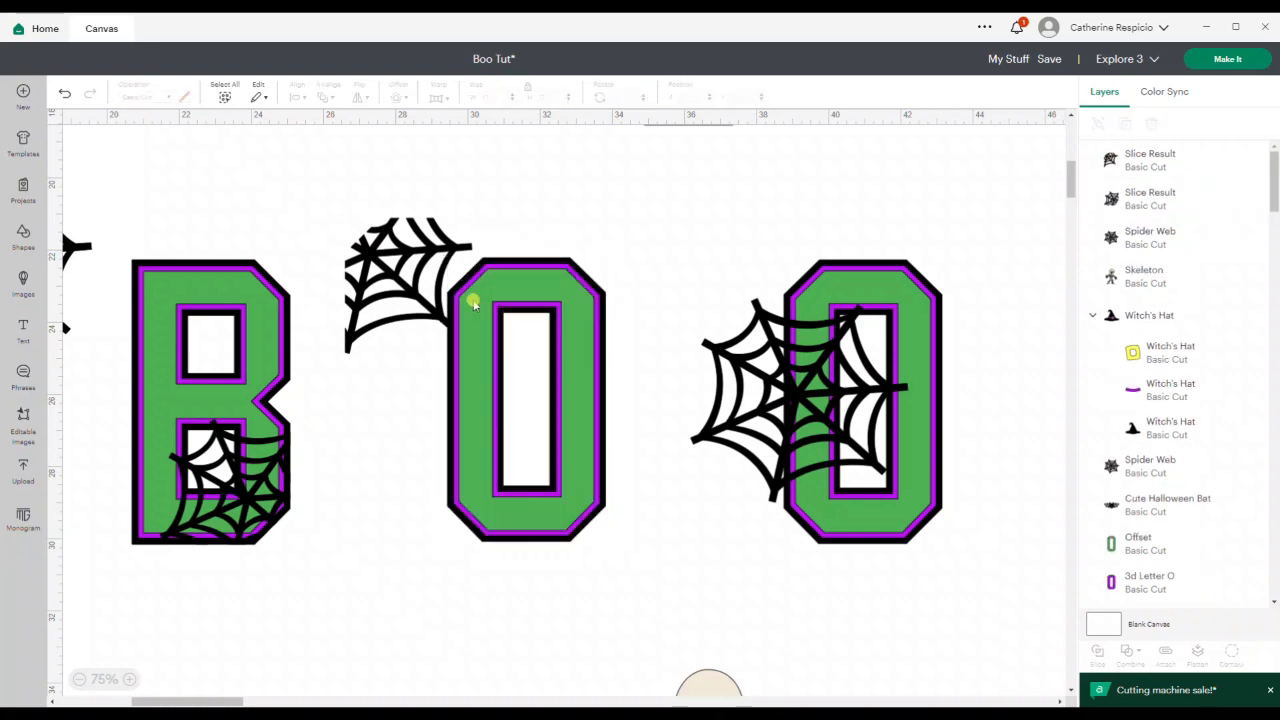
pyautogui.moveTo(502, 314); pyautogui.dragTo(519, 320)
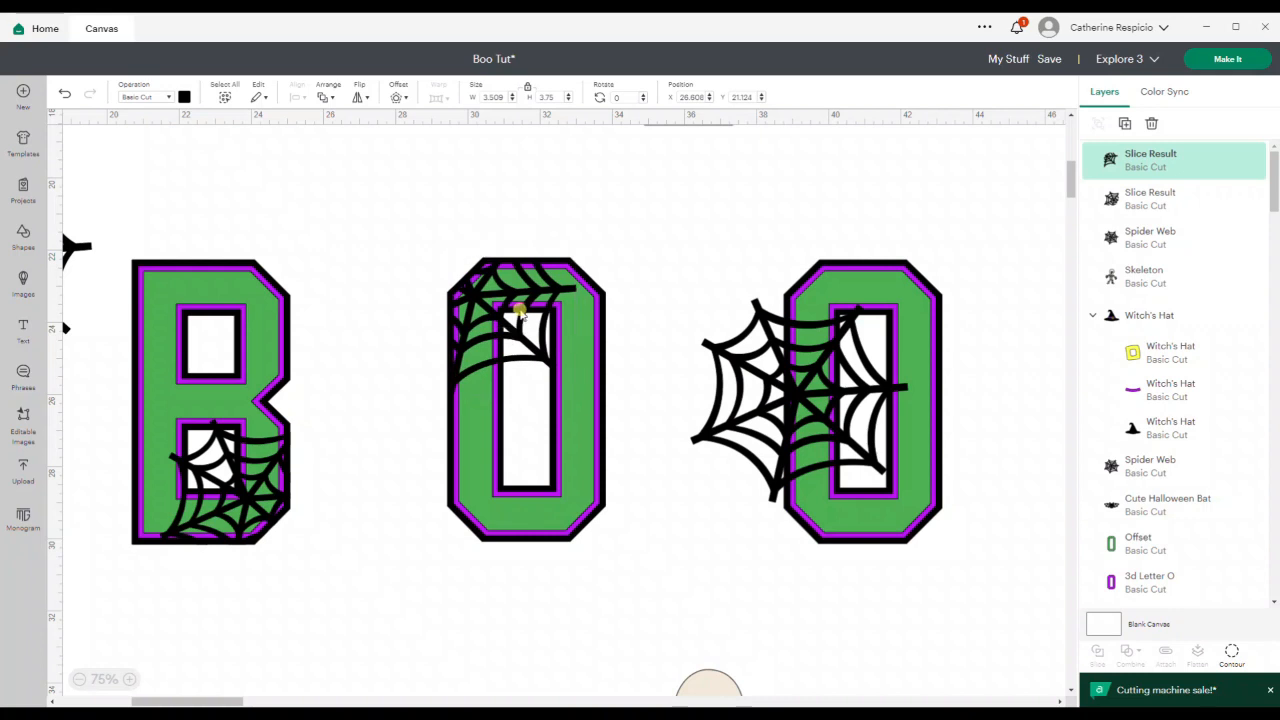
pyautogui.click(675, 240)
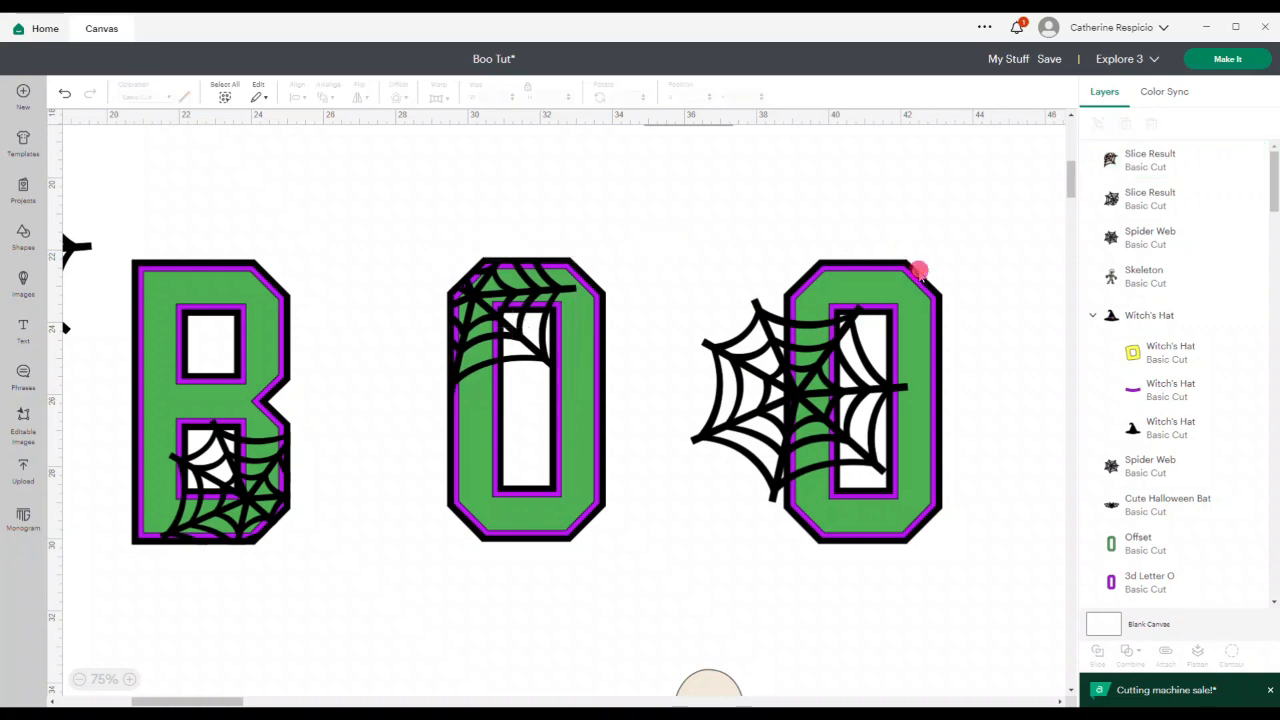
# Duplicate the black base layer of the second letter O, recolor the copy beige and place it over that letter.
pyautogui.click(918, 270)
pyautogui.click(957, 322)
pyautogui.click(930, 306)
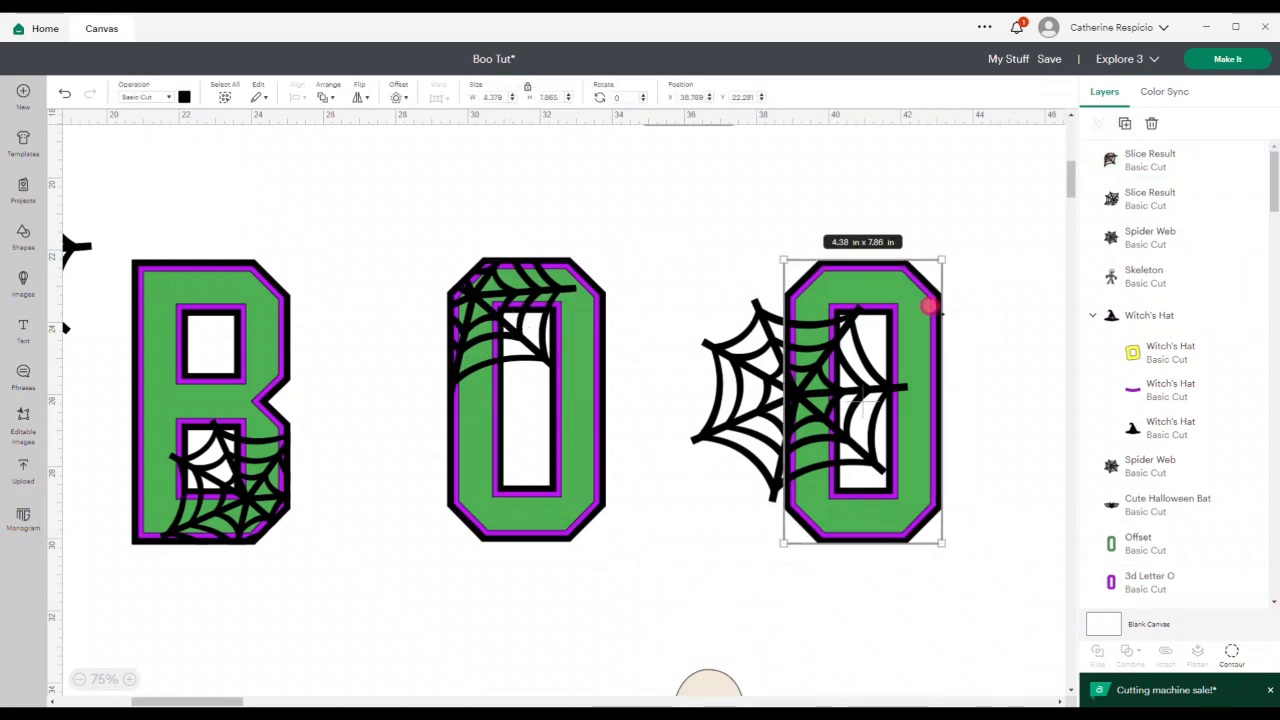
pyautogui.hotkey('ctrl', 'v')
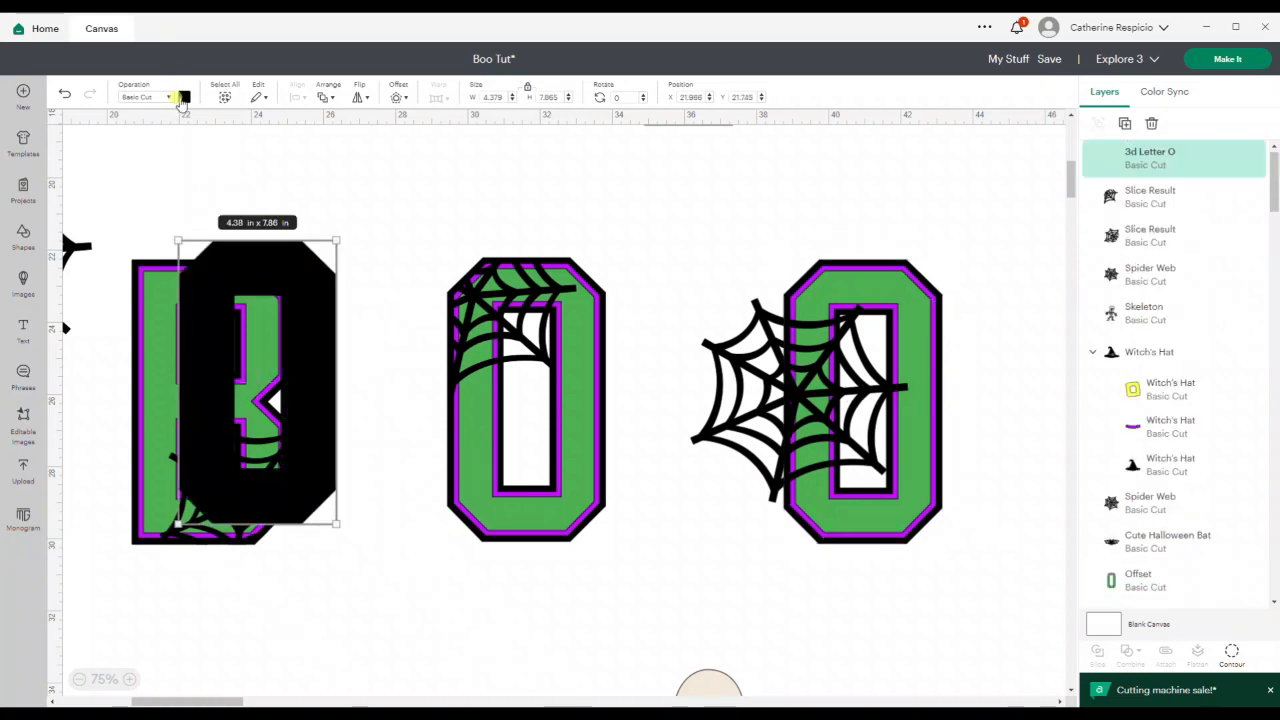
pyautogui.click(183, 97)
pyautogui.click(265, 153)
pyautogui.moveTo(314, 371); pyautogui.dragTo(921, 388)
# Center the beige O copy on the black base layer of the second letter O.
pyautogui.moveTo(968, 543); pyautogui.dragTo(932, 489)
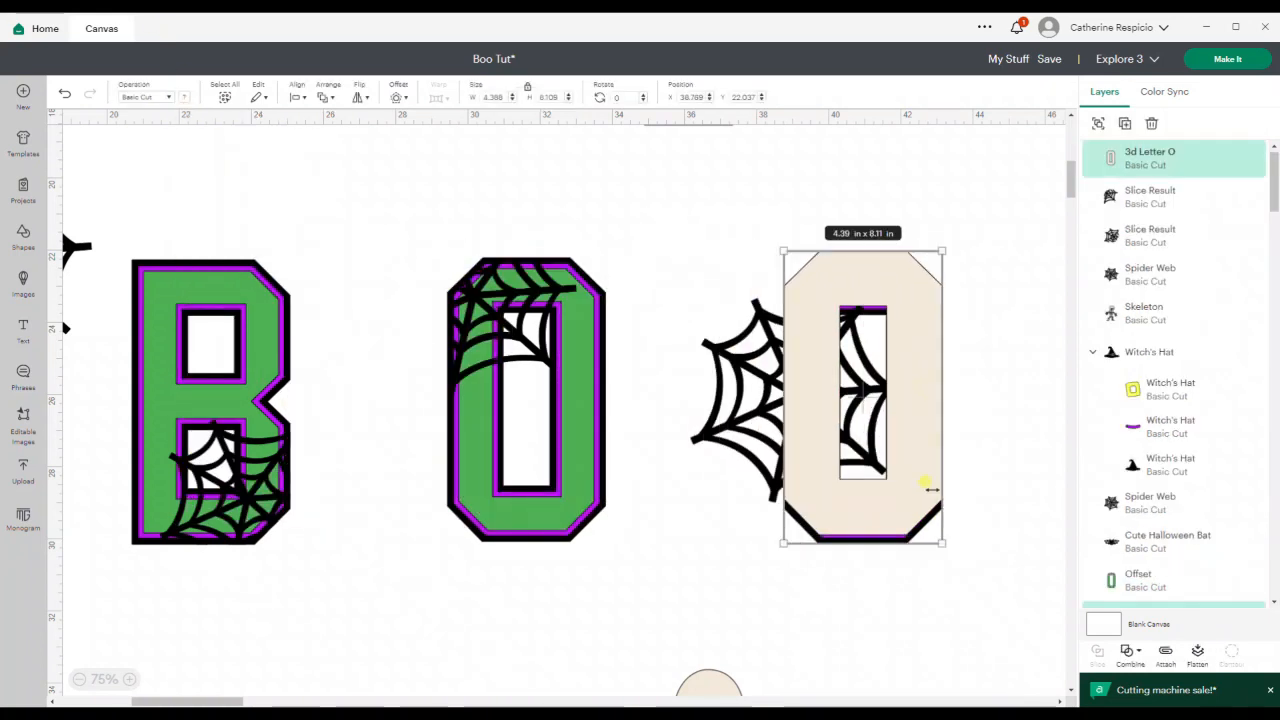
pyautogui.click(302, 100)
pyautogui.click(343, 277)
# Bring the spider web on the second letter O to the front.
pyautogui.click(729, 400)
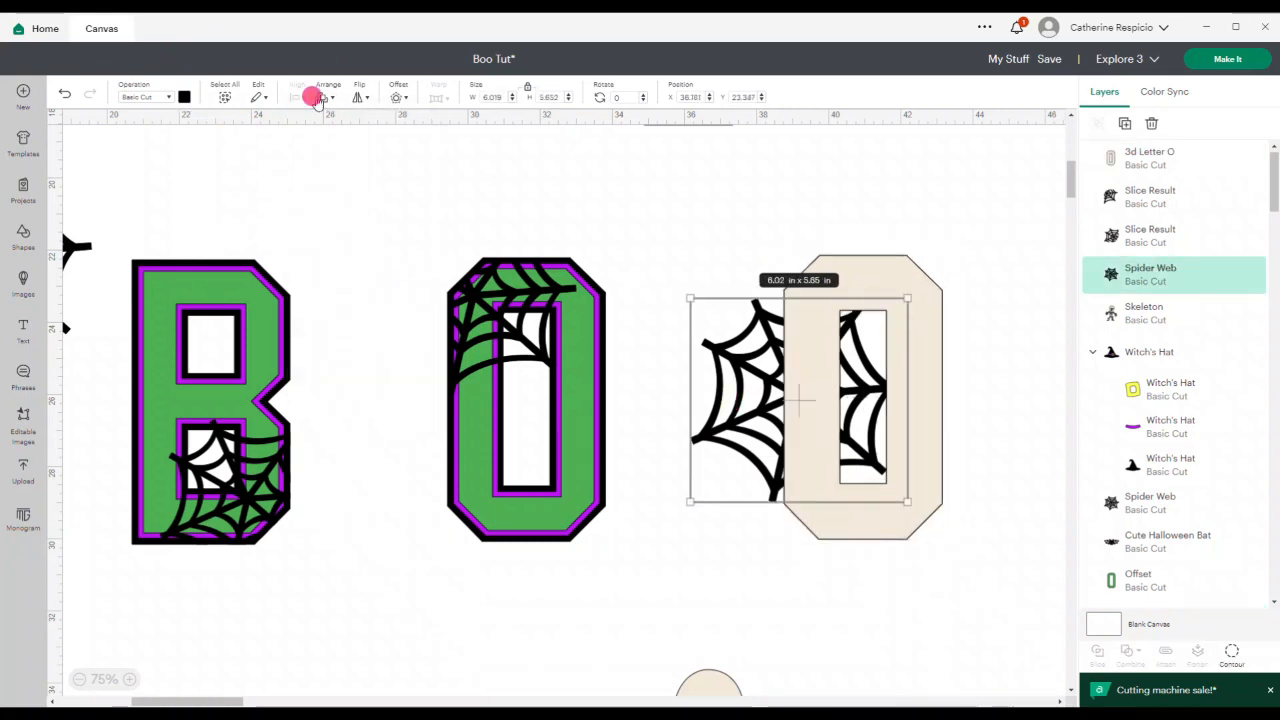
pyautogui.click(316, 97)
pyautogui.click(360, 126)
pyautogui.click(686, 197)
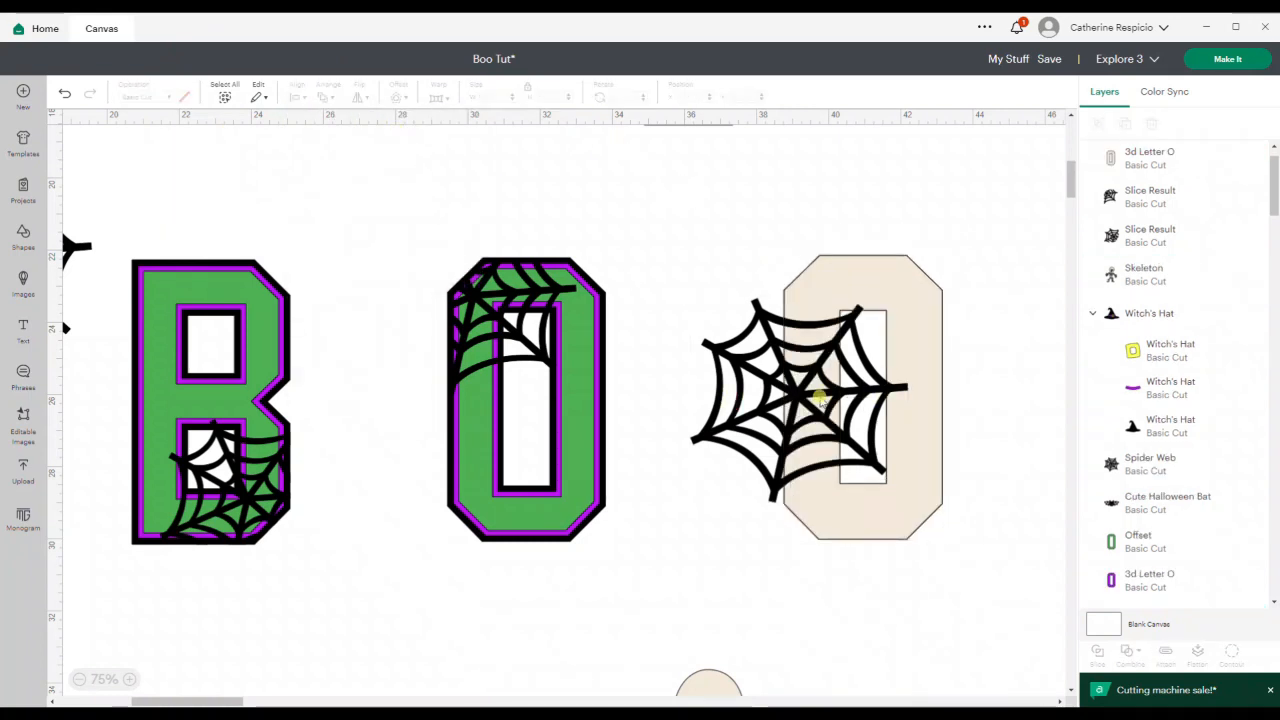
# Hide the inner cutout contour of the beige copy over the second letter O to make it solid.
pyautogui.click(918, 353)
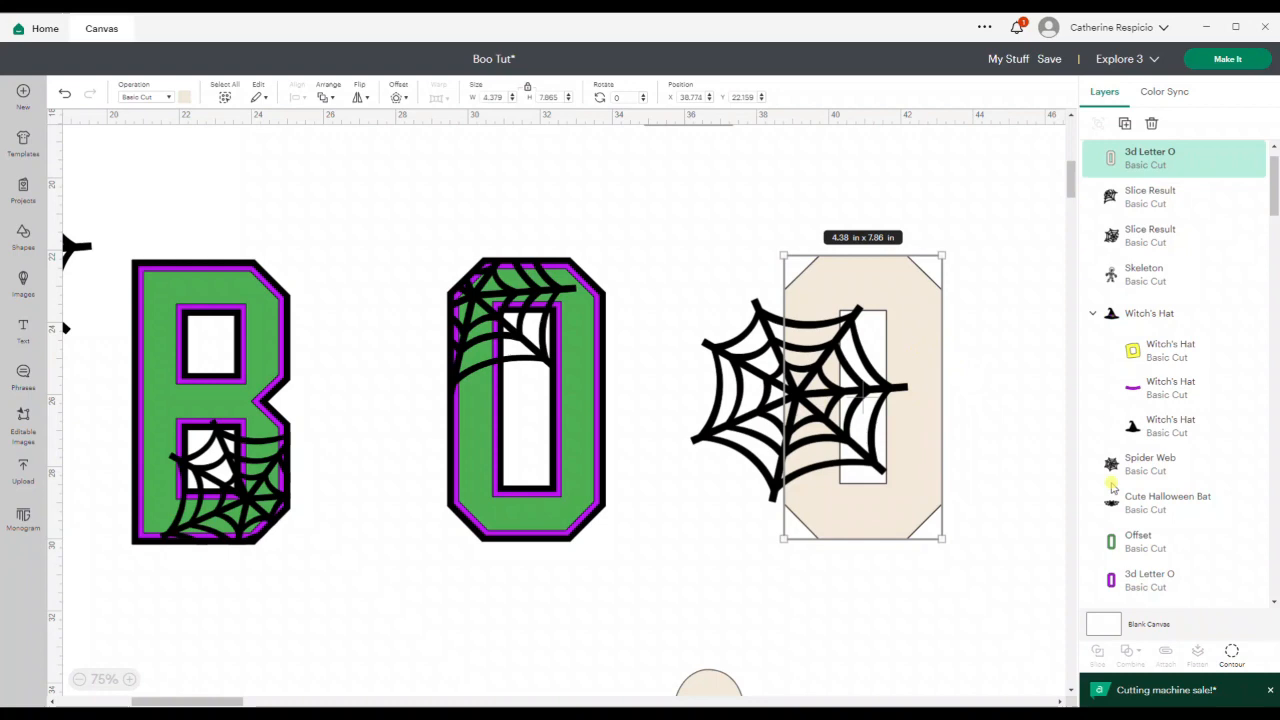
pyautogui.click(1226, 652)
pyautogui.click(873, 224)
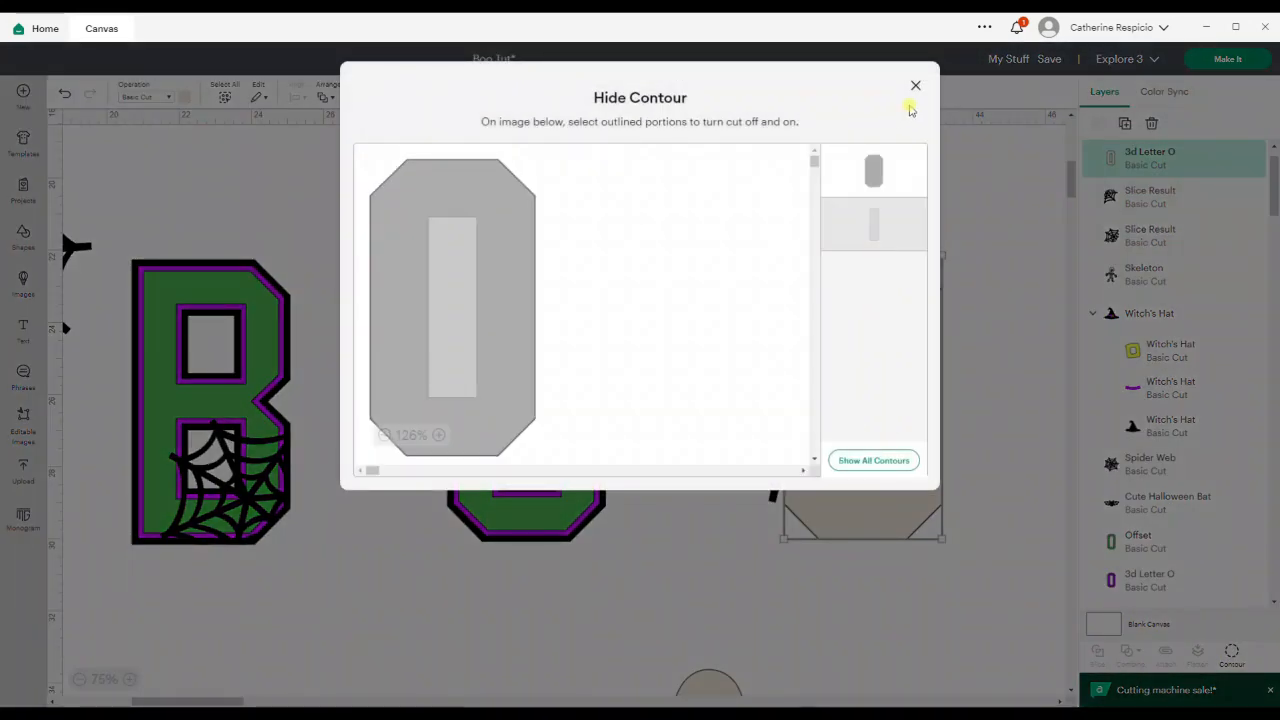
pyautogui.click(915, 85)
# Slice the spider web with the solid beige O and delete the web part outside the second letter O.
pyautogui.click(729, 427)
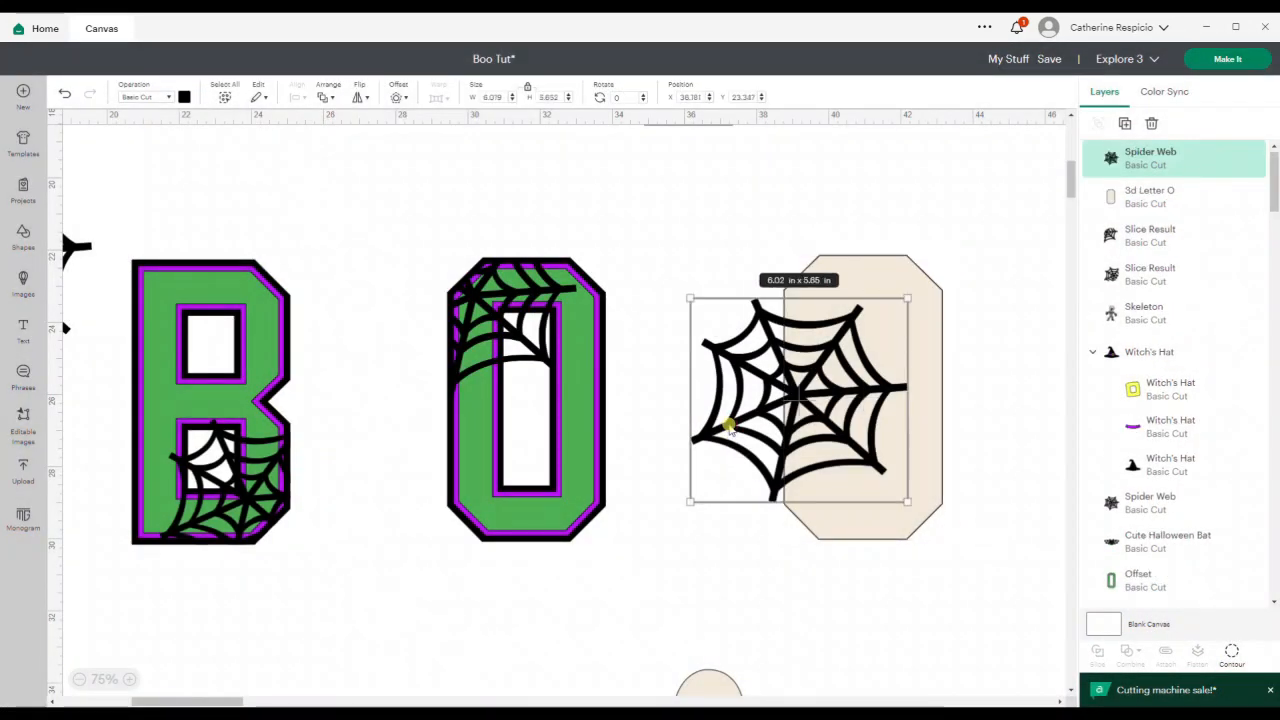
pyautogui.keyDown('shift'); pyautogui.click(892, 268); pyautogui.keyUp('shift')
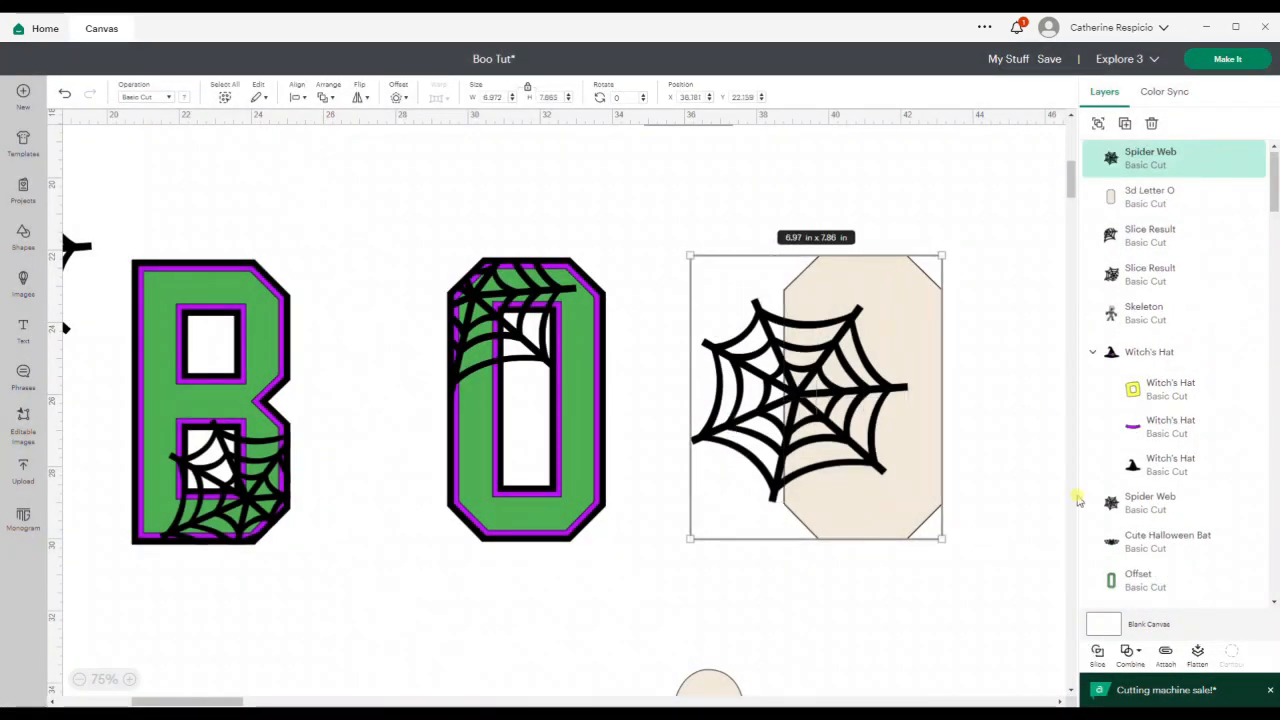
pyautogui.click(1097, 654)
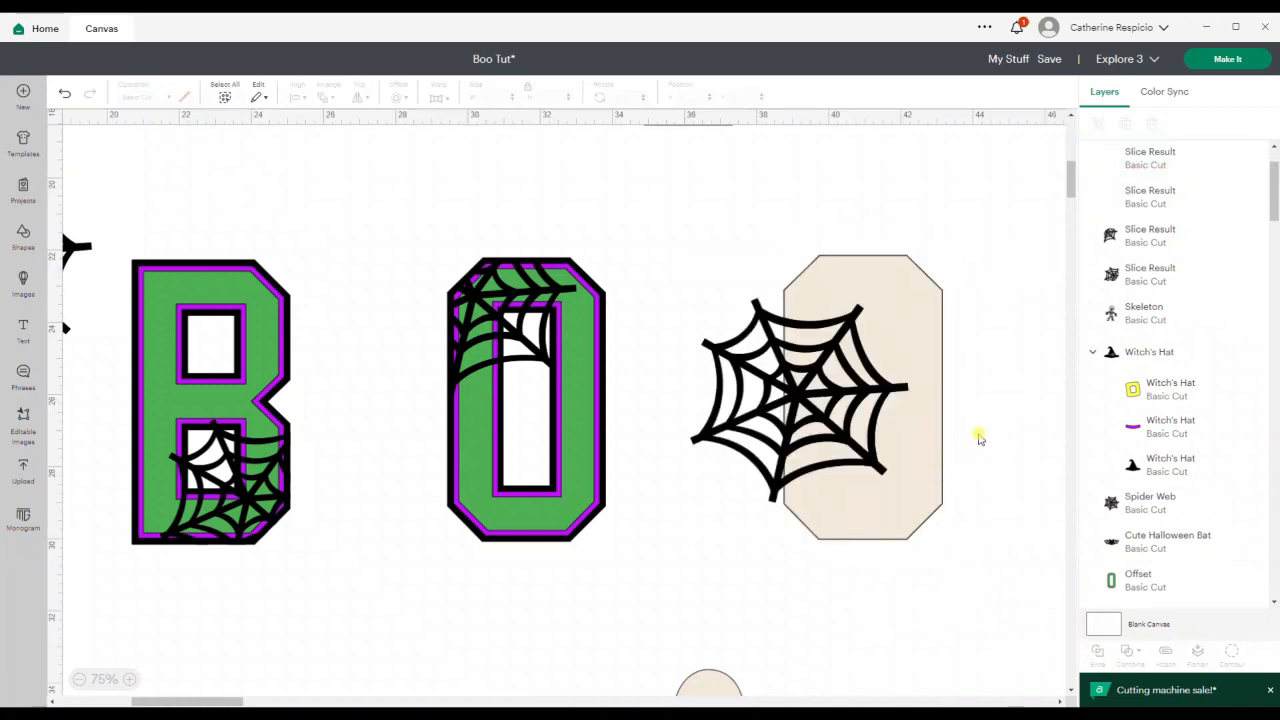
pyautogui.scroll(2, 1246, 266)
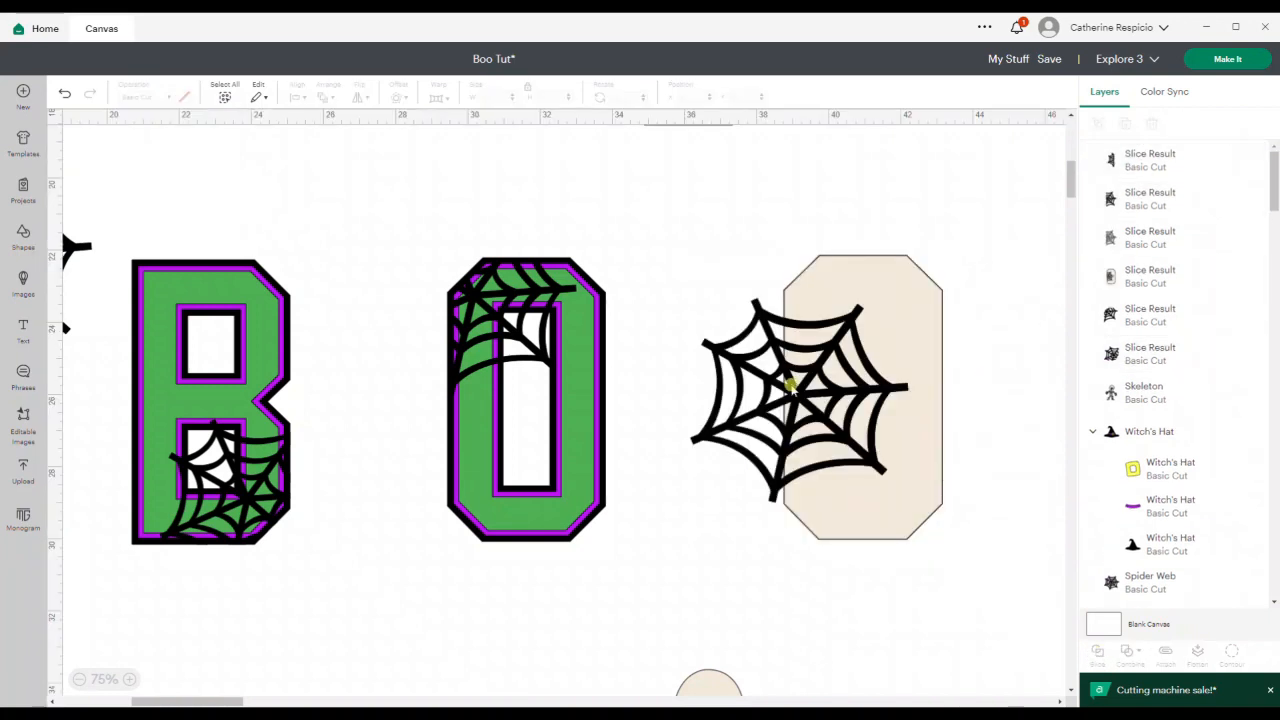
pyautogui.click(745, 394)
pyautogui.press('Delete')
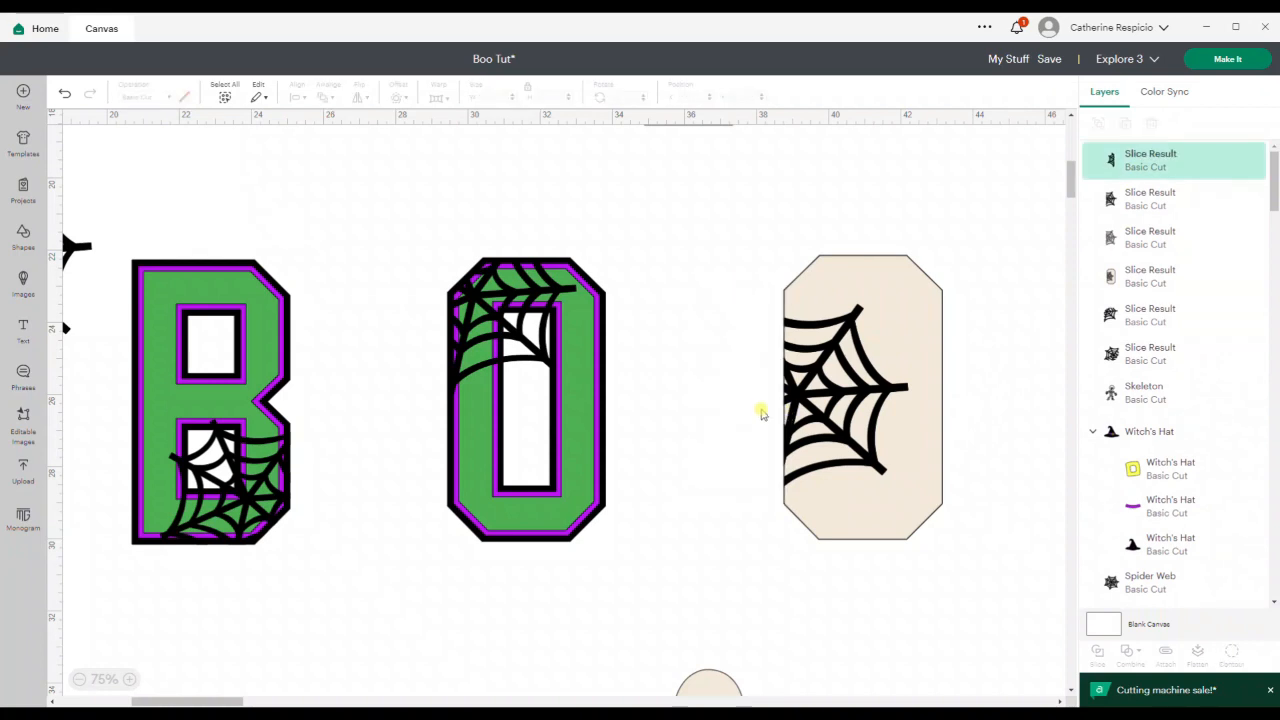
# Remove the beige slices from the second letter O, keeping the trimmed black web on the letter's left side.
pyautogui.moveTo(777, 380); pyautogui.dragTo(855, 396)
pyautogui.click(863, 396)
pyautogui.press('Delete')
# Save the project and delete the spare spider web beside the letter B.
pyautogui.click(1050, 59)
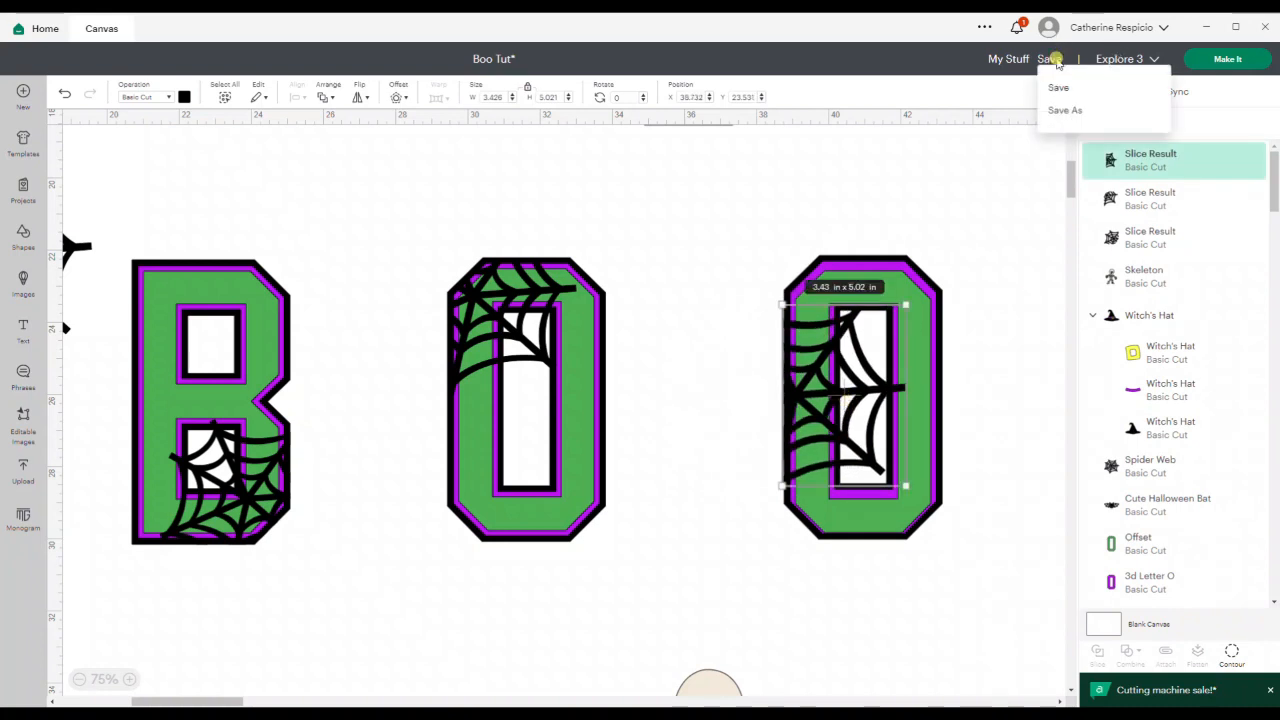
pyautogui.click(1057, 86)
pyautogui.moveTo(178, 700); pyautogui.dragTo(155, 700)
pyautogui.click(180, 345)
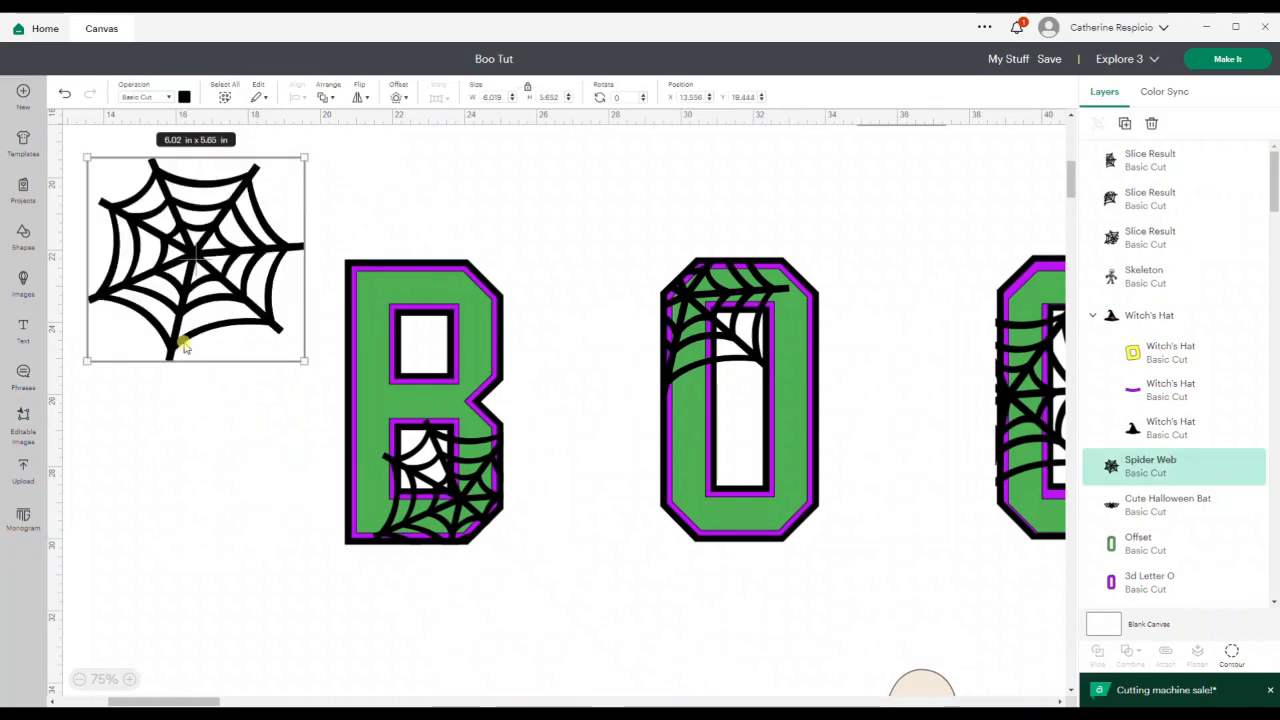
pyautogui.press('Delete')
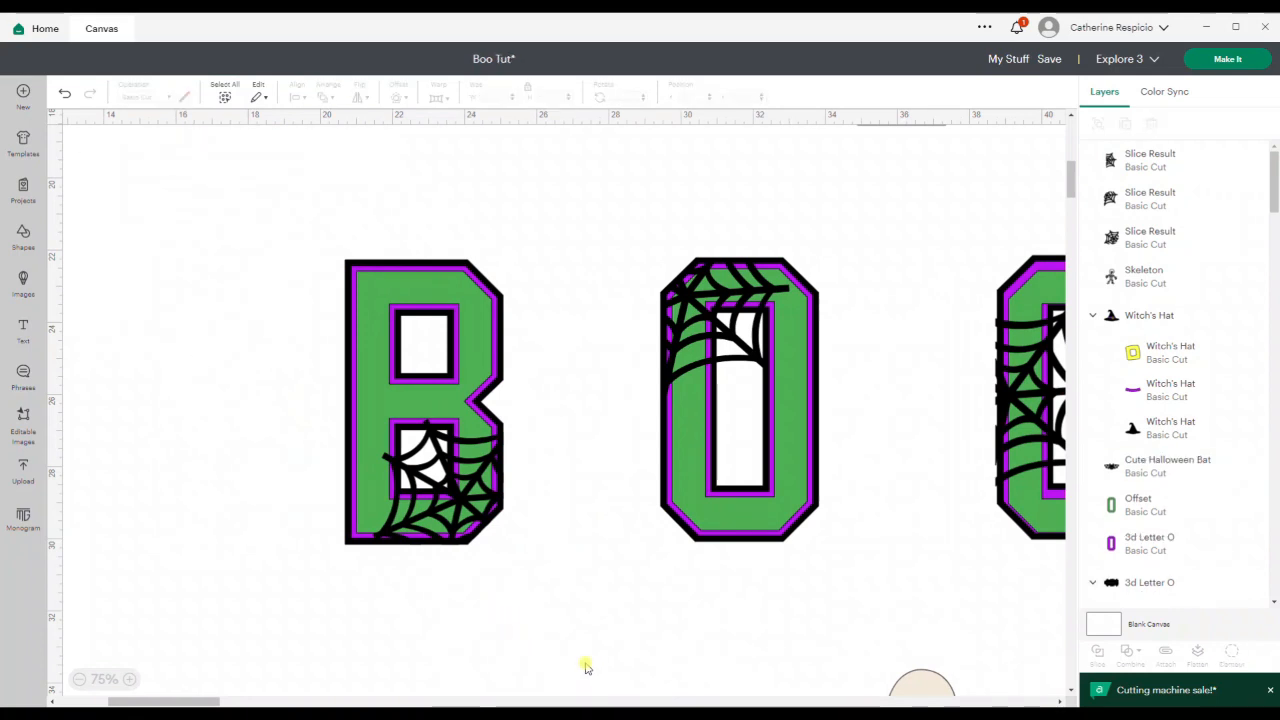
# Move the witch's hat from lower on the canvas onto the upper part of the letter B.
pyautogui.scroll(-1, 586, 667)
pyautogui.scroll(-1, 586, 667)
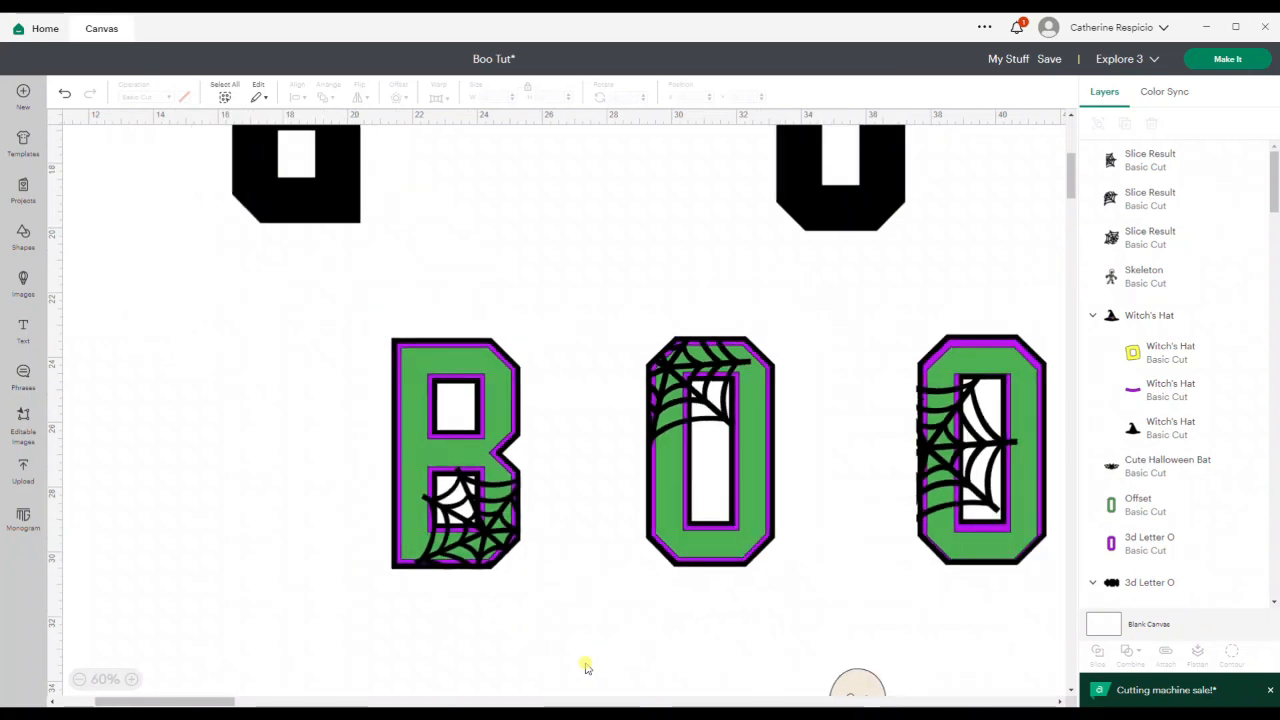
pyautogui.scroll(-3, 586, 667)
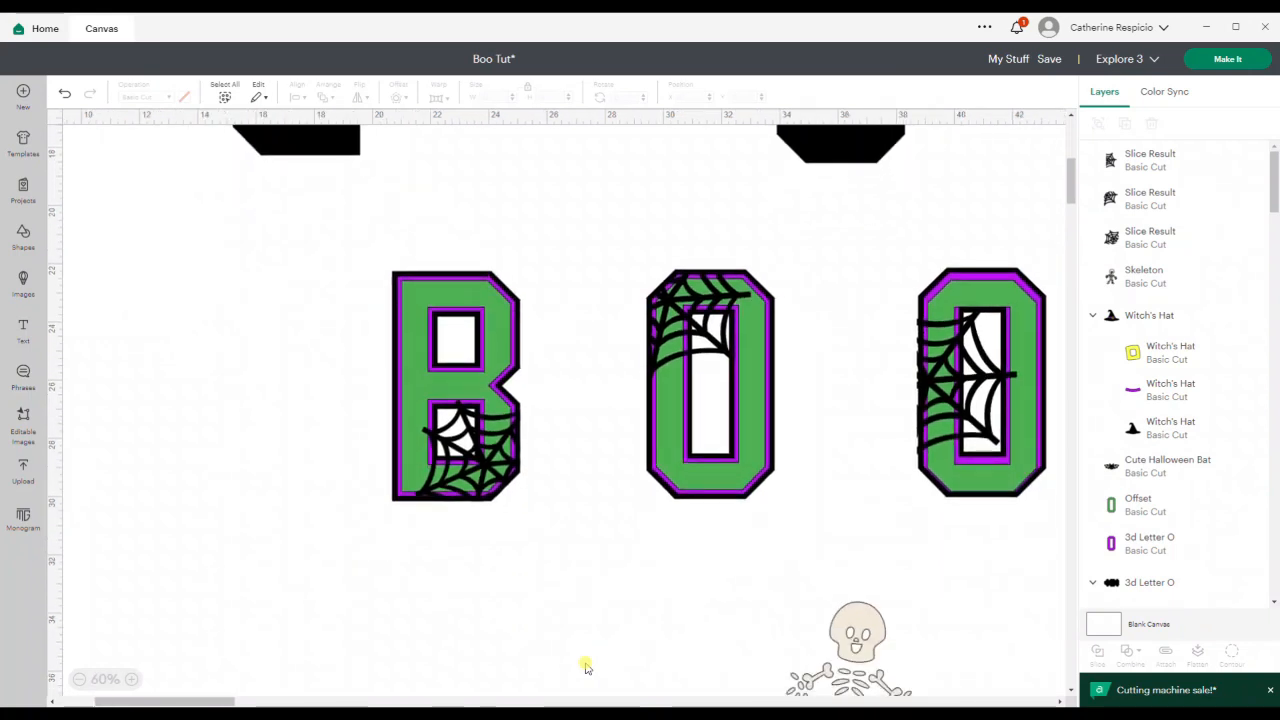
pyautogui.scroll(-5, 586, 667)
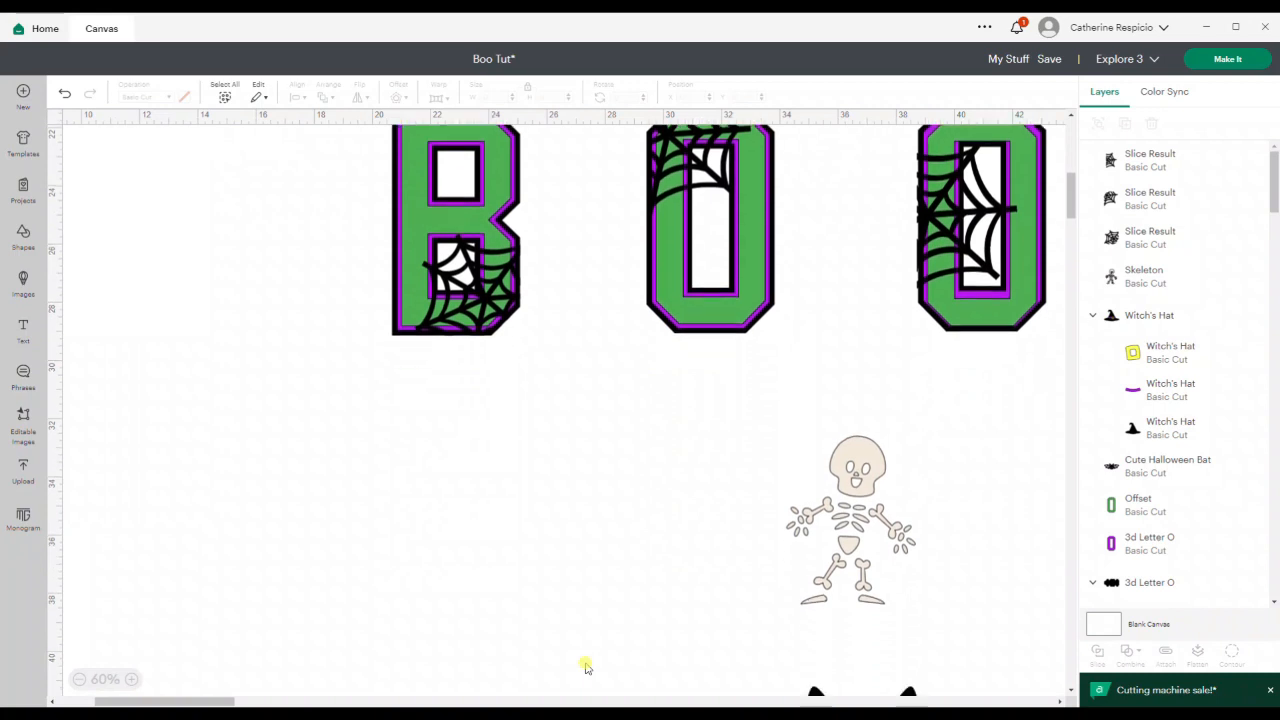
pyautogui.moveTo(542, 632); pyautogui.dragTo(360, 280)
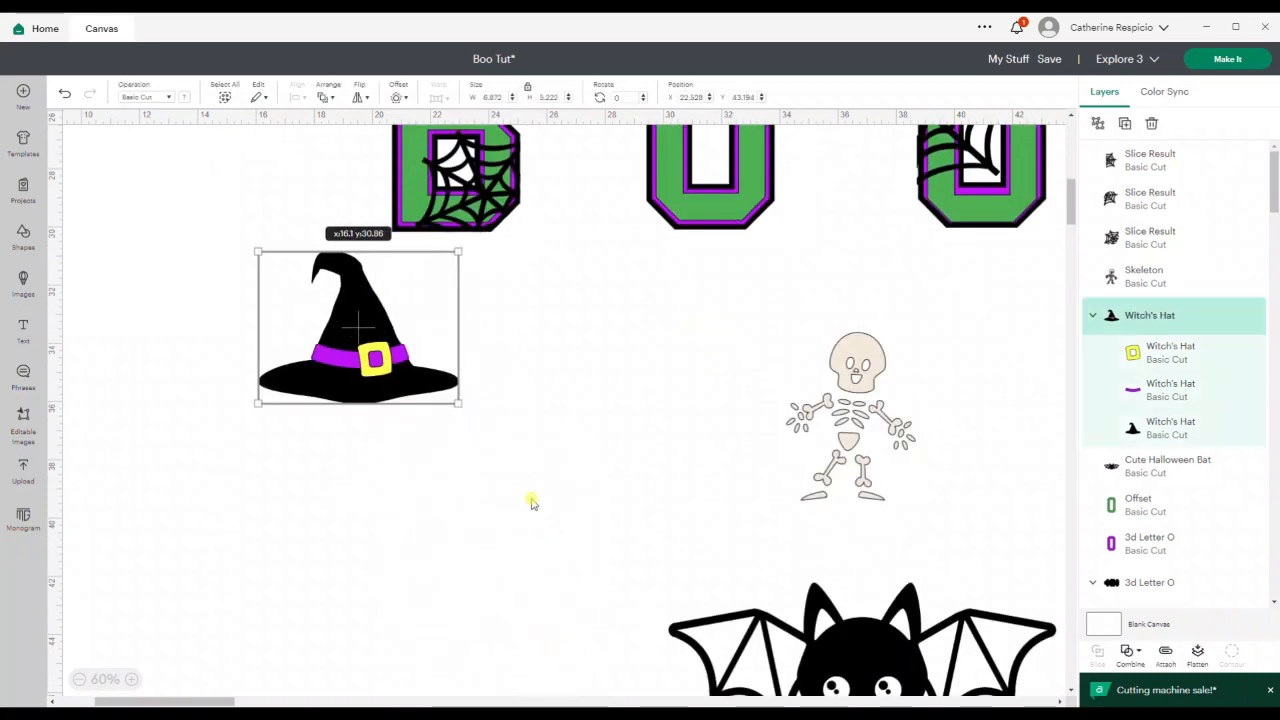
pyautogui.scroll(1, 527, 510)
pyautogui.scroll(3, 527, 510)
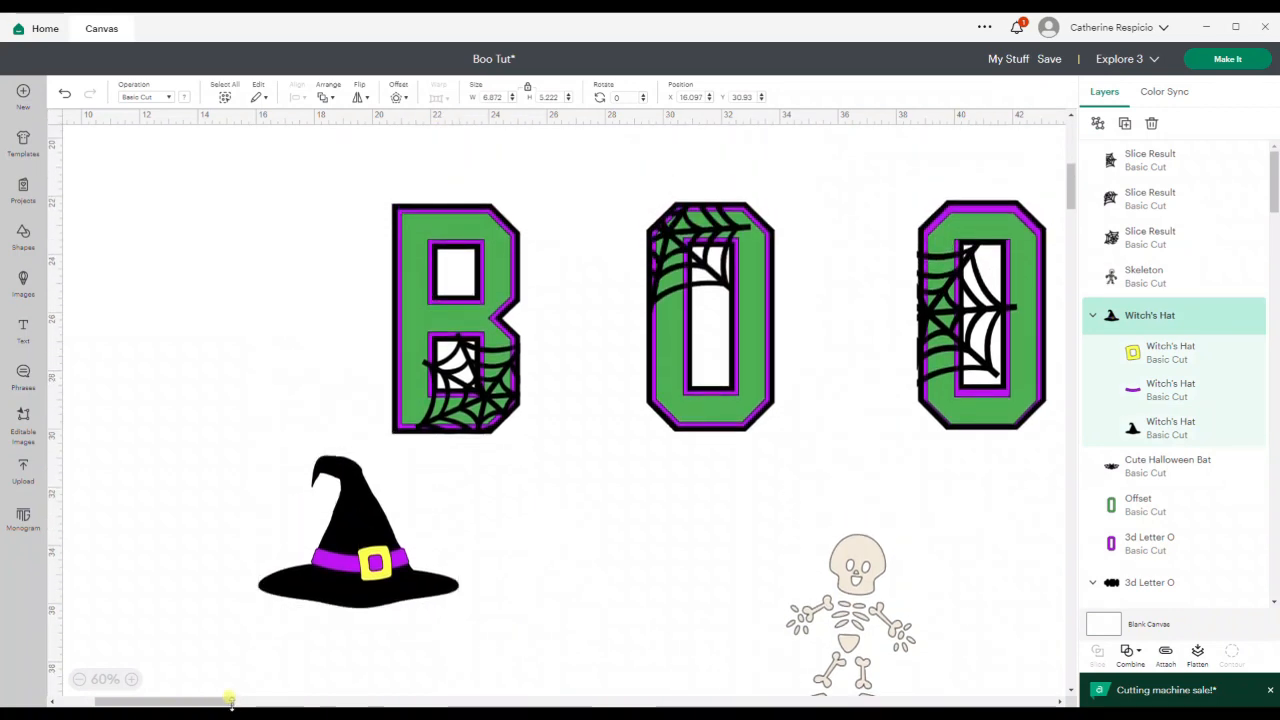
pyautogui.moveTo(229, 700); pyautogui.dragTo(250, 703)
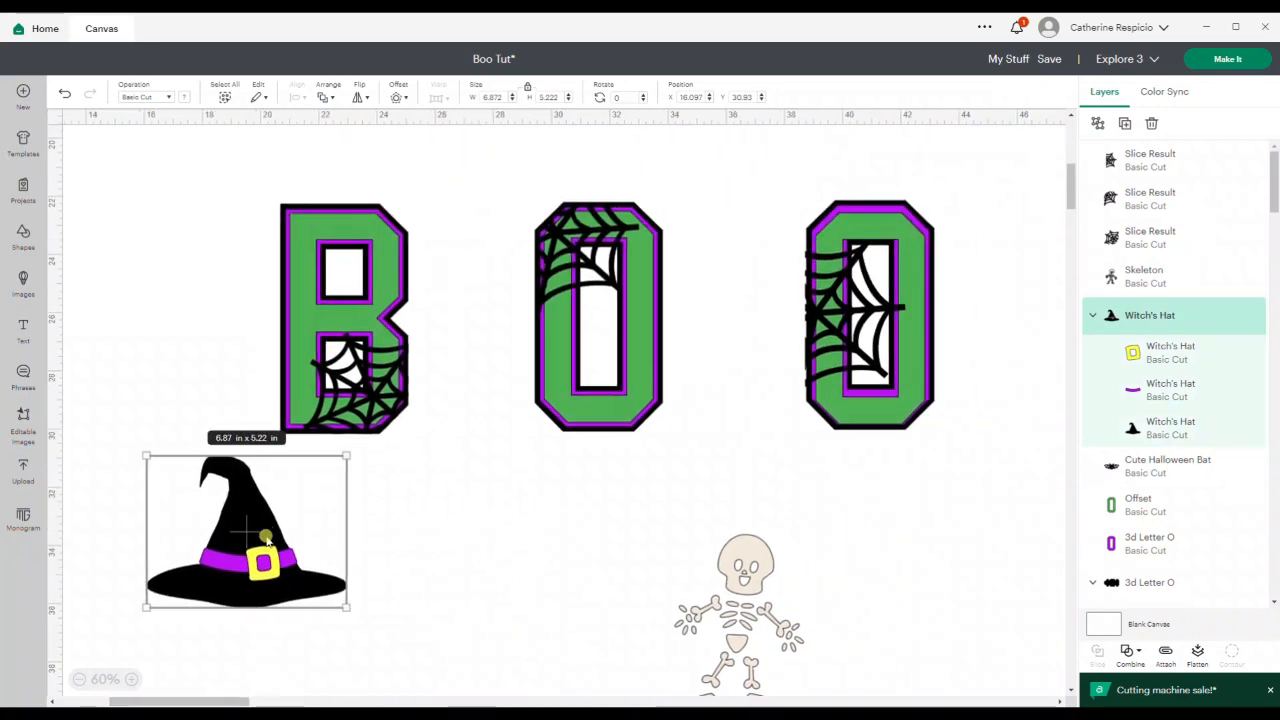
pyautogui.moveTo(267, 530); pyautogui.dragTo(382, 284)
pyautogui.moveTo(434, 332); pyautogui.dragTo(392, 298)
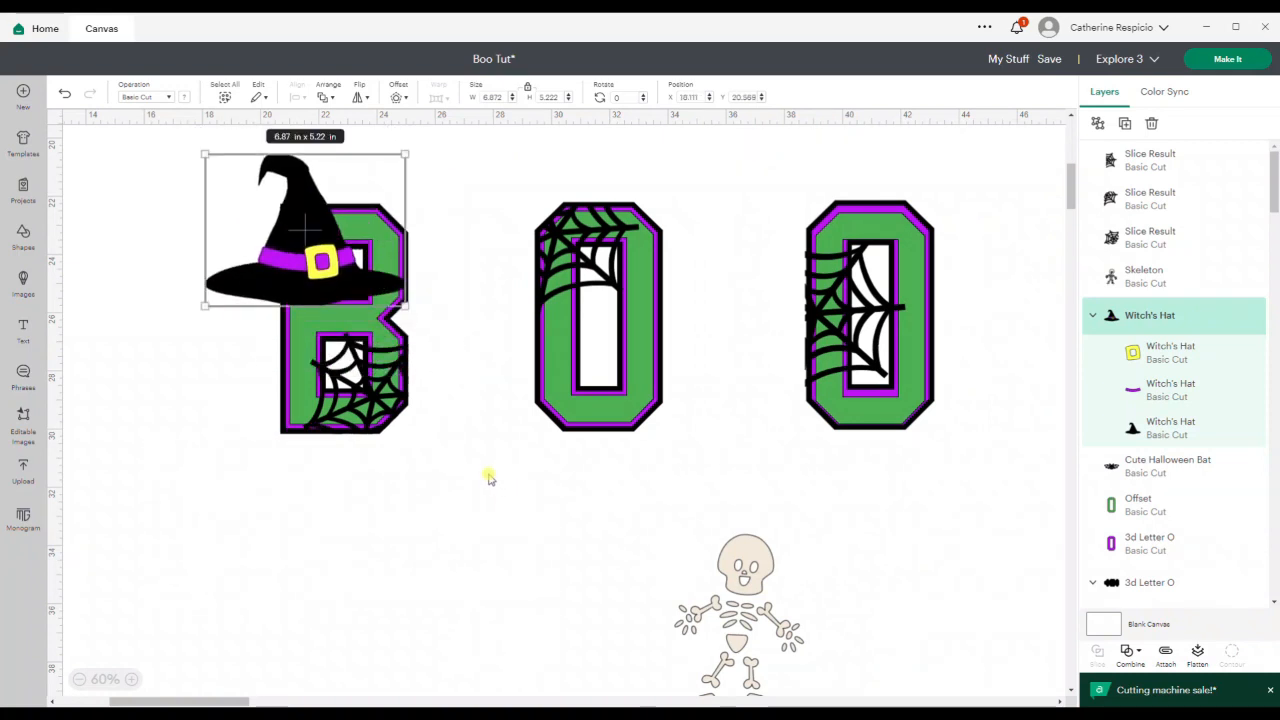
# Shrink the witch's hat to about 4.77 by 3.62 in and tilt it to about 334° over the B's upper-left corner.
pyautogui.scroll(2, 489, 477)
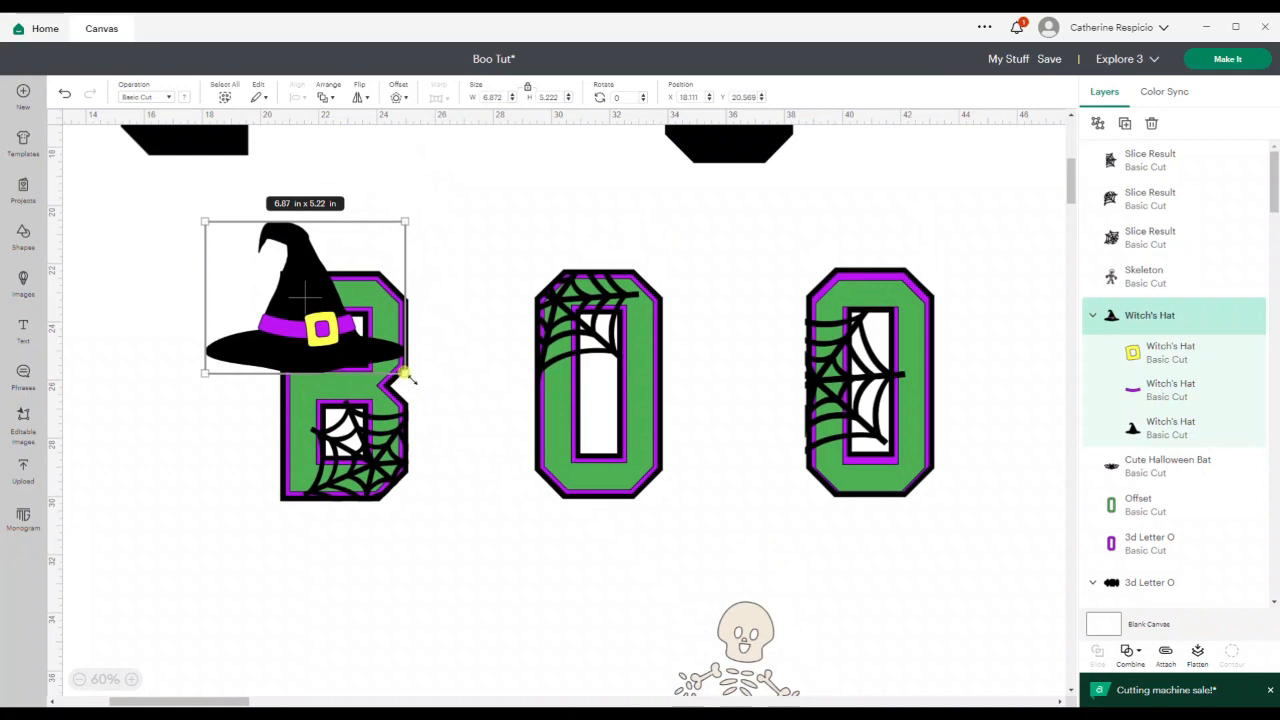
pyautogui.moveTo(403, 378); pyautogui.dragTo(347, 305)
pyautogui.moveTo(268, 288); pyautogui.dragTo(293, 260)
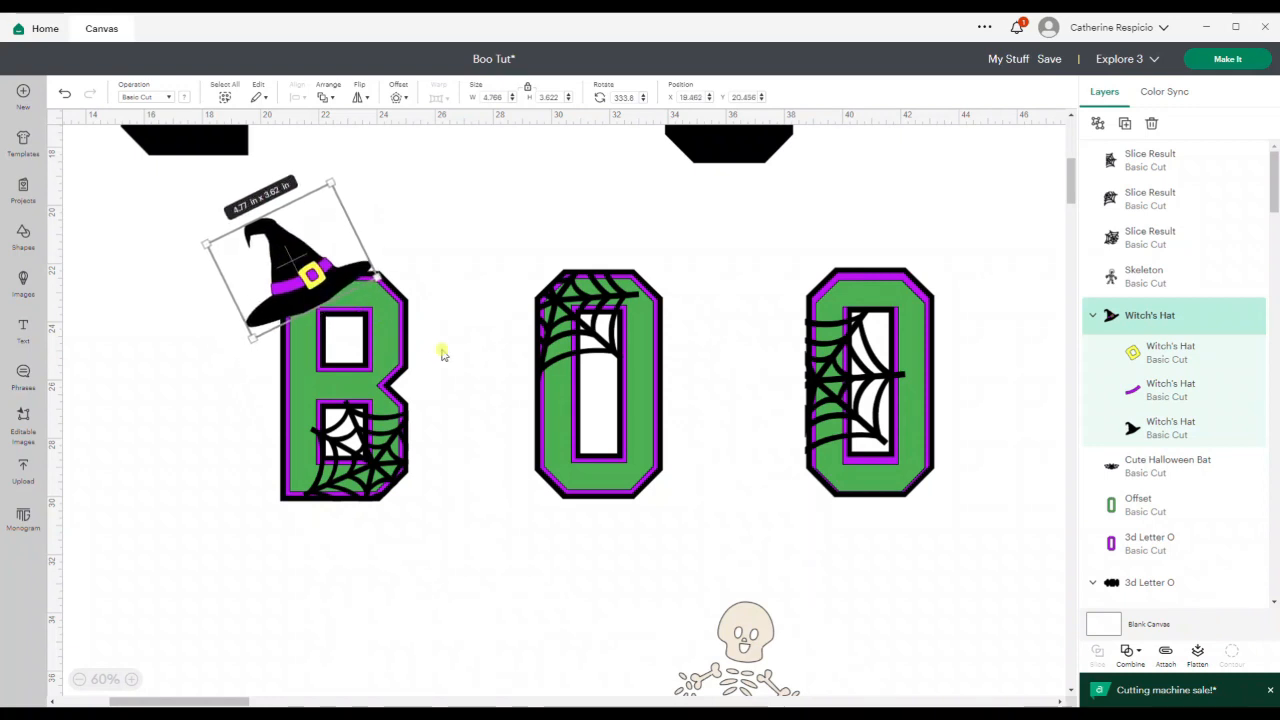
# Recolor the witch's hat band orange and its buckle white.
pyautogui.click(1164, 362)
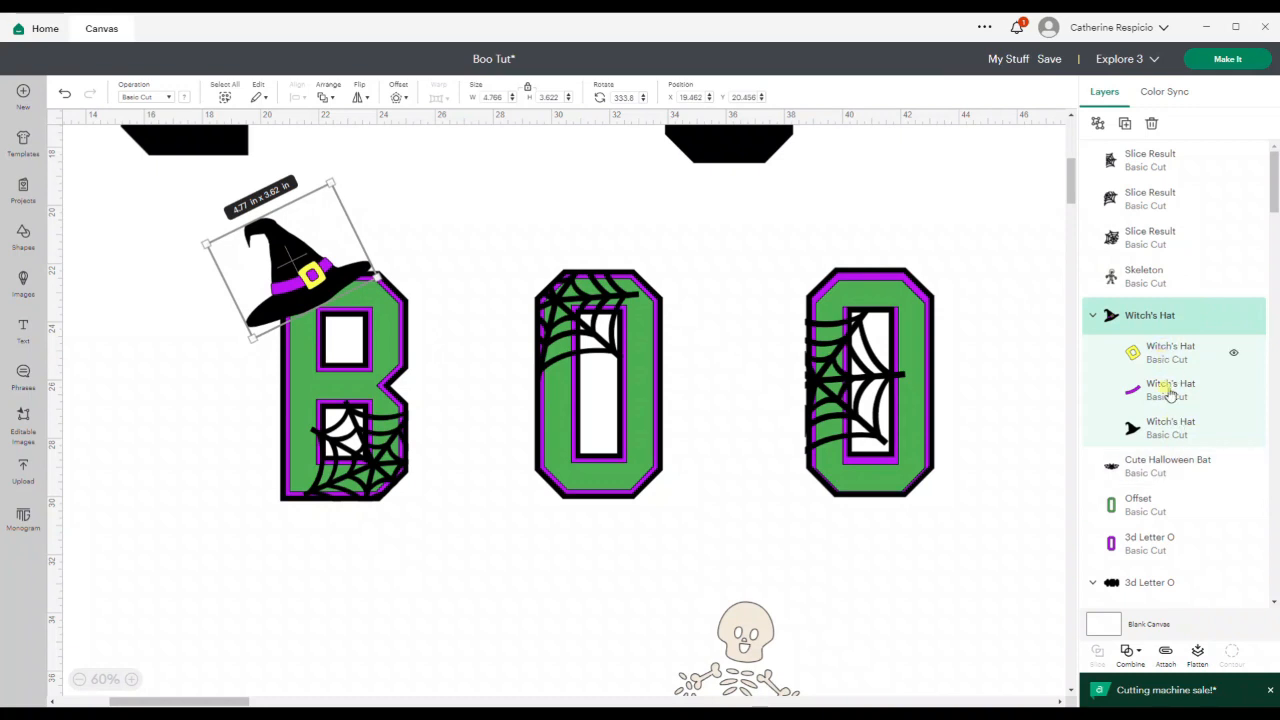
pyautogui.click(1167, 388)
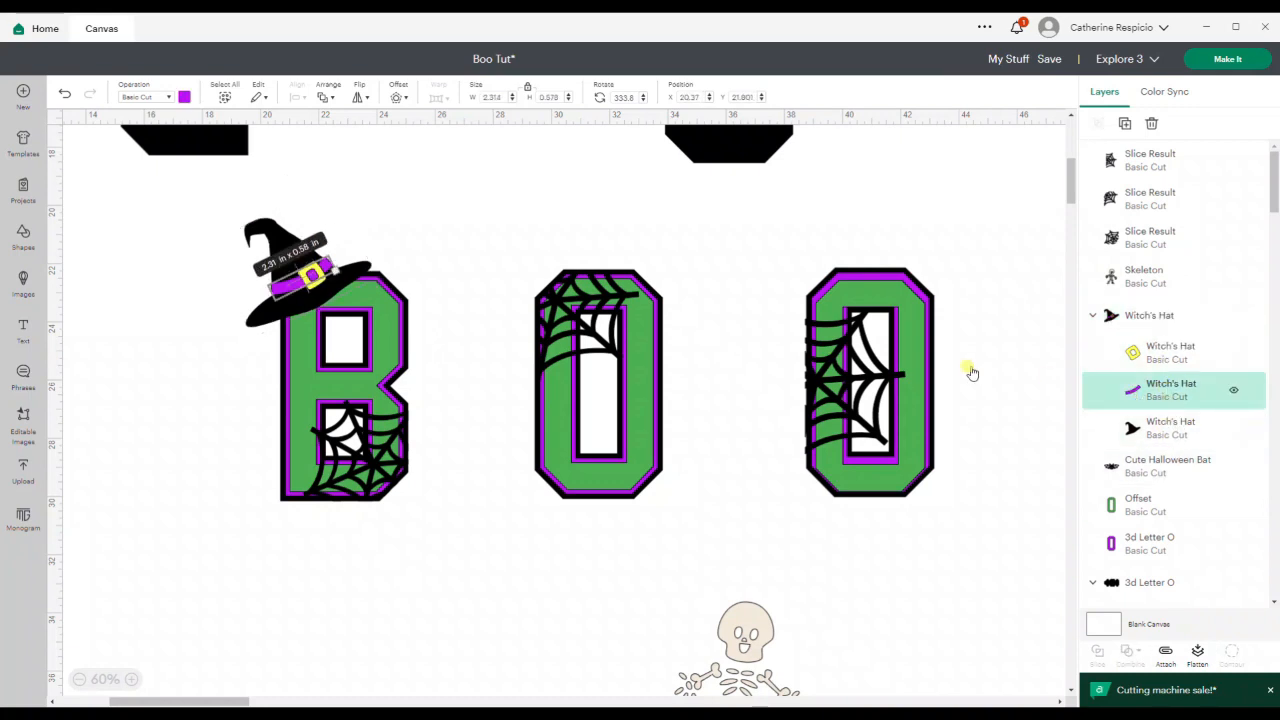
pyautogui.click(184, 96)
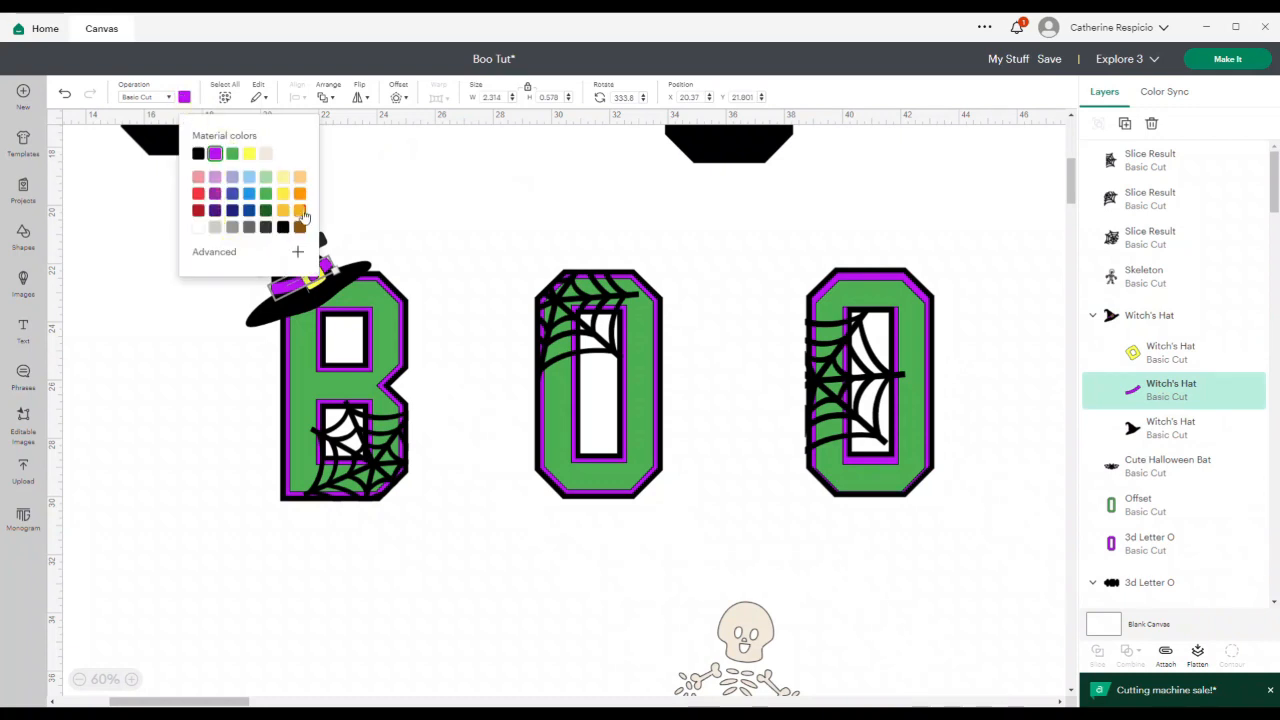
pyautogui.click(297, 199)
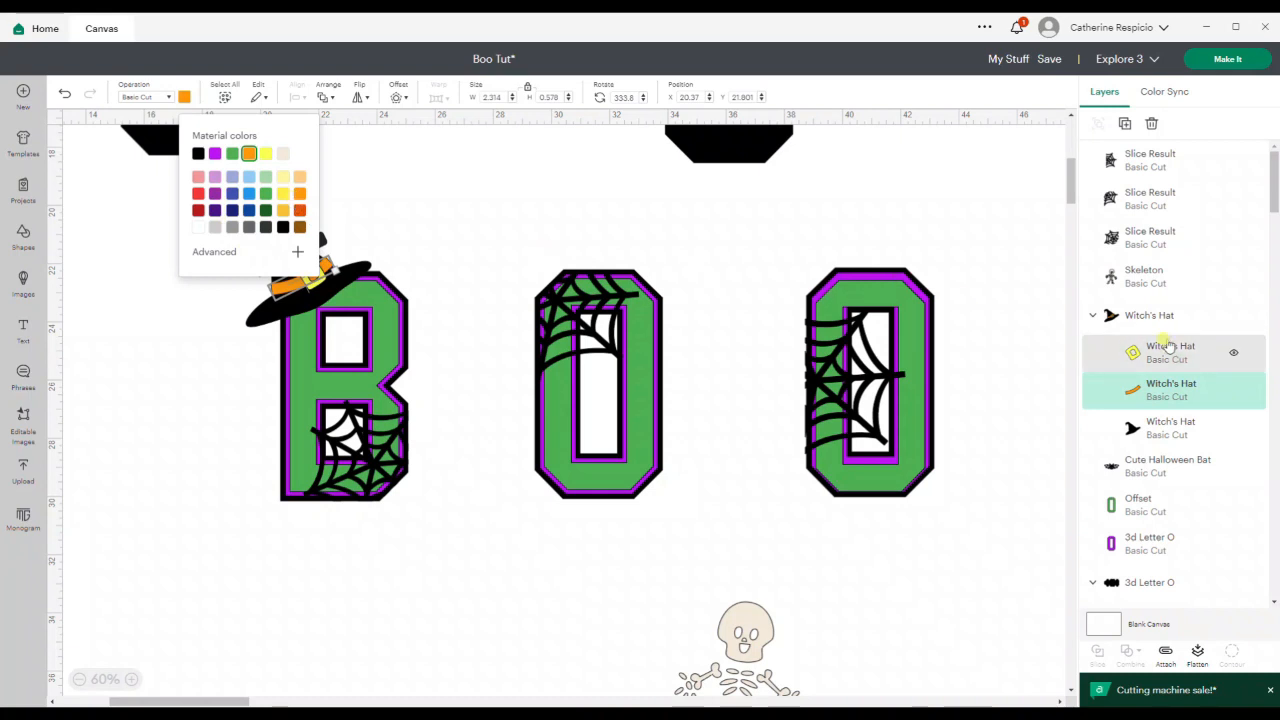
pyautogui.click(1163, 348)
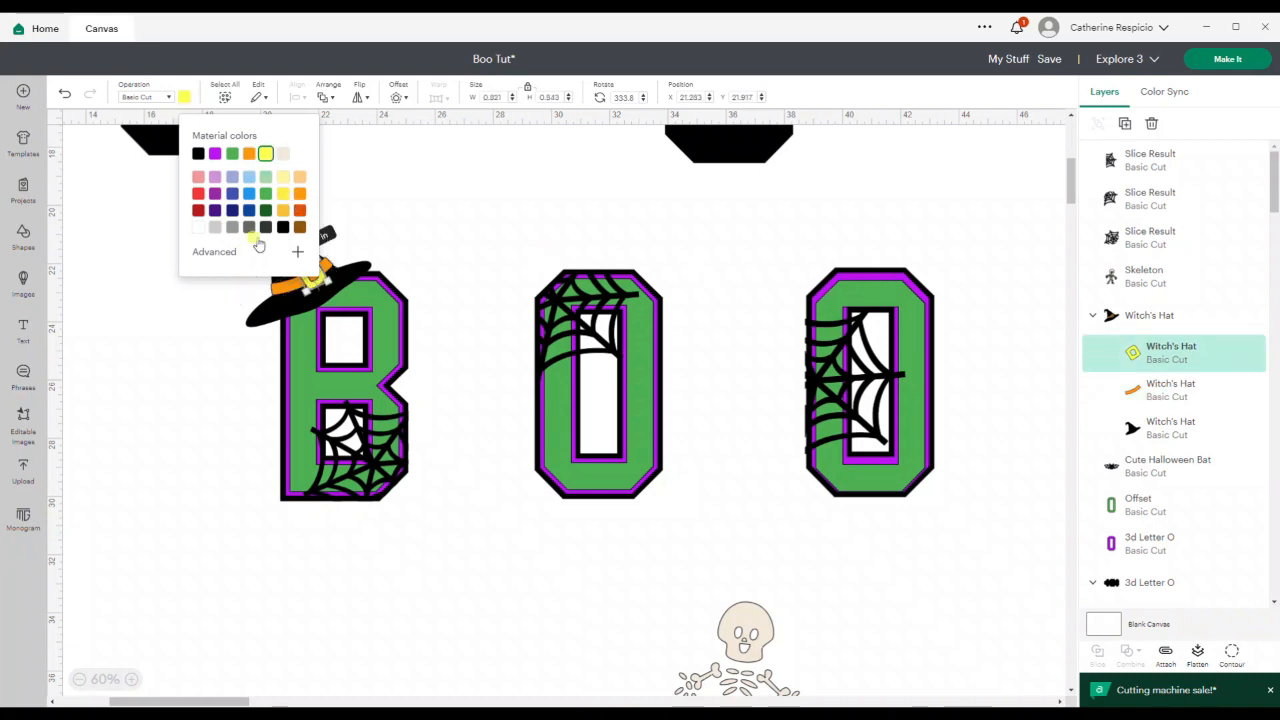
pyautogui.click(200, 228)
pyautogui.click(394, 223)
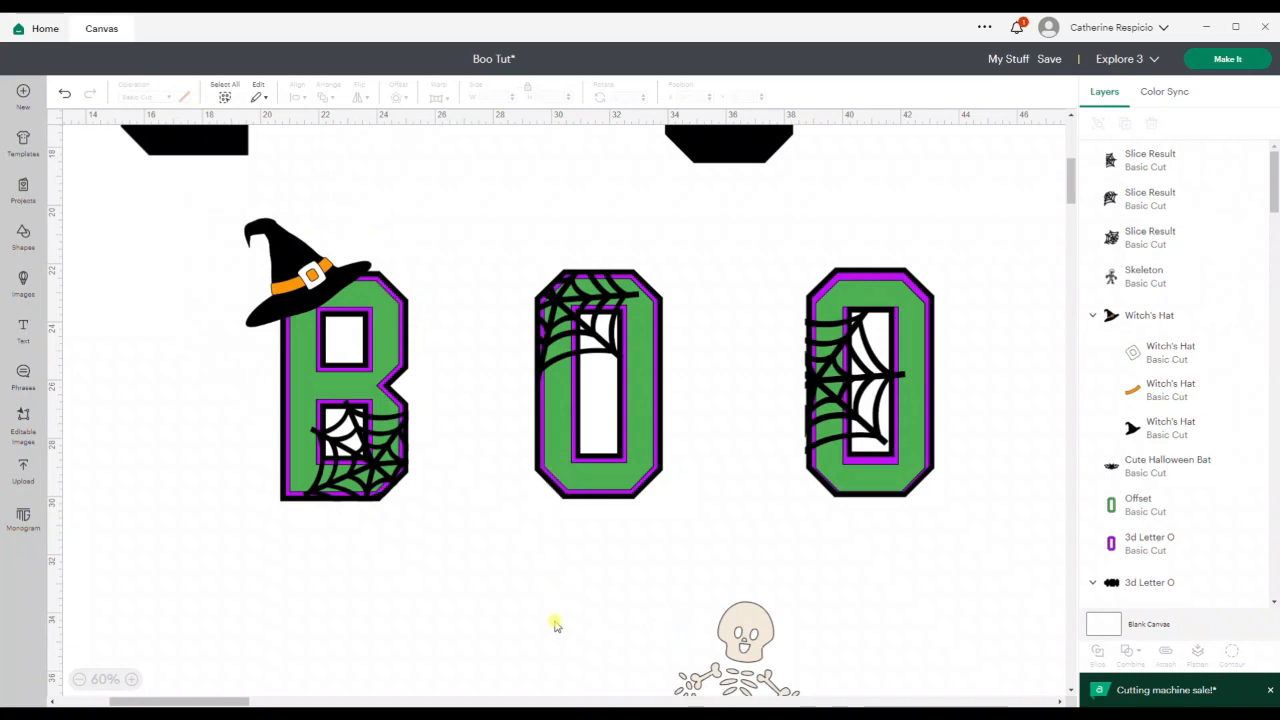
# Move the Cute Halloween Bat up to just below the letter B and the first O.
pyautogui.scroll(-1, 556, 625)
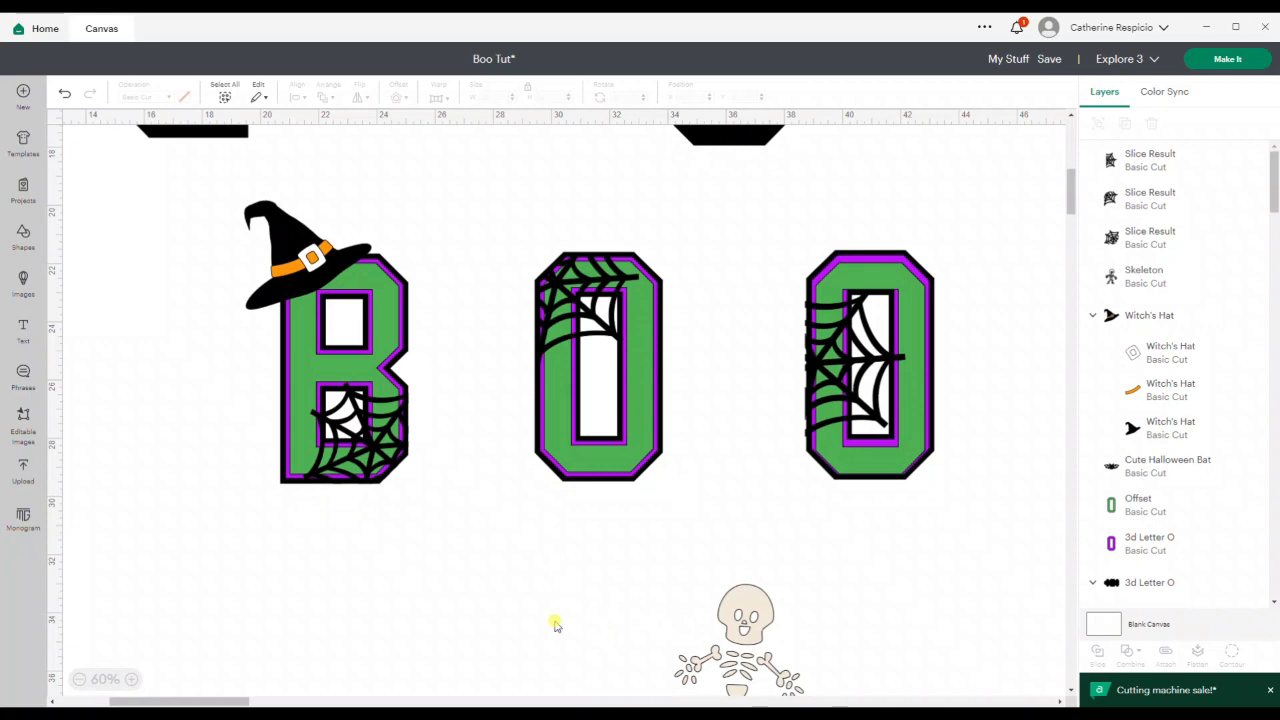
pyautogui.scroll(-5, 618, 632)
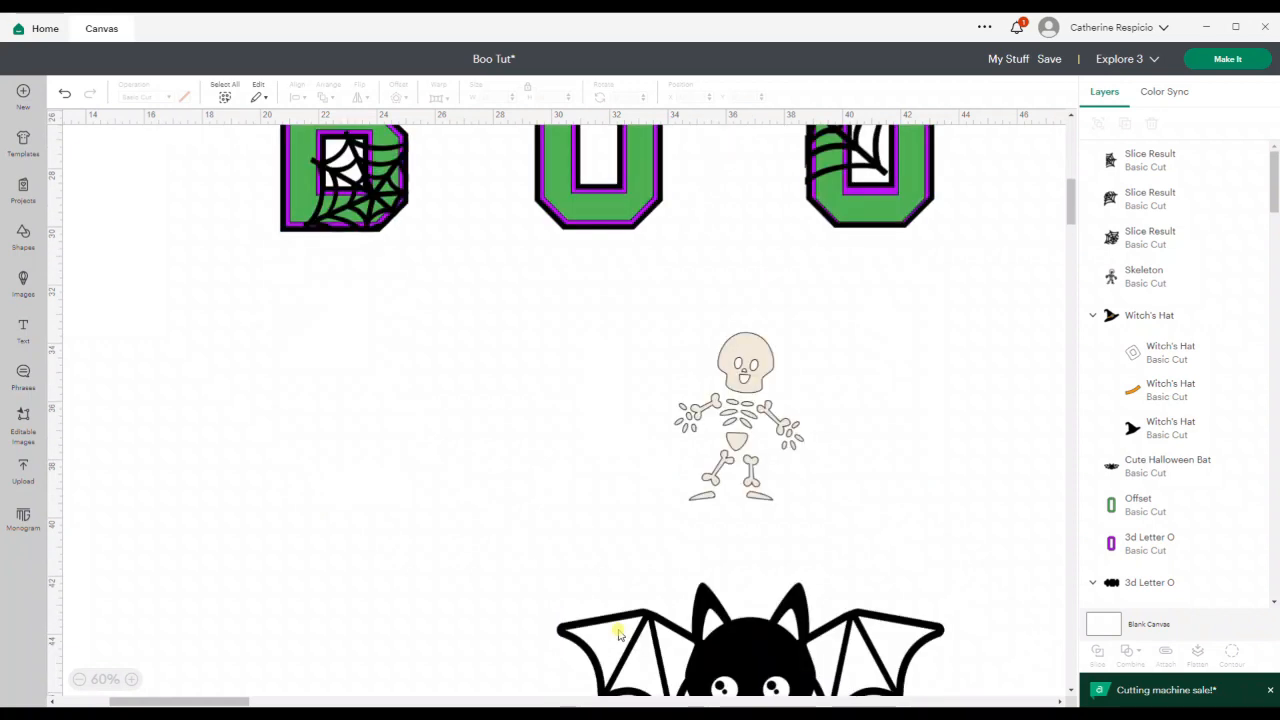
pyautogui.click(737, 668)
pyautogui.moveTo(735, 645); pyautogui.dragTo(489, 346)
pyautogui.moveTo(535, 398); pyautogui.dragTo(535, 398)
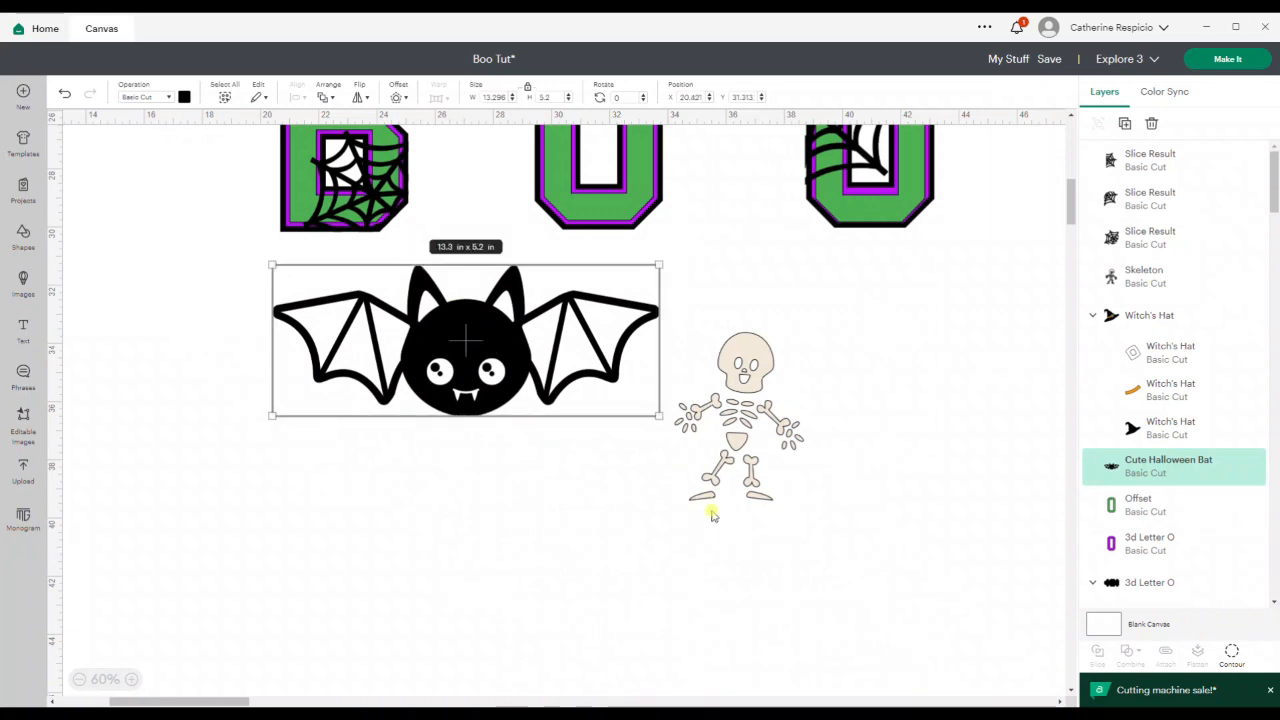
pyautogui.scroll(3, 726, 503)
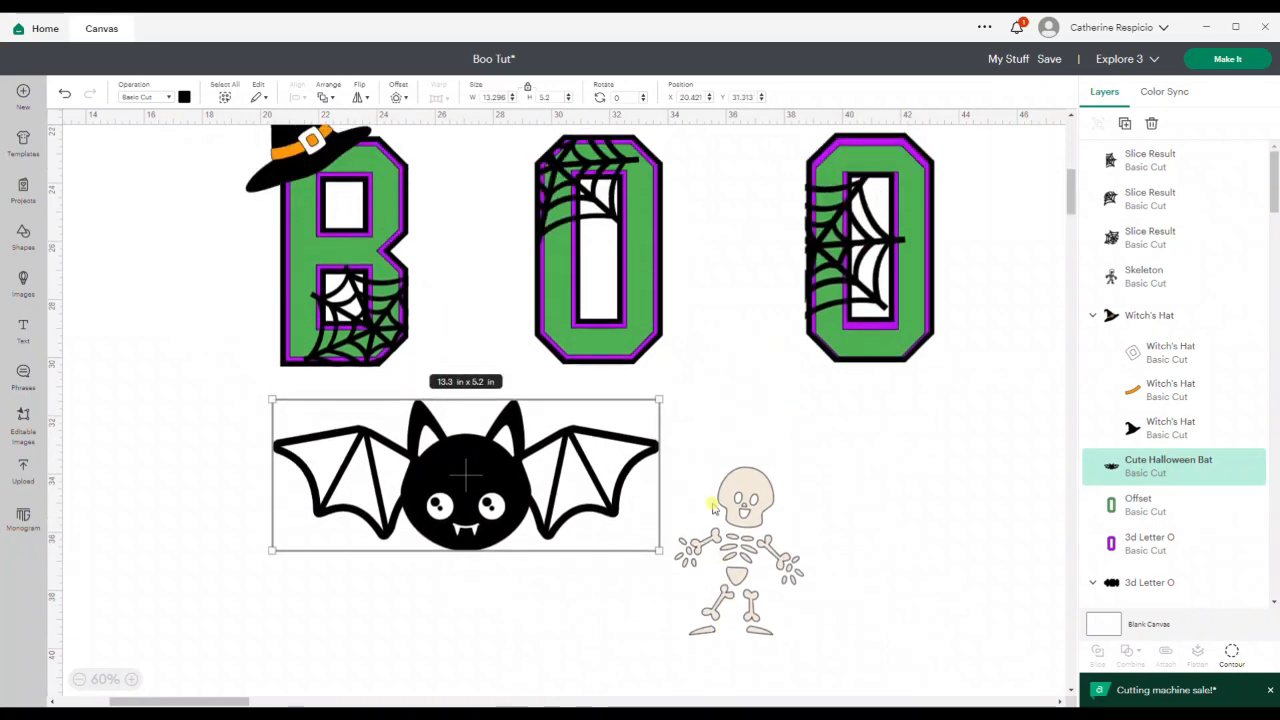
pyautogui.scroll(2, 716, 508)
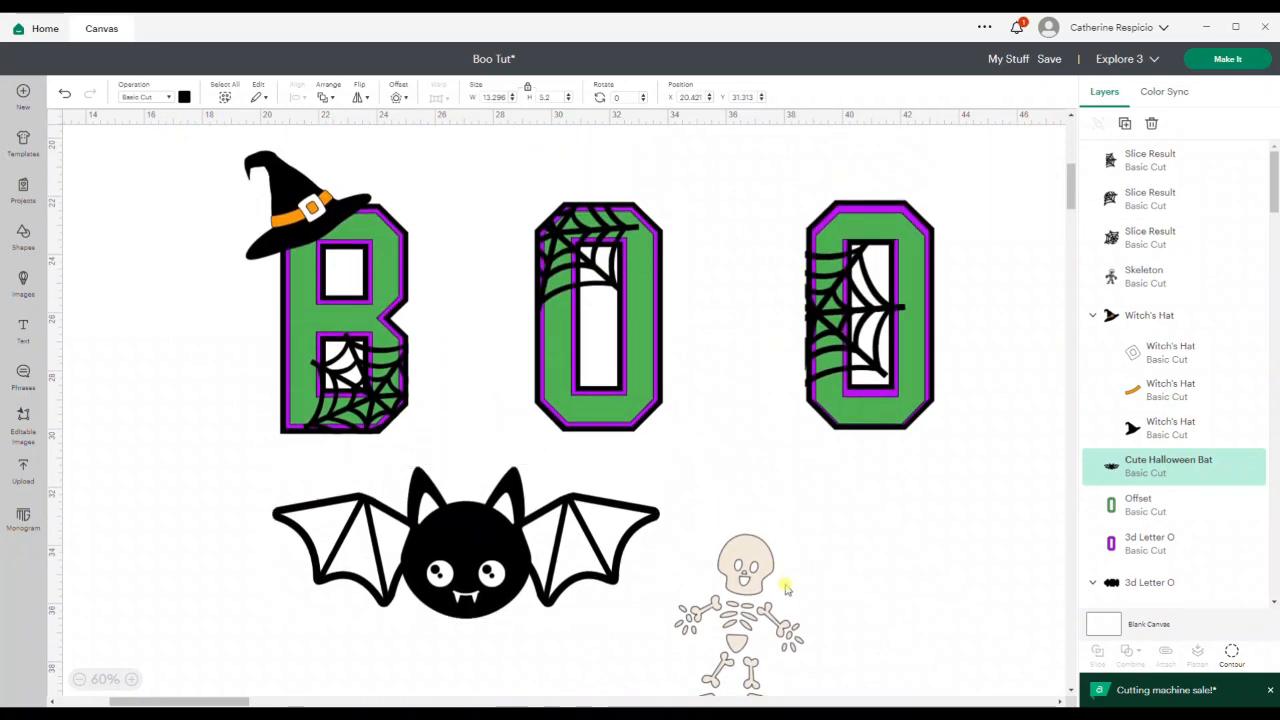
pyautogui.click(522, 585)
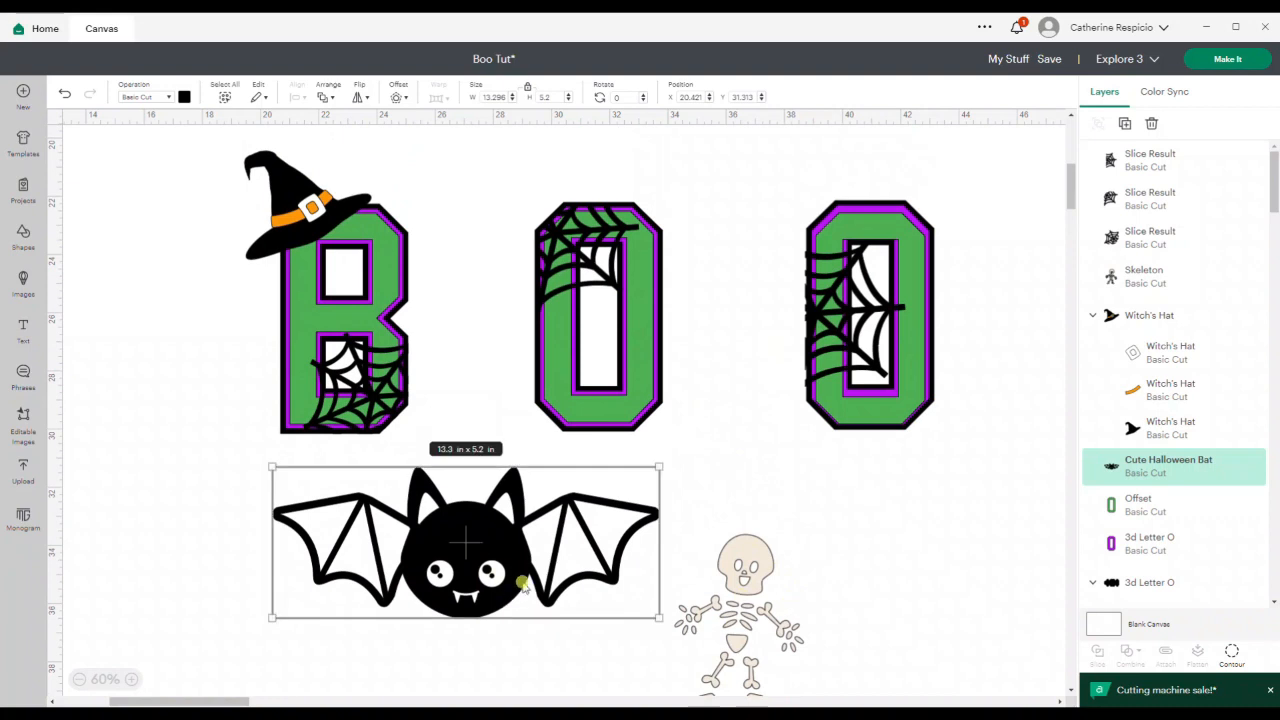
# Shrink the skeleton to about 3.59 by 4.68 in and place it over the lower-right part of the second O.
pyautogui.click(744, 574)
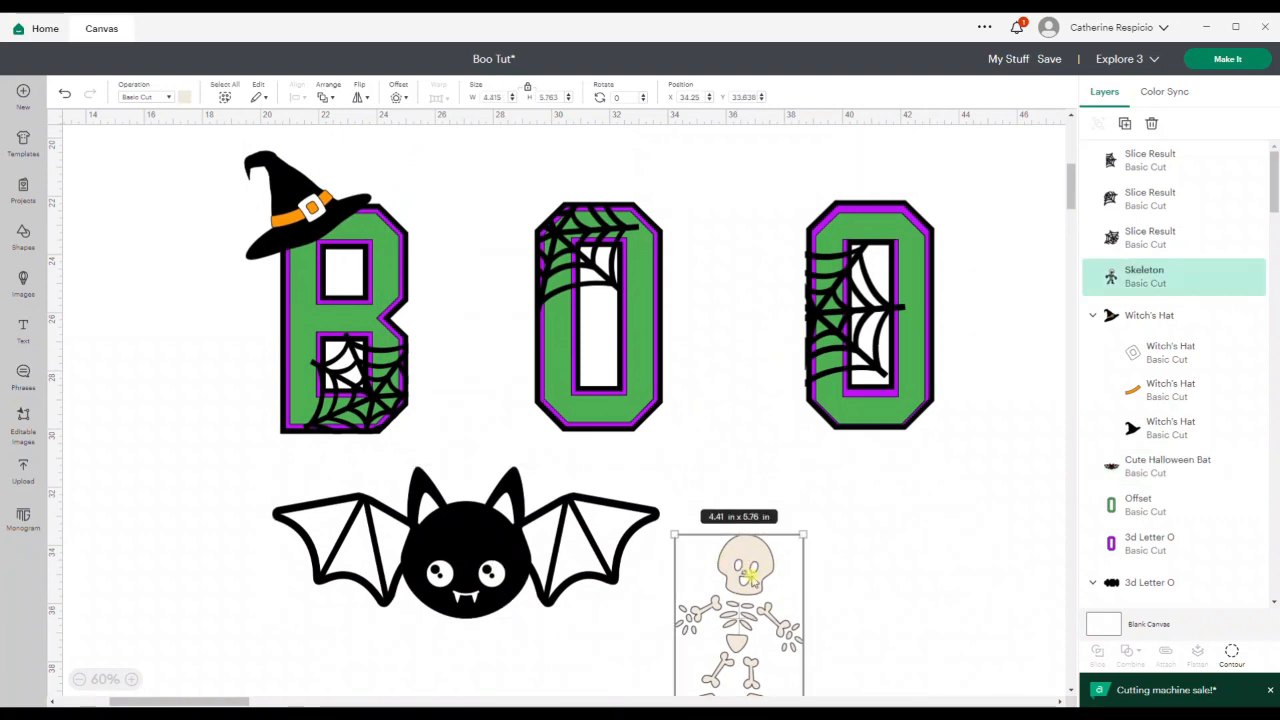
pyautogui.moveTo(750, 576); pyautogui.dragTo(763, 641)
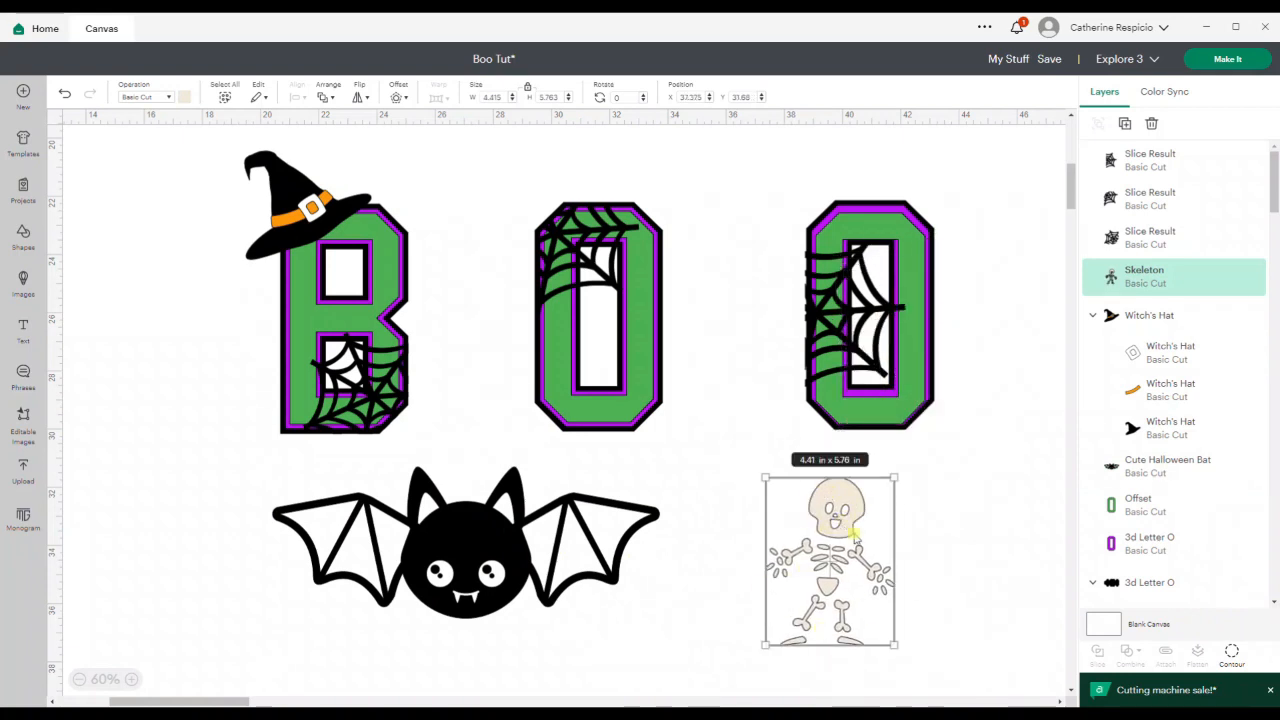
pyautogui.moveTo(884, 640); pyautogui.dragTo(841, 608)
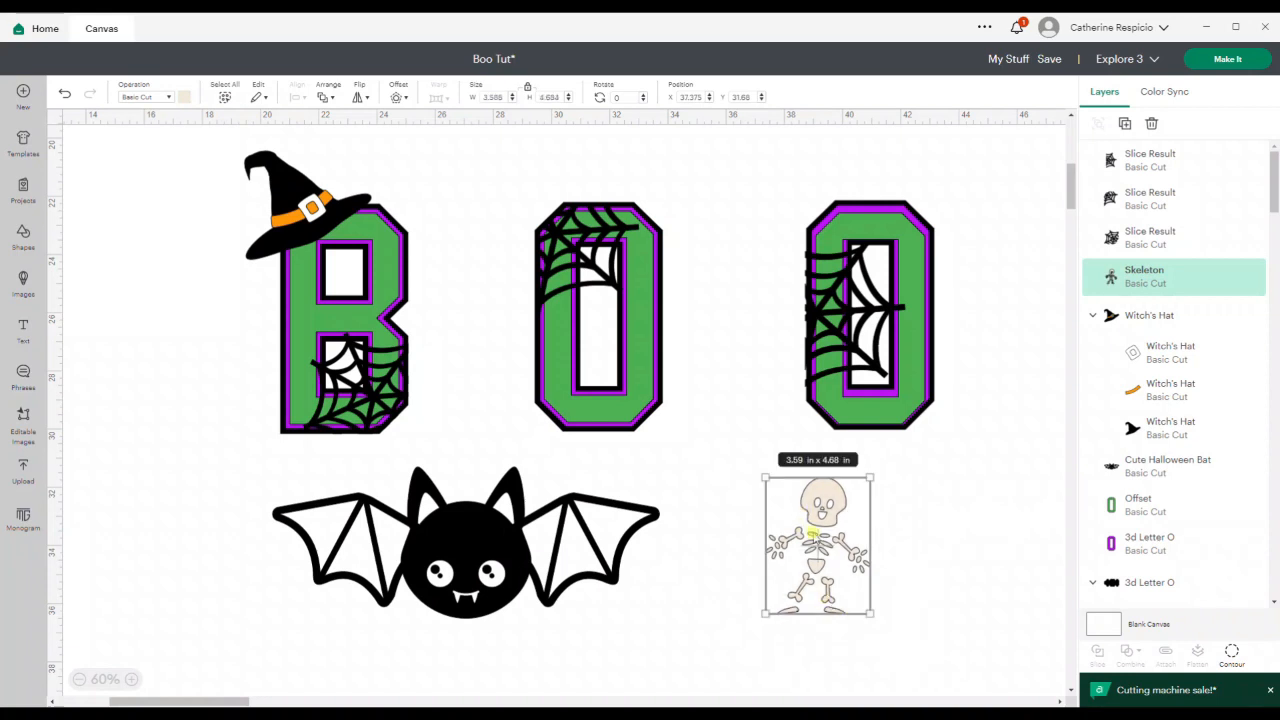
pyautogui.moveTo(825, 555); pyautogui.dragTo(922, 369)
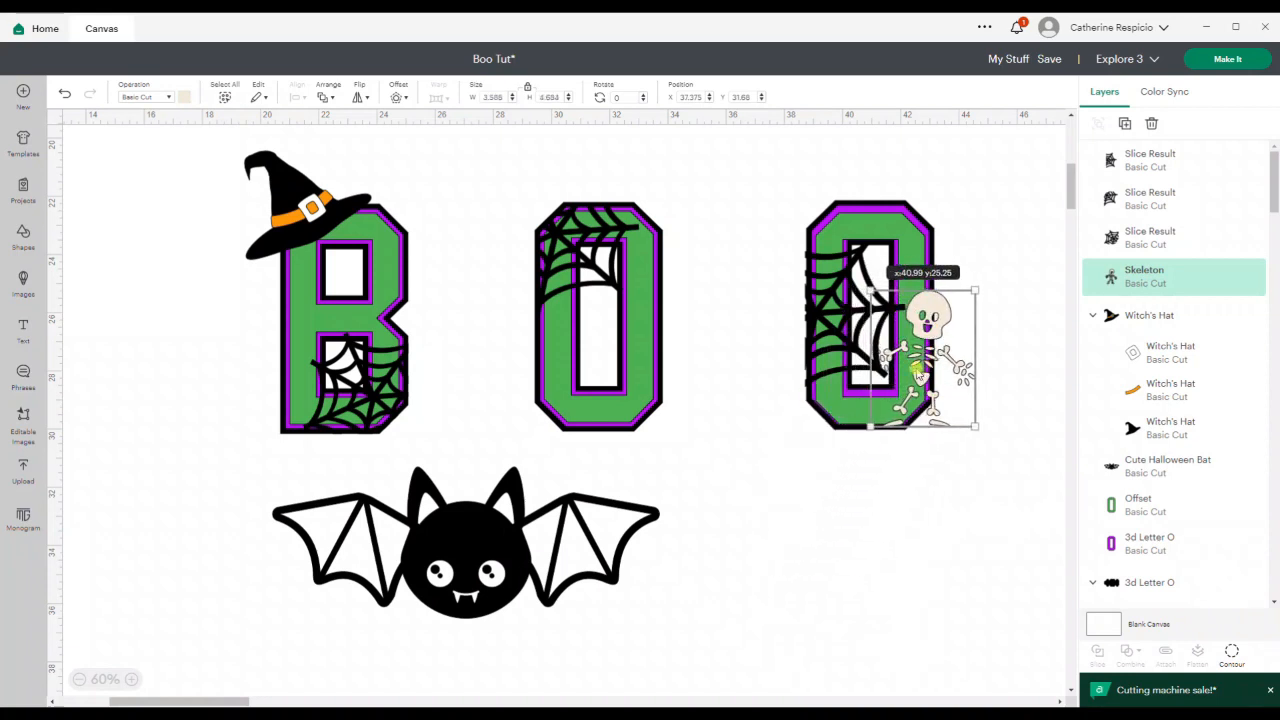
pyautogui.click(460, 195)
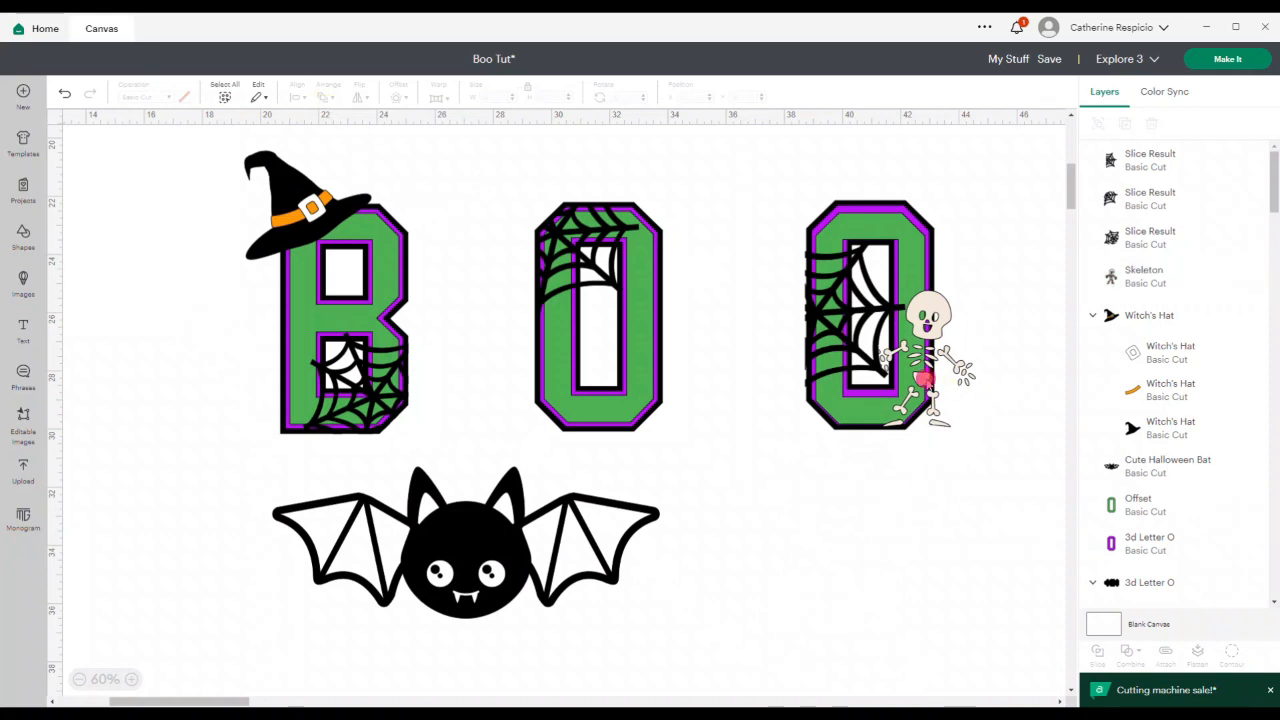
# Bring the skeleton to the front of all layers and nudge it slightly upward on the second O.
pyautogui.click(925, 378)
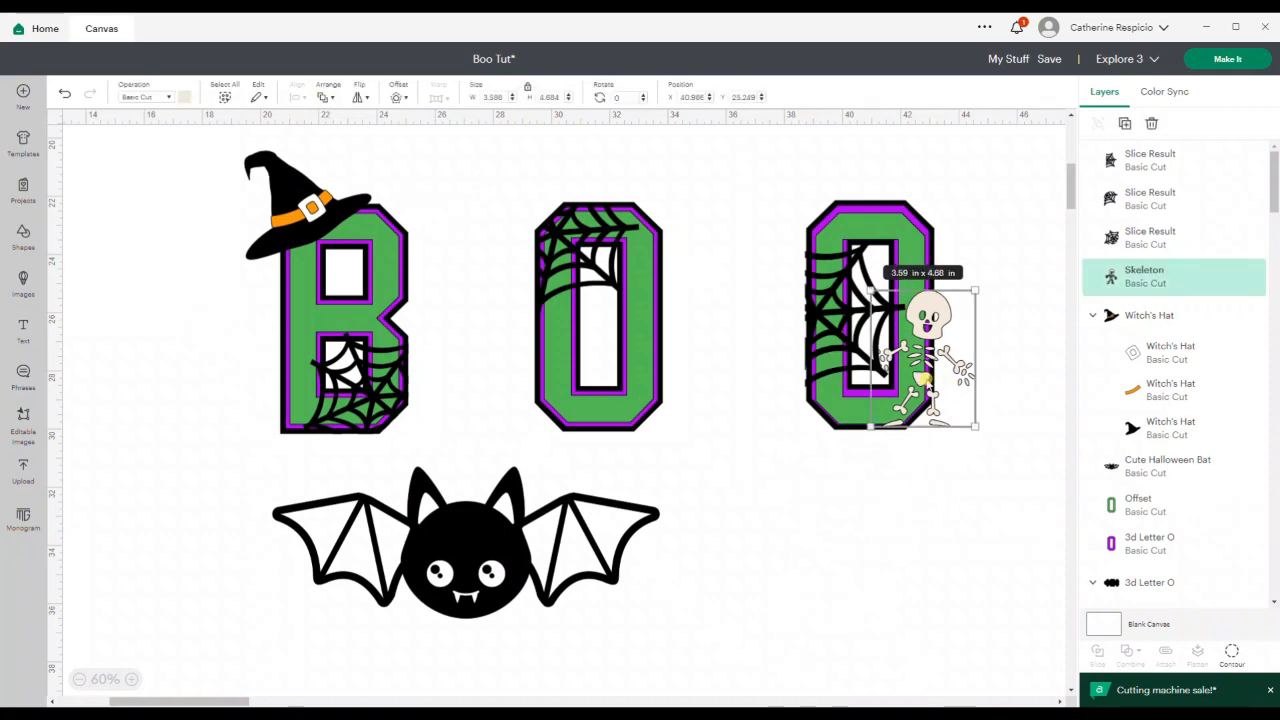
pyautogui.click(326, 97)
pyautogui.click(364, 125)
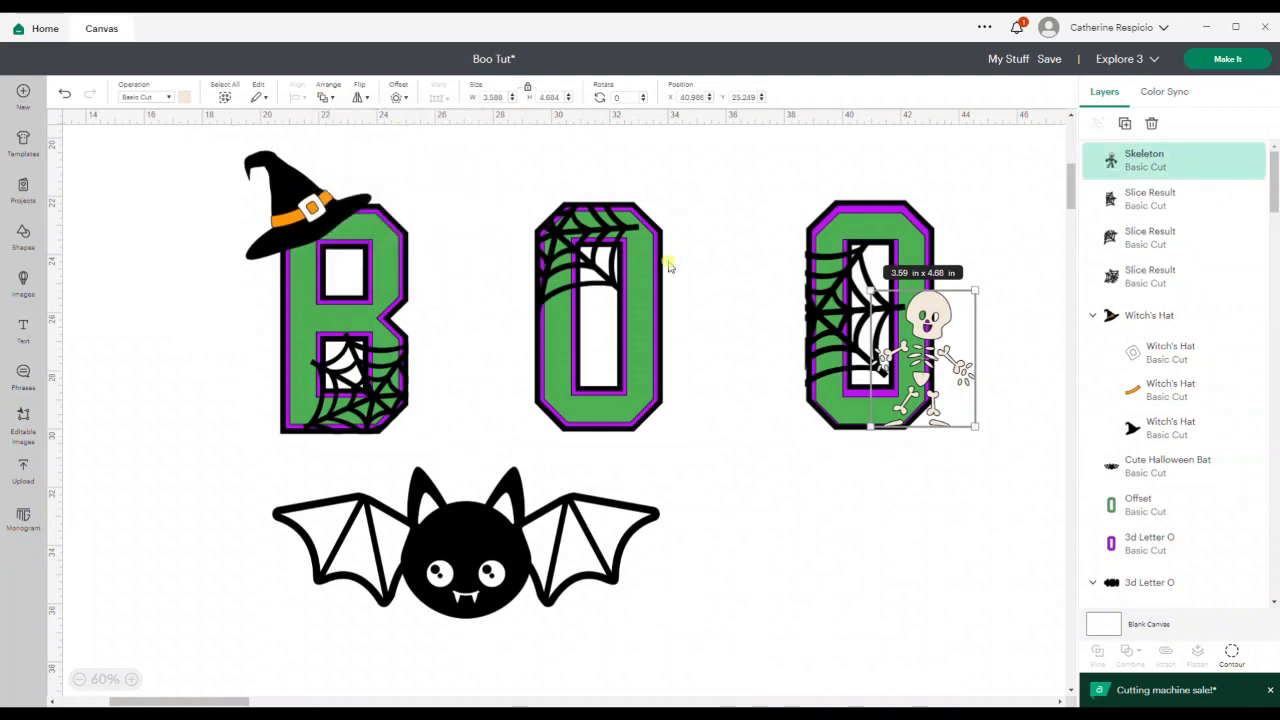
pyautogui.click(950, 520)
pyautogui.moveTo(929, 356)
pyautogui.mouseDown()
pyautogui.moveTo(950, 338)
pyautogui.moveTo(966, 354)
pyautogui.moveTo(929, 356)
pyautogui.mouseUp()
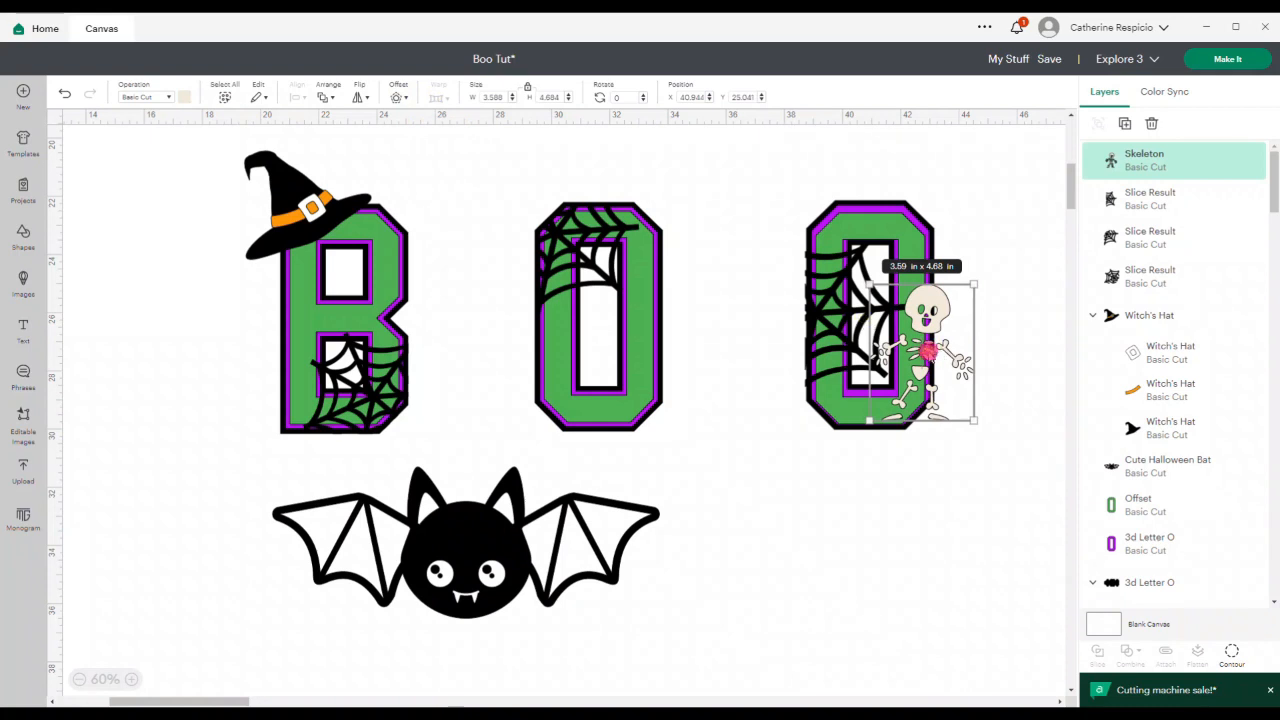
# Move the skeleton between the two O letters and create a 0.25 in offset around it.
pyautogui.moveTo(929, 356); pyautogui.dragTo(748, 438)
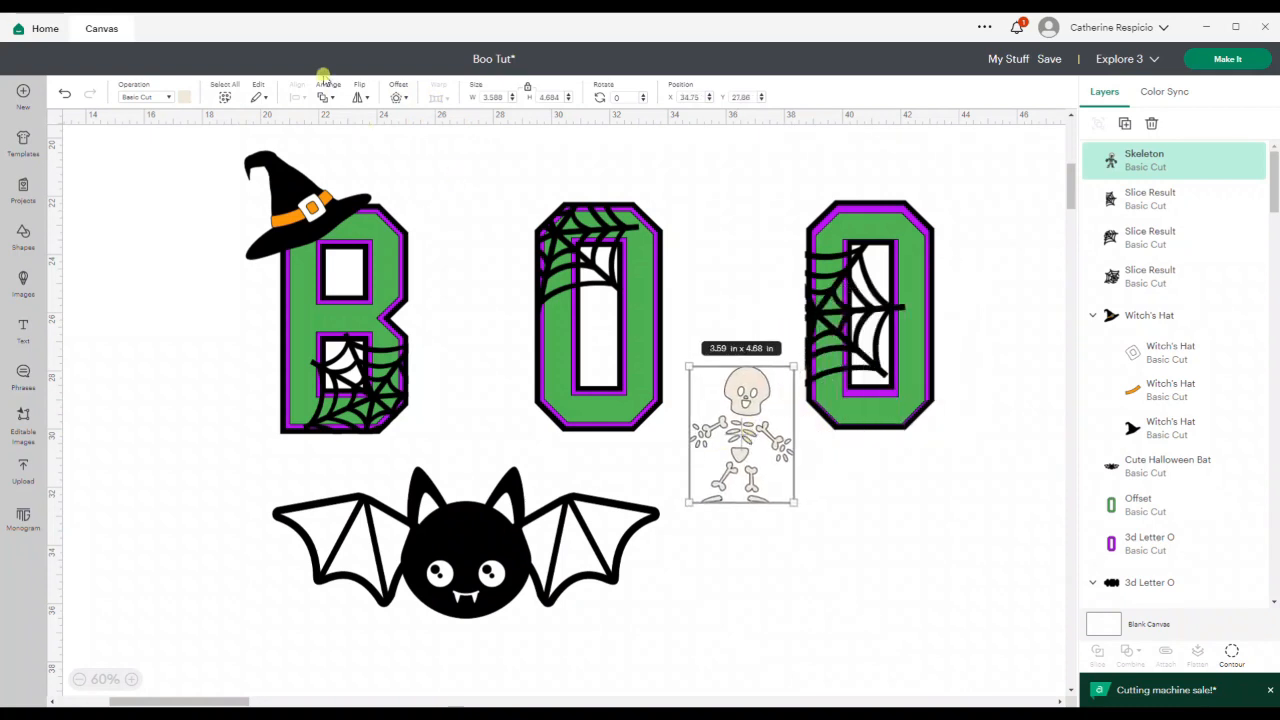
pyautogui.click(392, 97)
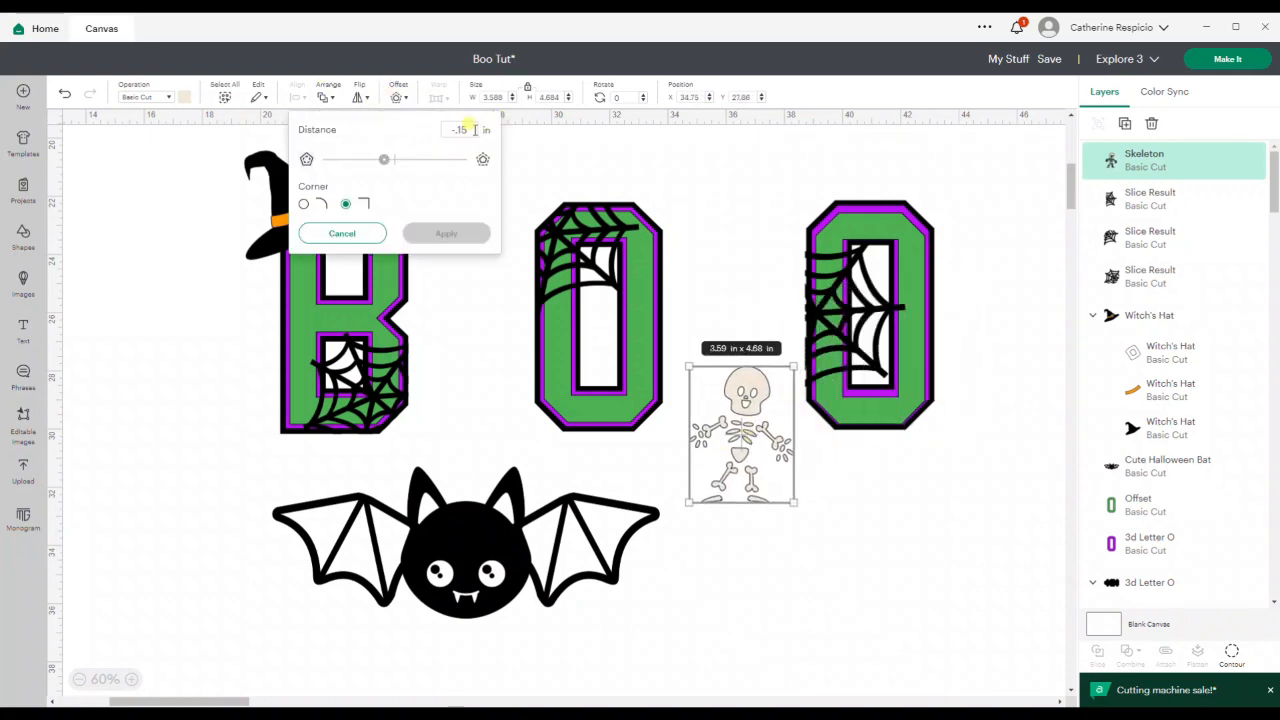
pyautogui.moveTo(474, 130); pyautogui.dragTo(453, 126)
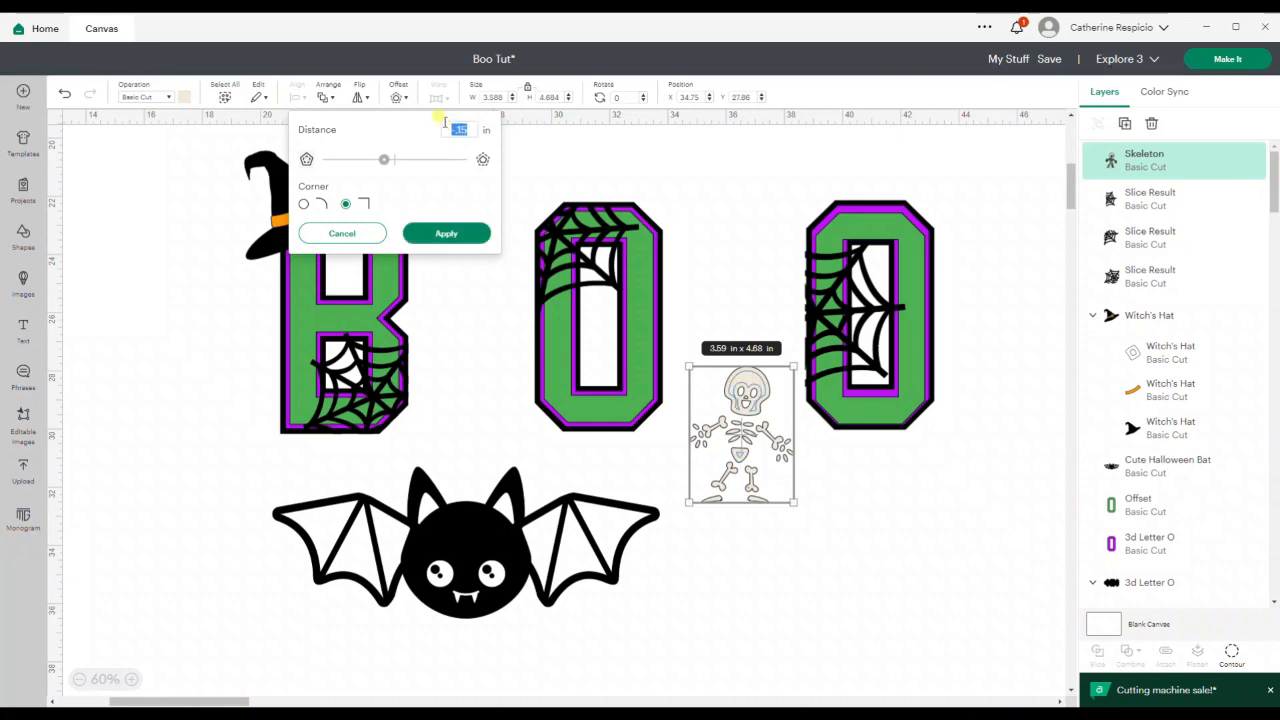
pyautogui.click(470, 193)
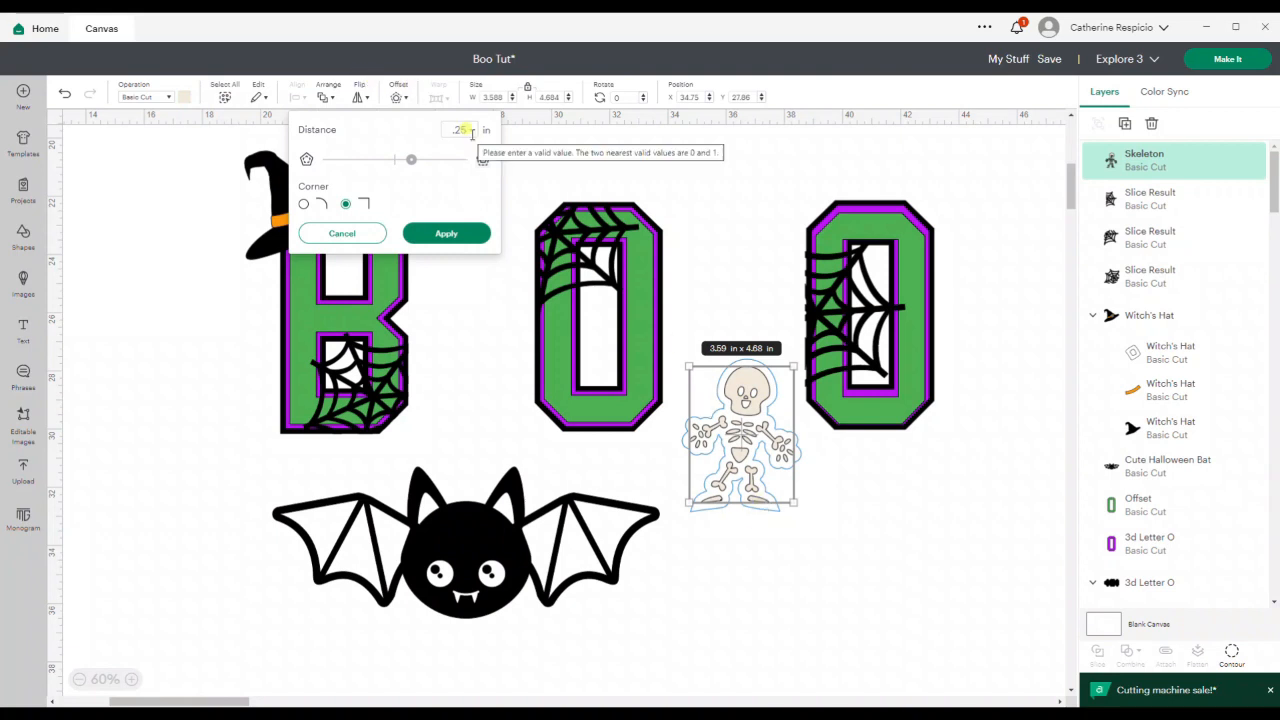
pyautogui.click(432, 233)
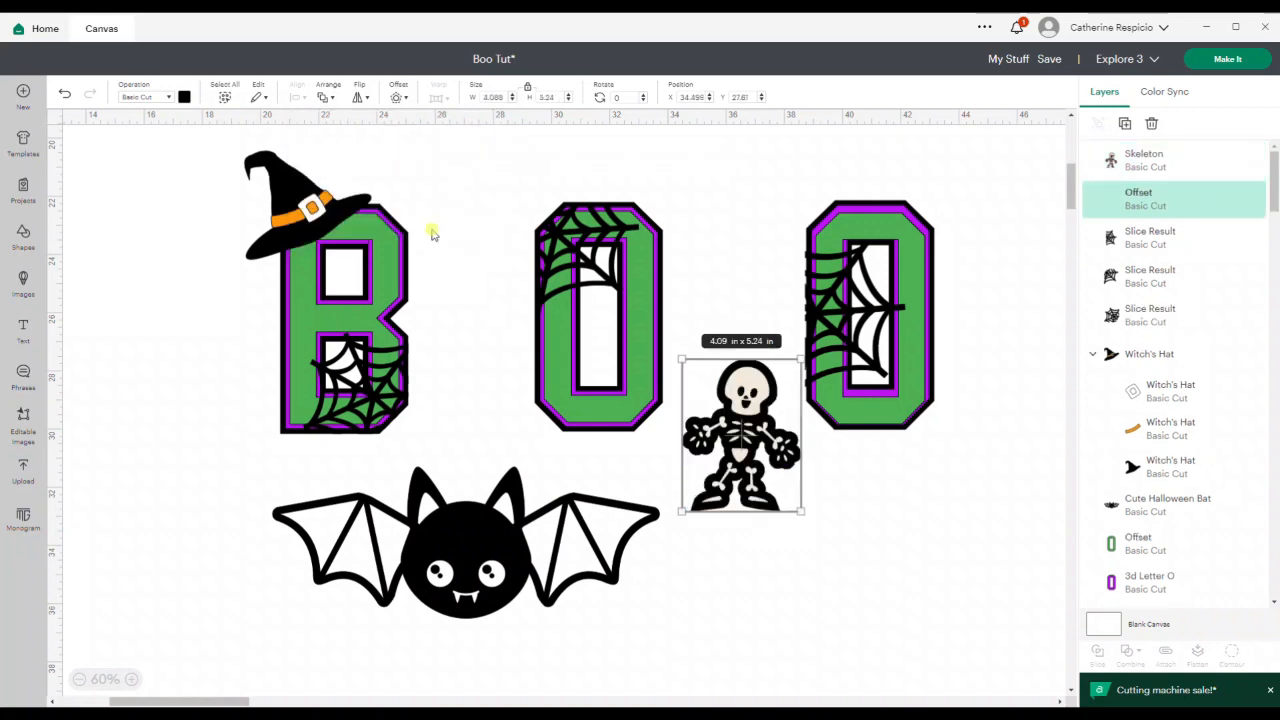
# Recolor the skeleton's offset orange and group it with the skeleton.
pyautogui.click(184, 98)
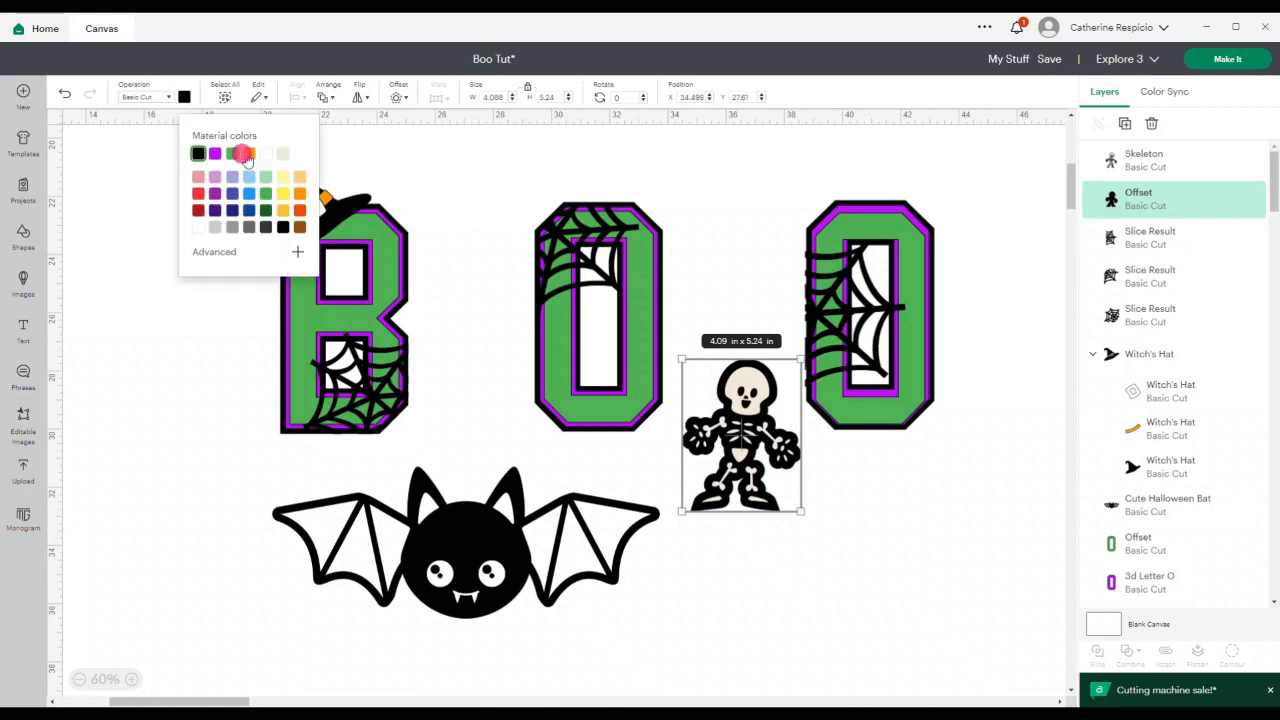
pyautogui.click(247, 155)
pyautogui.click(810, 568)
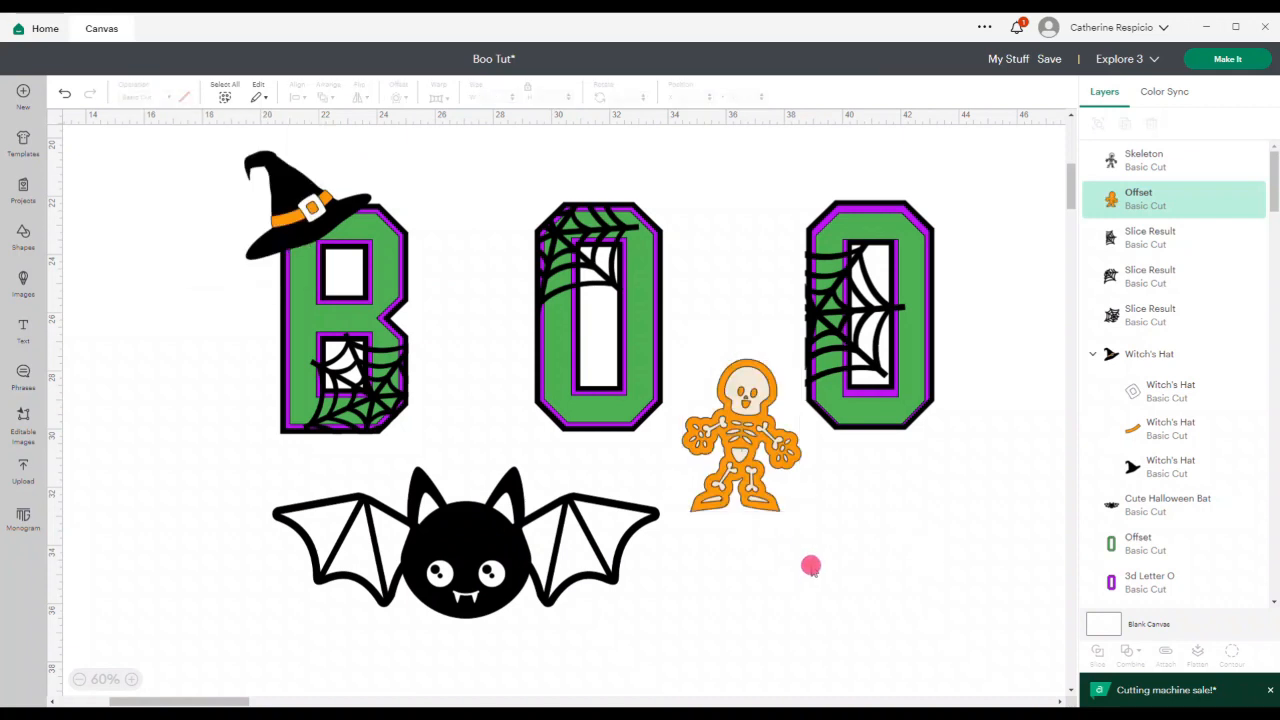
pyautogui.moveTo(811, 549); pyautogui.dragTo(731, 467)
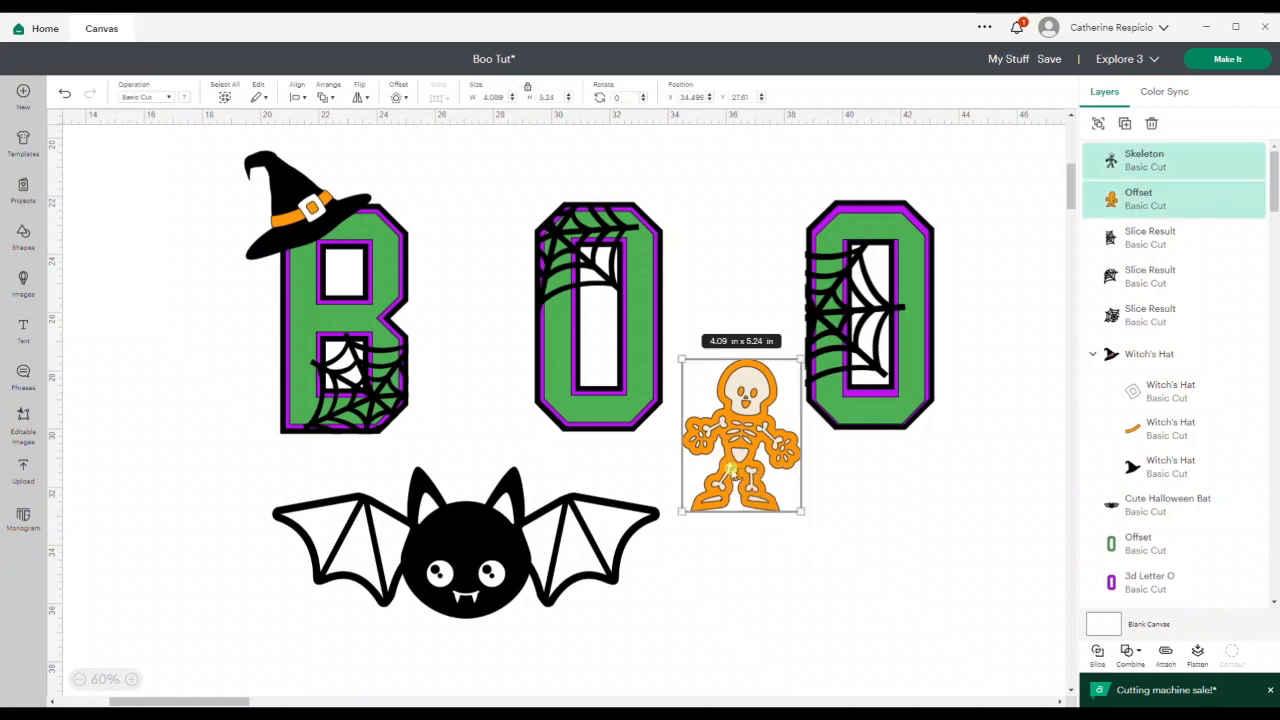
pyautogui.click(1096, 124)
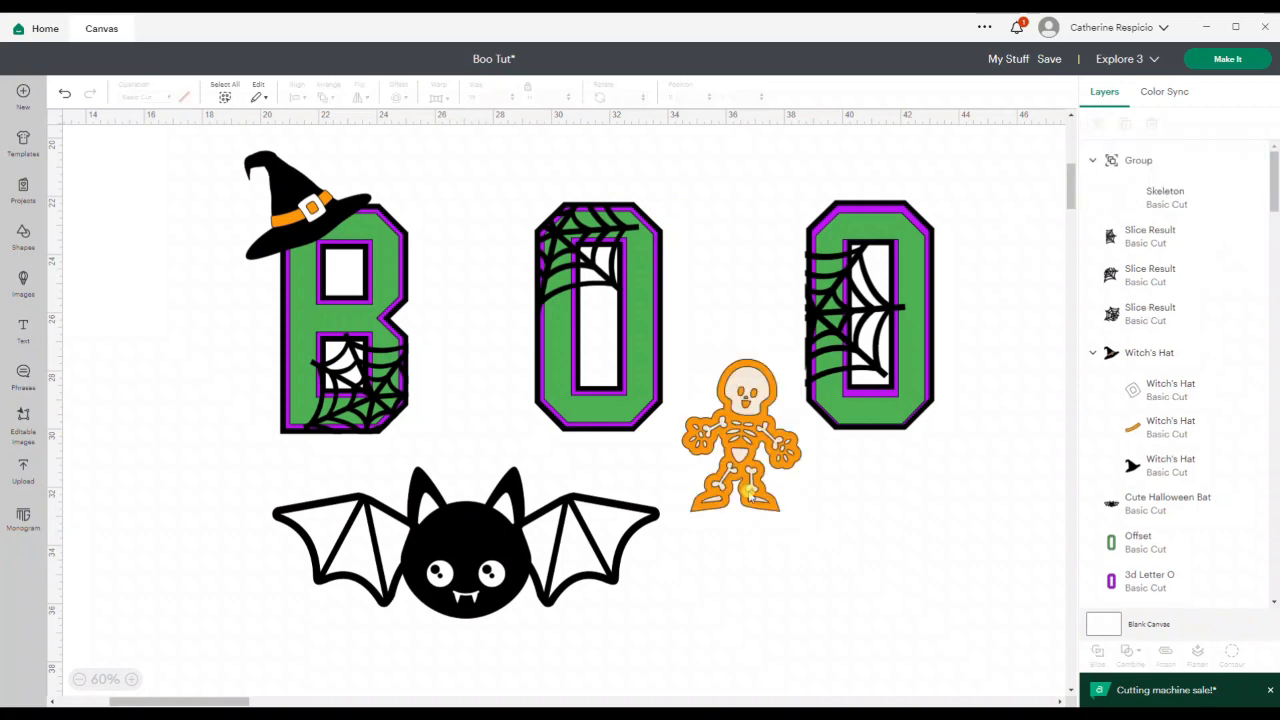
# Ungroup the skeleton lower down, below the letters, and delete its orange offset.
pyautogui.moveTo(736, 451); pyautogui.dragTo(763, 510)
pyautogui.click(1097, 123)
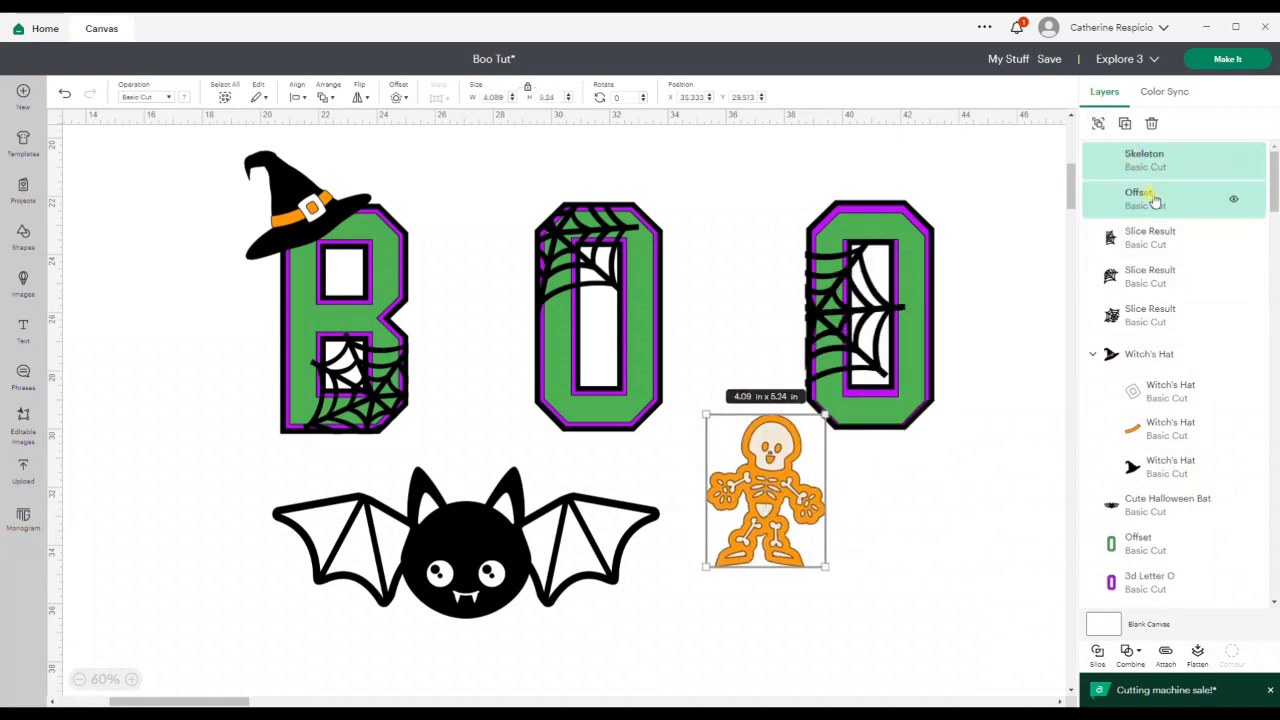
pyautogui.click(1155, 200)
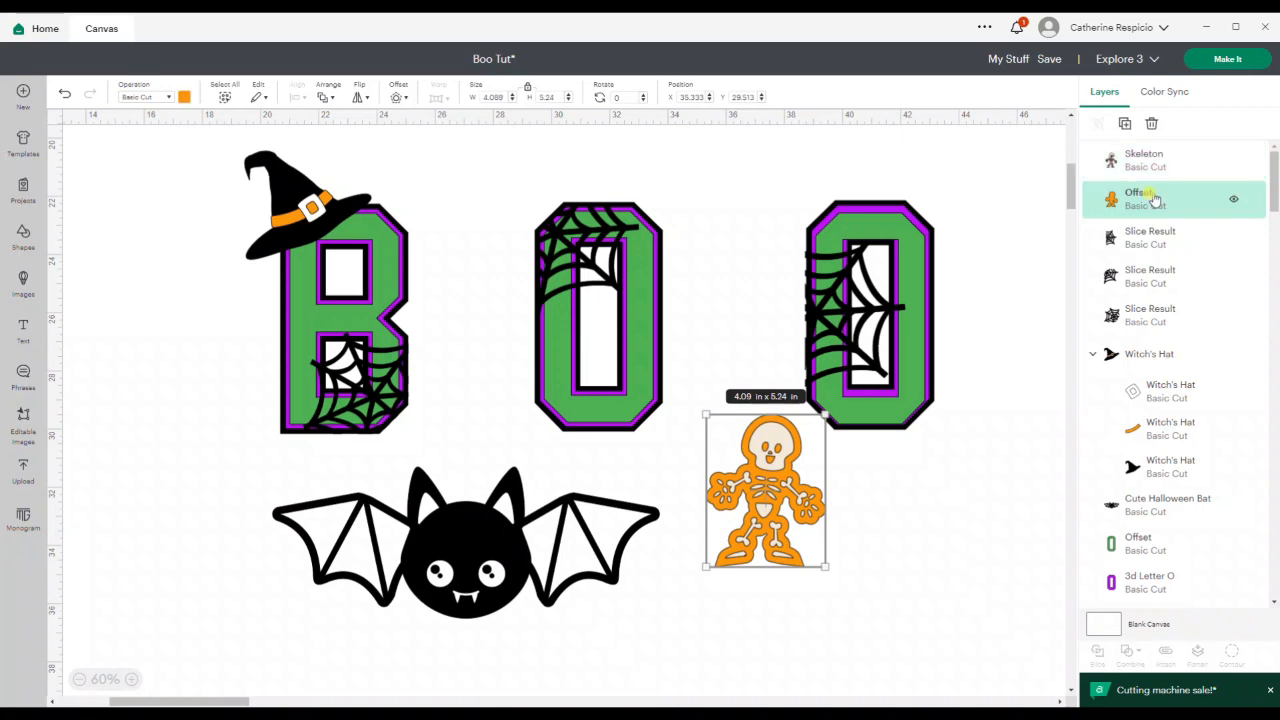
pyautogui.press('Delete')
# Create a 0.20 in offset with square corners around the skeleton.
pyautogui.click(764, 494)
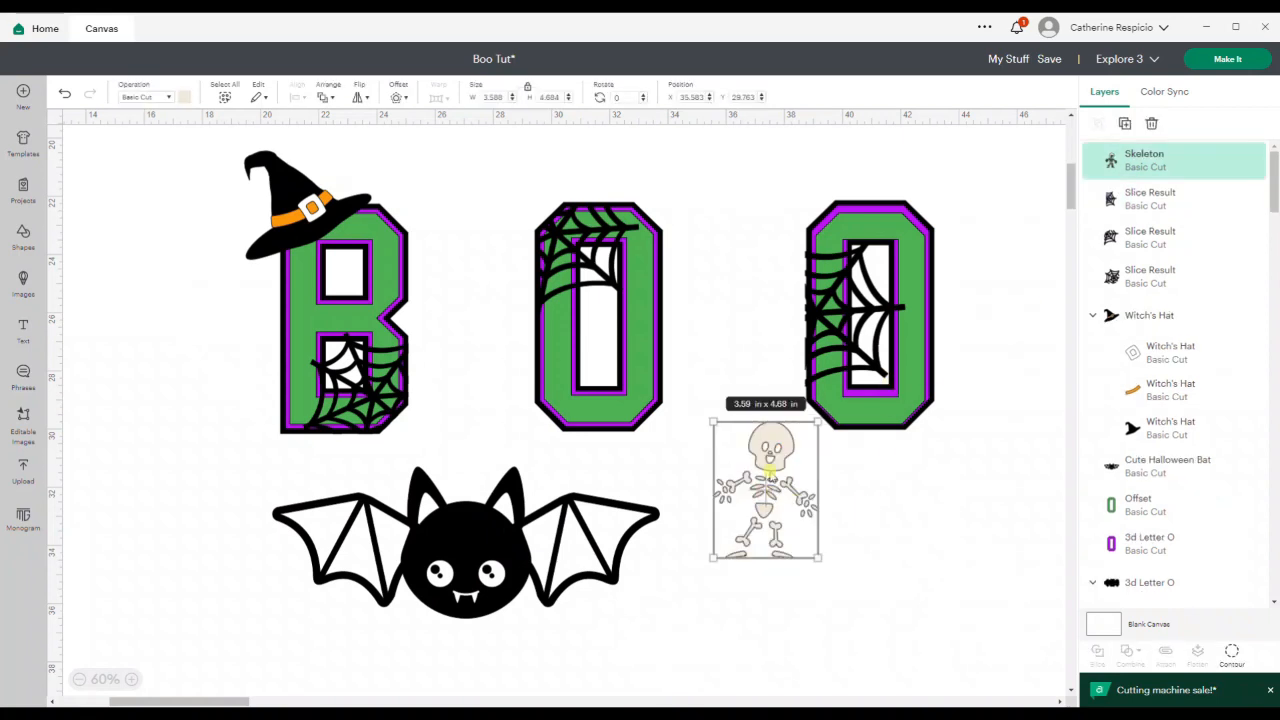
pyautogui.click(396, 98)
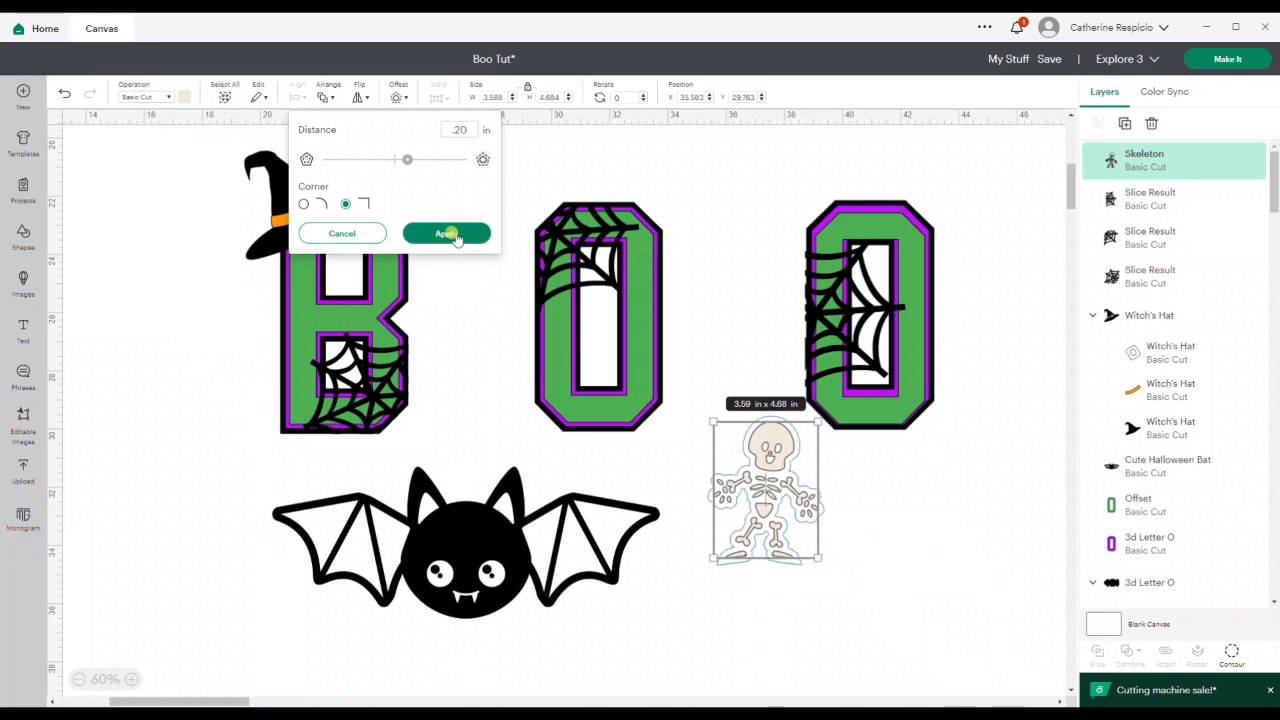
pyautogui.click(450, 237)
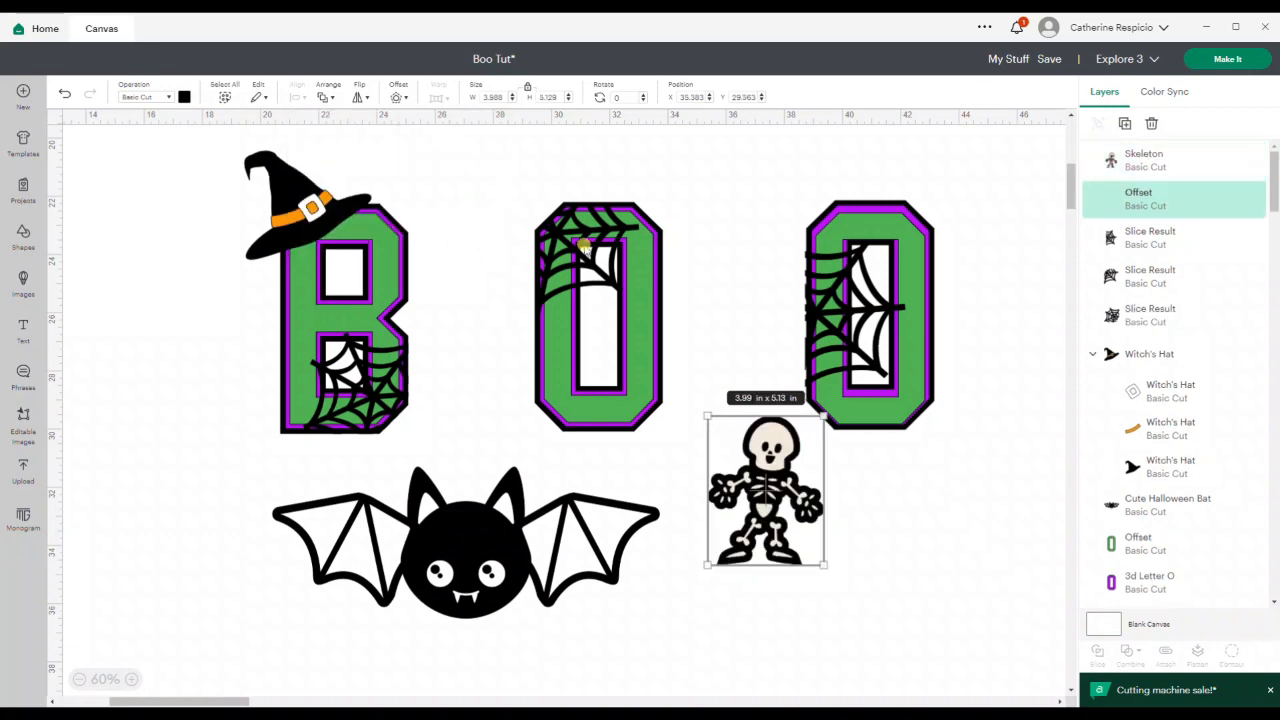
# Recolor the new skeleton offset orange and group both layers together.
pyautogui.click(184, 96)
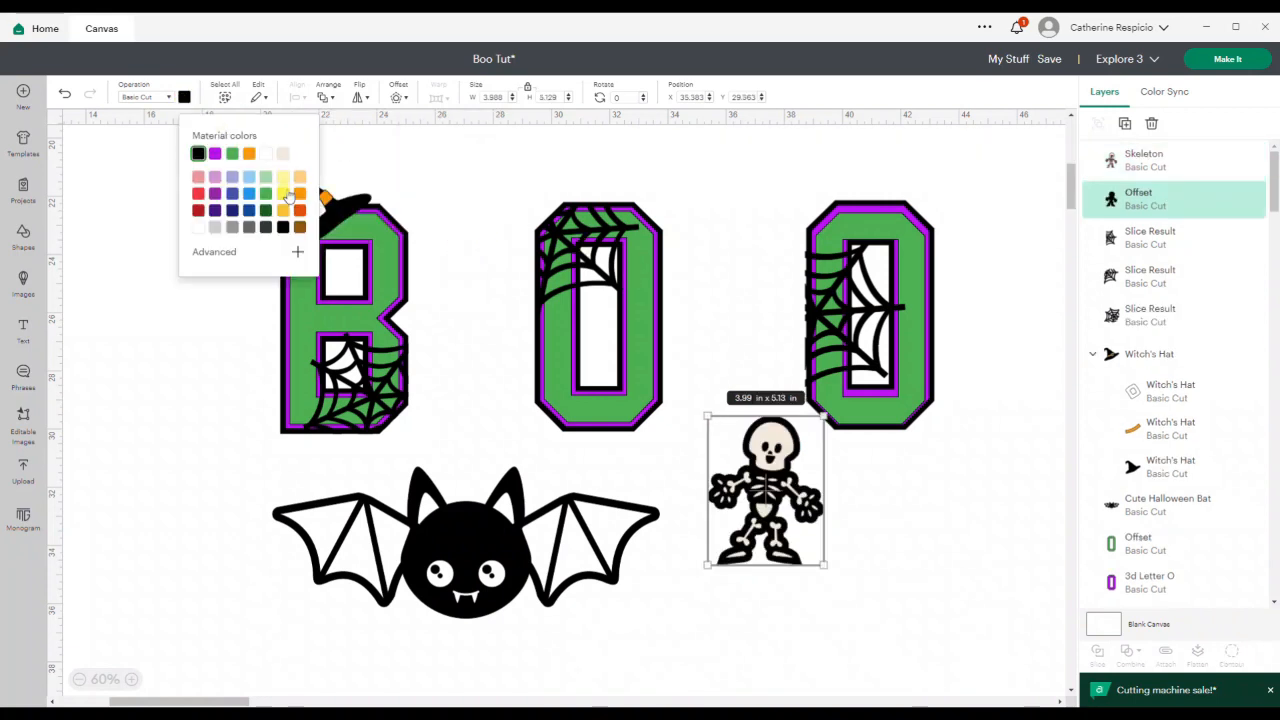
pyautogui.click(247, 153)
pyautogui.click(728, 290)
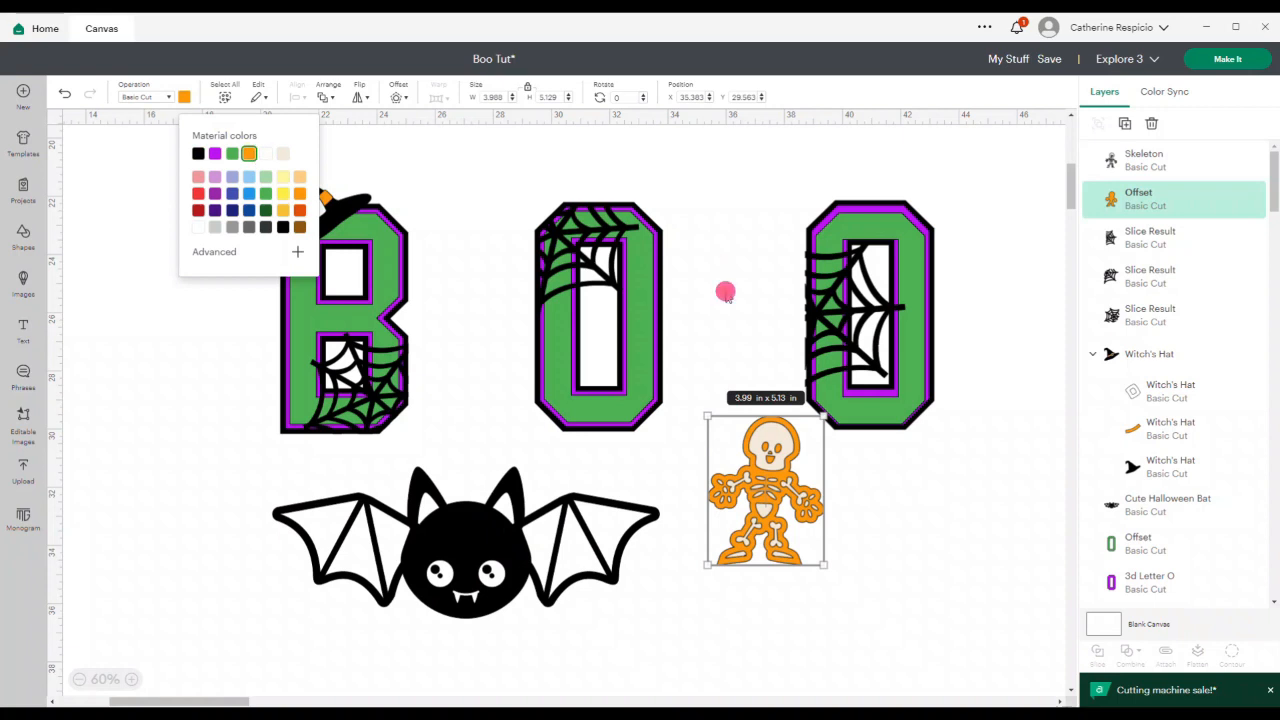
pyautogui.moveTo(847, 585); pyautogui.dragTo(762, 515)
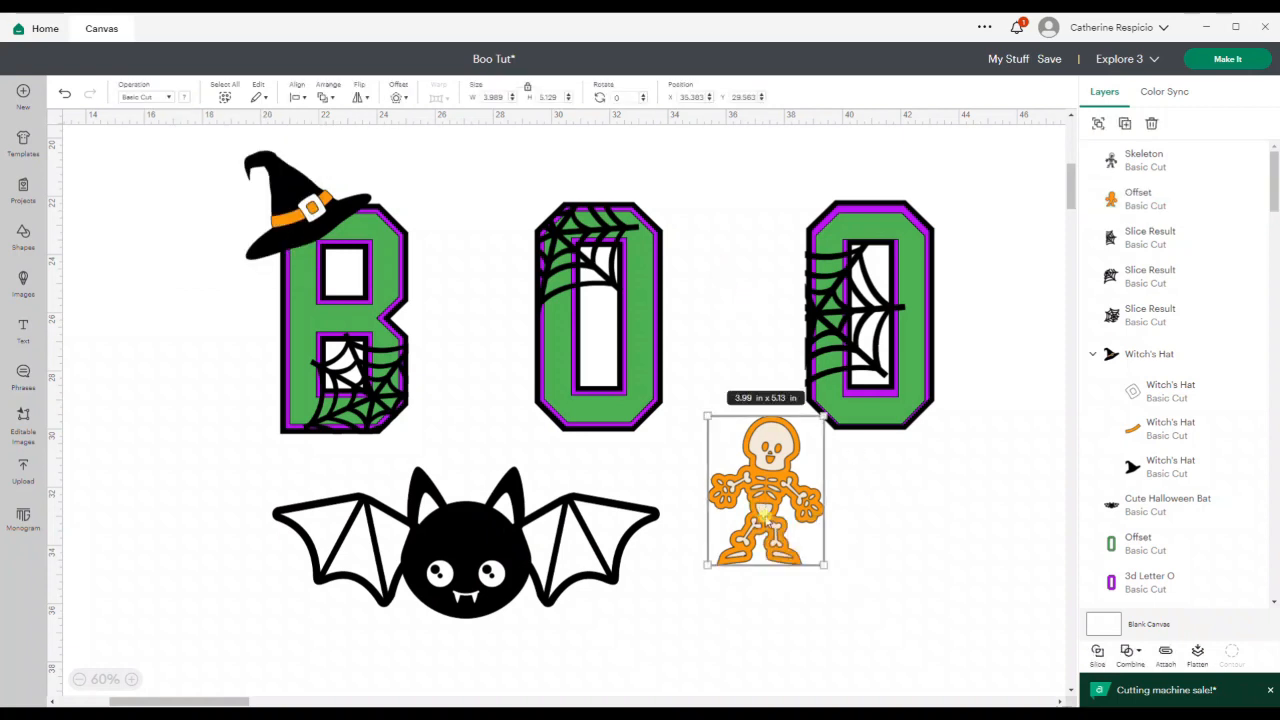
pyautogui.hotkey('ctrl', 'g')
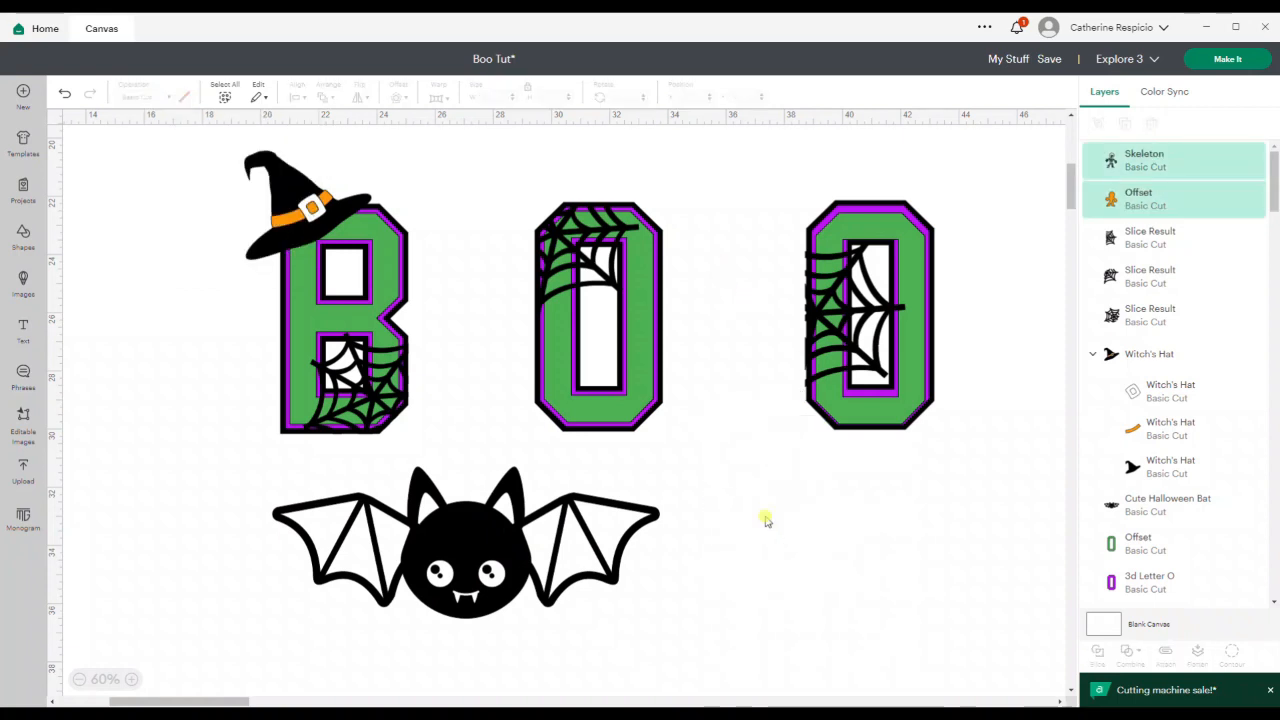
# Move the grouped skeleton onto the lower right side of the last O and rotate it about 7.19°.
pyautogui.moveTo(763, 500); pyautogui.dragTo(967, 320)
pyautogui.moveTo(986, 428); pyautogui.dragTo(977, 443)
pyautogui.click(975, 487)
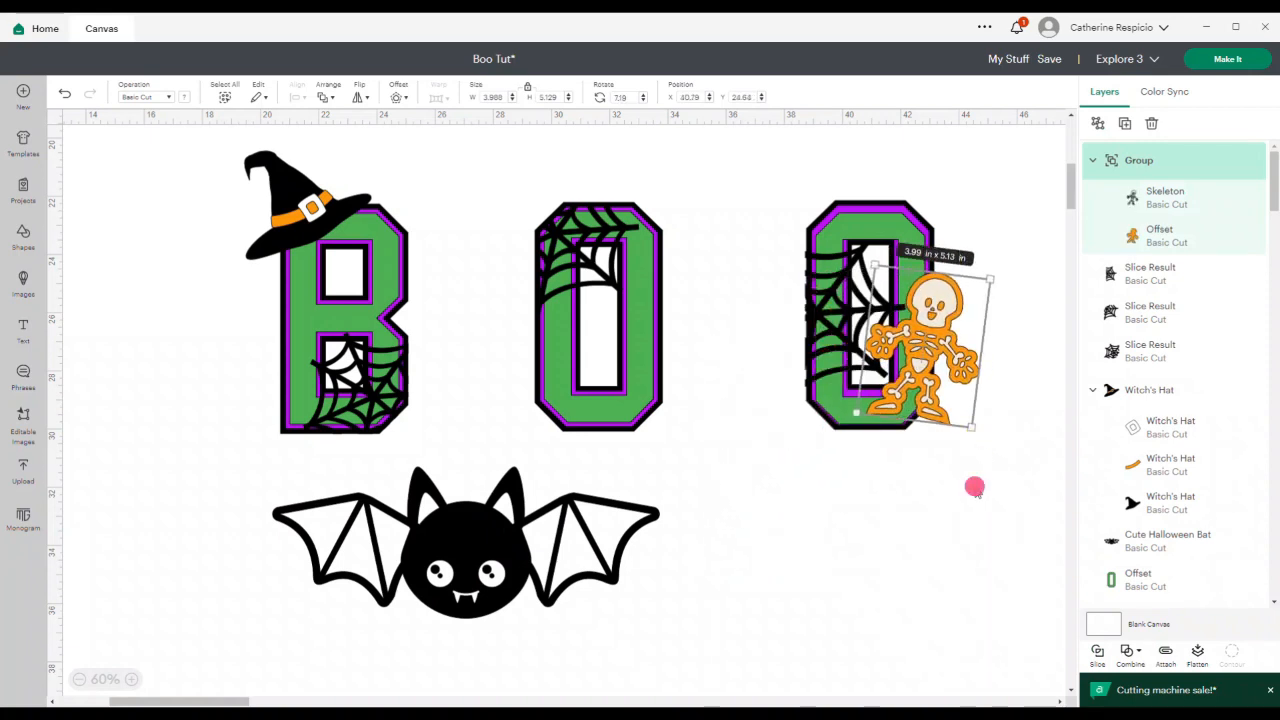
# Scale the skeleton group down to about 3.43 × 4.41 in and fit it against the last O's lower right edge.
pyautogui.click(934, 394)
pyautogui.moveTo(964, 416); pyautogui.dragTo(954, 410)
pyautogui.click(913, 360)
pyautogui.moveTo(912, 359); pyautogui.dragTo(916, 378)
pyautogui.moveTo(962, 433); pyautogui.dragTo(958, 428)
pyautogui.click(915, 356)
pyautogui.moveTo(915, 356); pyautogui.dragTo(912, 356)
pyautogui.click(1048, 60)
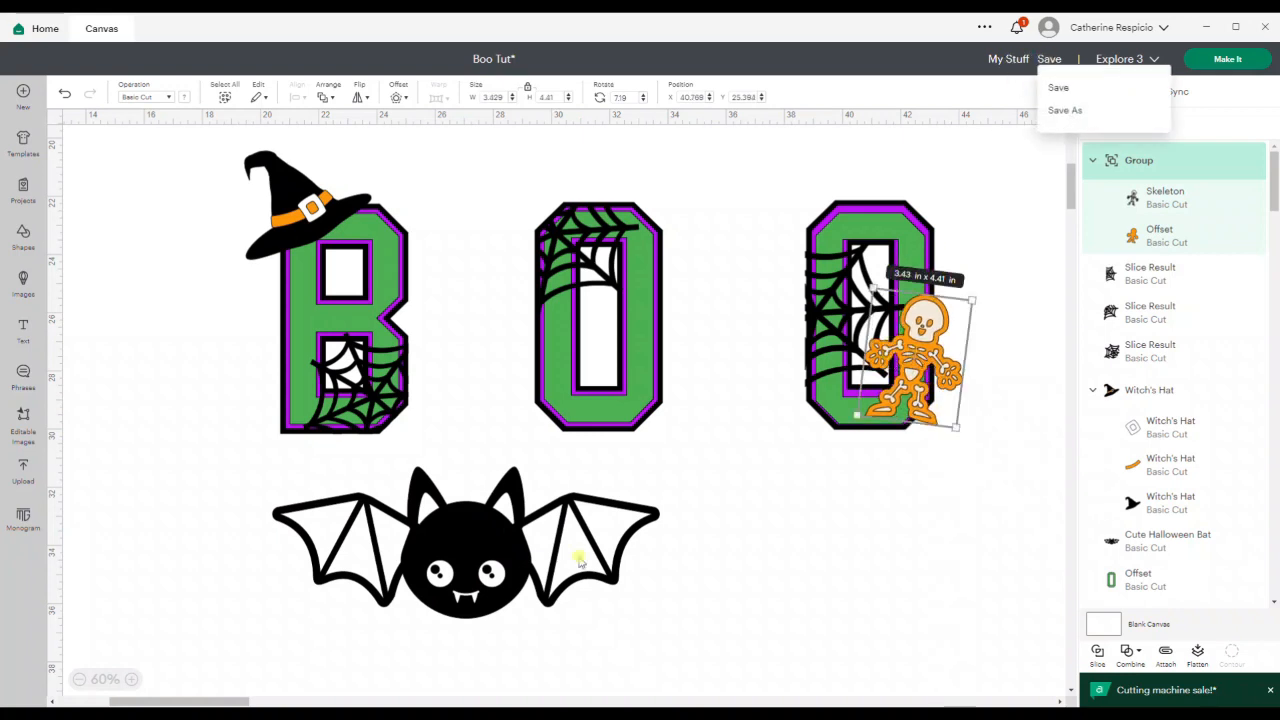
pyautogui.click(733, 565)
# Duplicate the bat beneath the letters and place the copy over the lower part of the B.
pyautogui.moveTo(478, 546); pyautogui.dragTo(581, 535)
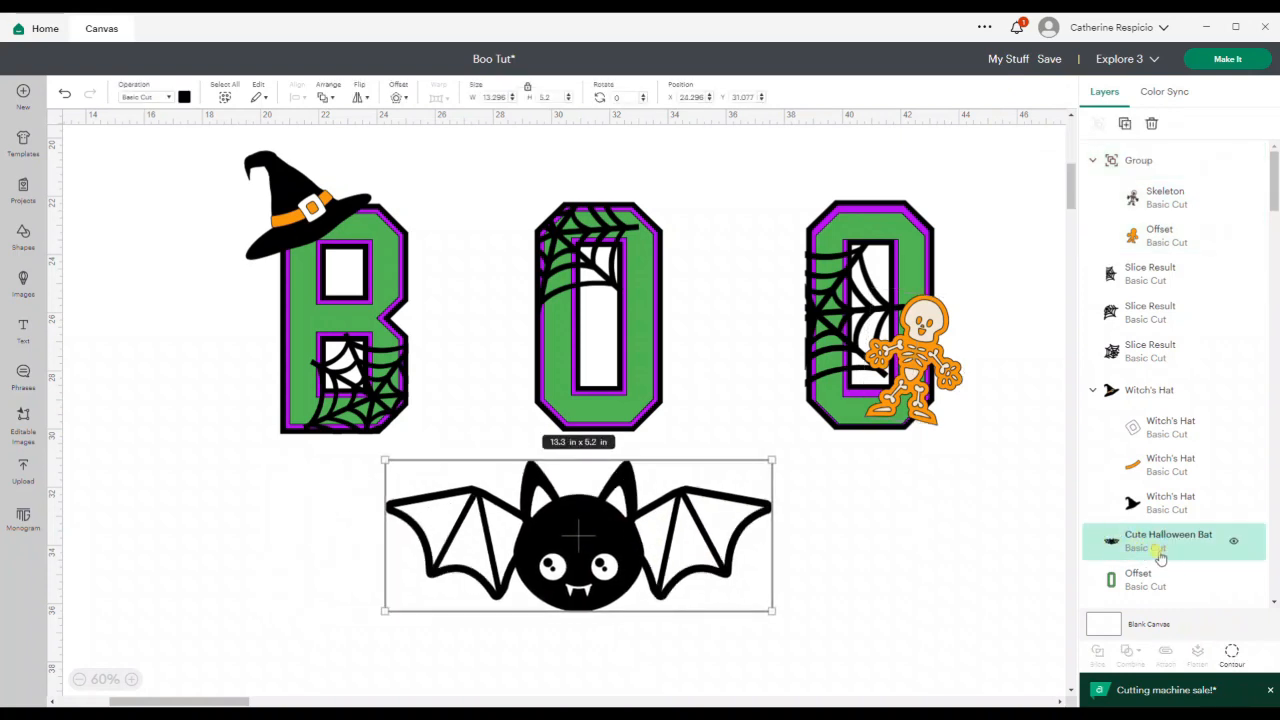
pyautogui.moveTo(565, 535); pyautogui.dragTo(516, 547)
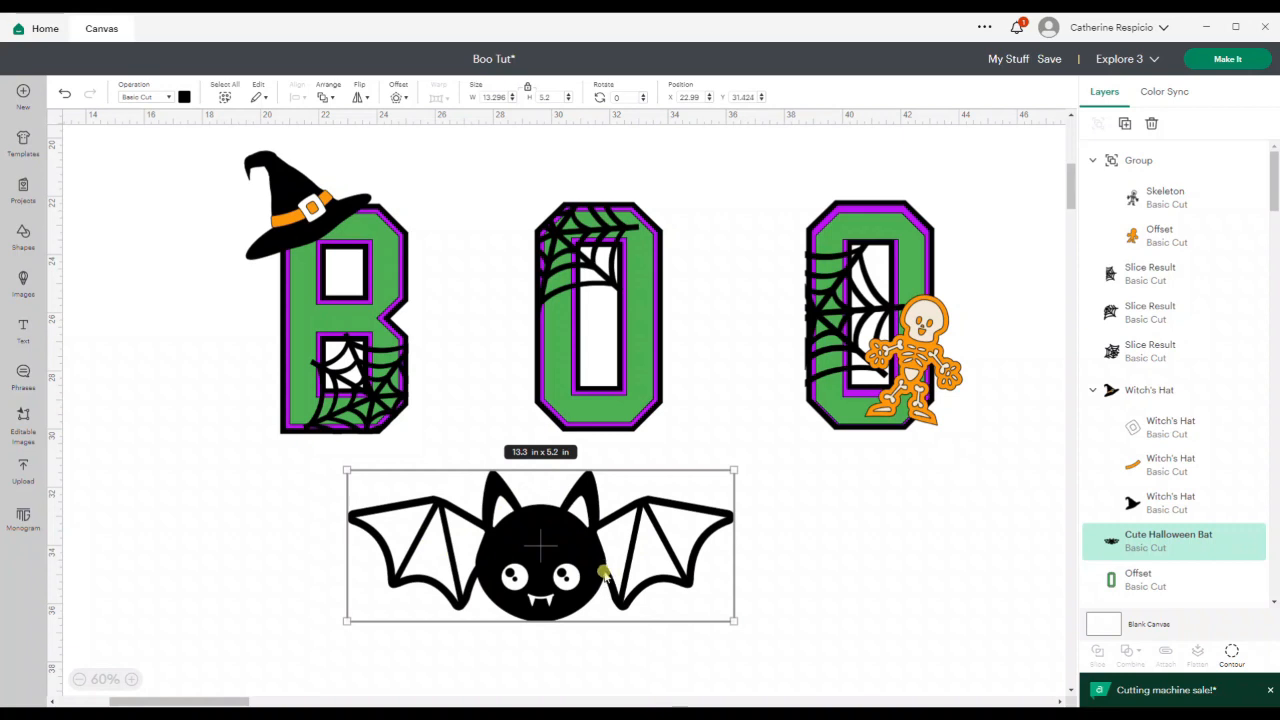
pyautogui.hotkey('ctrl', 'd')
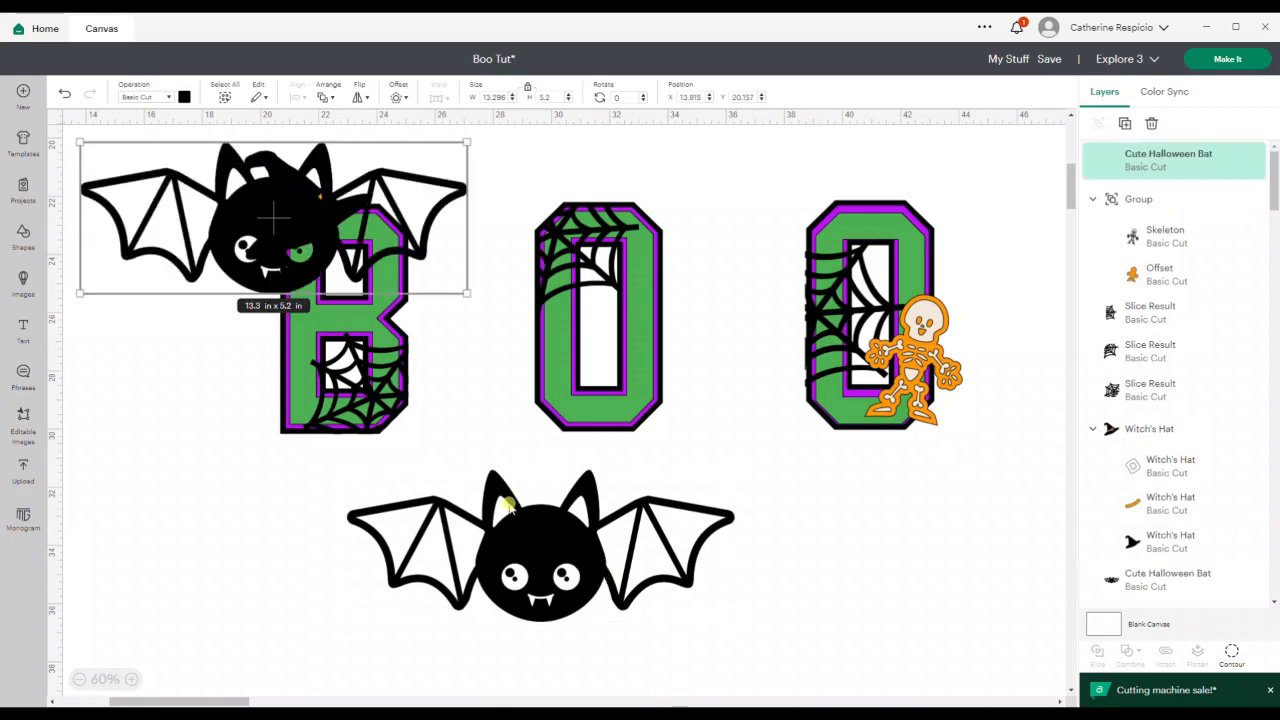
pyautogui.moveTo(205, 238); pyautogui.dragTo(348, 407)
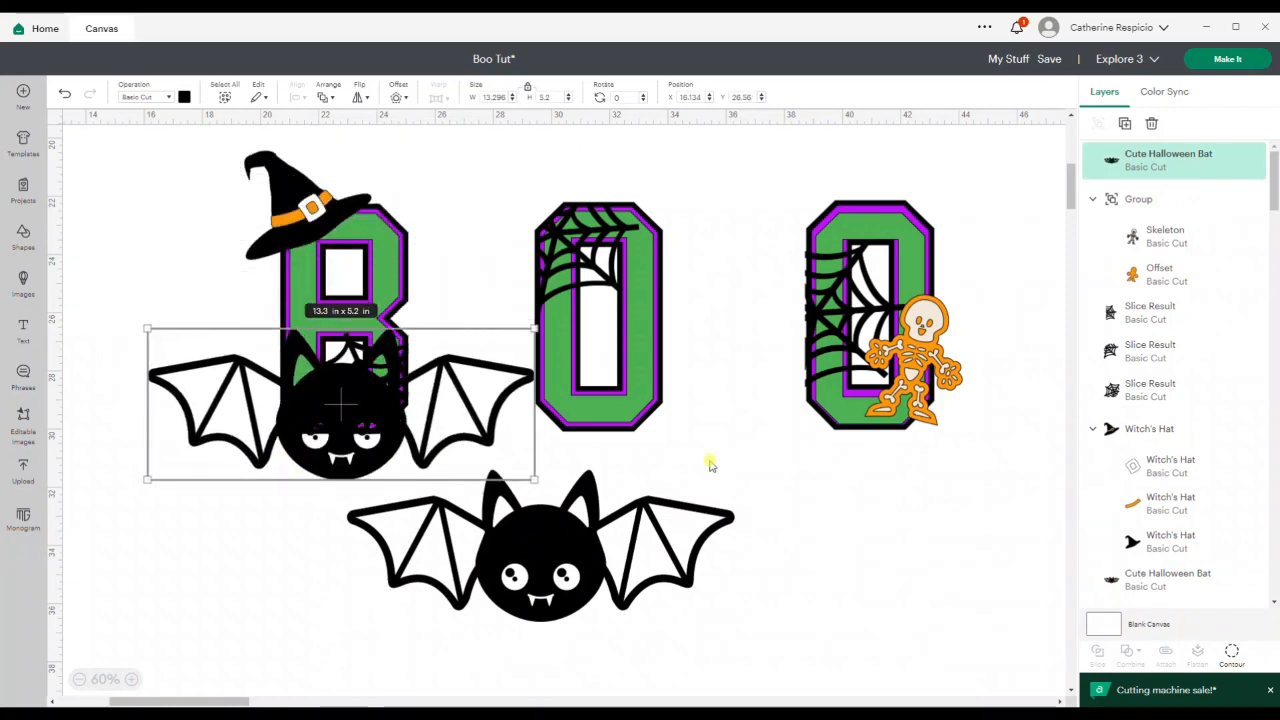
# Hide all contours of the bat copy, including the remaining inner ear cutout, to make a solid silhouette.
pyautogui.click(1232, 654)
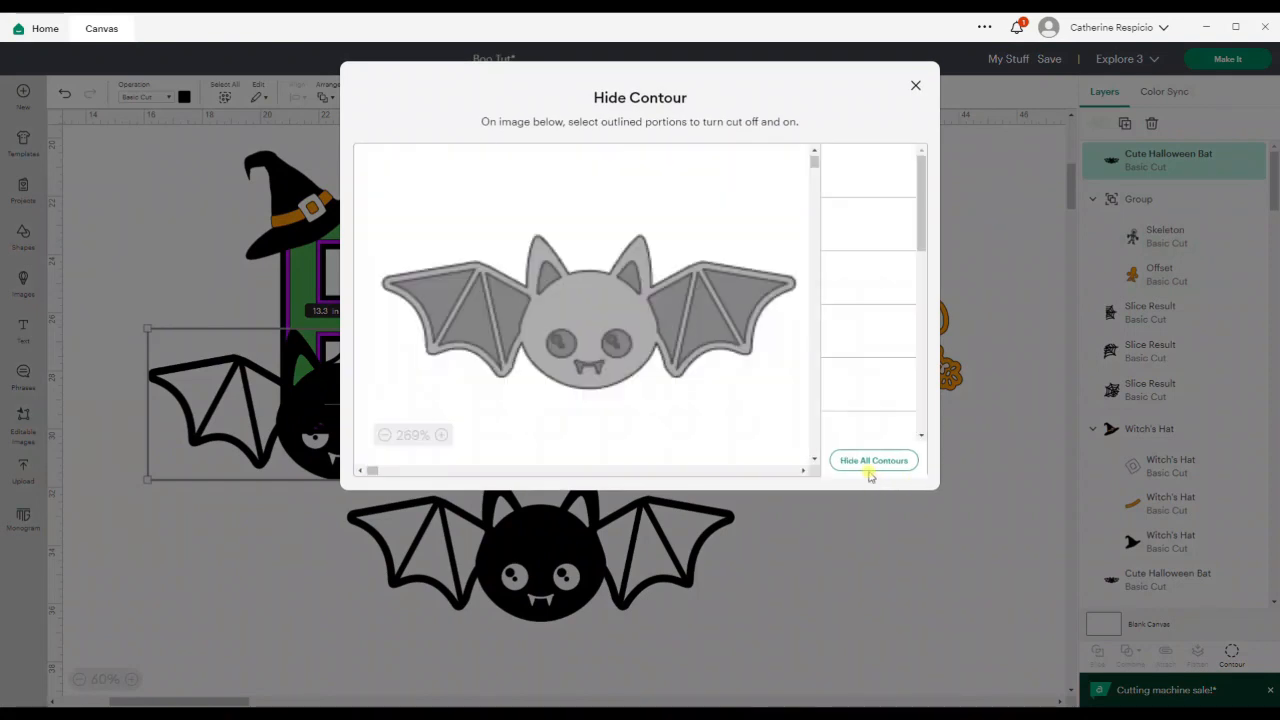
pyautogui.click(864, 464)
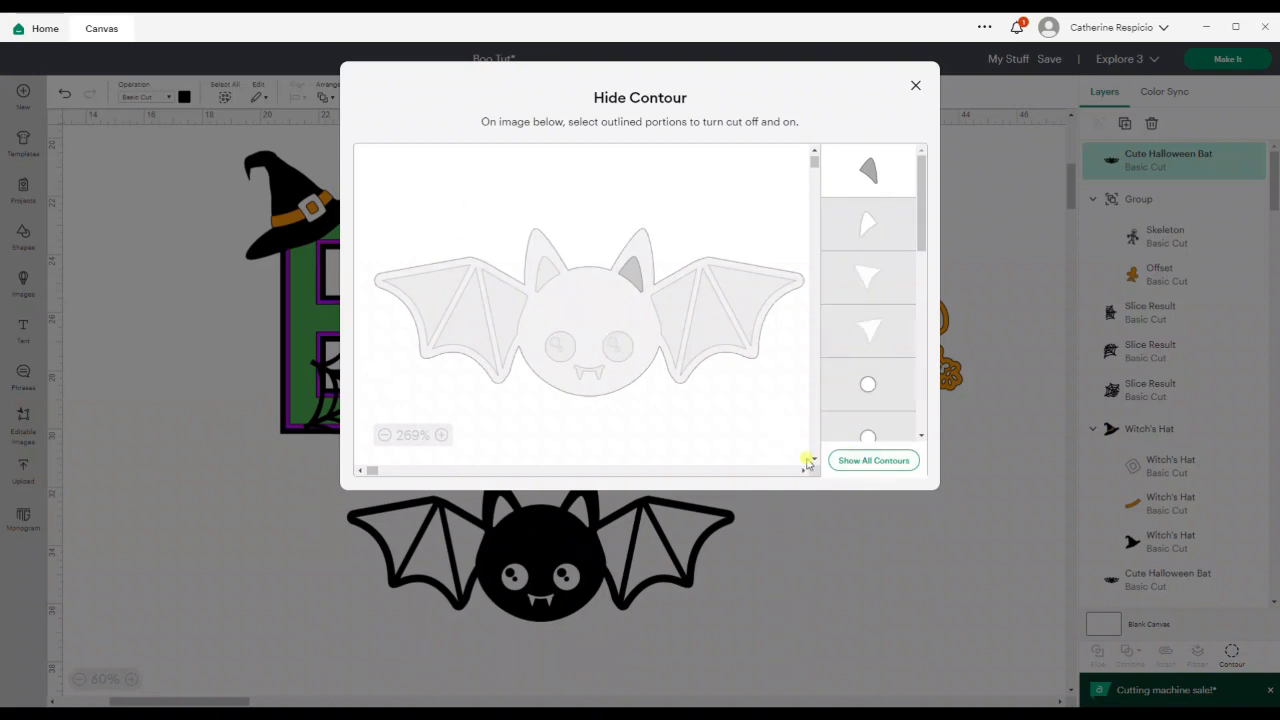
pyautogui.click(592, 324)
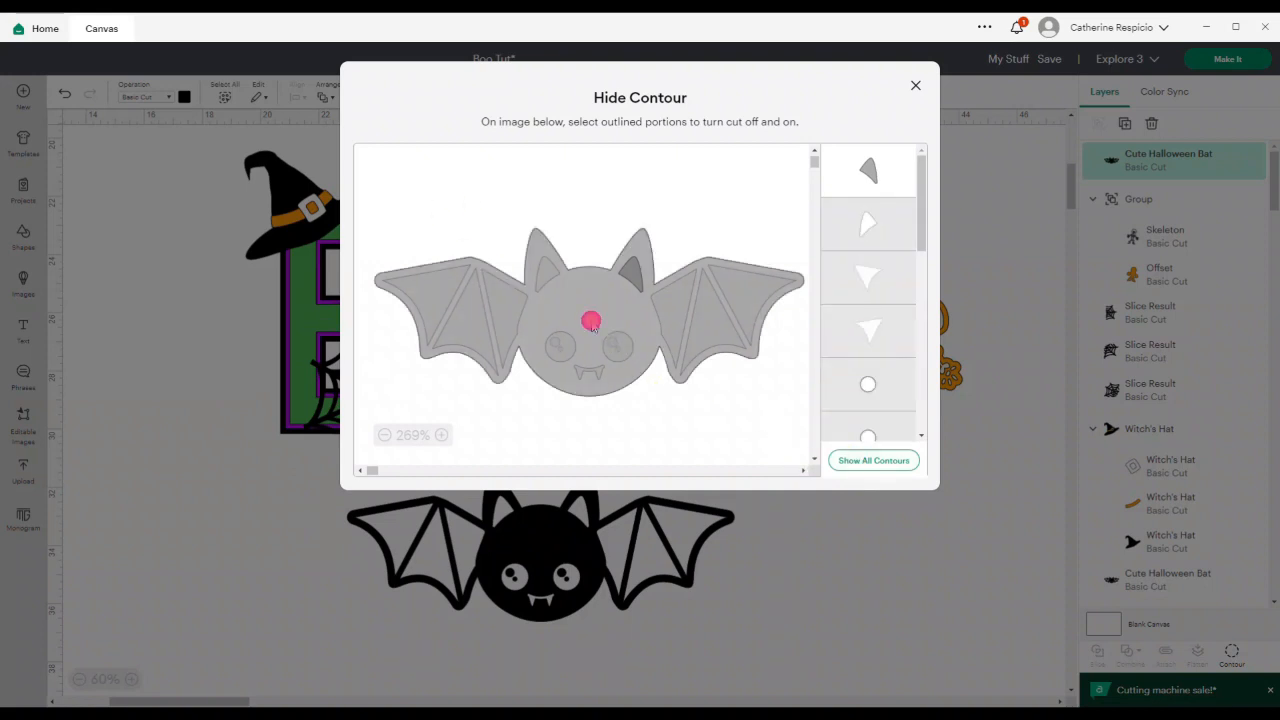
pyautogui.click(629, 271)
pyautogui.click(629, 271)
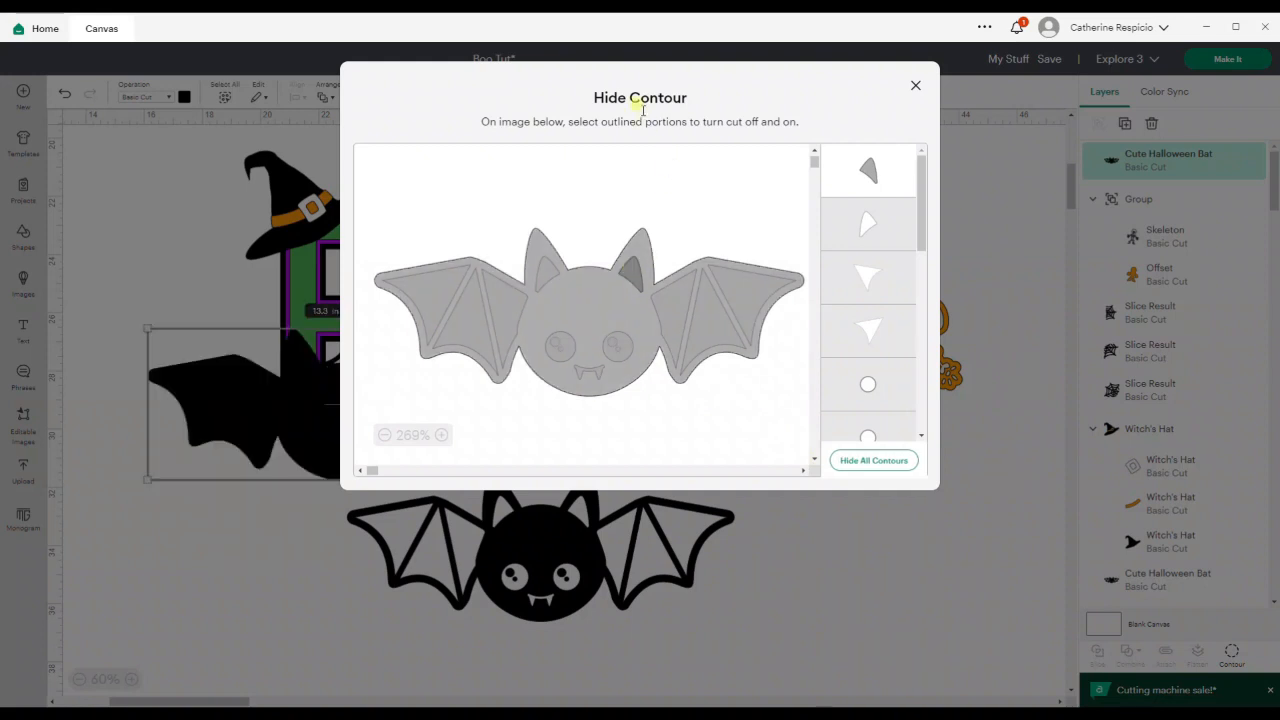
pyautogui.click(867, 171)
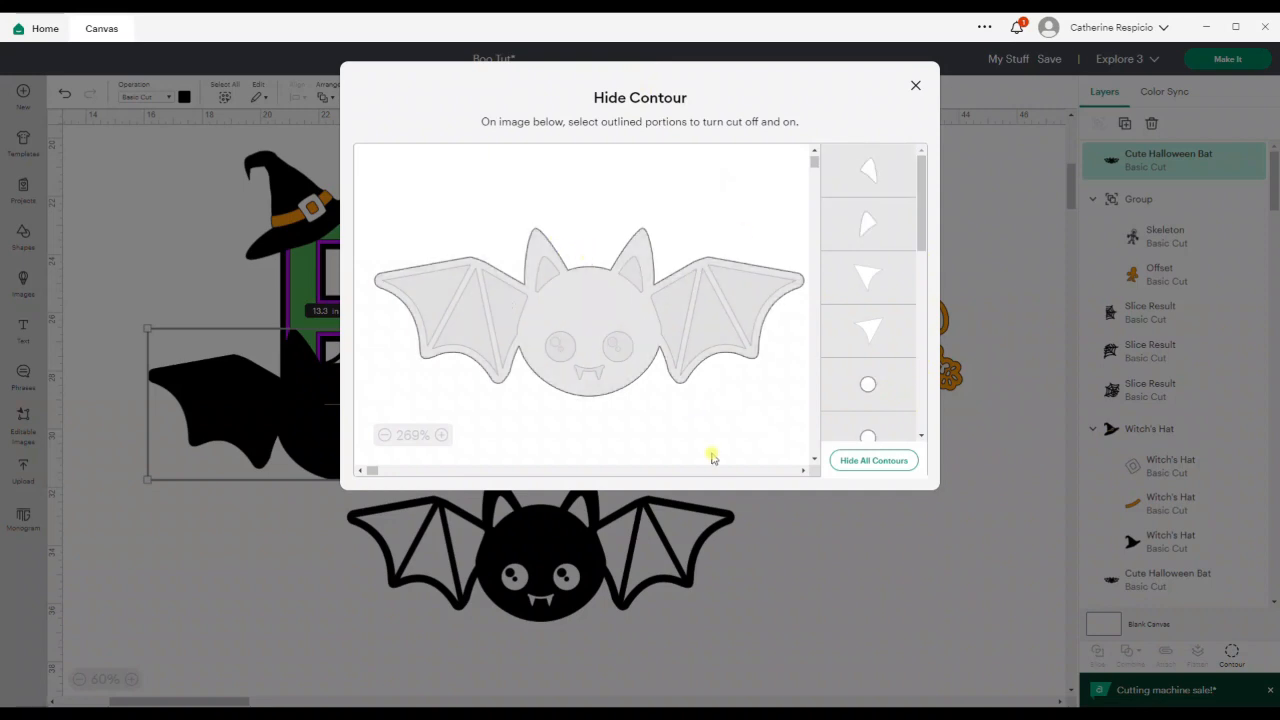
pyautogui.click(914, 85)
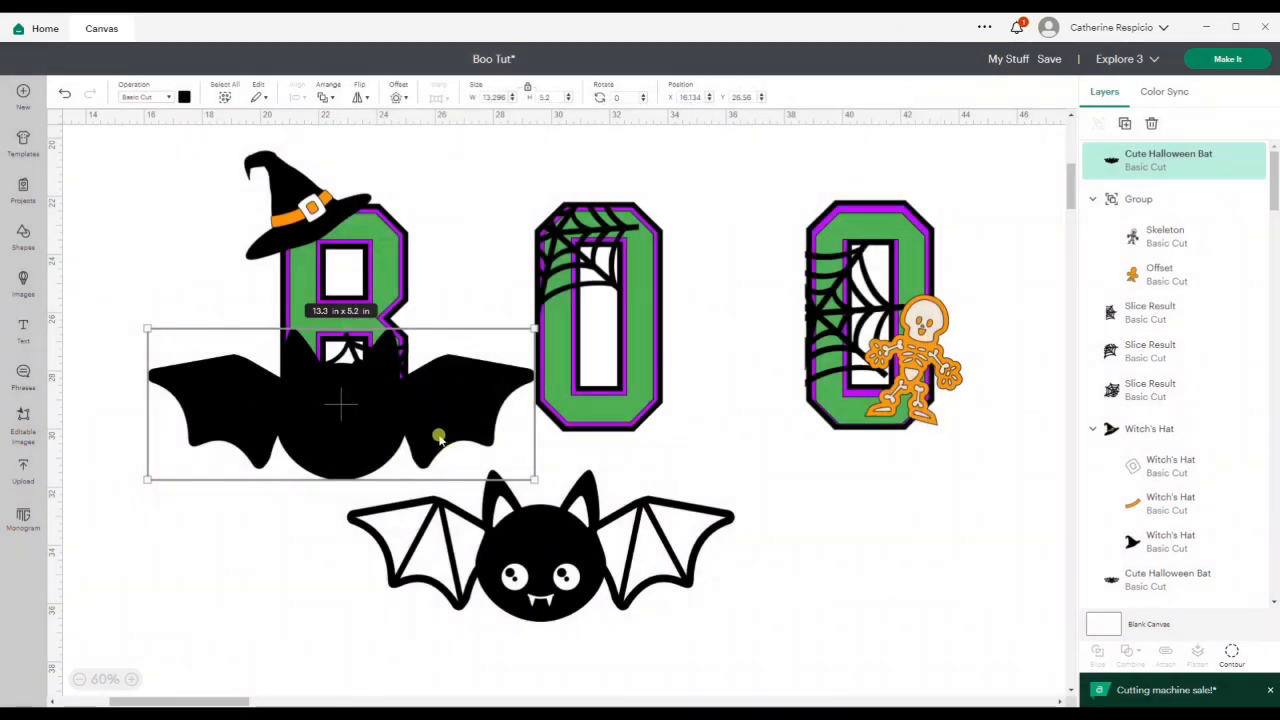
# Recolor the solid bat silhouette orange and move it over the original bat.
pyautogui.moveTo(438, 436); pyautogui.dragTo(438, 484)
pyautogui.click(178, 103)
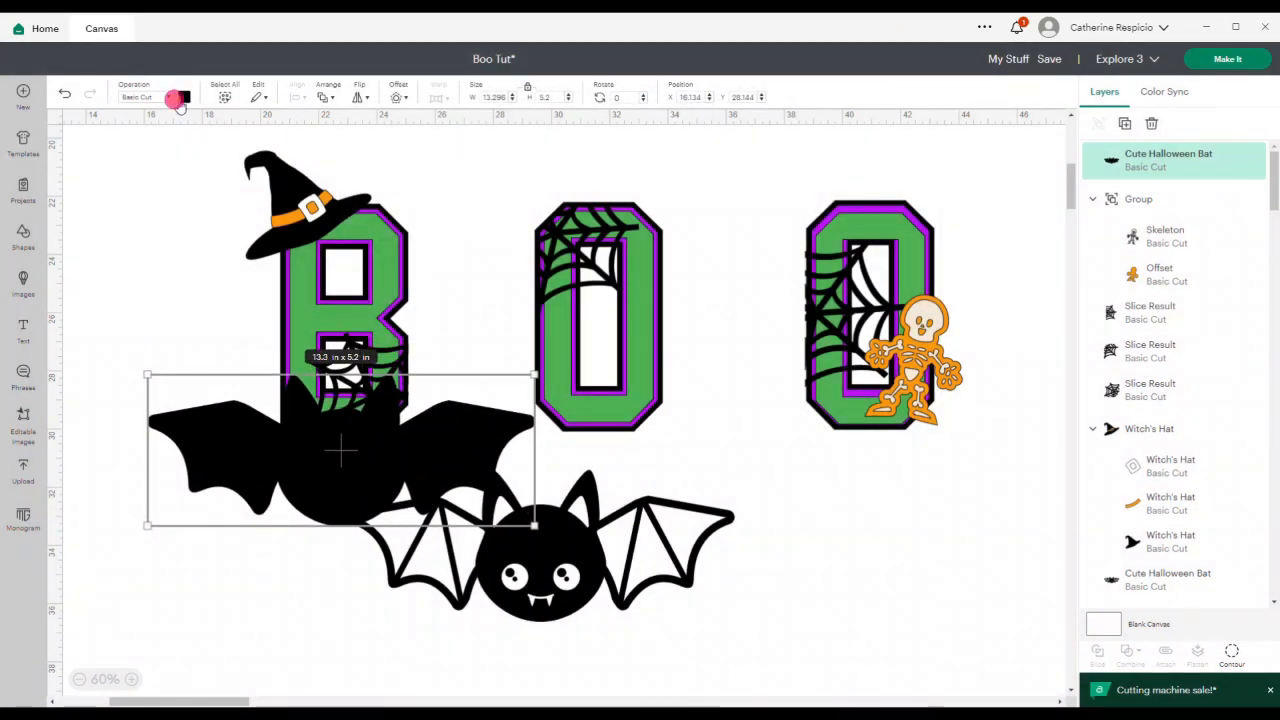
pyautogui.click(249, 153)
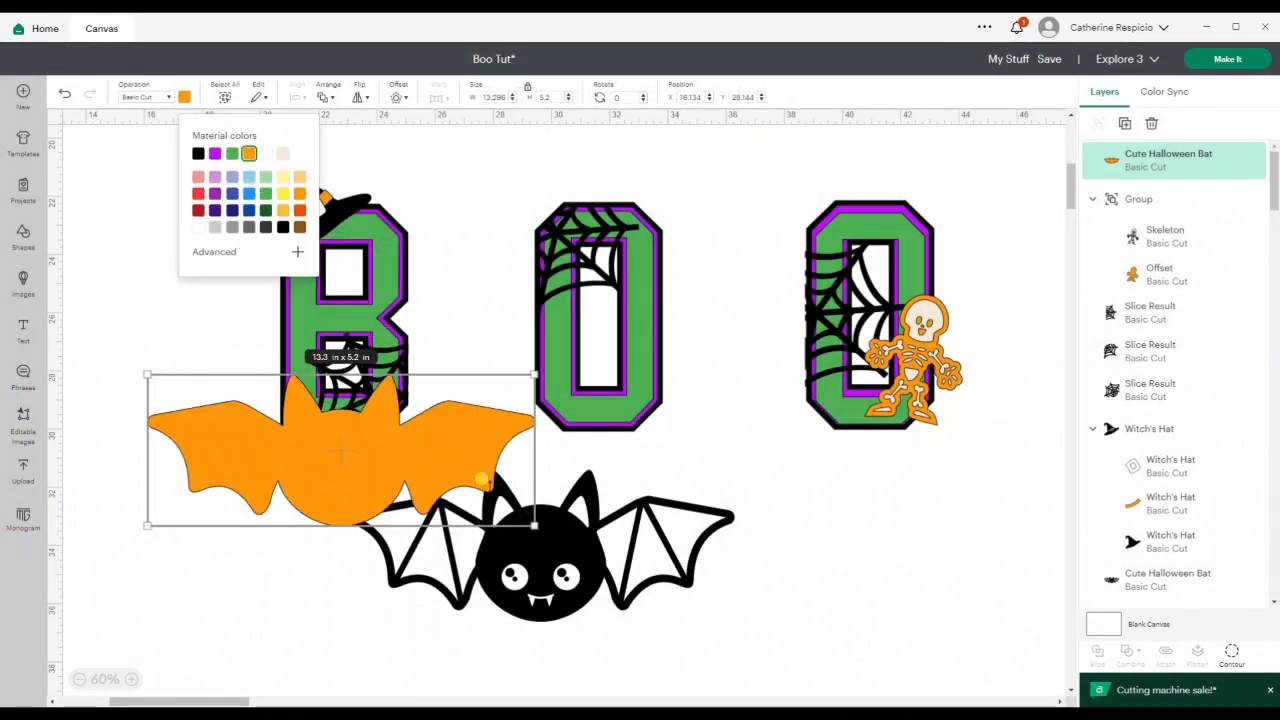
pyautogui.moveTo(460, 462); pyautogui.dragTo(522, 492)
pyautogui.moveTo(652, 573); pyautogui.dragTo(663, 586)
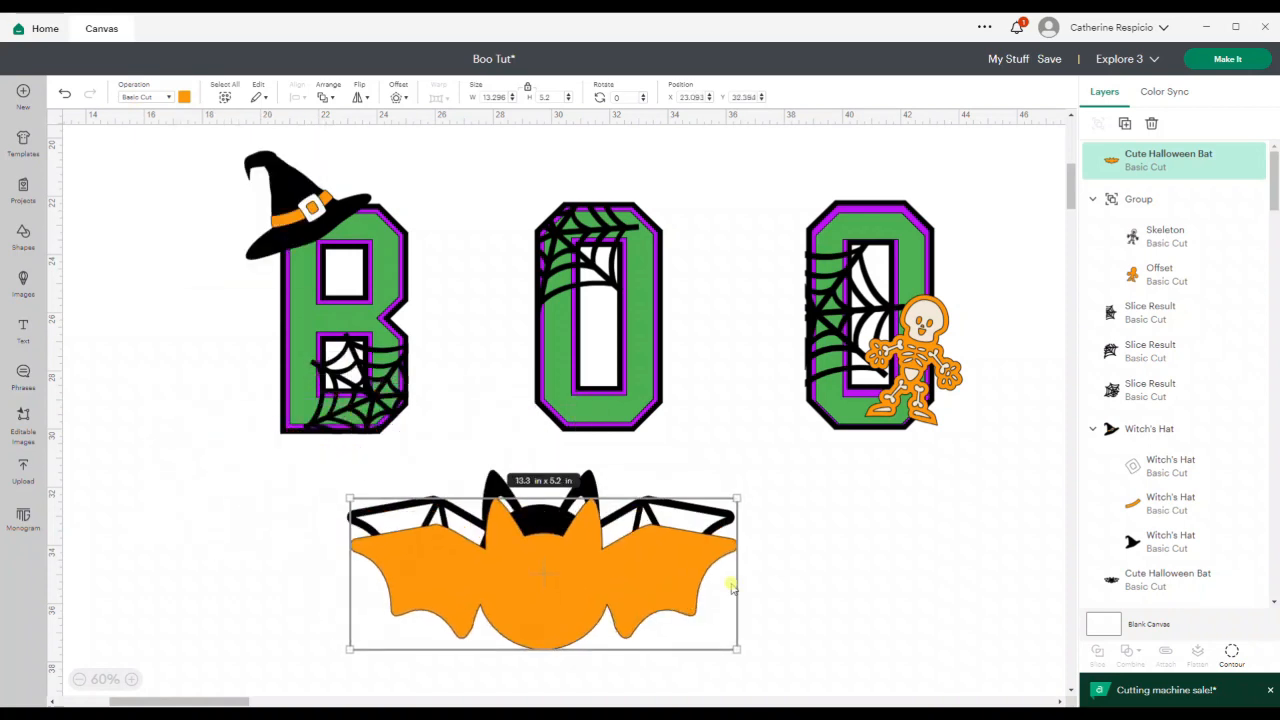
# Bring the black bat to the front and move it over the orange silhouette.
pyautogui.click(780, 577)
pyautogui.click(569, 497)
pyautogui.click(587, 481)
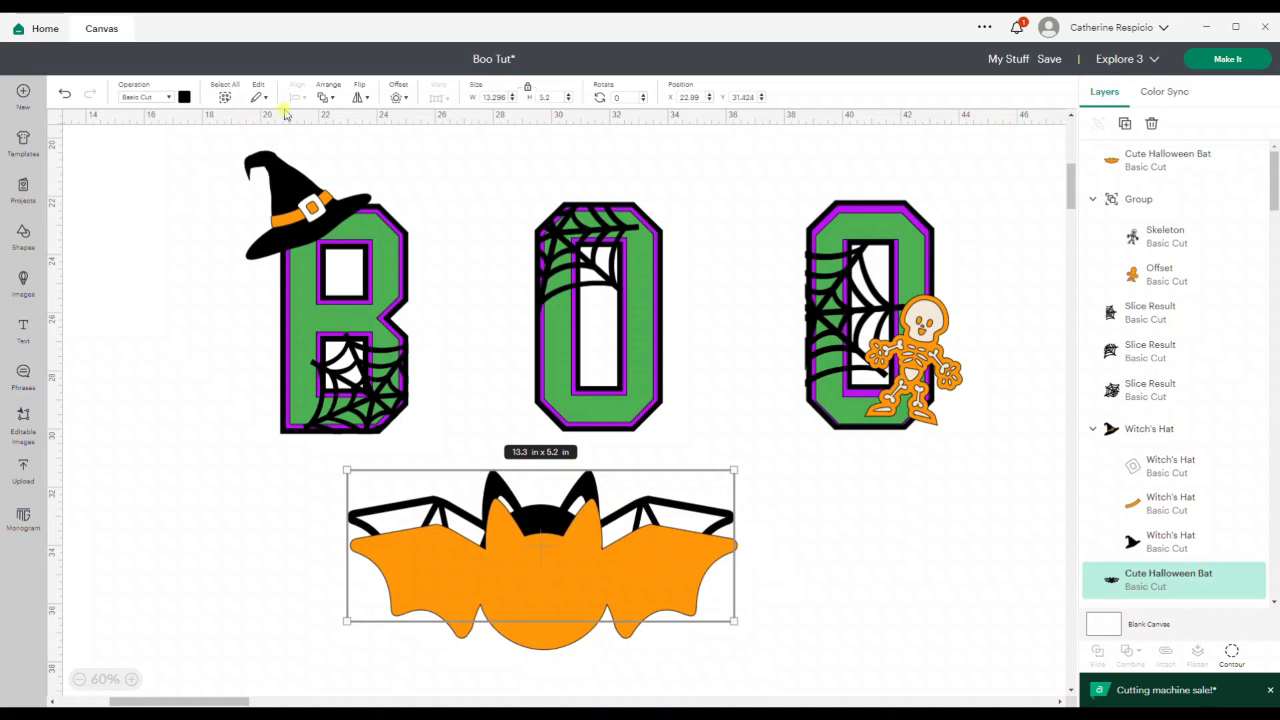
pyautogui.click(320, 97)
pyautogui.click(360, 127)
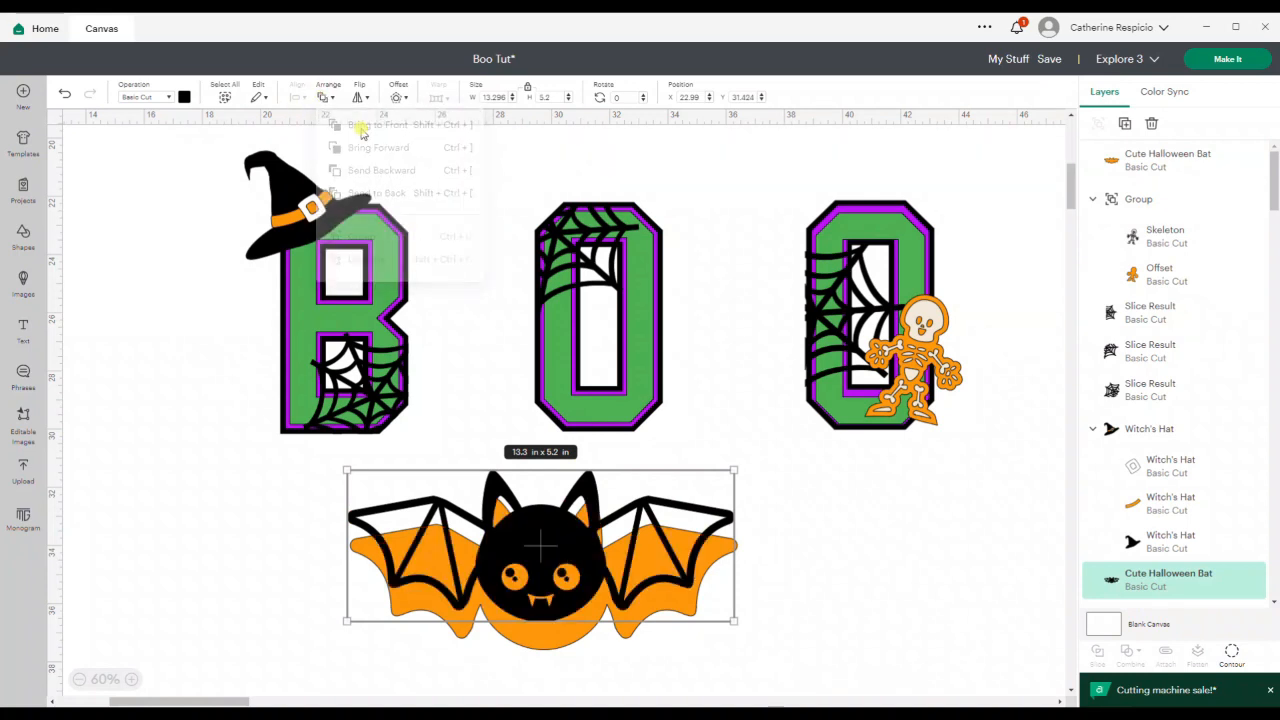
pyautogui.moveTo(578, 546); pyautogui.dragTo(582, 571)
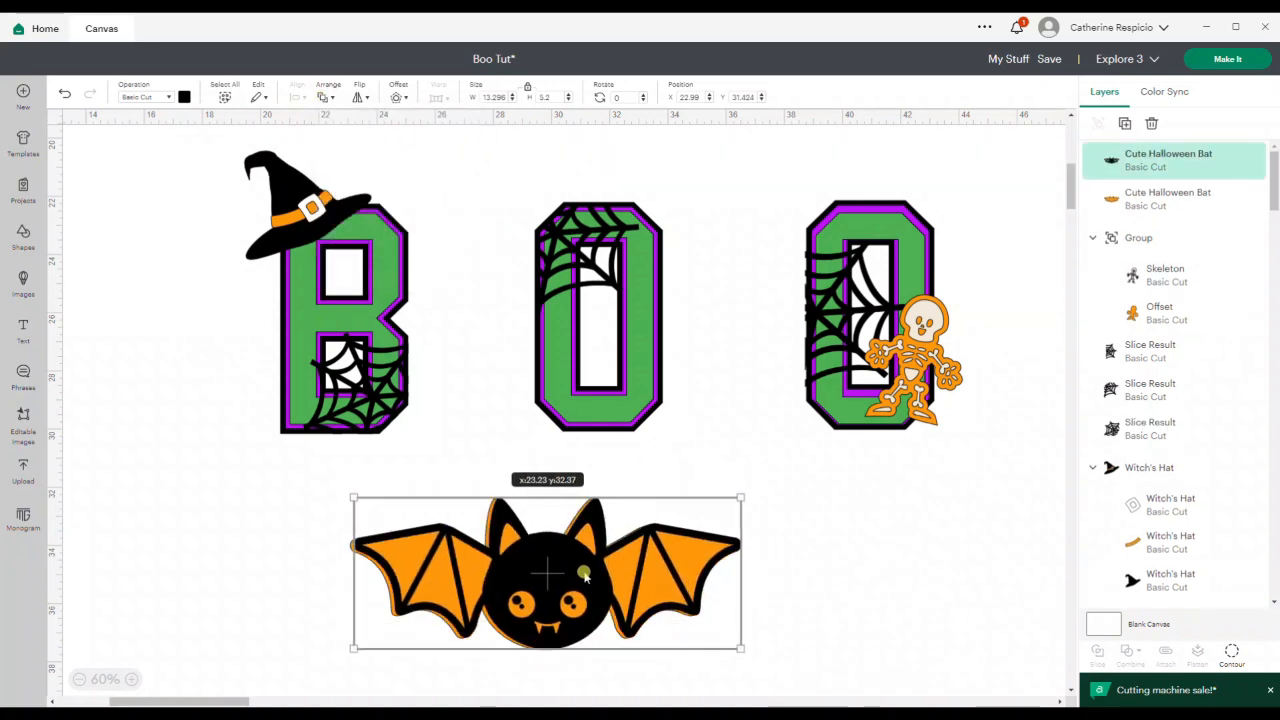
# Center the black bat and orange silhouette on each other and move the pair up closer to the letters.
pyautogui.click(790, 636)
pyautogui.moveTo(790, 636); pyautogui.dragTo(640, 592)
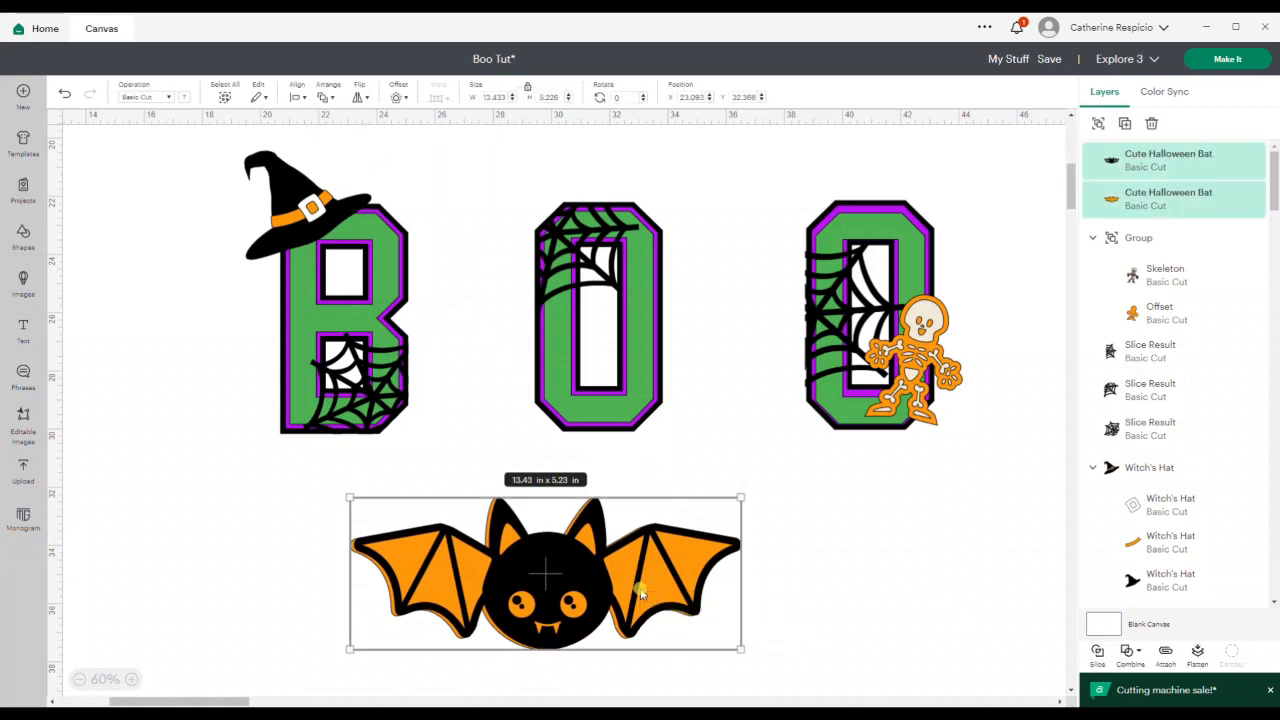
pyautogui.click(297, 98)
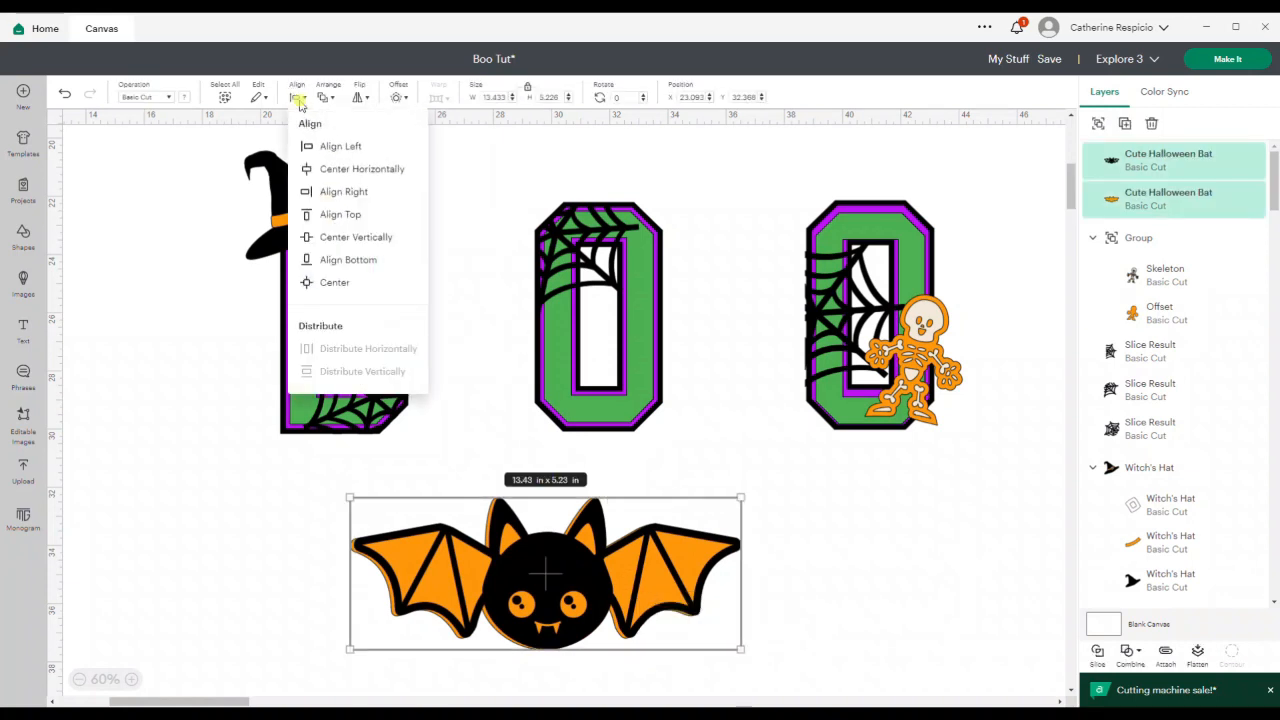
pyautogui.click(335, 283)
pyautogui.moveTo(533, 520); pyautogui.dragTo(491, 520)
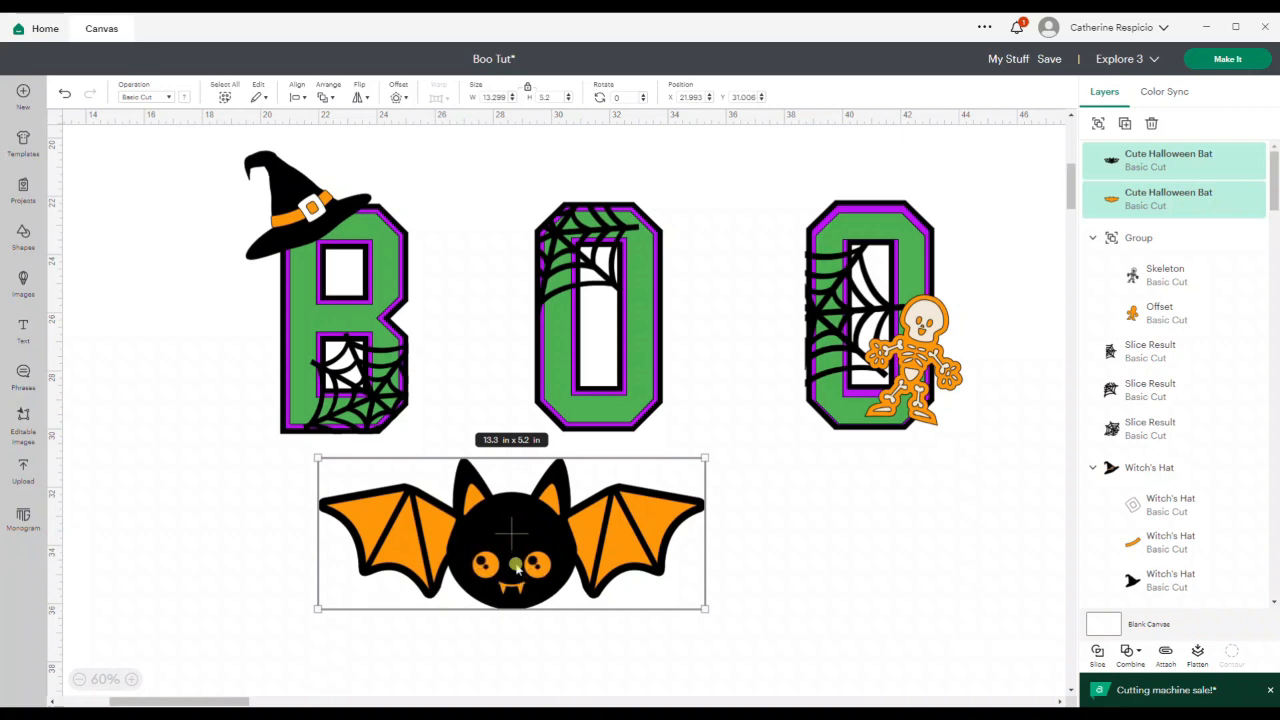
pyautogui.click(847, 541)
# Duplicate the black bat layer and place the copy to the right of the orange-backed bat.
pyautogui.click(517, 521)
pyautogui.click(516, 522)
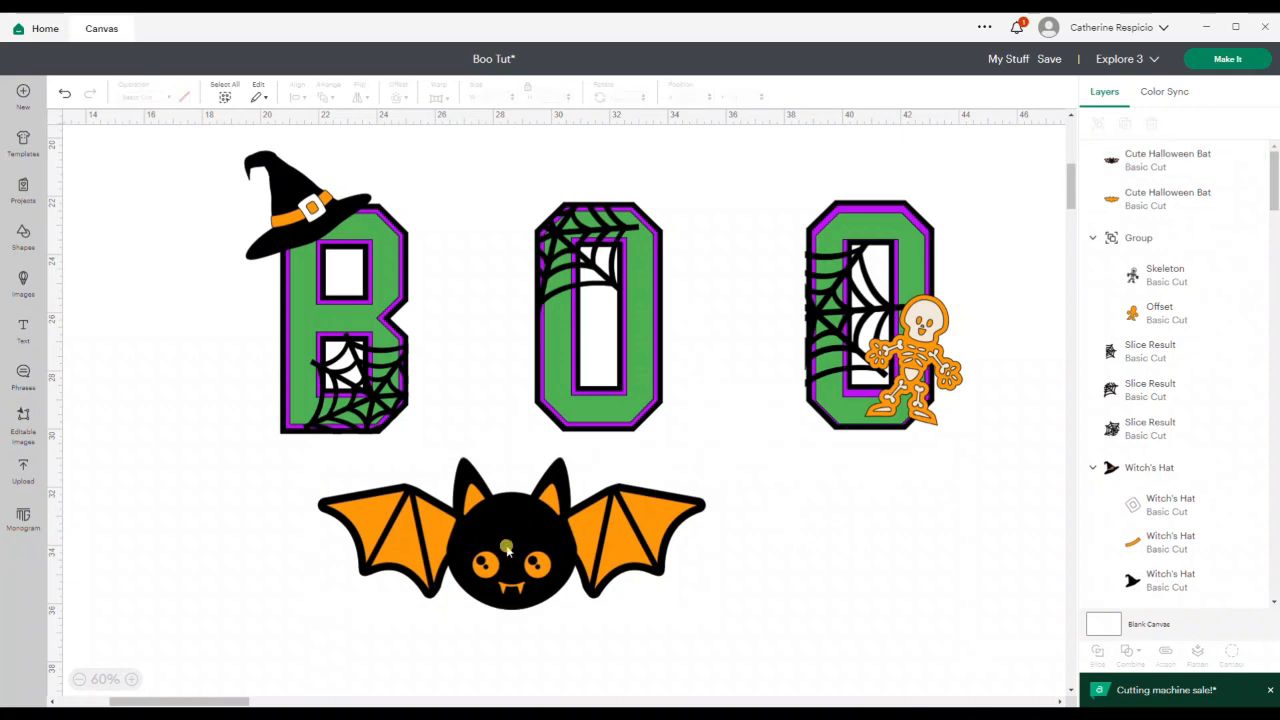
pyautogui.click(507, 549)
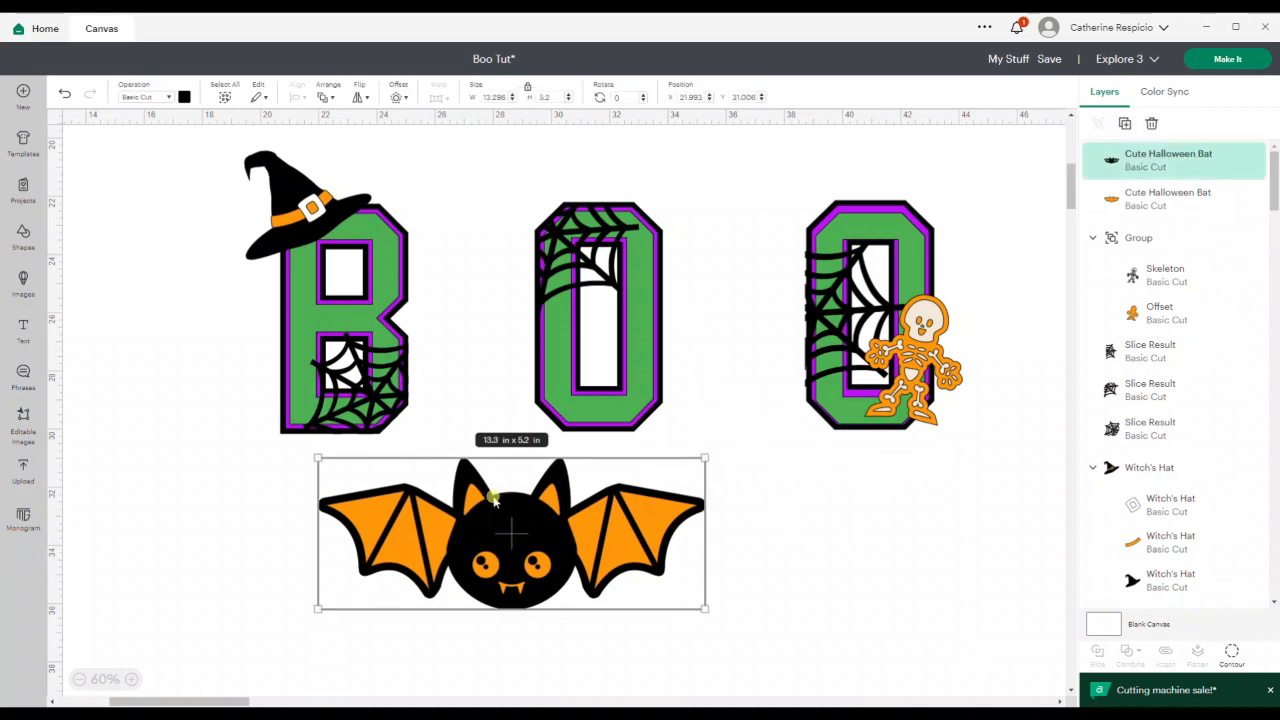
pyautogui.hotkey('ctrl', 'v')
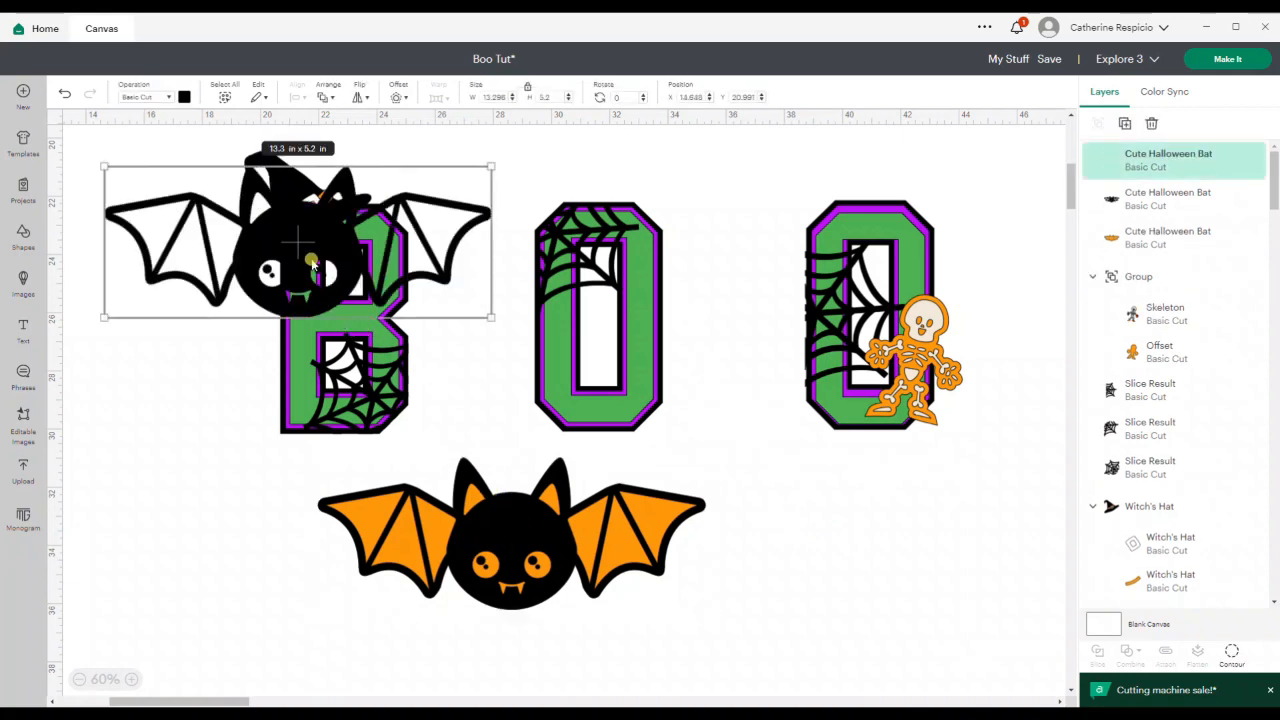
pyautogui.moveTo(330, 233); pyautogui.dragTo(879, 532)
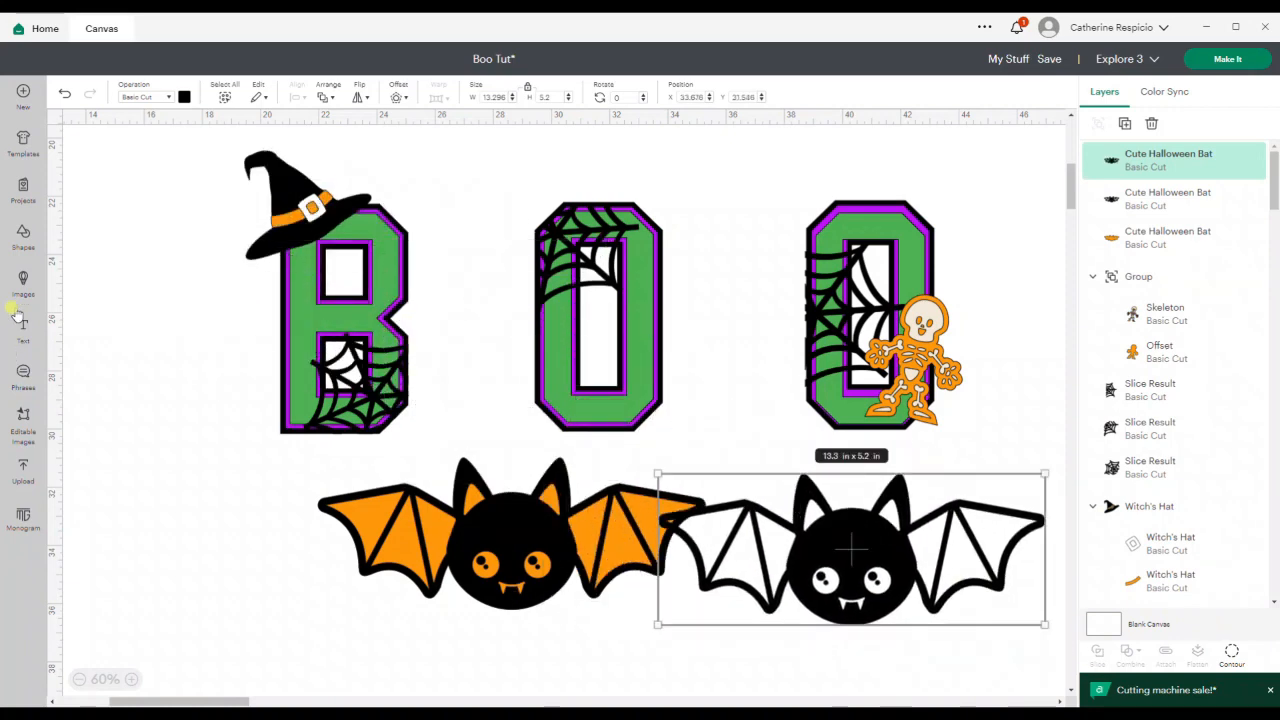
# Insert a circle, enlarge it to about 2.99 × 2.99 in, and place it over the face of the bat copy.
pyautogui.click(23, 235)
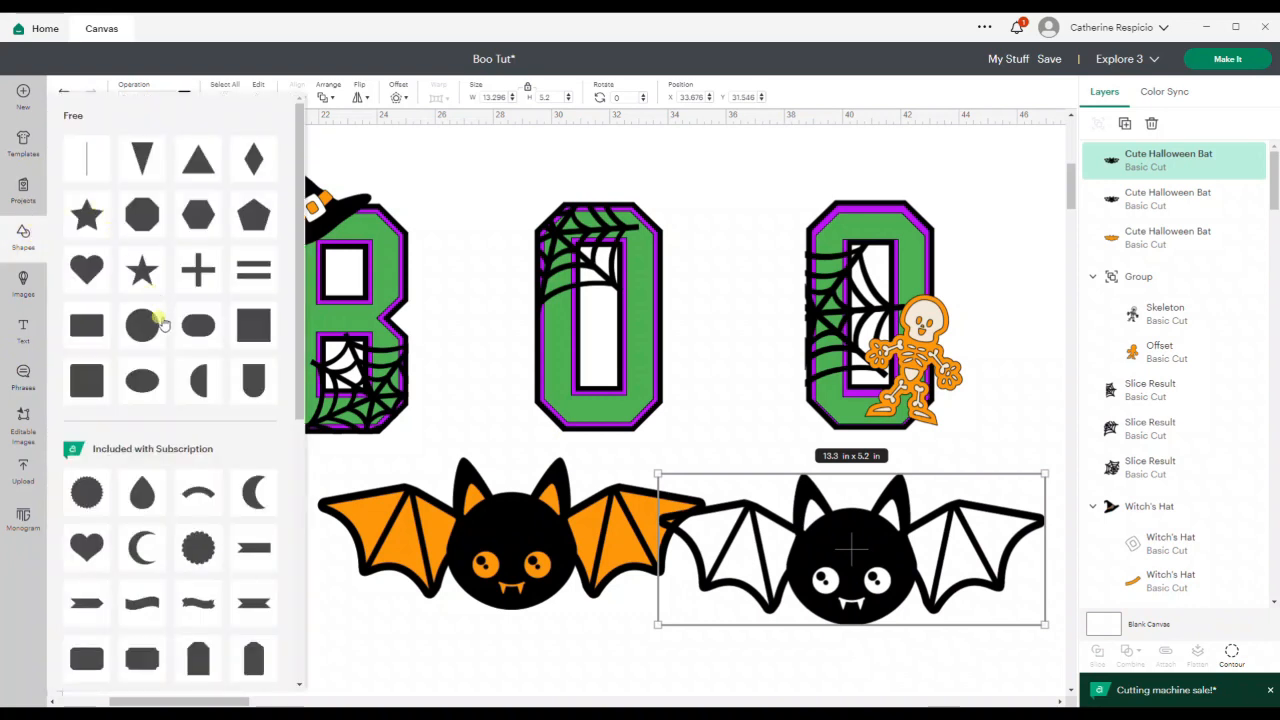
pyautogui.click(143, 330)
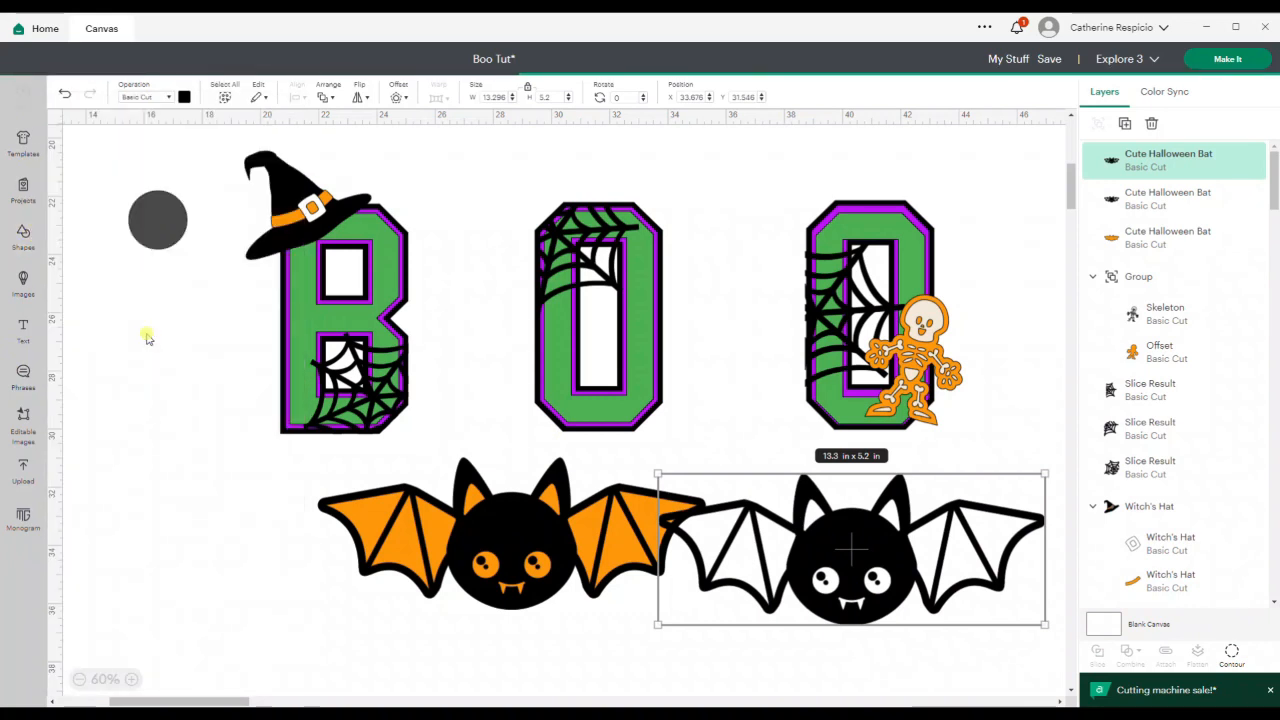
pyautogui.moveTo(157, 220); pyautogui.dragTo(893, 615)
pyautogui.moveTo(851, 572); pyautogui.dragTo(864, 572)
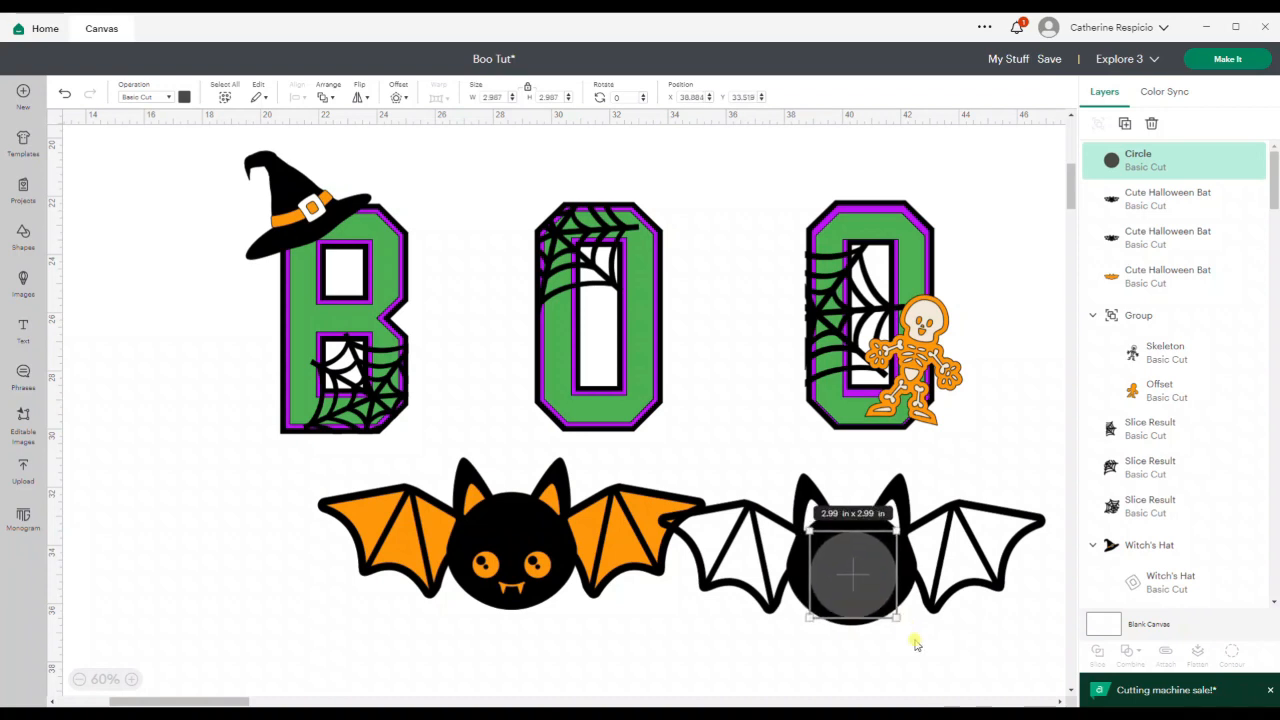
# Select the circle together with the black bat copy and slice them.
pyautogui.click(914, 640)
pyautogui.moveTo(910, 634); pyautogui.dragTo(862, 590)
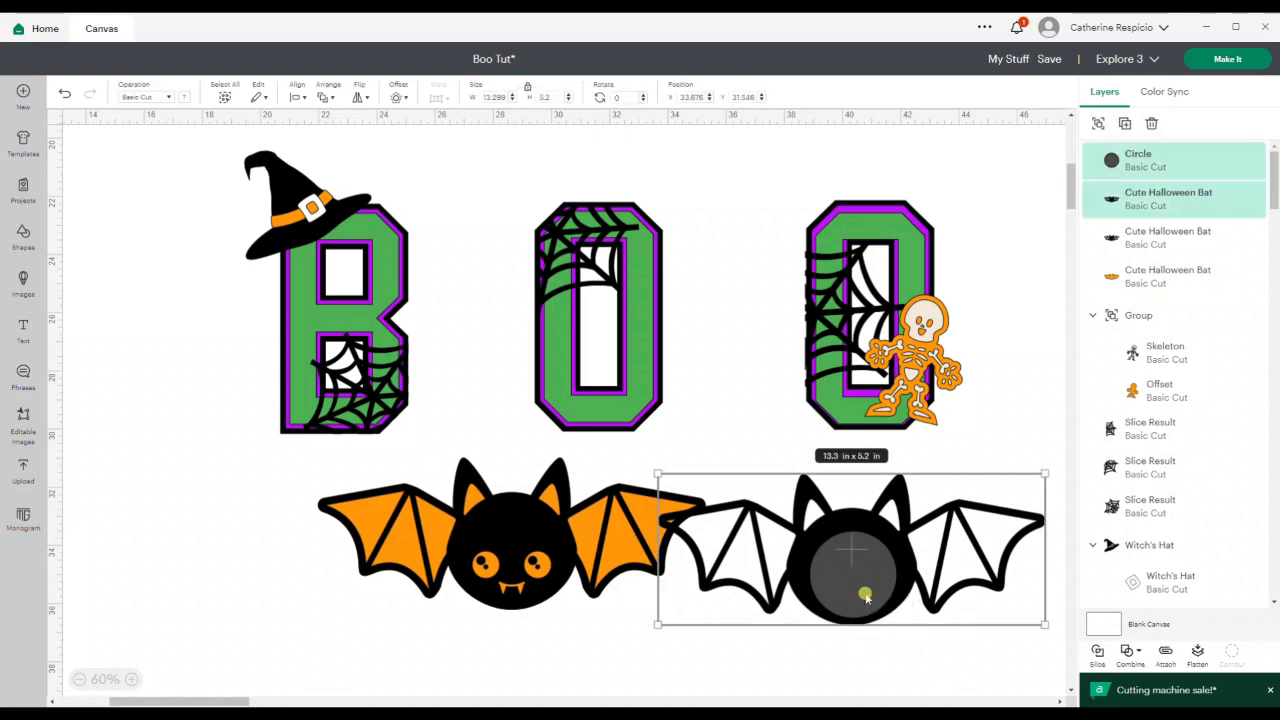
pyautogui.click(1097, 652)
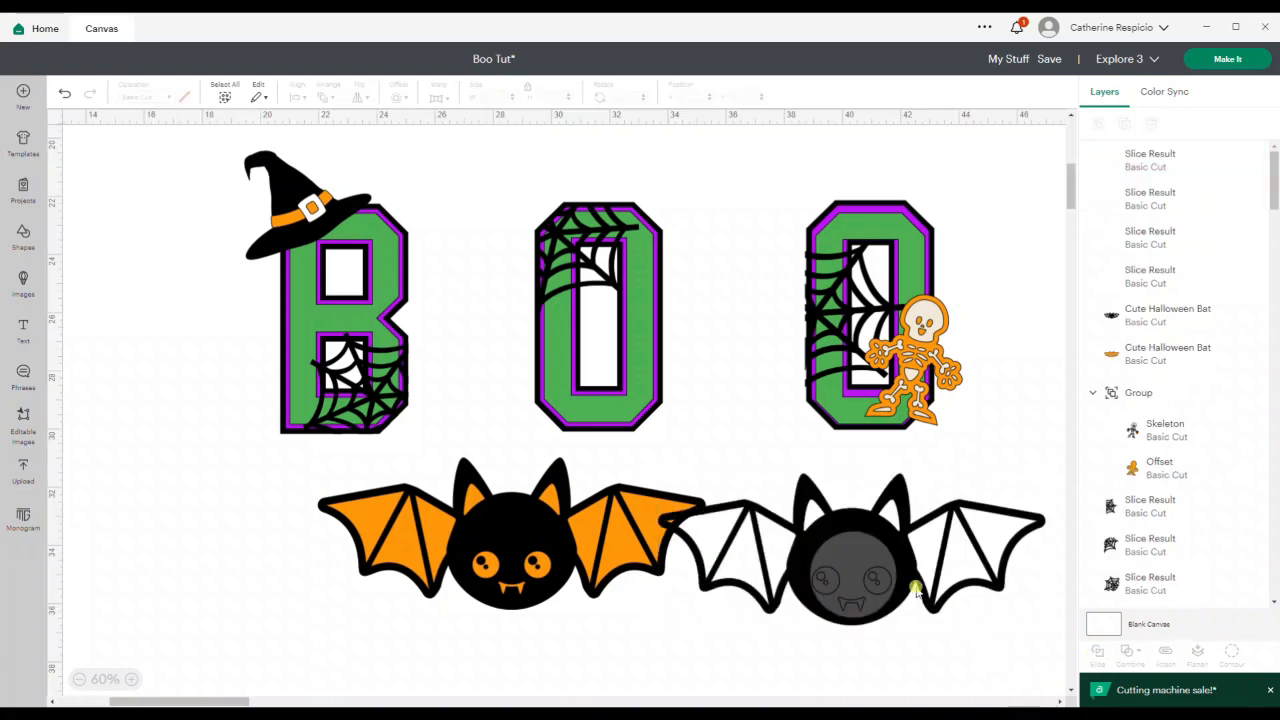
# Delete the sliced bat body and the leftover circle pieces, keeping only the eyes and fangs piece.
pyautogui.click(930, 578)
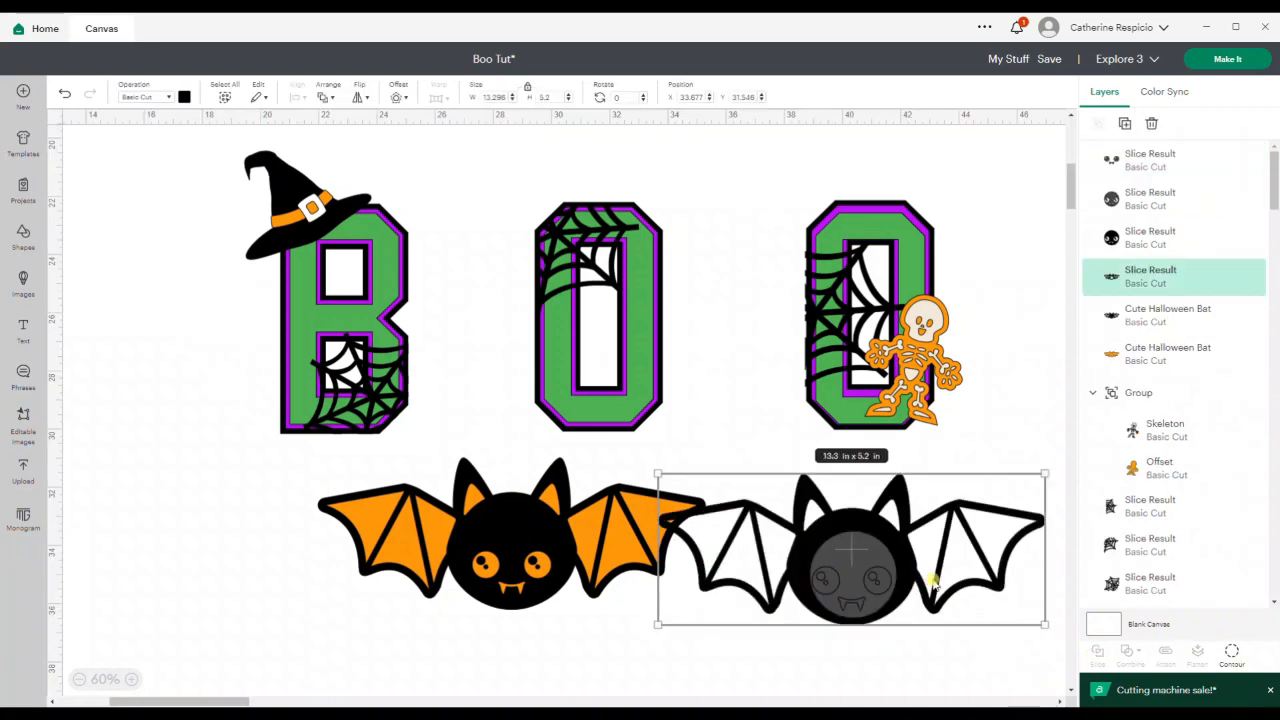
pyautogui.press('Delete')
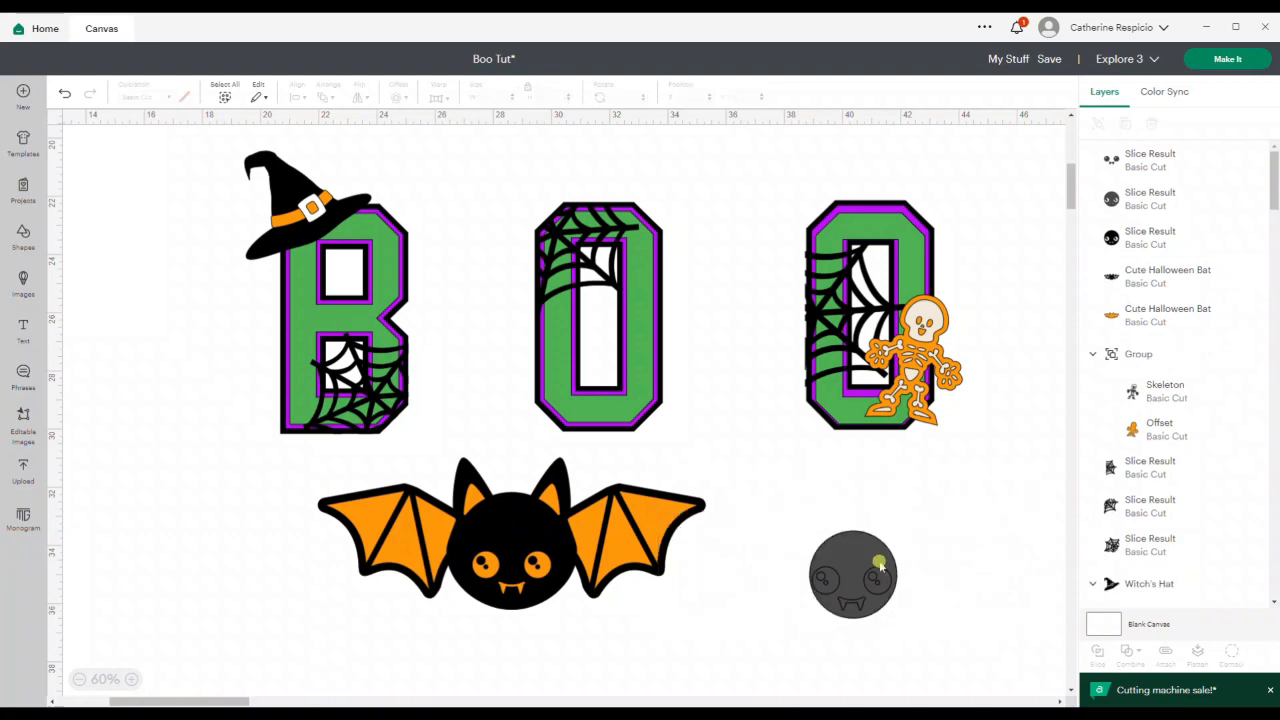
pyautogui.click(877, 566)
pyautogui.click(879, 566)
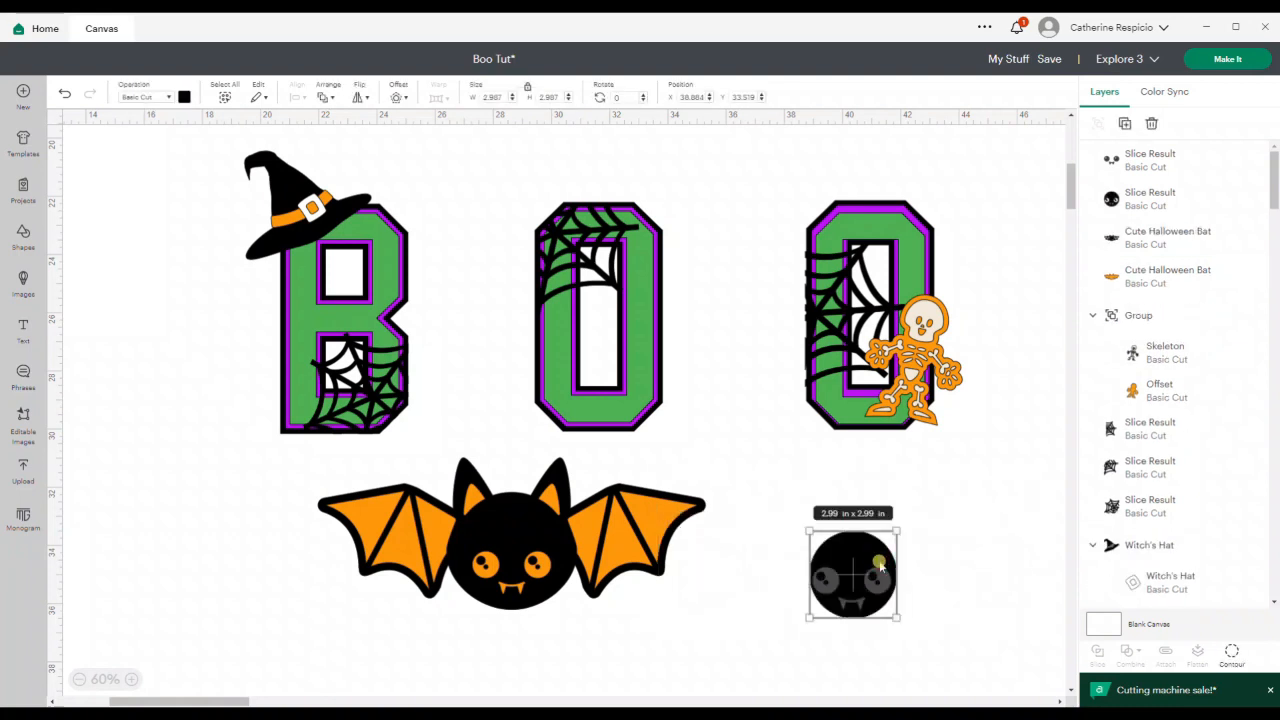
pyautogui.press('Delete')
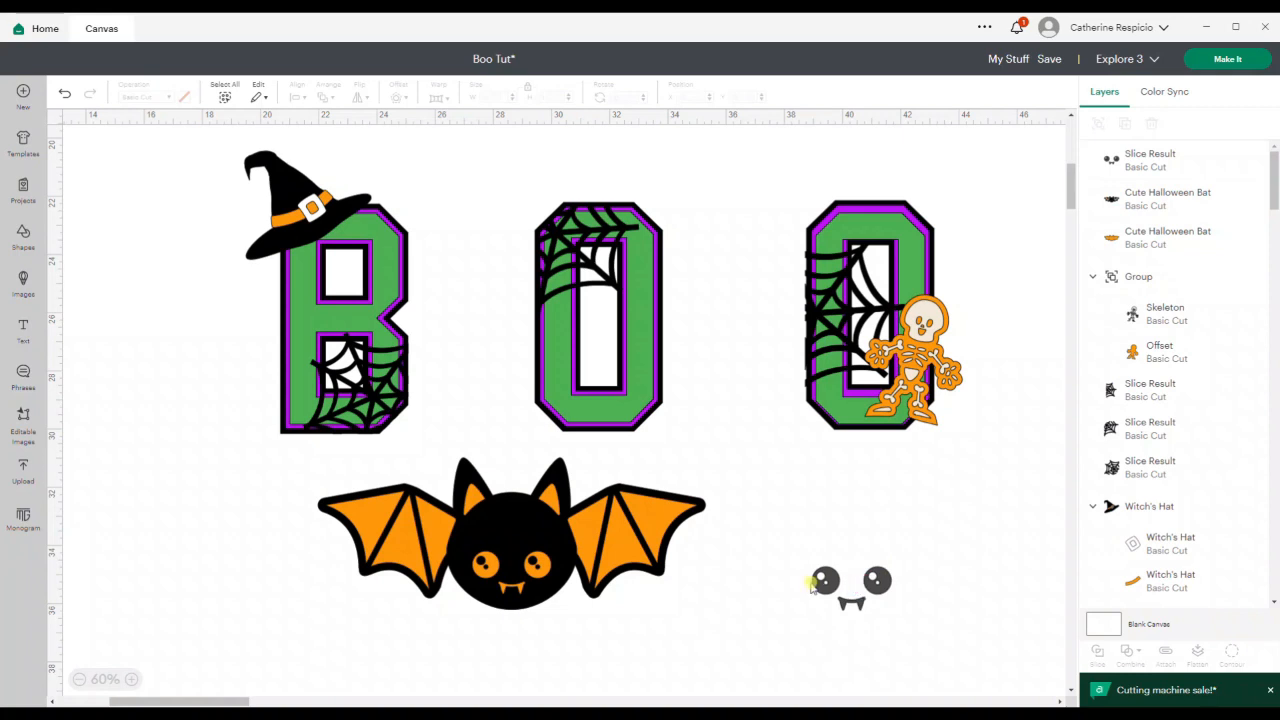
# Move the sliced eyes and fangs closer to the bat and recolor them white.
pyautogui.moveTo(878, 586); pyautogui.dragTo(797, 581)
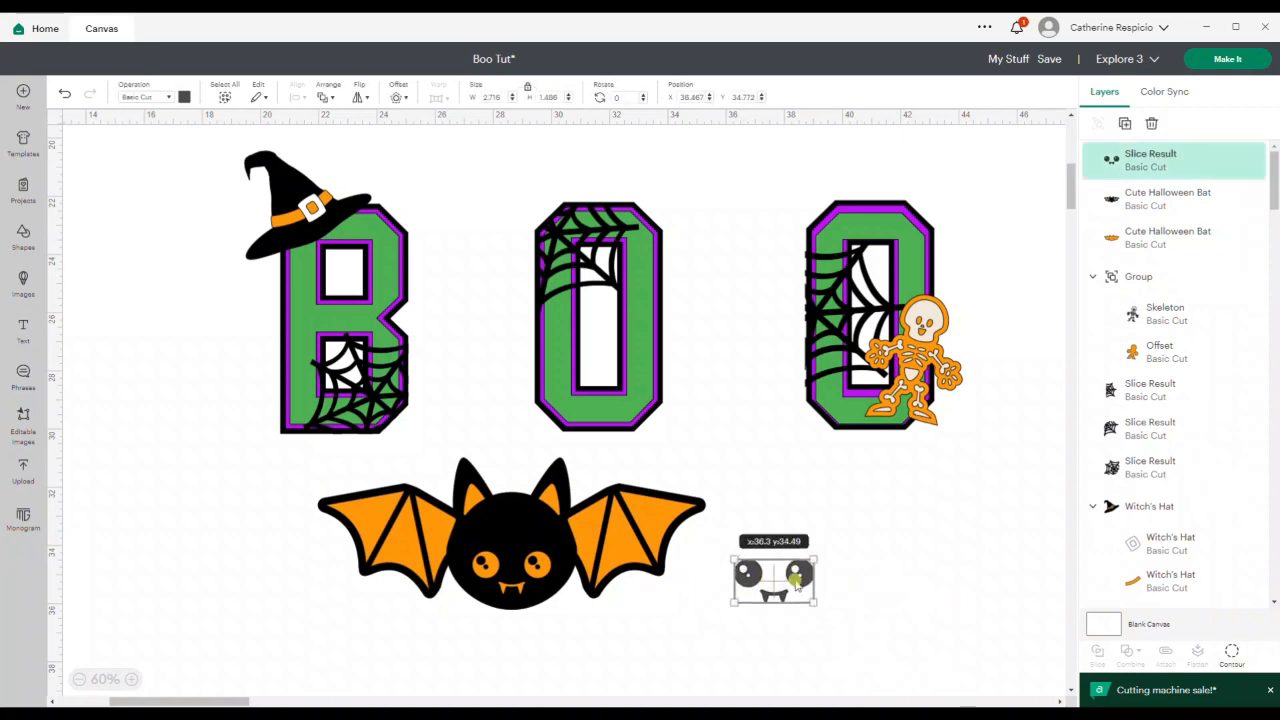
pyautogui.click(185, 97)
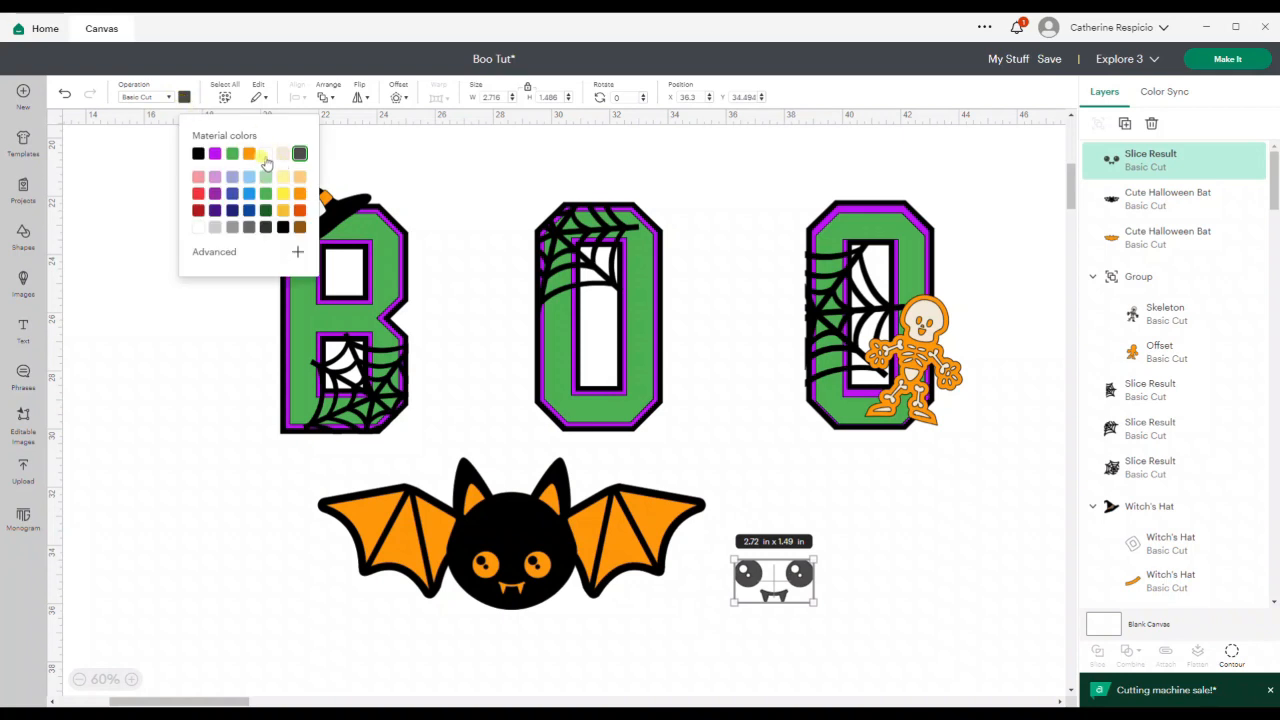
pyautogui.click(266, 153)
pyautogui.click(674, 603)
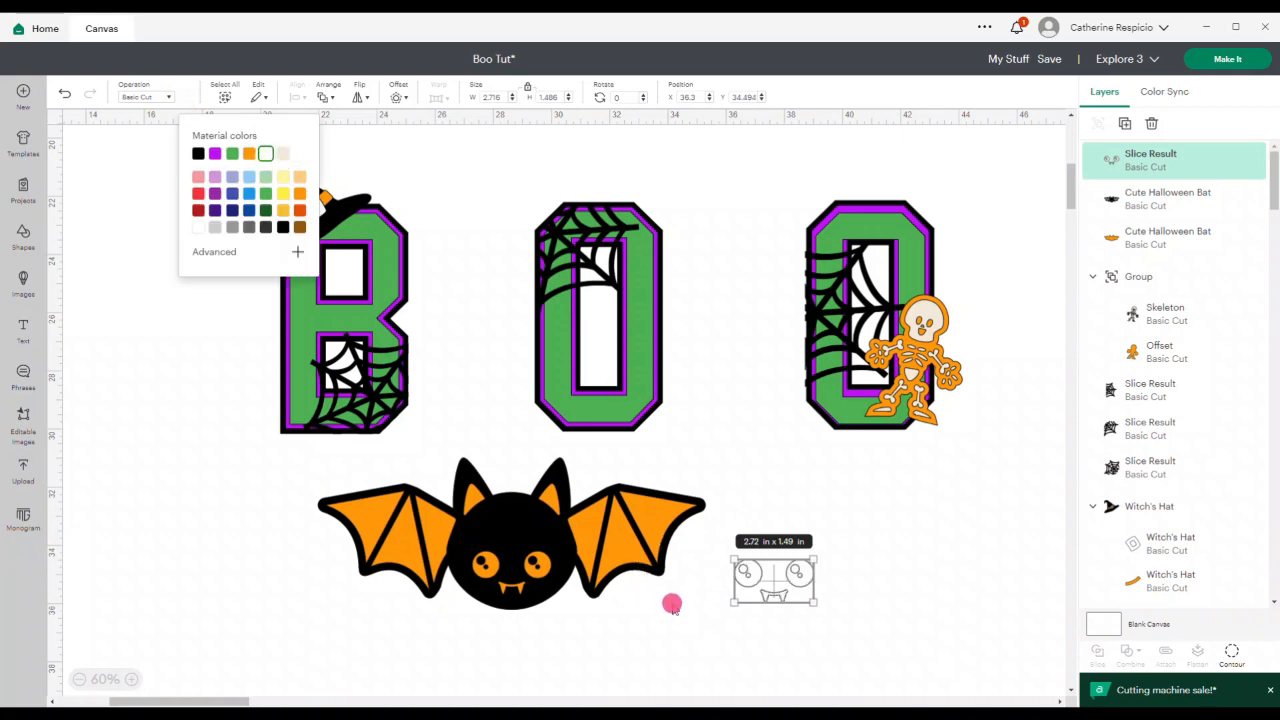
pyautogui.click(770, 580)
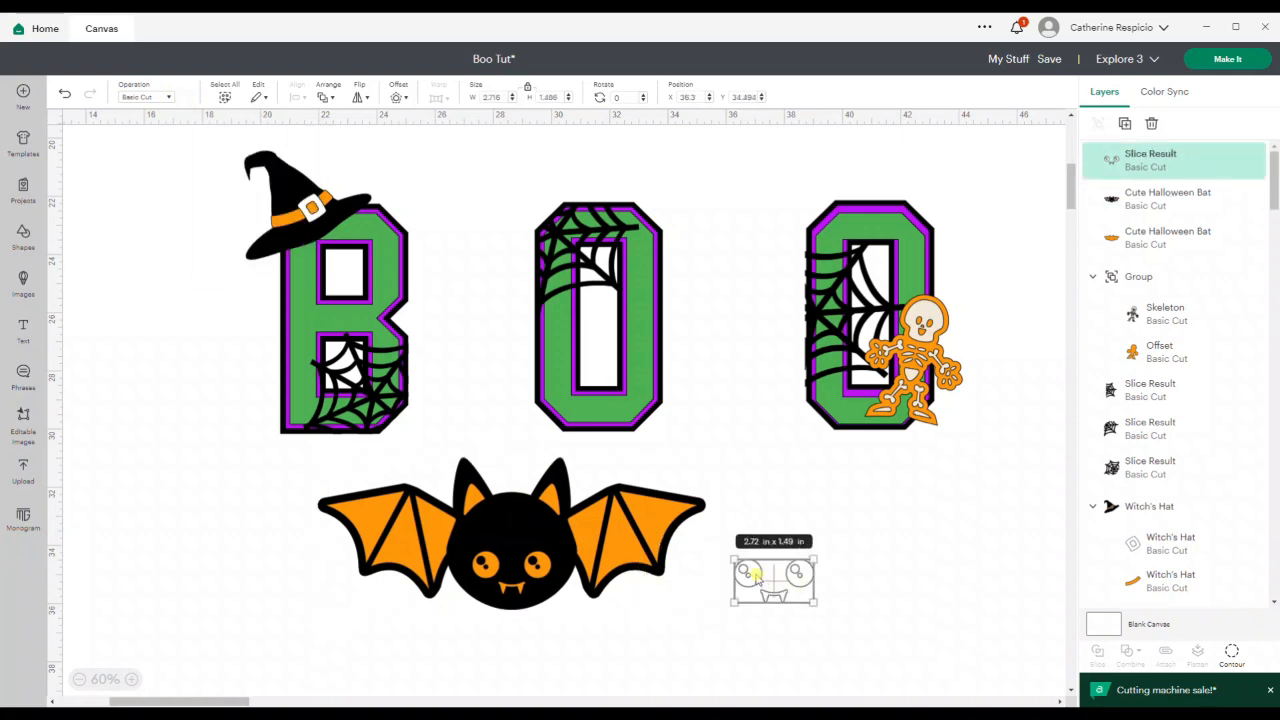
pyautogui.moveTo(757, 575); pyautogui.dragTo(784, 570)
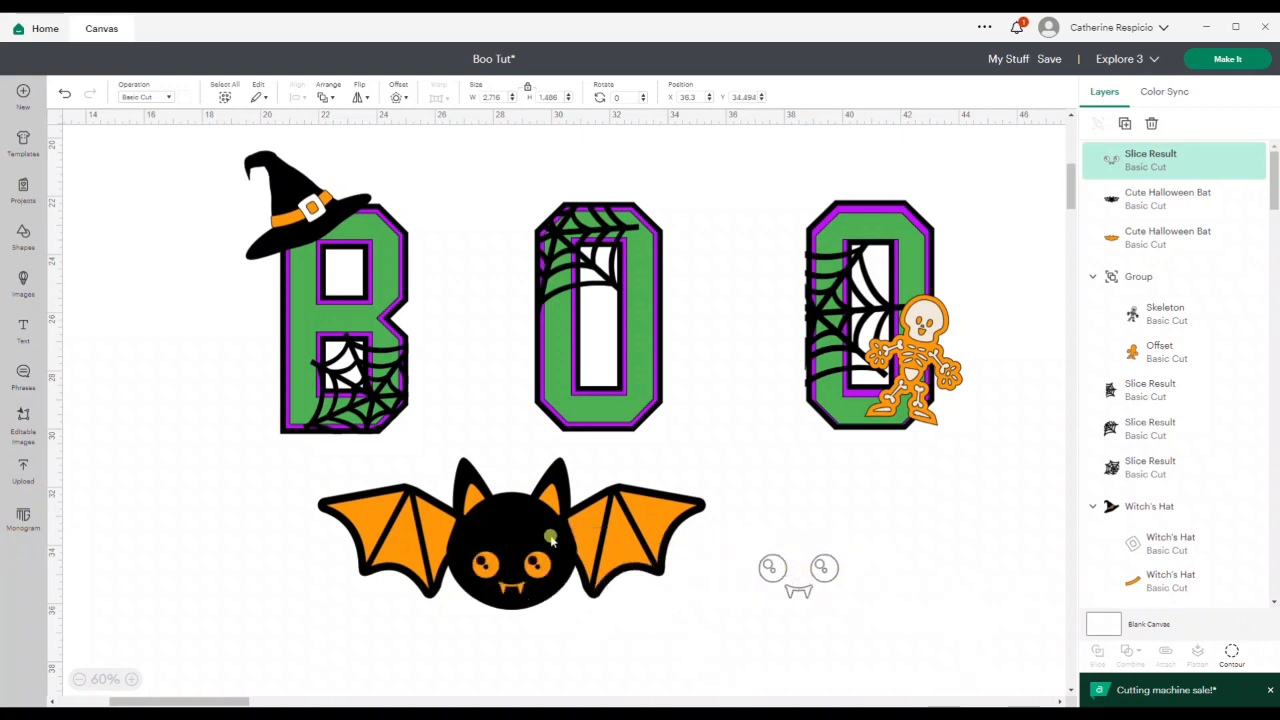
pyautogui.click(550, 538)
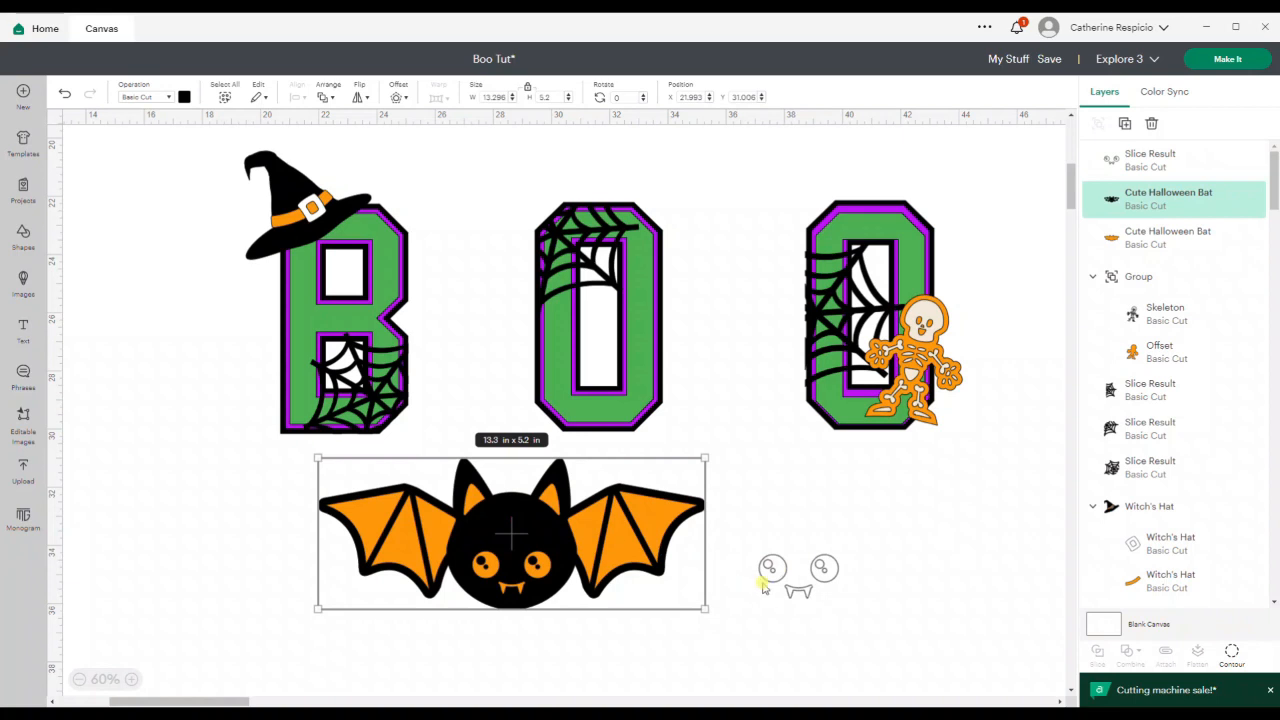
pyautogui.moveTo(778, 578)
pyautogui.mouseDown()
pyautogui.moveTo(478, 572)
pyautogui.moveTo(710, 562)
pyautogui.moveTo(791, 576)
pyautogui.mouseUp()
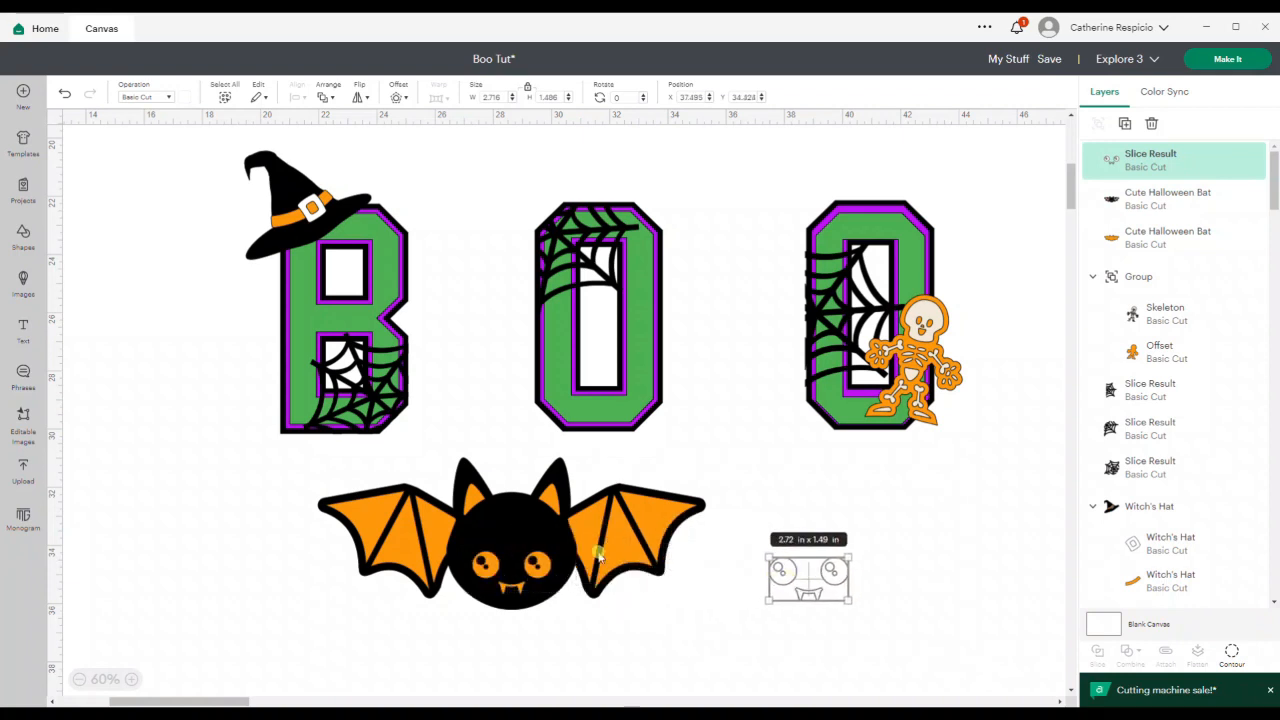
# Move the detailed black bat off its orange silhouette and recolor the silhouette black.
pyautogui.click(537, 534)
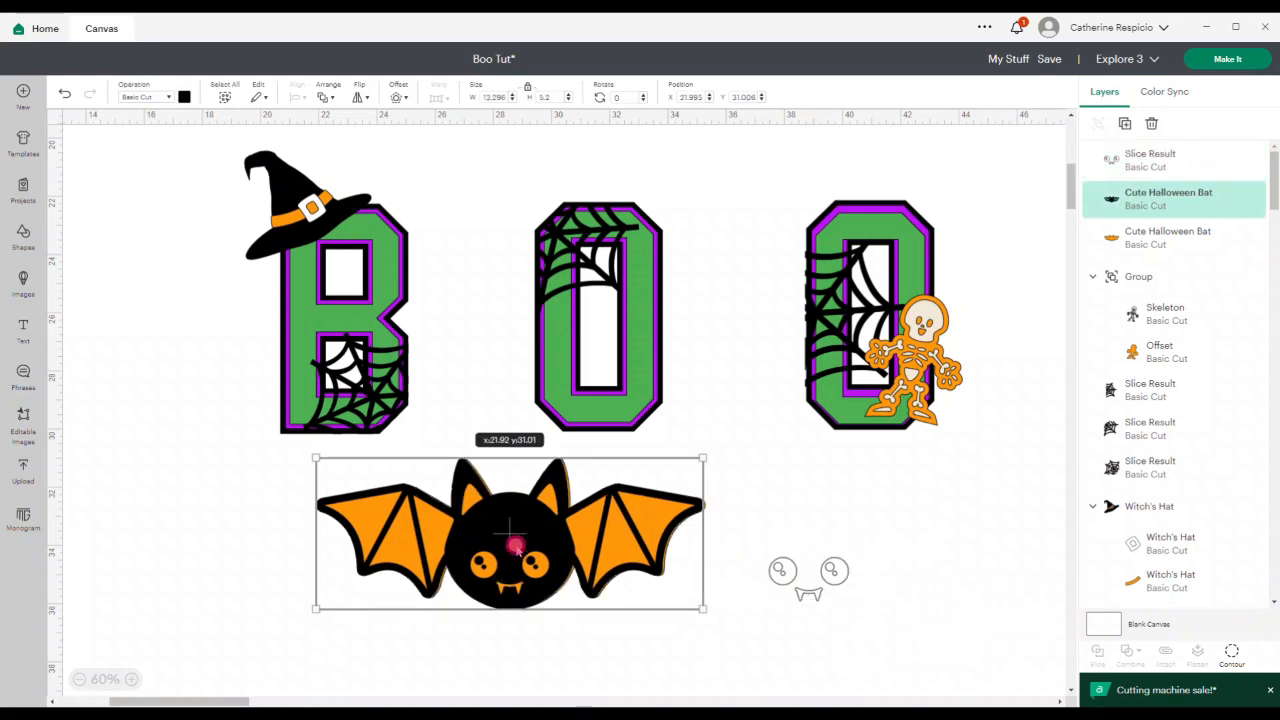
pyautogui.moveTo(515, 545); pyautogui.dragTo(448, 548)
pyautogui.click(673, 520)
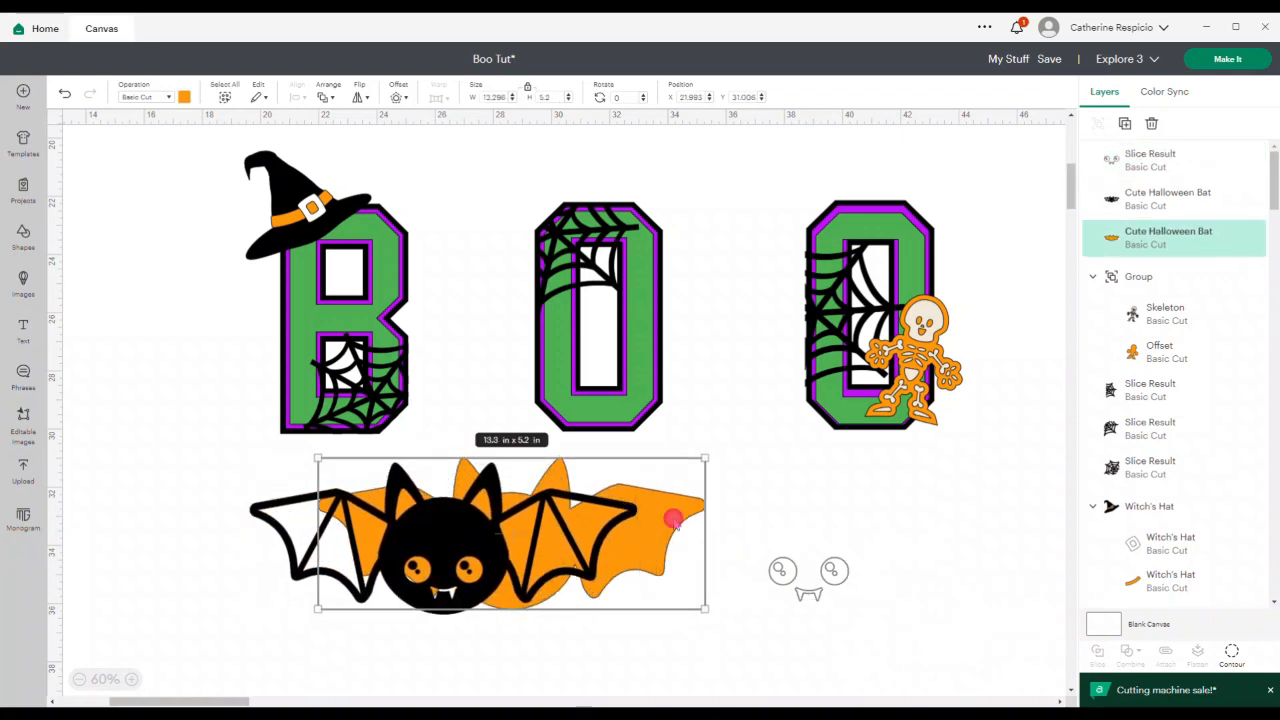
pyautogui.click(184, 97)
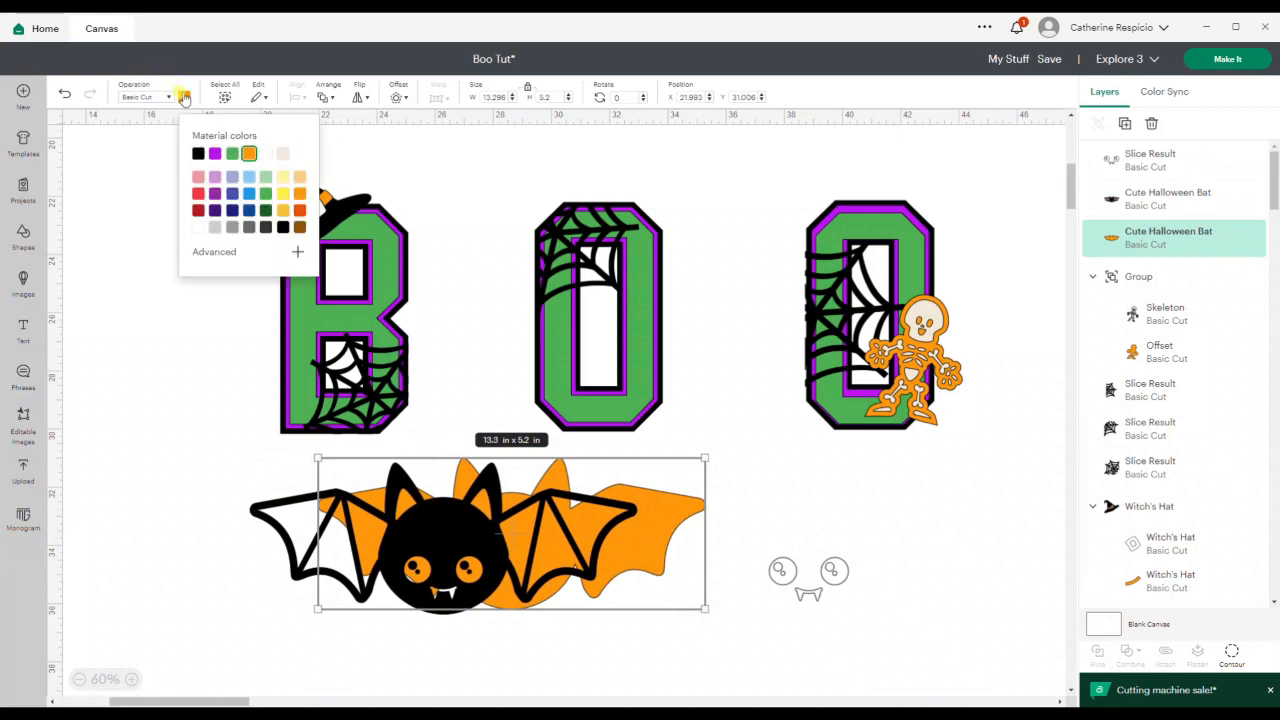
pyautogui.click(198, 155)
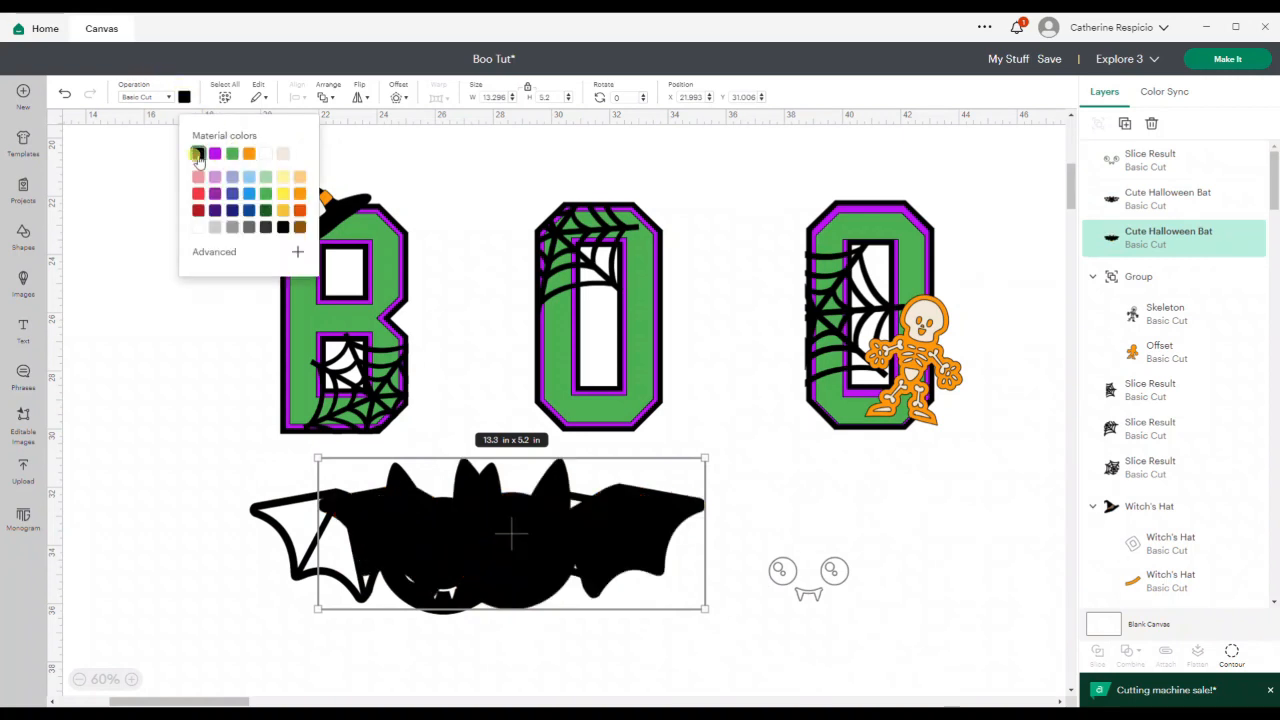
# Recolor the detailed bat layer orange and move it back over the black silhouette.
pyautogui.click(290, 505)
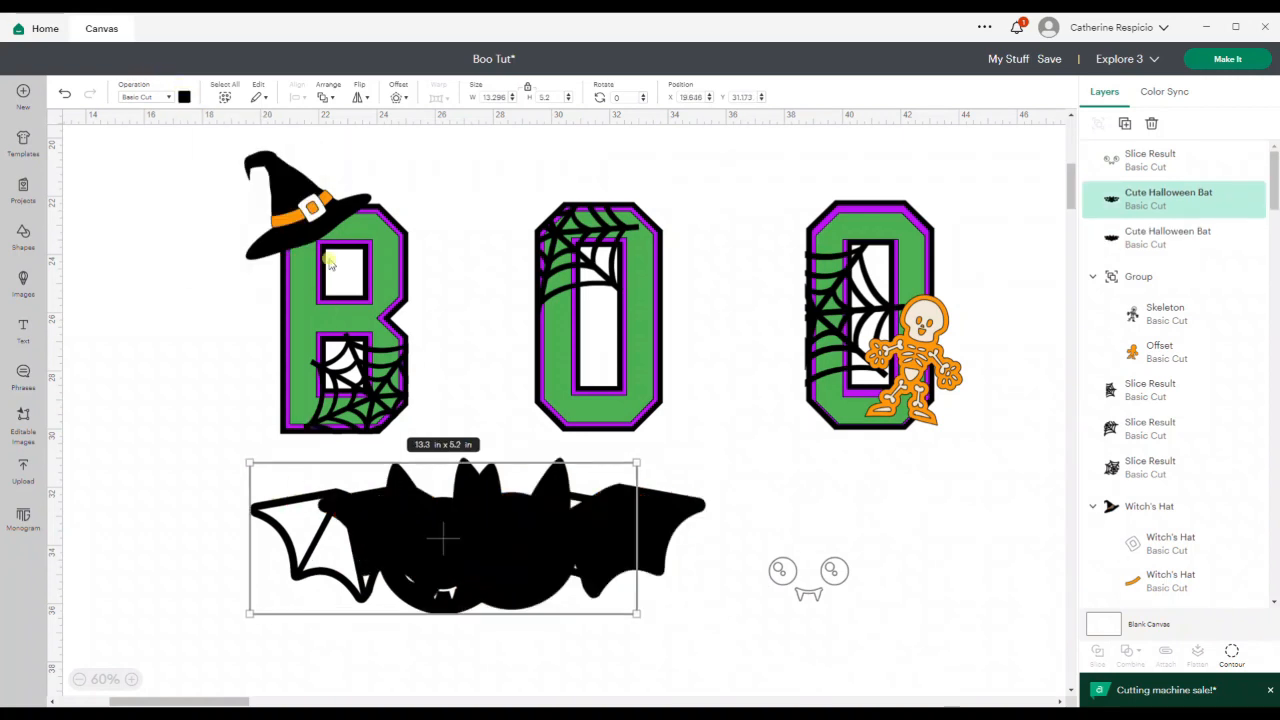
pyautogui.click(184, 97)
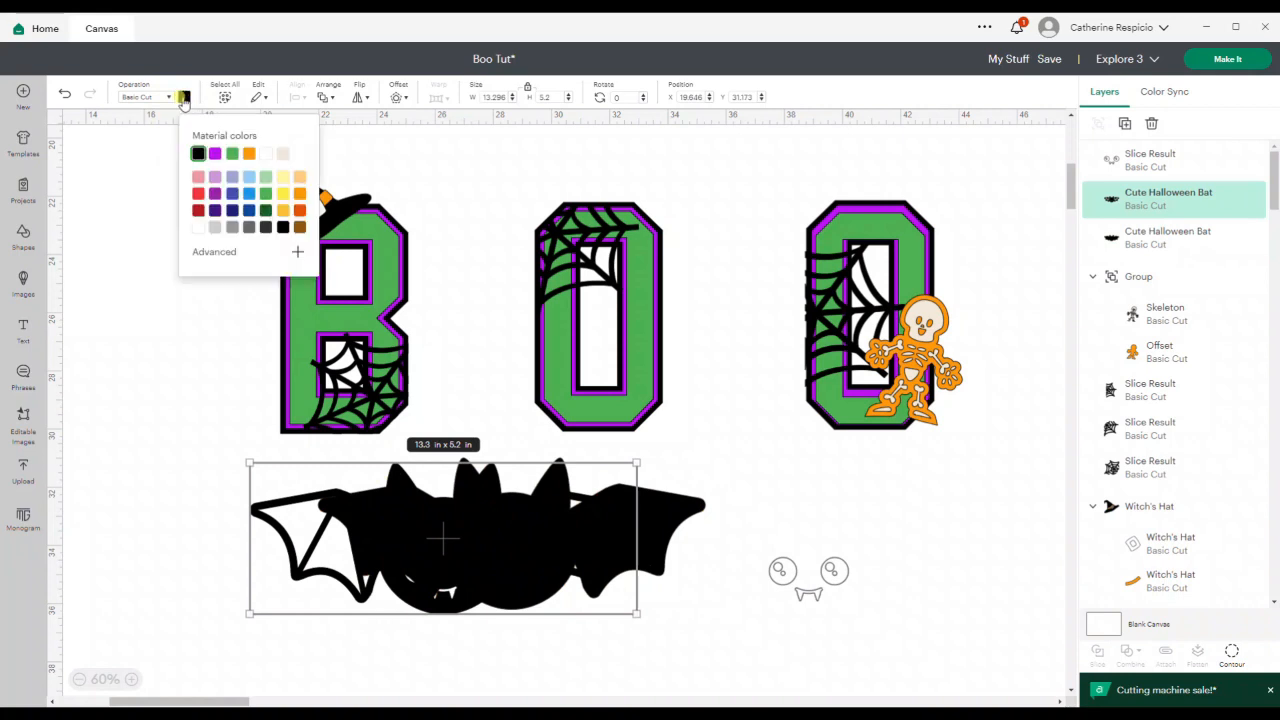
pyautogui.click(249, 155)
pyautogui.moveTo(480, 541); pyautogui.dragTo(551, 540)
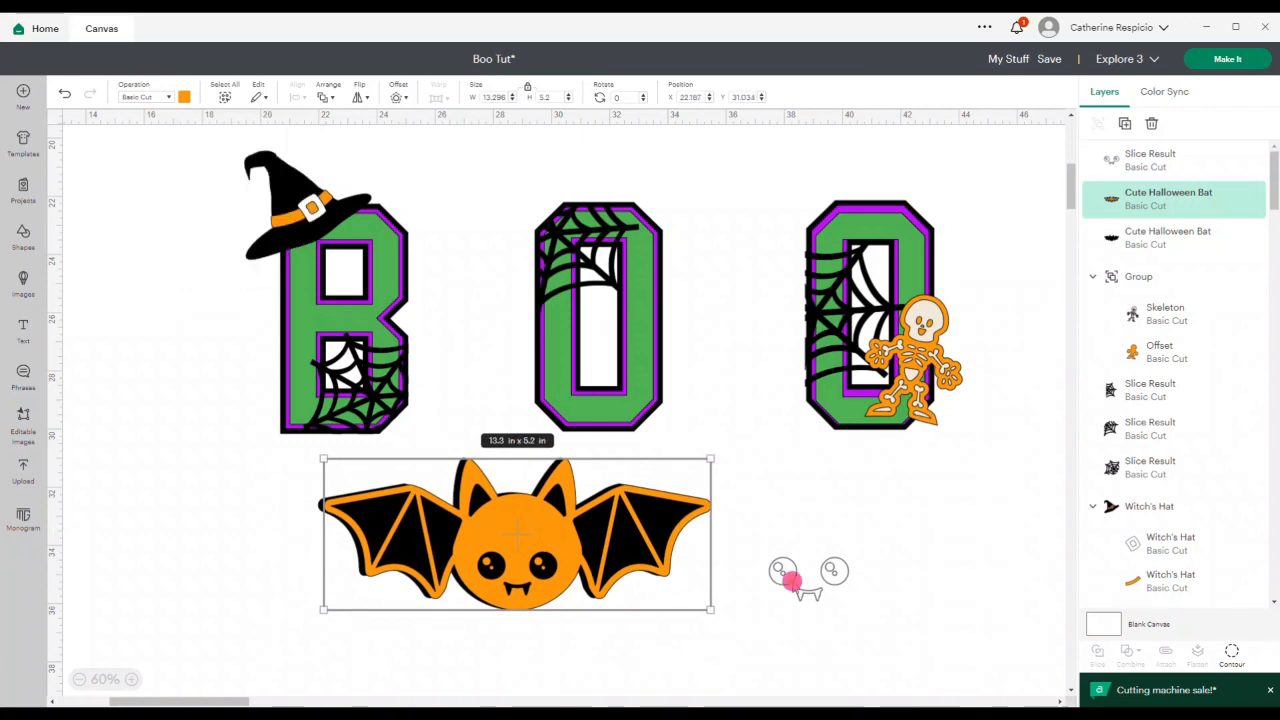
# Try the white eyes and fangs on the orange bat's face, moving them back beside the bat.
pyautogui.click(791, 580)
pyautogui.moveTo(791, 582); pyautogui.dragTo(491, 568)
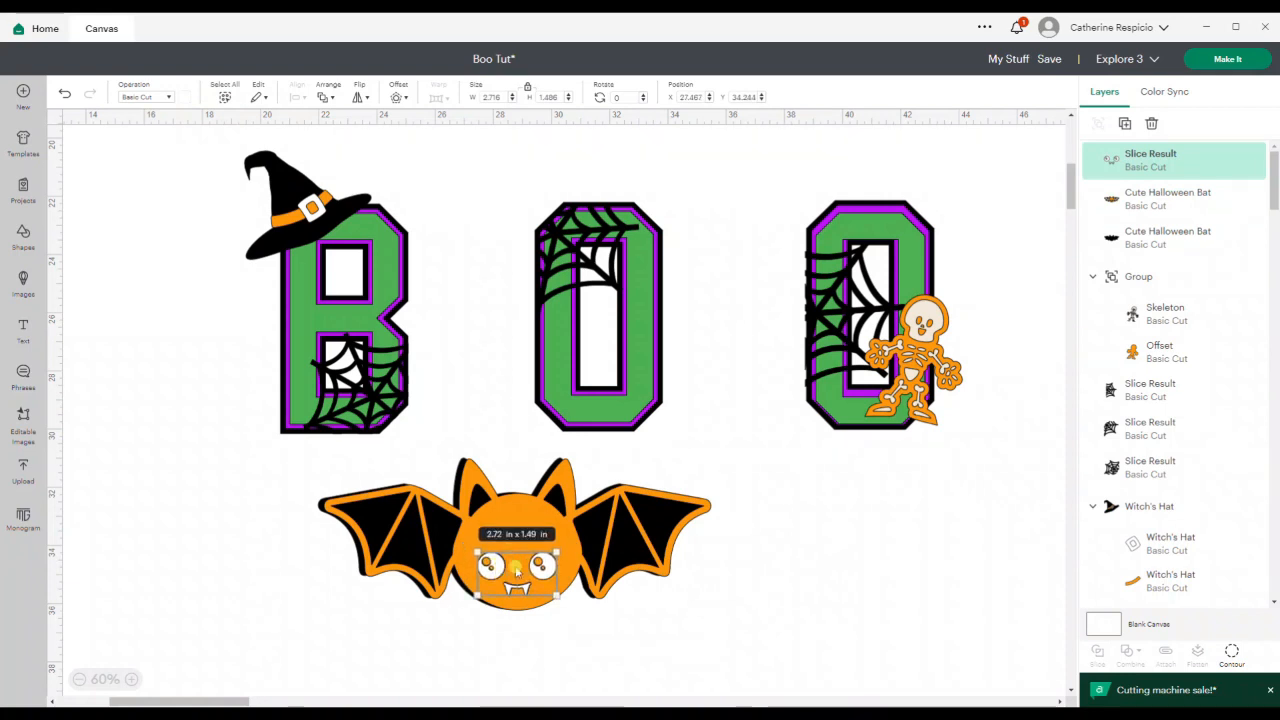
pyautogui.moveTo(493, 570); pyautogui.dragTo(755, 570)
# Open the orange bat's contours and try hiding the small circles inside its eyes, switching them back on.
pyautogui.click(527, 563)
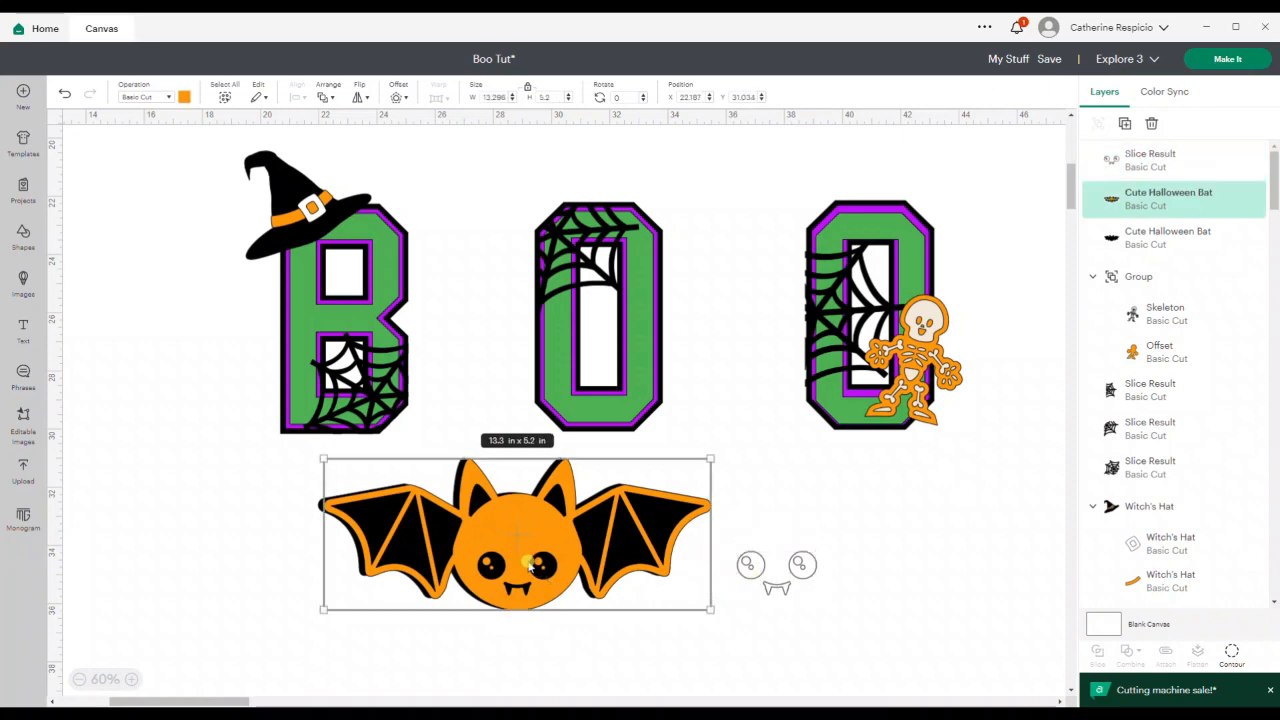
pyautogui.click(1228, 653)
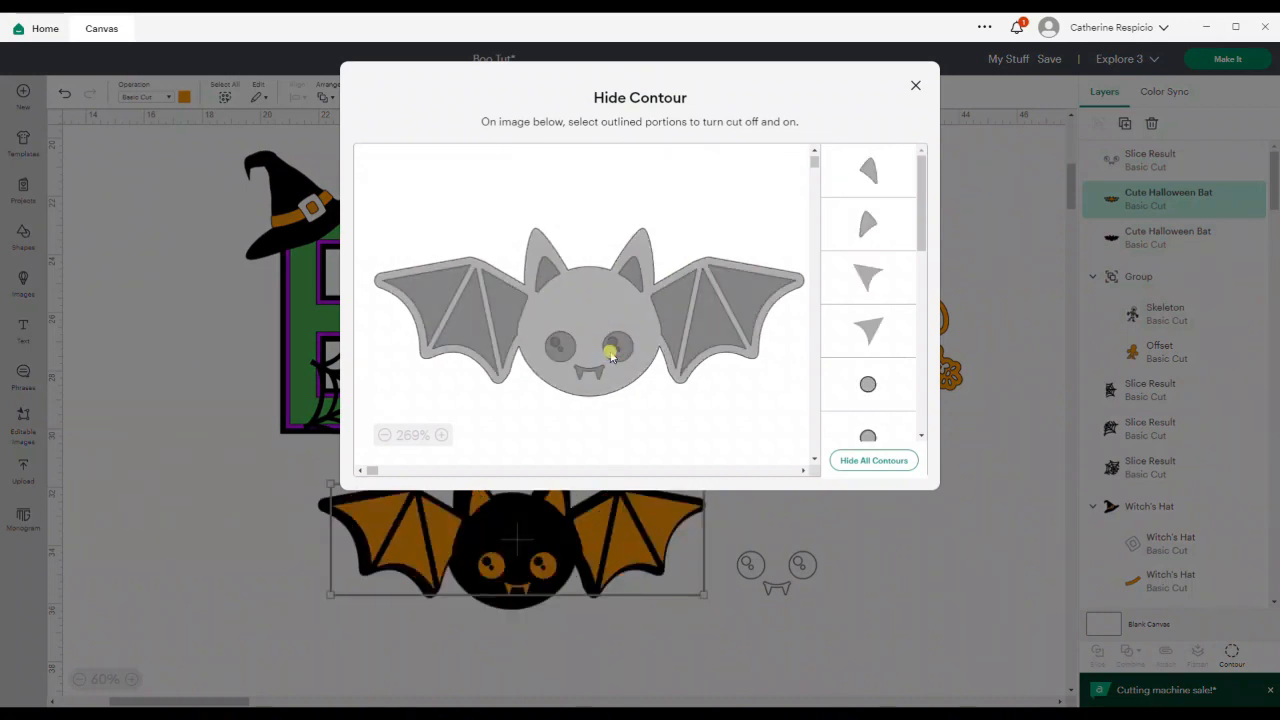
pyautogui.click(611, 355)
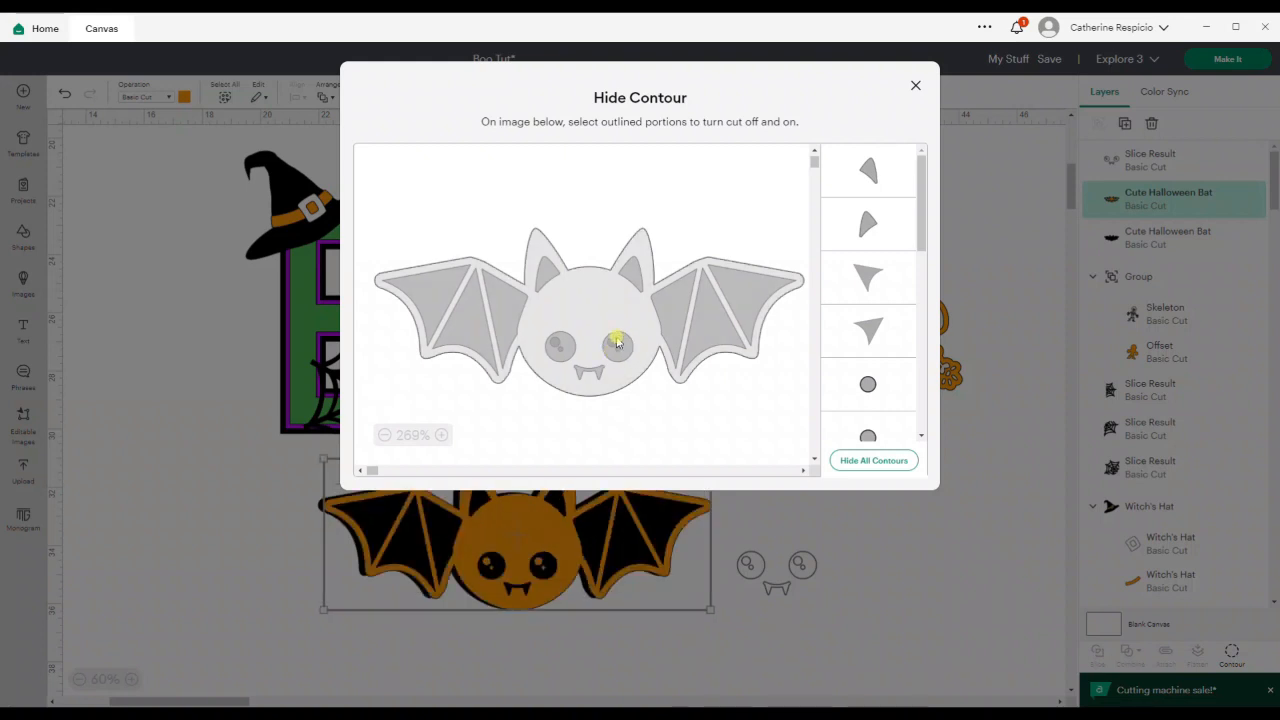
pyautogui.click(618, 344)
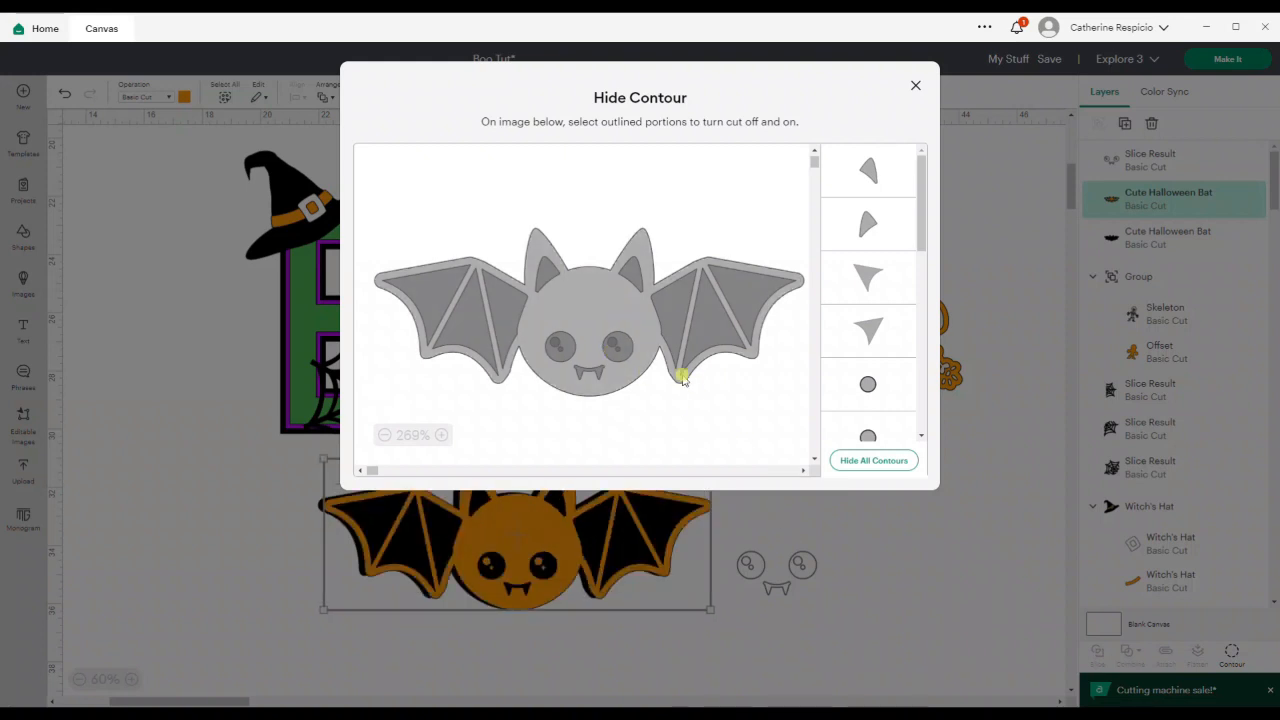
pyautogui.click(870, 386)
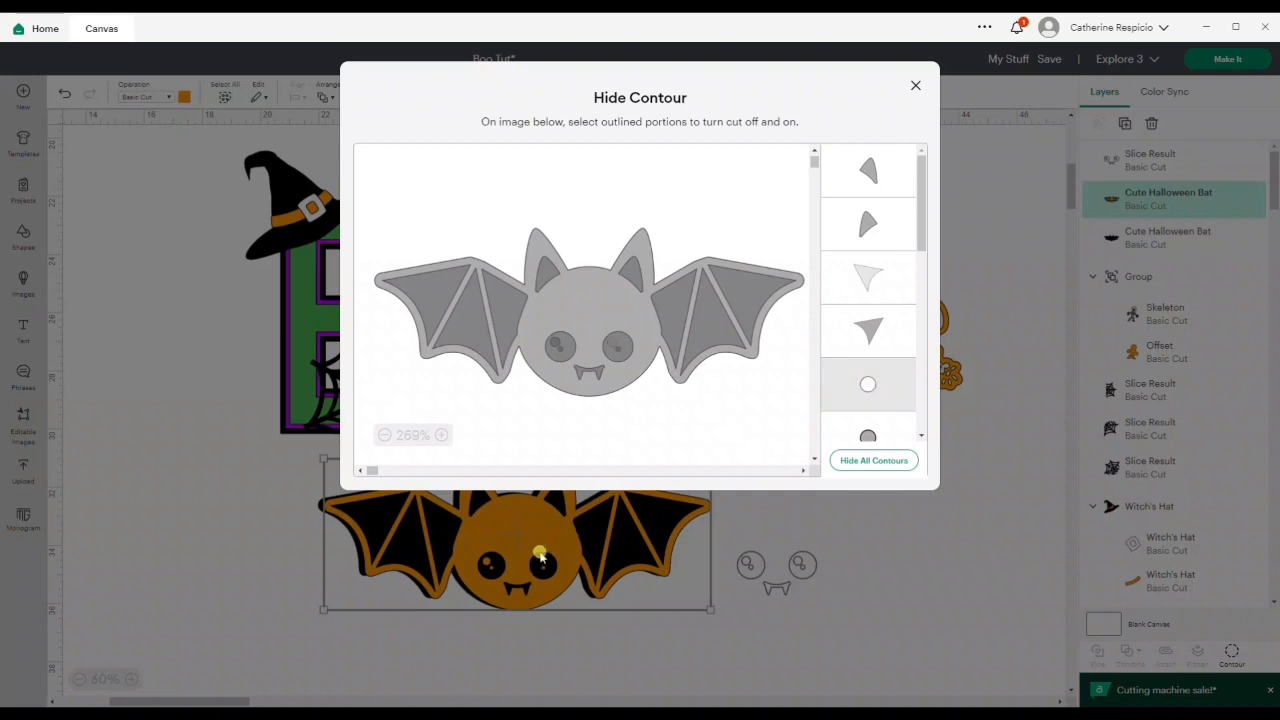
pyautogui.click(869, 437)
pyautogui.click(868, 384)
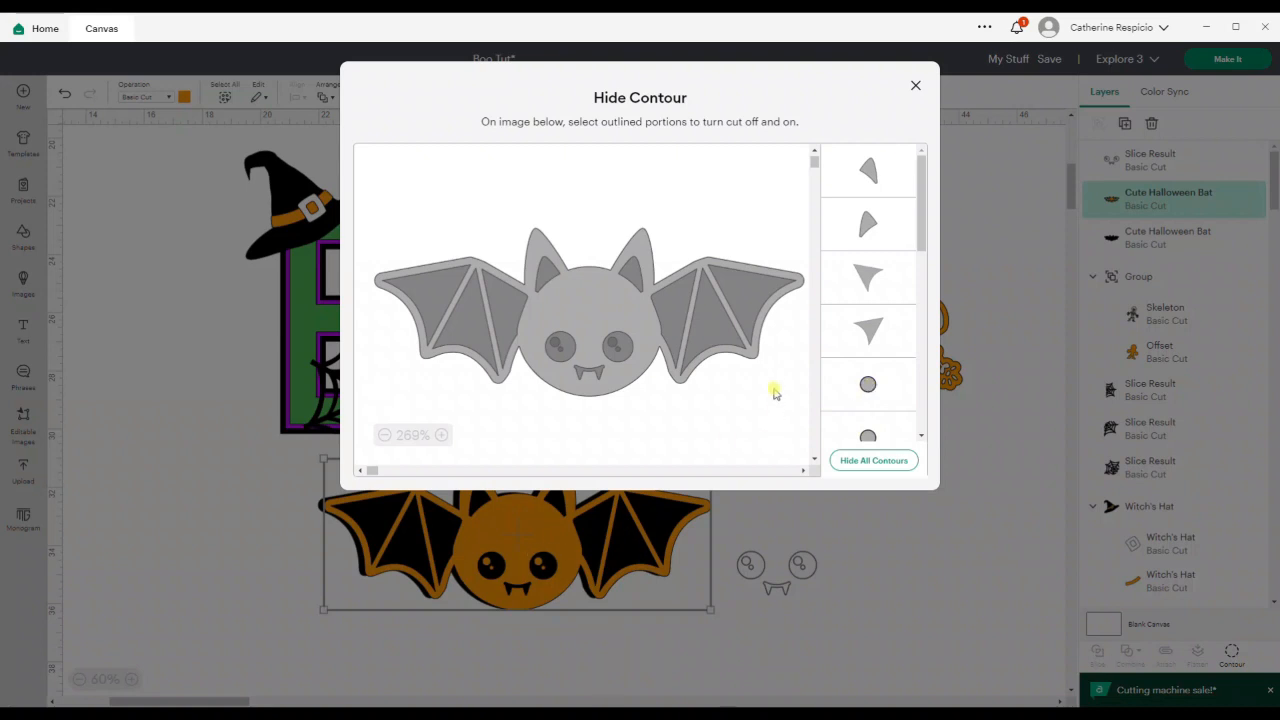
# Hide the contours of both large eye circles and the fanged mouth on the orange bat.
pyautogui.scroll(-2, 905, 375)
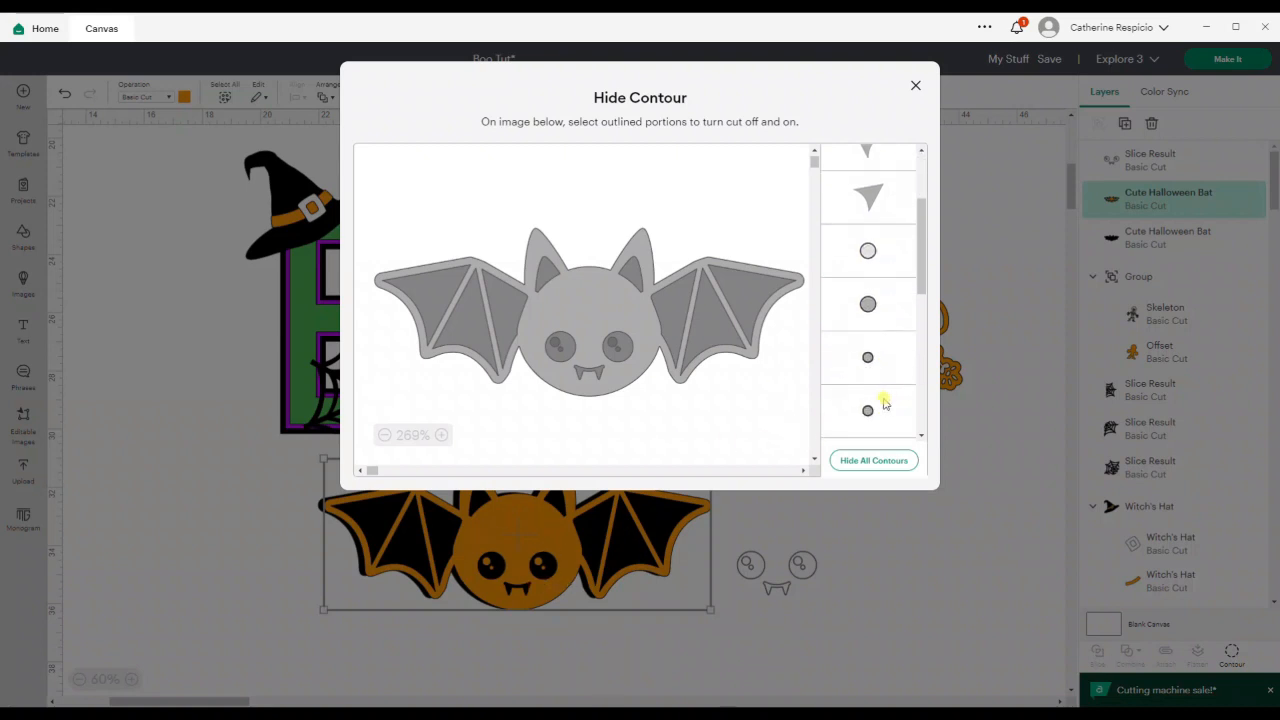
pyautogui.click(613, 359)
pyautogui.scroll(-3, 857, 408)
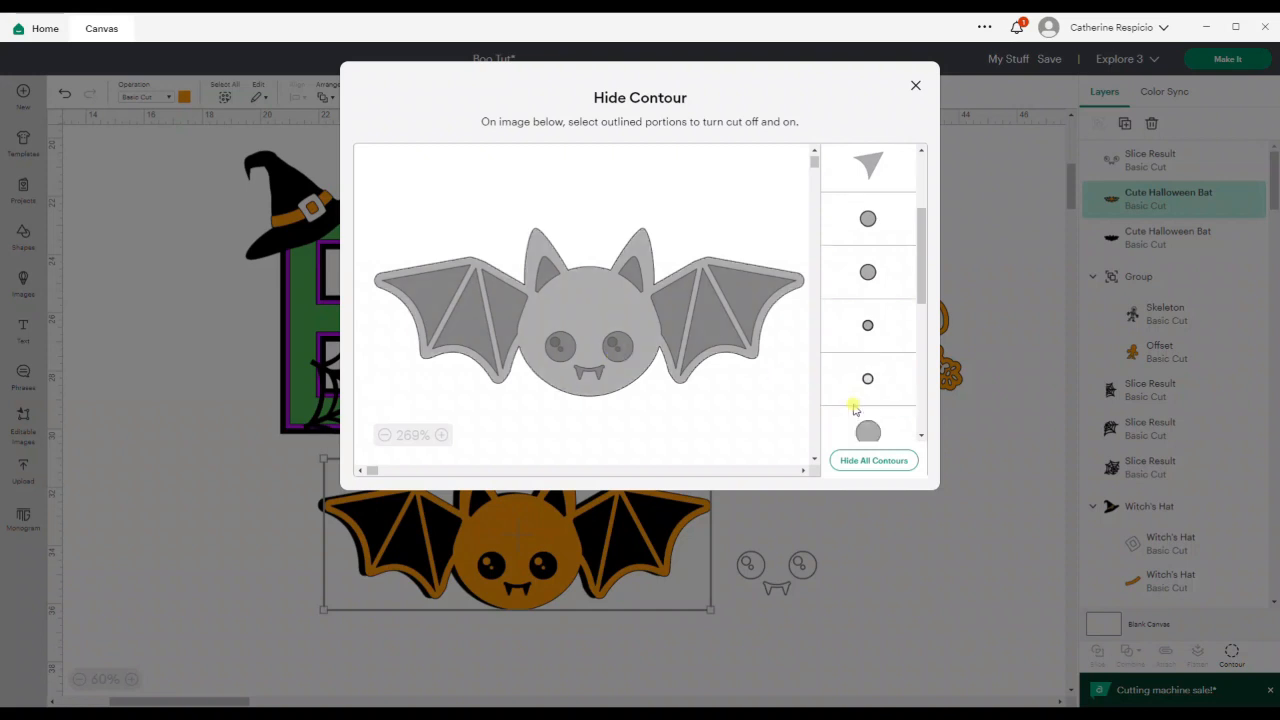
pyautogui.click(868, 337)
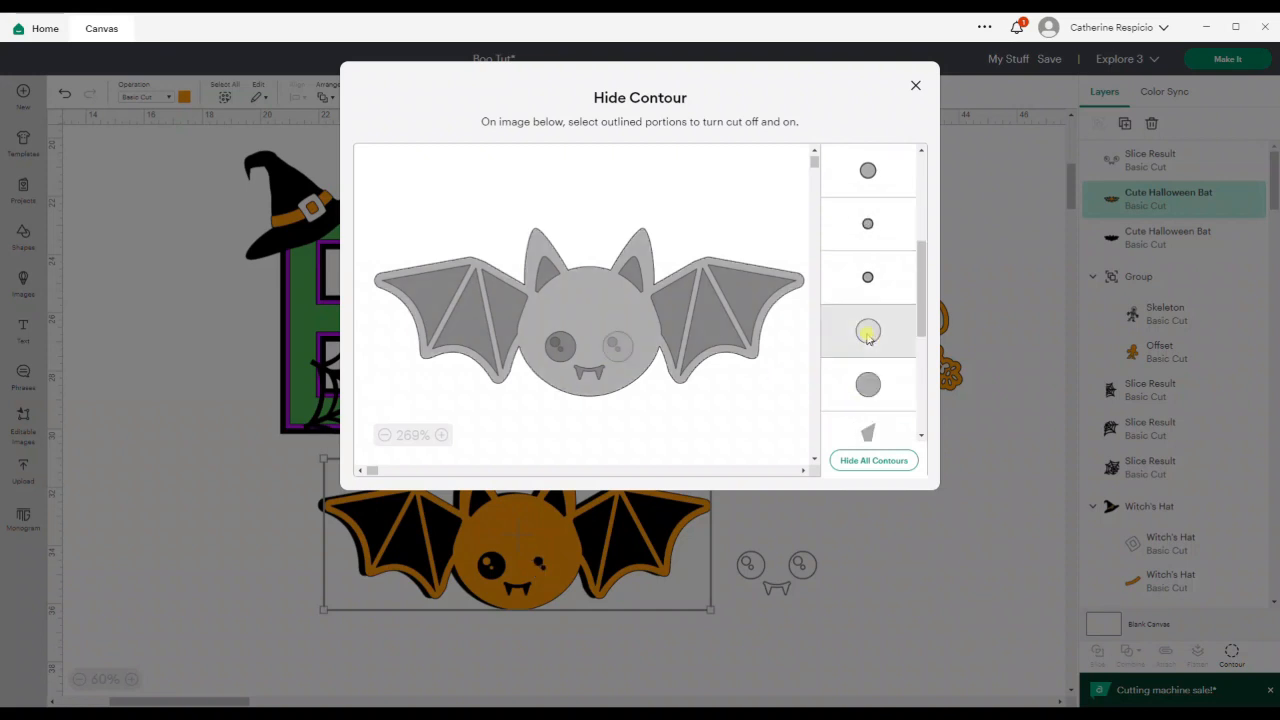
pyautogui.click(866, 388)
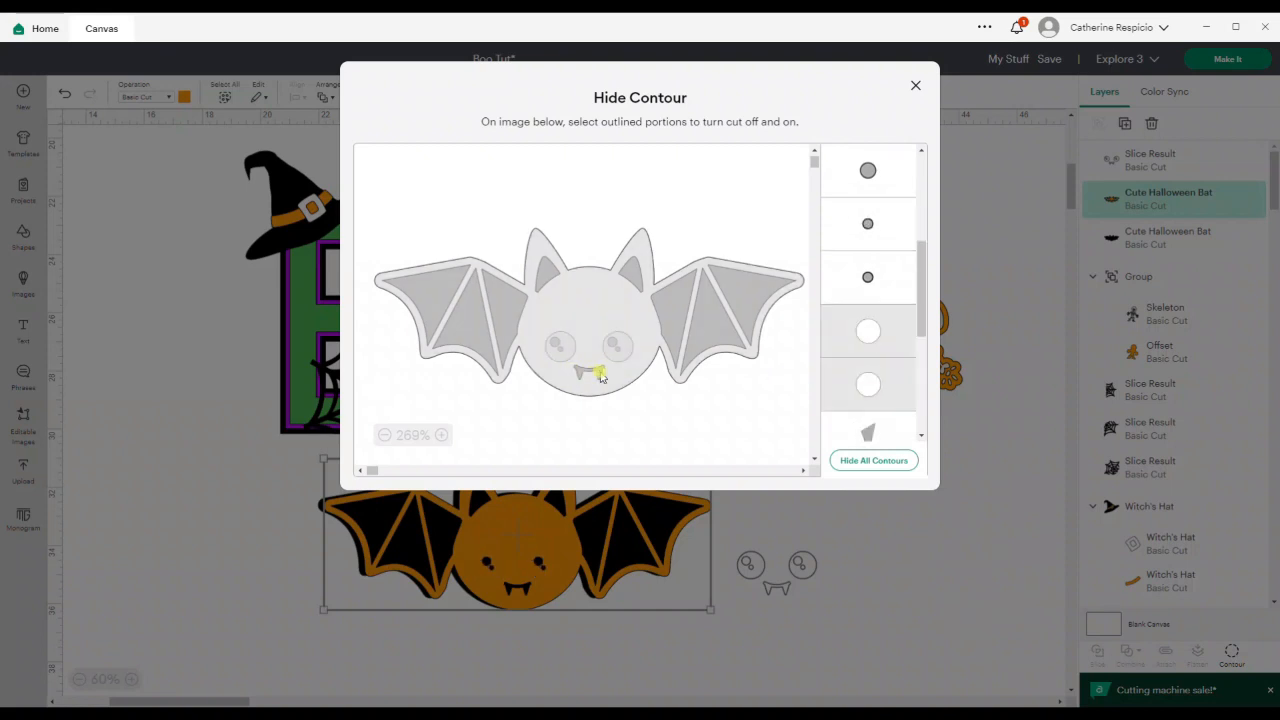
pyautogui.scroll(-5, 869, 400)
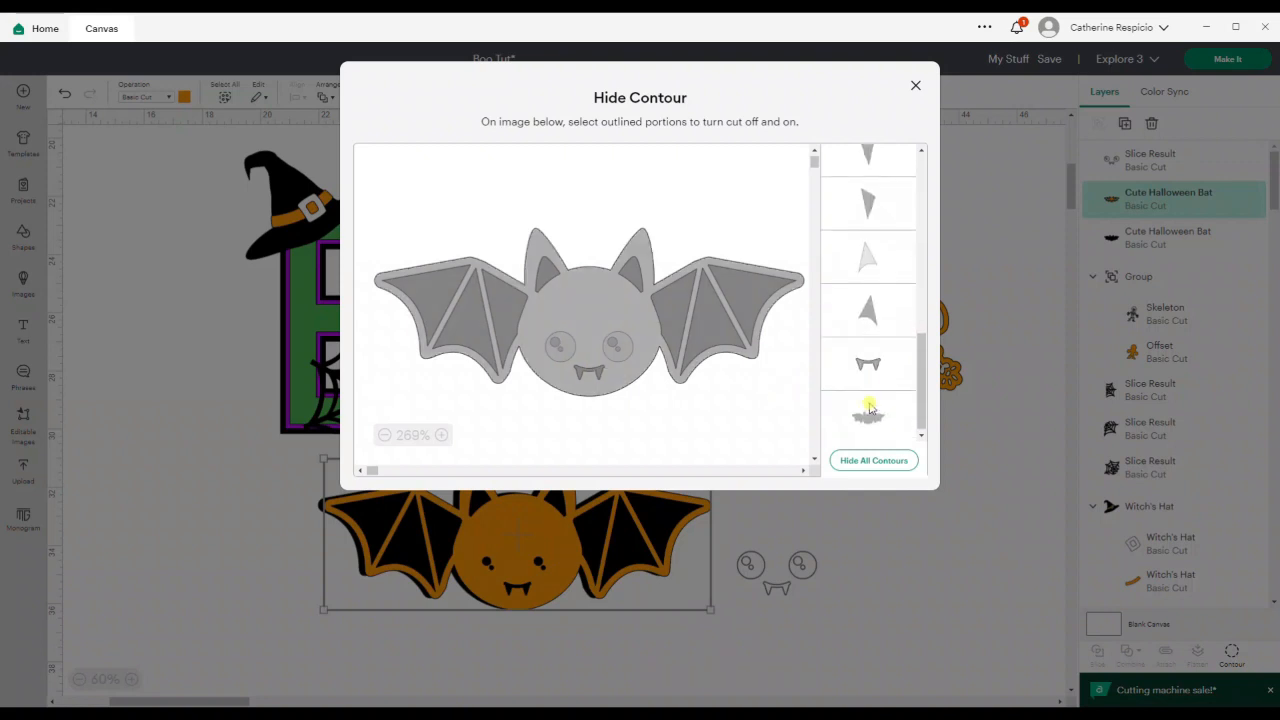
pyautogui.click(867, 362)
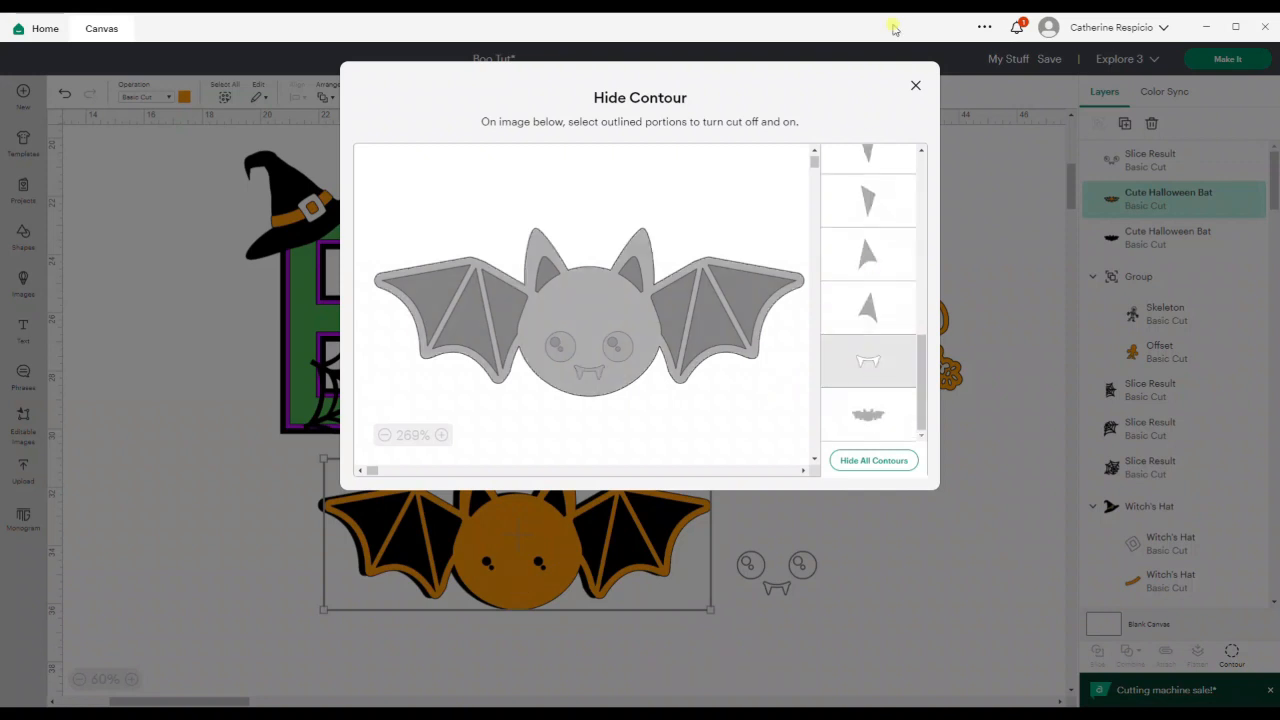
pyautogui.click(915, 88)
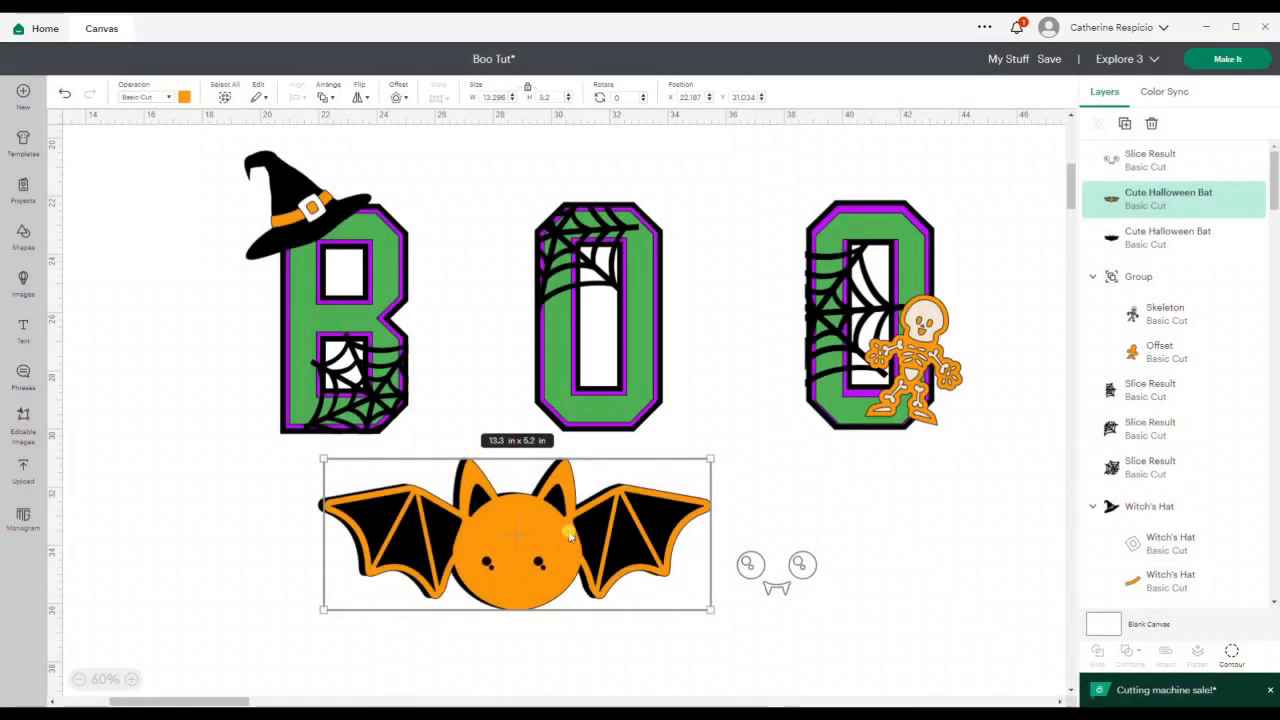
# Align the orange bat over the black silhouette and place the white eyes and fangs on its face.
pyautogui.moveTo(569, 537); pyautogui.dragTo(560, 537)
pyautogui.moveTo(779, 573); pyautogui.dragTo(534, 570)
pyautogui.click(663, 600)
pyautogui.click(774, 563)
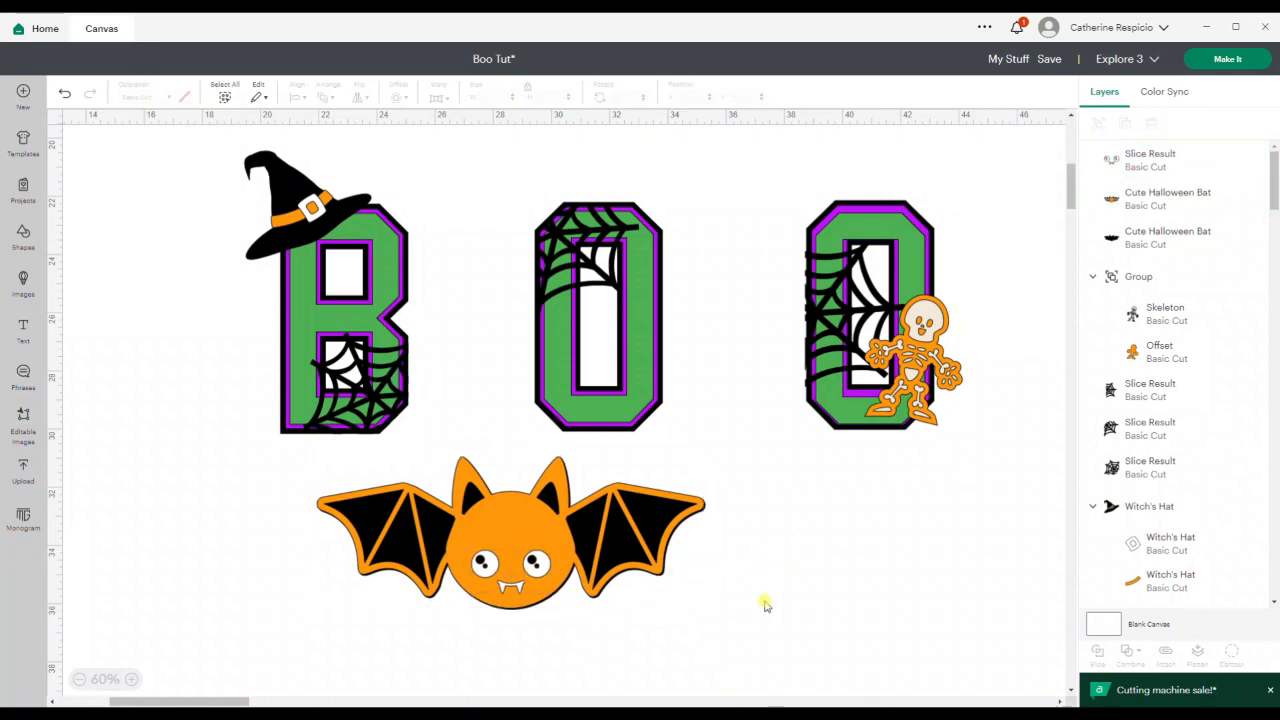
# Center all three bat layers on each other and move the white eyes and fangs back down over the pupils.
pyautogui.moveTo(765, 605); pyautogui.dragTo(484, 508)
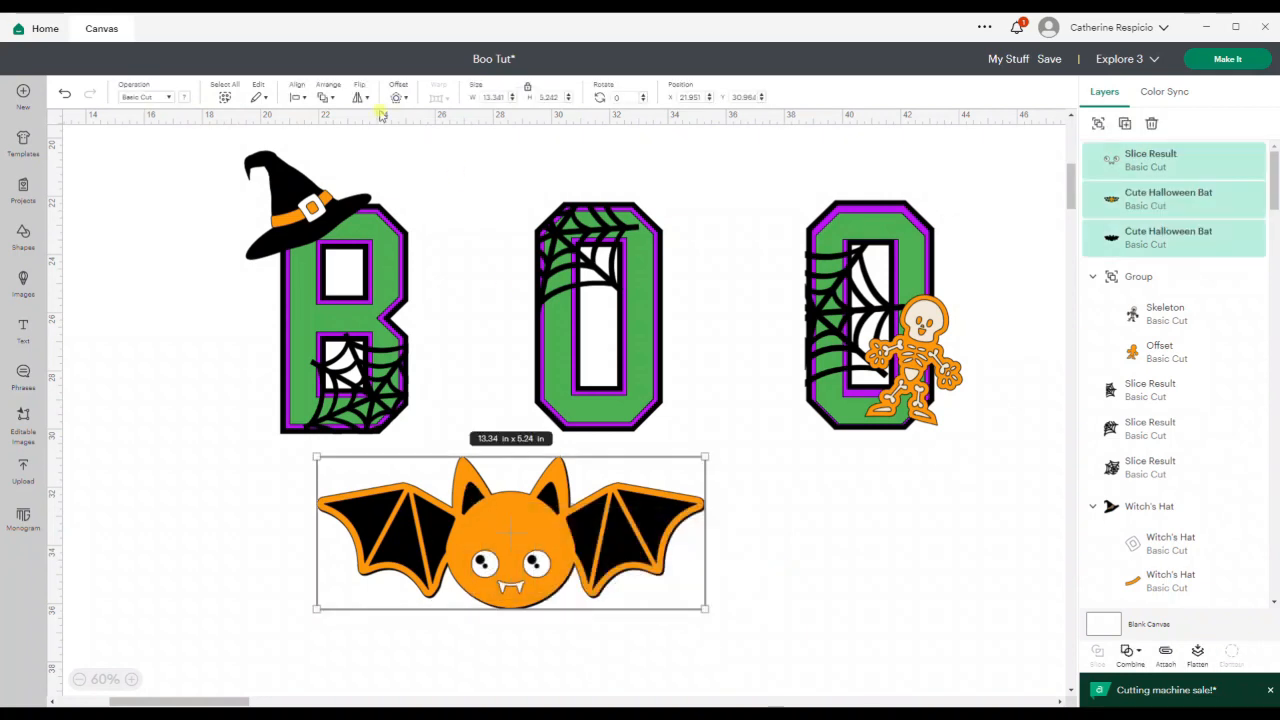
pyautogui.click(300, 97)
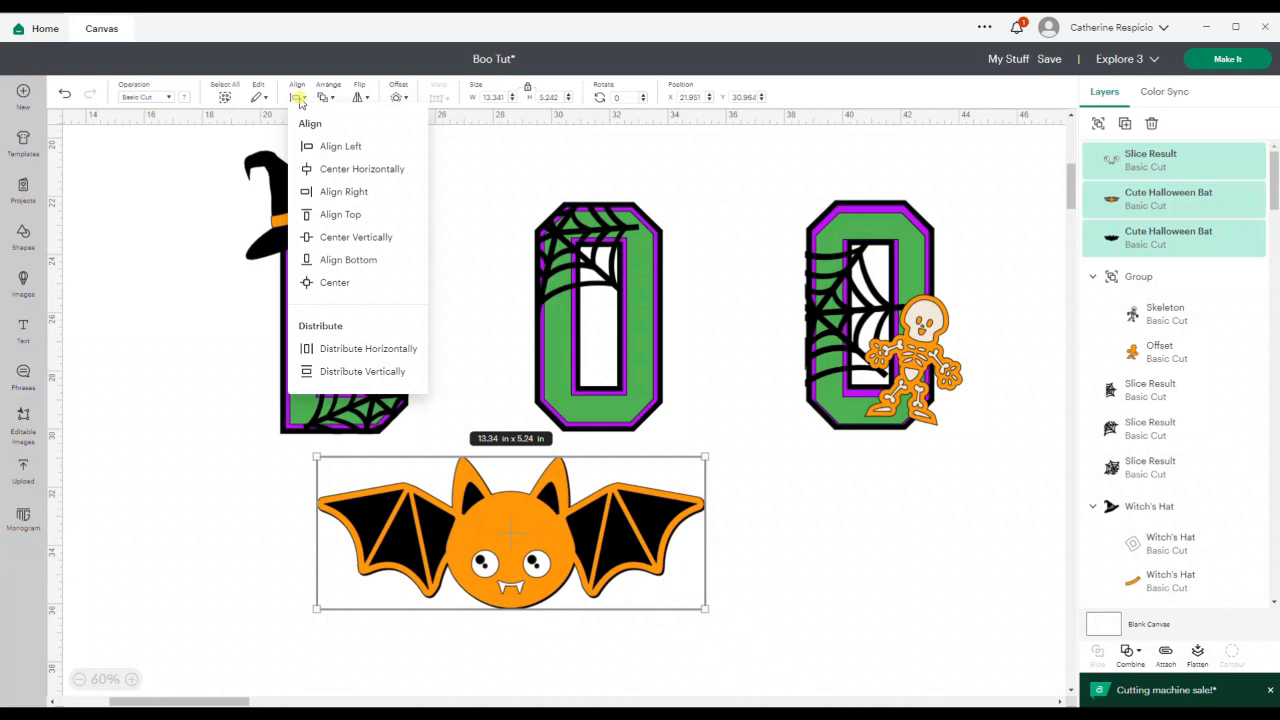
pyautogui.click(337, 283)
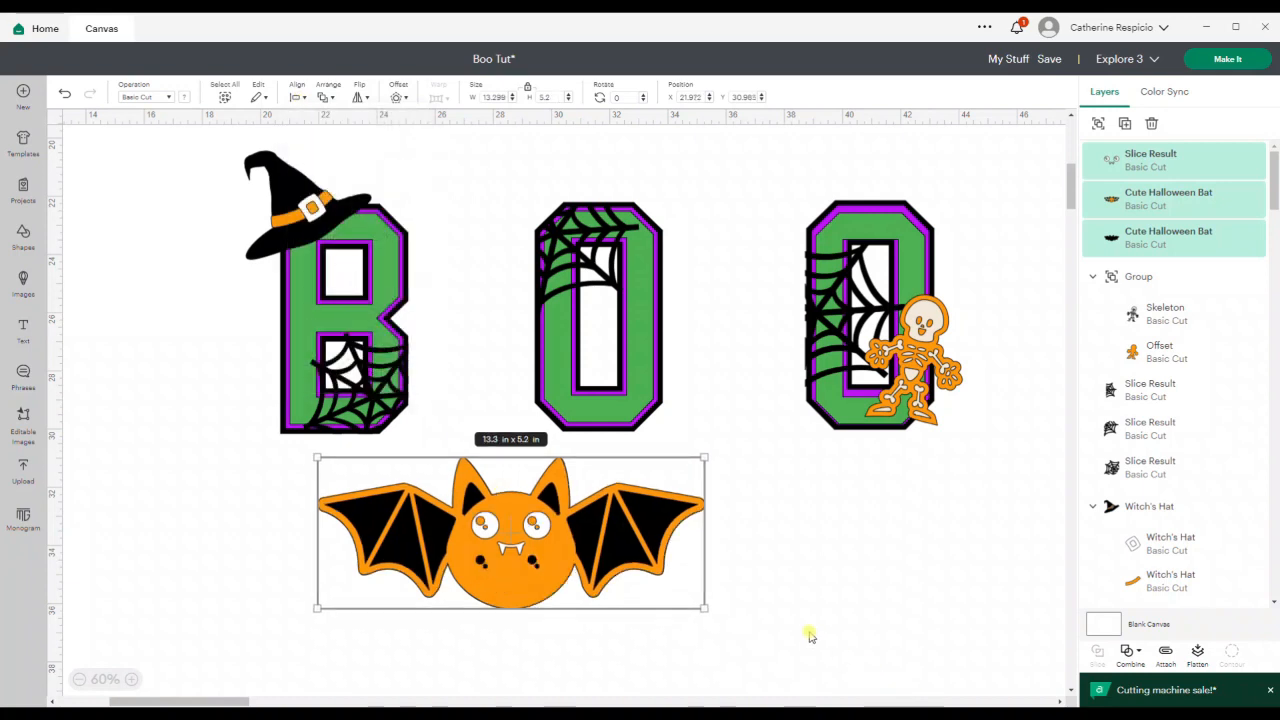
pyautogui.click(809, 634)
pyautogui.moveTo(535, 530); pyautogui.dragTo(534, 571)
pyautogui.click(660, 594)
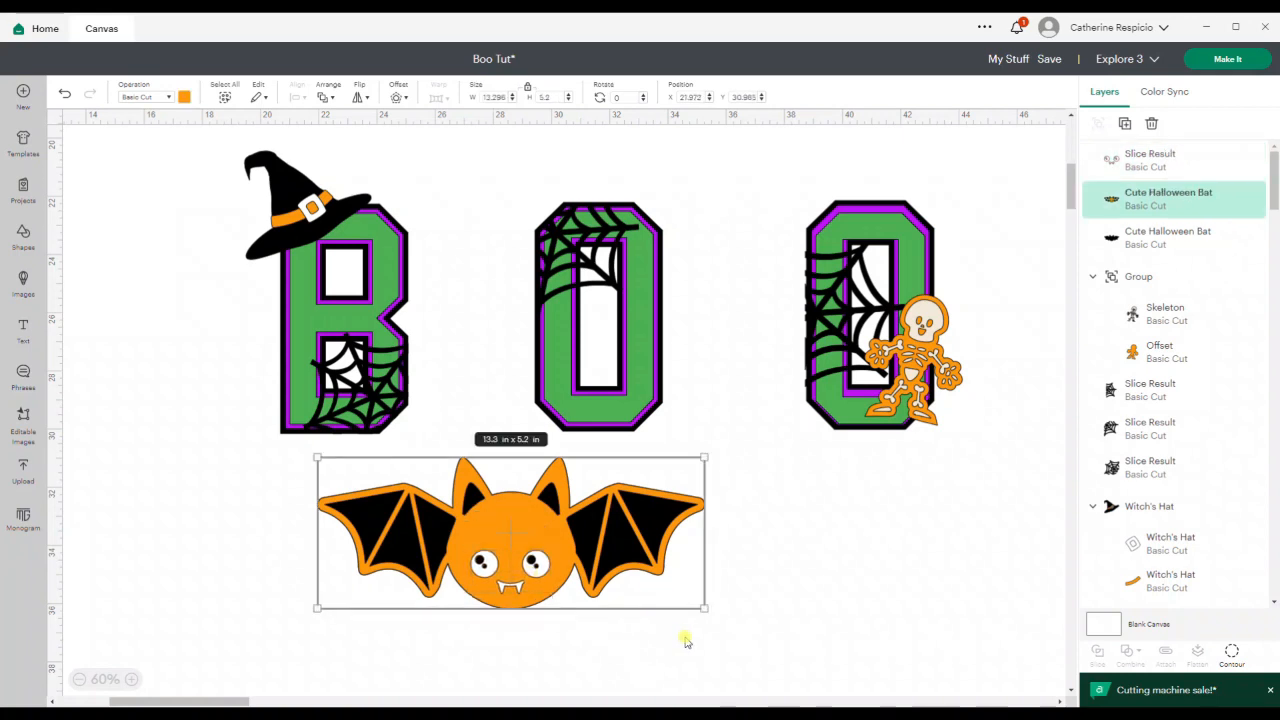
# Group the three bat layers and scale the group down to about 6.8 in wide.
pyautogui.click(808, 623)
pyautogui.moveTo(785, 633); pyautogui.dragTo(373, 455)
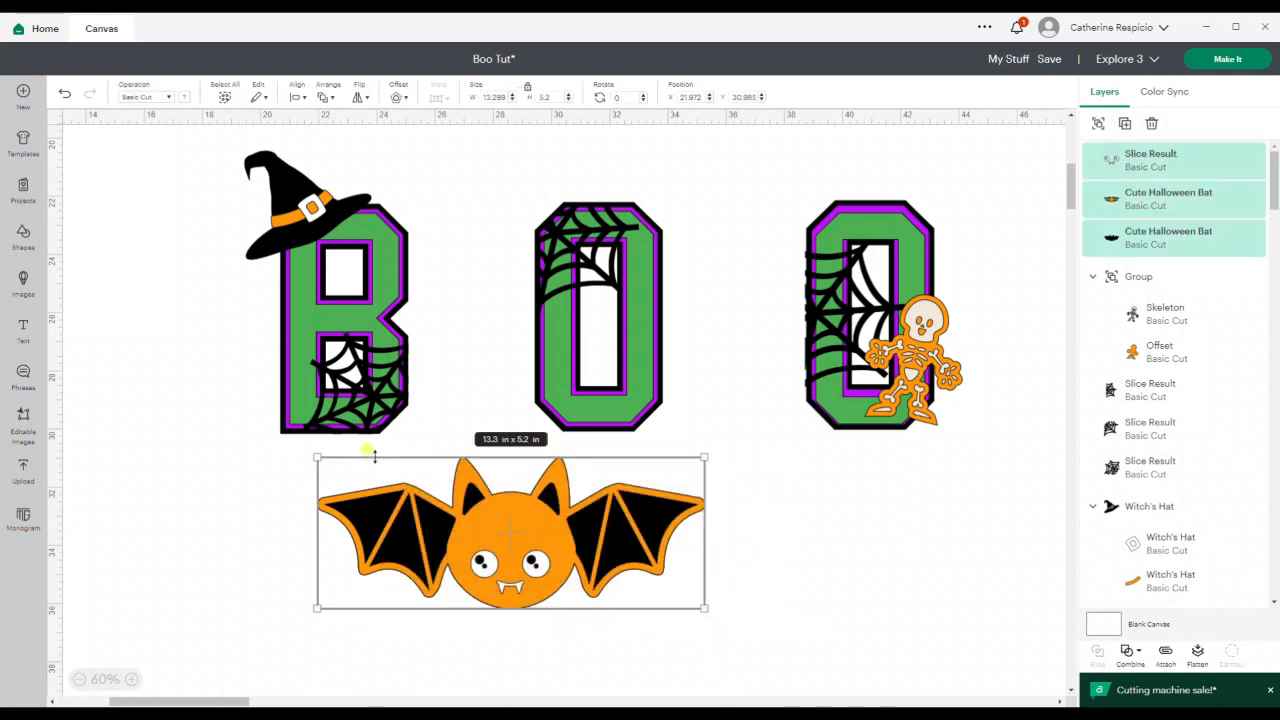
pyautogui.click(1095, 123)
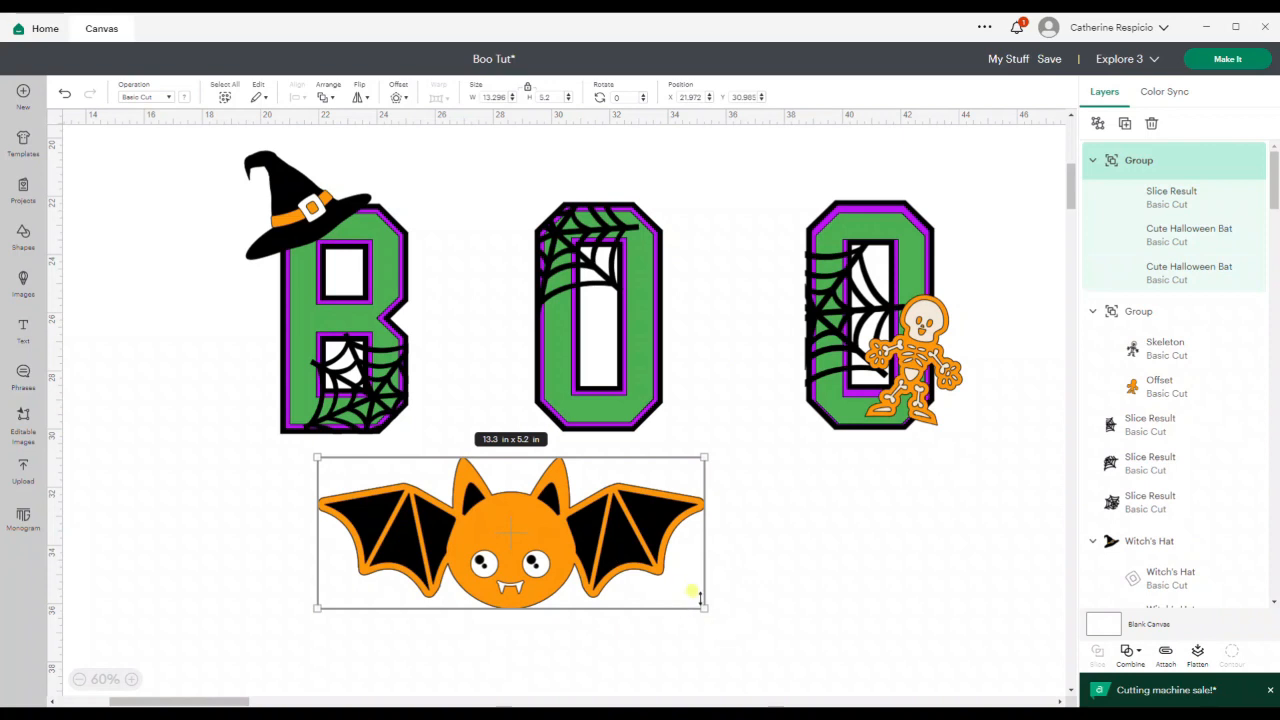
pyautogui.moveTo(698, 606); pyautogui.dragTo(508, 506)
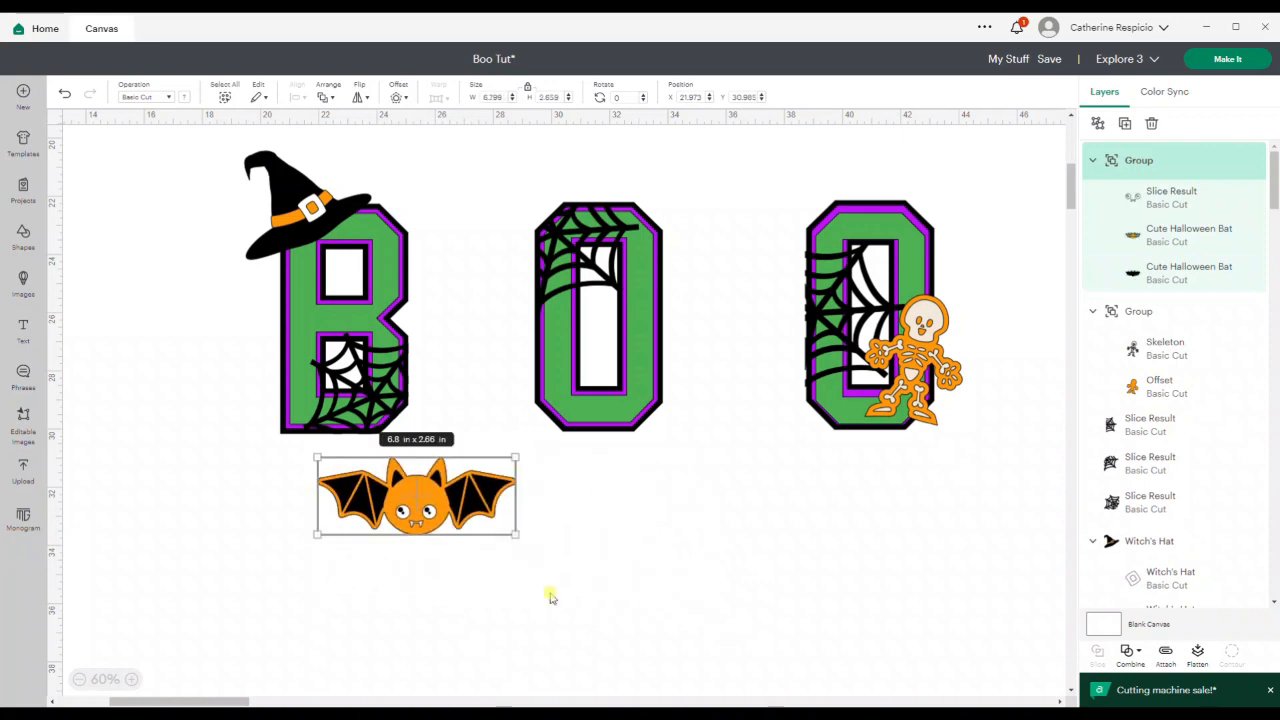
pyautogui.click(558, 594)
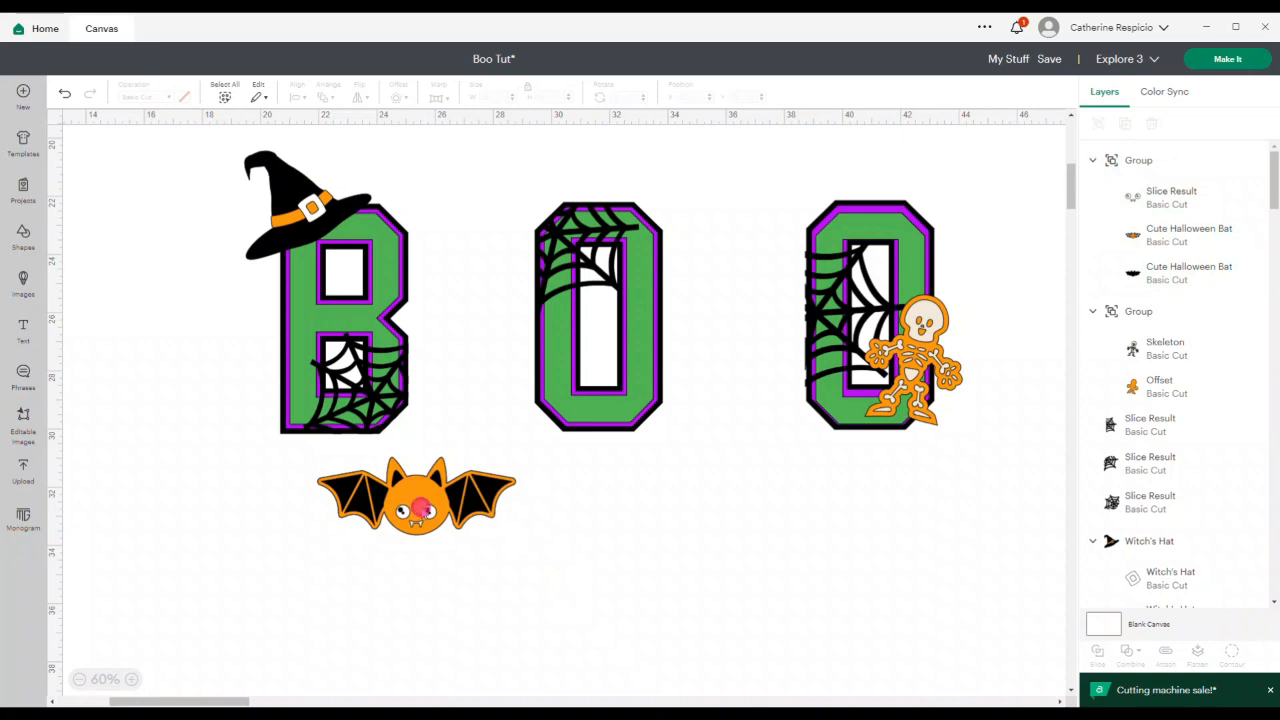
# Place the bat over the lower part of the middle letter O, shrink it to about 5.8 in wide and tilt it clockwise.
pyautogui.moveTo(422, 510); pyautogui.dragTo(636, 385)
pyautogui.moveTo(730, 410); pyautogui.dragTo(701, 407)
pyautogui.moveTo(622, 369); pyautogui.dragTo(638, 385)
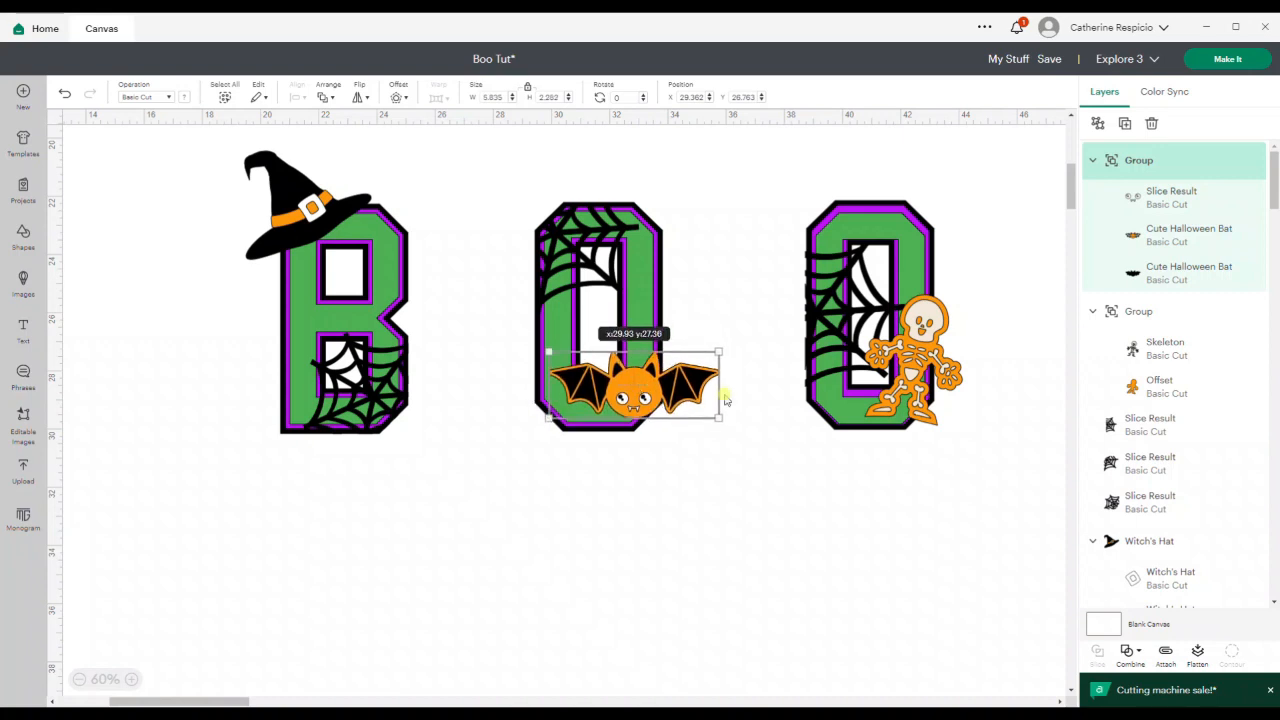
pyautogui.moveTo(726, 400); pyautogui.dragTo(726, 400)
pyautogui.moveTo(718, 420); pyautogui.dragTo(706, 463)
pyautogui.moveTo(564, 327); pyautogui.dragTo(550, 313)
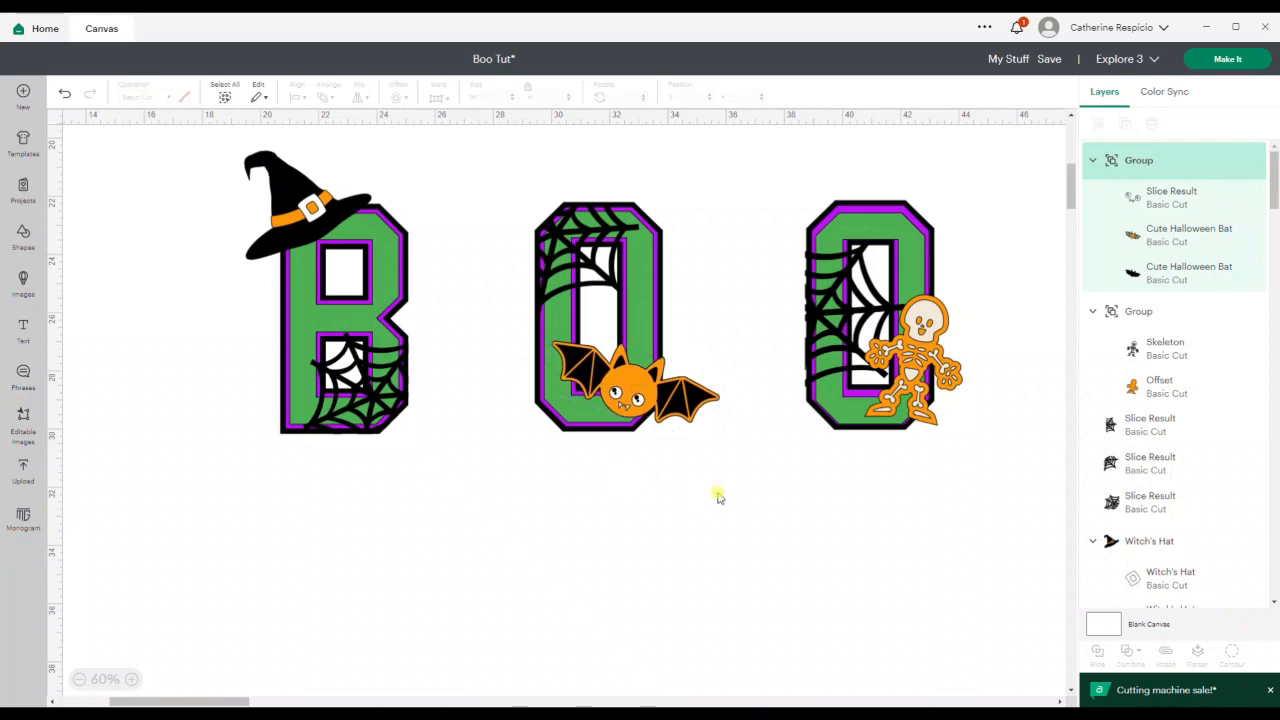
# Save the decorated BOO project under its existing name.
pyautogui.scroll(2, 718, 496)
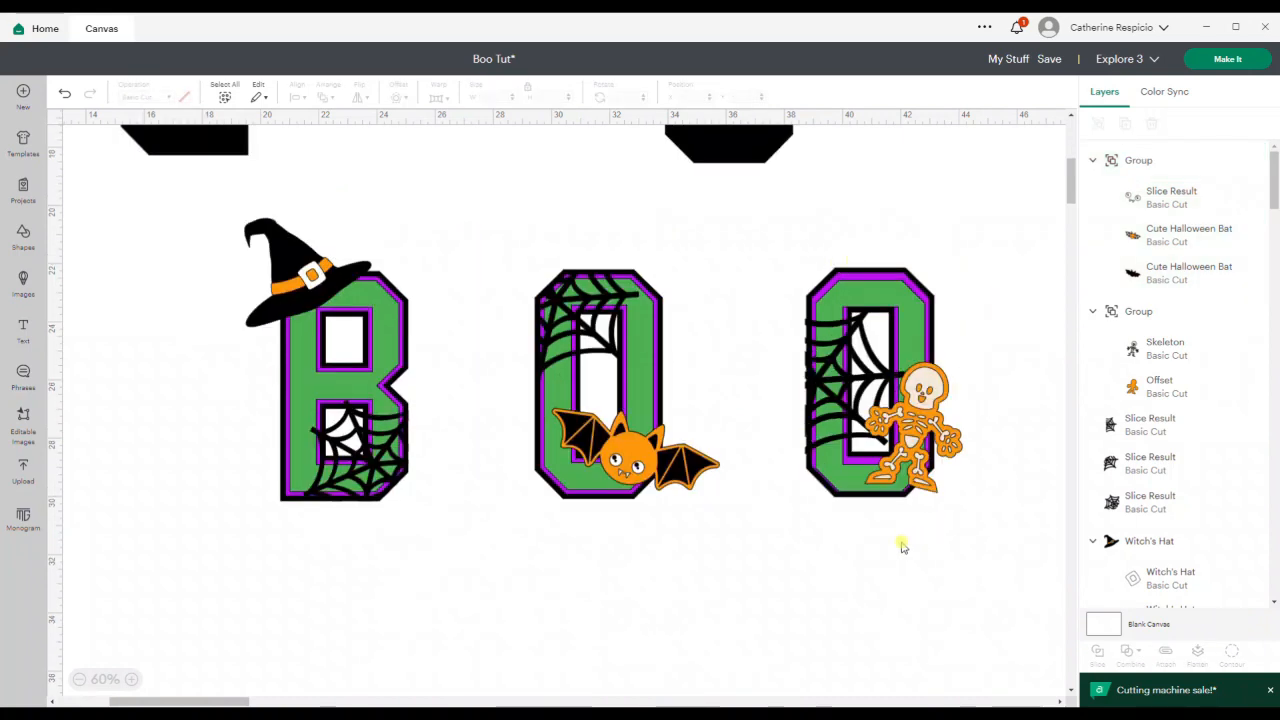
pyautogui.moveTo(598, 718)
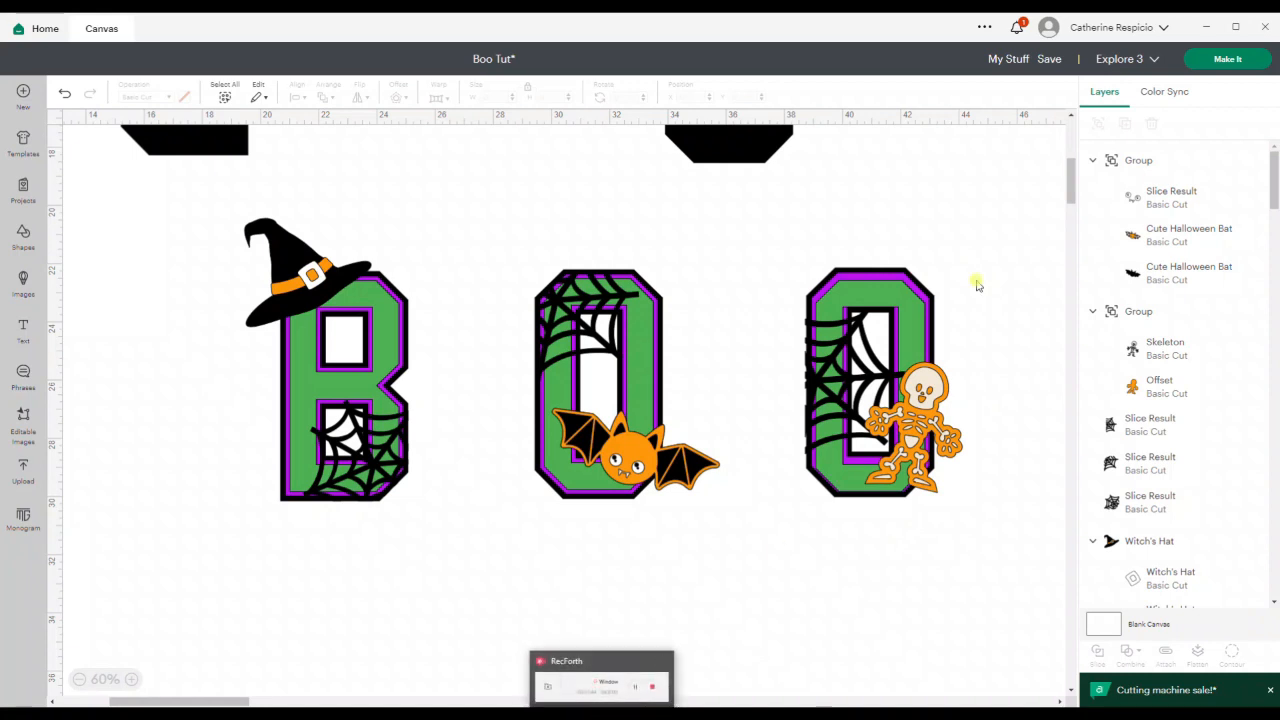
pyautogui.click(1052, 62)
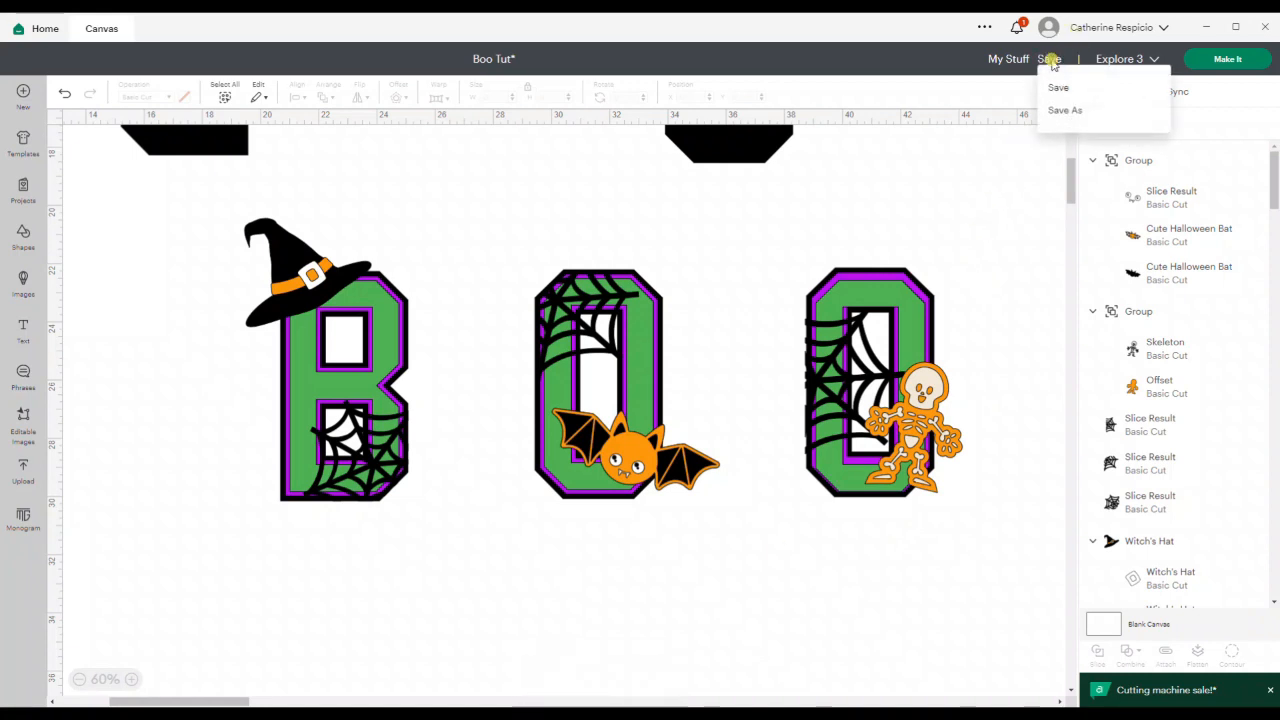
pyautogui.click(1056, 88)
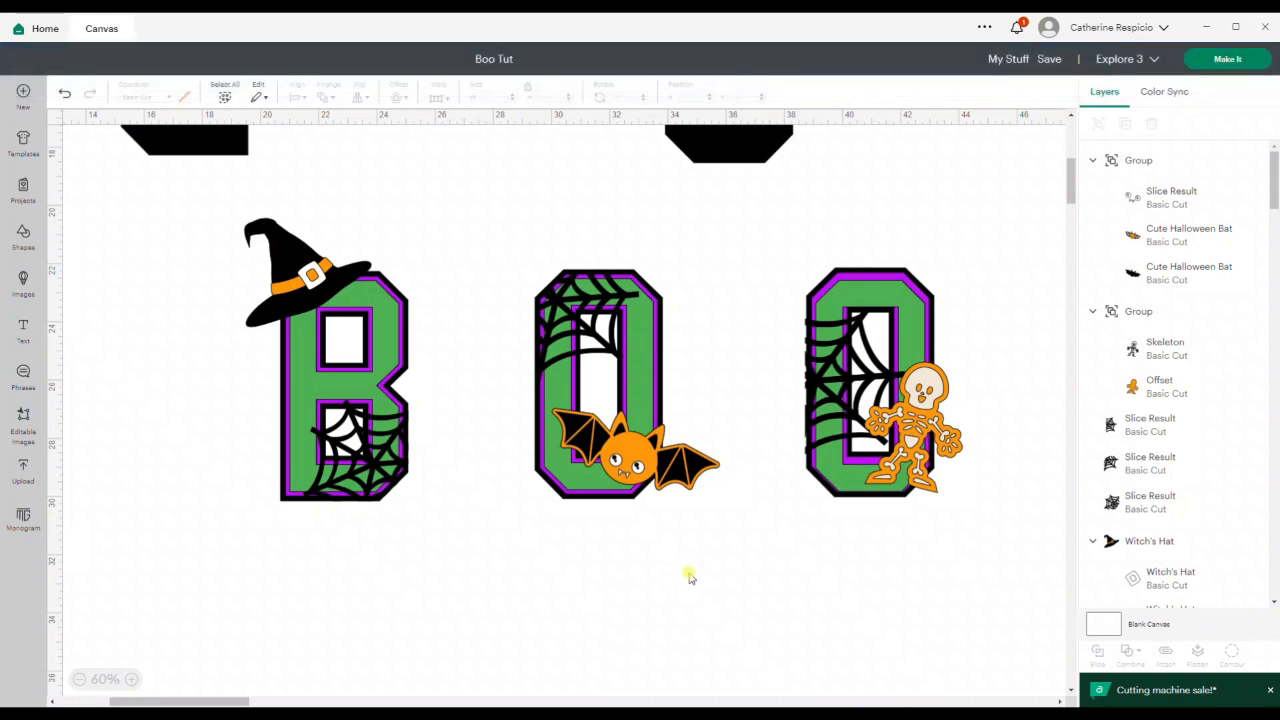
# Use Color Sync to merge the skeleton's cream #F2E9D9 into white #FFFFFF, then return to the layer list.
pyautogui.scroll(2, 689, 577)
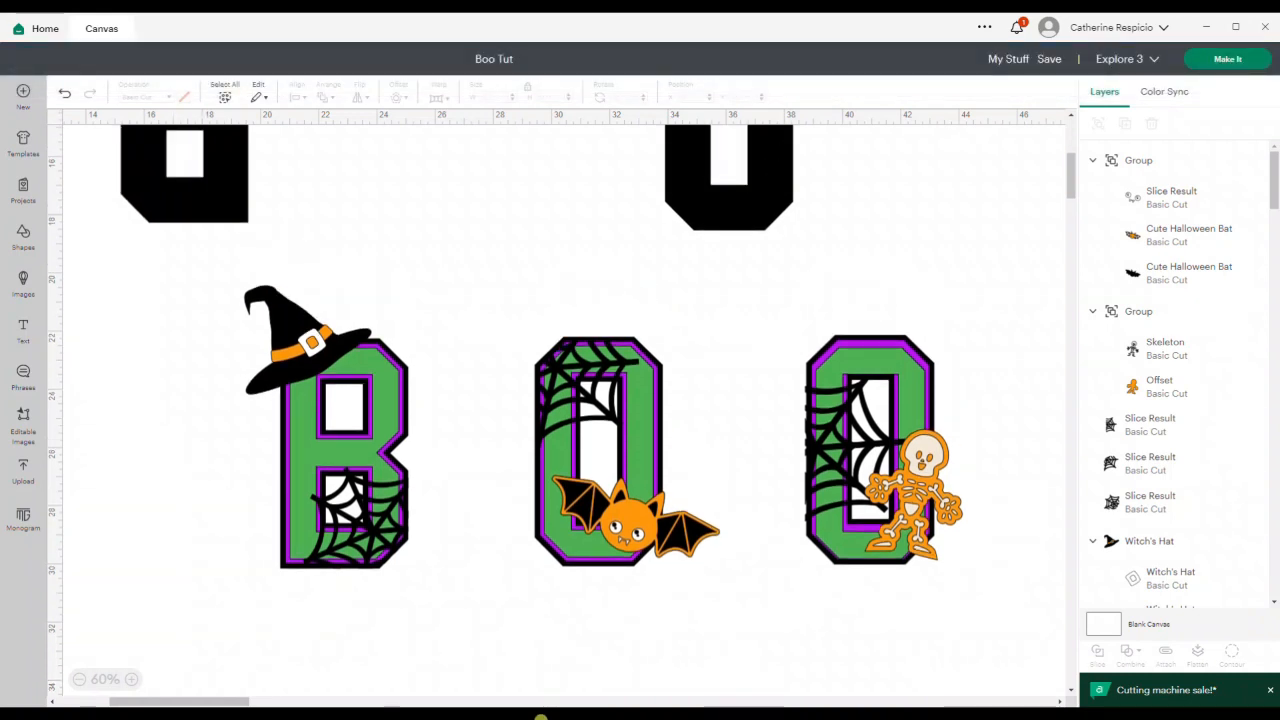
pyautogui.click(541, 718)
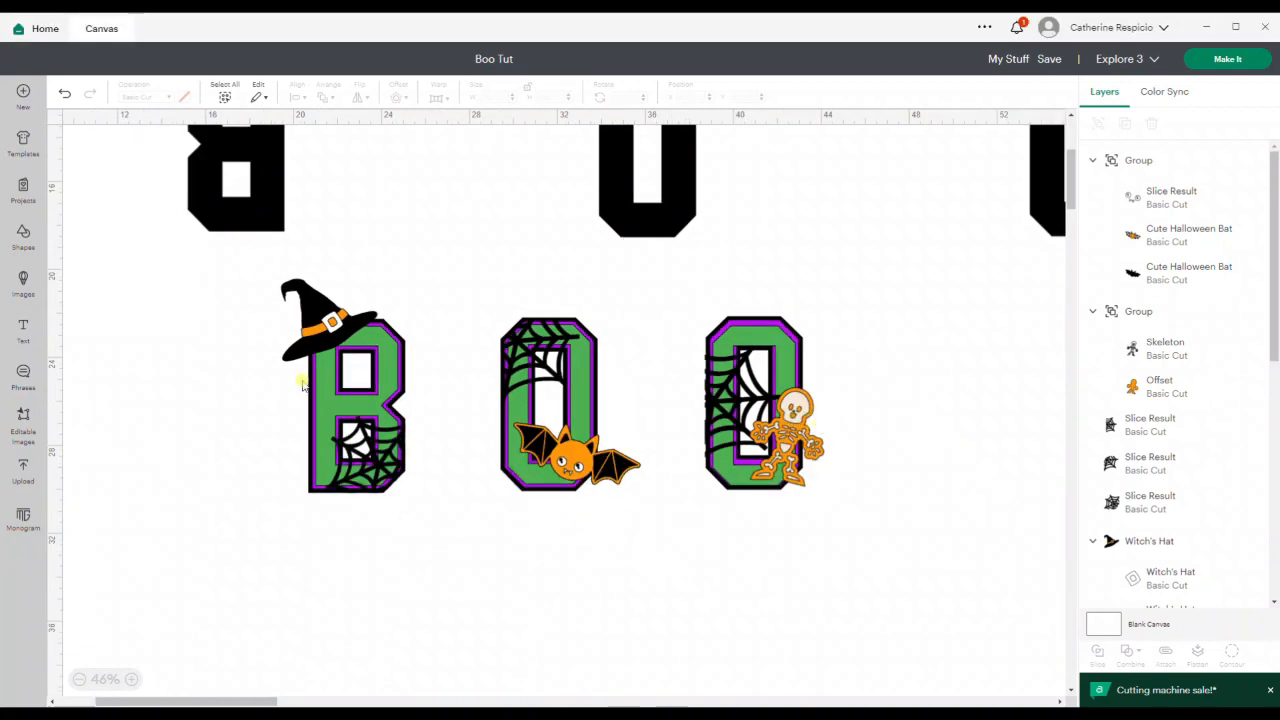
pyautogui.click(1178, 103)
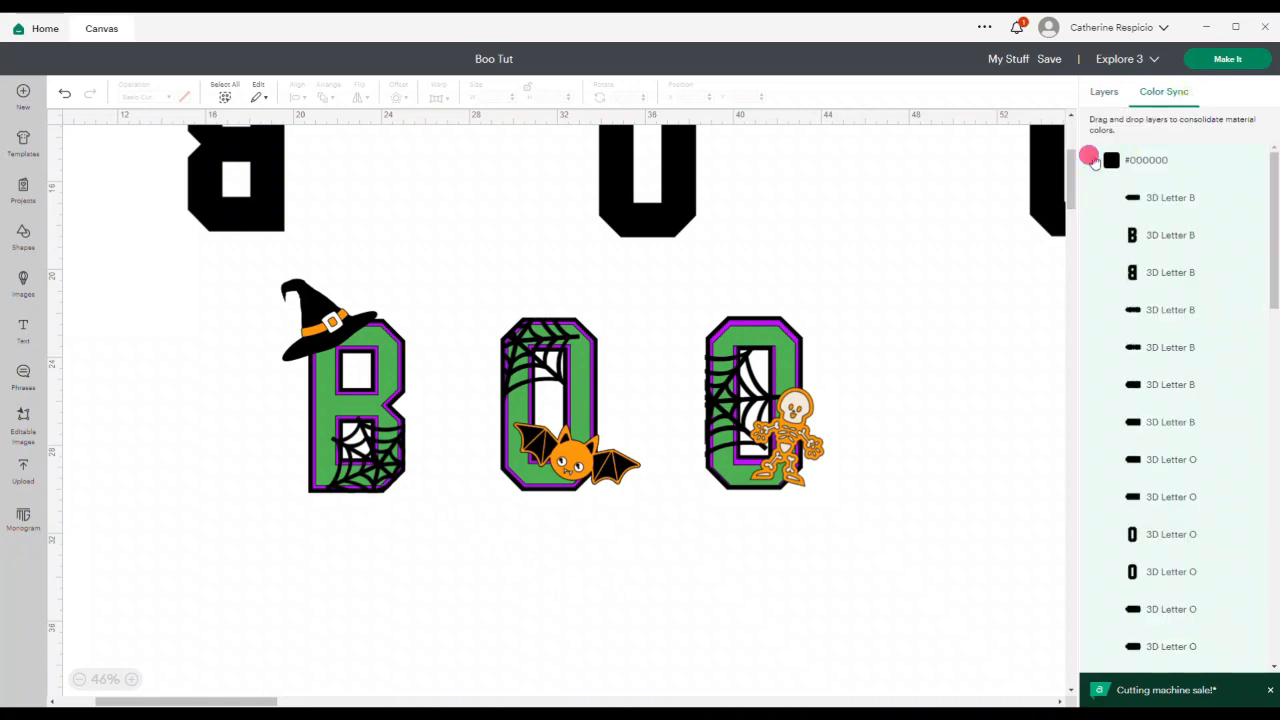
pyautogui.click(1090, 199)
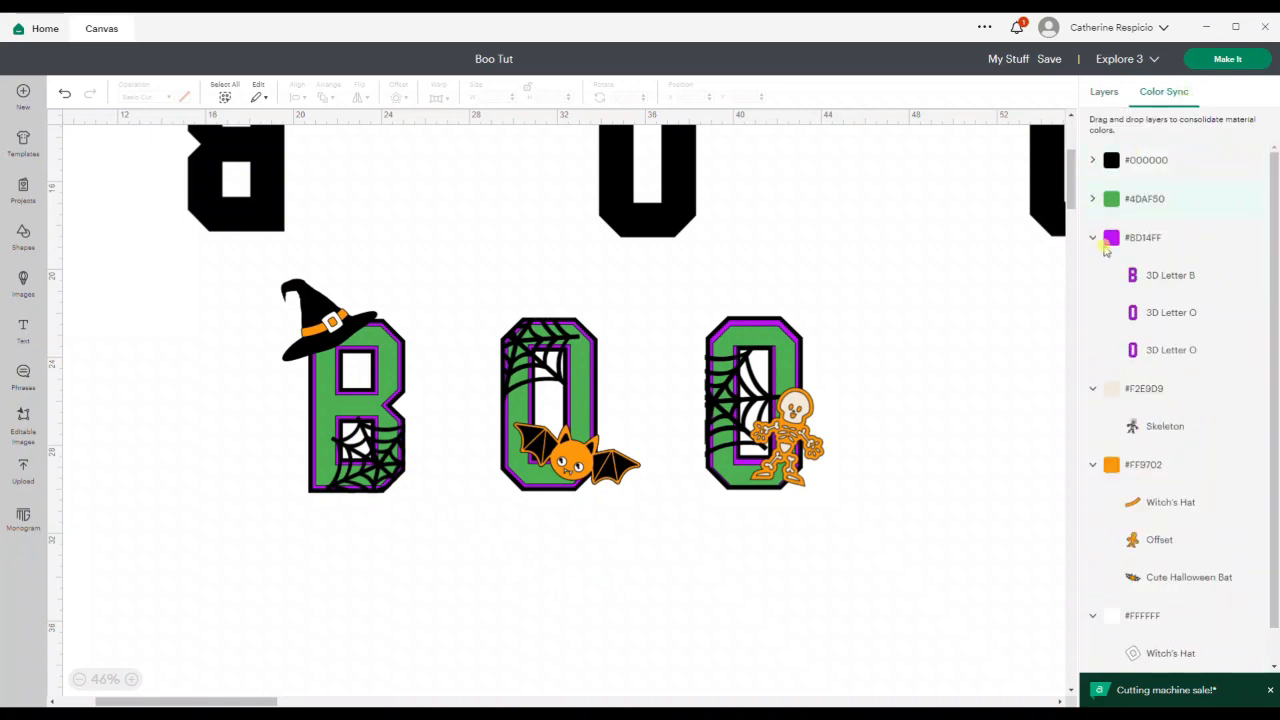
pyautogui.click(1092, 239)
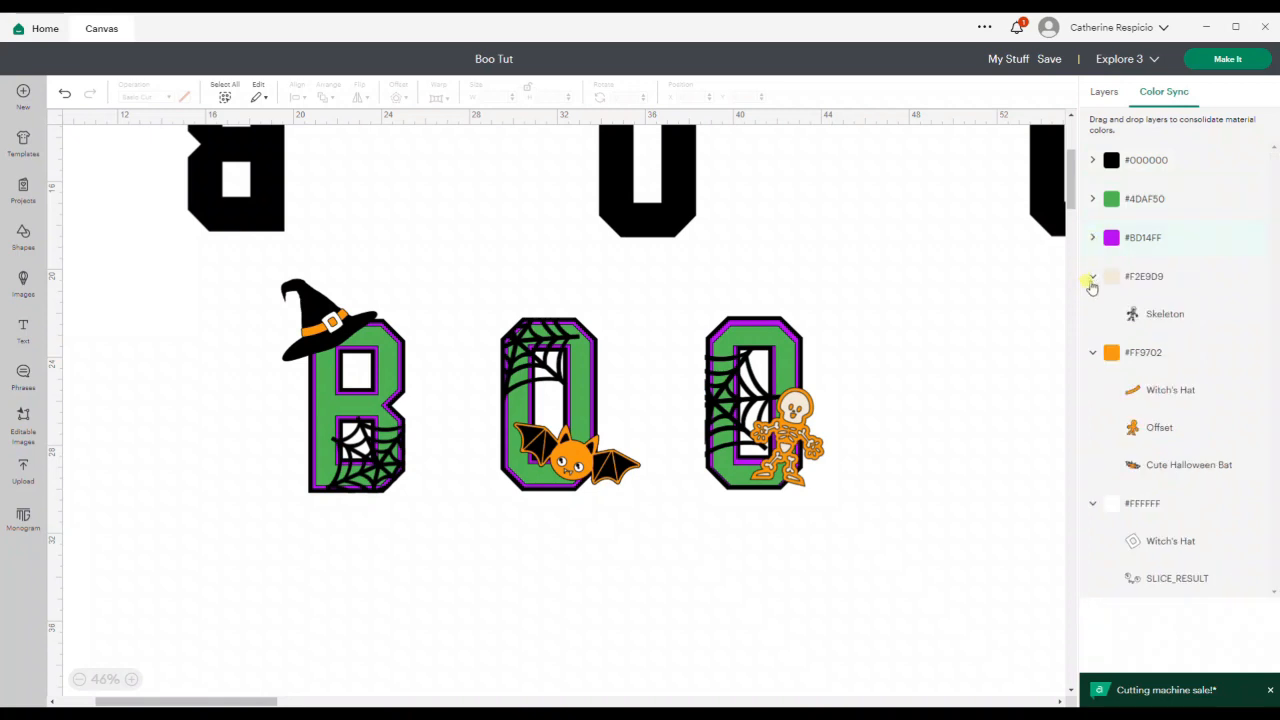
pyautogui.click(1091, 353)
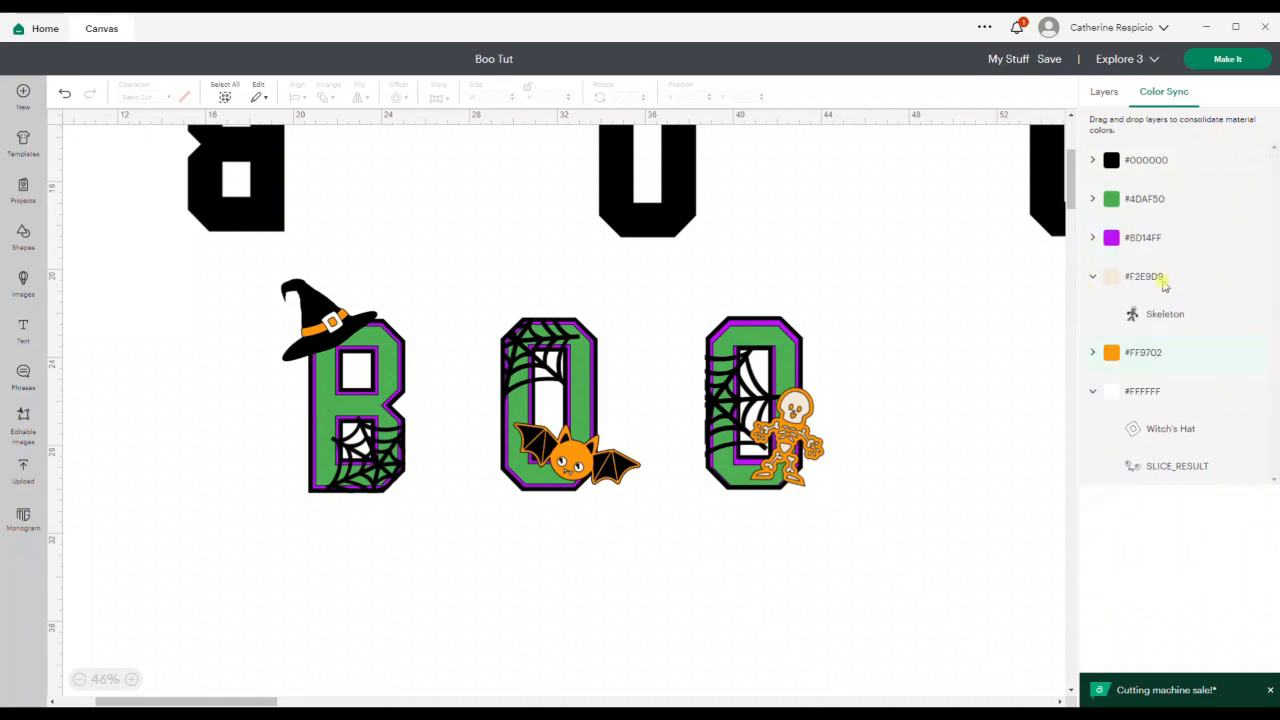
pyautogui.moveTo(1164, 284); pyautogui.dragTo(1161, 404)
pyautogui.moveTo(1147, 285); pyautogui.dragTo(1160, 427)
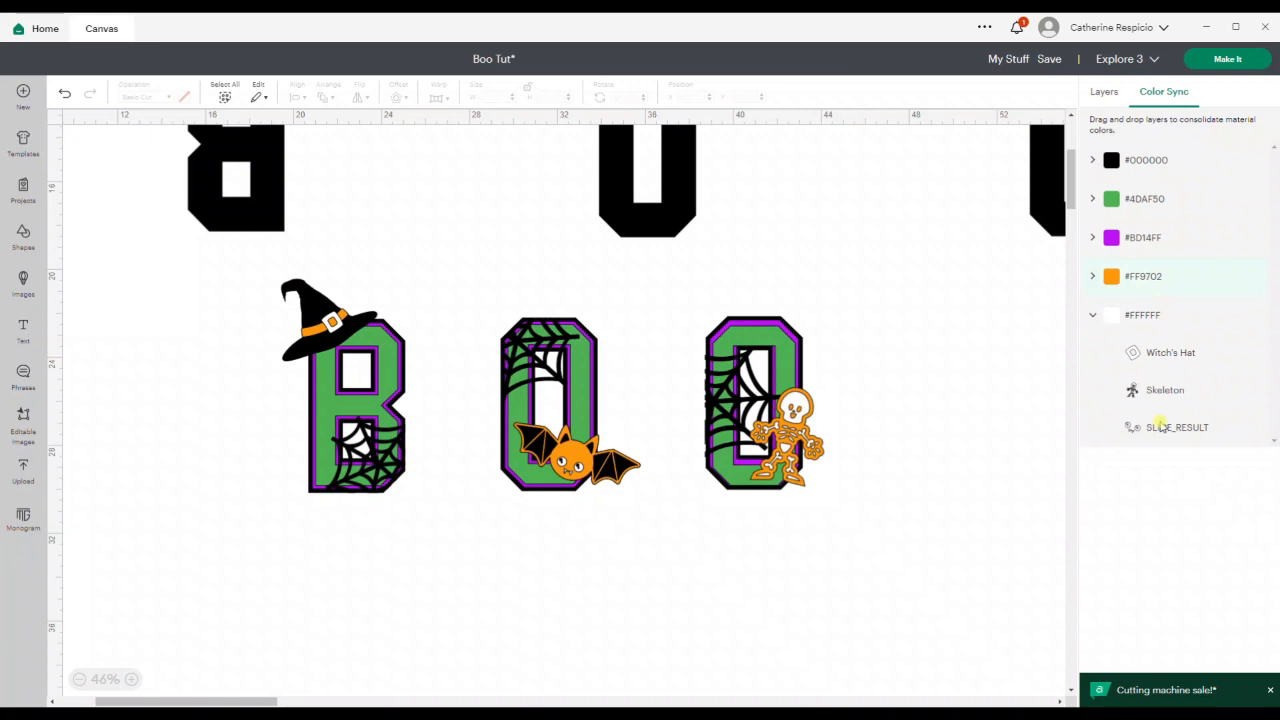
pyautogui.click(852, 426)
pyautogui.click(1100, 92)
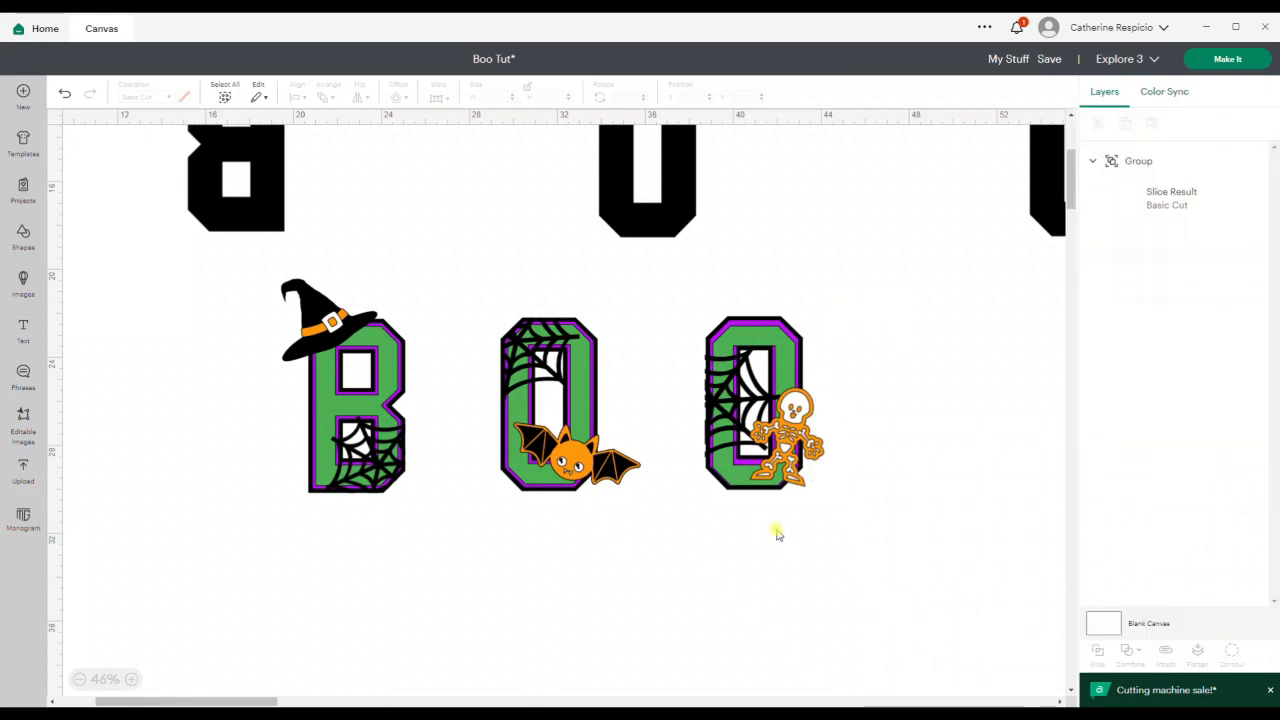
# Open the cutting mat preparation for the project and nudge the hat buckle closer to the skeleton on the white mat.
pyautogui.click(79, 680)
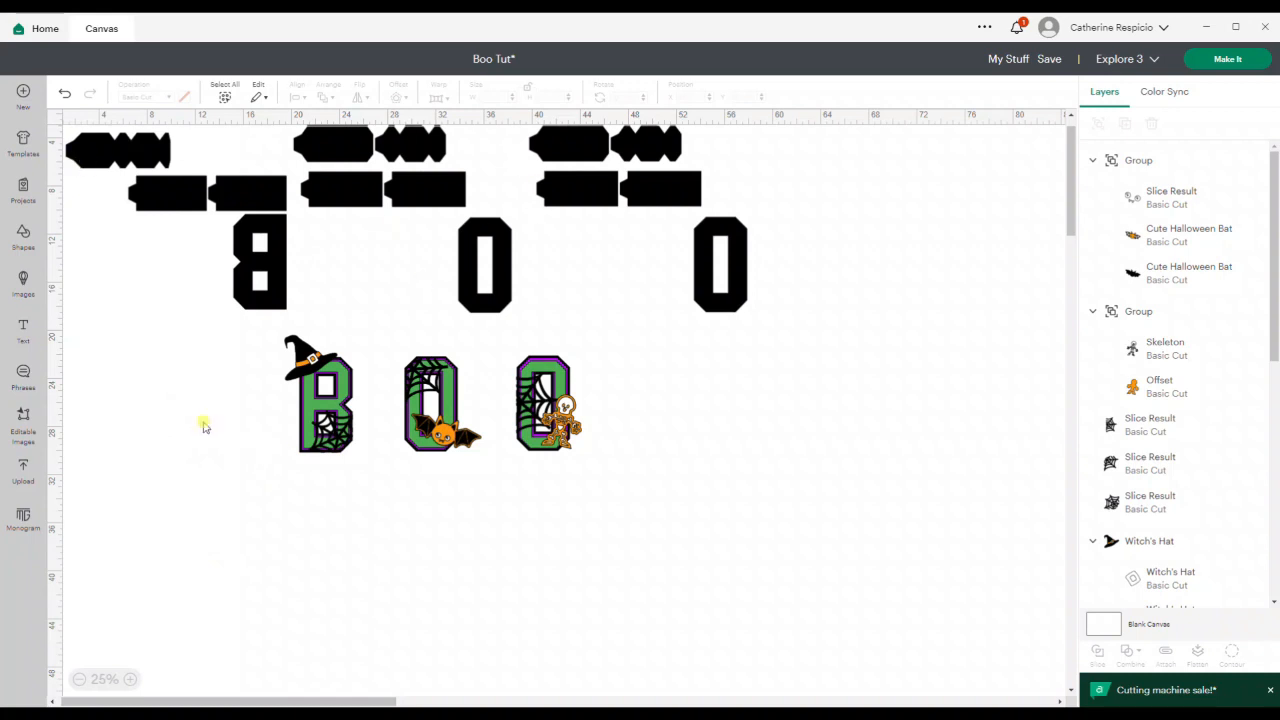
pyautogui.scroll(2, 203, 424)
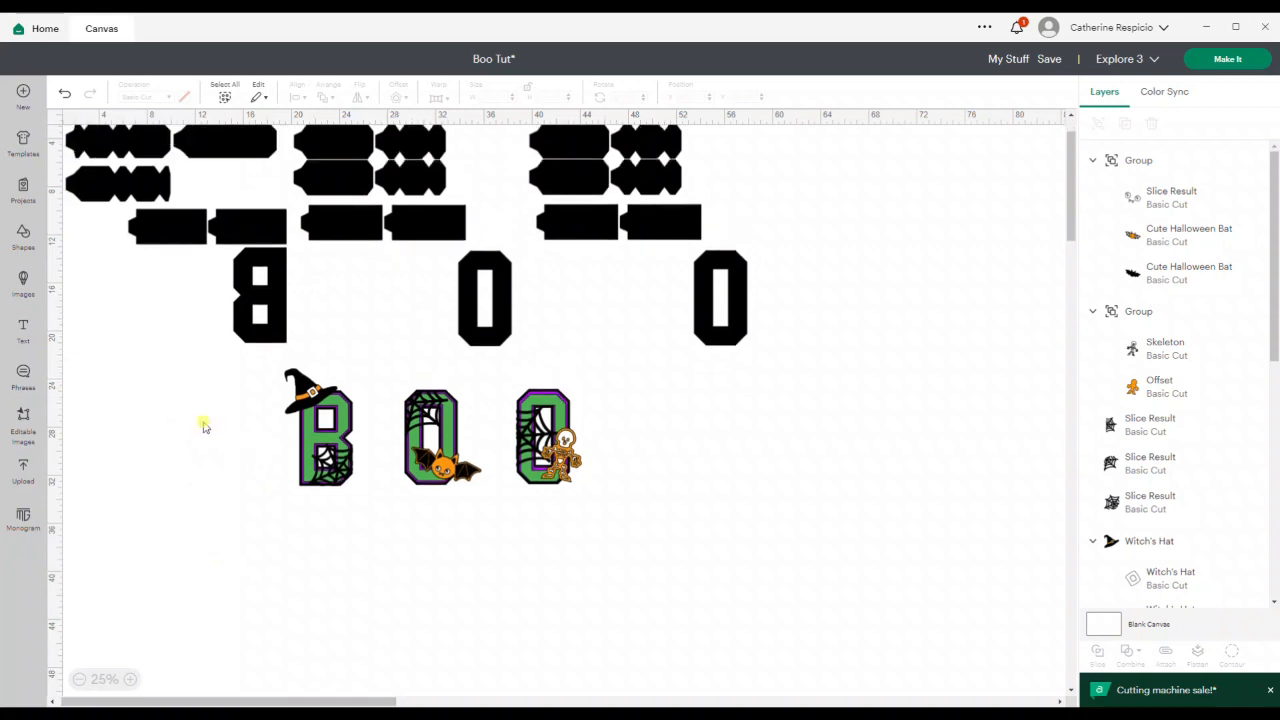
pyautogui.click(1225, 62)
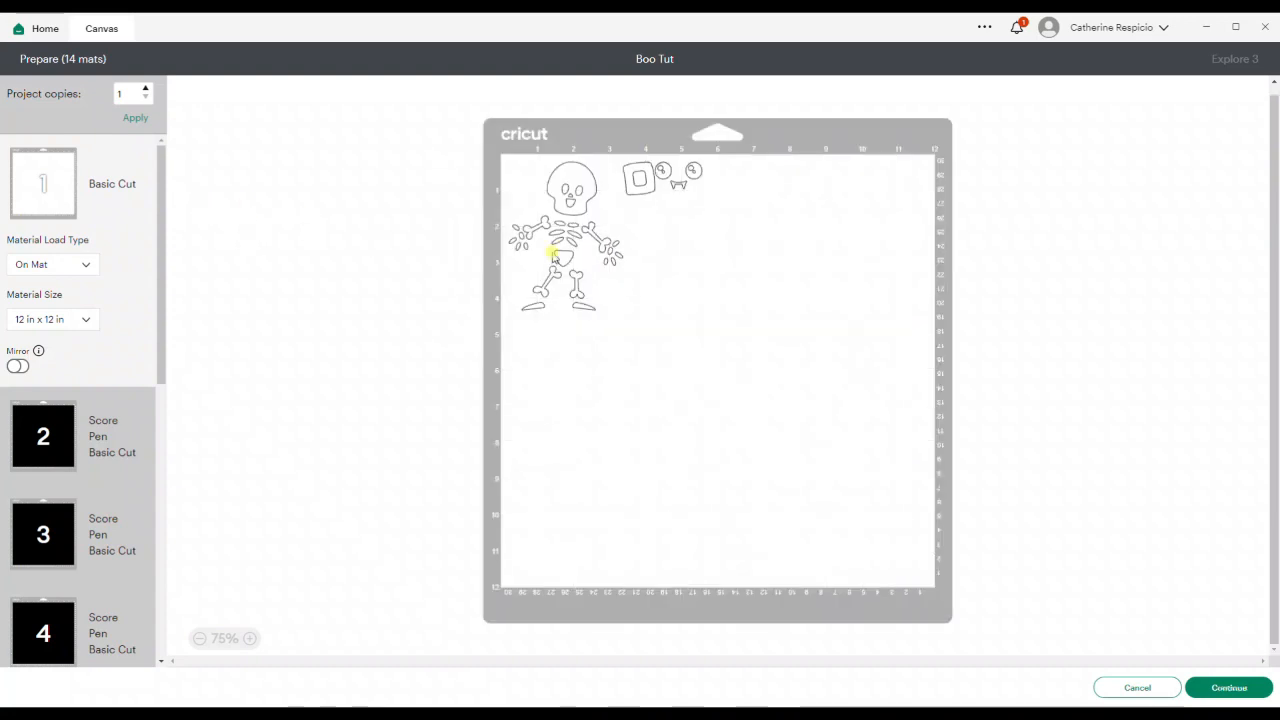
pyautogui.click(645, 197)
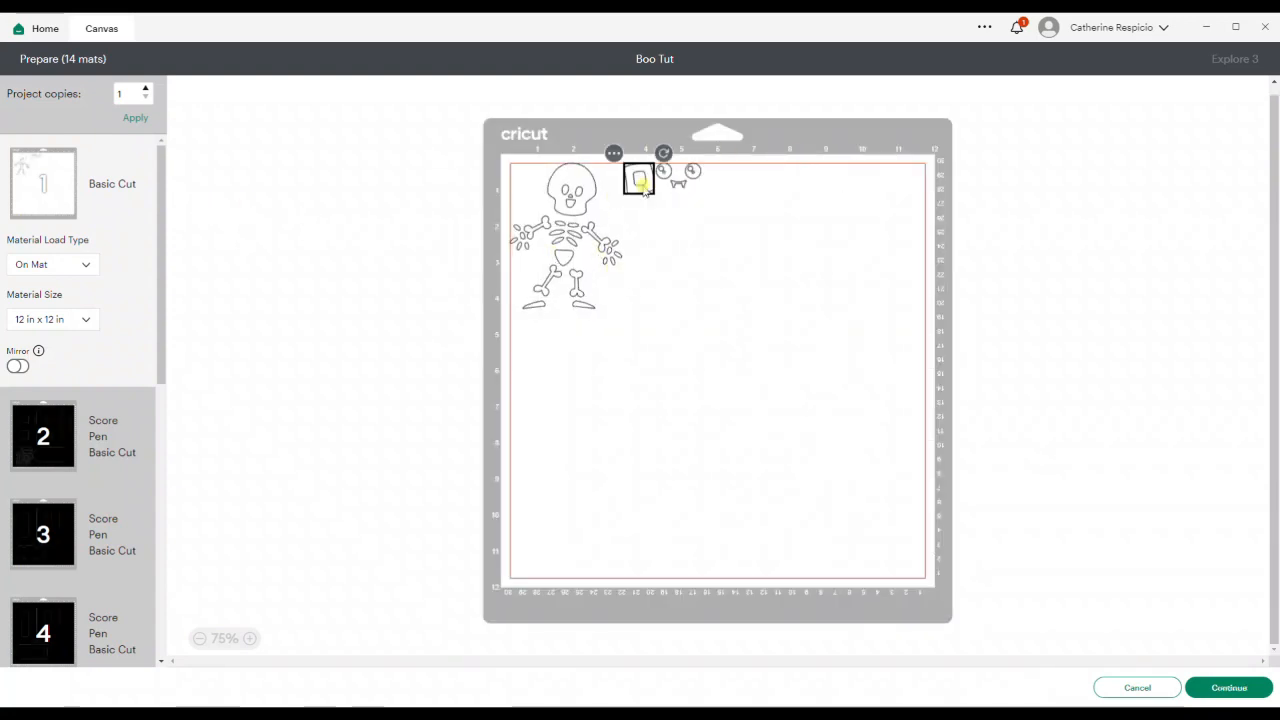
pyautogui.moveTo(636, 190); pyautogui.dragTo(620, 187)
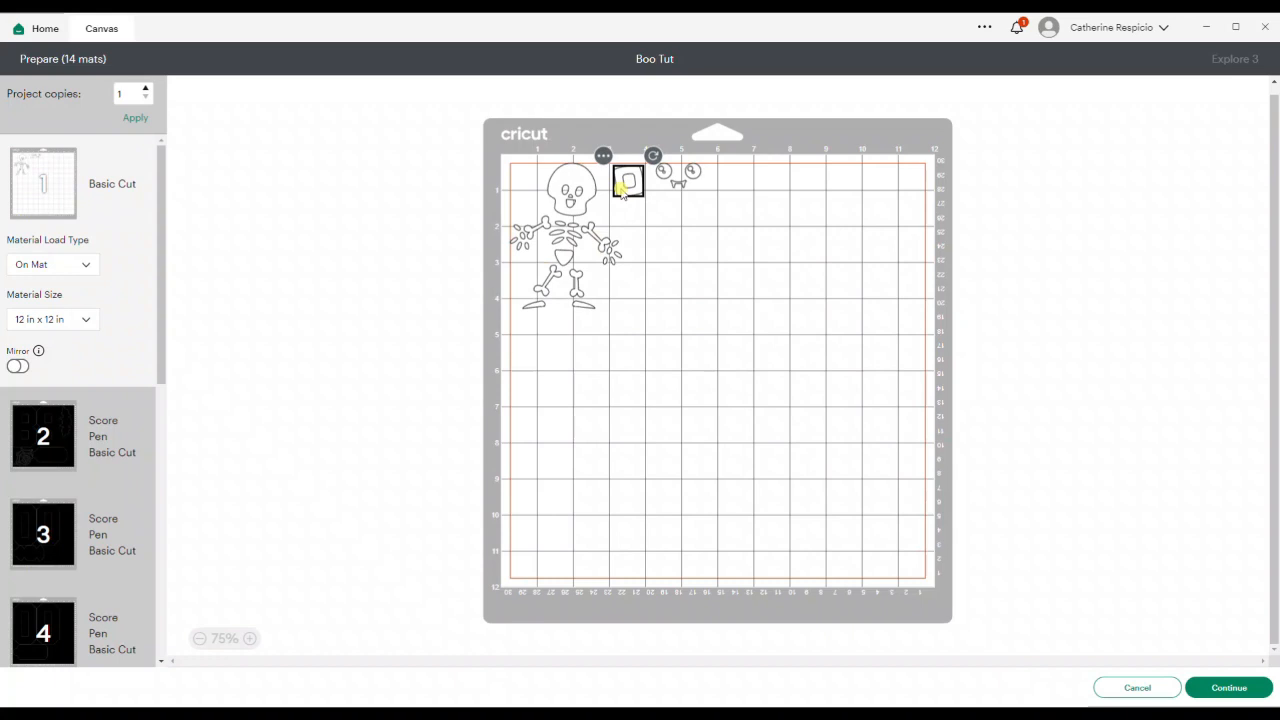
pyautogui.click(678, 177)
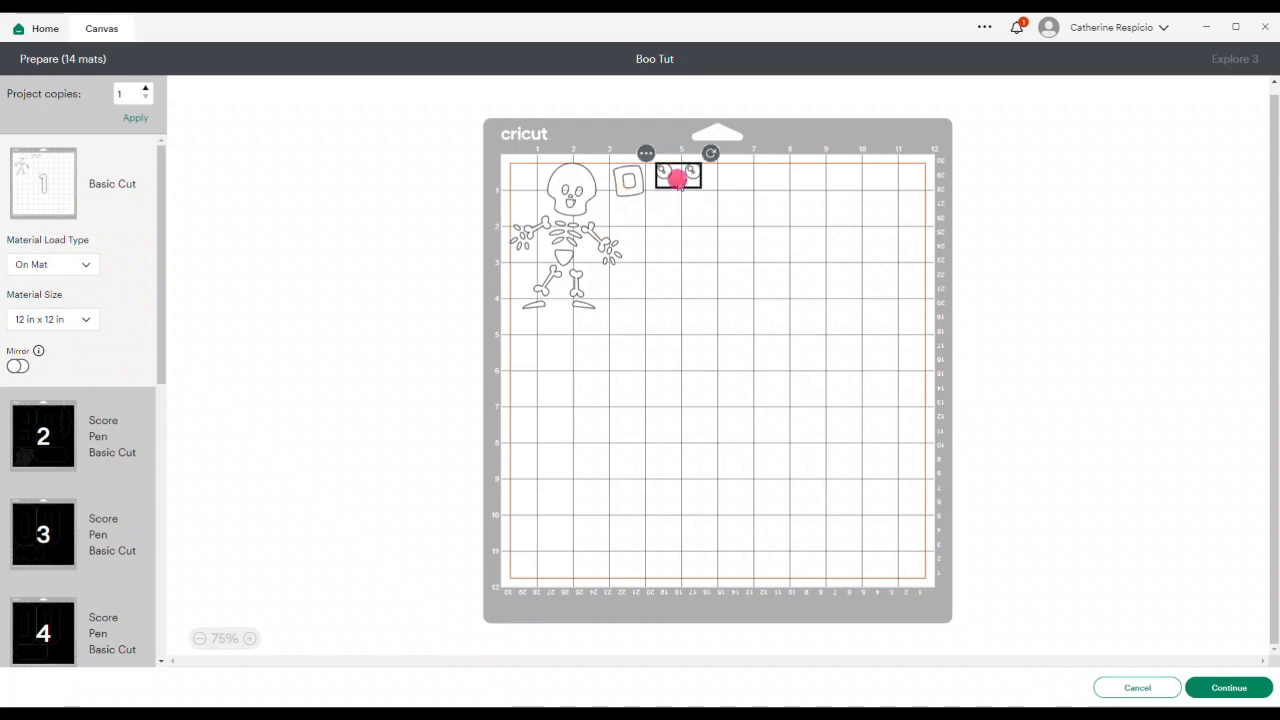
# Review the pieces laid out on mat 2 and on the orange, green and two purple mats, 11 to 14.
pyautogui.click(110, 419)
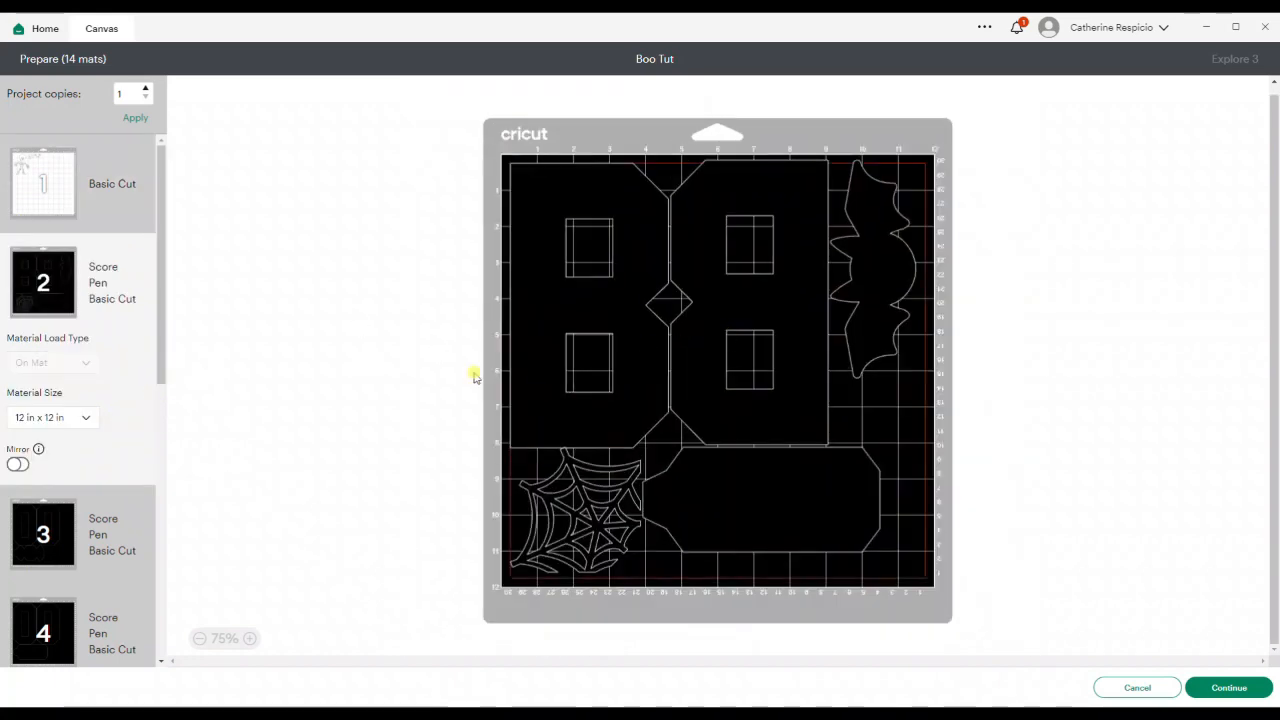
pyautogui.scroll(-5, 126, 441)
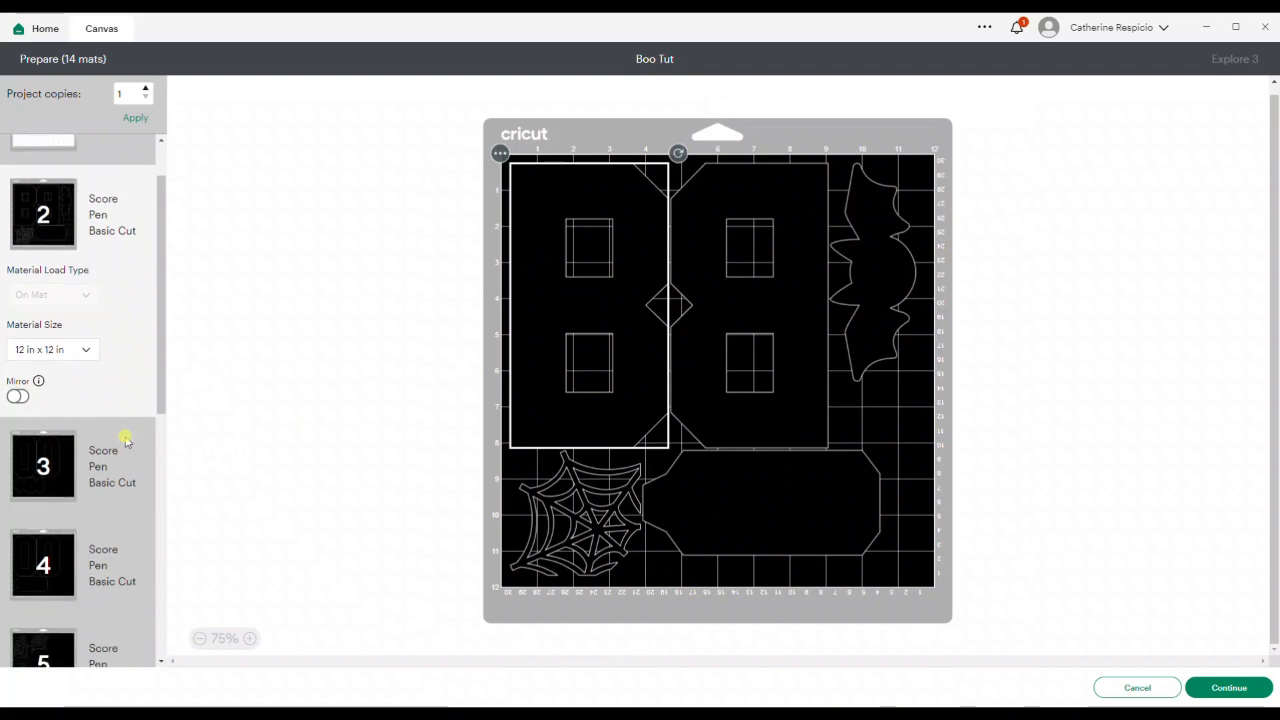
pyautogui.scroll(-5, 126, 441)
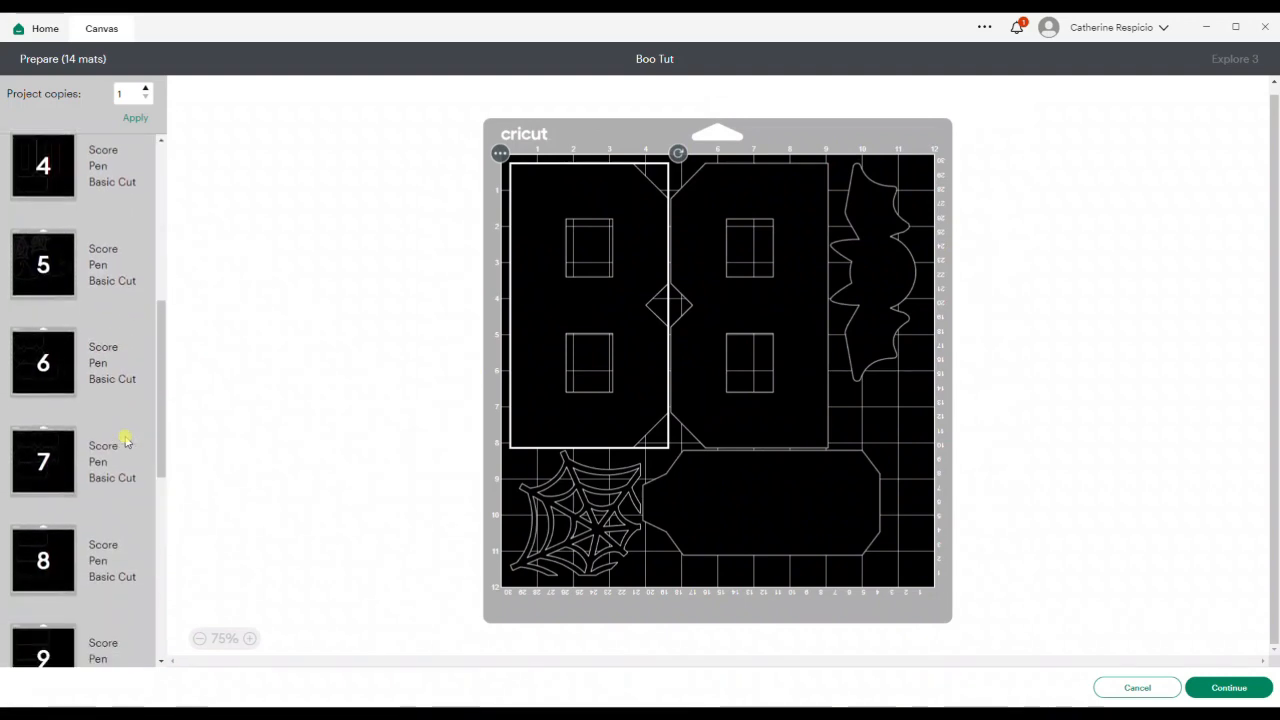
pyautogui.scroll(-2, 126, 436)
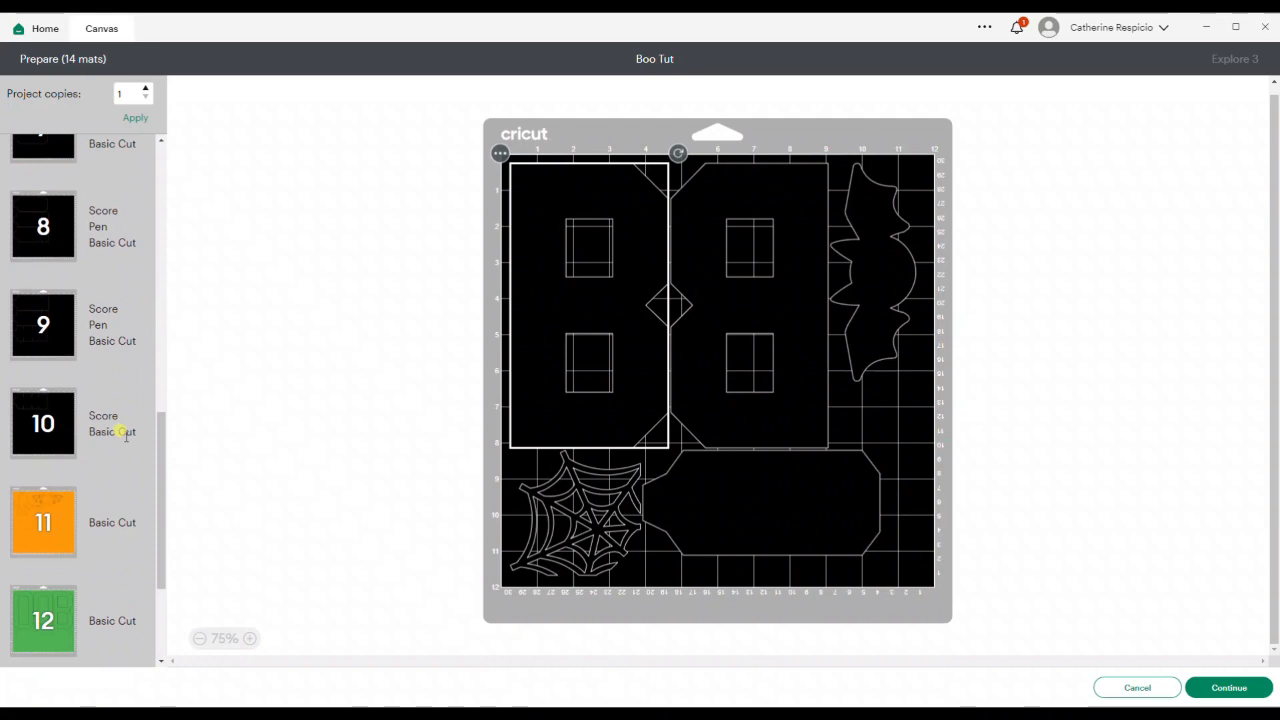
pyautogui.scroll(-2, 122, 432)
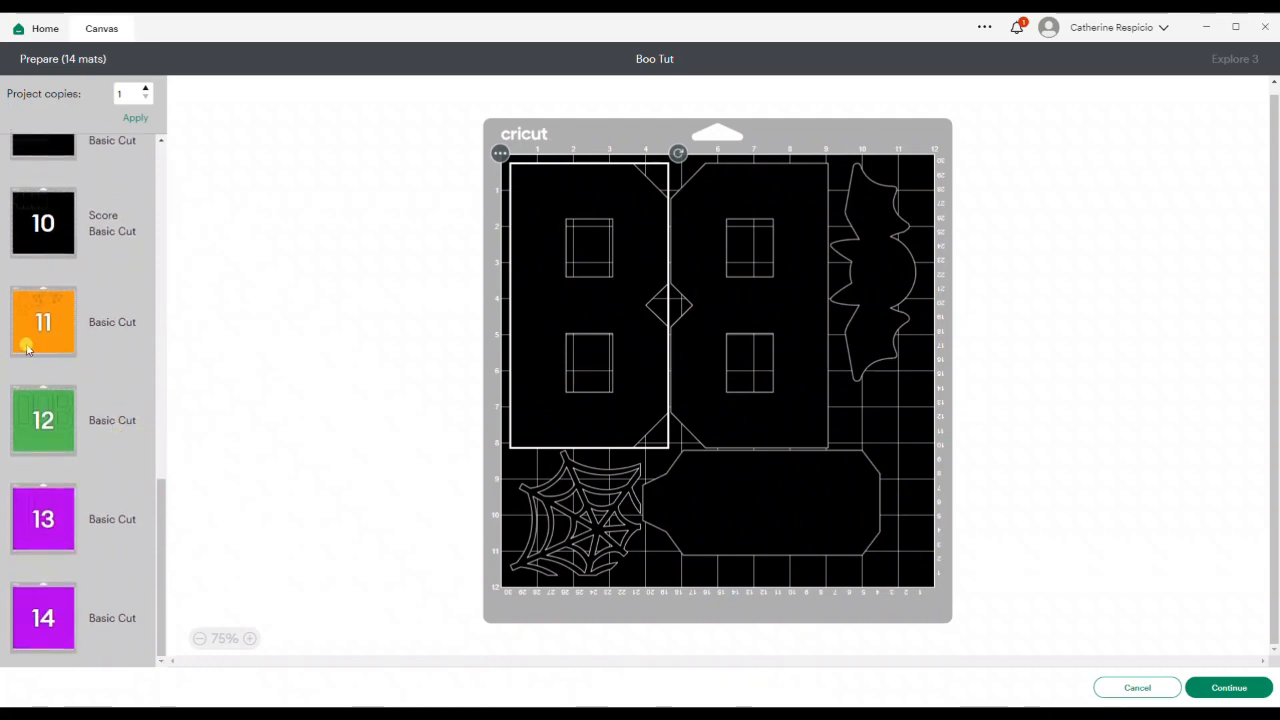
pyautogui.click(30, 322)
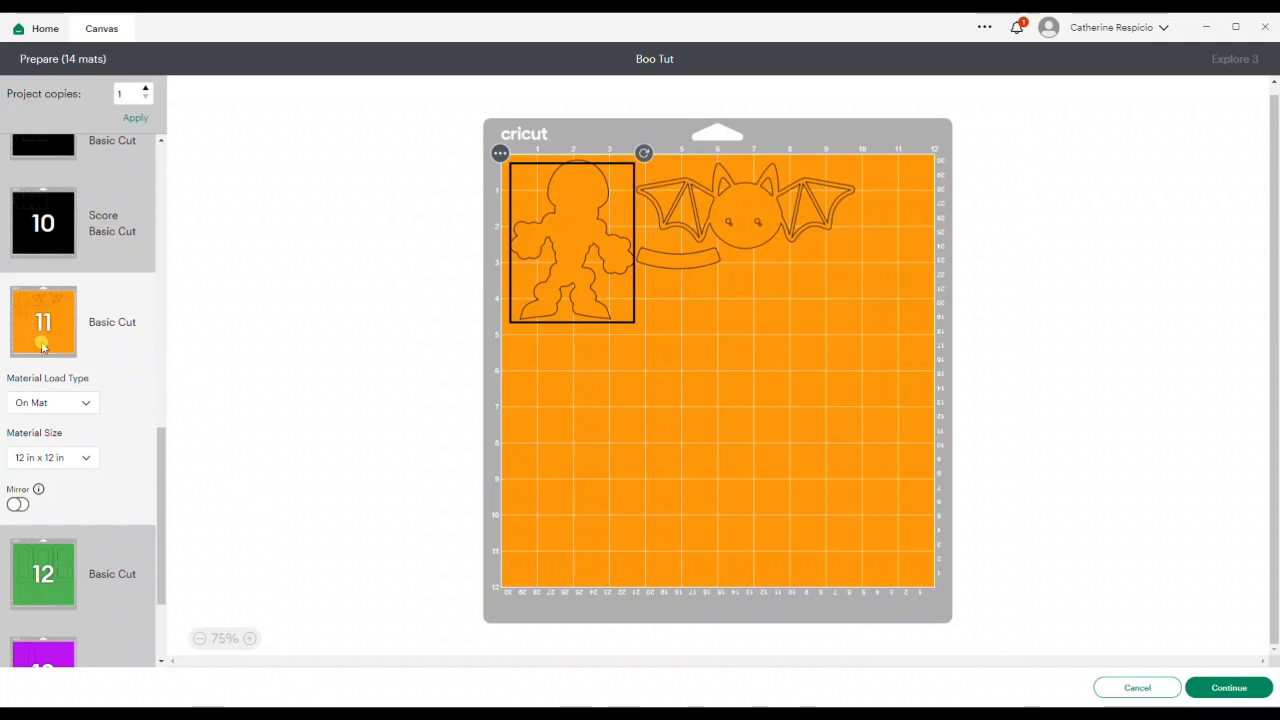
pyautogui.click(50, 573)
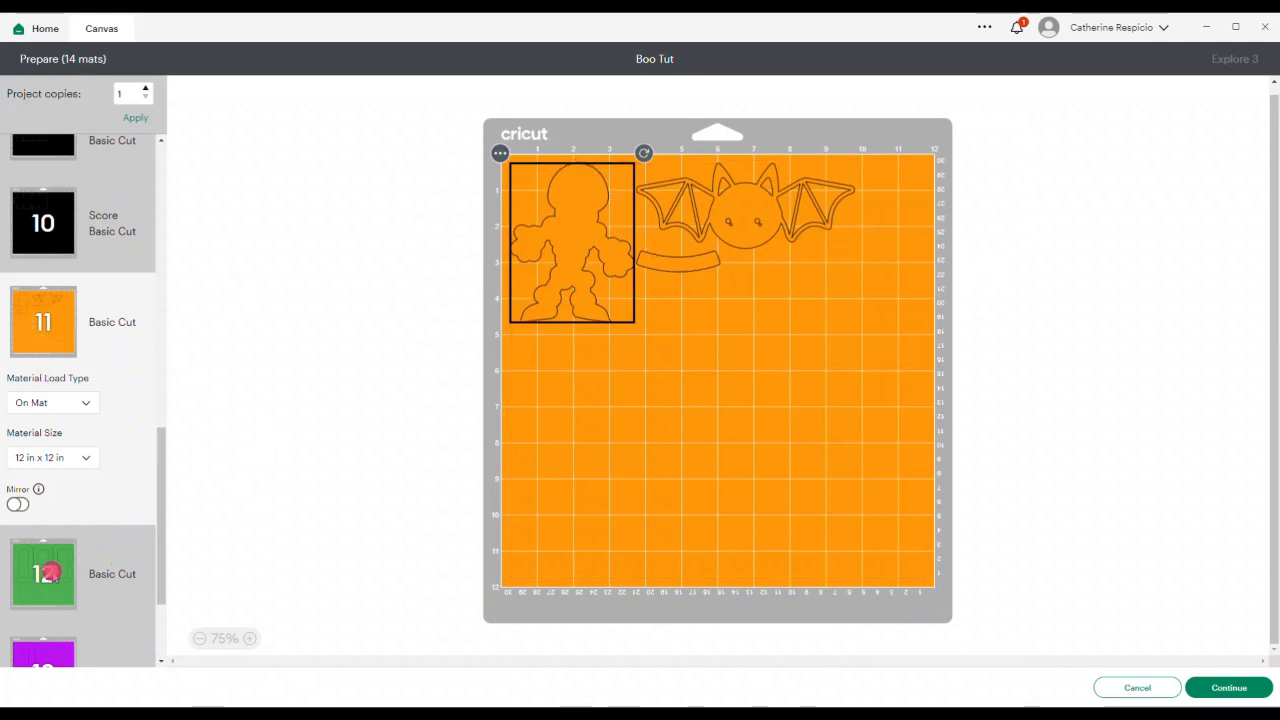
pyautogui.scroll(-3, 45, 566)
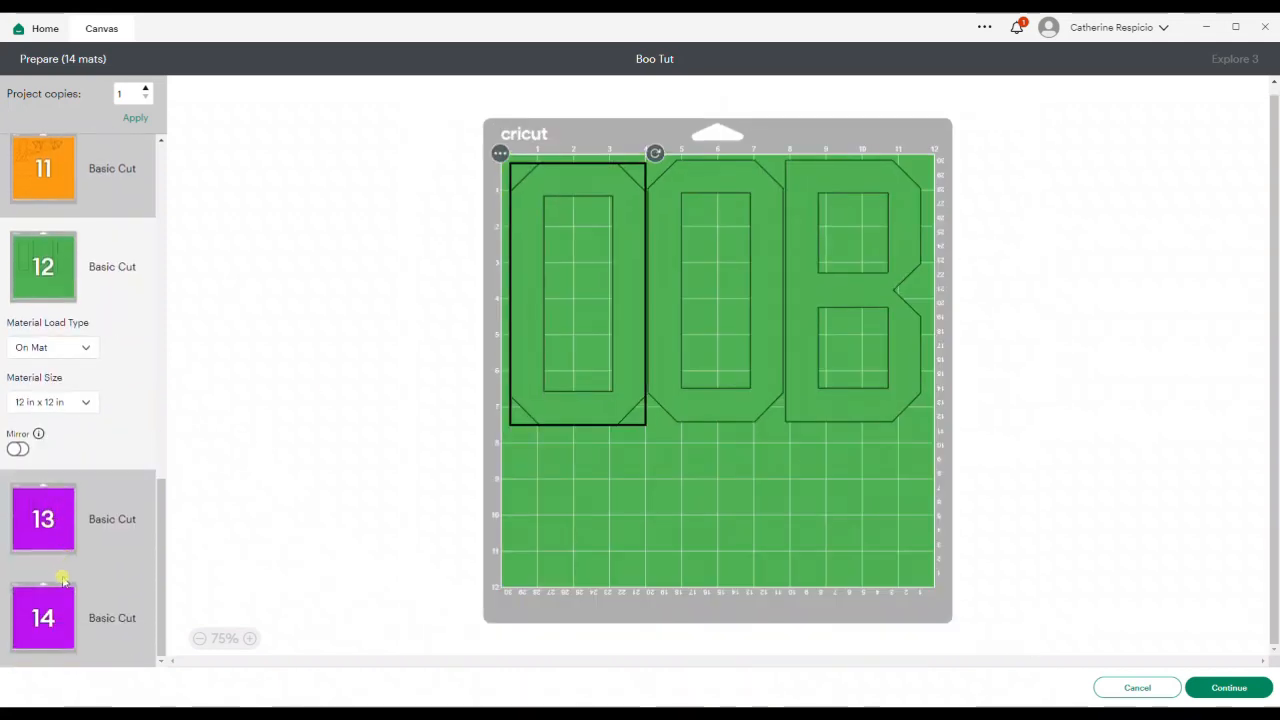
pyautogui.click(45, 497)
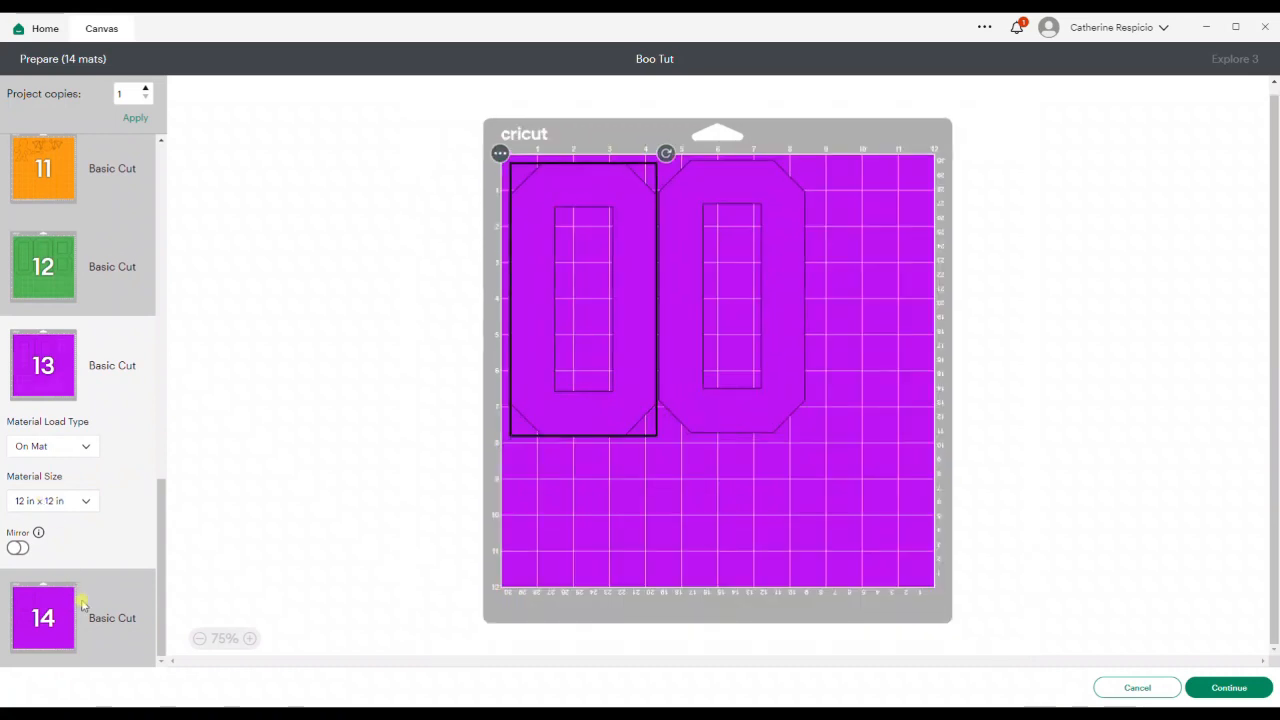
pyautogui.click(61, 630)
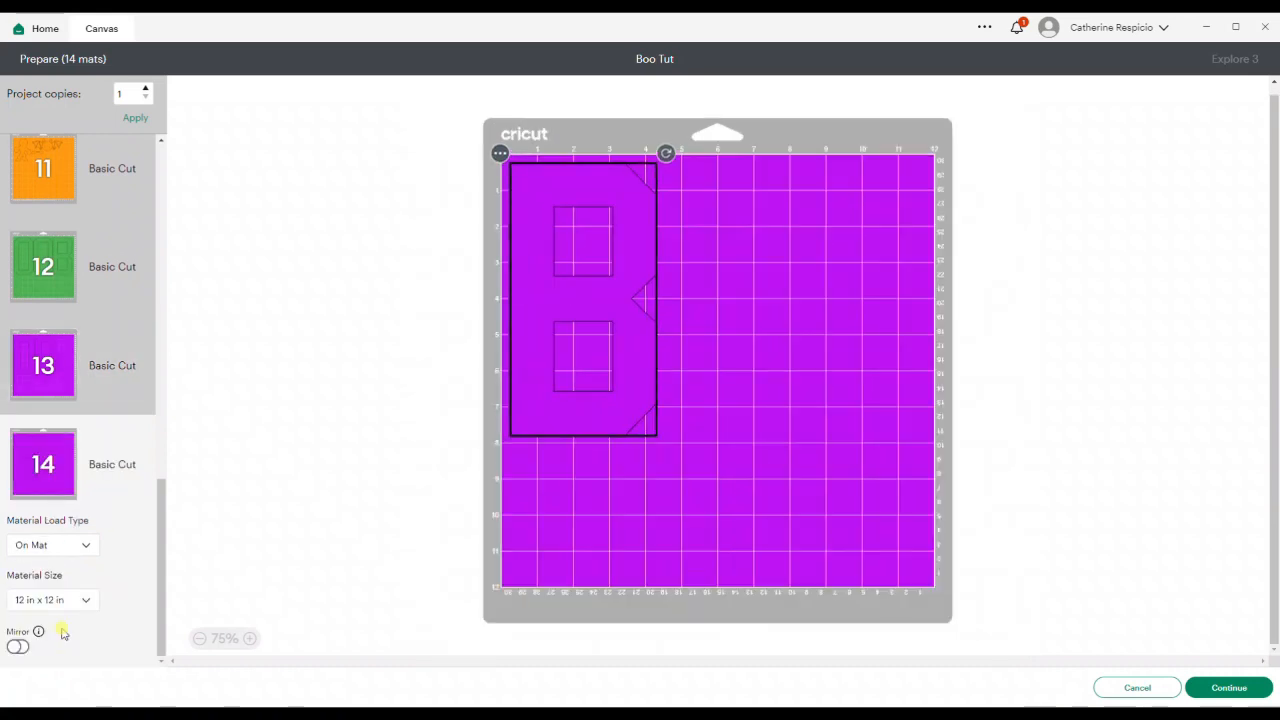
# Set the material size of purple mat 13 to 12 in x 24 in and check the combined letter layout.
pyautogui.click(35, 385)
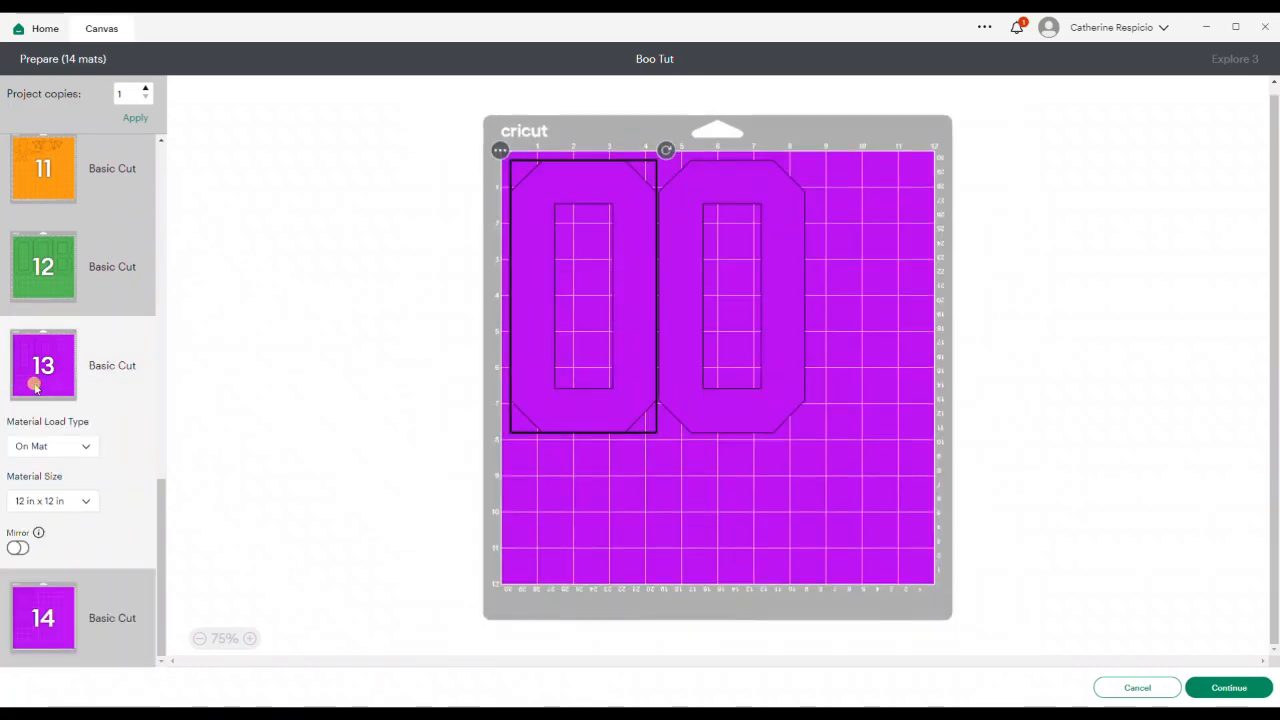
pyautogui.click(62, 500)
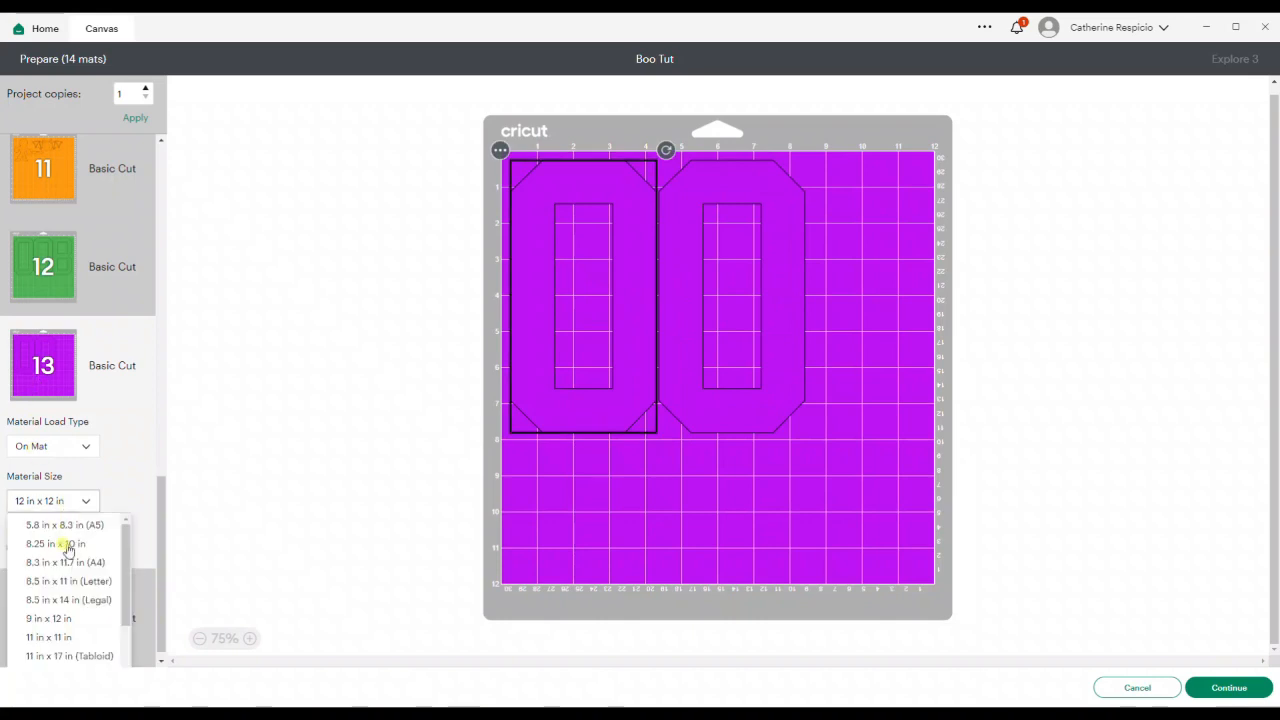
pyautogui.scroll(-2, 67, 548)
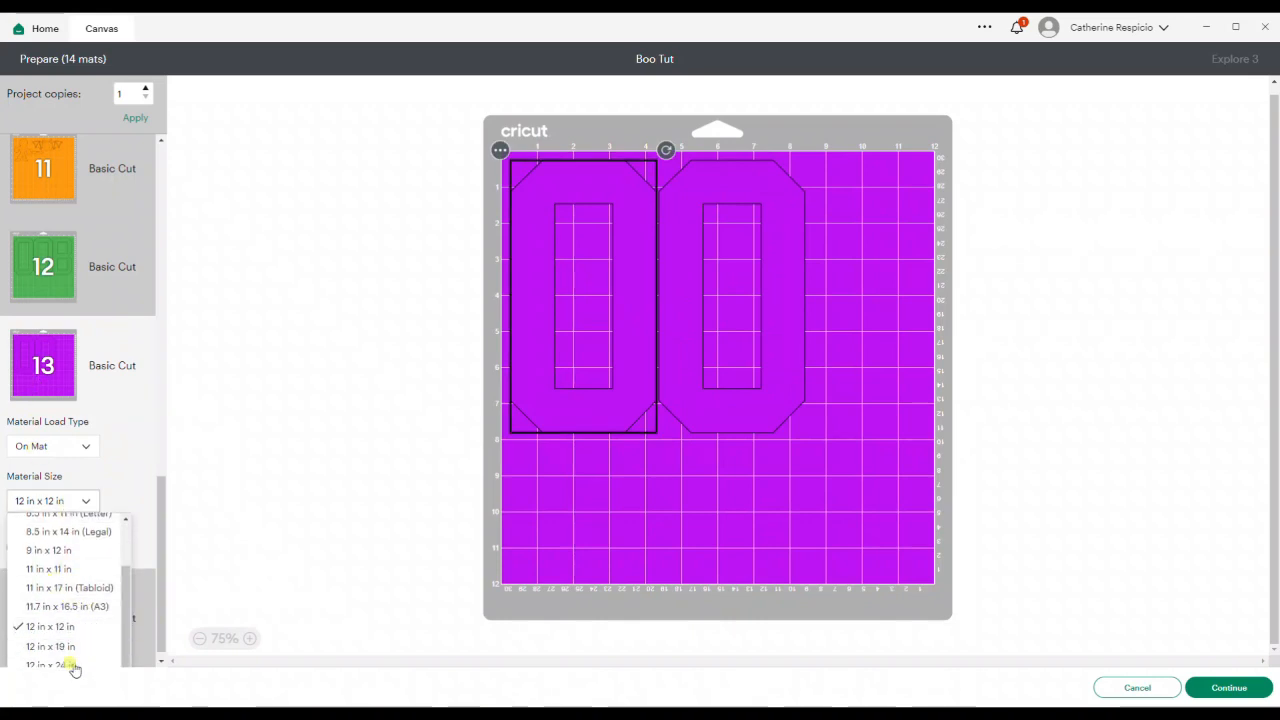
pyautogui.click(72, 665)
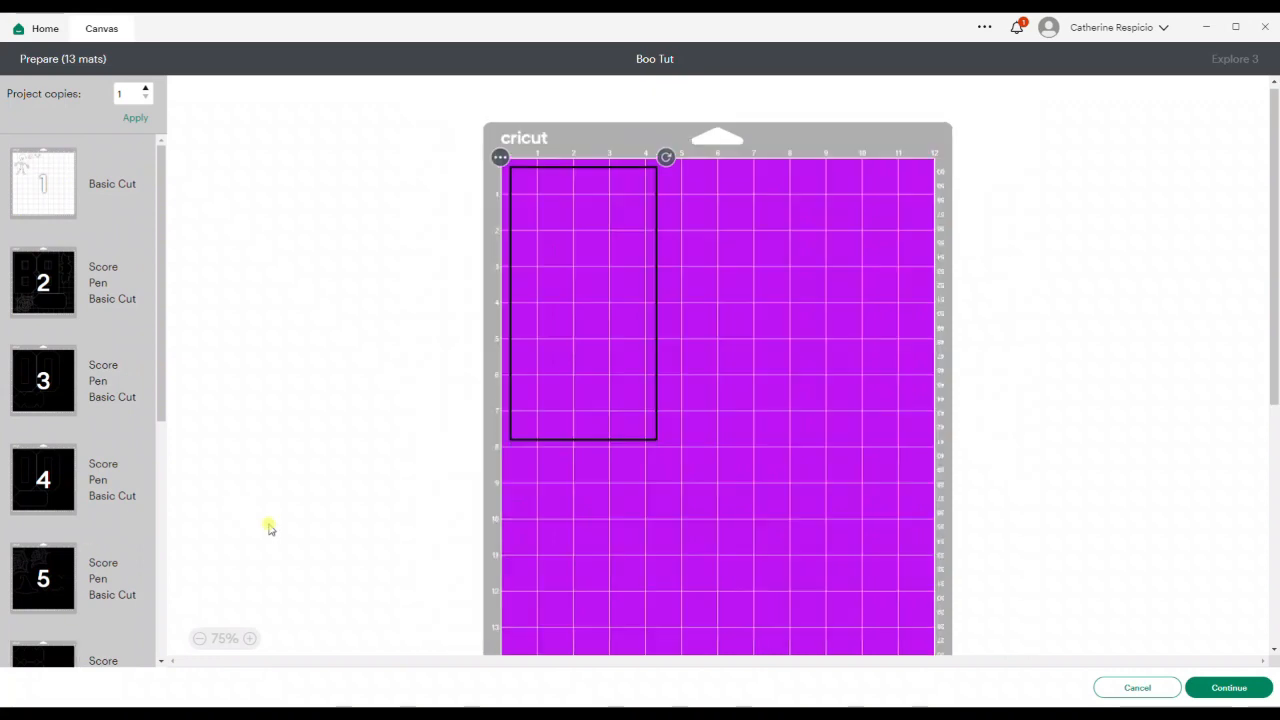
pyautogui.scroll(-1, 437, 509)
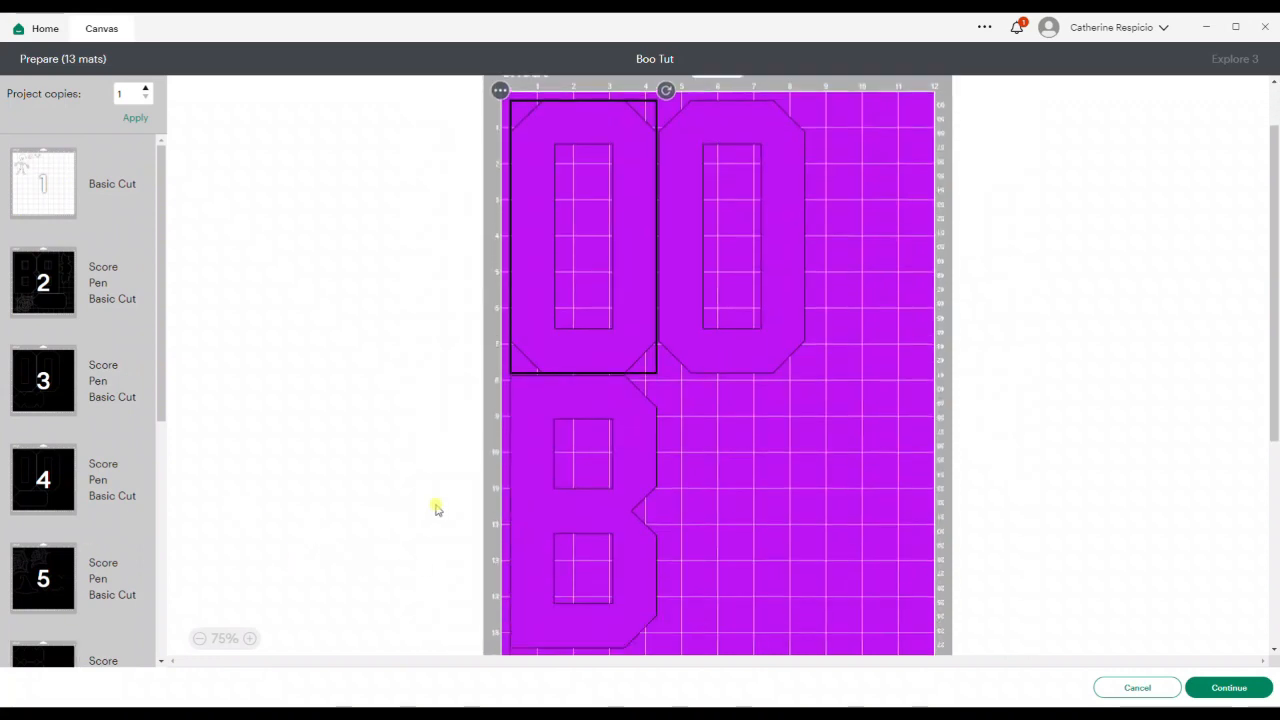
pyautogui.scroll(-3, 679, 556)
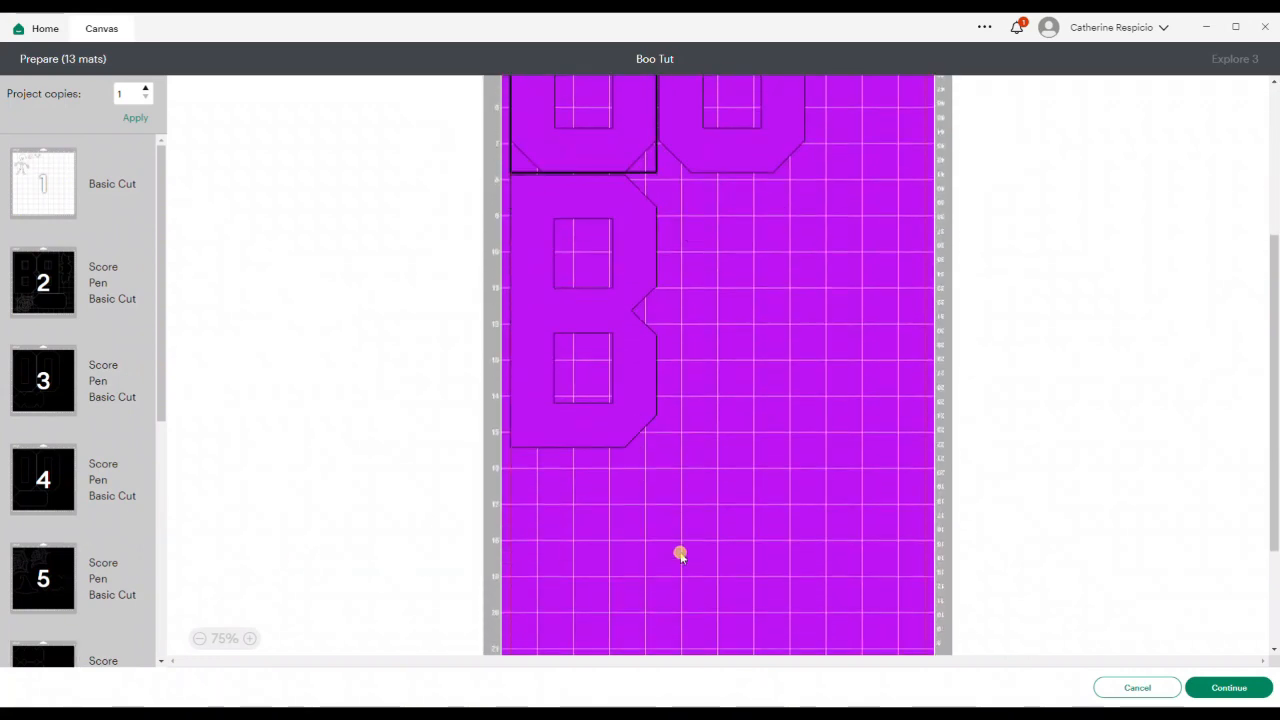
pyautogui.scroll(2, 680, 556)
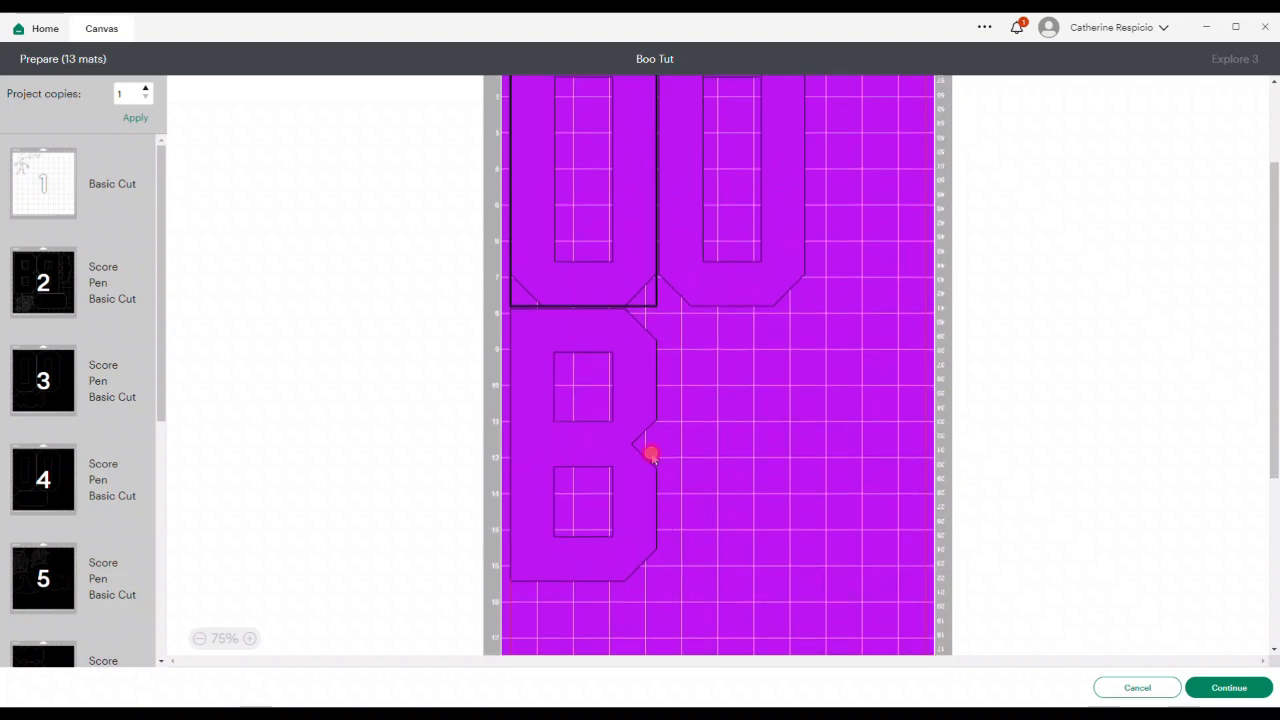
# Rotate the purple B 90° clockwise, place it directly beneath the two O's, and cancel the mat preparation to return to the canvas.
pyautogui.click(651, 455)
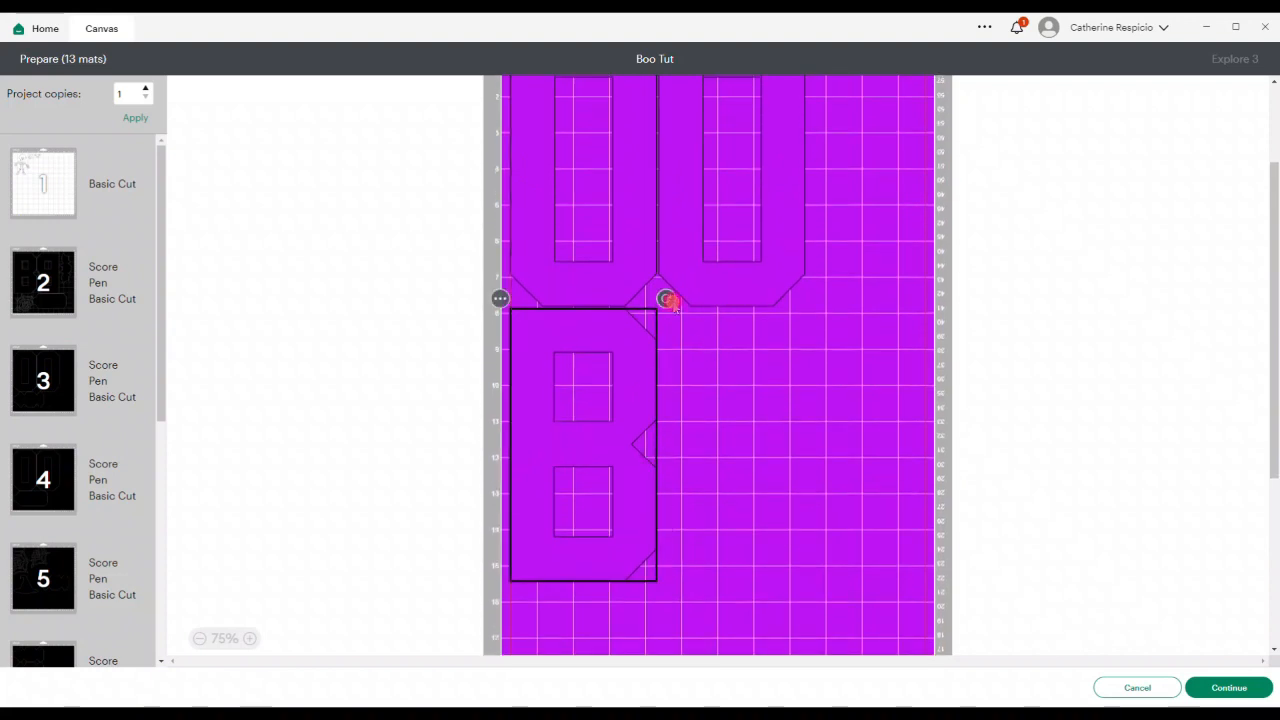
pyautogui.moveTo(666, 299); pyautogui.dragTo(748, 532)
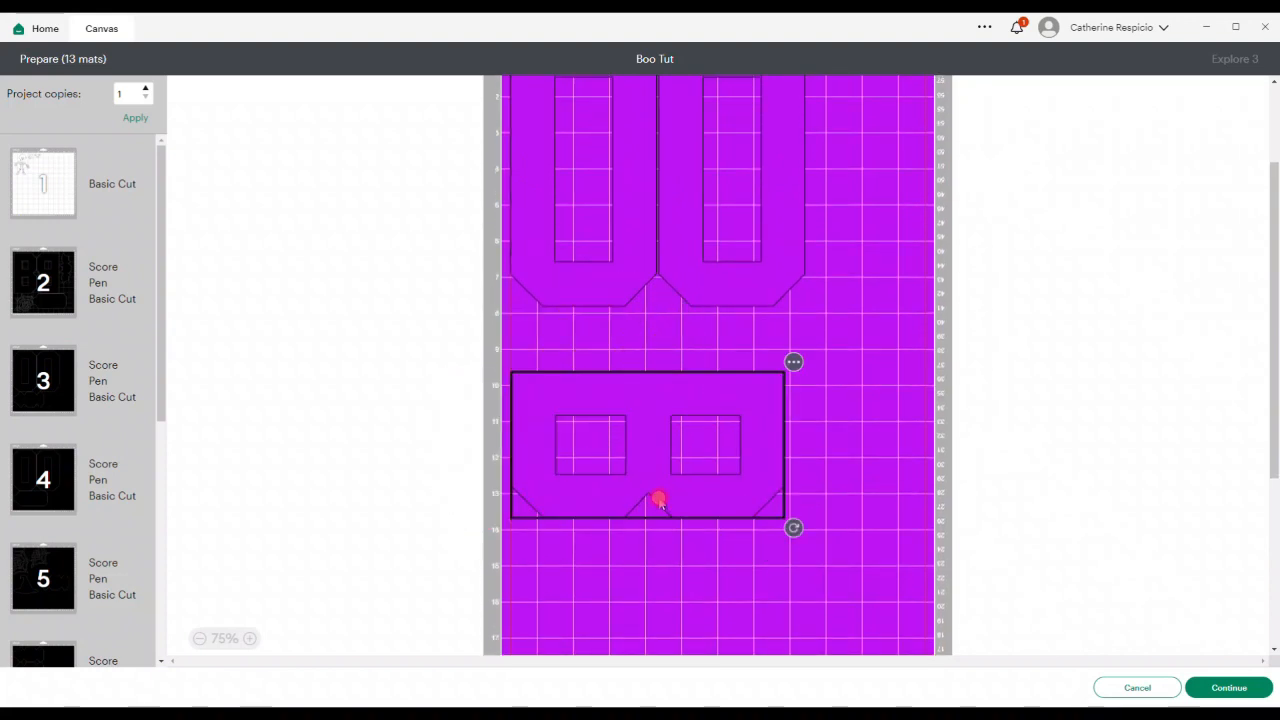
pyautogui.moveTo(658, 500); pyautogui.dragTo(652, 442)
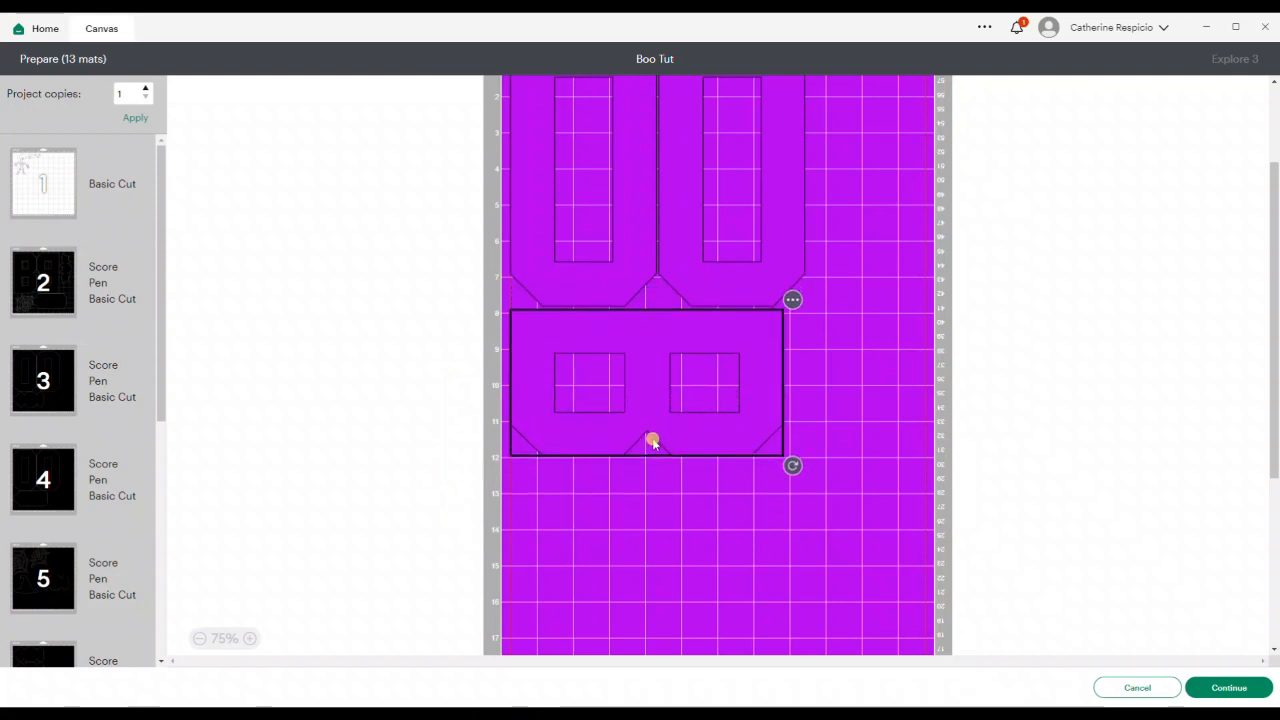
pyautogui.click(837, 446)
pyautogui.click(660, 437)
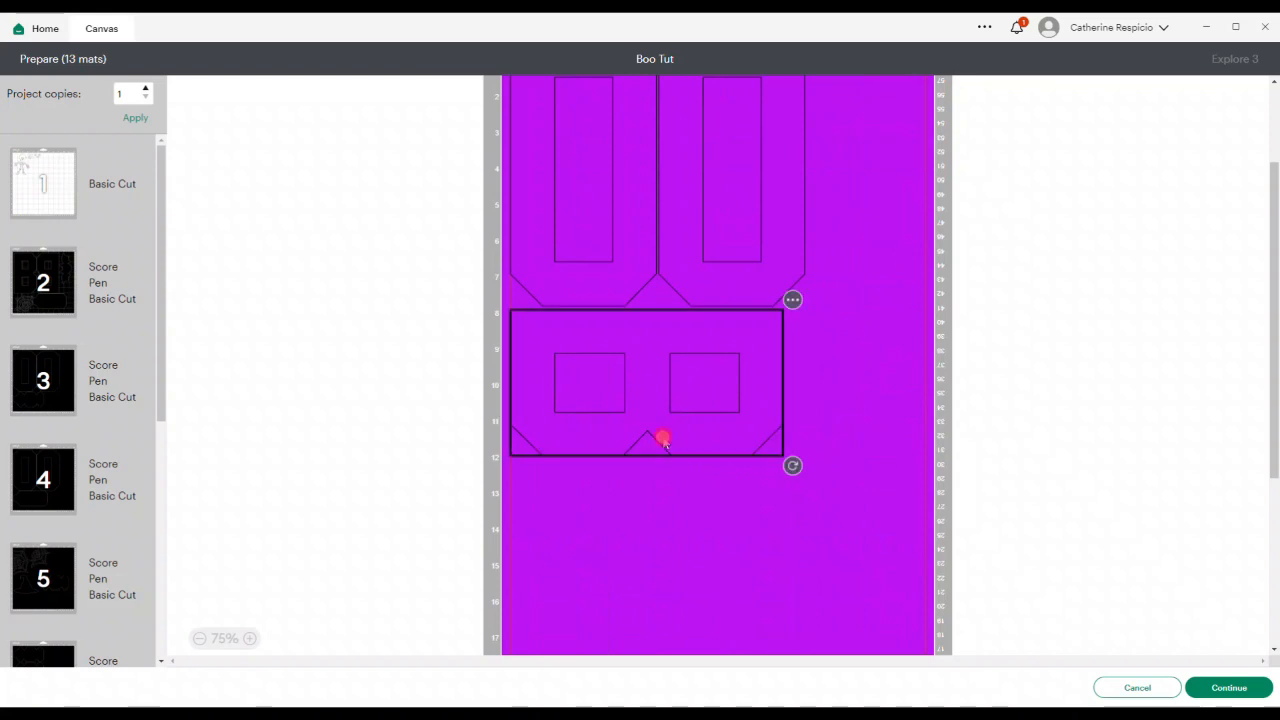
pyautogui.scroll(1, 1008, 473)
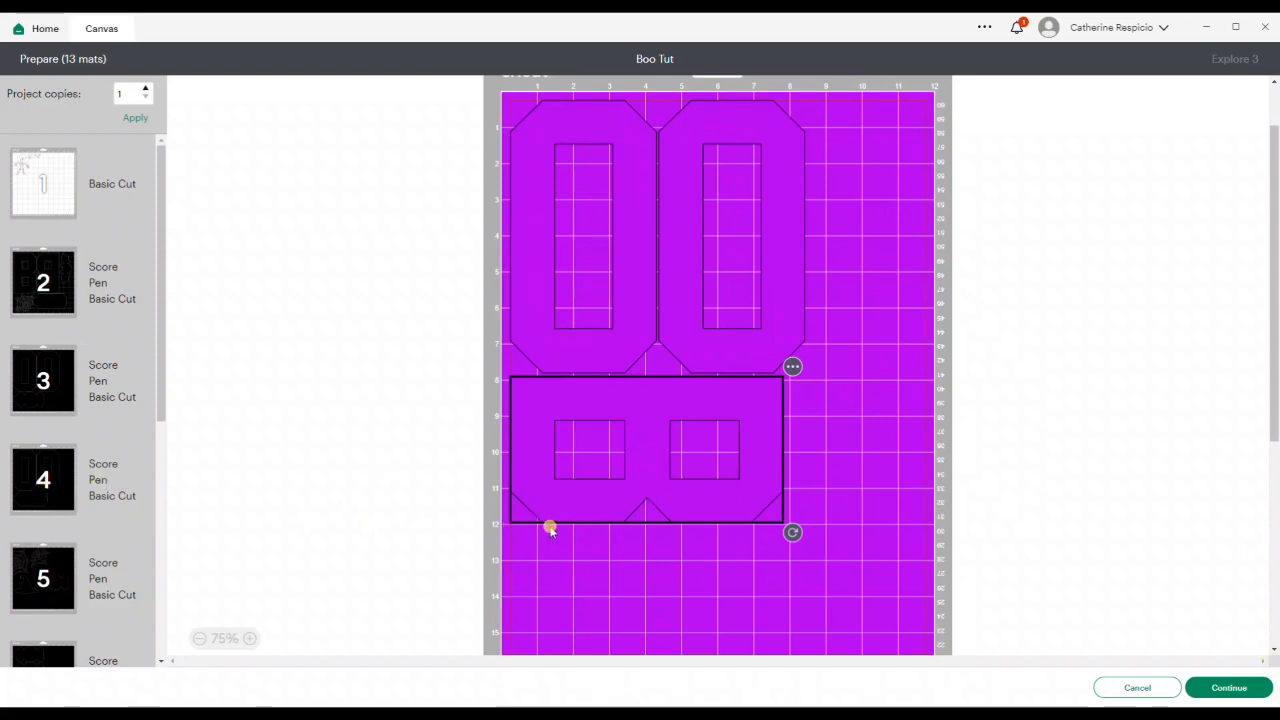
pyautogui.click(1160, 693)
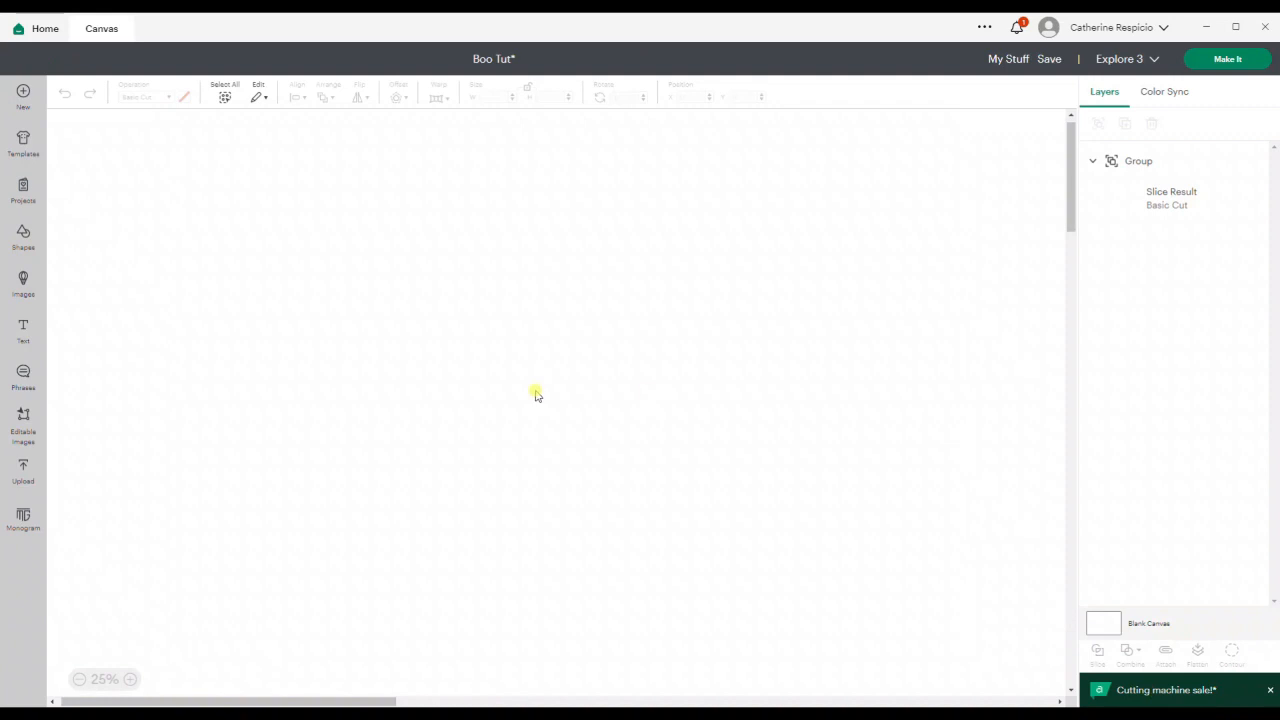